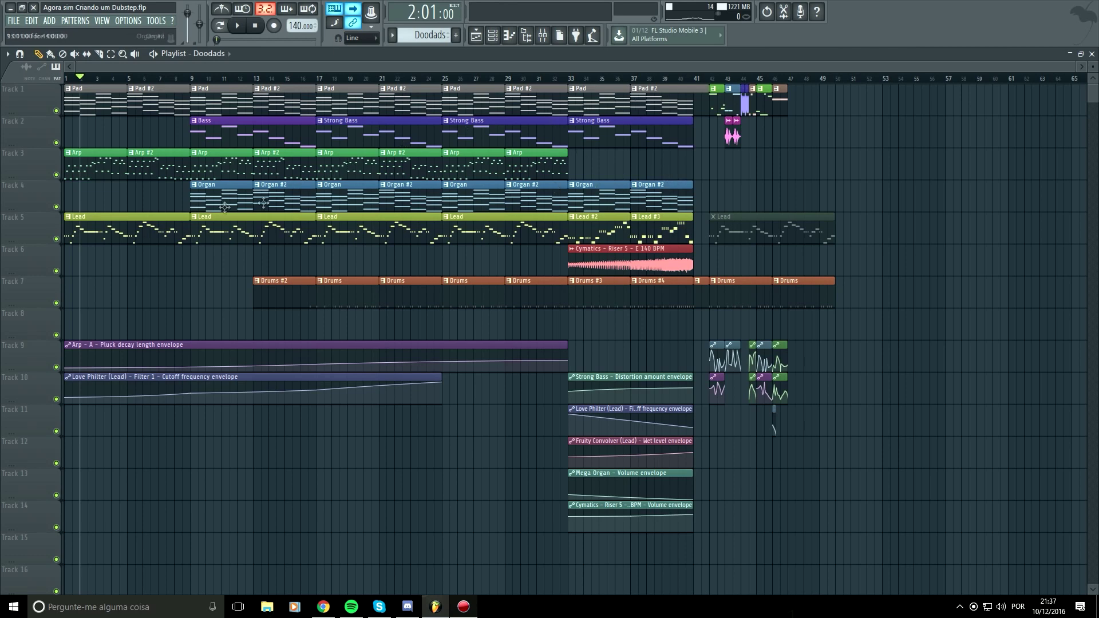
Play the arrangement from the beginning through the drop to review the whole song.
{"action": "left_click", "coordinate": [256, 27]}
{"action": "scroll", "coordinate": [152, 189], "scroll_direction": "up", "scroll_amount": 3}
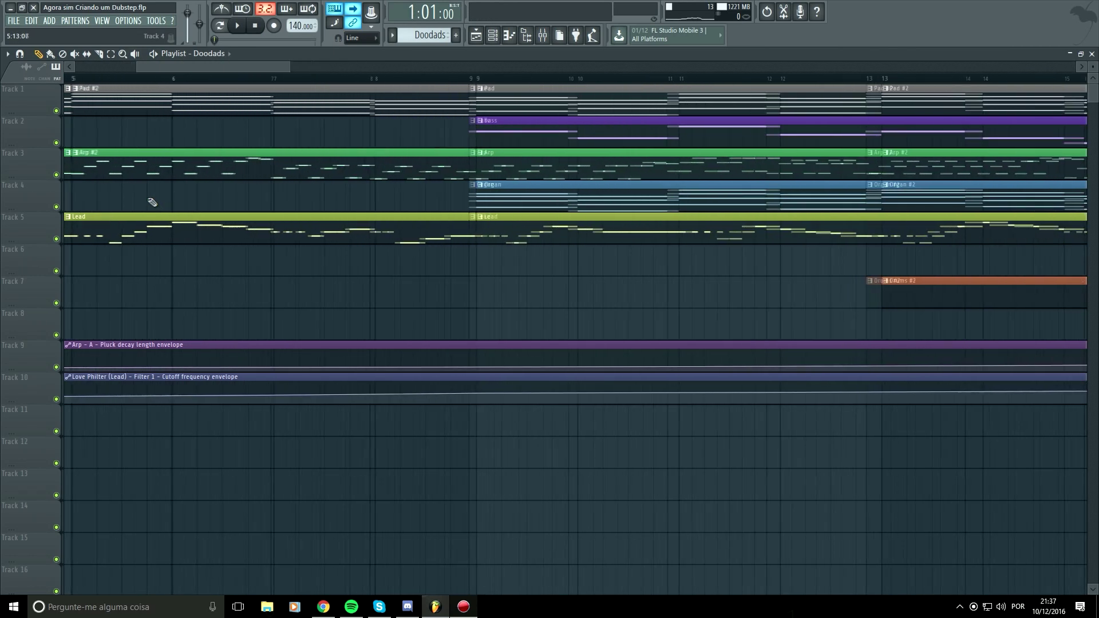
{"action": "scroll", "coordinate": [212, 260], "scroll_direction": "up", "scroll_amount": 2}
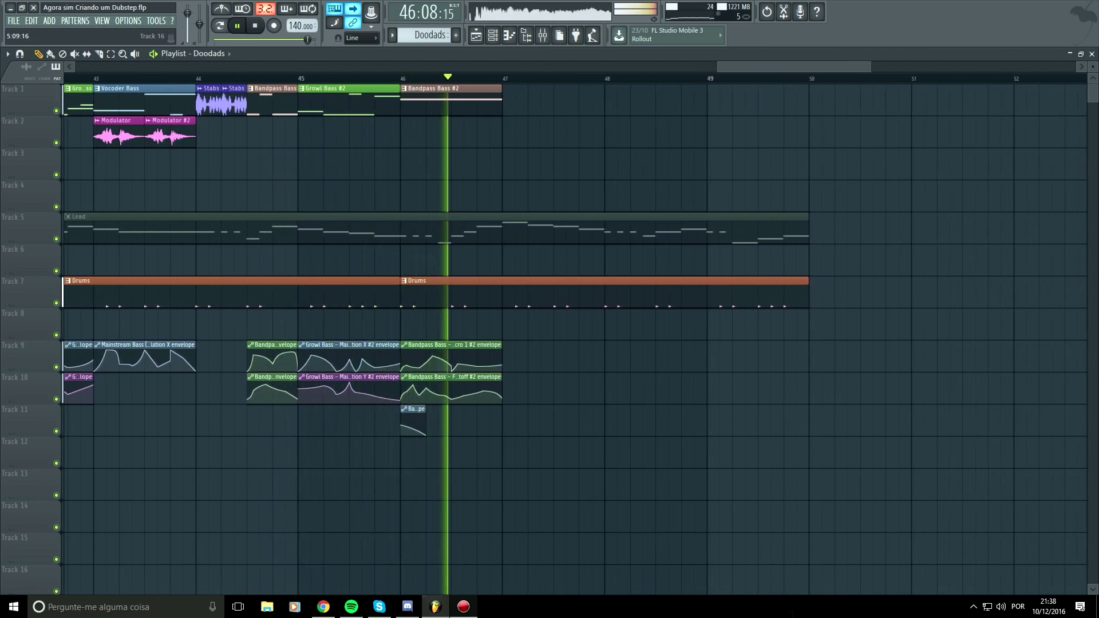
{"action": "key", "text": "space"}
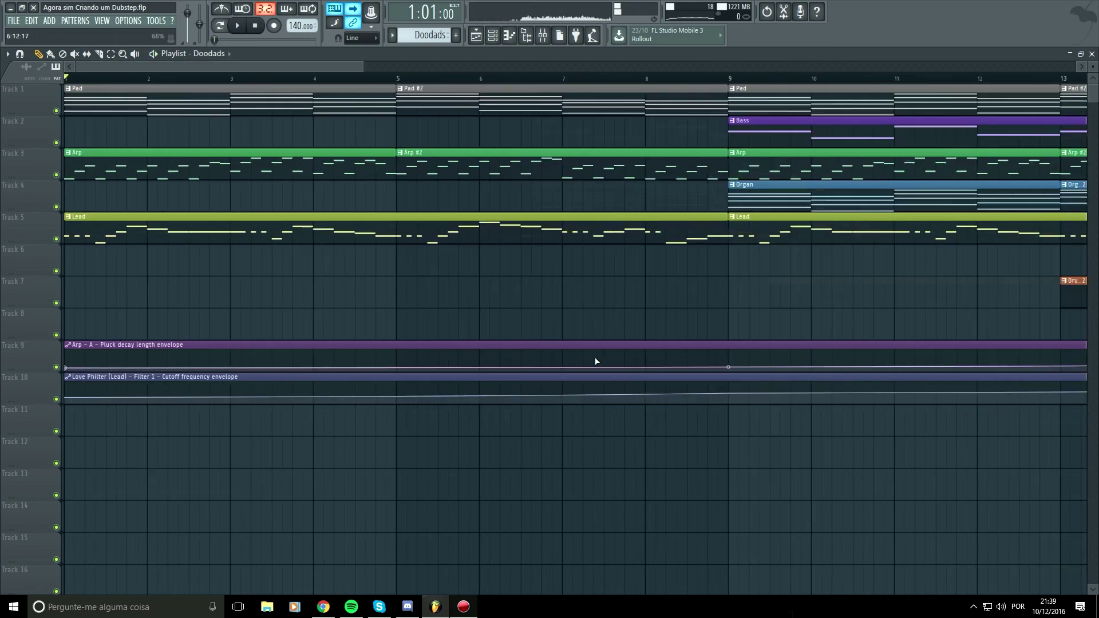
Unmute the Lead clip over the drop on Track 5 and play the section from bar 42.
{"action": "scroll", "coordinate": [612, 353], "scroll_direction": "up", "scroll_amount": 5}
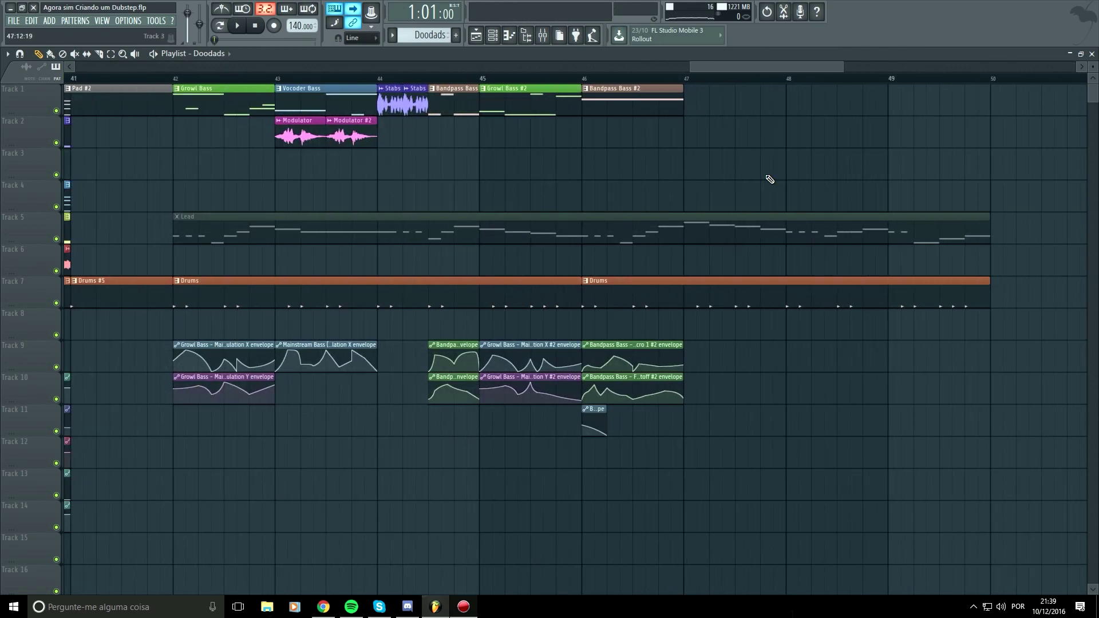
{"action": "scroll", "coordinate": [667, 196], "scroll_direction": "down", "scroll_amount": 1}
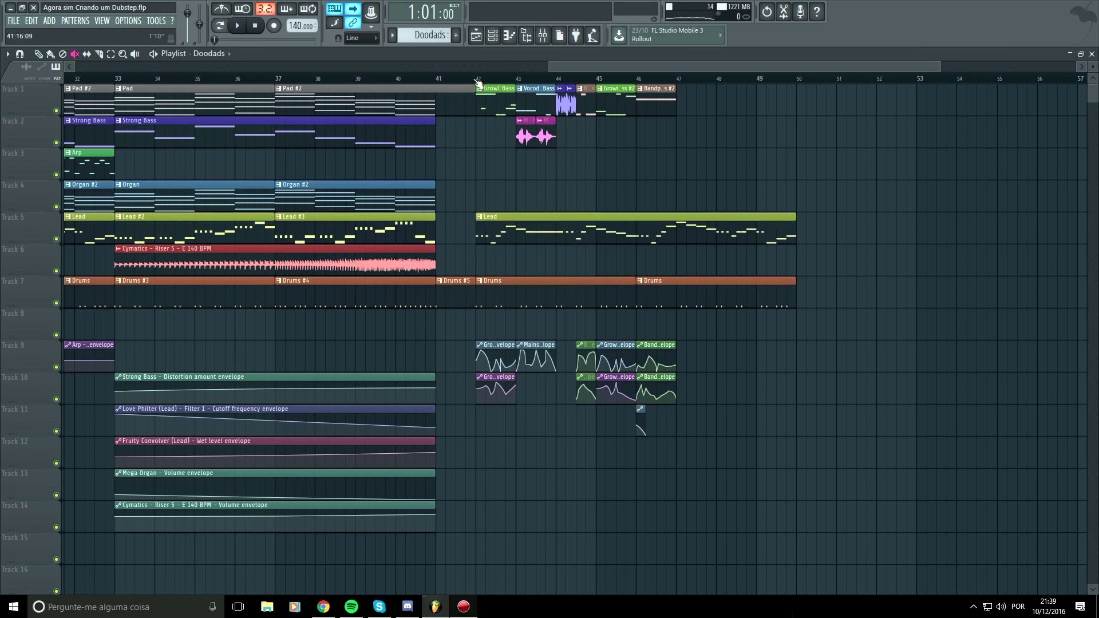
{"action": "key", "text": "space"}
{"action": "scroll", "coordinate": [582, 192], "scroll_direction": "up", "scroll_amount": 2}
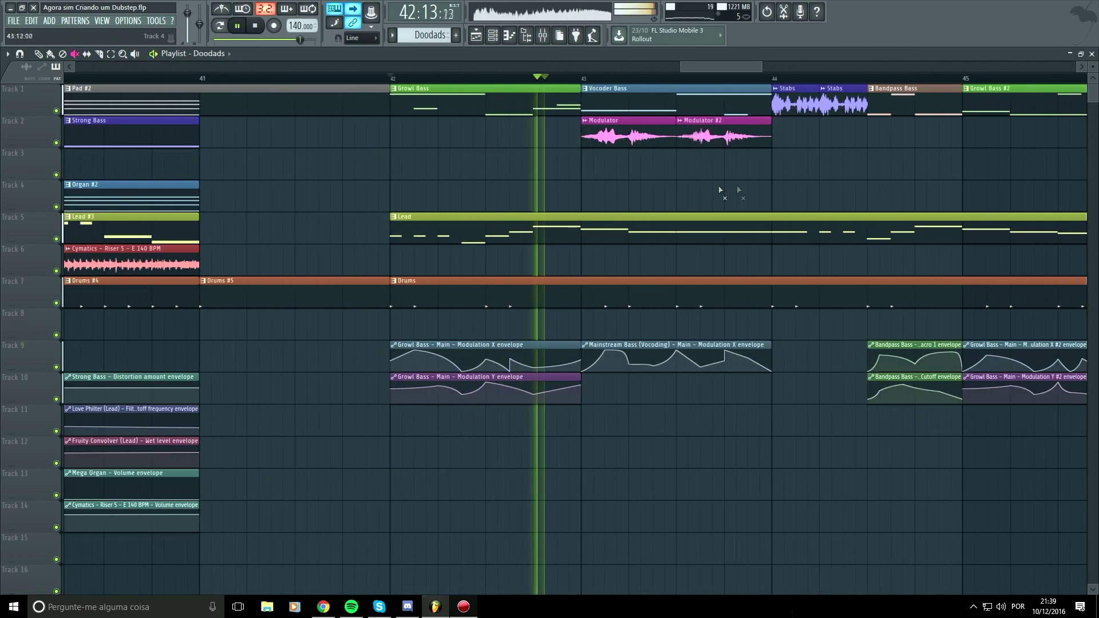
{"action": "left_click_drag", "start_coordinate": [866, 167], "coordinate": [795, 230]}
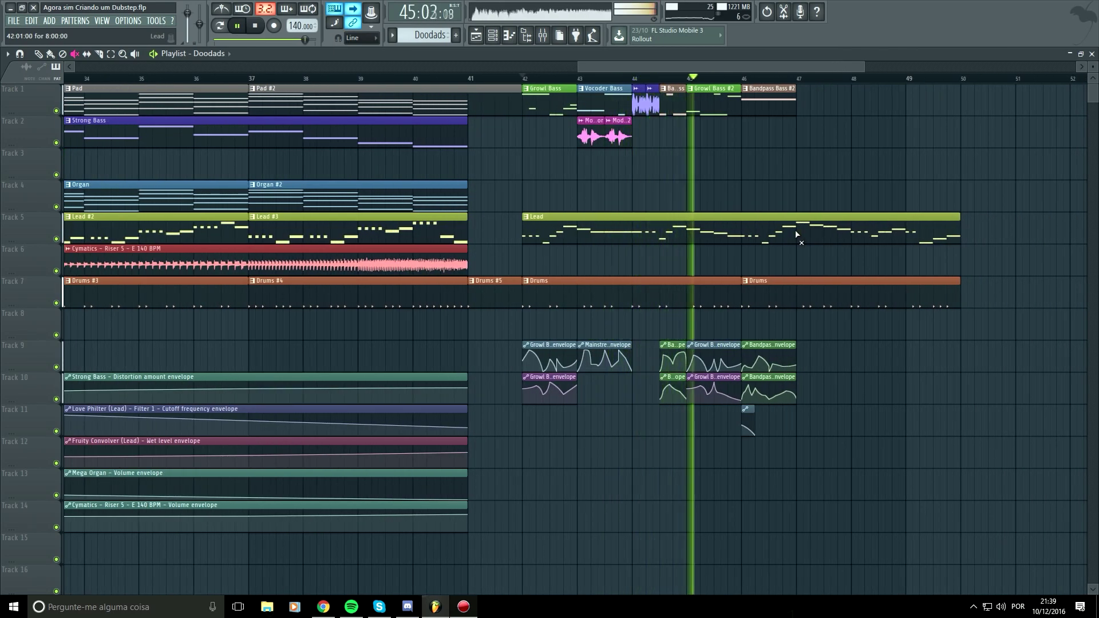
{"action": "key", "text": "space"}
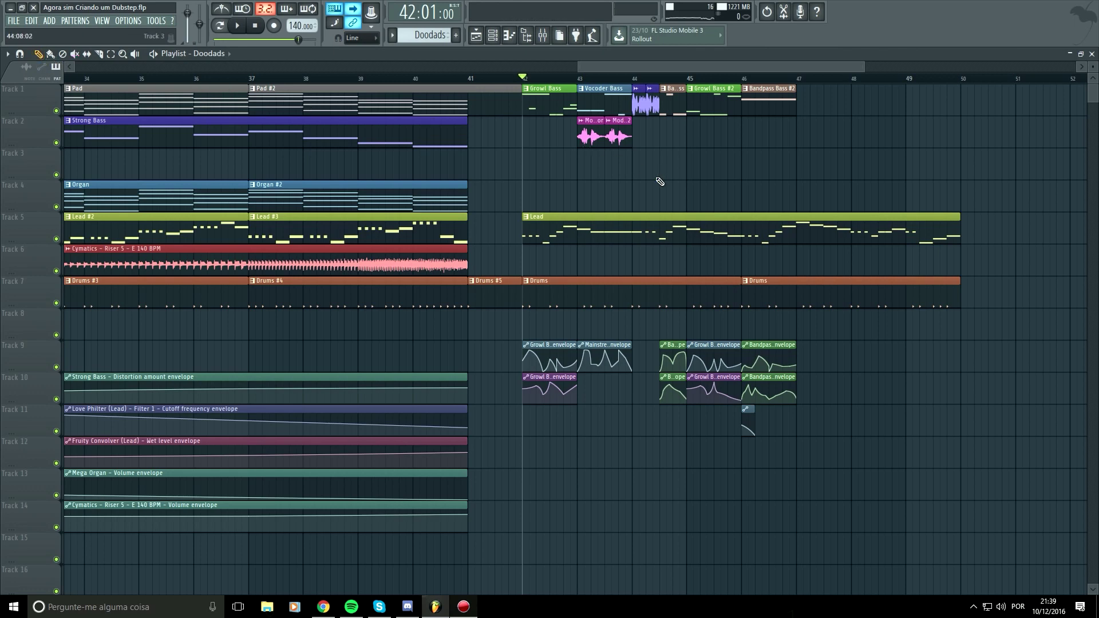
Mute Track 5 and audition the Vocoder Bass section from bar 43 without the lead.
{"action": "left_click", "coordinate": [56, 239]}
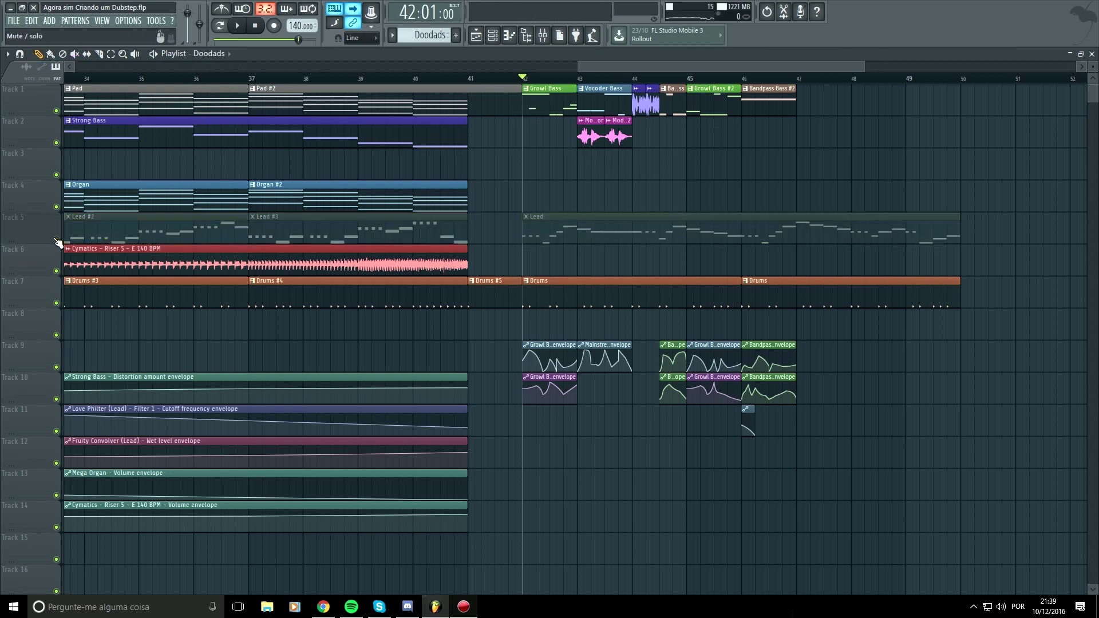
{"action": "scroll", "coordinate": [504, 216], "scroll_direction": "up", "scroll_amount": 3}
{"action": "key", "text": "space"}
{"action": "key", "text": "space"}
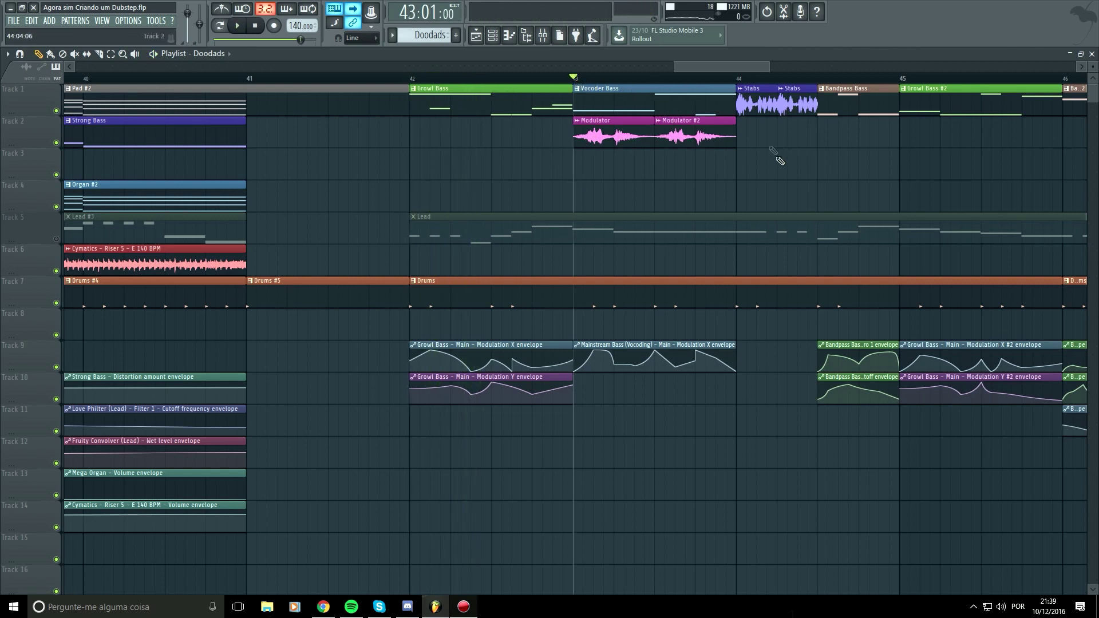
{"action": "left_click_drag", "start_coordinate": [816, 176], "coordinate": [587, 204]}
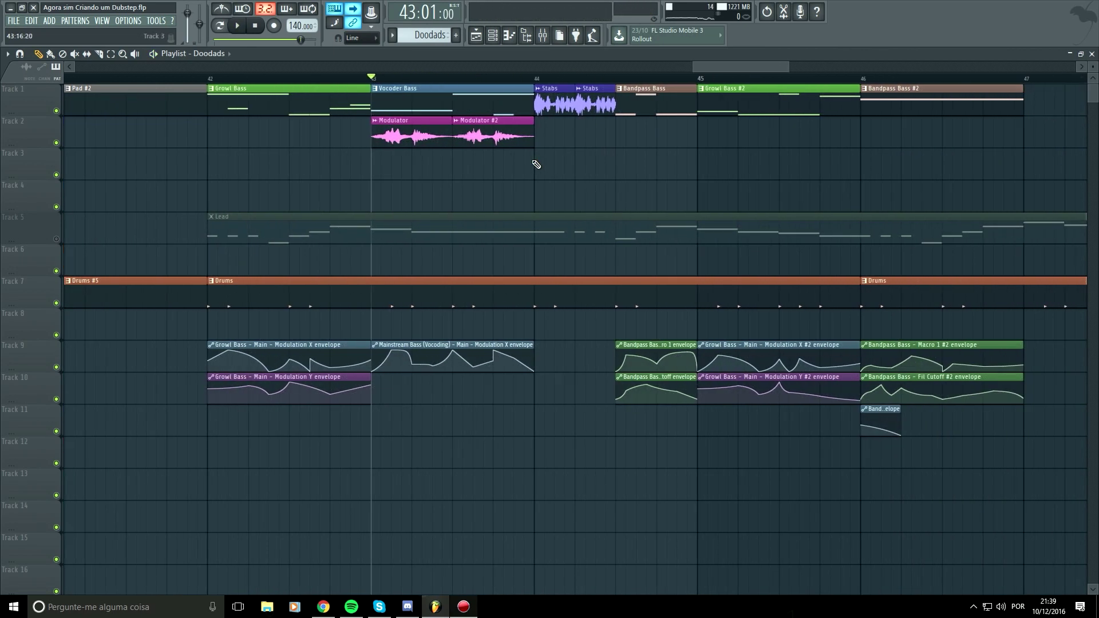
{"action": "key", "text": "space"}
{"action": "key", "text": "space"}
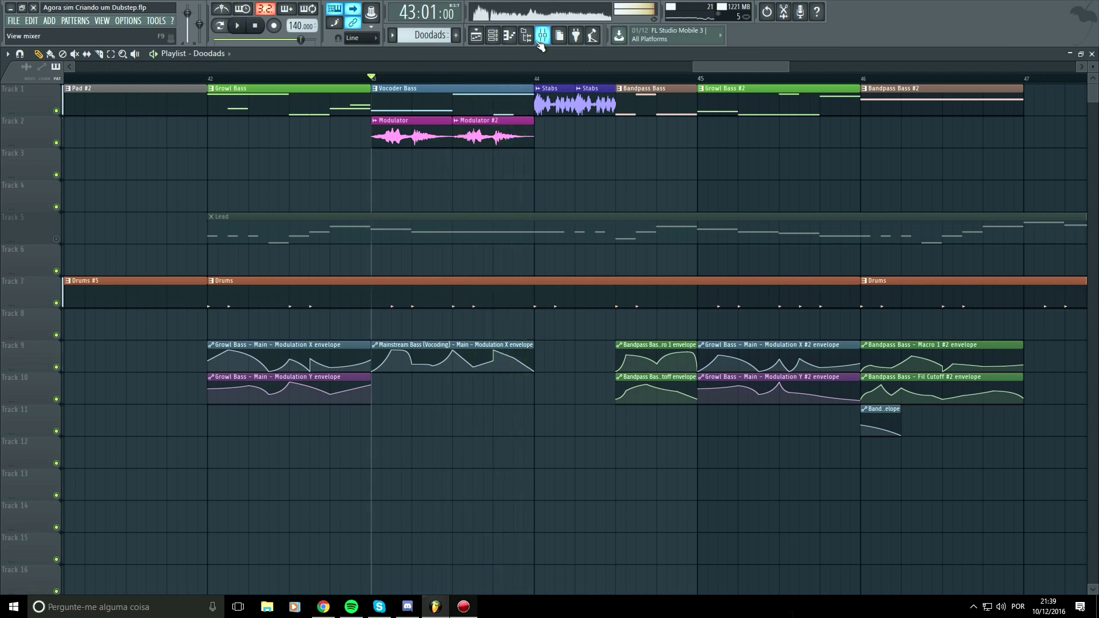
Show the mixer and select the Mainstream Bass (Vocoding) track to examine its effects chain.
{"action": "left_click", "coordinate": [540, 41]}
{"action": "left_click", "coordinate": [541, 37]}
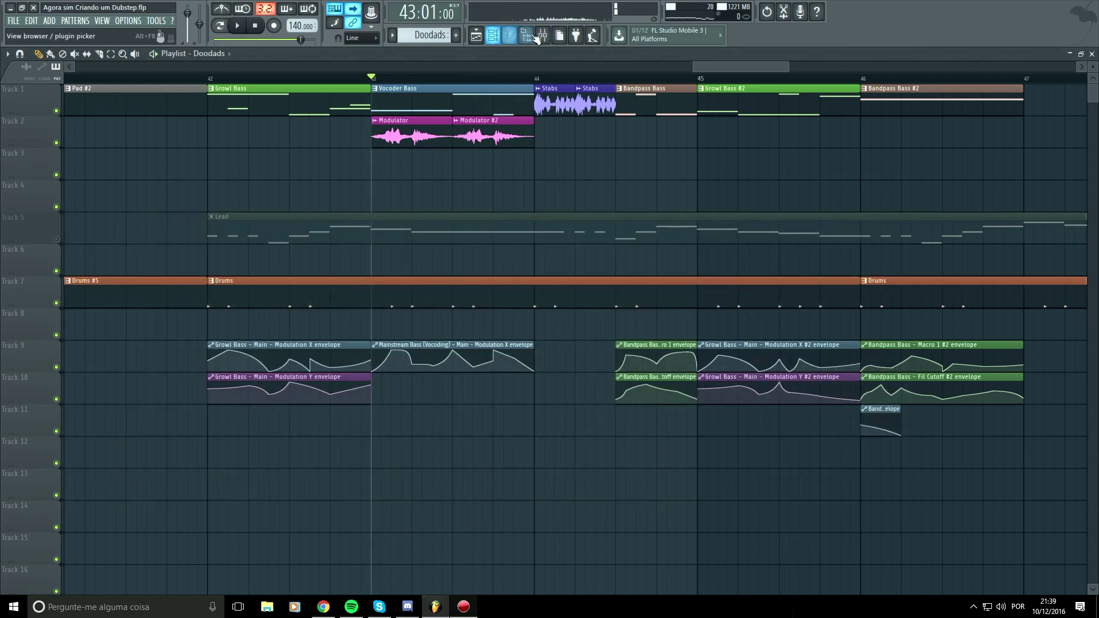
{"action": "left_click", "coordinate": [541, 36]}
{"action": "left_click", "coordinate": [471, 259]}
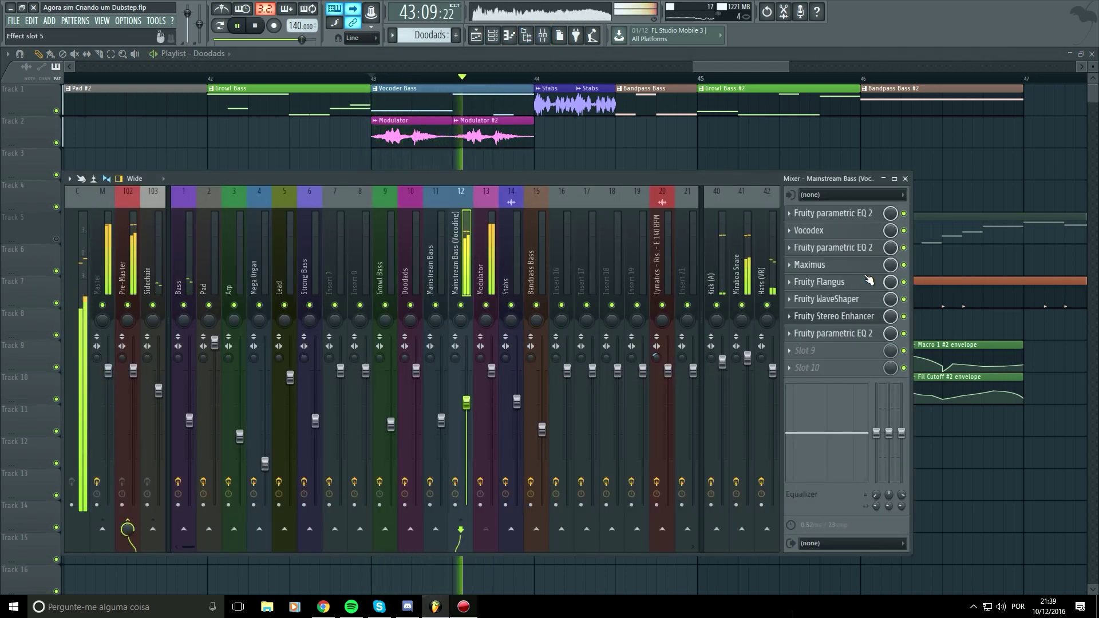
Open the Mainstream Bass (Vocoding) synth from the channel rack and examine its main page.
{"action": "key", "text": "F6"}
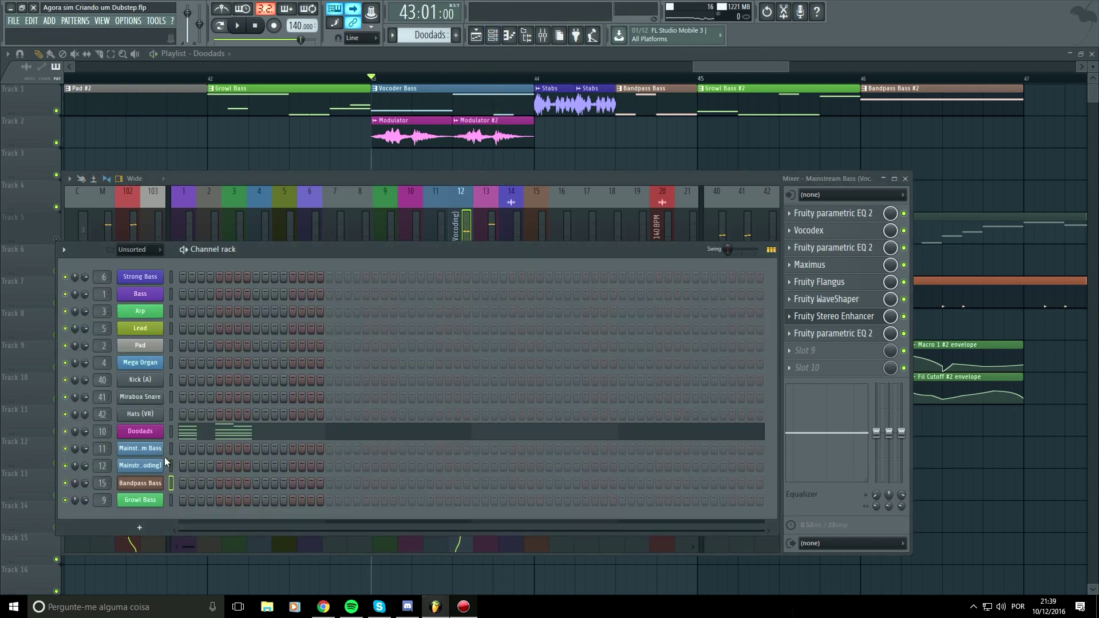
{"action": "left_click", "coordinate": [152, 467]}
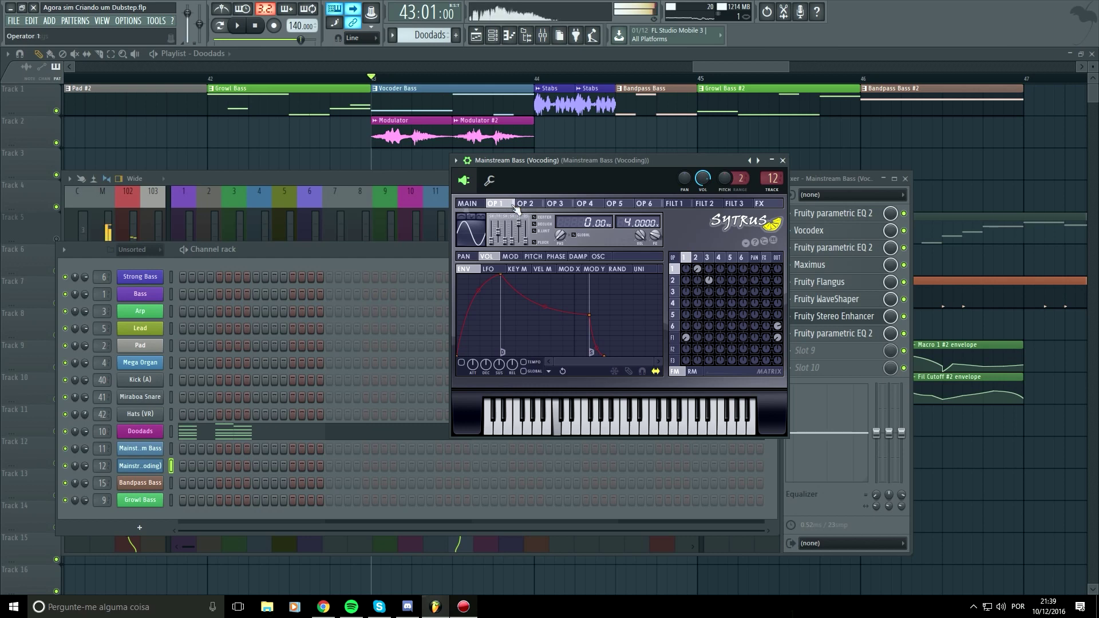
{"action": "left_click", "coordinate": [467, 204]}
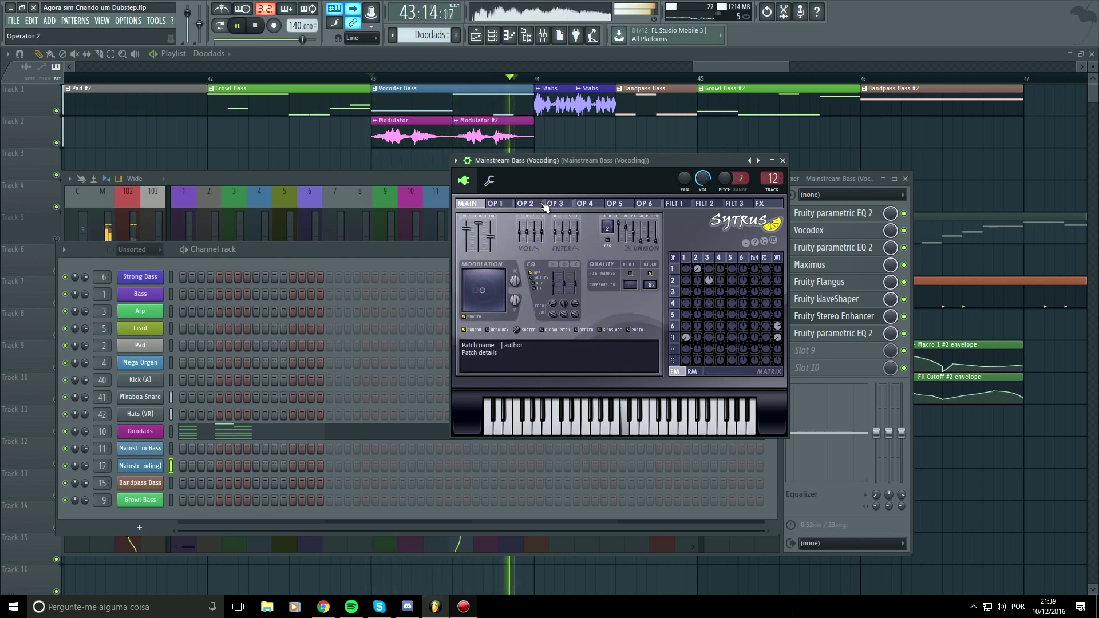
Replay the playlist from bar 43, then bring up the mixer's Mainstream Bass (Vocoding) track again.
{"action": "left_click", "coordinate": [718, 64]}
{"action": "key", "text": "space"}
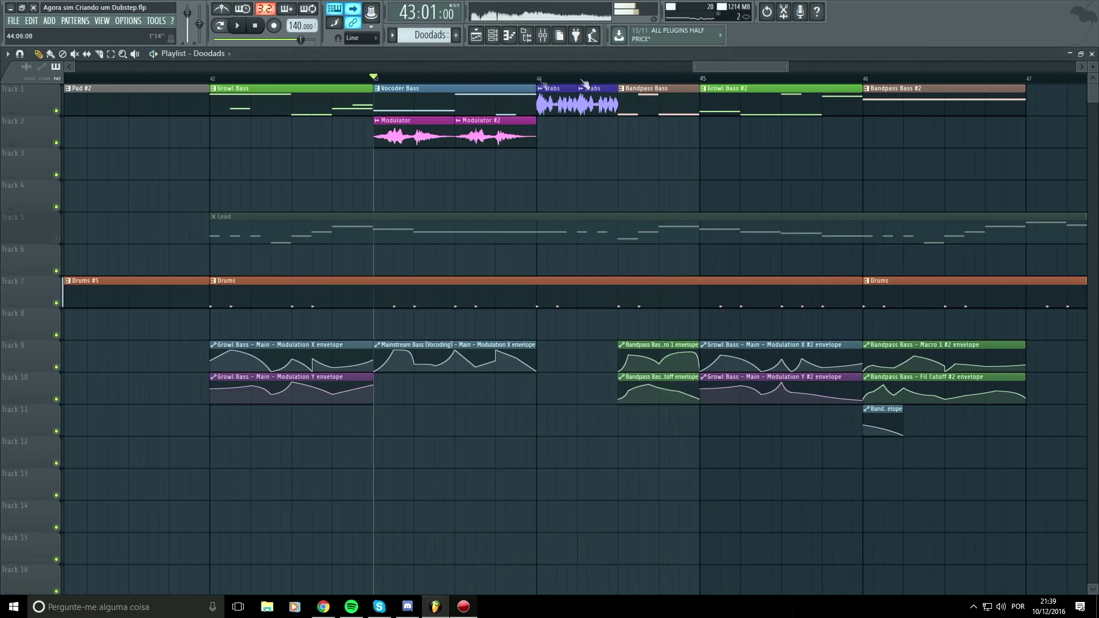
{"action": "scroll", "coordinate": [554, 67], "scroll_direction": "down", "scroll_amount": 3}
{"action": "key", "text": "space"}
{"action": "key", "text": "space"}
{"action": "left_click", "coordinate": [550, 35]}
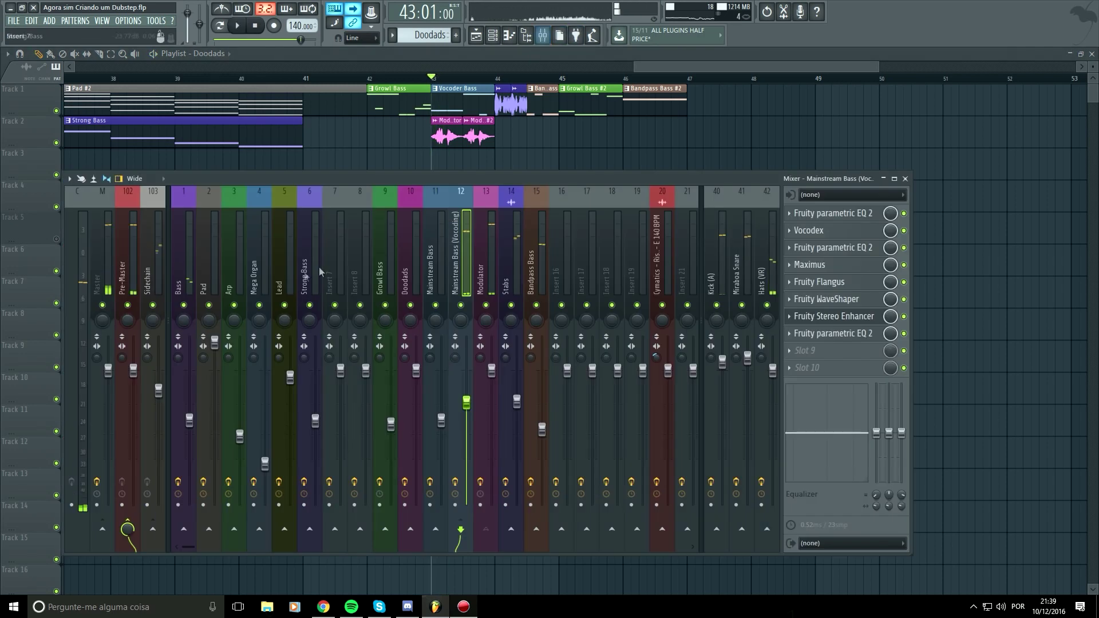
{"action": "left_click", "coordinate": [453, 252]}
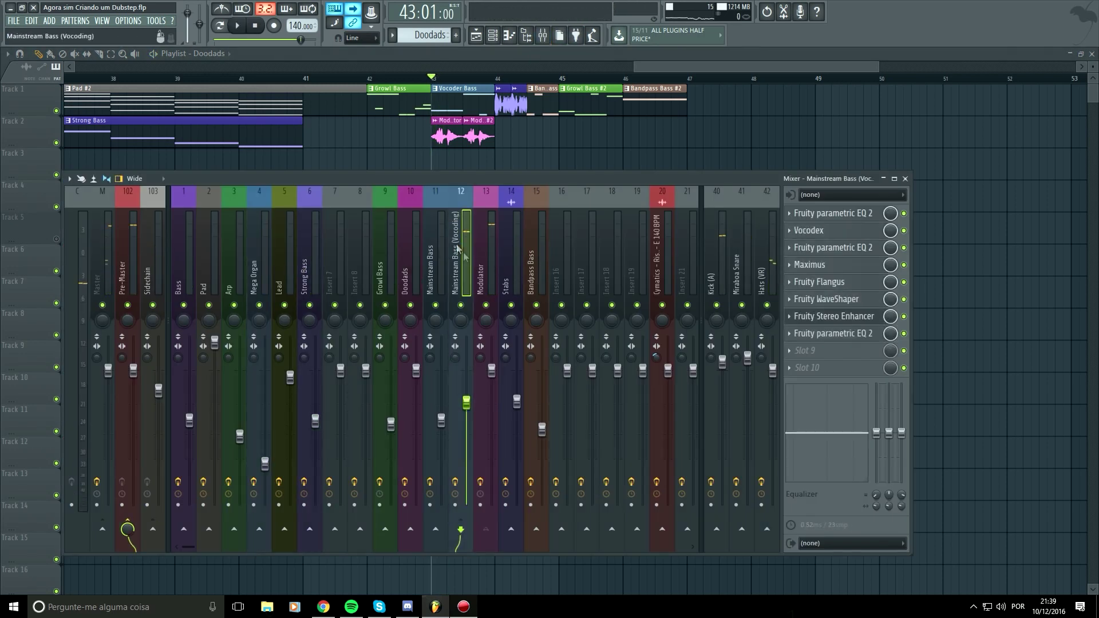
Examine the Fruity WaveShaper and Maximus effects on the Mainstream Bass (Vocoding) track during playback.
{"action": "key", "text": "space"}
{"action": "left_click", "coordinate": [865, 299]}
{"action": "key", "text": "space"}
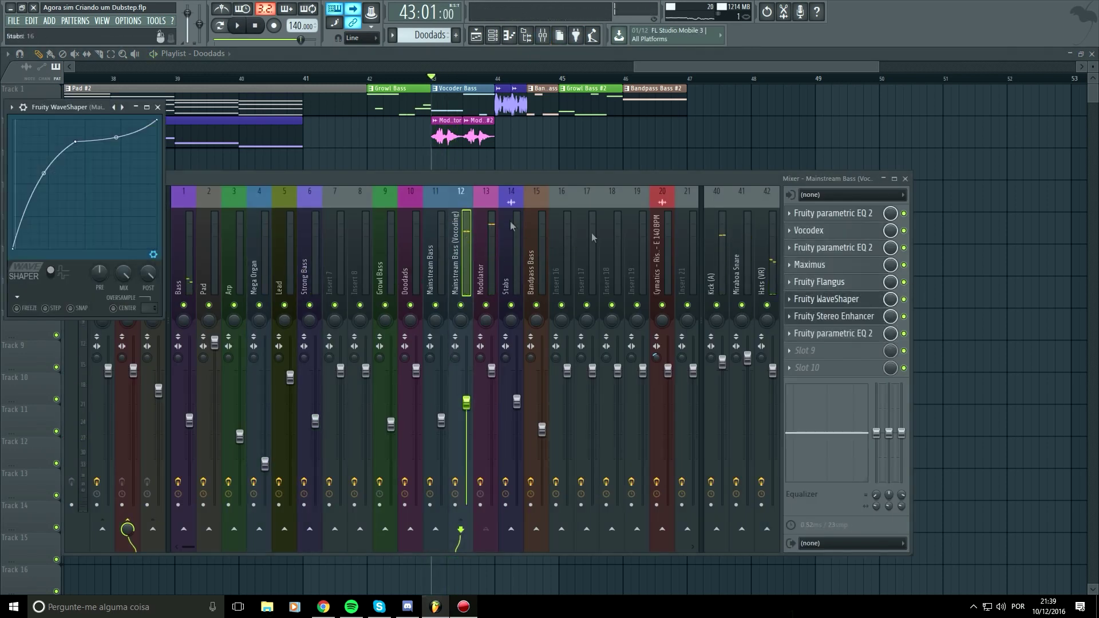
{"action": "left_click", "coordinate": [158, 107]}
{"action": "key", "text": "space"}
{"action": "left_click", "coordinate": [841, 264]}
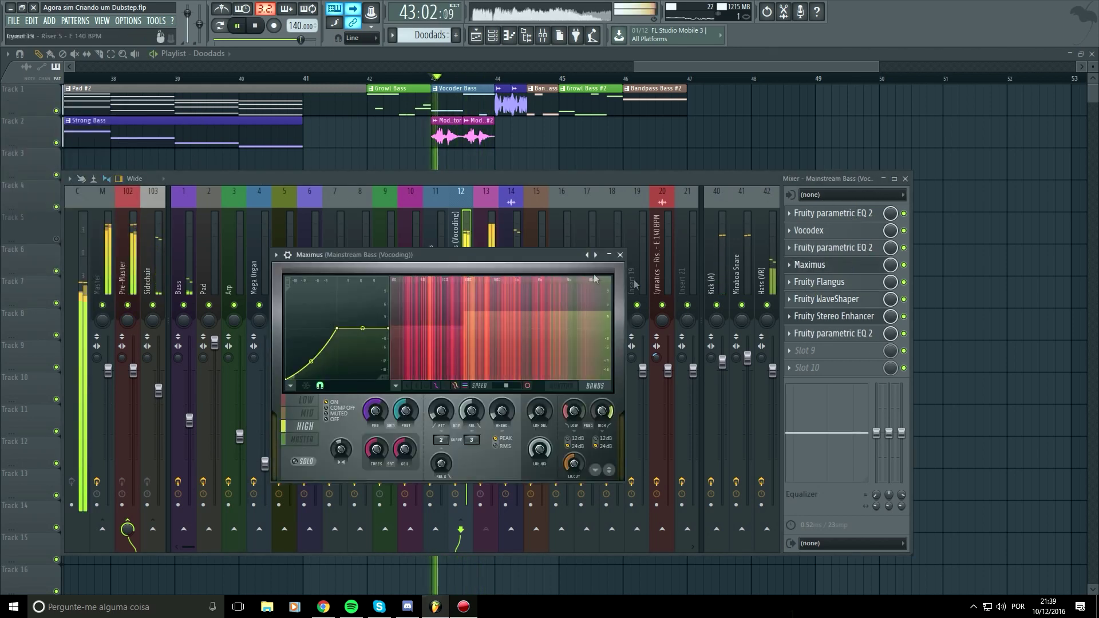
{"action": "left_click", "coordinate": [619, 255]}
Boost peaking band 6 at about 8129 Hz in the vocoding bass track's last Fruity parametric EQ 2 while auditioning it.
{"action": "left_click", "coordinate": [830, 333]}
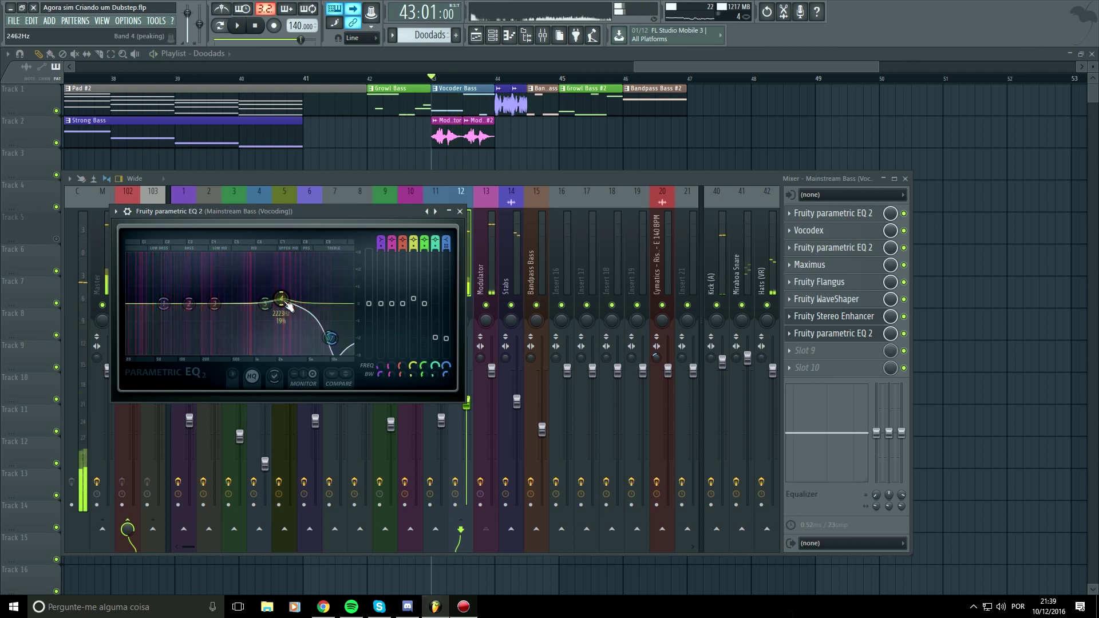
{"action": "key", "text": "space"}
{"action": "left_click_drag", "start_coordinate": [329, 338], "coordinate": [325, 286]}
{"action": "key", "text": "space"}
{"action": "key", "text": "space"}
{"action": "key", "text": "space"}
{"action": "scroll", "coordinate": [326, 291], "scroll_direction": "down", "scroll_amount": 3}
{"action": "key", "text": "space"}
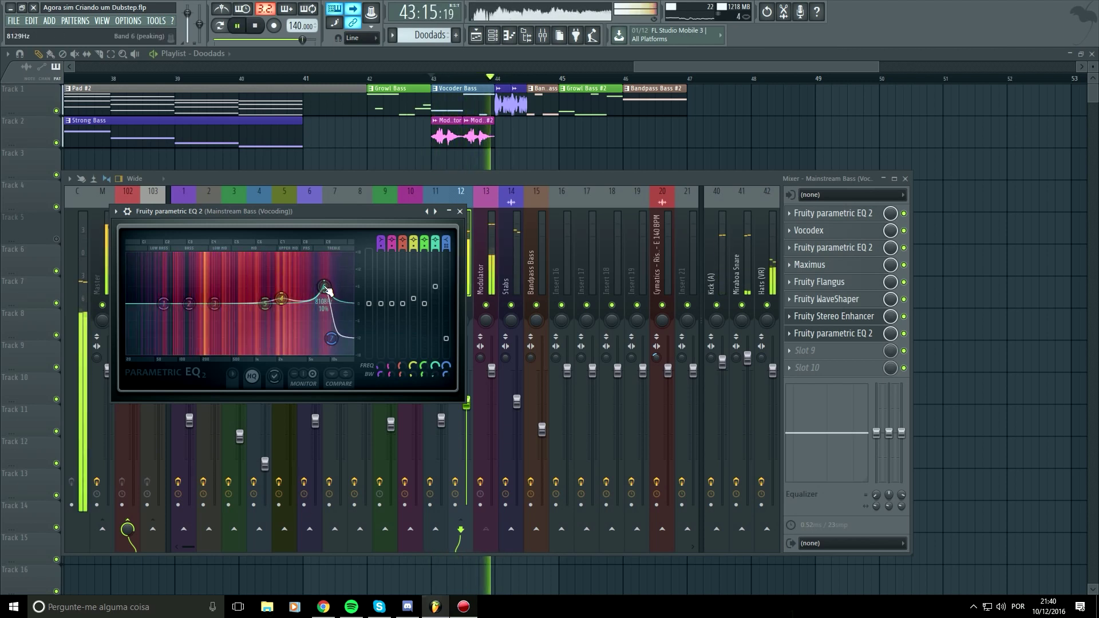
{"action": "key", "text": "space"}
{"action": "key", "text": "space"}
{"action": "key", "text": "space"}
Play the drop from bar 42 with Track 5 temporarily unmuted to hear it with the lead.
{"action": "left_click", "coordinate": [369, 79]}
{"action": "key", "text": "space"}
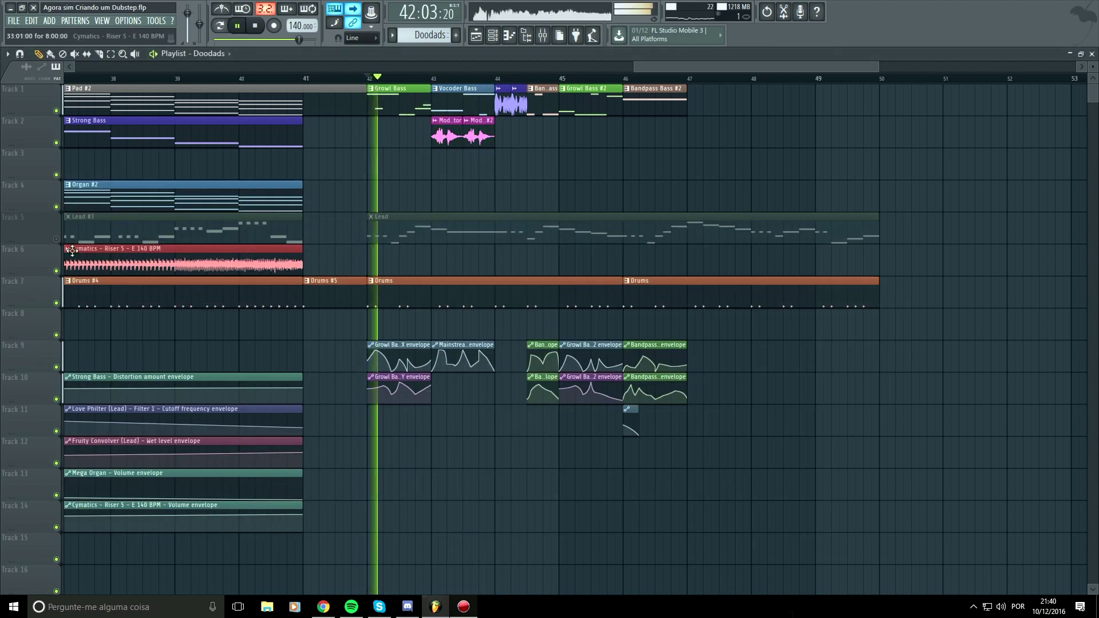
{"action": "left_click", "coordinate": [56, 239]}
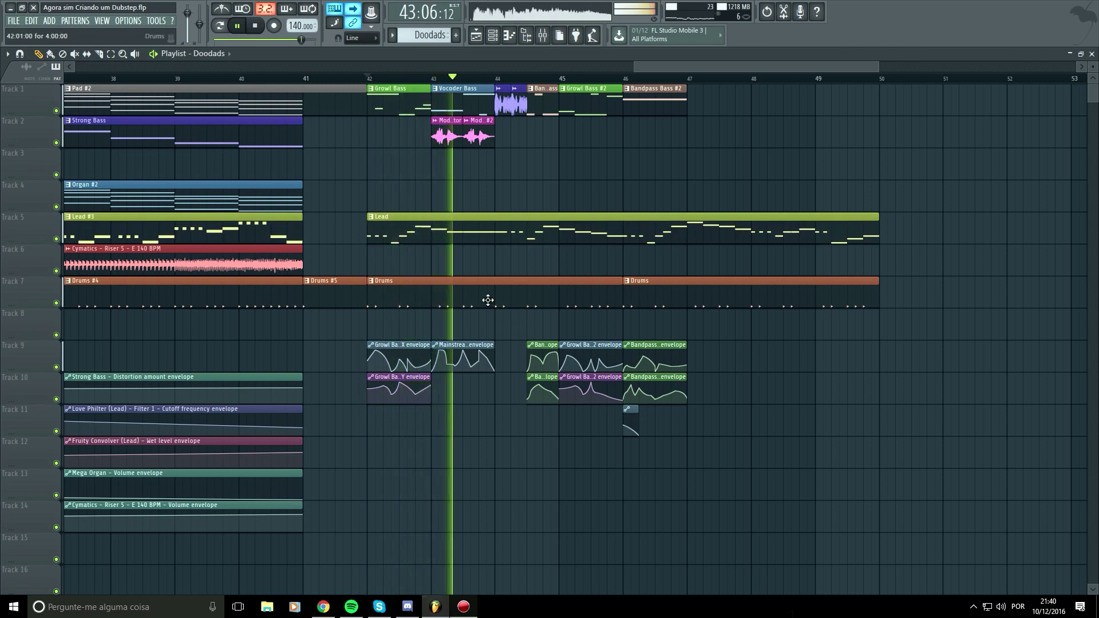
{"action": "left_click", "coordinate": [56, 239]}
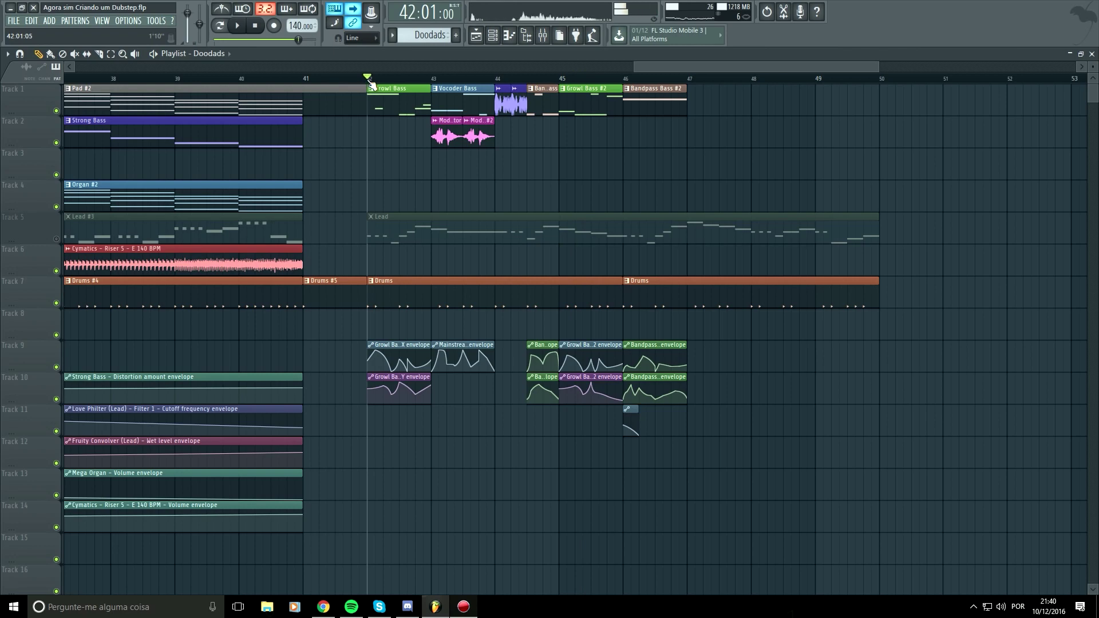
Audition the bass sequence from bar 42 with the lead track muted.
{"action": "key", "text": "space"}
{"action": "scroll", "coordinate": [482, 162], "scroll_direction": "up", "scroll_amount": 5}
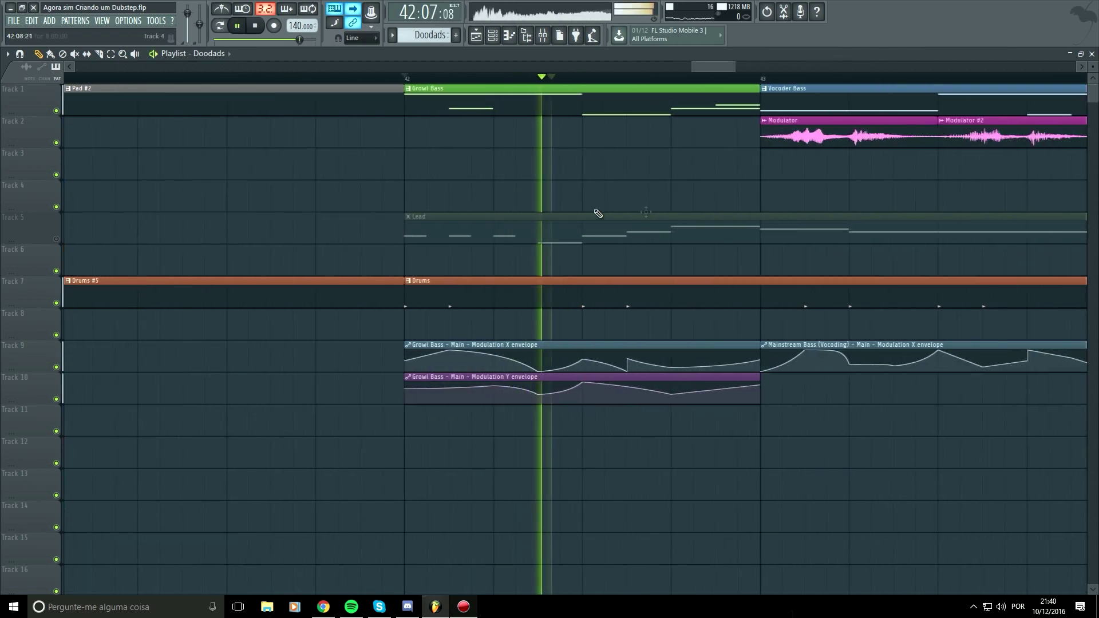
{"action": "scroll", "coordinate": [944, 186], "scroll_direction": "down", "scroll_amount": 3}
{"action": "left_click_drag", "start_coordinate": [974, 181], "coordinate": [449, 301]}
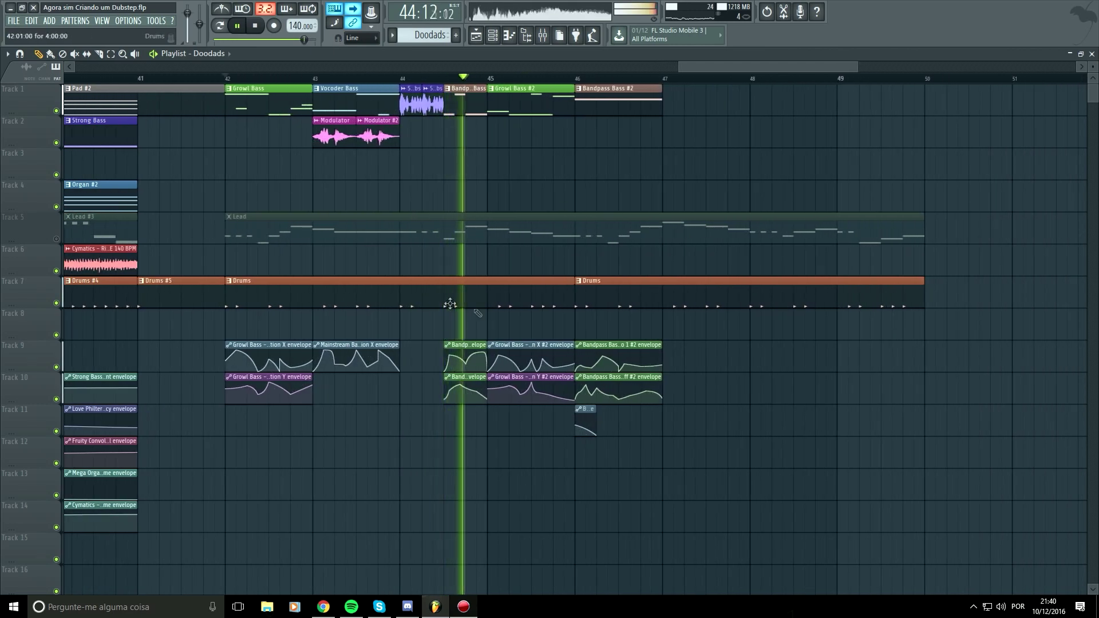
{"action": "key", "text": "space"}
Play from bar 45 and select the first quarter of that bar to loop the start of Growl Bass #2.
{"action": "left_click", "coordinate": [490, 80]}
{"action": "key", "text": "space"}
{"action": "scroll", "coordinate": [489, 81], "scroll_direction": "up", "scroll_amount": 3}
{"action": "key", "text": "space"}
{"action": "left_click_drag", "start_coordinate": [489, 80], "coordinate": [536, 81]}
{"action": "key", "text": "space"}
{"action": "key", "text": "space"}
Increase the height of Track 9 to show its automation envelopes in detail.
{"action": "left_click", "coordinate": [587, 188]}
{"action": "right_click", "coordinate": [605, 193]}
{"action": "left_click_drag", "start_coordinate": [34, 372], "coordinate": [35, 501]}
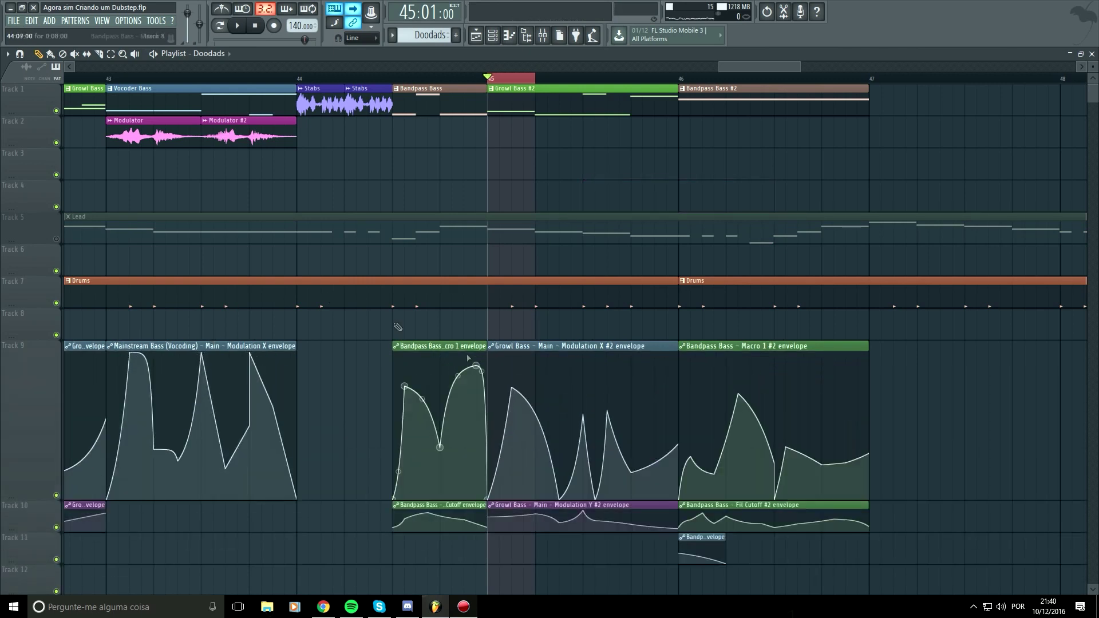
{"action": "scroll", "coordinate": [513, 388], "scroll_direction": "up", "scroll_amount": 2}
{"action": "scroll", "coordinate": [513, 388], "scroll_direction": "down", "scroll_amount": 3}
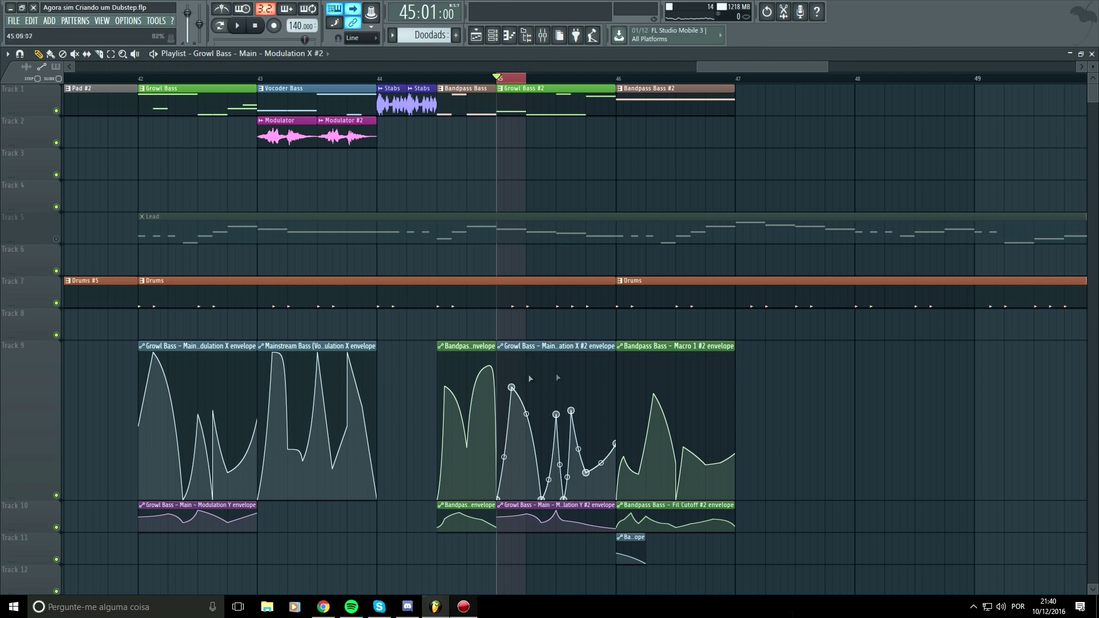
Move the Growl Bass Modulation X #2 envelope from bar 45 to Track 11 and place a copy at bar 45 on Track 9.
{"action": "left_click_drag", "start_coordinate": [551, 344], "coordinate": [423, 551]}
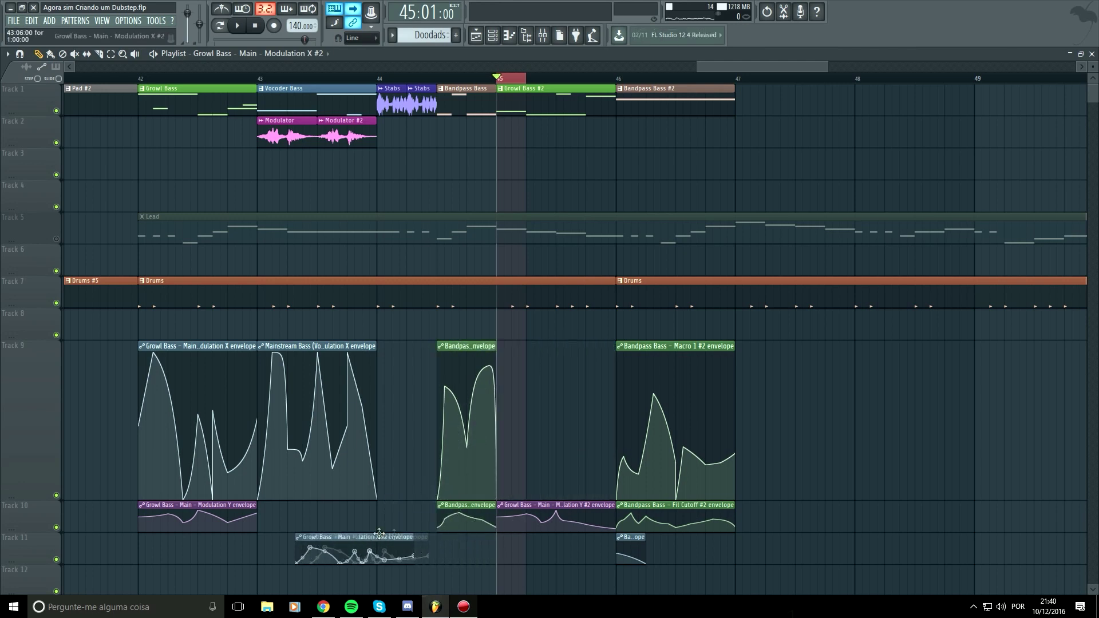
{"action": "left_click", "coordinate": [506, 389]}
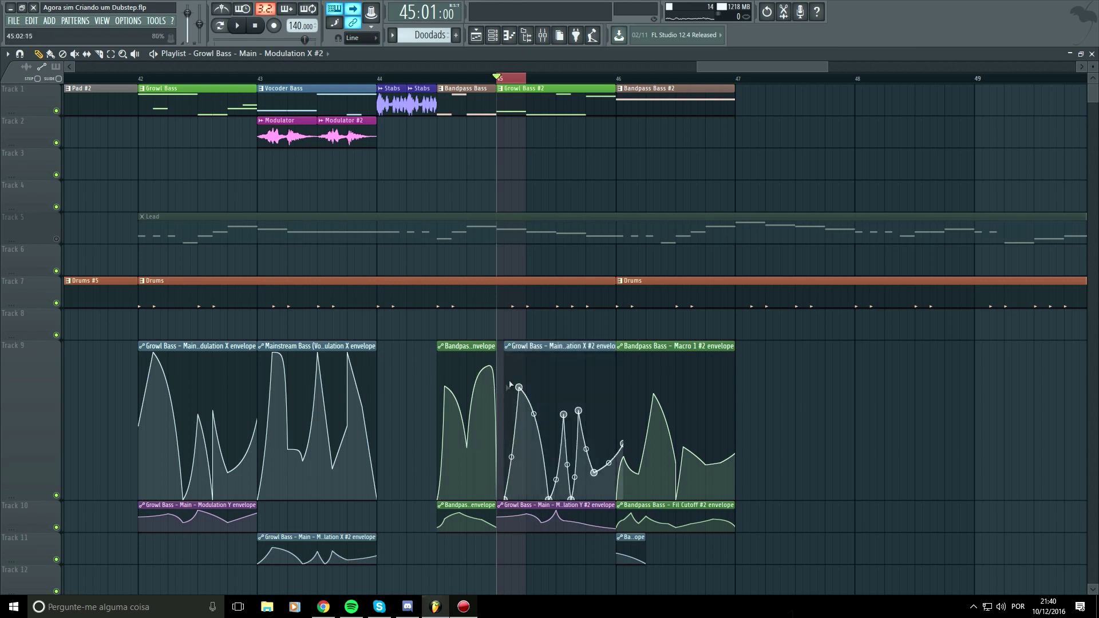
{"action": "left_click_drag", "start_coordinate": [529, 346], "coordinate": [522, 346]}
Make the Growl Bass Modulation X envelope clip at bar 45 on Track 9 unique.
{"action": "left_click", "coordinate": [502, 347]}
{"action": "left_click", "coordinate": [522, 411]}
{"action": "scroll", "coordinate": [522, 420], "scroll_direction": "down", "scroll_amount": 4}
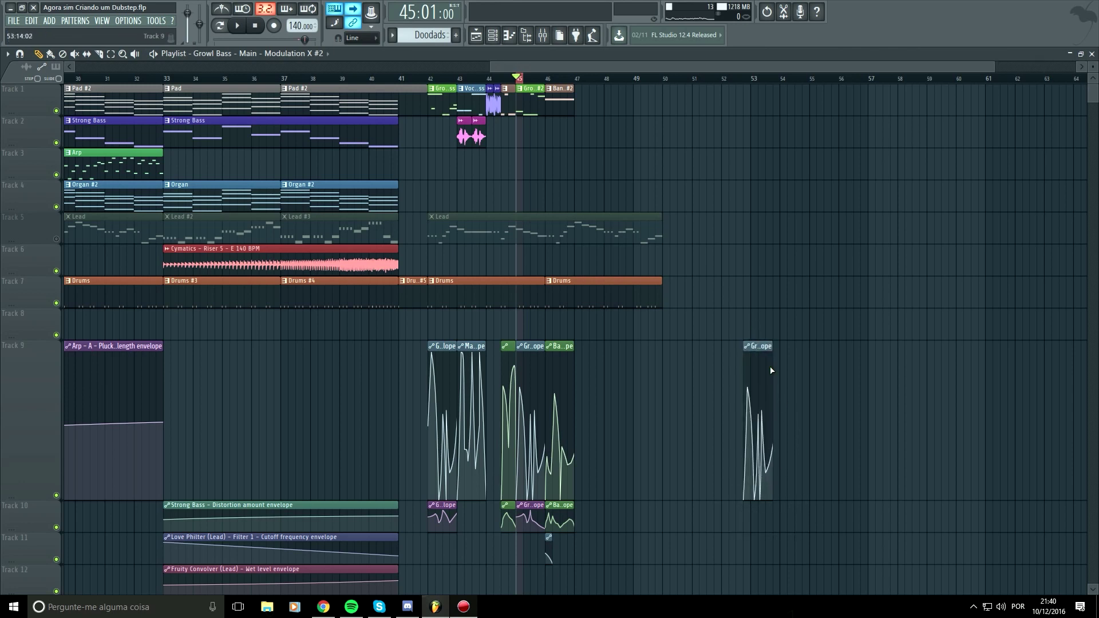
{"action": "scroll", "coordinate": [640, 407], "scroll_direction": "up", "scroll_amount": 8}
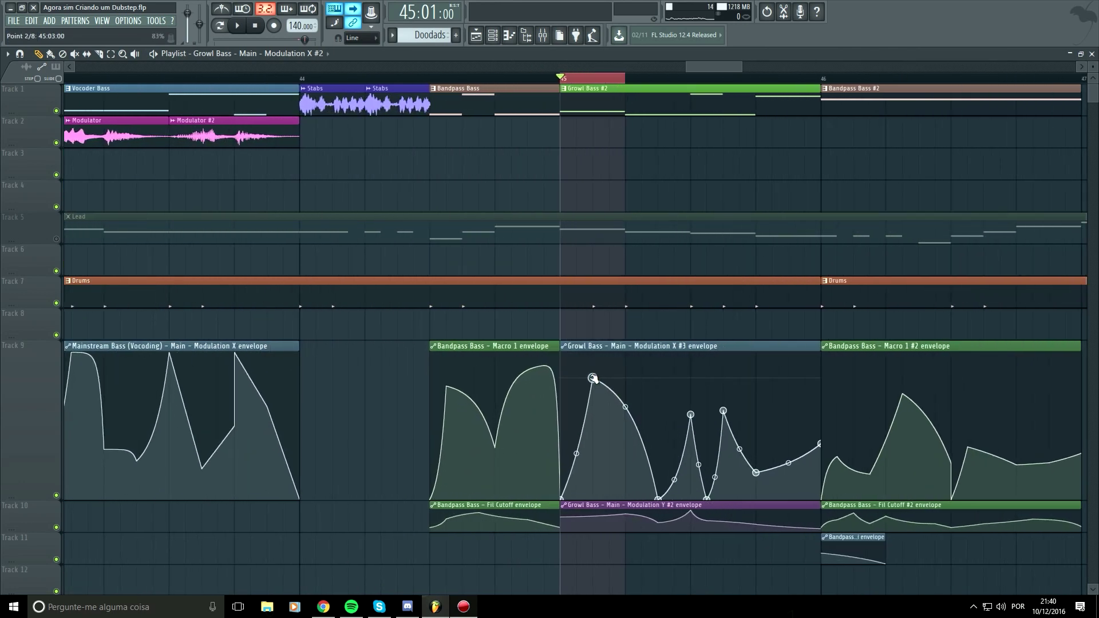
Play the looped first quarter of bar 45 to check the reshaped Growl Bass Modulation X envelope.
{"action": "key", "text": "space"}
{"action": "key", "text": "space"}
{"action": "key", "text": "space"}
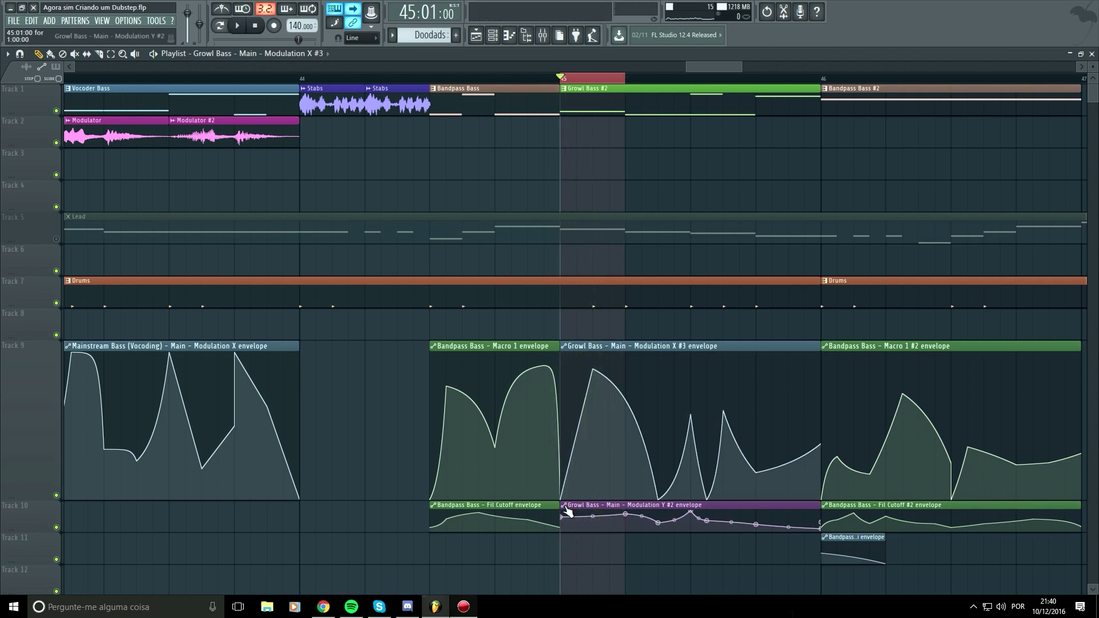
Make the Growl Bass Modulation Y envelope clip at bar 45 on Track 10 unique.
{"action": "scroll", "coordinate": [616, 508], "scroll_direction": "down", "scroll_amount": 3}
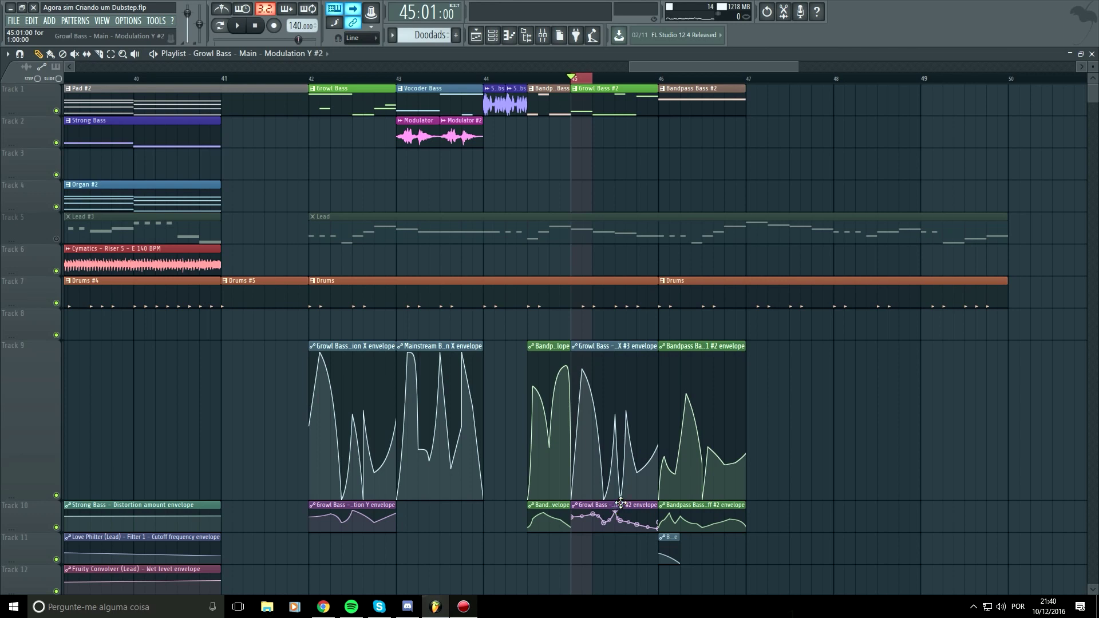
{"action": "scroll", "coordinate": [621, 504], "scroll_direction": "down", "scroll_amount": 3}
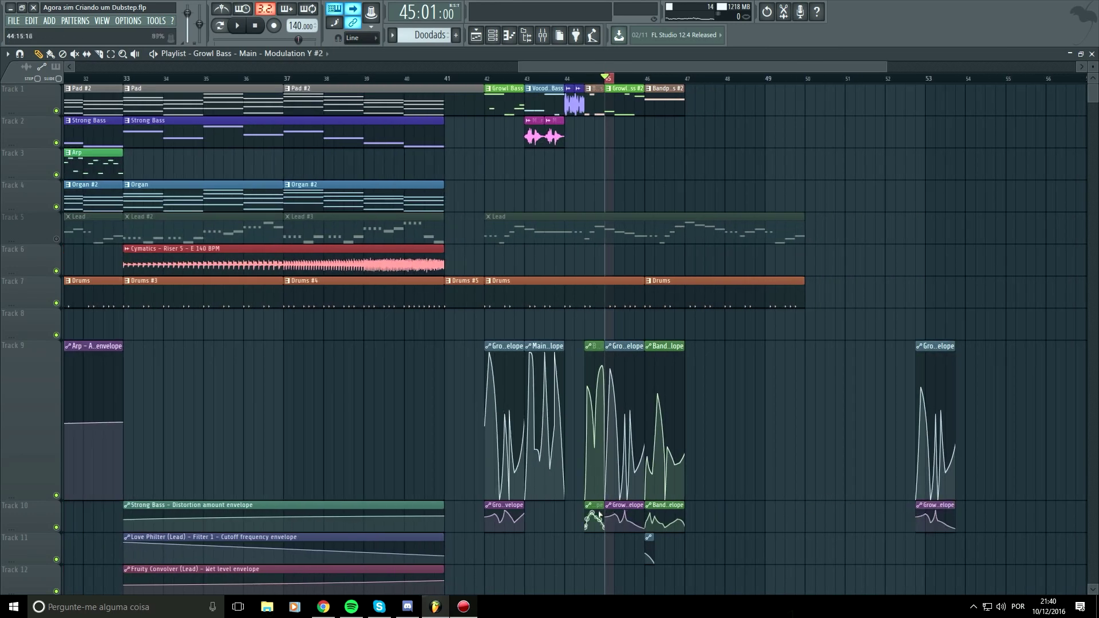
{"action": "left_click", "coordinate": [610, 505]}
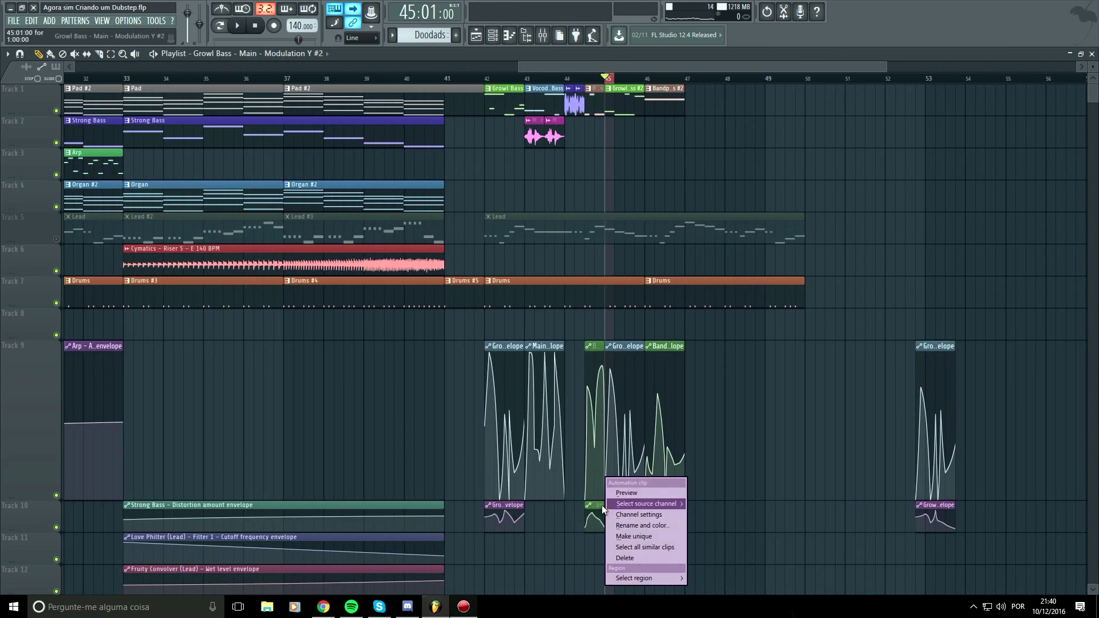
{"action": "left_click", "coordinate": [614, 505]}
{"action": "left_click", "coordinate": [609, 506]}
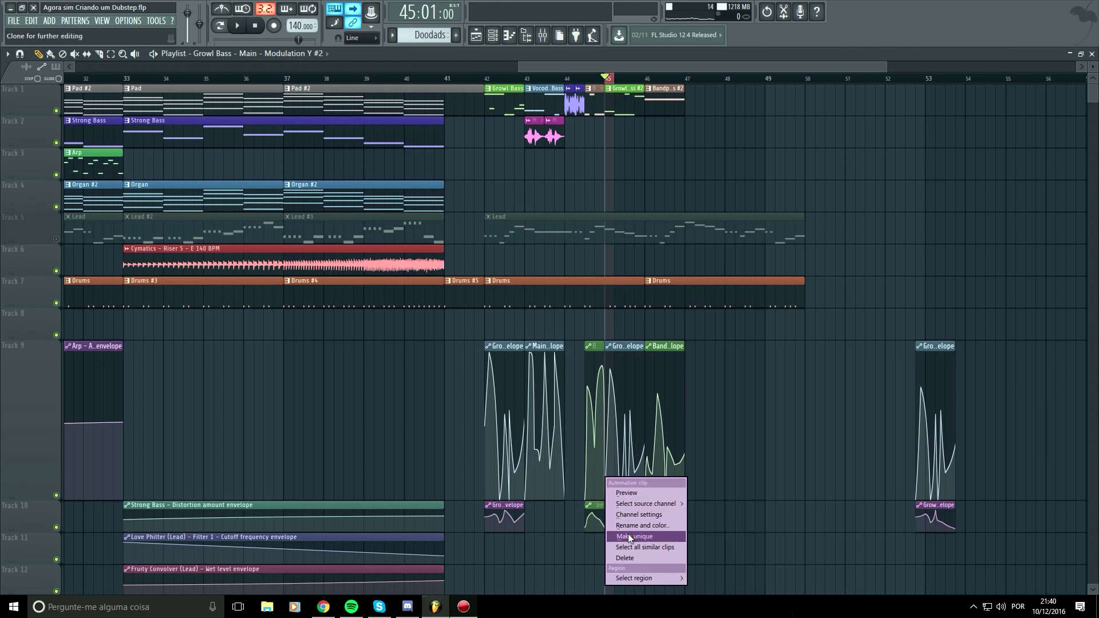
{"action": "left_click", "coordinate": [628, 534]}
{"action": "scroll", "coordinate": [573, 526], "scroll_direction": "up", "scroll_amount": 4}
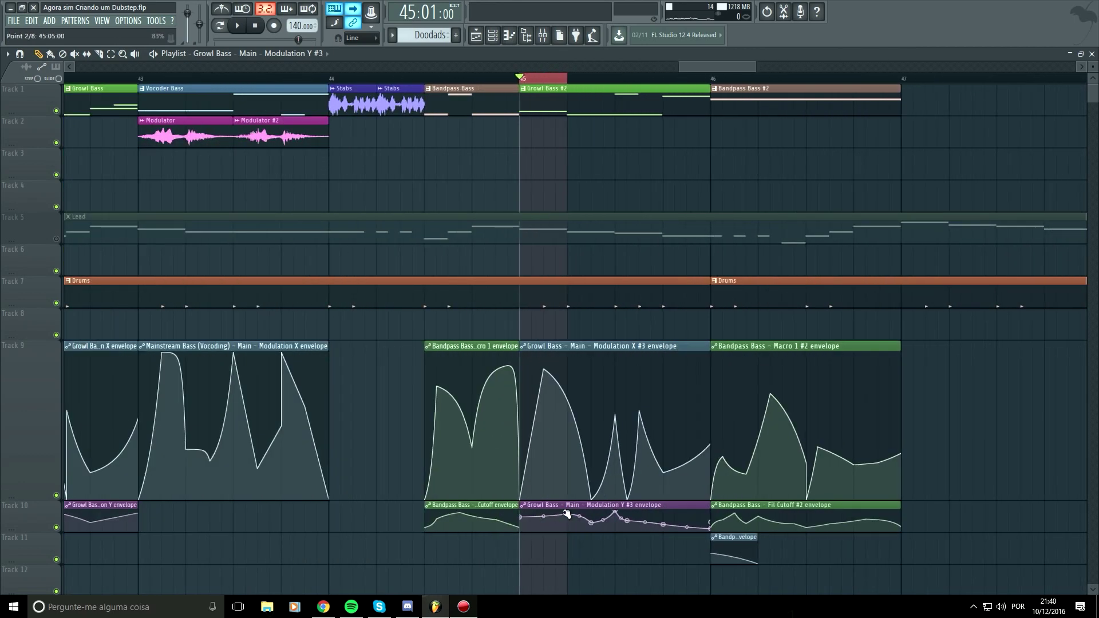
Start playback of the drop and restore Track 9's height to 100%.
{"action": "key", "text": "space"}
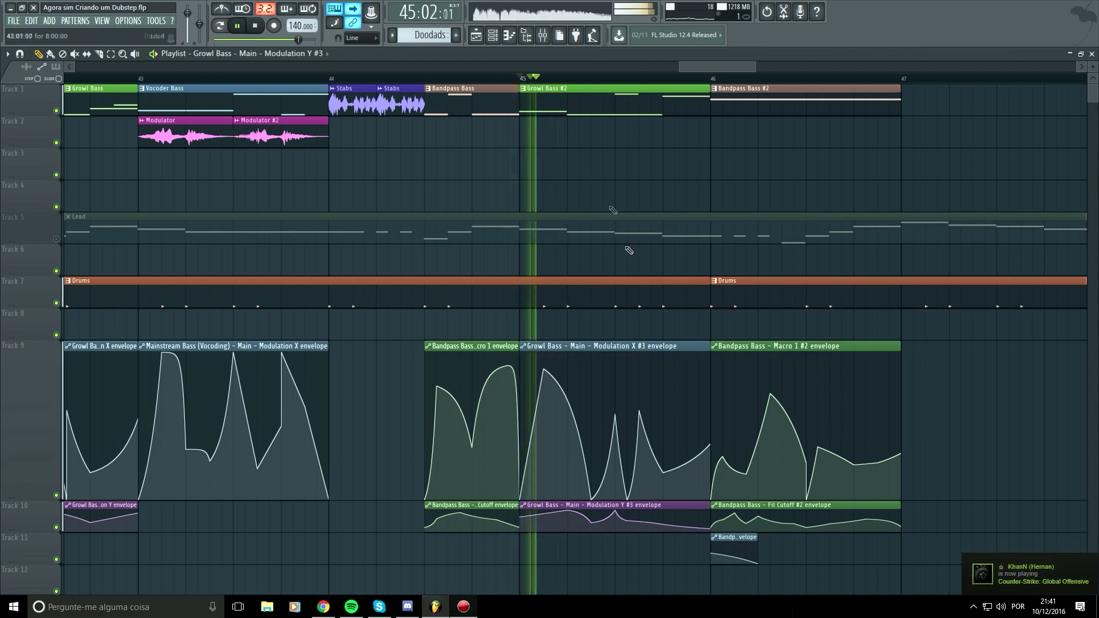
{"action": "right_click", "coordinate": [30, 416]}
{"action": "left_click", "coordinate": [147, 441]}
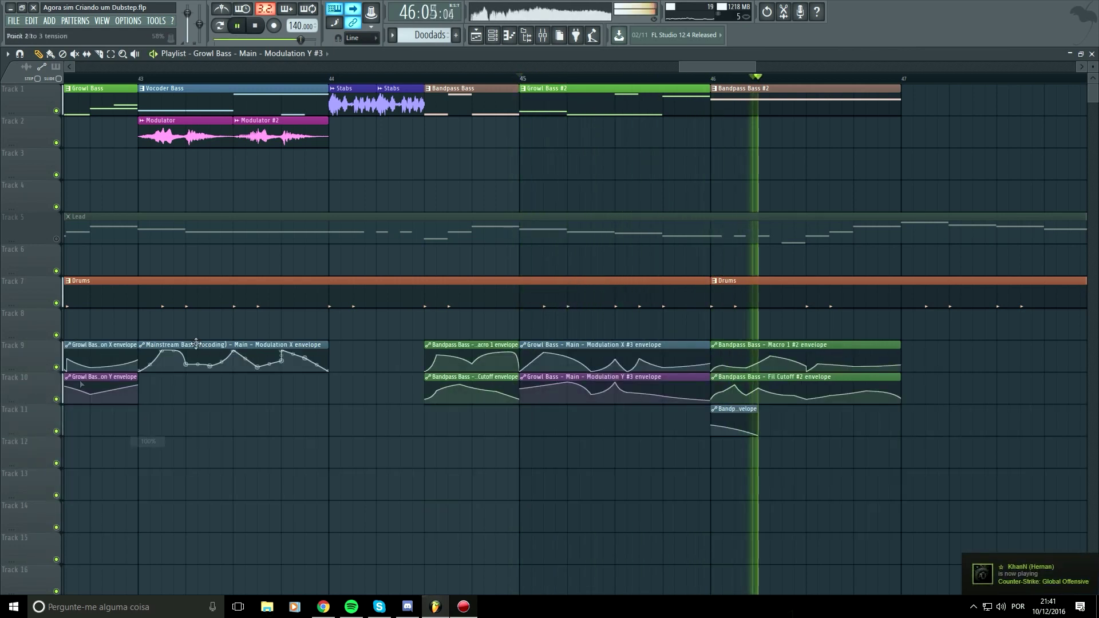
Play the drop from bar 42 with the mixer open to compare the bass levels.
{"action": "scroll", "coordinate": [536, 90], "scroll_direction": "down", "scroll_amount": 4}
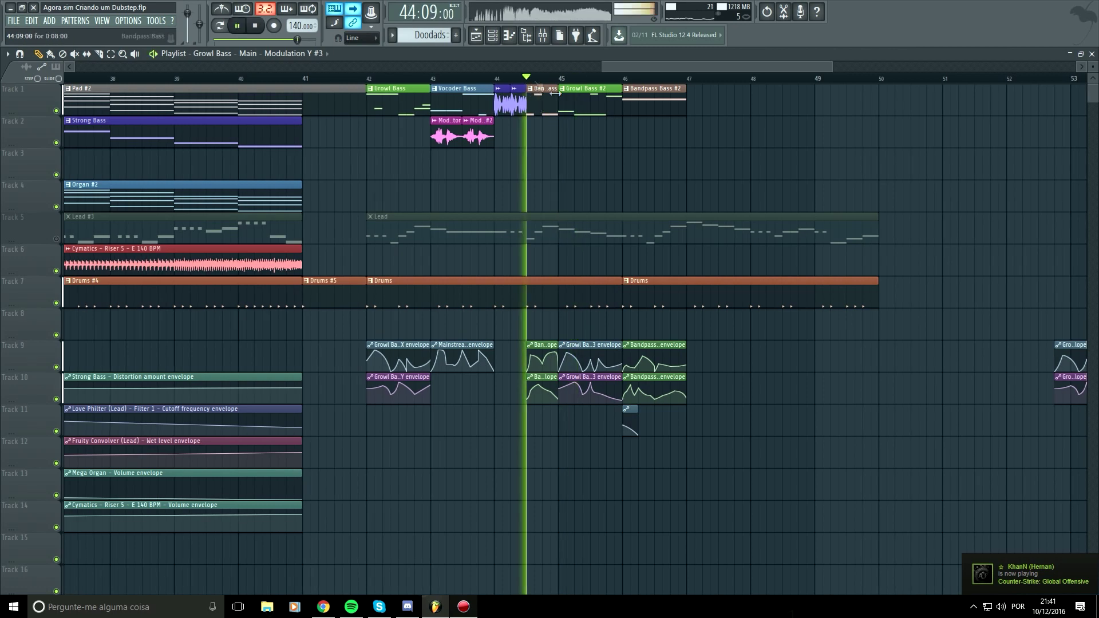
{"action": "scroll", "coordinate": [536, 90], "scroll_direction": "up", "scroll_amount": 4}
{"action": "left_click", "coordinate": [546, 38]}
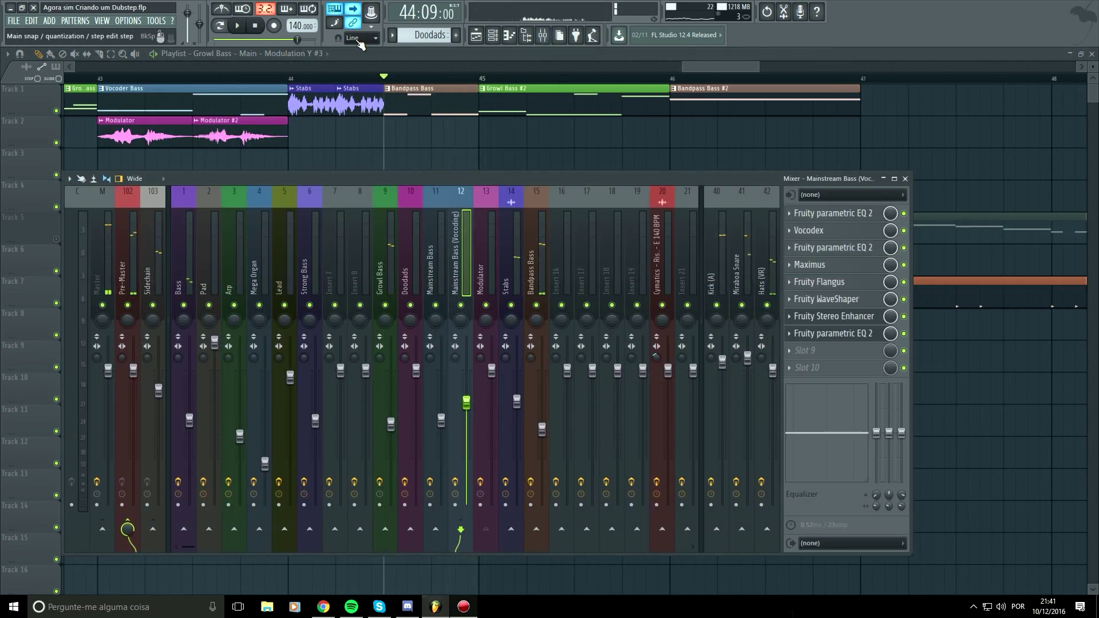
{"action": "scroll", "coordinate": [376, 81], "scroll_direction": "down", "scroll_amount": 2}
{"action": "left_click", "coordinate": [192, 82]}
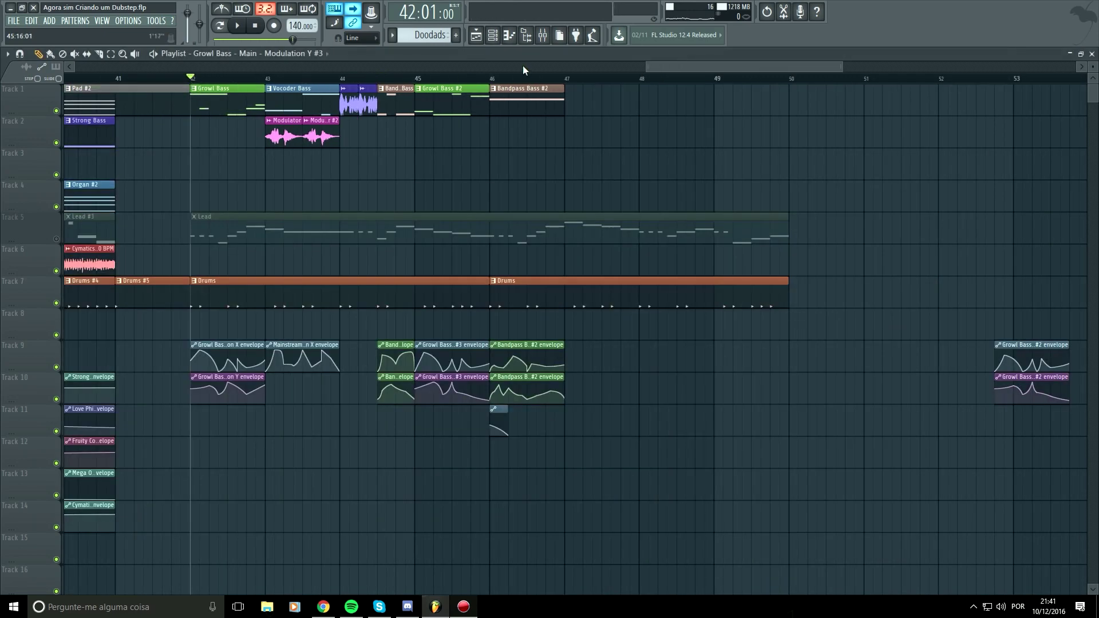
{"action": "left_click", "coordinate": [542, 36]}
{"action": "key", "text": "space"}
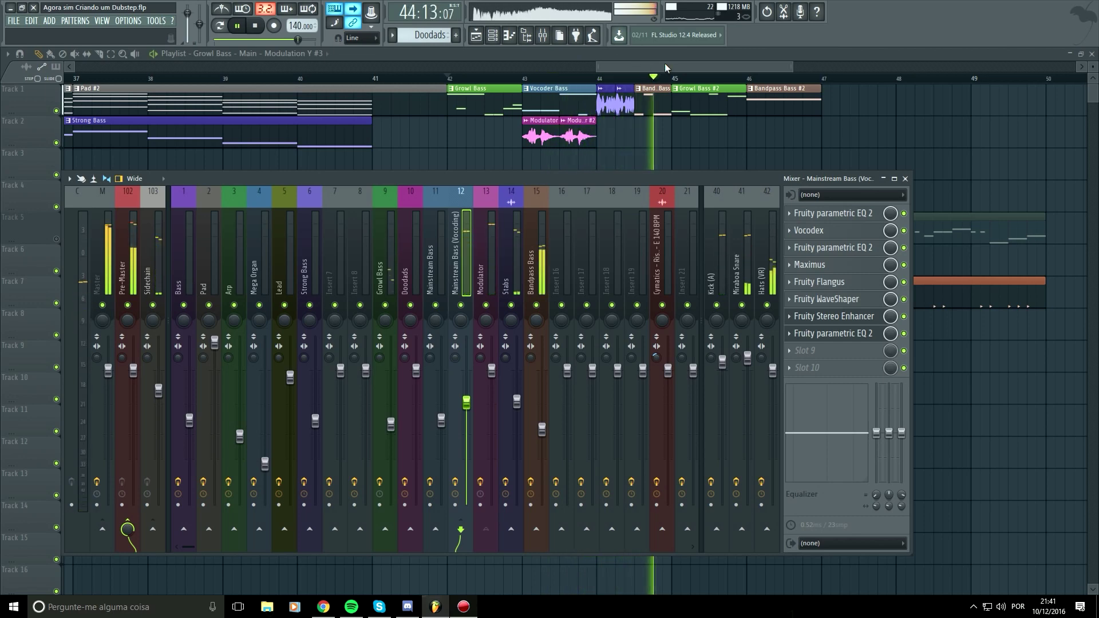
{"action": "left_click", "coordinate": [668, 64]}
{"action": "key", "text": "space"}
Raise the Growl Bass mixer volume to -6.9 dB and play the drop from bar 42.
{"action": "left_click", "coordinate": [543, 36]}
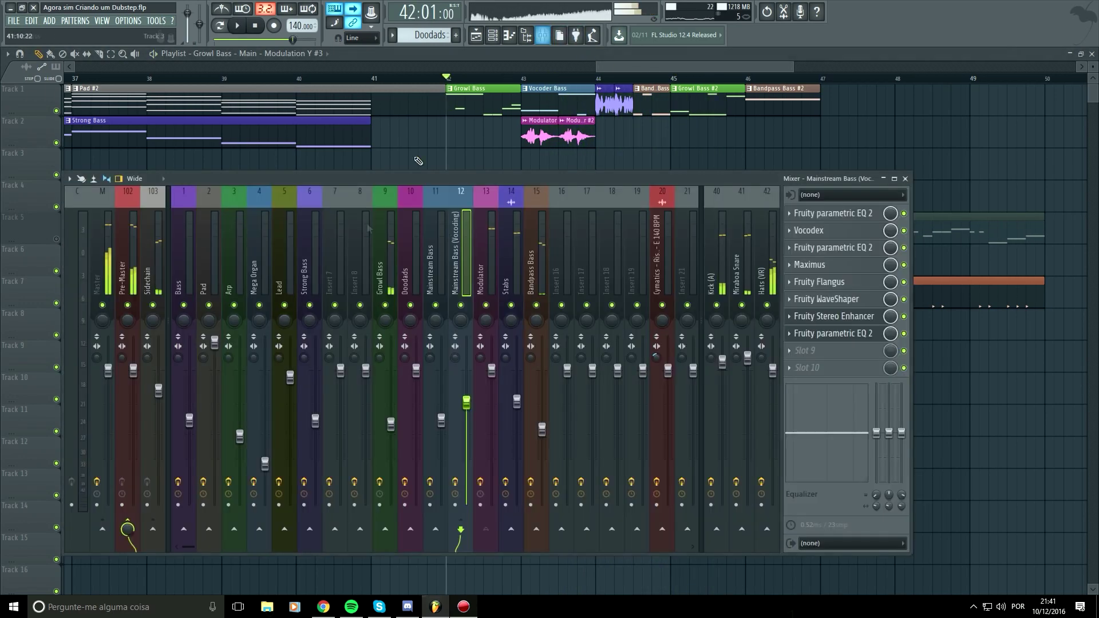
{"action": "left_click_drag", "start_coordinate": [401, 423], "coordinate": [400, 408]}
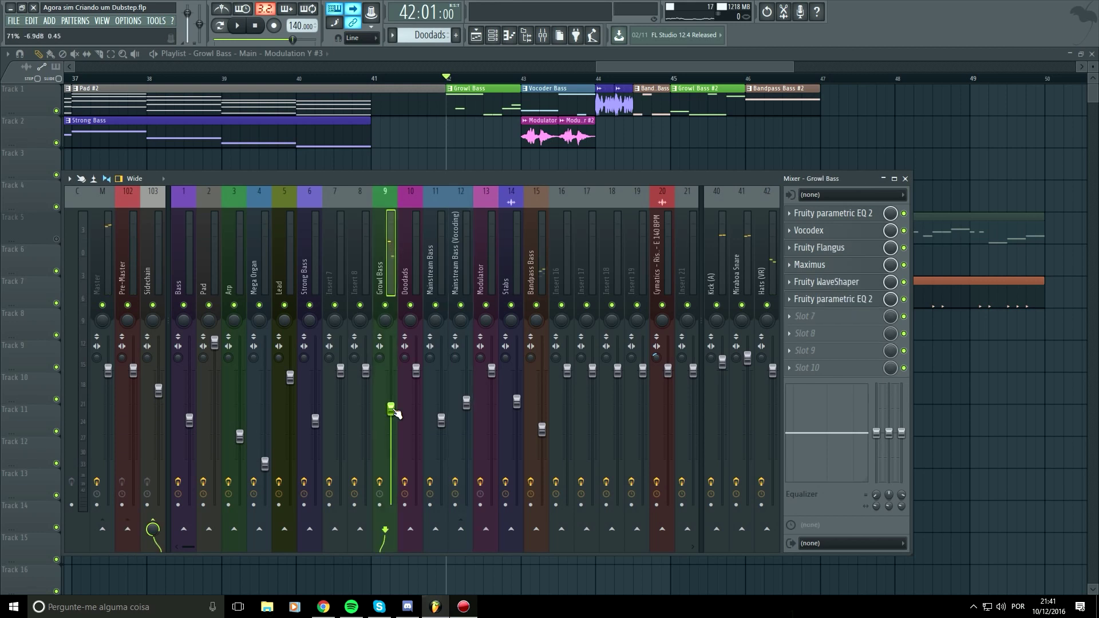
{"action": "key", "text": "space"}
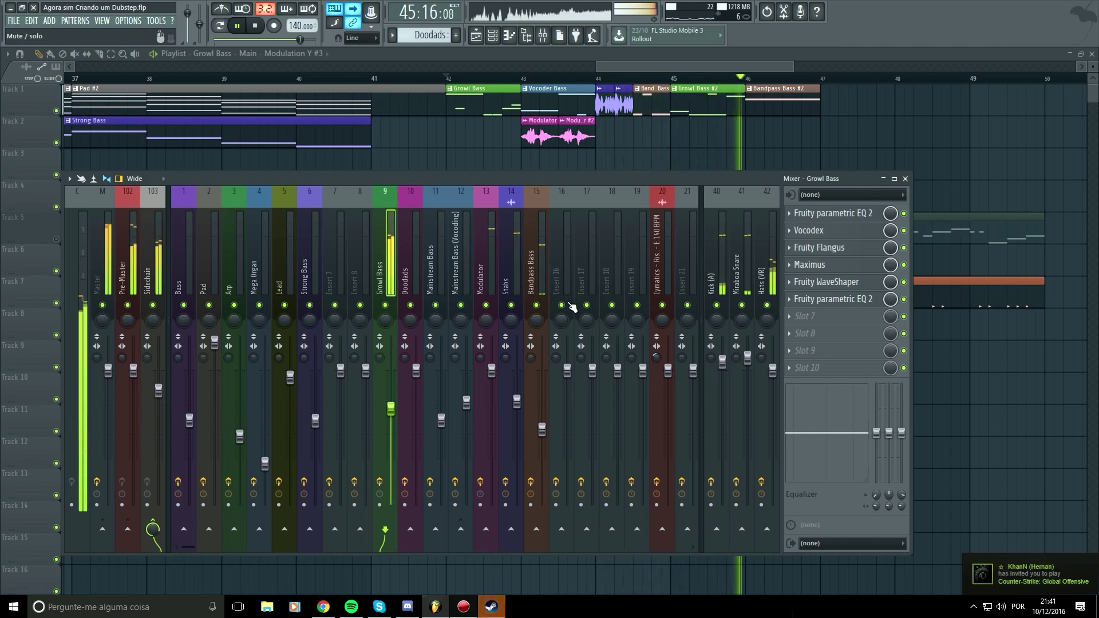
{"action": "key", "text": "space"}
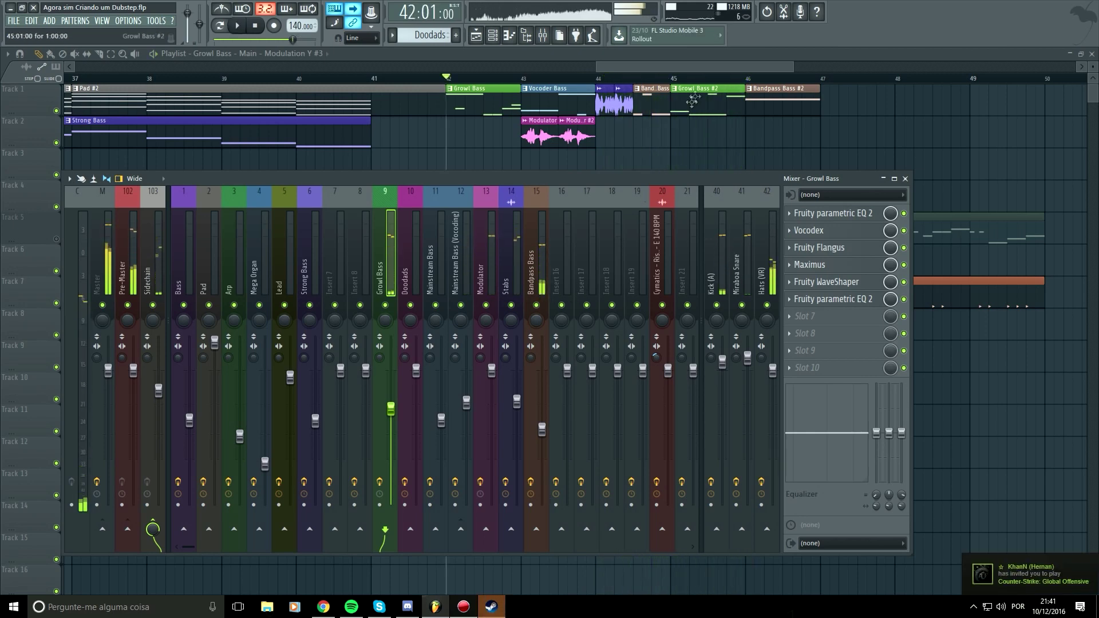
Replay the start of Growl Bass #2 from bar 45 several times to judge its volume.
{"action": "left_click", "coordinate": [673, 79]}
{"action": "key", "text": "space"}
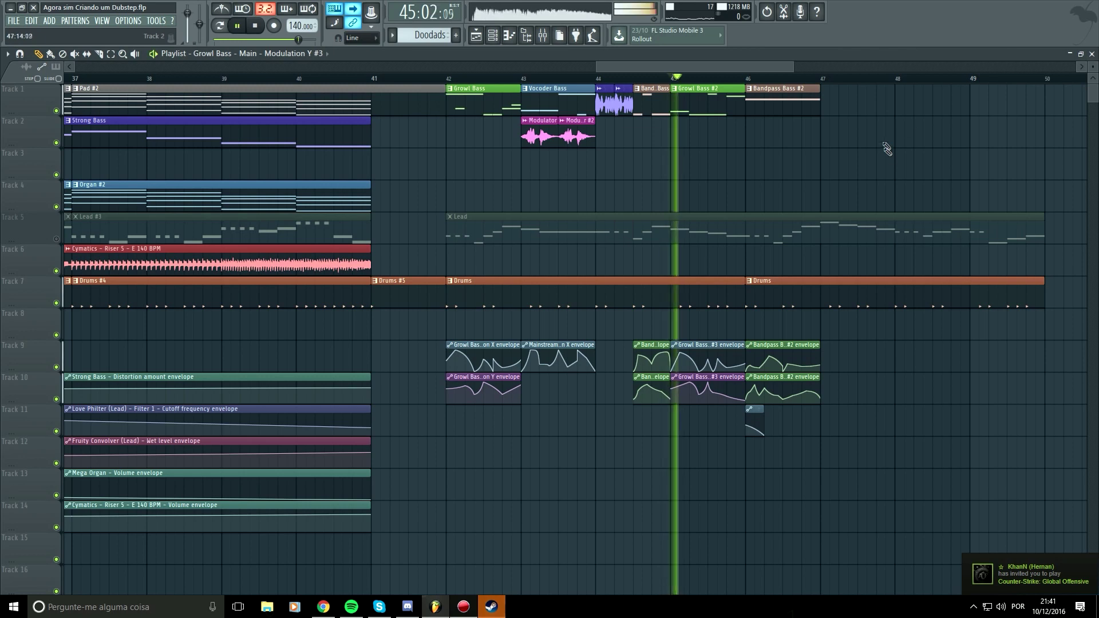
{"action": "key", "text": "space"}
{"action": "key", "text": "space"}
{"action": "key", "text": "space"}
{"action": "key", "text": "space"}
{"action": "key", "text": "space"}
Select the first quarter of bar 45 and create an automation clip for the Growl Bass mixer volume.
{"action": "left_click_drag", "start_coordinate": [673, 80], "coordinate": [690, 85]}
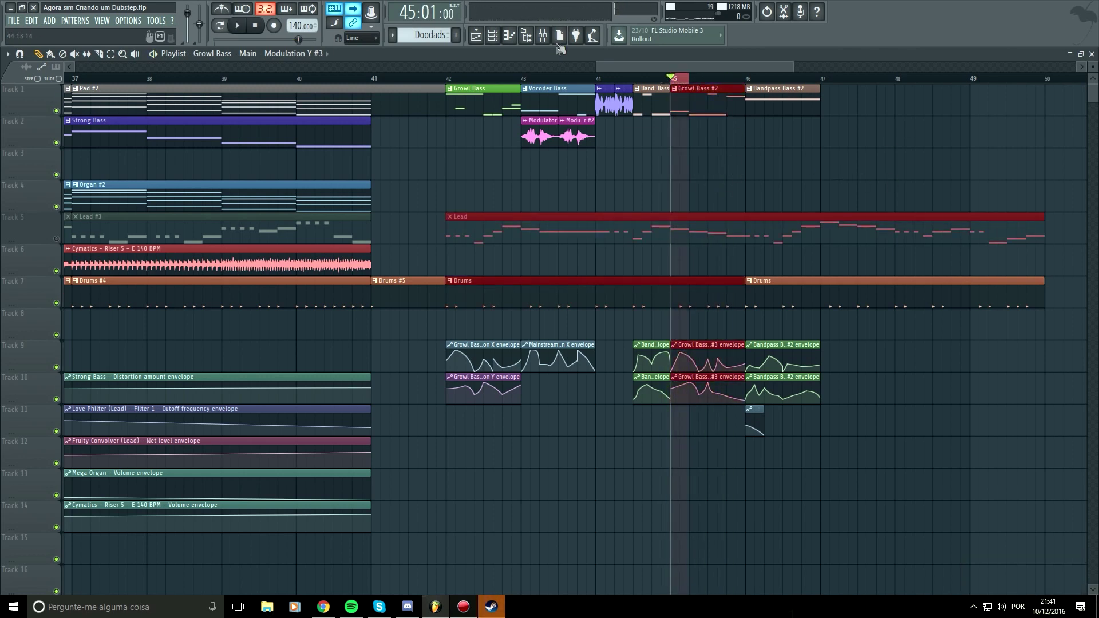
{"action": "key", "text": "F9"}
{"action": "right_click", "coordinate": [398, 412]}
{"action": "left_click", "coordinate": [432, 484]}
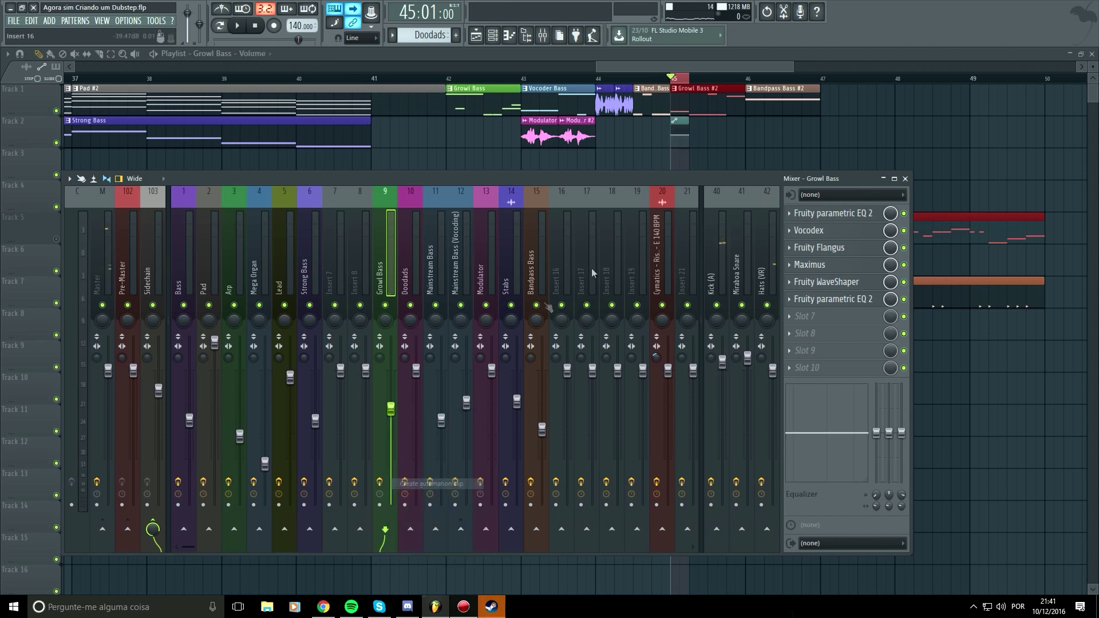
Shape the Growl Bass volume automation into a rise, audition it, and move the clip to Track 11.
{"action": "left_click", "coordinate": [682, 130]}
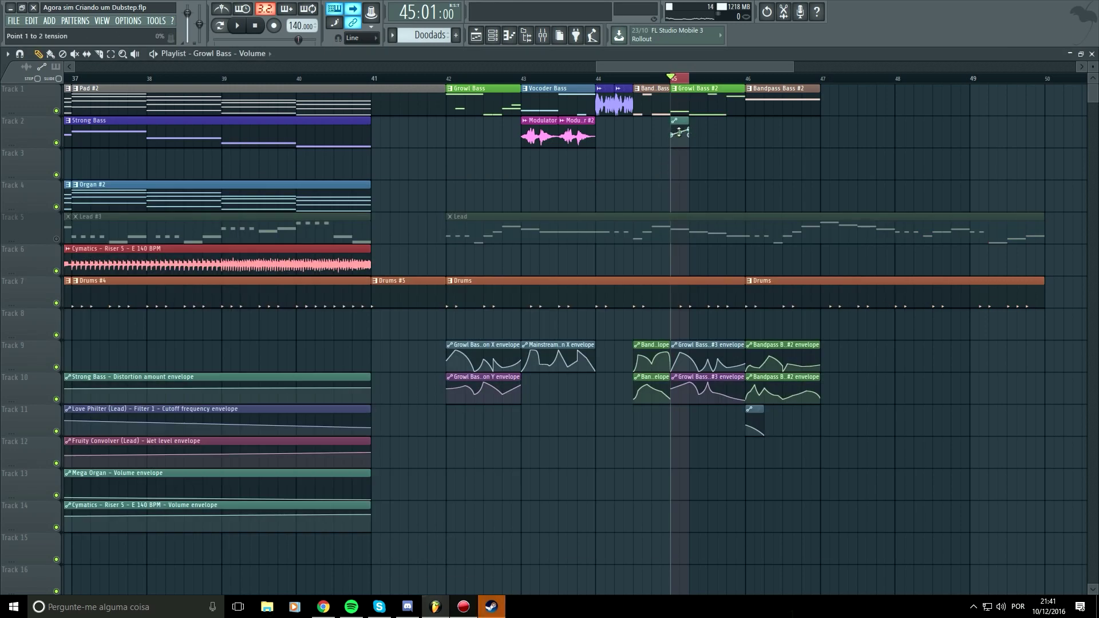
{"action": "key", "text": "space"}
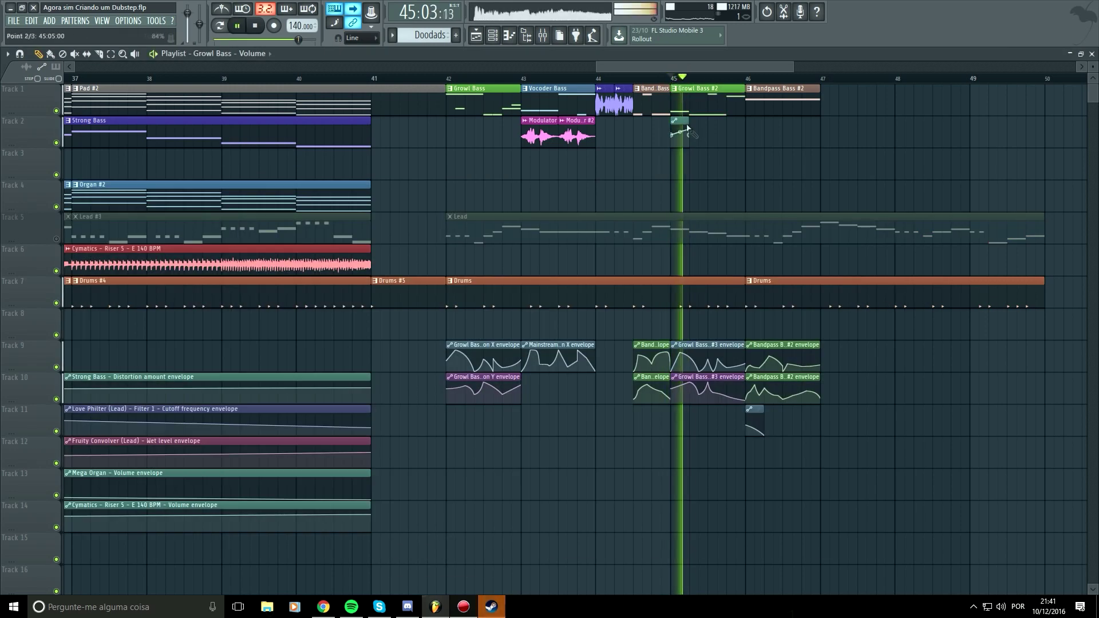
{"action": "key", "text": "space"}
{"action": "left_click_drag", "start_coordinate": [688, 129], "coordinate": [682, 202]}
Delete the spare Growl Bass modulation envelope clips near bar 53 on Tracks 9 and 10.
{"action": "scroll", "coordinate": [684, 424], "scroll_direction": "down", "scroll_amount": 5}
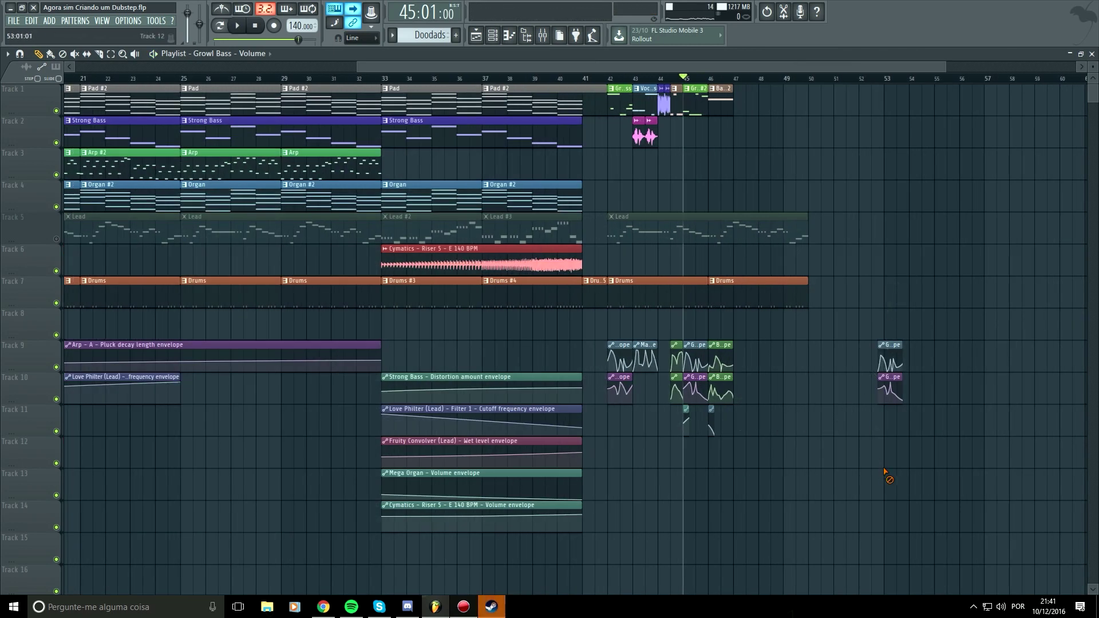
{"action": "right_click", "coordinate": [889, 372]}
Play the whole drop from bar 42 and close the Steam window.
{"action": "key", "text": "space"}
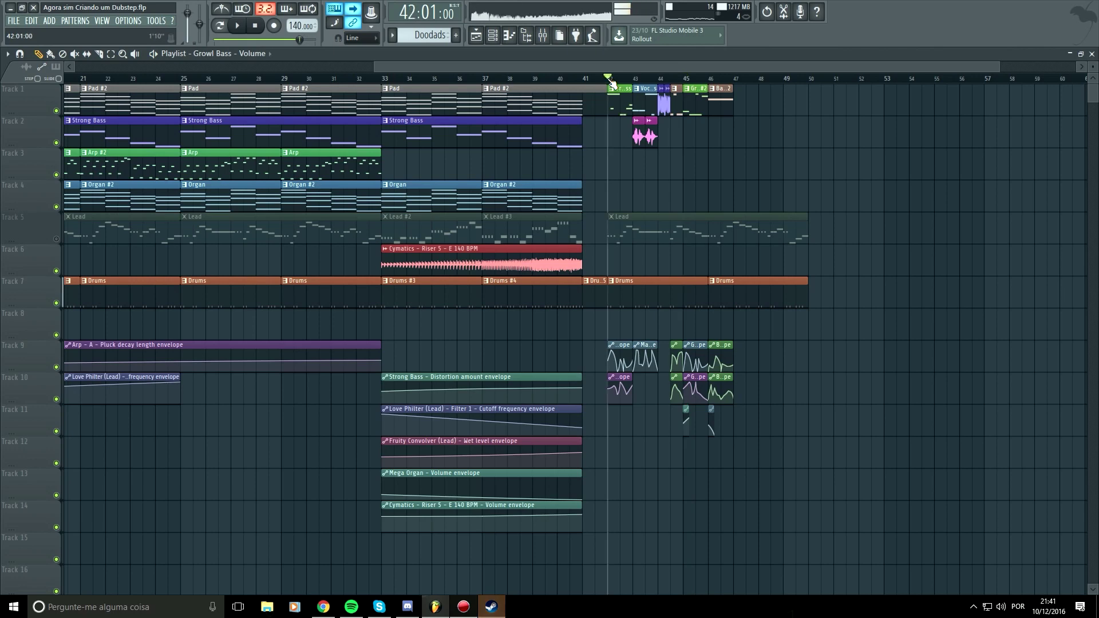
{"action": "scroll", "coordinate": [757, 302], "scroll_direction": "up", "scroll_amount": 4}
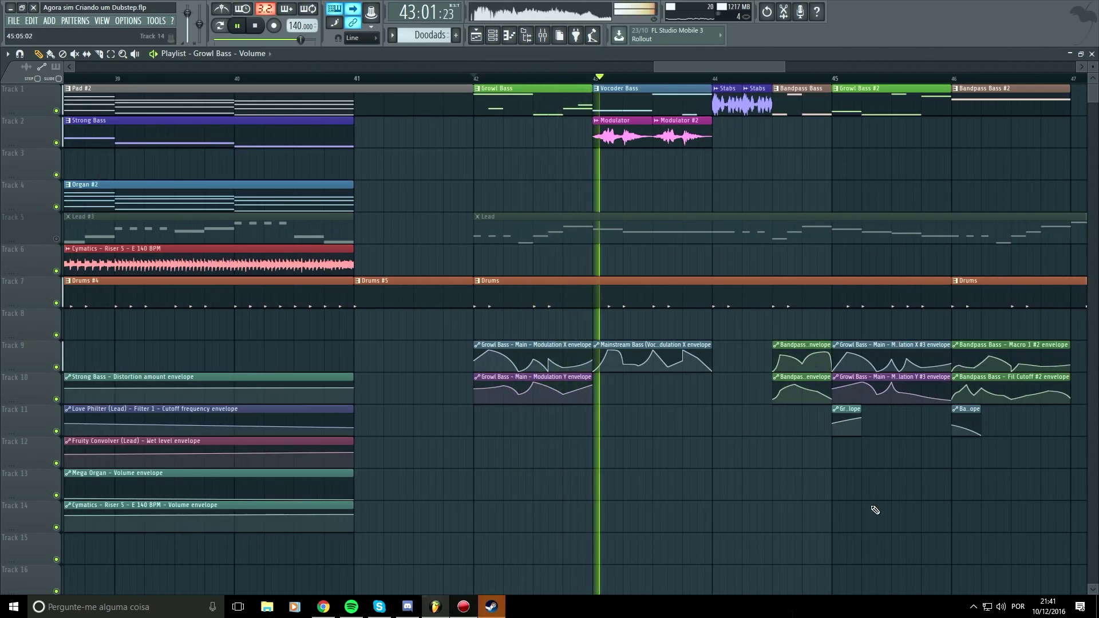
{"action": "right_click", "coordinate": [500, 615]}
{"action": "left_click", "coordinate": [495, 586]}
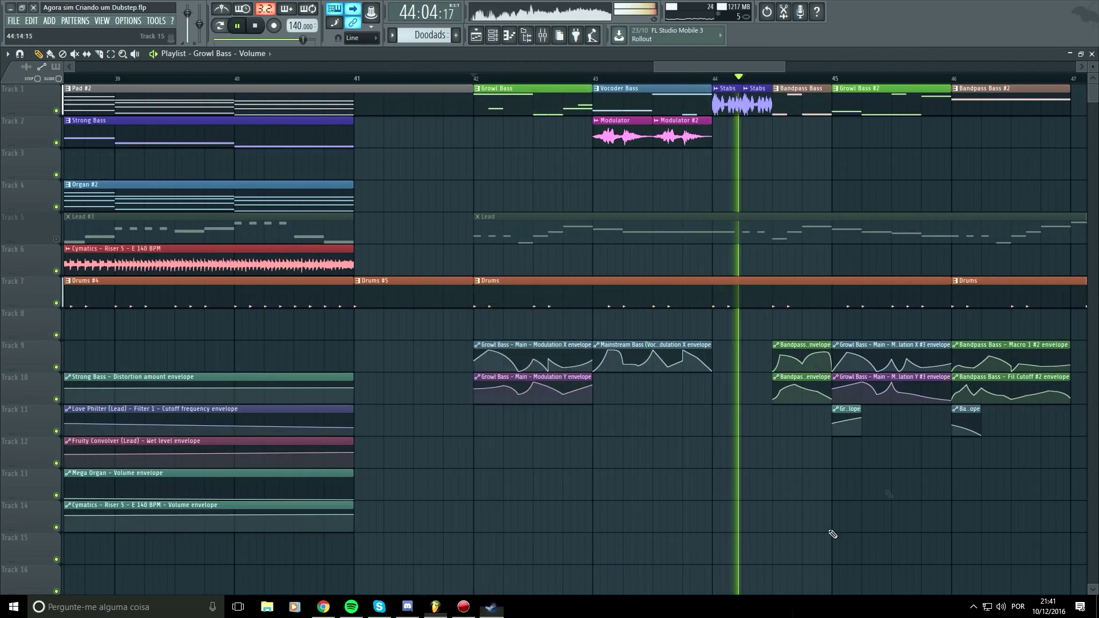
{"action": "scroll", "coordinate": [922, 463], "scroll_direction": "down", "scroll_amount": 4}
{"action": "scroll", "coordinate": [922, 462], "scroll_direction": "down", "scroll_amount": 1}
{"action": "left_click_drag", "start_coordinate": [986, 461], "coordinate": [566, 571]}
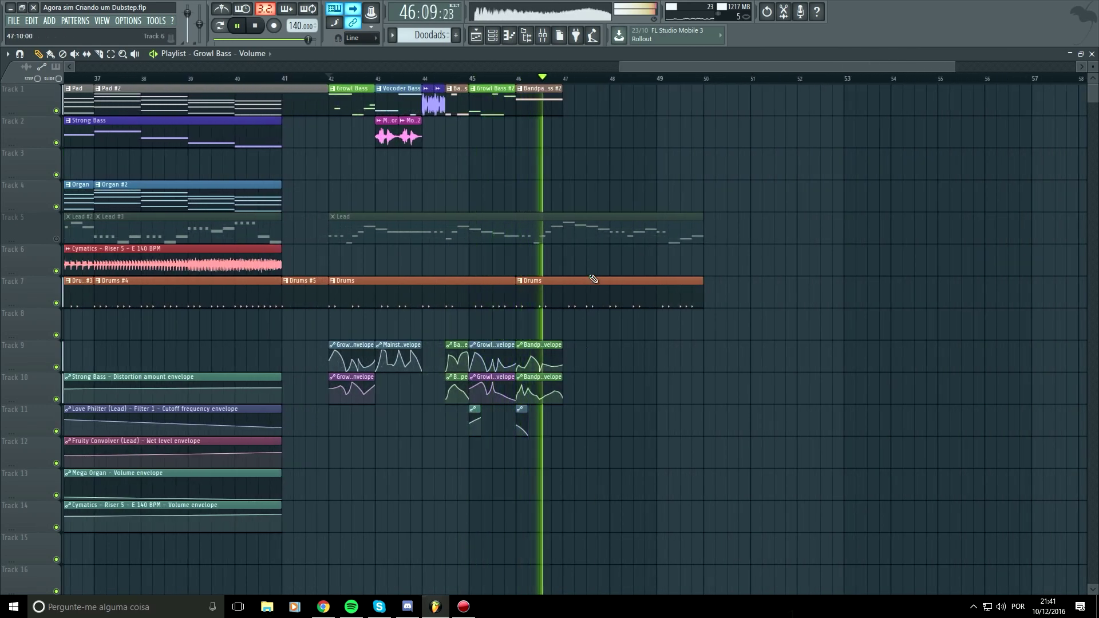
Unmute the Lead on Track 5 and play the drop from bar 42 with it.
{"action": "key", "text": "space"}
{"action": "left_click", "coordinate": [56, 238]}
{"action": "key", "text": "space"}
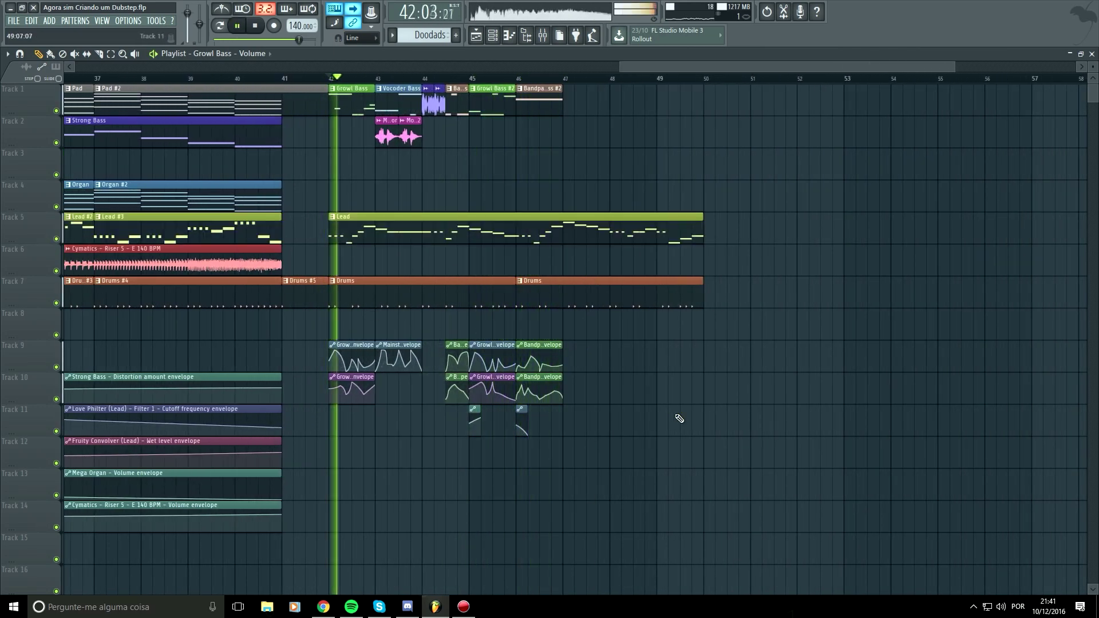
Stop playback and filter the channel rack to the Unsorted channels.
{"action": "left_click", "coordinate": [494, 37]}
{"action": "key", "text": "space"}
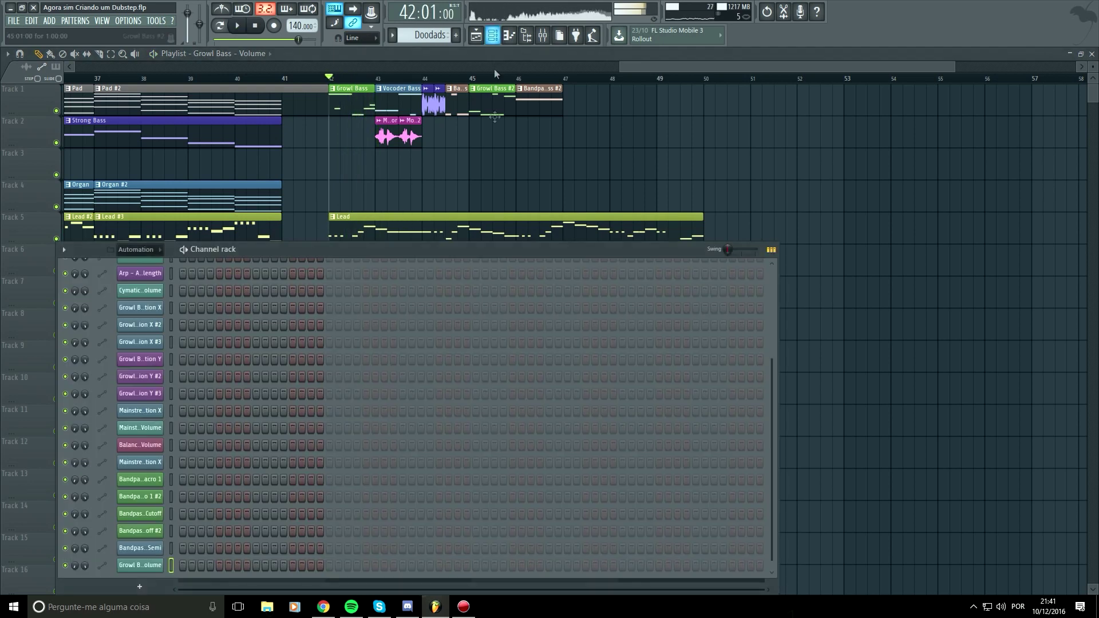
{"action": "left_click", "coordinate": [161, 255]}
{"action": "left_click", "coordinate": [150, 299]}
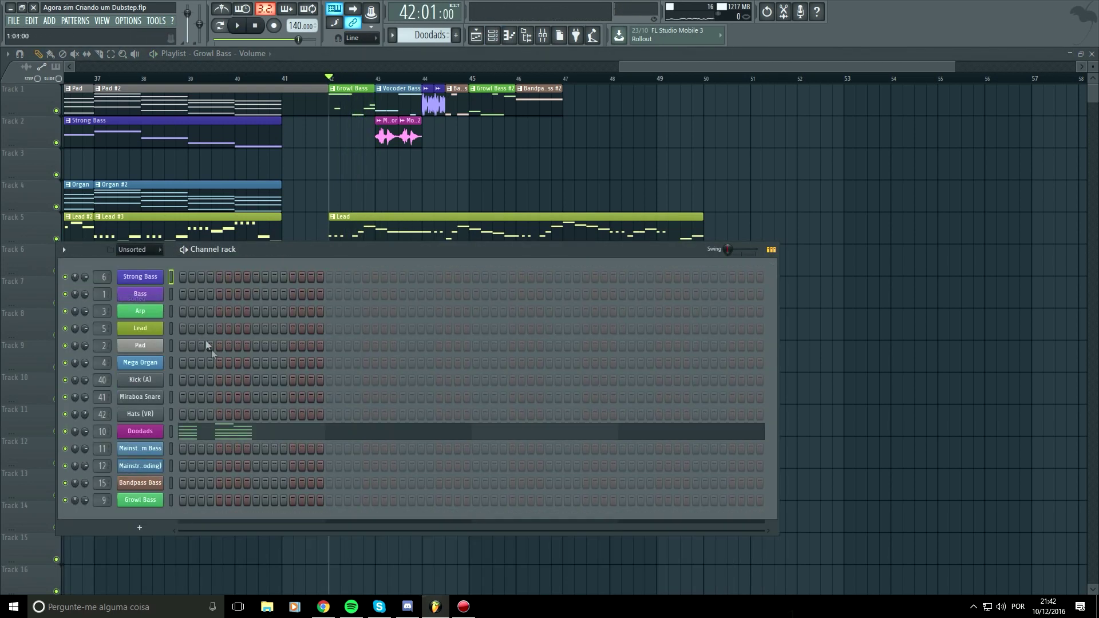
Select the Lead mixer track and the Lead channel, and audition the Lead sound.
{"action": "left_click", "coordinate": [542, 37]}
{"action": "left_click", "coordinate": [278, 271]}
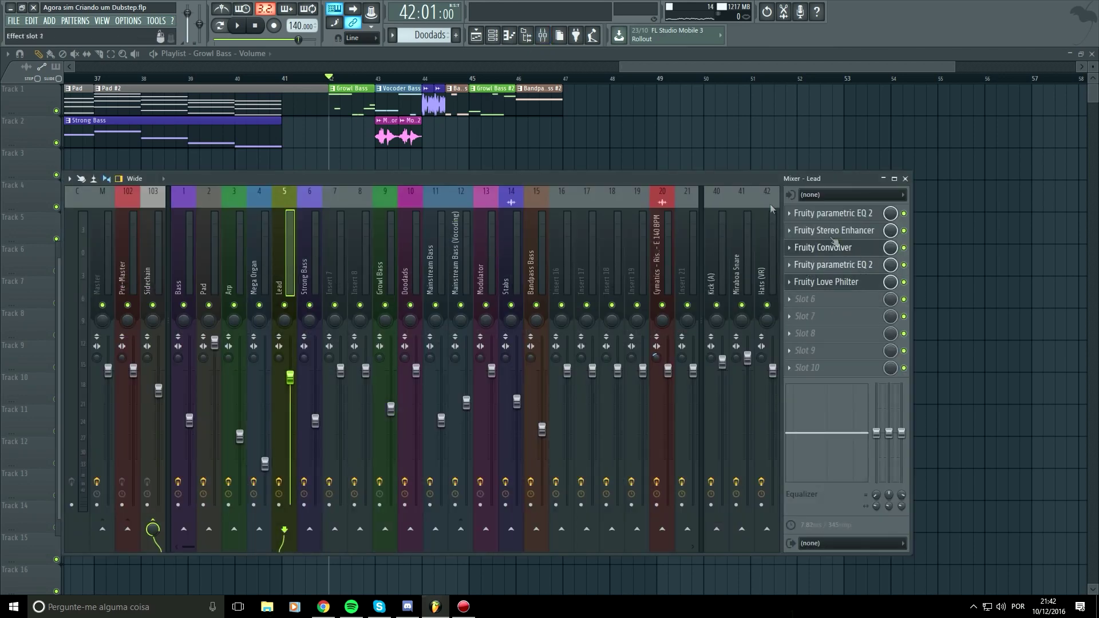
{"action": "left_click", "coordinate": [492, 37]}
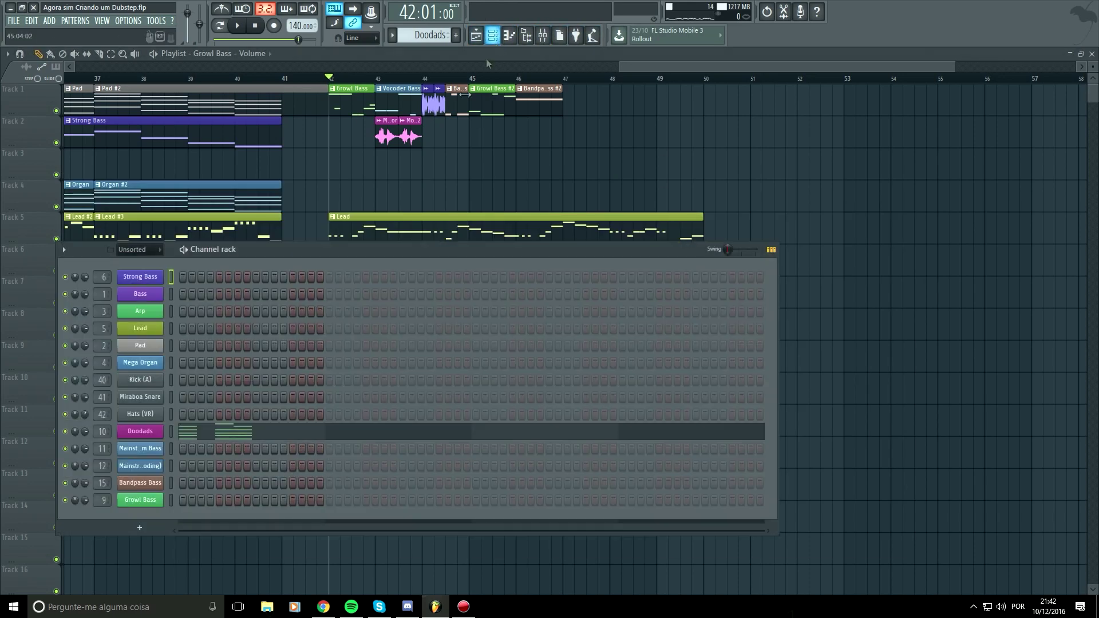
{"action": "left_click", "coordinate": [542, 36]}
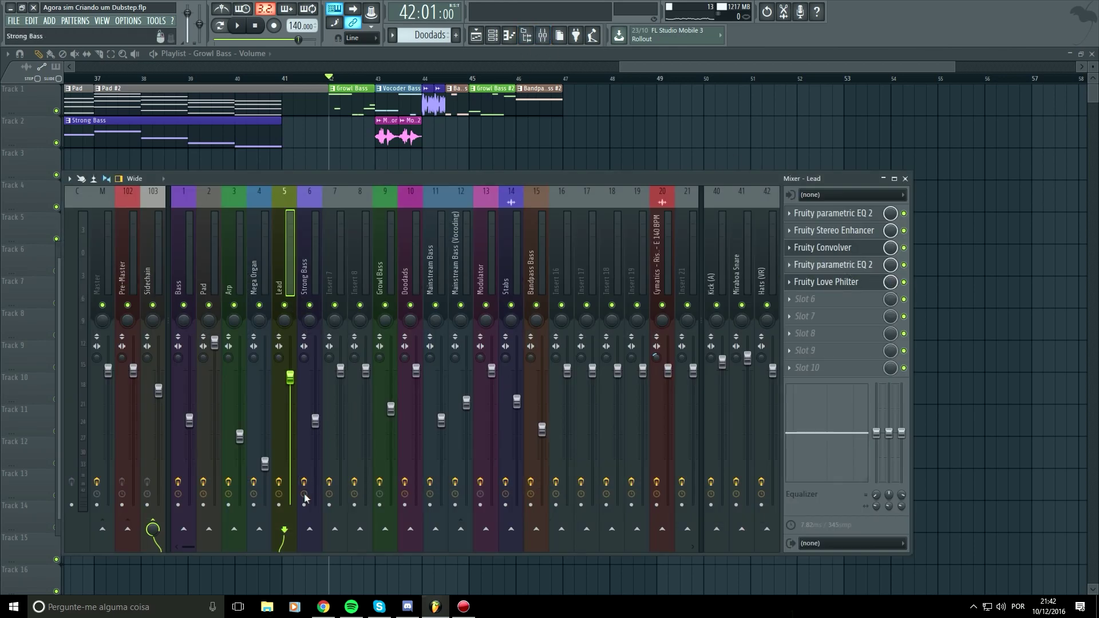
{"action": "left_click", "coordinate": [493, 36]}
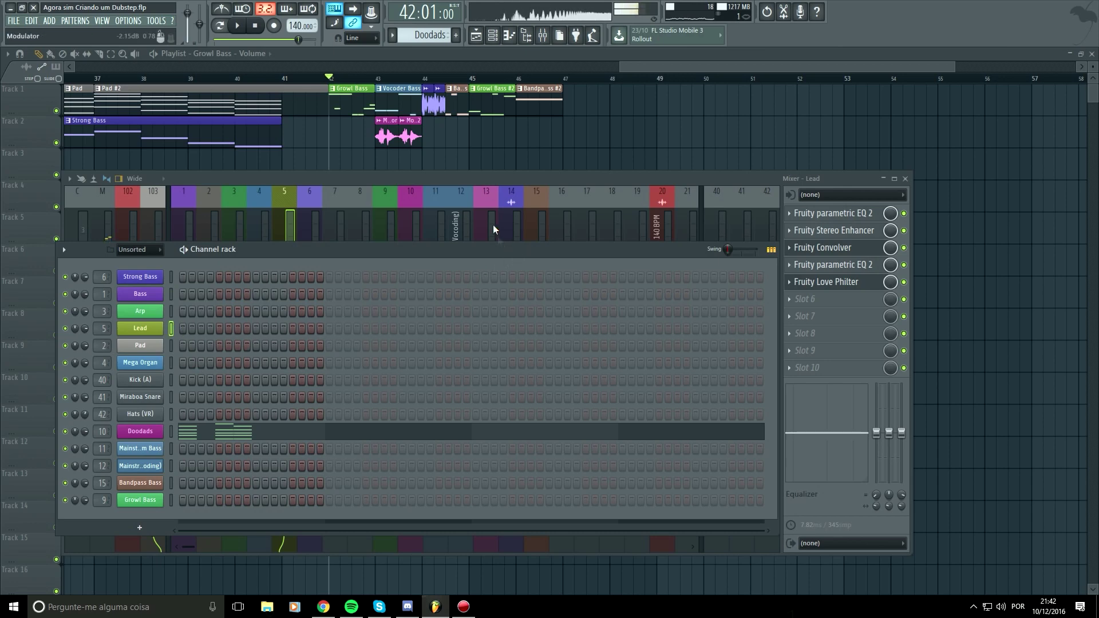
Load Fruity WaveShaper into the Lead mixer track's sixth effect slot and play the drop with it.
{"action": "left_click", "coordinate": [514, 179]}
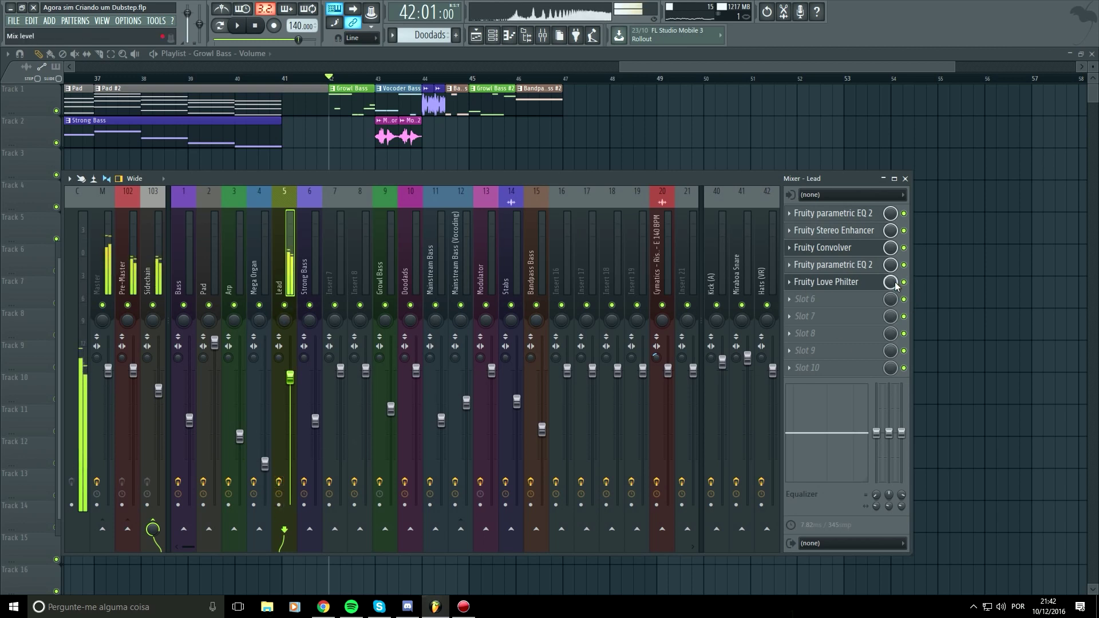
{"action": "left_click", "coordinate": [805, 303]}
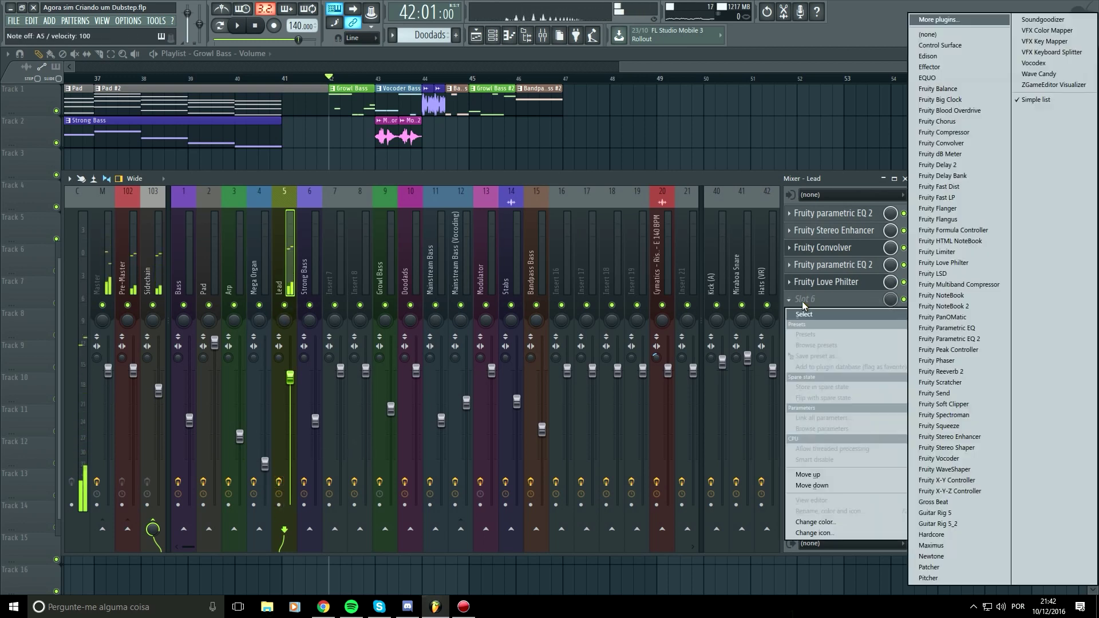
{"action": "left_click", "coordinate": [977, 469]}
{"action": "left_click_drag", "start_coordinate": [128, 191], "coordinate": [78, 159]}
{"action": "key", "text": "space"}
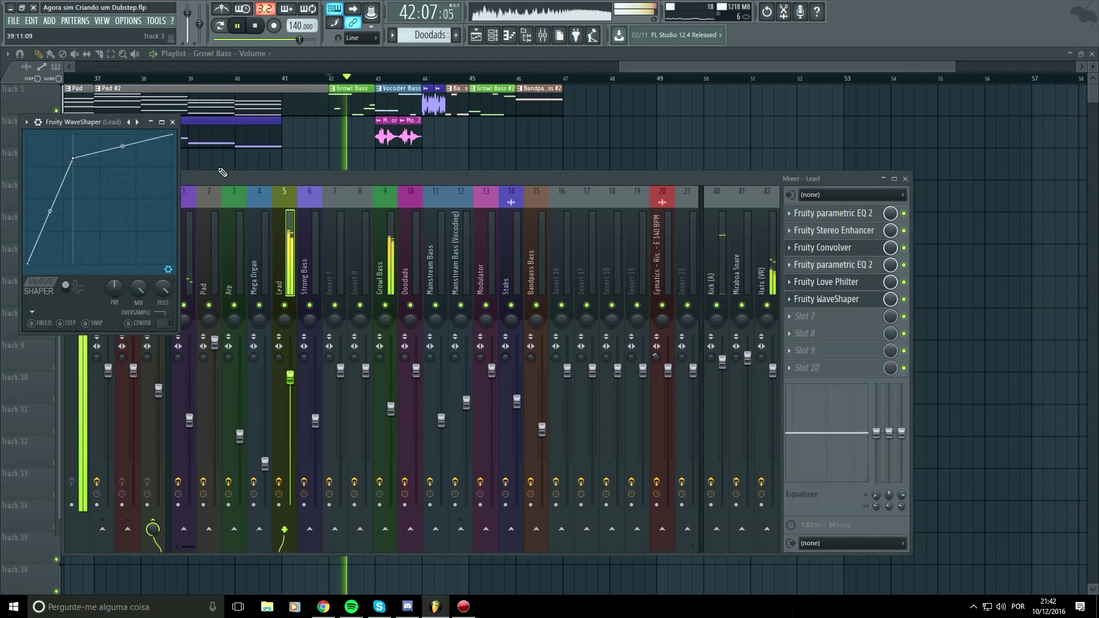
Try a different WaveShaper curve on the Lead by moving its control point, remove that point and stop playback.
{"action": "left_click_drag", "start_coordinate": [74, 162], "coordinate": [103, 148]}
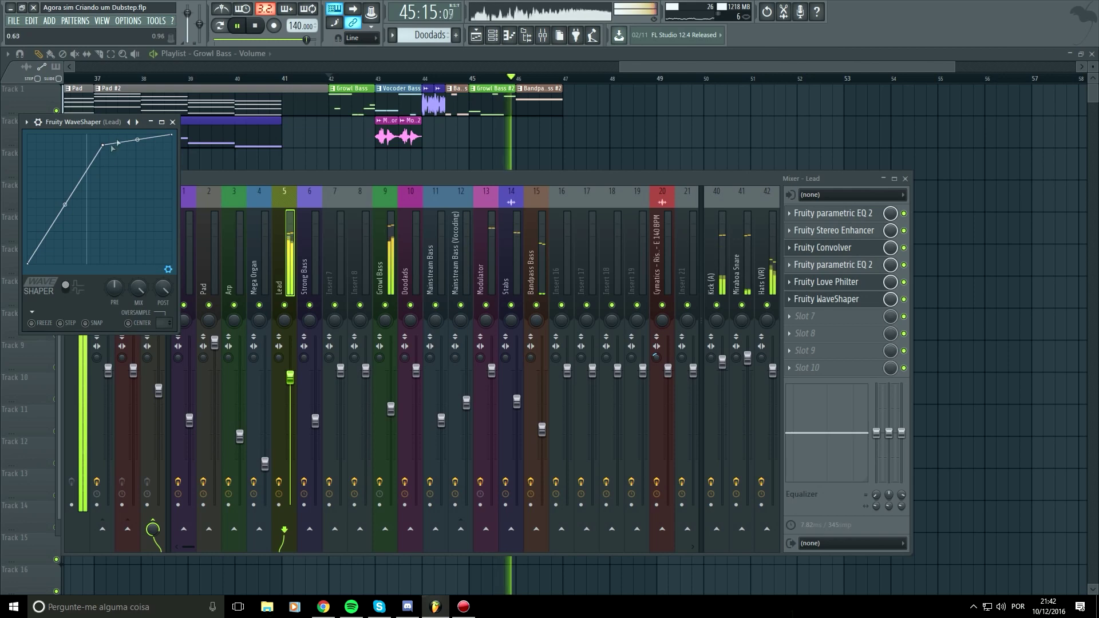
{"action": "right_click", "coordinate": [104, 147]}
{"action": "left_click", "coordinate": [107, 151]}
{"action": "key", "text": "space"}
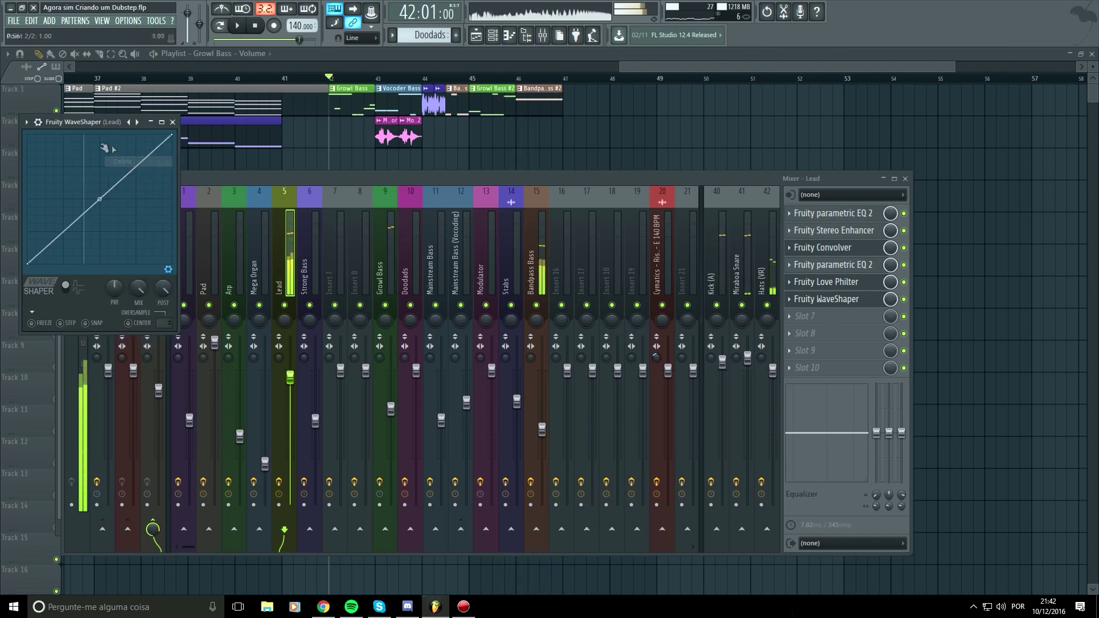
Close Fruity WaveShaper and remove it from the Lead's sixth effect slot.
{"action": "left_click", "coordinate": [172, 122]}
{"action": "left_click", "coordinate": [789, 299]}
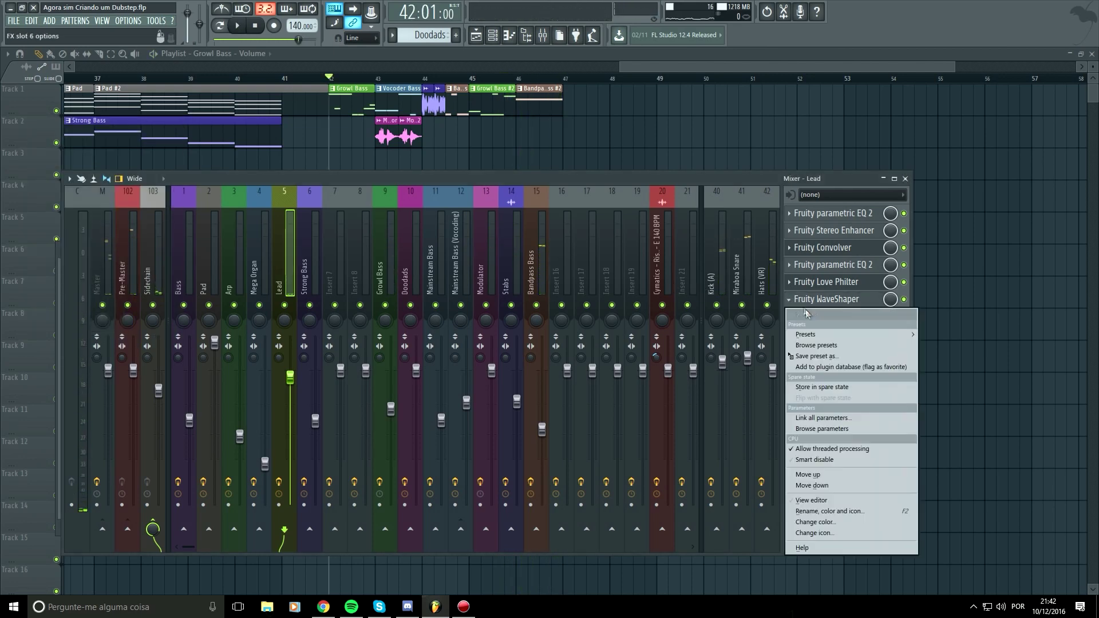
{"action": "mouse_move", "coordinate": [813, 315]}
{"action": "left_click", "coordinate": [924, 34]}
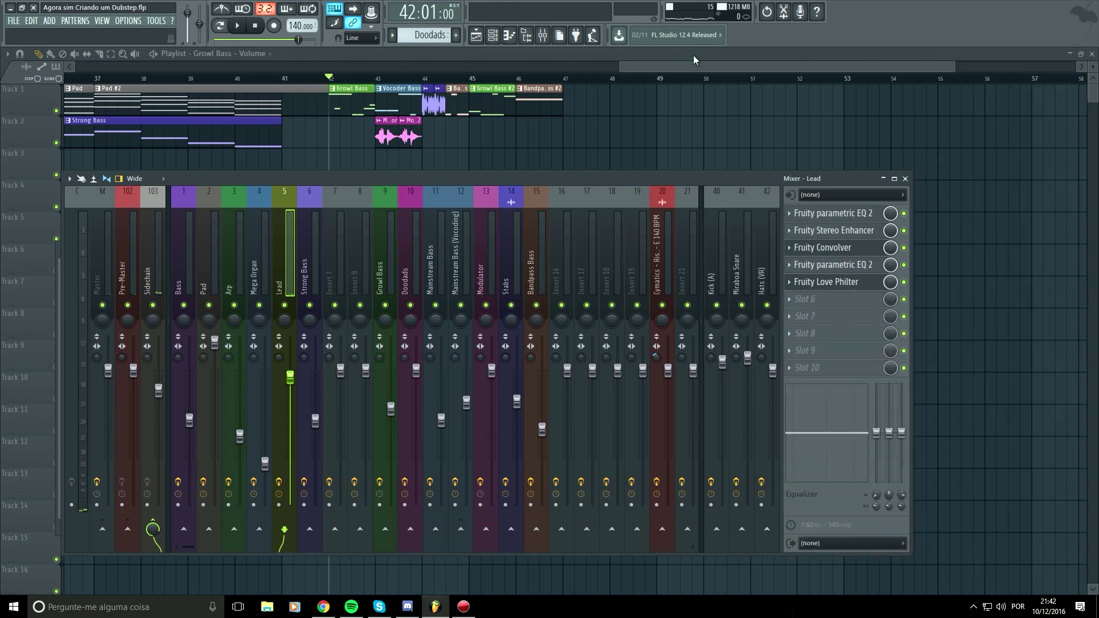
Open the Lead channel's Serum synth from the channel rack, check its settings and close it.
{"action": "key", "text": "F9"}
{"action": "left_click", "coordinate": [494, 36]}
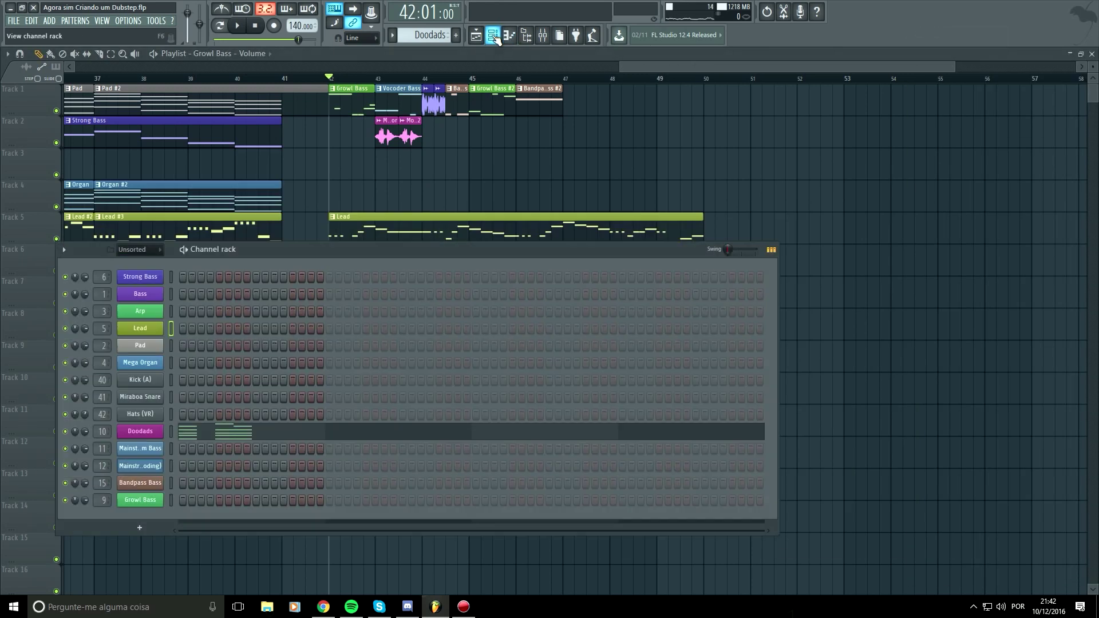
{"action": "right_click", "coordinate": [143, 329]}
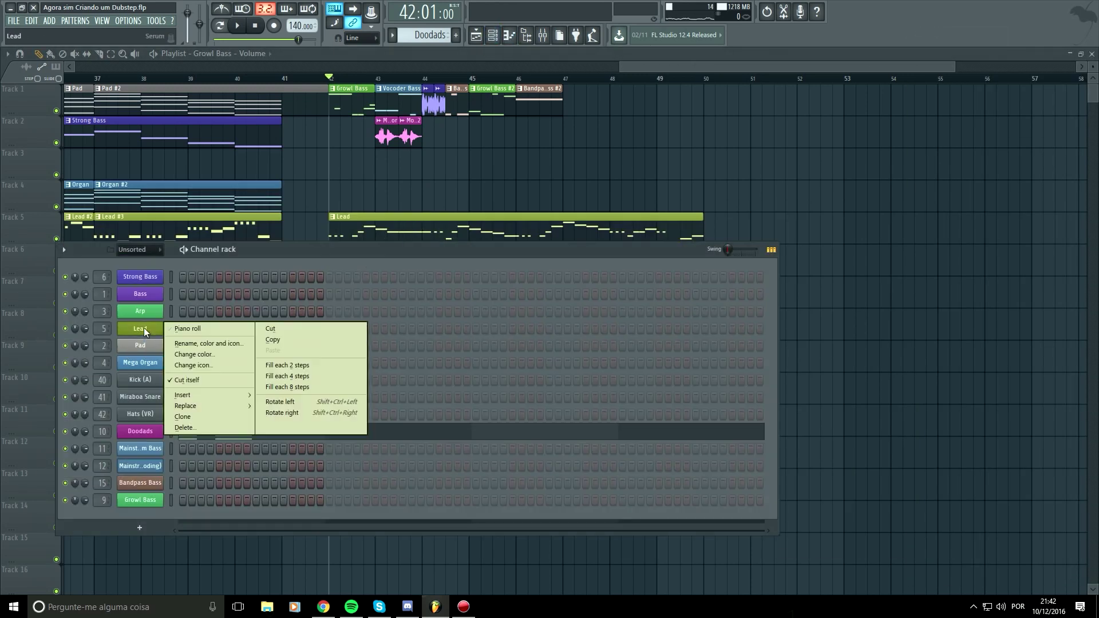
{"action": "left_click", "coordinate": [131, 329]}
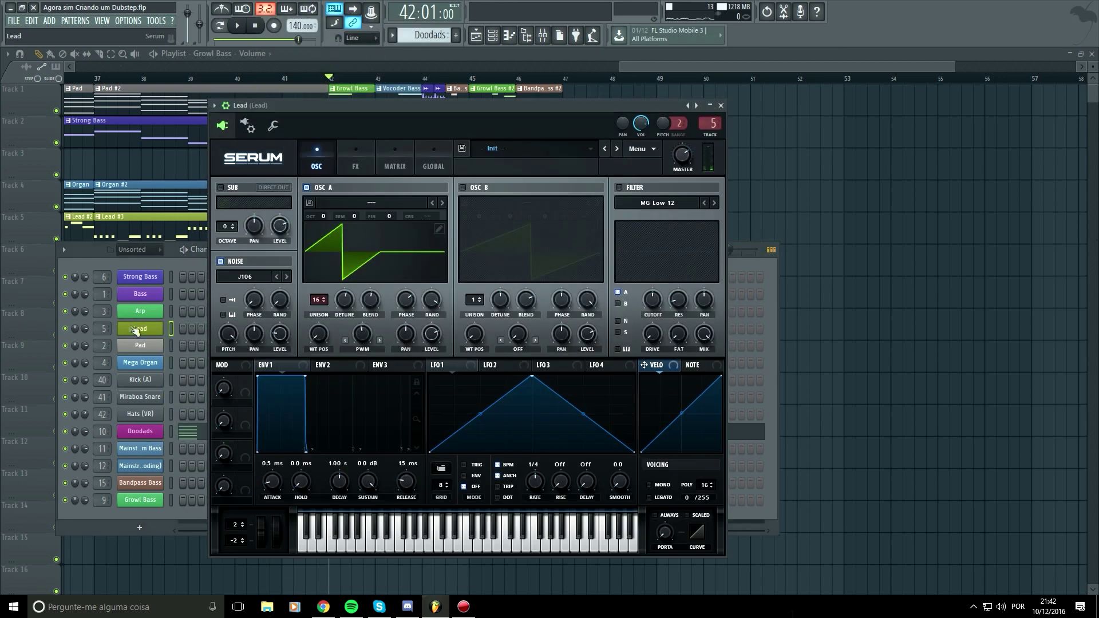
{"action": "left_click", "coordinate": [721, 106]}
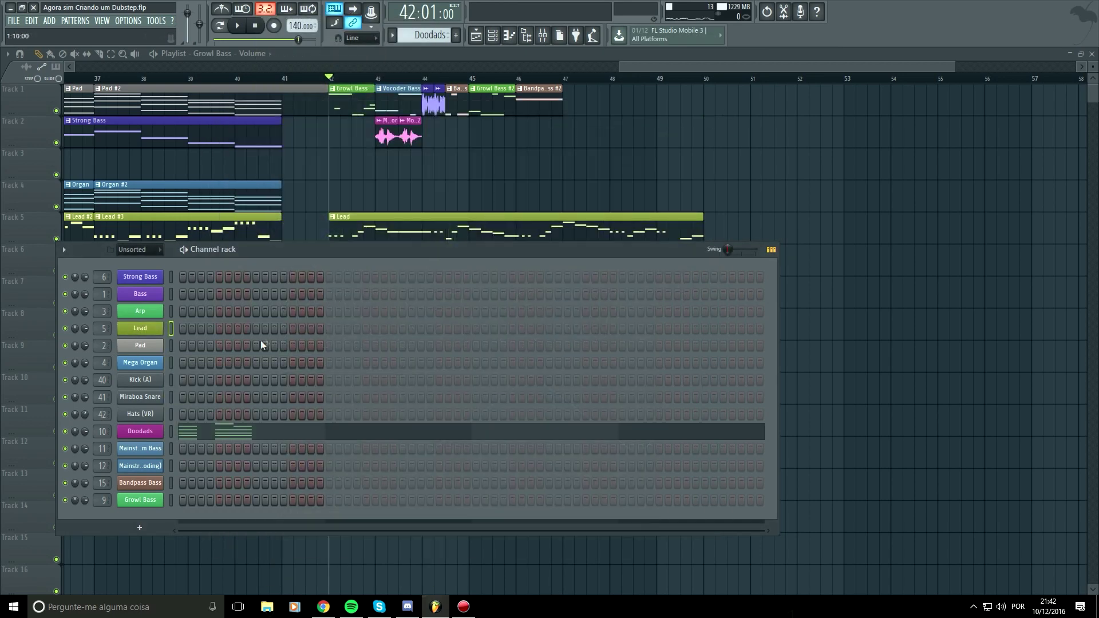
Insert a Rapid synth channel at the Lead's position in the channel rack and move its window aside.
{"action": "right_click", "coordinate": [156, 335]}
{"action": "mouse_move", "coordinate": [204, 395]}
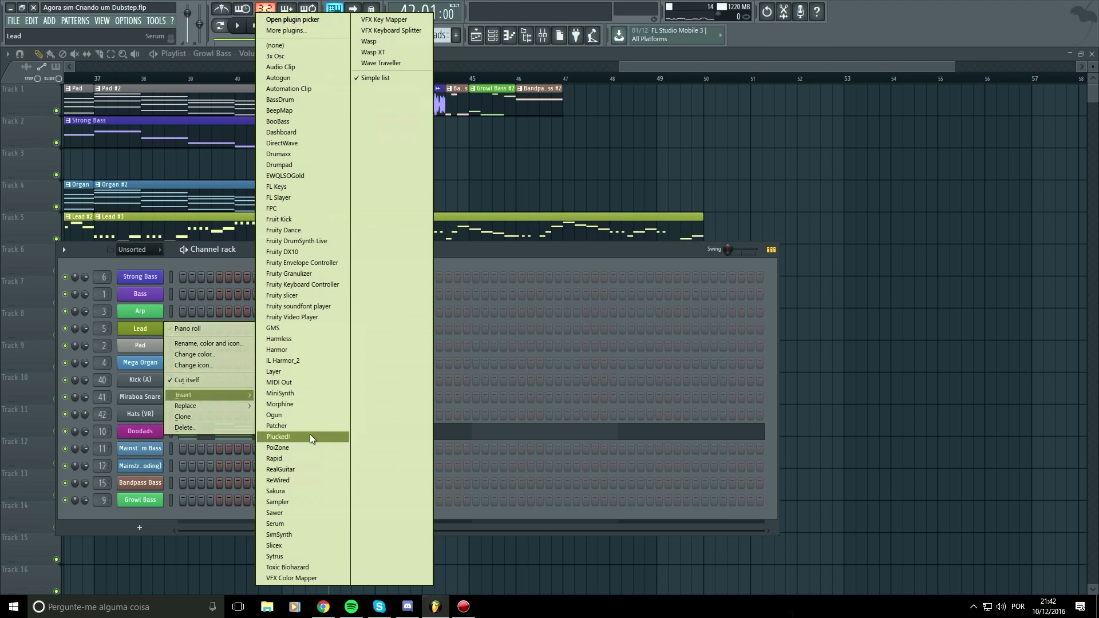
{"action": "left_click", "coordinate": [308, 457]}
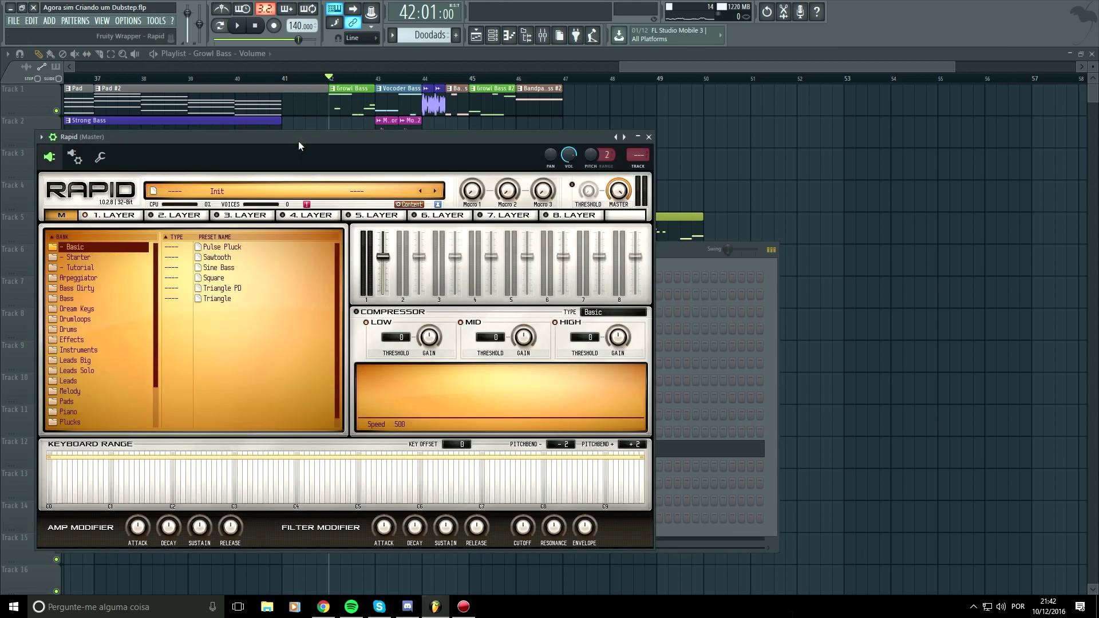
{"action": "left_click_drag", "start_coordinate": [320, 138], "coordinate": [775, 158]}
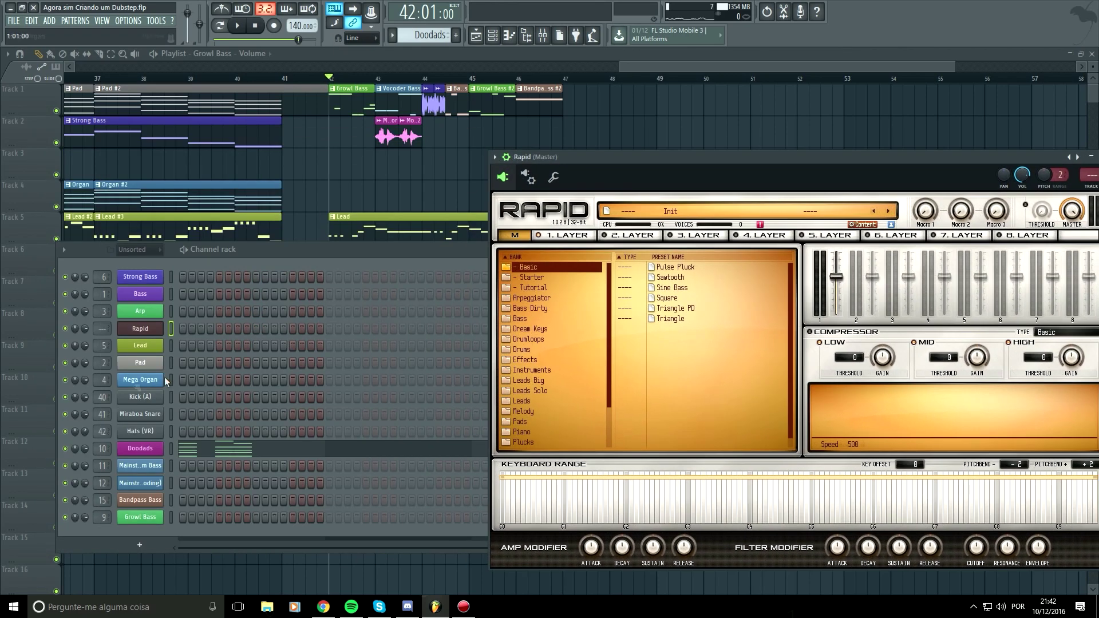
Rename the Rapid channel Drop Lead and give it an olive-green color like the Lead's.
{"action": "right_click", "coordinate": [152, 333]}
{"action": "left_click", "coordinate": [188, 352]}
{"action": "type", "text": "Drop Le"}
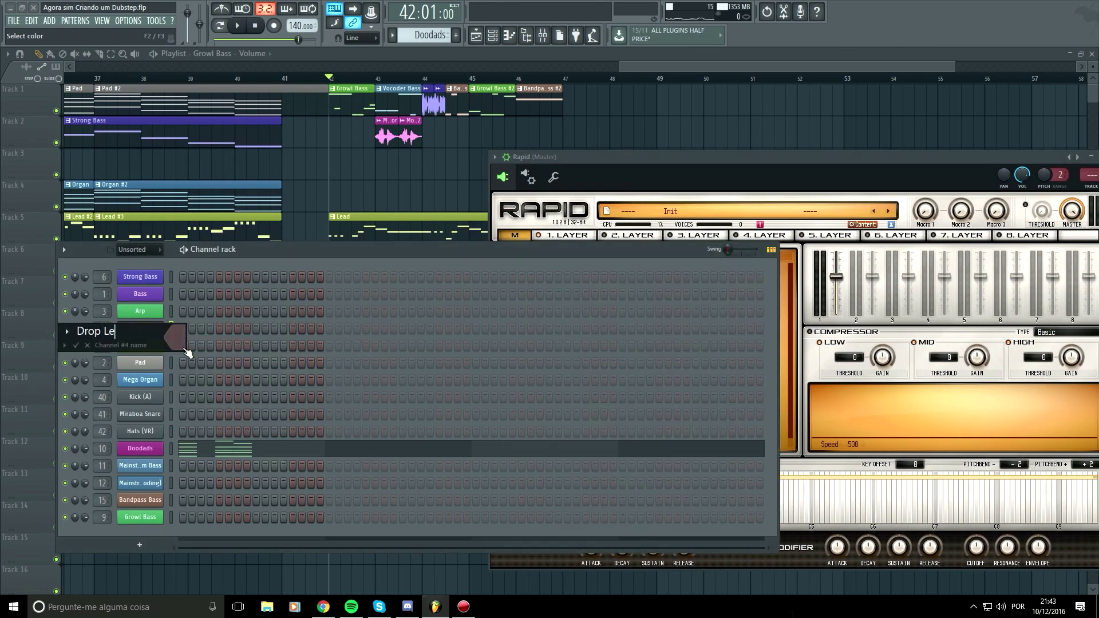
{"action": "type", "text": "ad"}
{"action": "left_click", "coordinate": [183, 349]}
{"action": "left_click", "coordinate": [359, 328]}
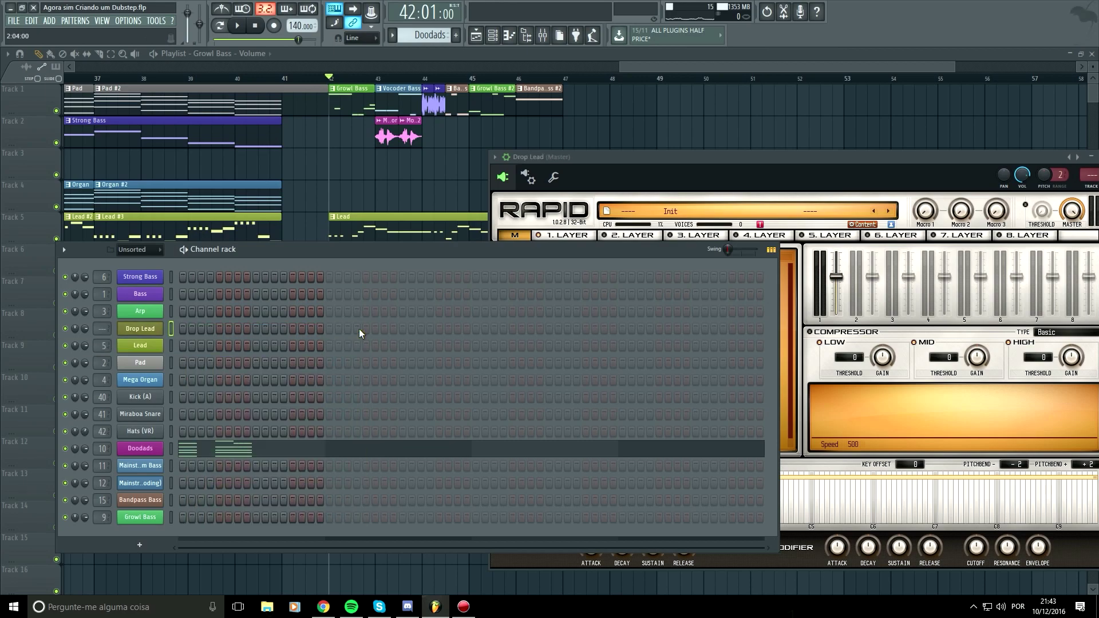
Route the Drop Lead channel to mixer insert 7 with its name and color, and close the mixer.
{"action": "left_click", "coordinate": [557, 36]}
{"action": "left_click", "coordinate": [548, 33]}
{"action": "left_click", "coordinate": [543, 37]}
{"action": "left_click", "coordinate": [331, 271]}
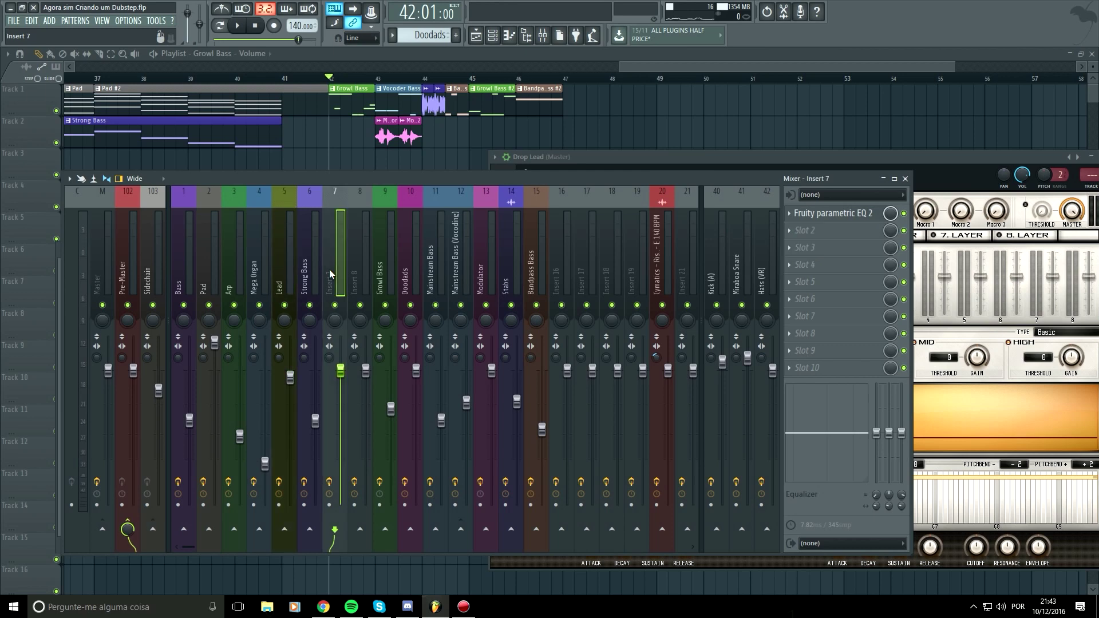
{"action": "key", "text": "ctrl+l"}
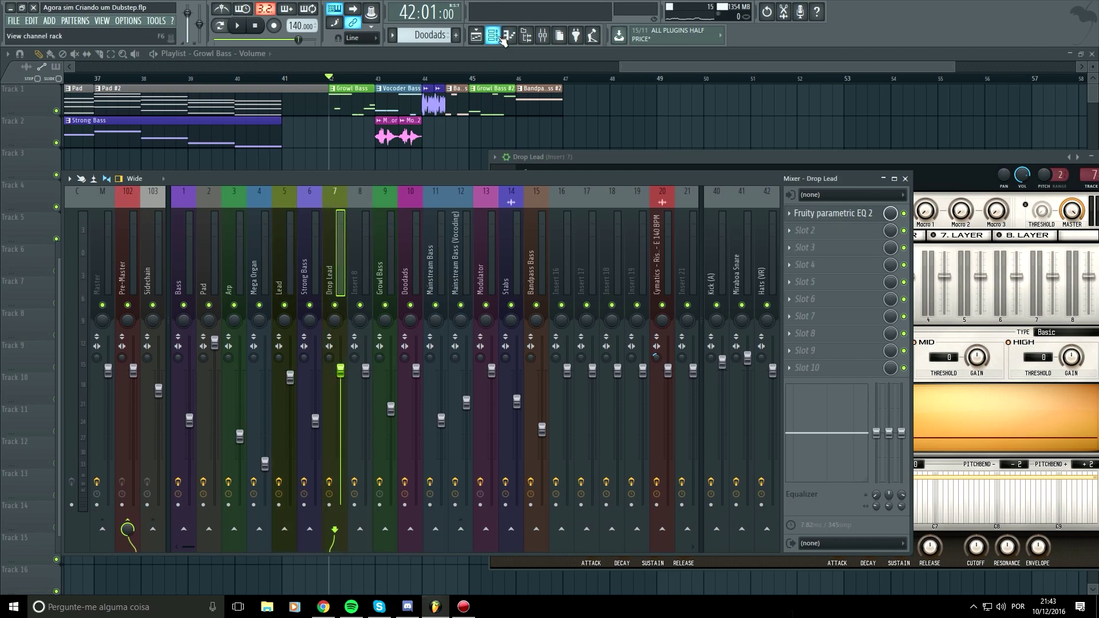
{"action": "left_click", "coordinate": [905, 179]}
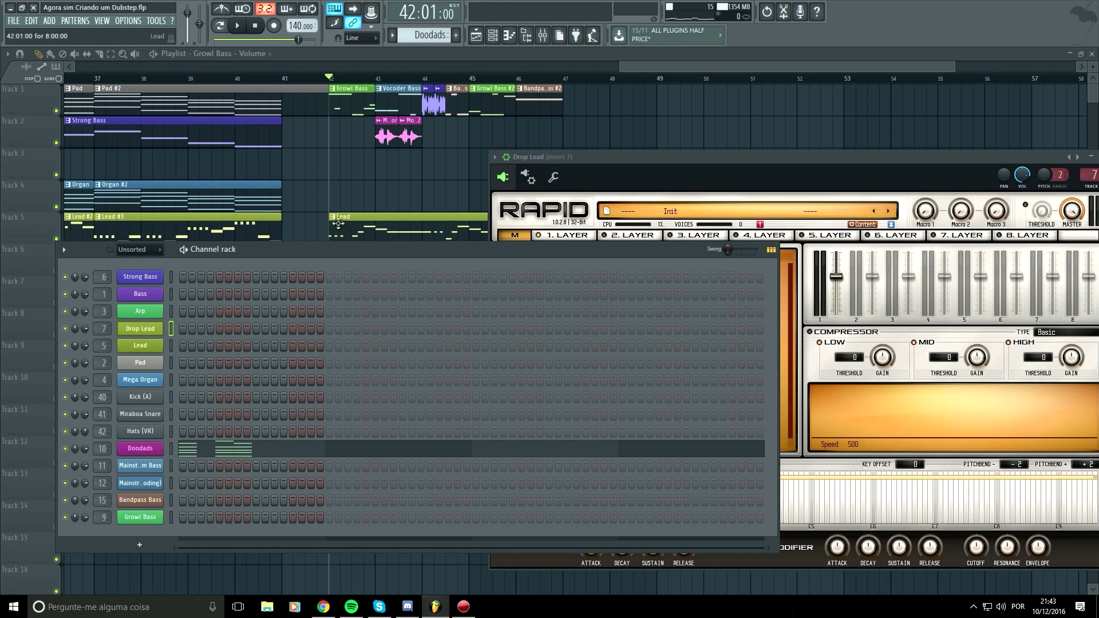
Make the Lead clip at bar 42 on Track 5 unique and rename its pattern Drop Lead.
{"action": "right_click", "coordinate": [334, 221]}
{"action": "left_click", "coordinate": [358, 281]}
{"action": "right_click", "coordinate": [332, 221]}
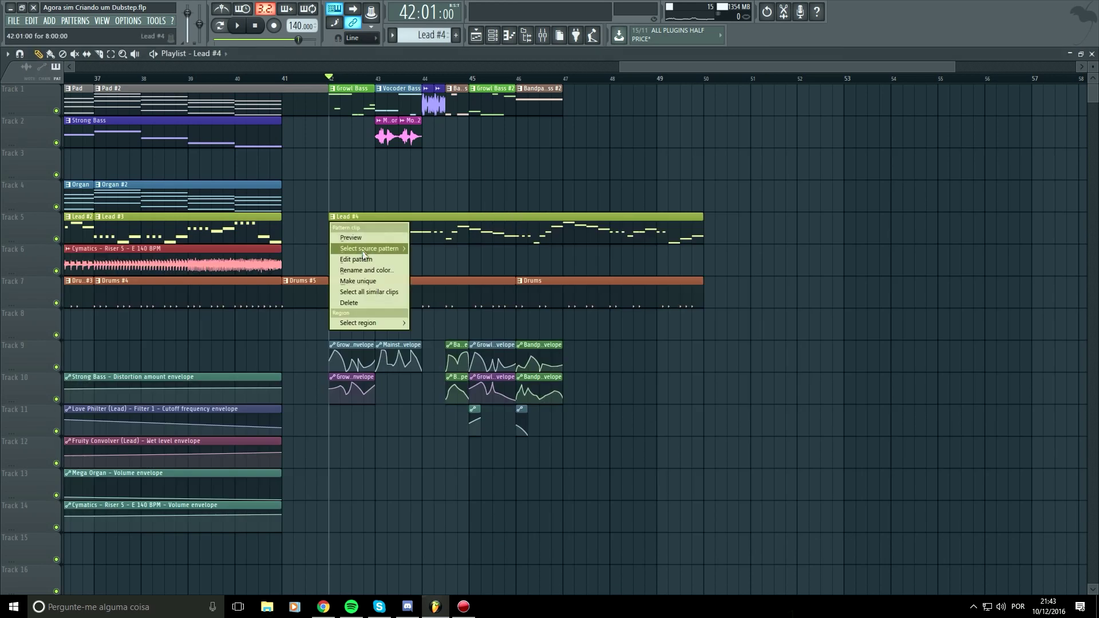
{"action": "left_click", "coordinate": [371, 270]}
{"action": "type", "text": "Drop Le"}
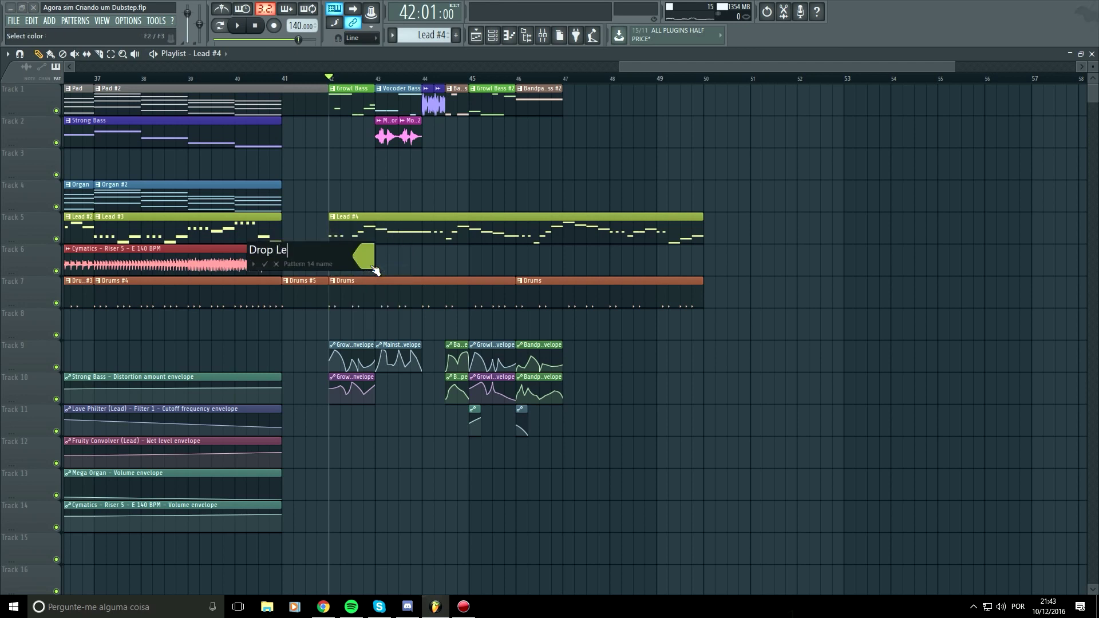
{"action": "type", "text": "ad"}
{"action": "left_click", "coordinate": [372, 267]}
{"action": "left_click", "coordinate": [372, 267]}
{"action": "key", "text": "Return"}
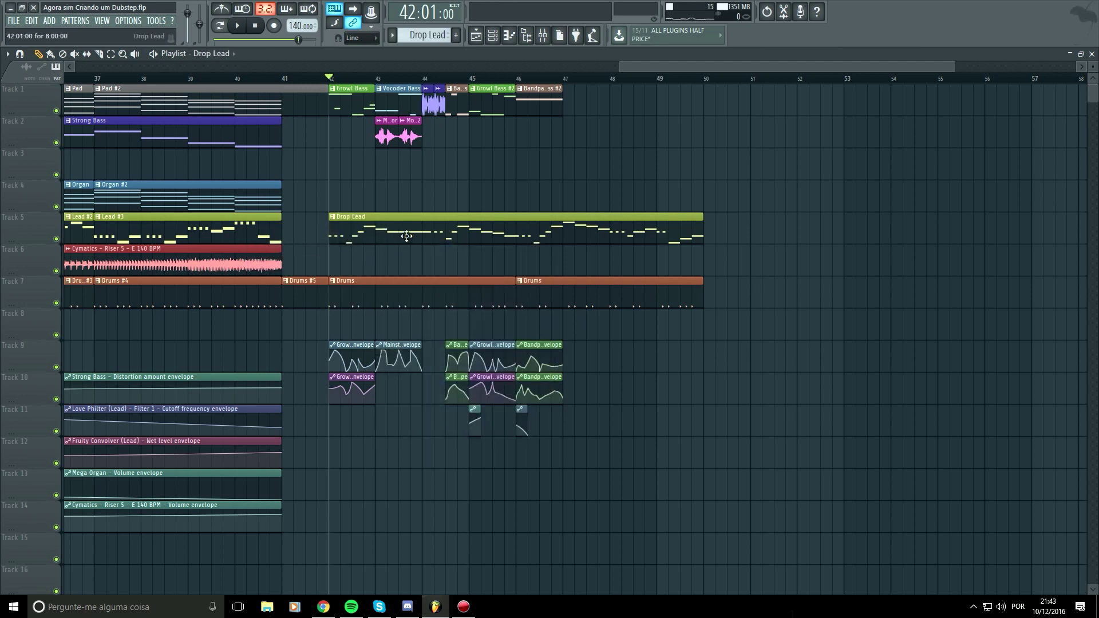
Move all notes of the Drop Lead pattern from the Lead channel to the Drop Lead channel and return to the playlist.
{"action": "double_click", "coordinate": [406, 236]}
{"action": "left_click_drag", "start_coordinate": [828, 163], "coordinate": [32, 478]}
{"action": "key", "text": "ctrl+x"}
{"action": "left_click", "coordinate": [493, 36]}
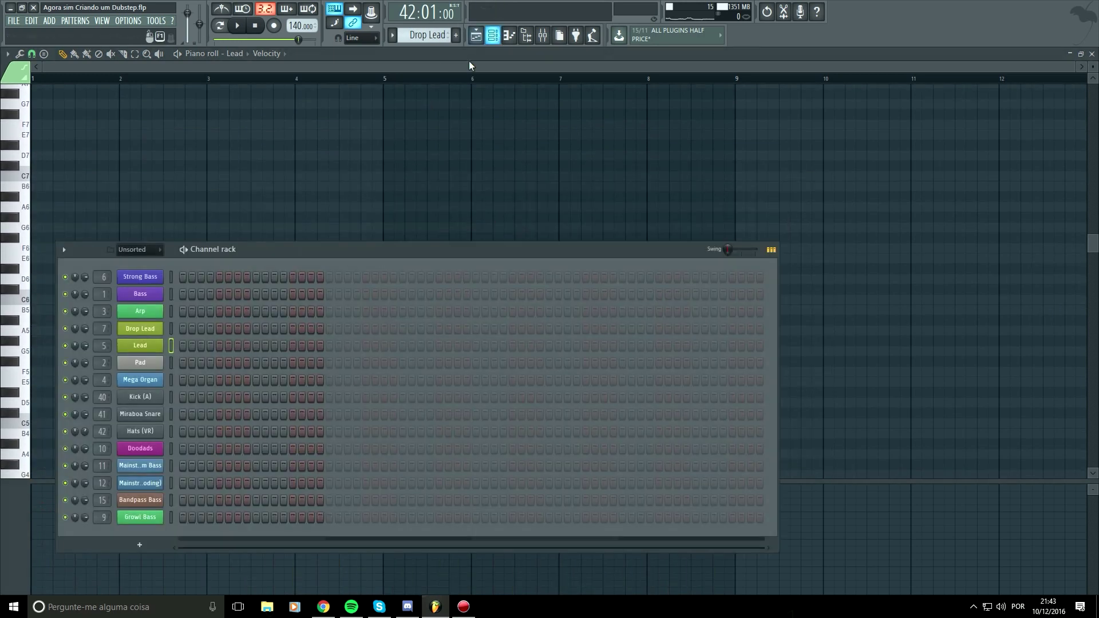
{"action": "right_click", "coordinate": [153, 329]}
{"action": "left_click", "coordinate": [183, 329]}
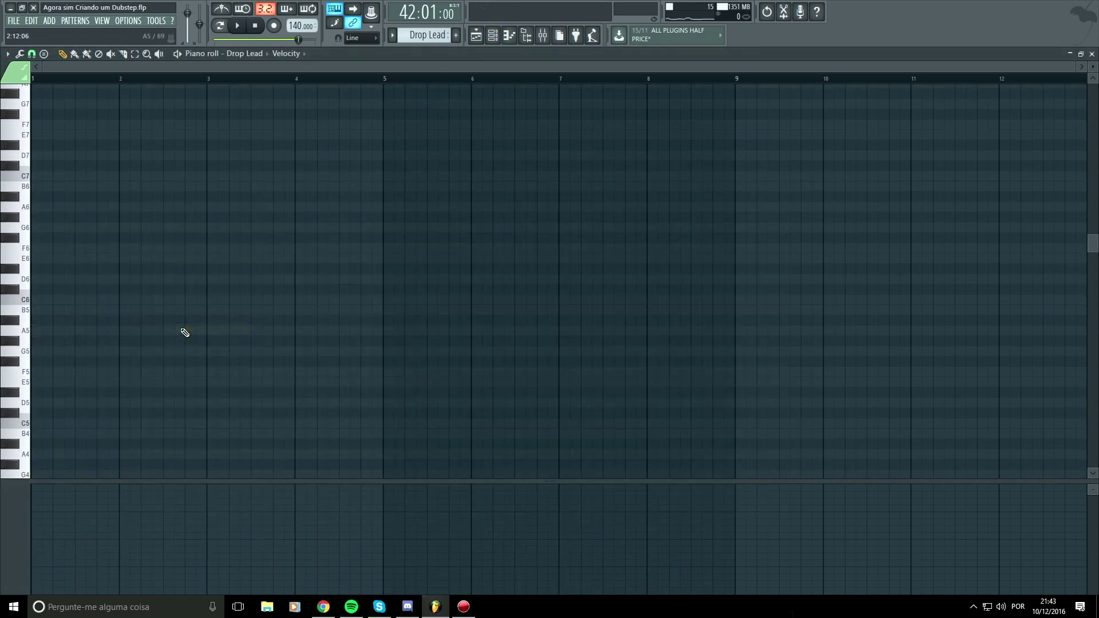
{"action": "key", "text": "ctrl+v"}
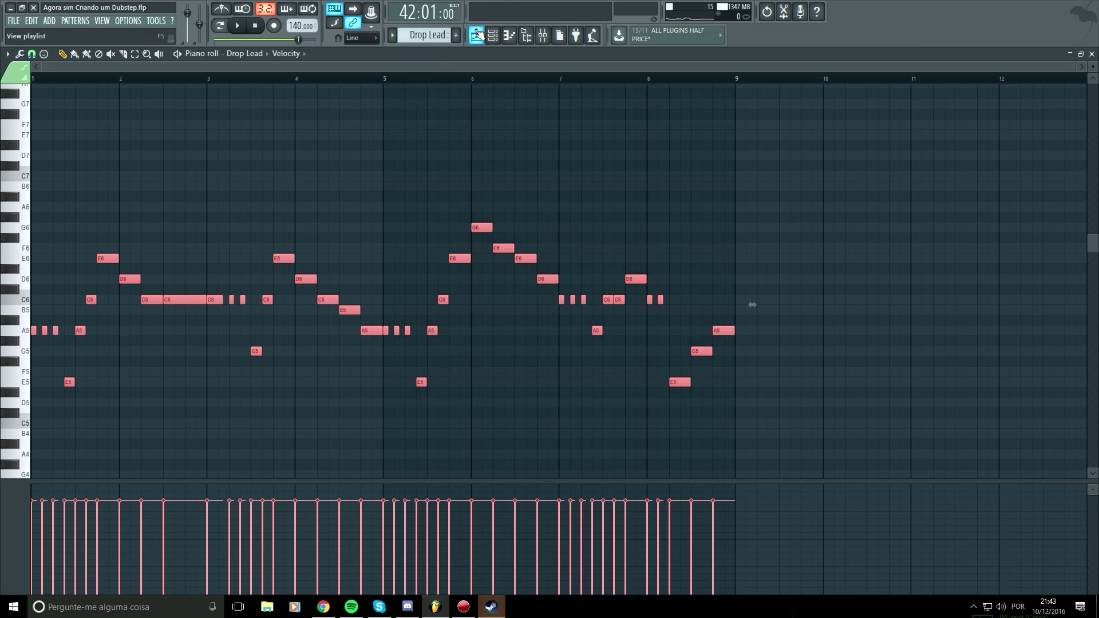
{"action": "left_click", "coordinate": [478, 36]}
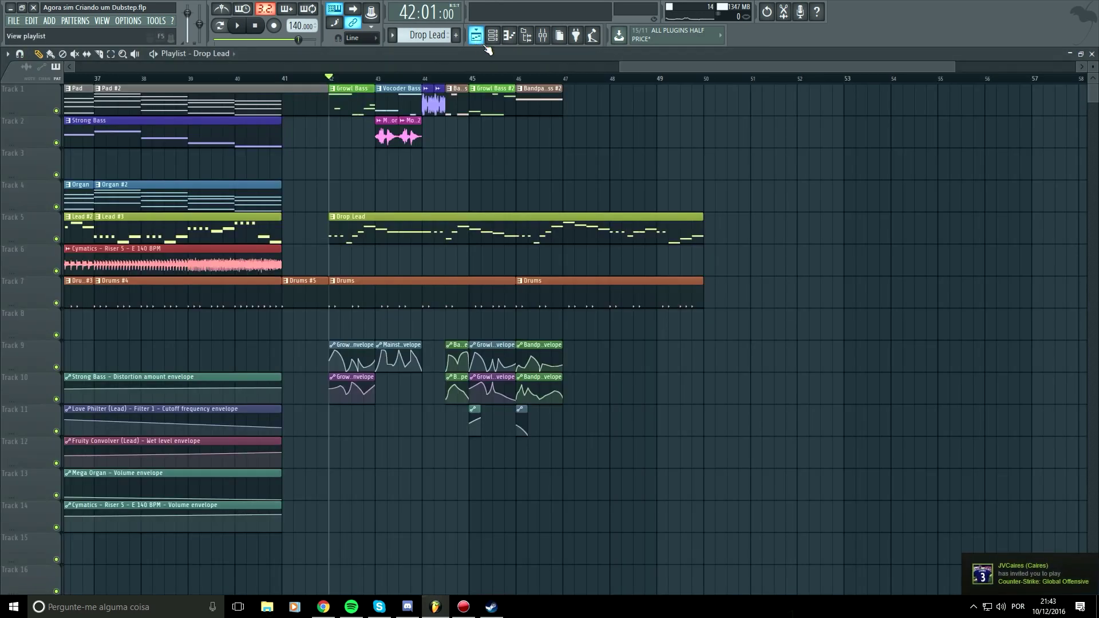
Exit Steam from the system tray to stop its notifications.
{"action": "left_click", "coordinate": [974, 606]}
{"action": "left_click", "coordinate": [969, 610]}
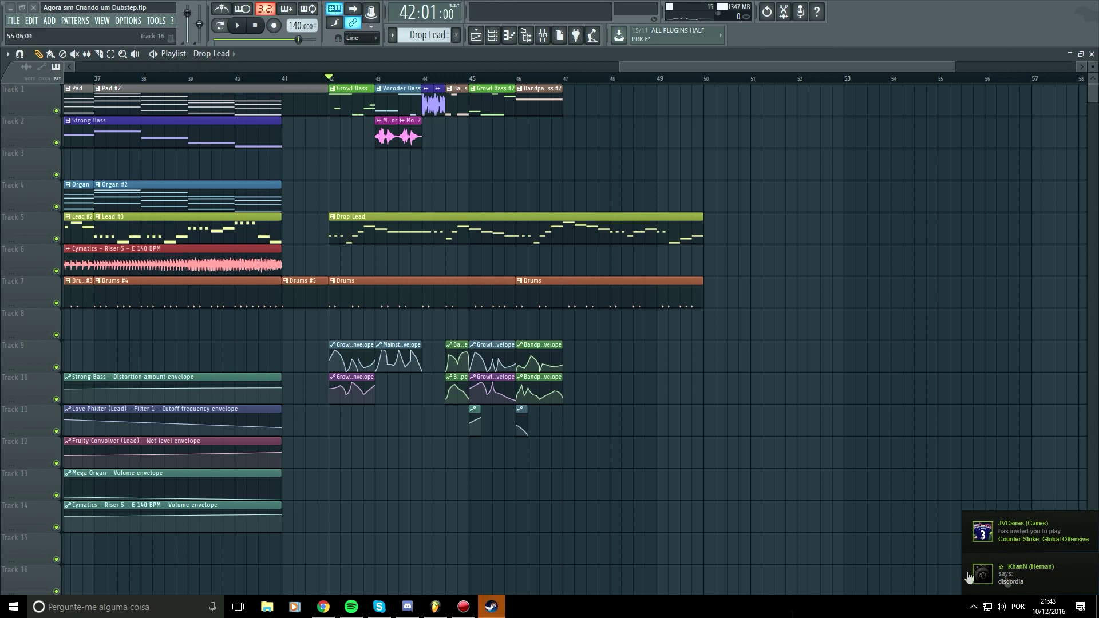
{"action": "left_click", "coordinate": [973, 608]}
{"action": "right_click", "coordinate": [973, 583]}
{"action": "left_click", "coordinate": [983, 578]}
Play the start of the drop from bar 42 with the Drop Lead, and stop playback.
{"action": "left_click", "coordinate": [650, 141]}
{"action": "right_click", "coordinate": [656, 142]}
{"action": "scroll", "coordinate": [639, 170], "scroll_direction": "down", "scroll_amount": 4}
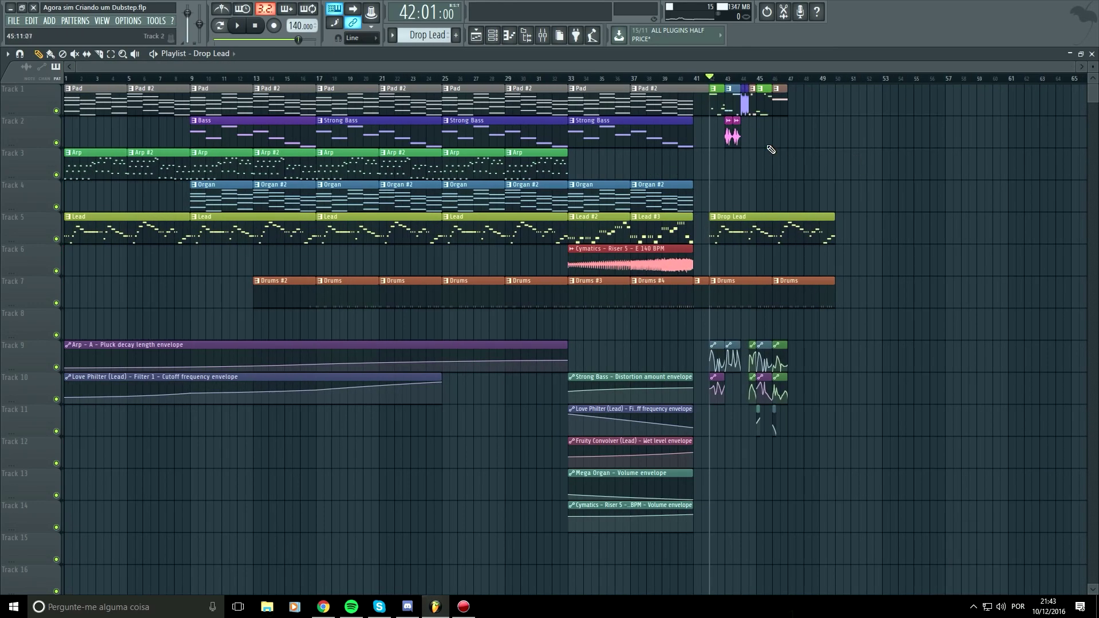
{"action": "scroll", "coordinate": [765, 146], "scroll_direction": "up", "scroll_amount": 4}
{"action": "key", "text": "space"}
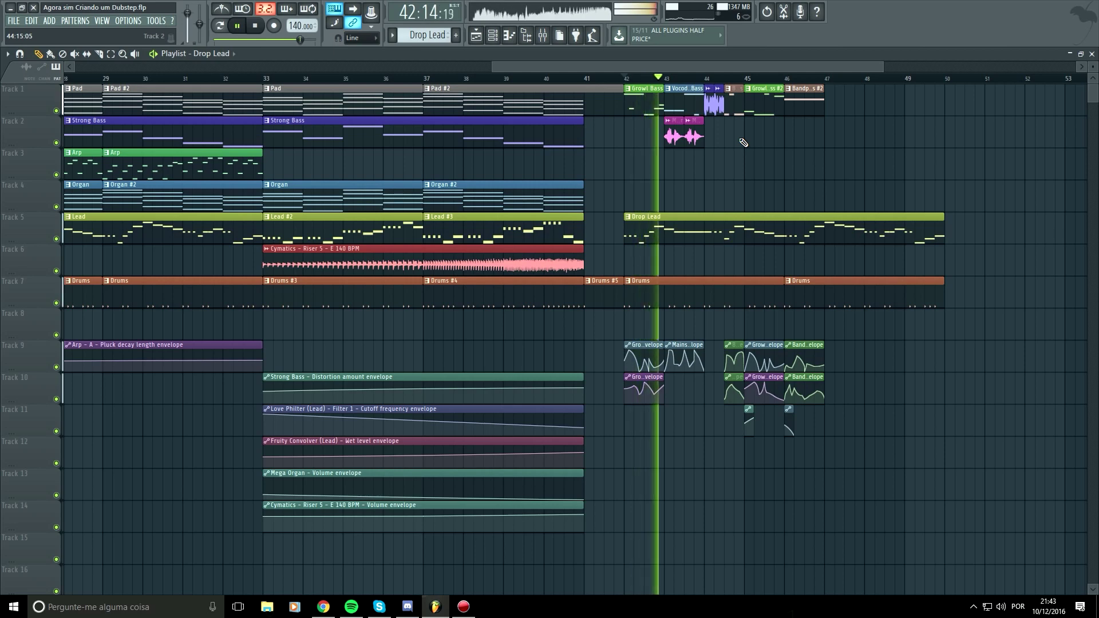
{"action": "key", "text": "space"}
{"action": "scroll", "coordinate": [782, 177], "scroll_direction": "up", "scroll_amount": 4}
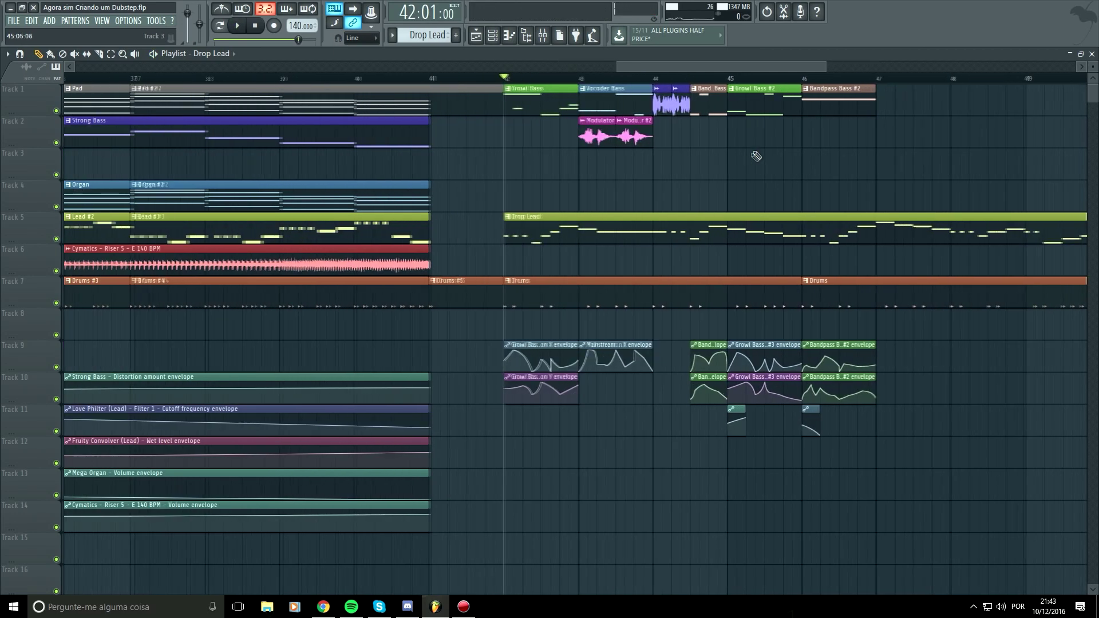
Open the Drop Lead's Rapid synth and set oscillator A's unison to 8X in the first layer.
{"action": "key", "text": "F6"}
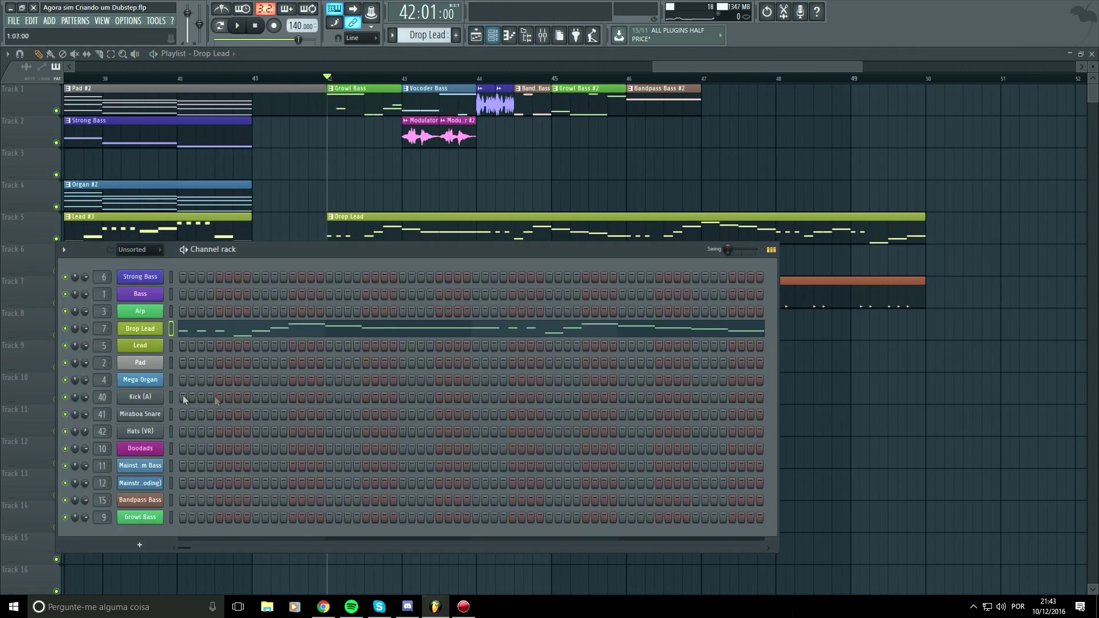
{"action": "left_click", "coordinate": [142, 329]}
{"action": "key", "text": "F6"}
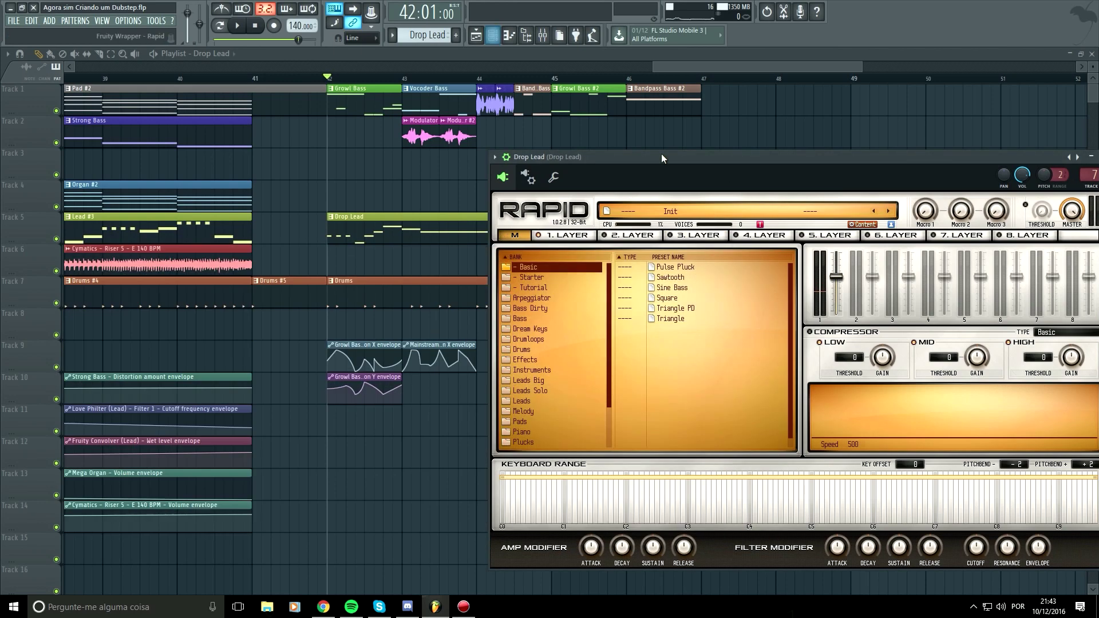
{"action": "left_click_drag", "start_coordinate": [661, 154], "coordinate": [431, 160]}
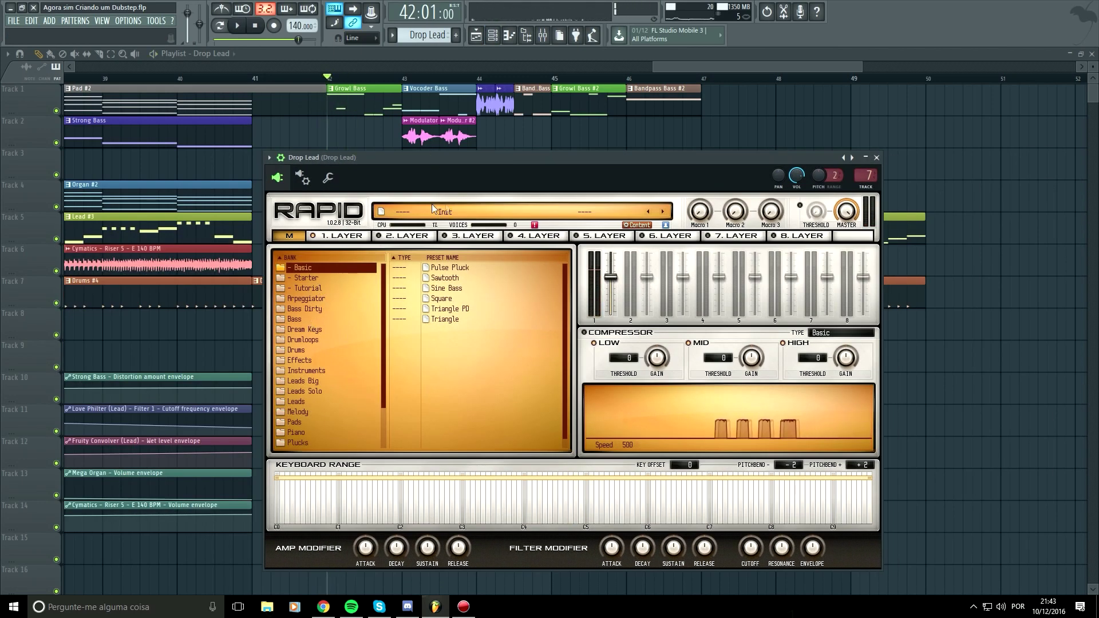
{"action": "left_click", "coordinate": [340, 235]}
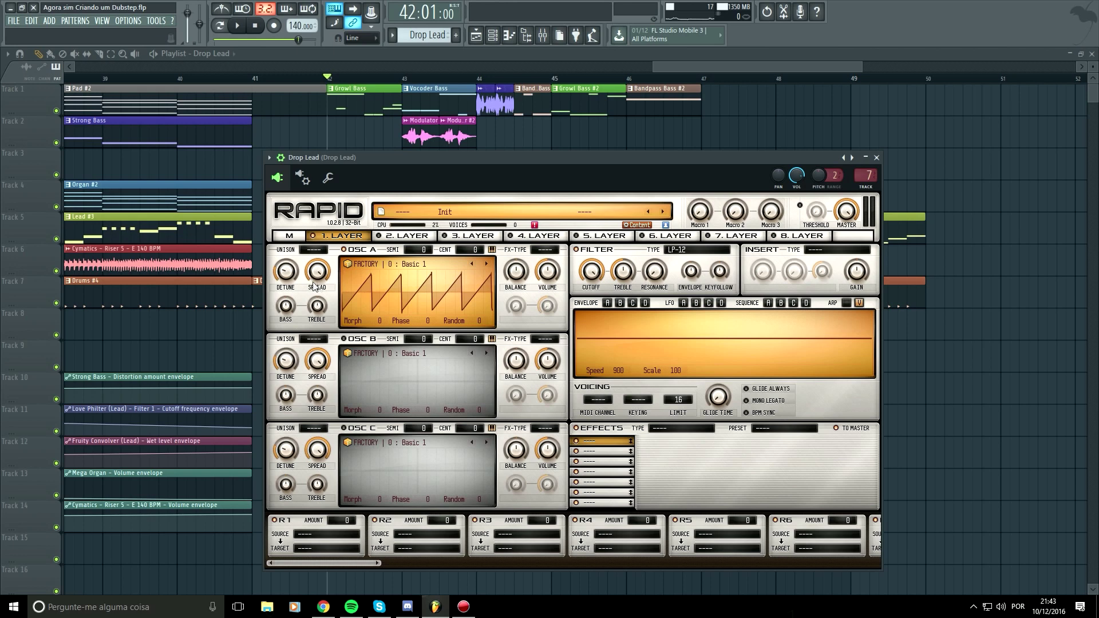
{"action": "left_click", "coordinate": [309, 253]}
{"action": "left_click", "coordinate": [341, 337]}
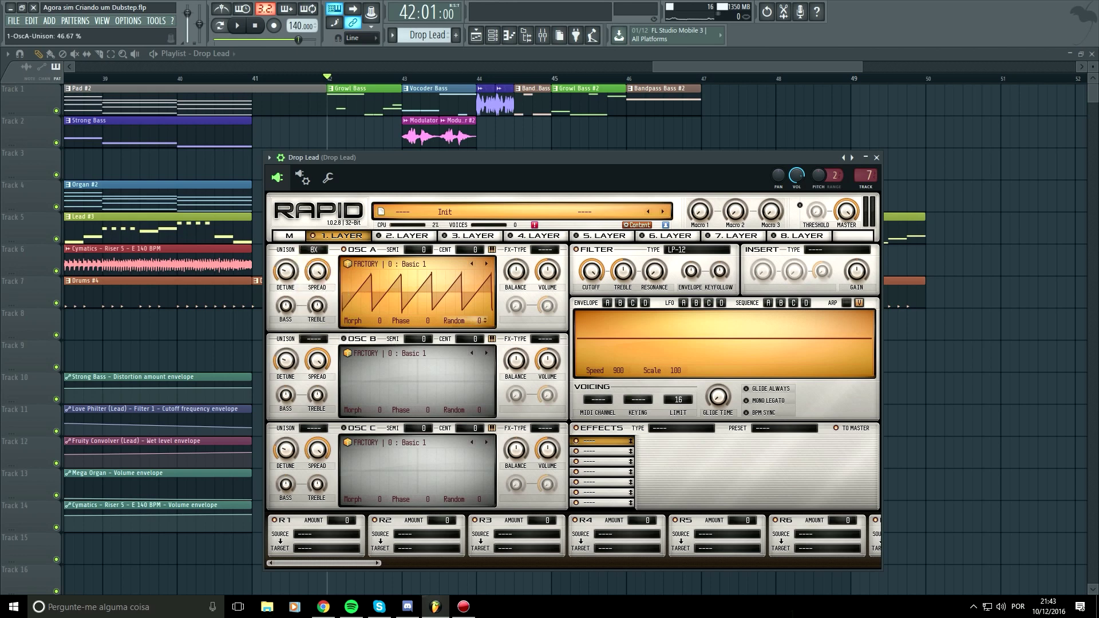
Set oscillator A's Random to 100 and Phase to 13, auditioning the drop between the changes.
{"action": "key", "text": "space"}
{"action": "left_click_drag", "start_coordinate": [476, 321], "coordinate": [473, 210]}
{"action": "key", "text": "space"}
{"action": "key", "text": "space"}
{"action": "left_click_drag", "start_coordinate": [424, 328], "coordinate": [424, 316]}
{"action": "key", "text": "space"}
Set oscillator A's detune to about 41% while auditioning the drop.
{"action": "left_click_drag", "start_coordinate": [285, 271], "coordinate": [294, 206]}
{"action": "key", "text": "space"}
{"action": "key", "text": "space"}
{"action": "key", "text": "space"}
{"action": "left_click_drag", "start_coordinate": [286, 271], "coordinate": [286, 321]}
{"action": "left_click_drag", "start_coordinate": [289, 267], "coordinate": [289, 259]}
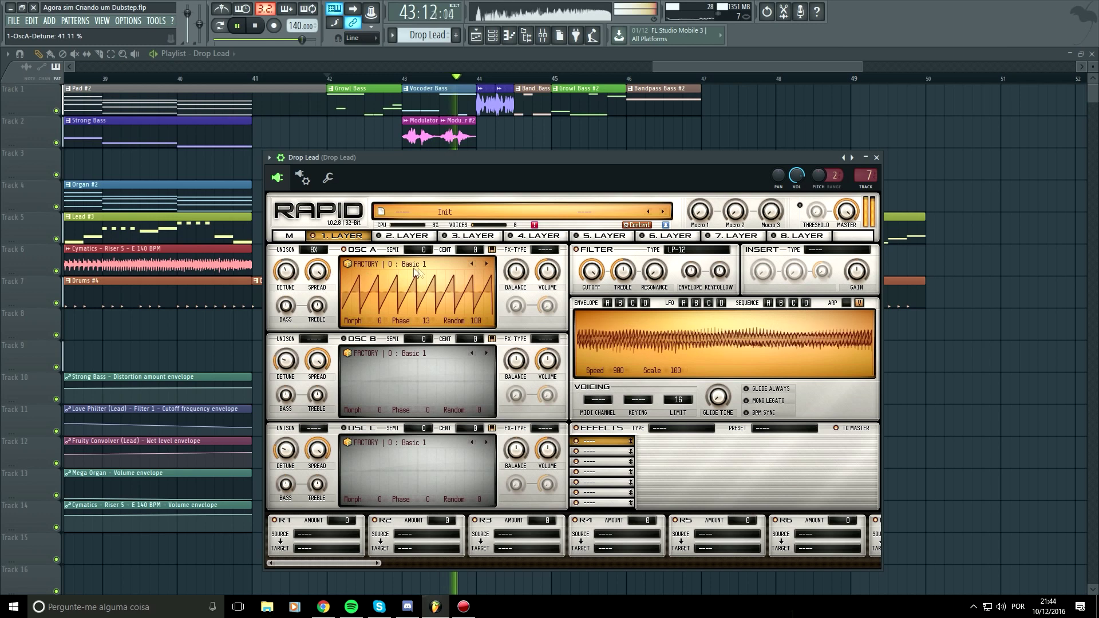
{"action": "key", "text": "space"}
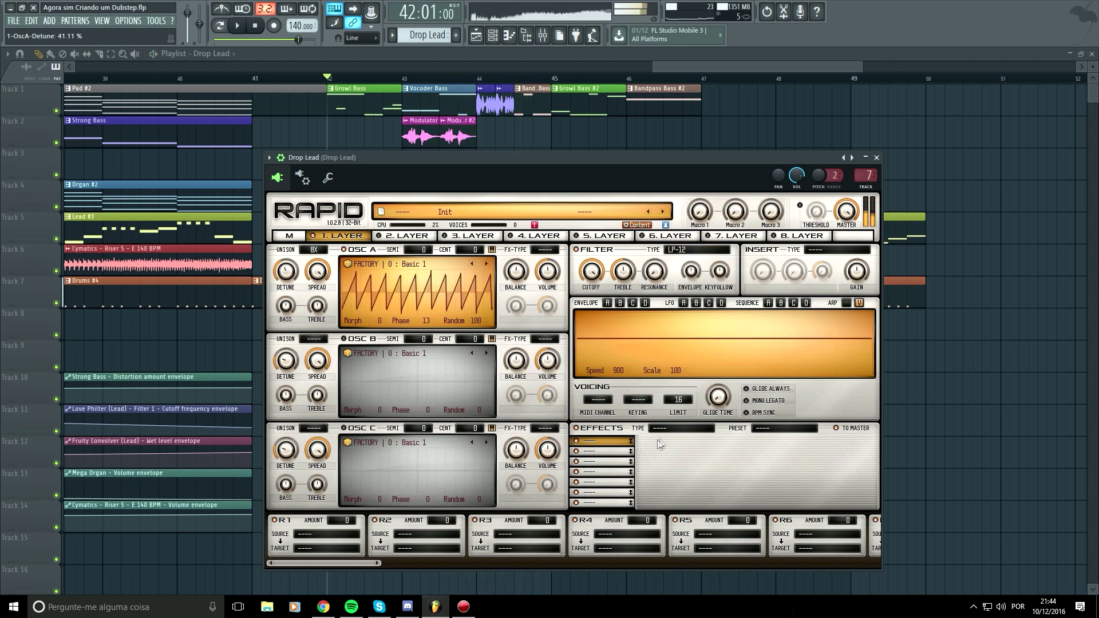
Load an Ensemble effect in the first effect slot, set its speed to 35% and audition the drop.
{"action": "left_click", "coordinate": [672, 431]}
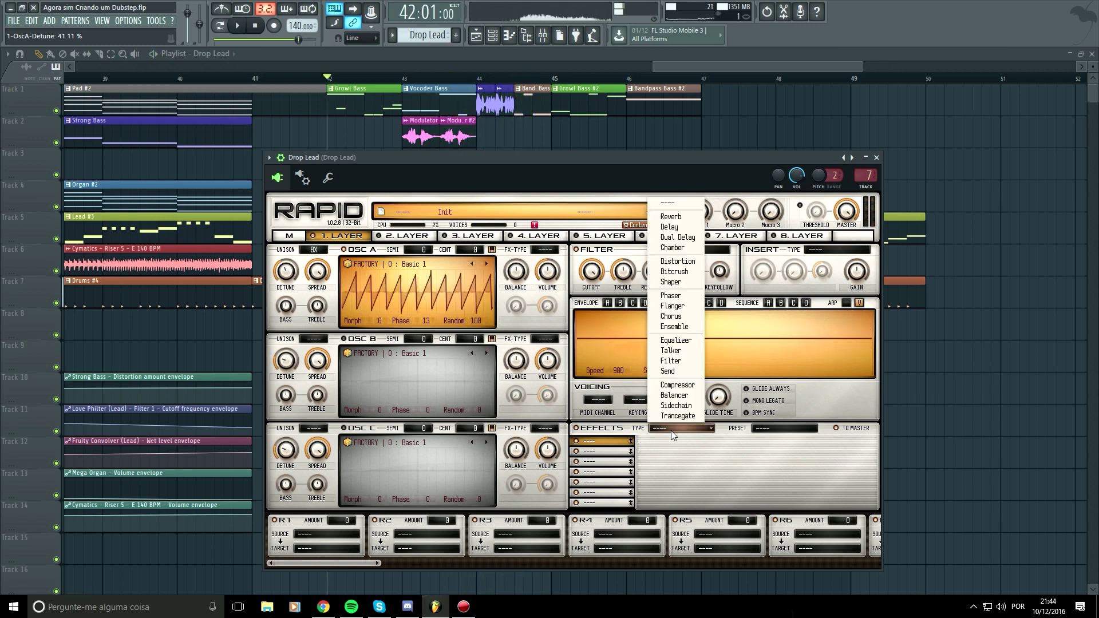
{"action": "left_click", "coordinate": [694, 327]}
{"action": "key", "text": "space"}
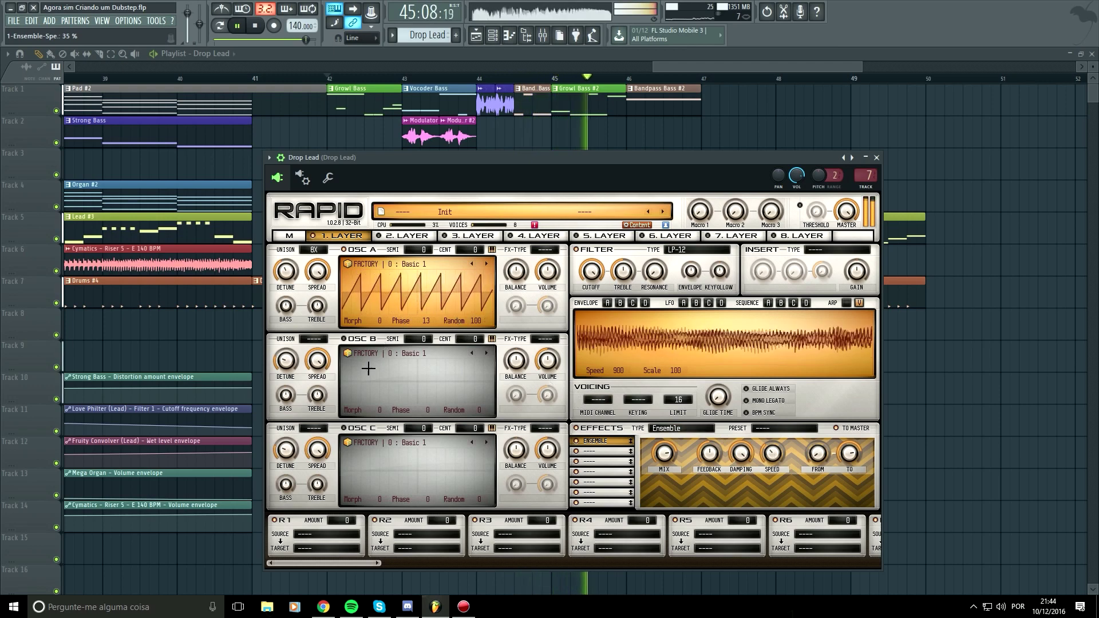
{"action": "key", "text": "space"}
Enable oscillator B with the Basic Waves 1 wavetable and transpose it to -12 semitones.
{"action": "left_click", "coordinate": [388, 358]}
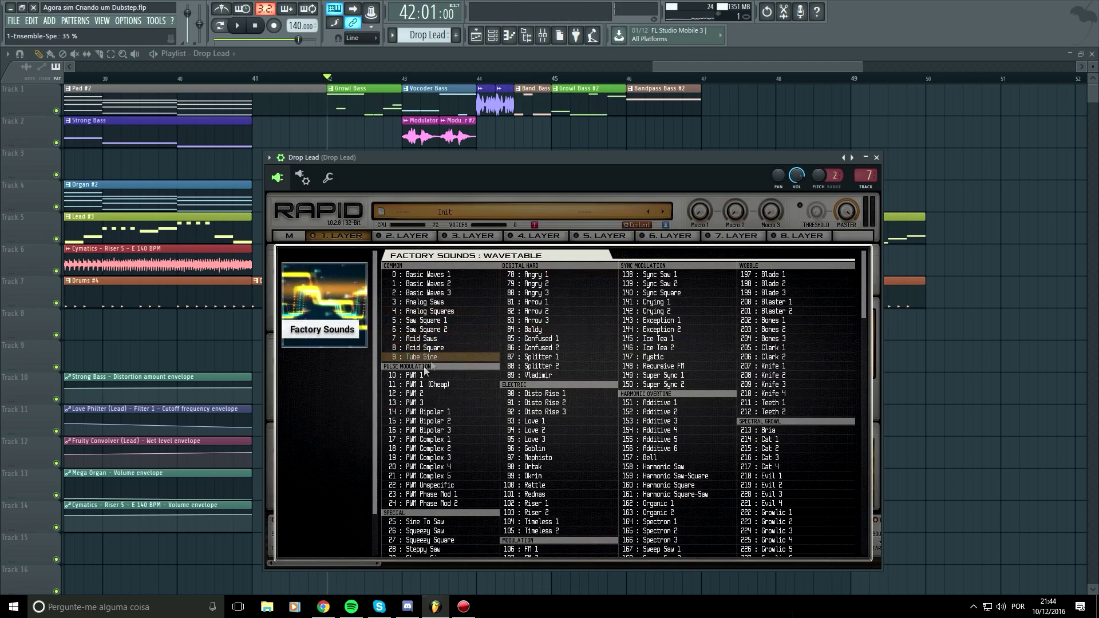
{"action": "left_click", "coordinate": [452, 274]}
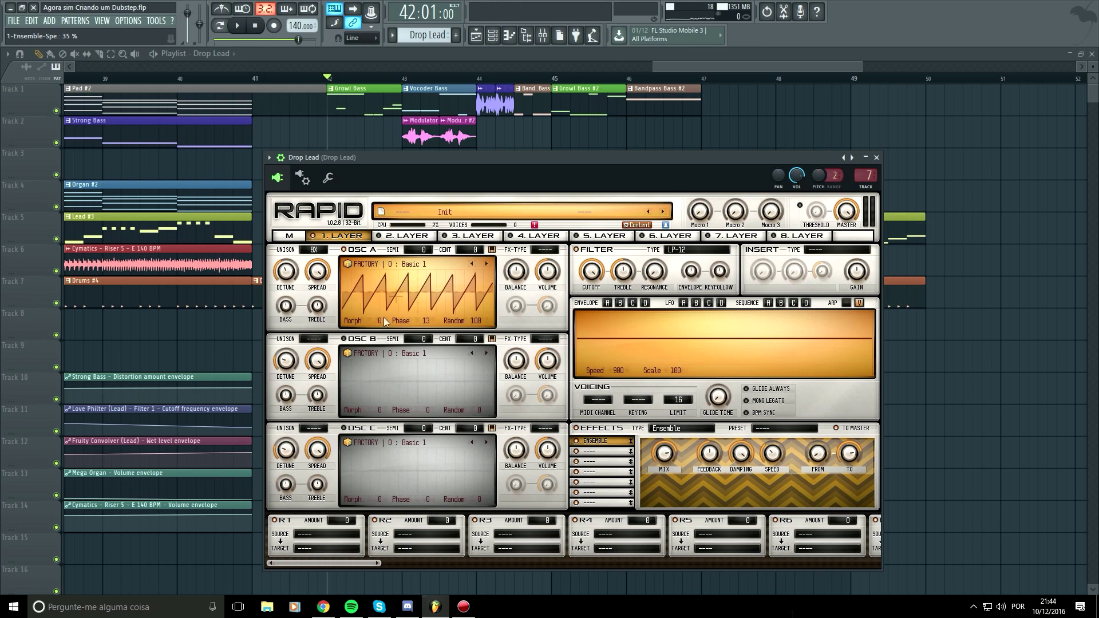
{"action": "left_click", "coordinate": [345, 339]}
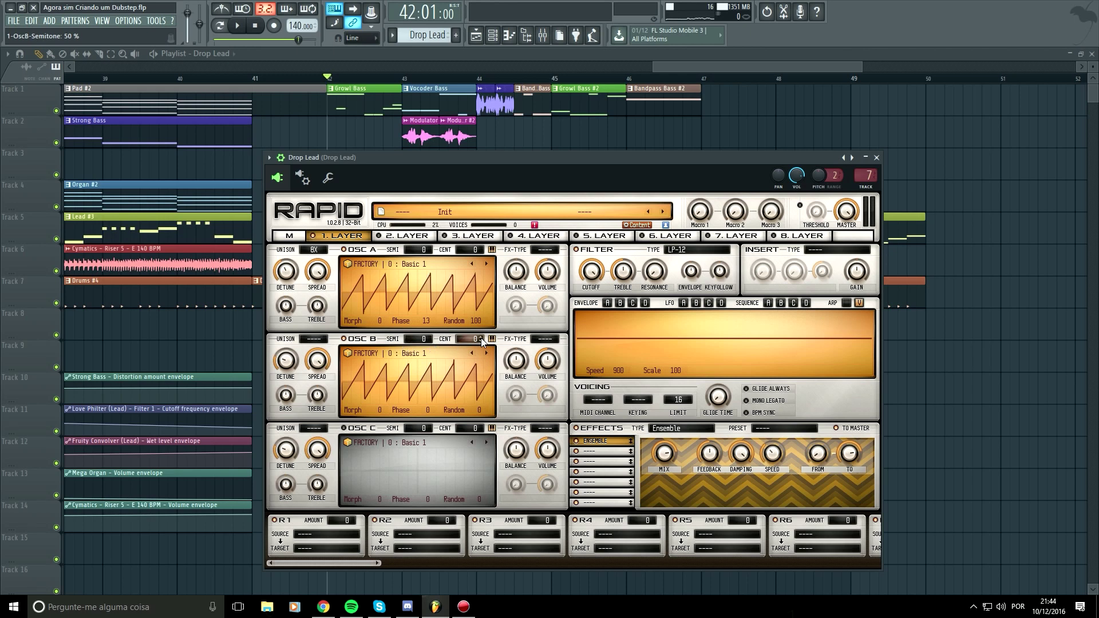
{"action": "left_click_drag", "start_coordinate": [413, 336], "coordinate": [414, 361]}
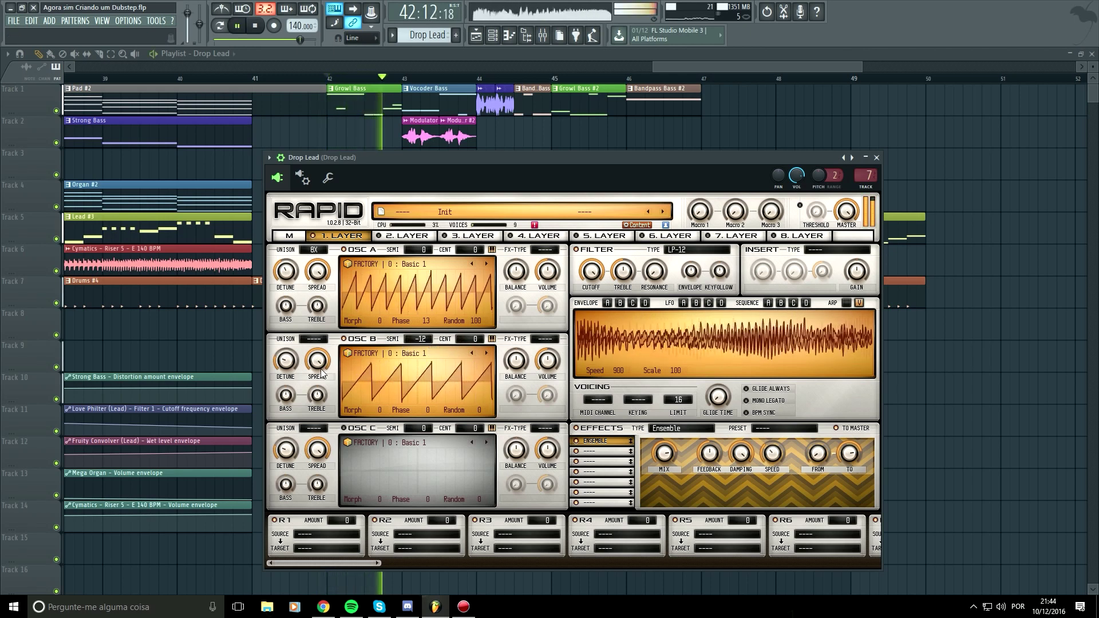
Set oscillator B's unison to 8X, its detune to about 22% and its Random to 100.
{"action": "left_click", "coordinate": [314, 339]}
{"action": "left_click", "coordinate": [325, 423]}
{"action": "key", "text": "space"}
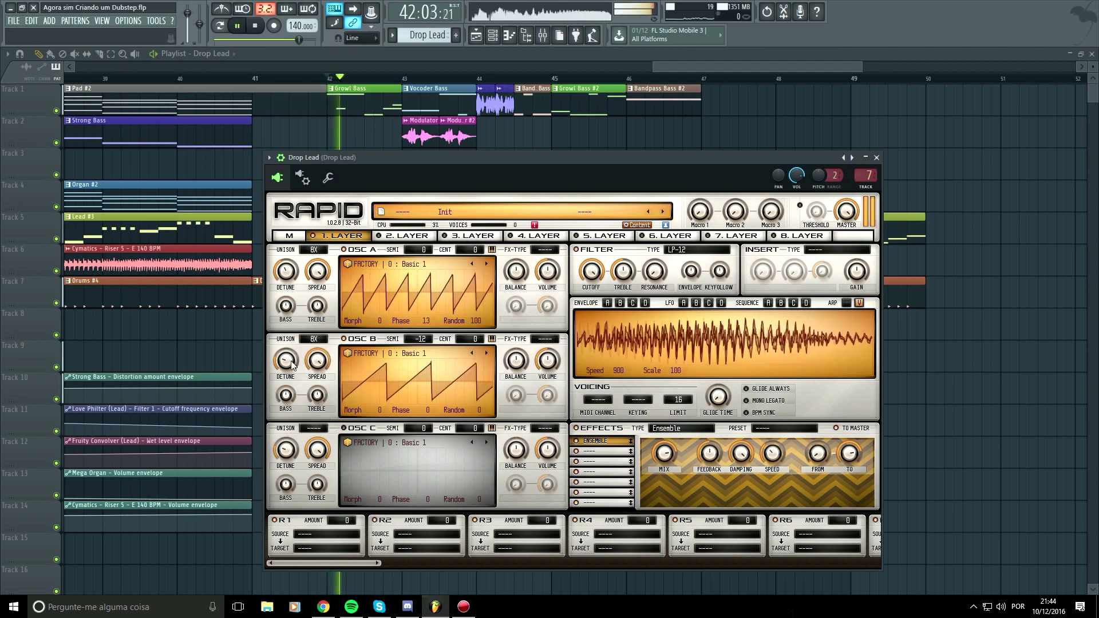
{"action": "left_click_drag", "start_coordinate": [285, 359], "coordinate": [289, 361]}
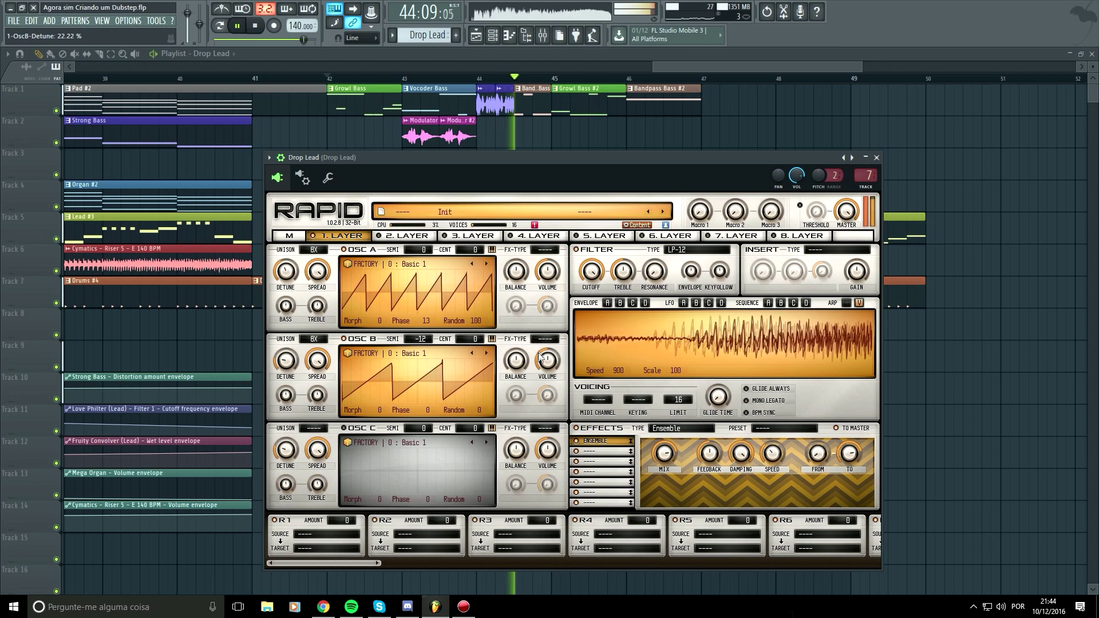
{"action": "left_click_drag", "start_coordinate": [474, 413], "coordinate": [475, 399]}
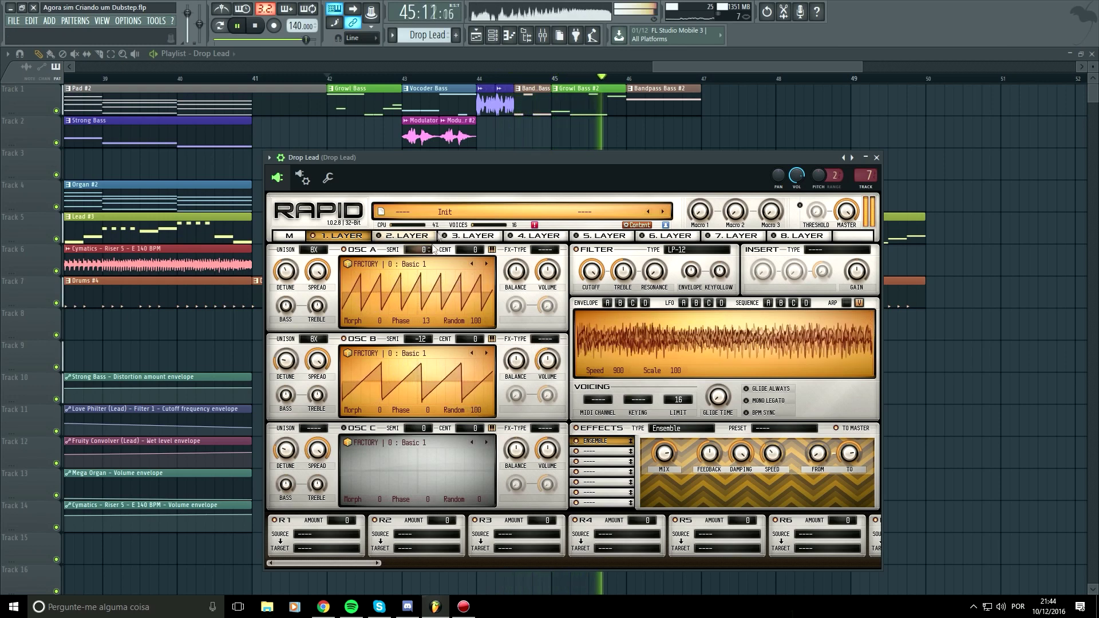
Set oscillator A's Phase to 0 and oscillator B's Morph to 2900, auditioning the drop.
{"action": "left_click_drag", "start_coordinate": [425, 319], "coordinate": [423, 352]}
{"action": "left_click_drag", "start_coordinate": [366, 322], "coordinate": [378, 389]}
{"action": "key", "text": "space"}
{"action": "key", "text": "space"}
{"action": "key", "text": "space"}
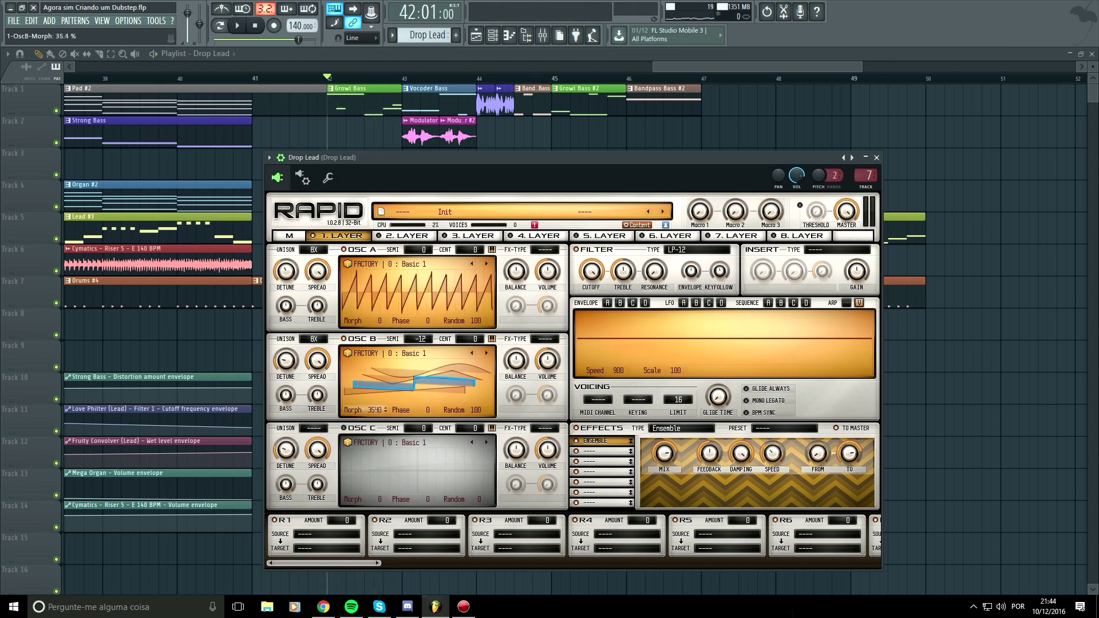
{"action": "key", "text": "space"}
{"action": "key", "text": "space"}
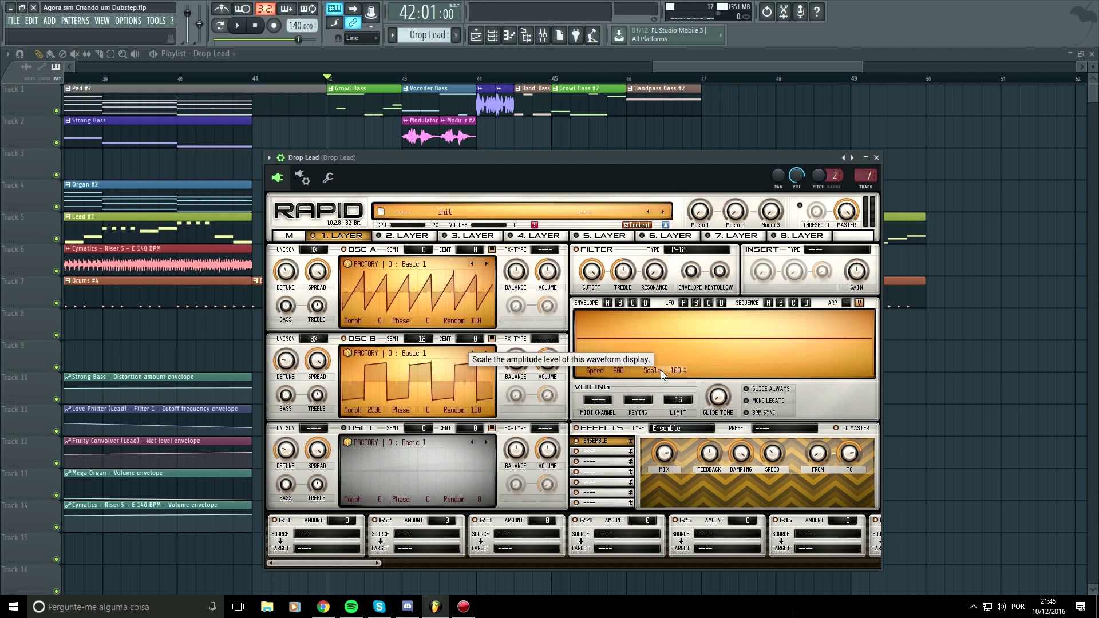
Add an Exciter as the layer's insert and set its frequency to about 26% while auditioning the drop.
{"action": "key", "text": "space"}
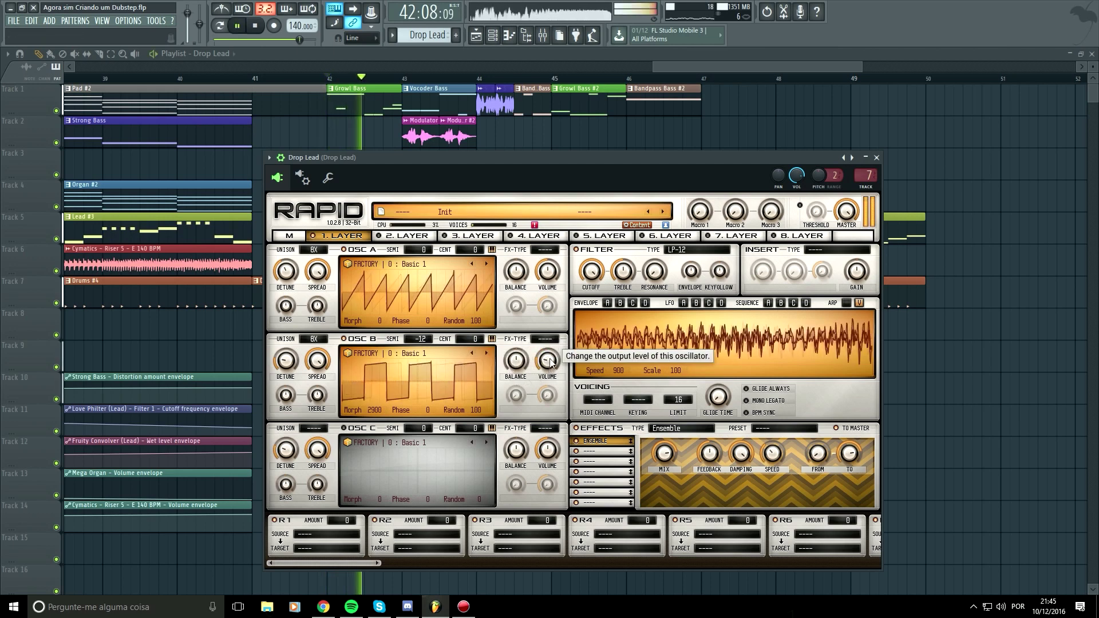
{"action": "left_click", "coordinate": [821, 252]}
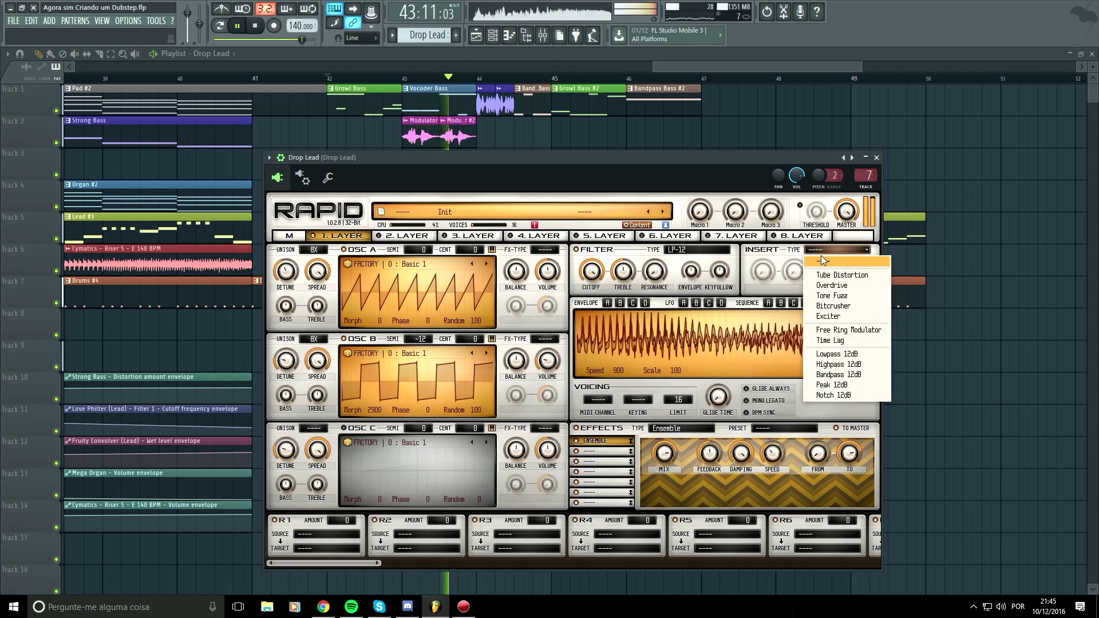
{"action": "left_click", "coordinate": [848, 314]}
{"action": "key", "text": "space"}
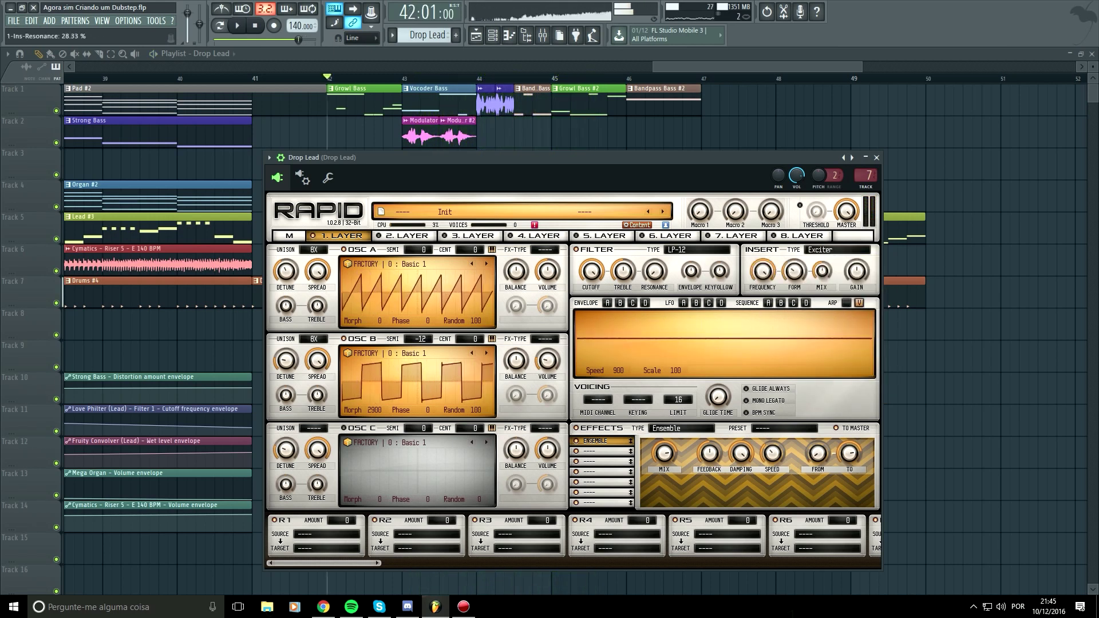
{"action": "key", "text": "space"}
{"action": "left_click_drag", "start_coordinate": [762, 272], "coordinate": [762, 321]}
{"action": "key", "text": "space"}
Try a Chamber effect in the second effect slot with its mix at about 47%.
{"action": "left_click", "coordinate": [611, 454]}
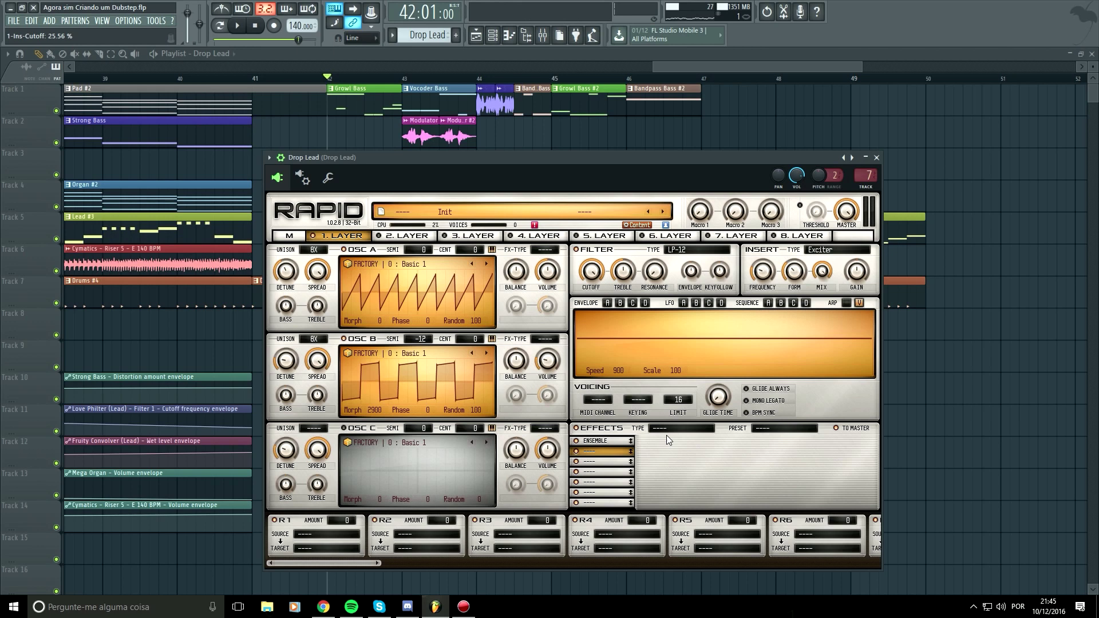
{"action": "left_click", "coordinate": [673, 429]}
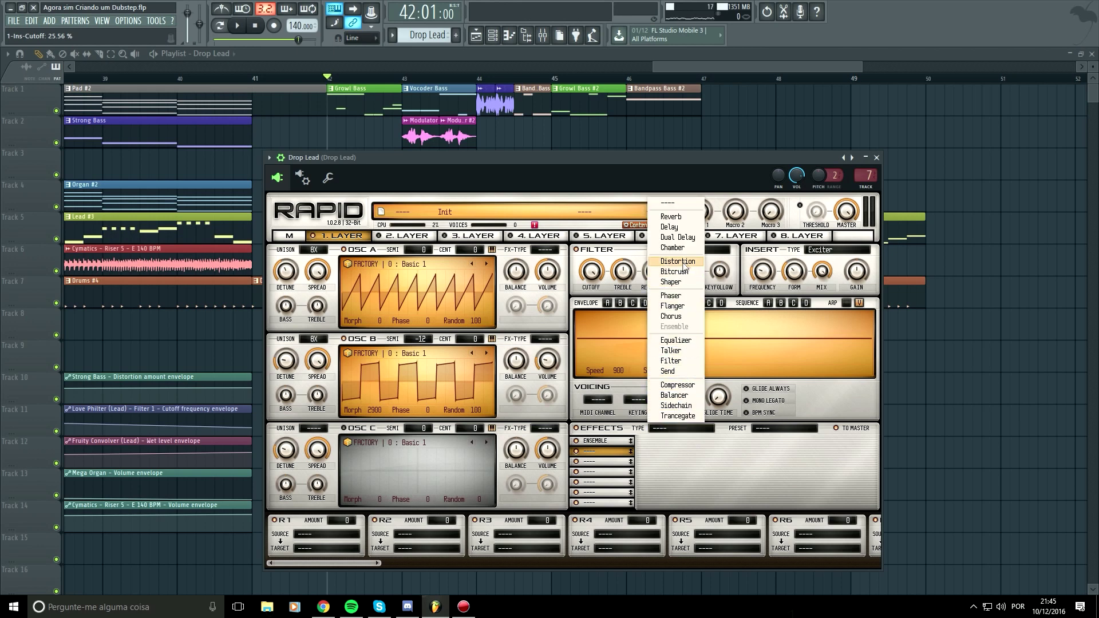
{"action": "left_click", "coordinate": [673, 248]}
{"action": "key", "text": "space"}
{"action": "mouse_move", "coordinate": [677, 452]}
{"action": "left_mouse_down"}
{"action": "mouse_move", "coordinate": [737, 429]}
{"action": "mouse_move", "coordinate": [678, 460]}
{"action": "left_mouse_up"}
{"action": "key", "text": "space"}
Set the second effect slot to Reverb and audition the drop.
{"action": "left_click", "coordinate": [674, 428]}
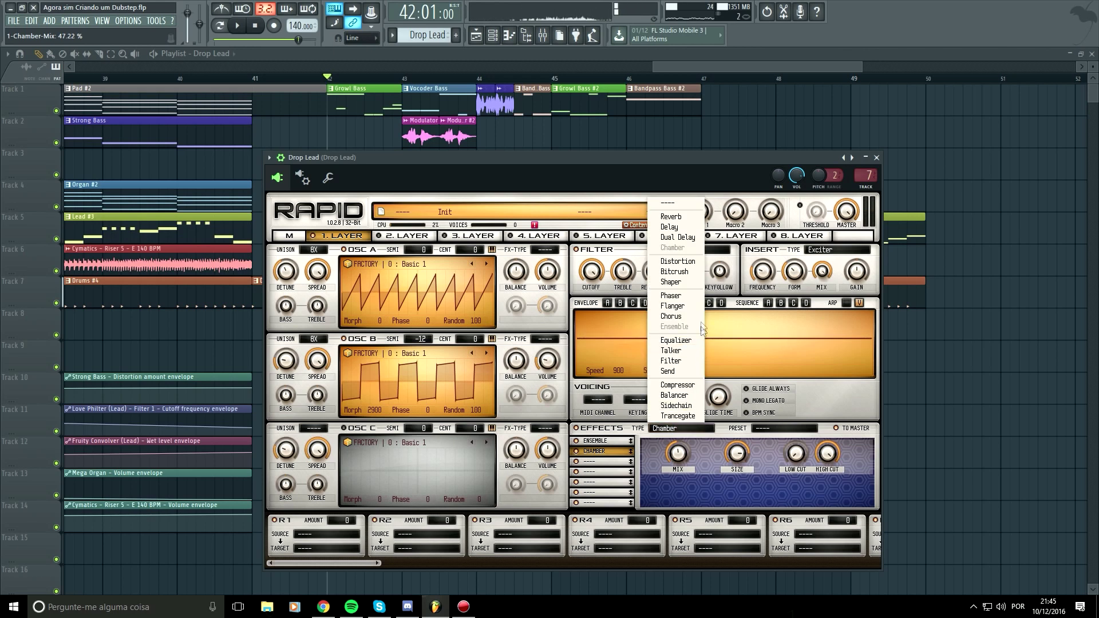
{"action": "left_click", "coordinate": [670, 217]}
{"action": "key", "text": "space"}
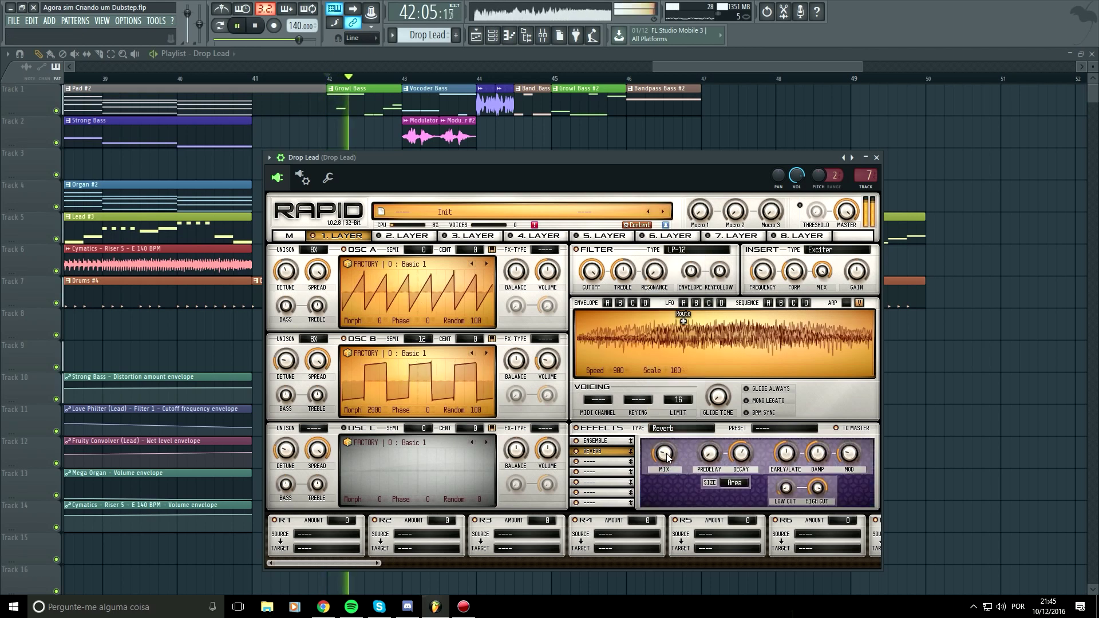
{"action": "key", "text": "space"}
{"action": "key", "text": "space"}
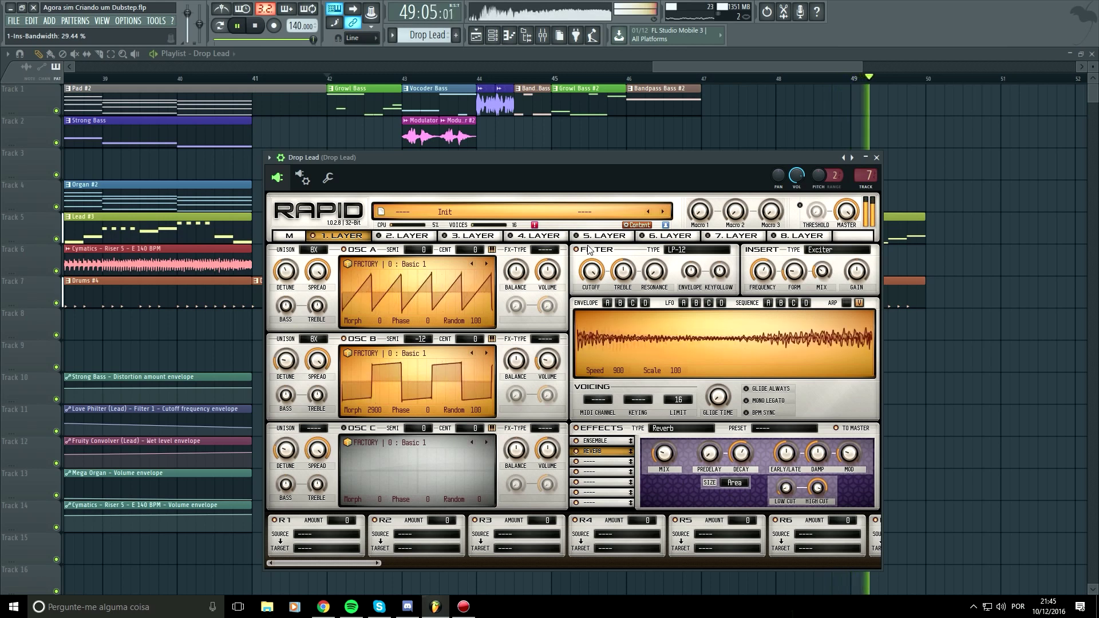
{"action": "key", "text": "space"}
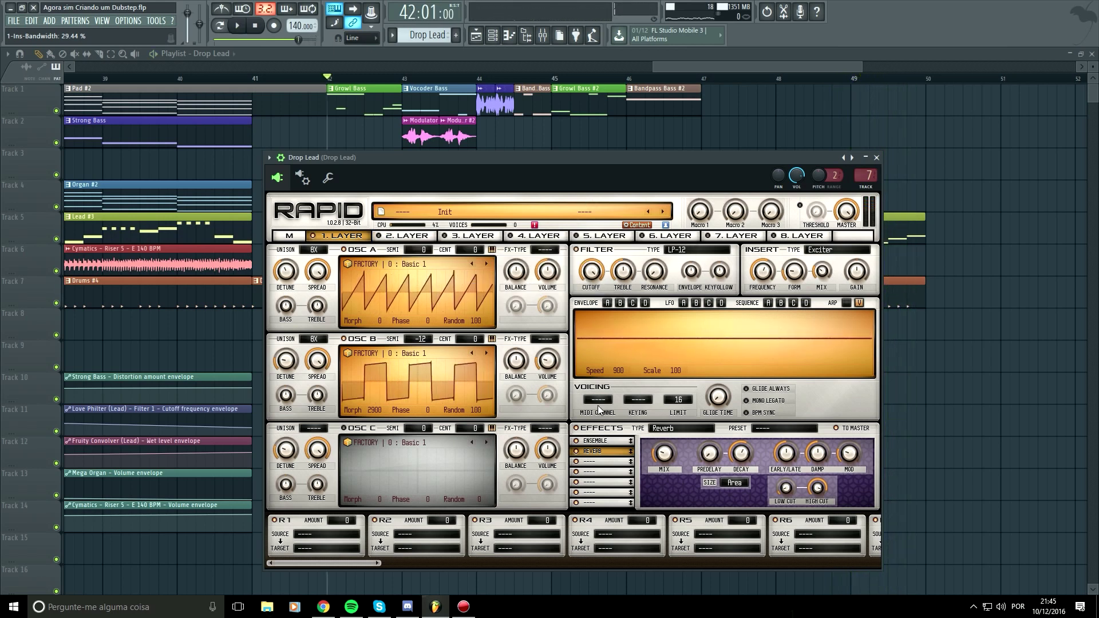
Load a Compressor in the third effect slot and set its threshold to 35% during playback.
{"action": "left_click", "coordinate": [612, 461]}
{"action": "left_click", "coordinate": [689, 428]}
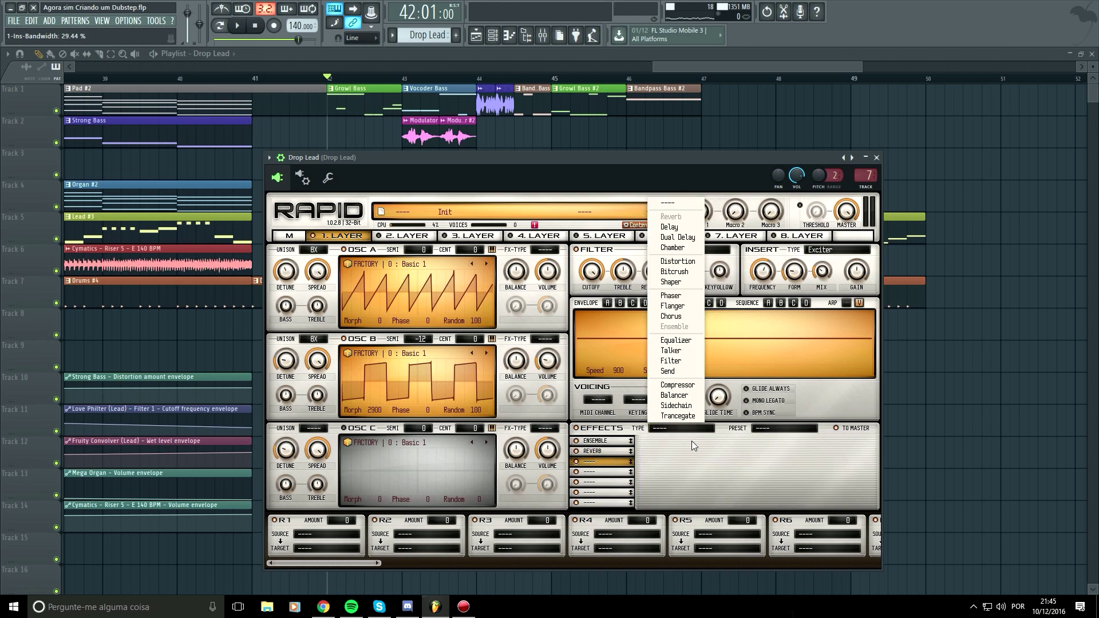
{"action": "left_click", "coordinate": [691, 387]}
{"action": "key", "text": "space"}
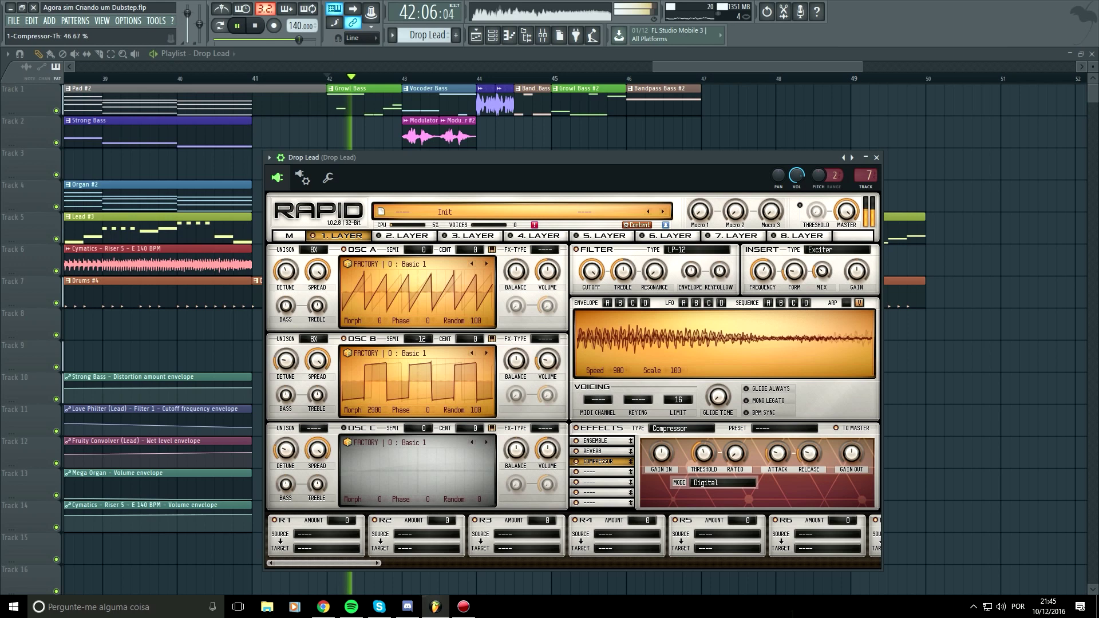
{"action": "left_click_drag", "start_coordinate": [703, 455], "coordinate": [735, 386]}
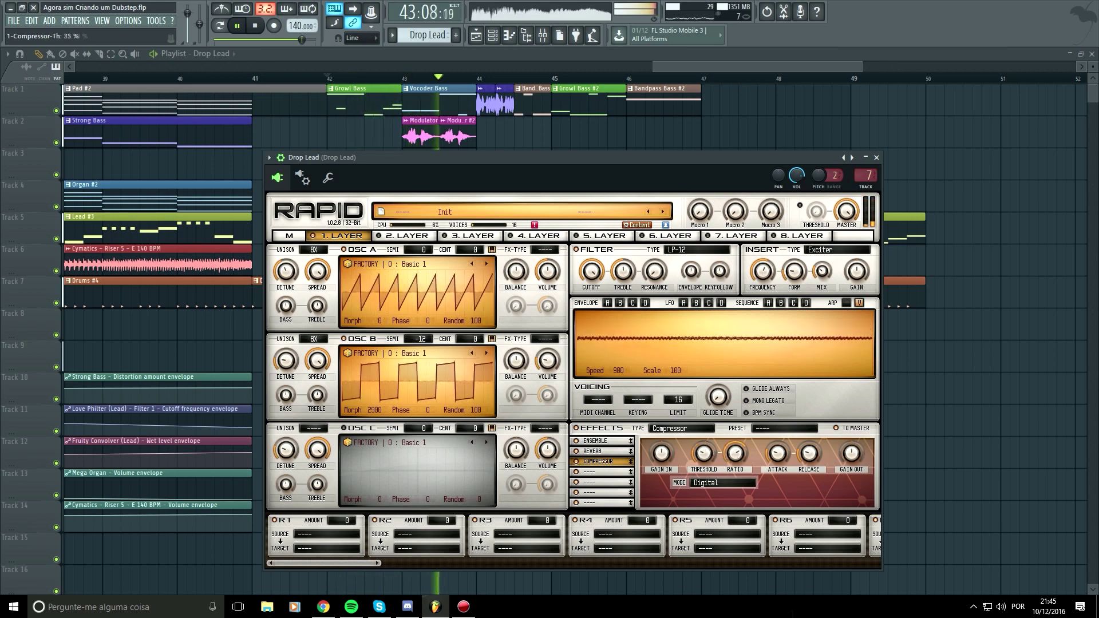
Set the compressor's attack to 25% and fine-tune its output gain, ratio and threshold by ear.
{"action": "mouse_move", "coordinate": [849, 456]}
{"action": "left_mouse_down"}
{"action": "mouse_move", "coordinate": [849, 432]}
{"action": "mouse_move", "coordinate": [849, 463]}
{"action": "left_mouse_up"}
{"action": "left_click_drag", "start_coordinate": [782, 456], "coordinate": [809, 484]}
{"action": "left_click_drag", "start_coordinate": [851, 455], "coordinate": [851, 459]}
{"action": "left_click_drag", "start_coordinate": [736, 455], "coordinate": [709, 458]}
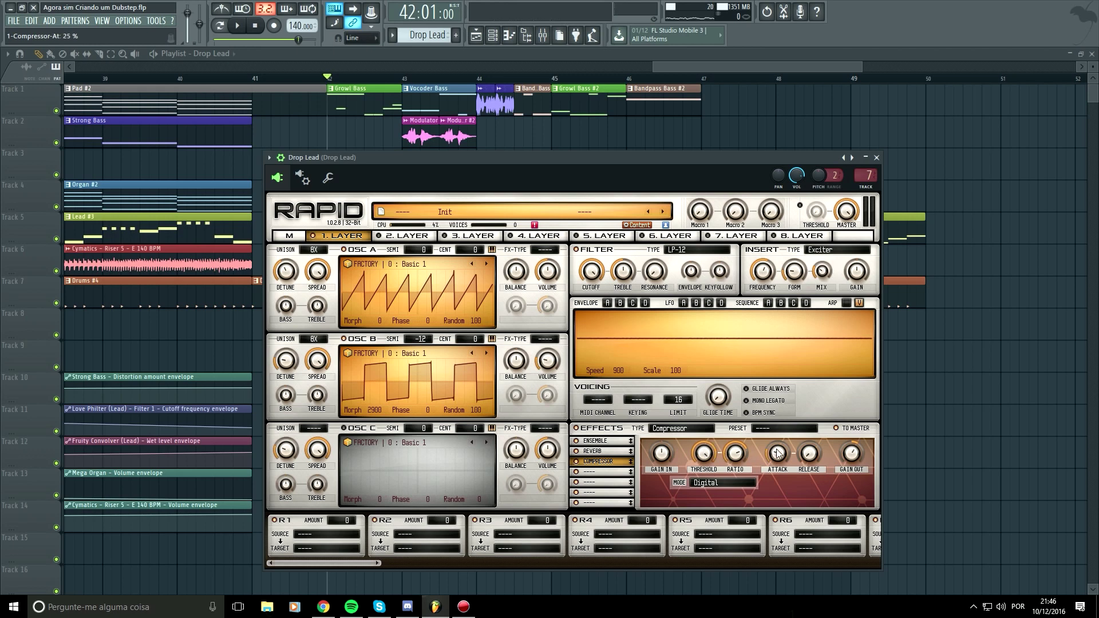
{"action": "left_click_drag", "start_coordinate": [704, 454], "coordinate": [704, 441]}
{"action": "key", "text": "space"}
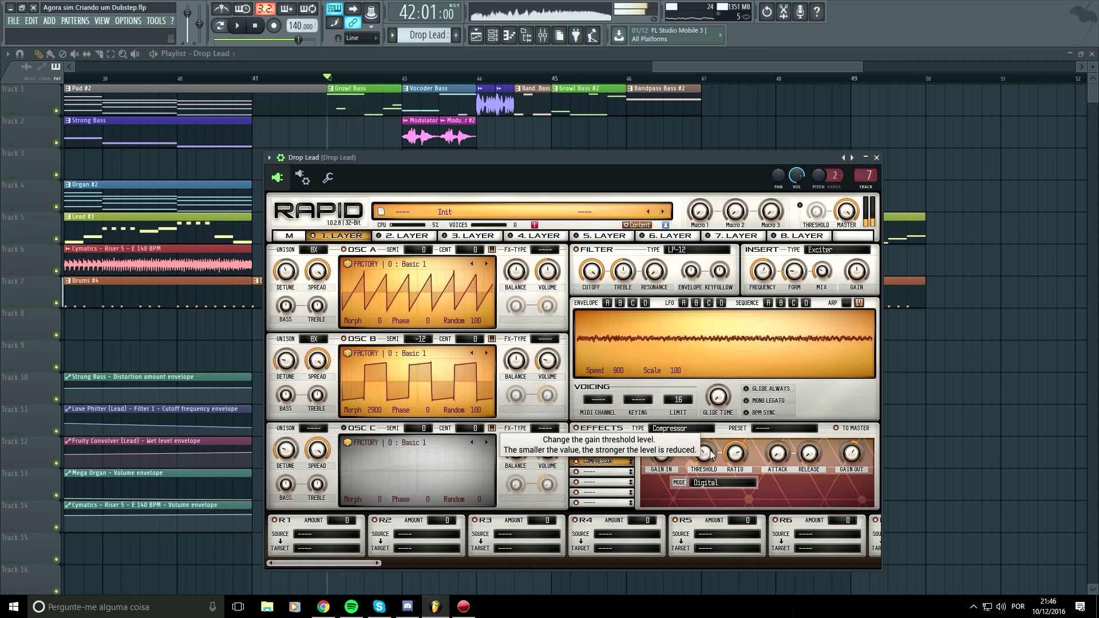
Try the compressor ahead of the reverb in the effects chain, audition the drop and restore the original order.
{"action": "left_click", "coordinate": [702, 431]}
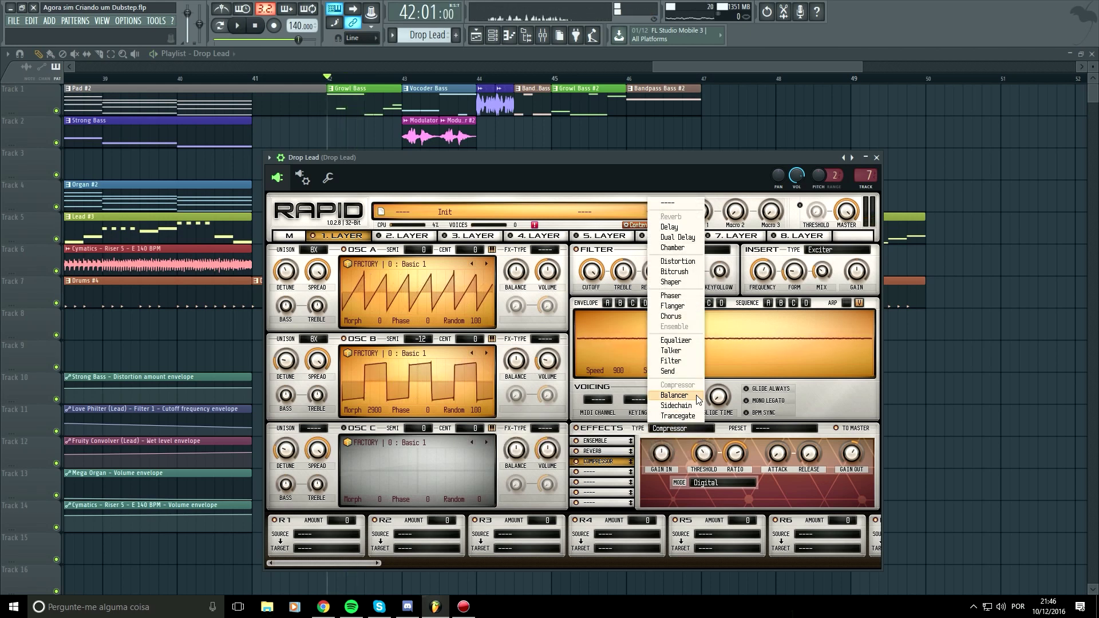
{"action": "left_click", "coordinate": [629, 450]}
{"action": "left_click", "coordinate": [614, 461]}
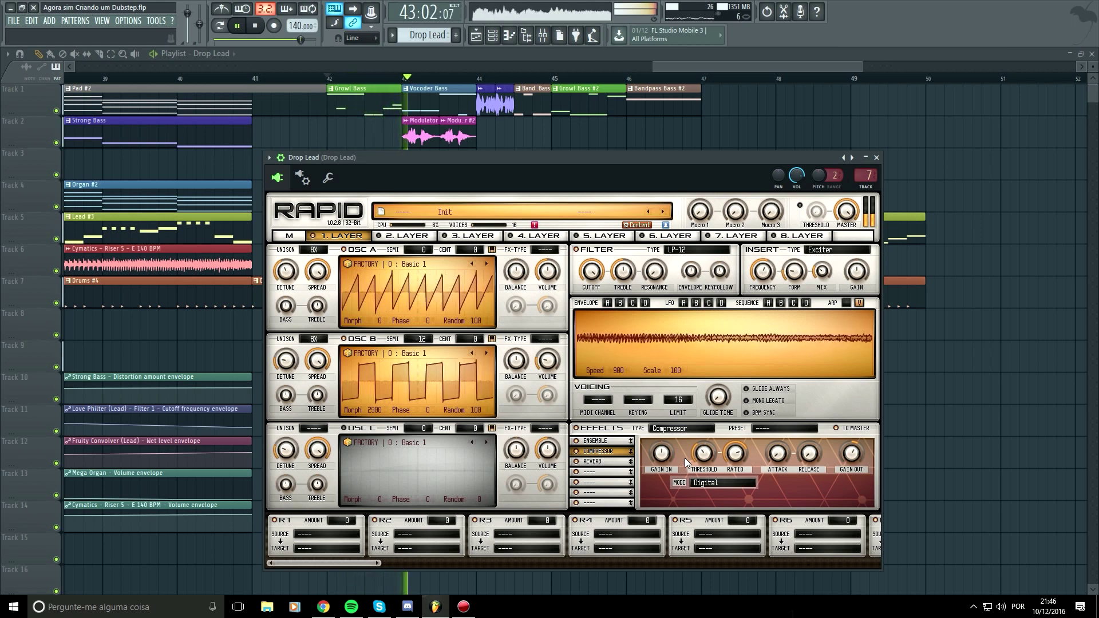
{"action": "key", "text": "space"}
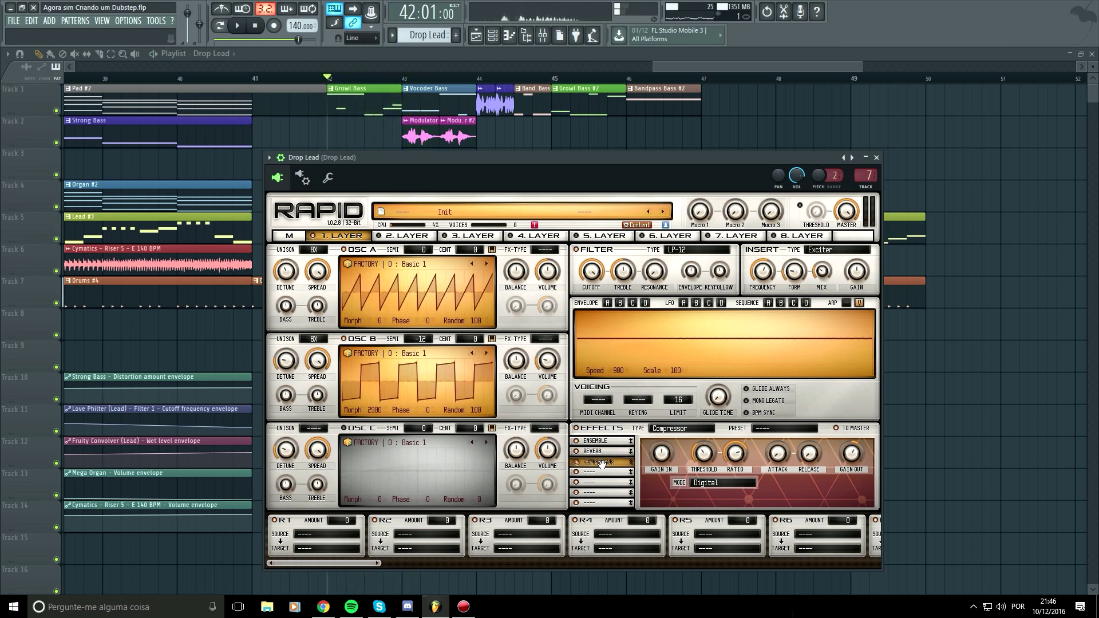
Set the compressor's output gain to about 68% and load a Chorus in the fourth effect slot.
{"action": "key", "text": "space"}
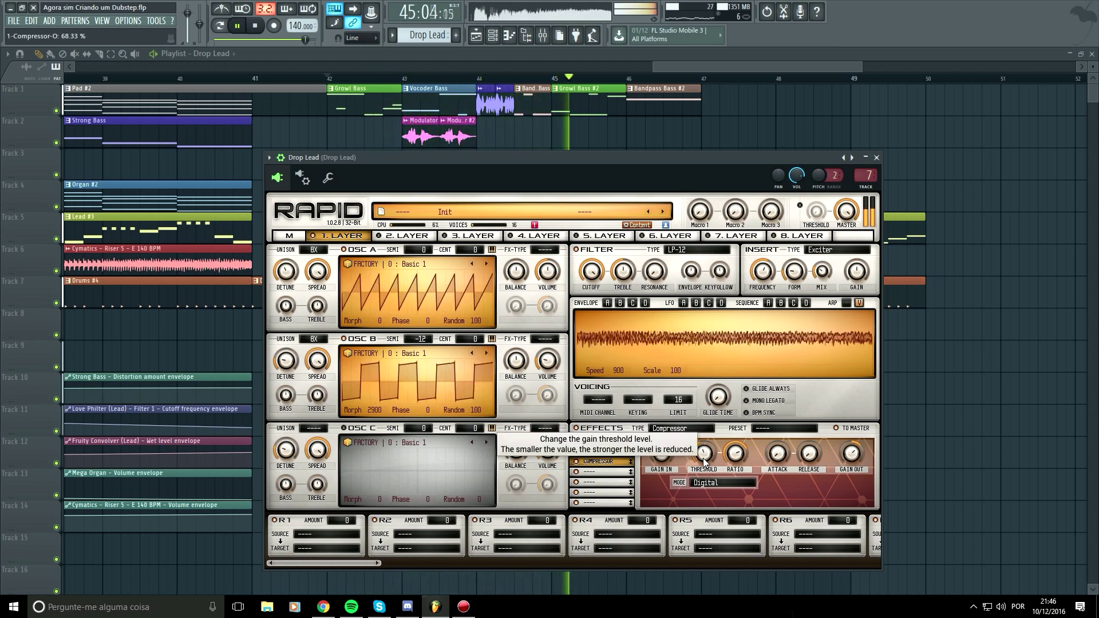
{"action": "left_click", "coordinate": [621, 472]}
{"action": "left_click", "coordinate": [681, 429]}
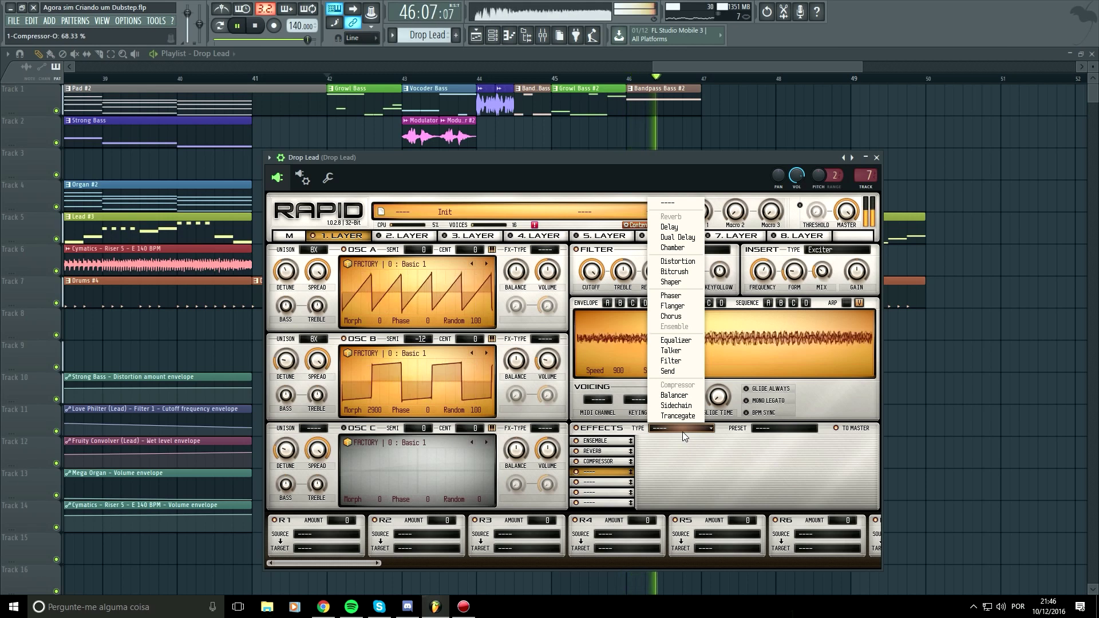
{"action": "left_click", "coordinate": [671, 316]}
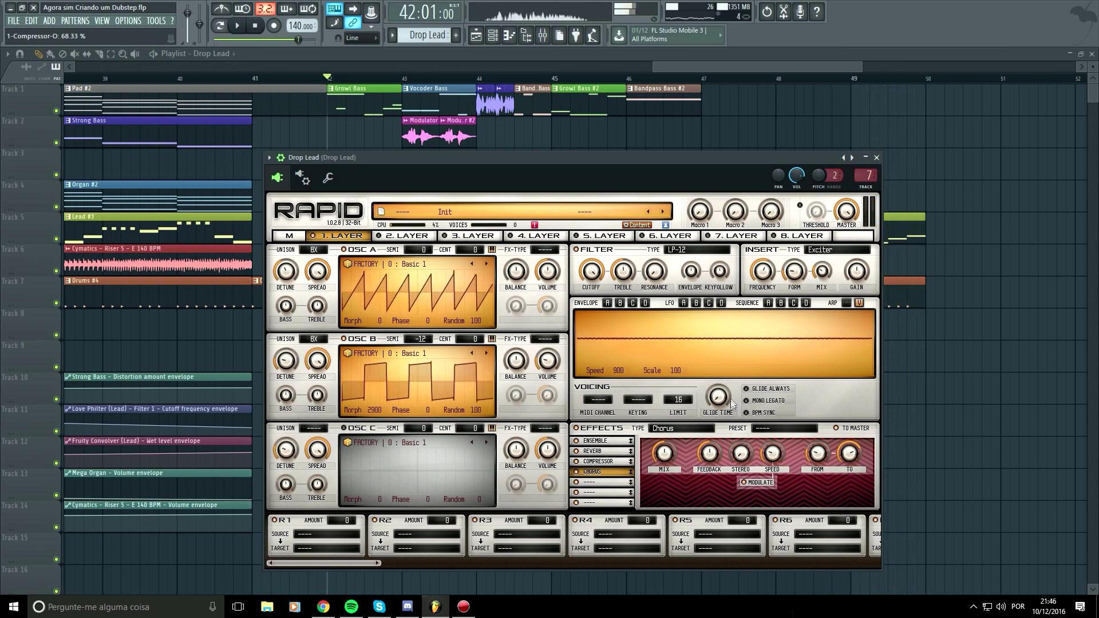
Switch off the chorus's Modulate option, testing it with single notes and drop playback.
{"action": "key", "text": "q"}
{"action": "key", "text": "z"}
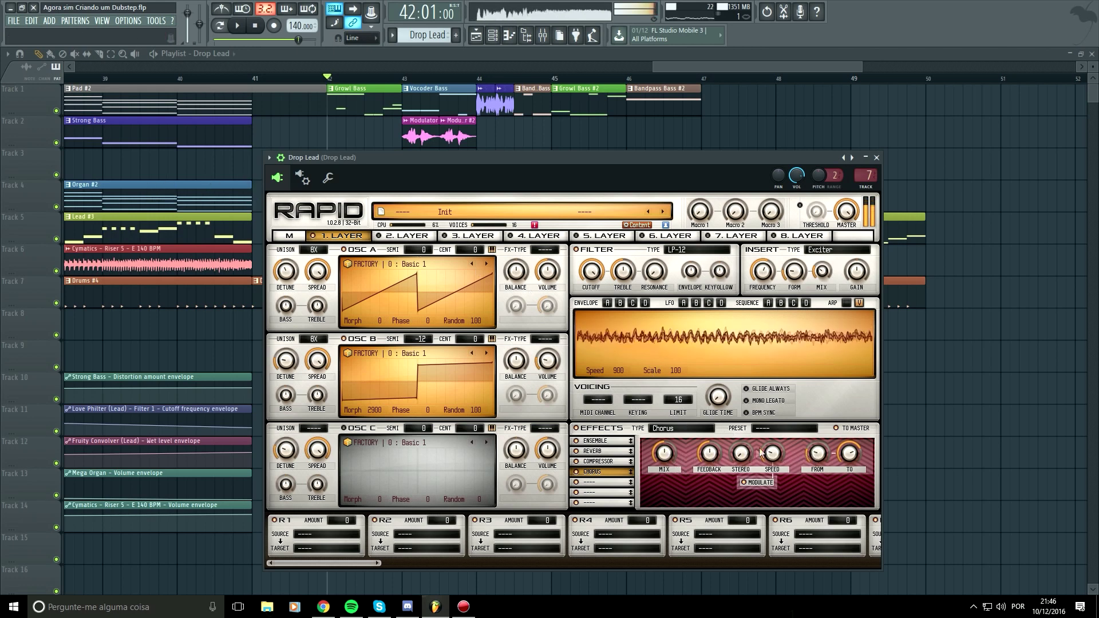
{"action": "left_click", "coordinate": [746, 482]}
{"action": "key", "text": "z"}
{"action": "key", "text": "space"}
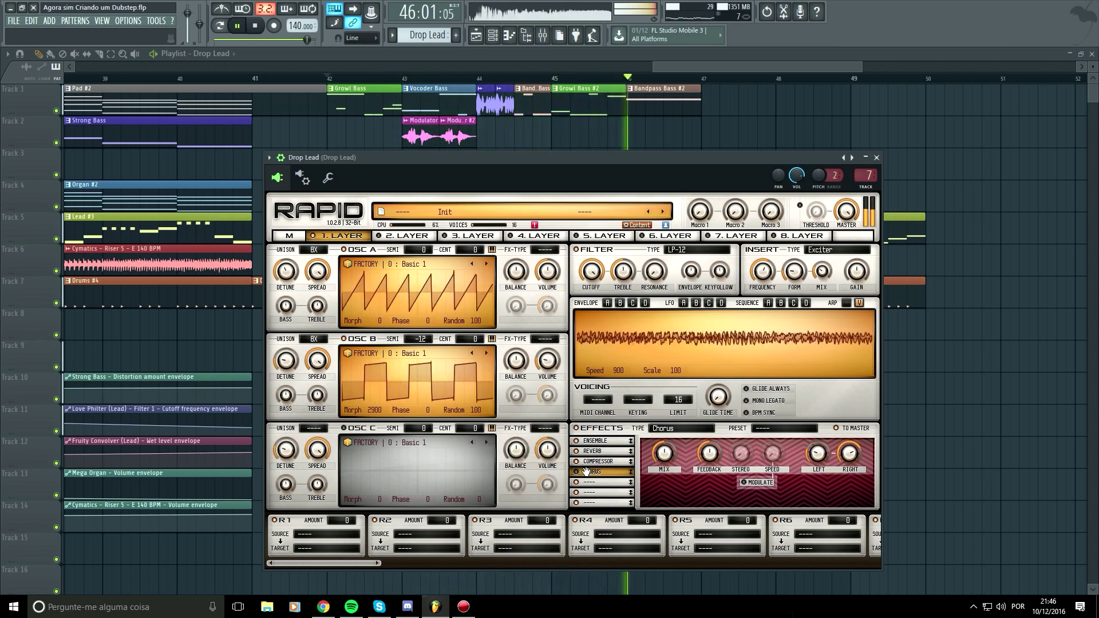
Remove the Chorus from Rapid's fourth effect slot, look over the master page and close the synth.
{"action": "left_click", "coordinate": [681, 430]}
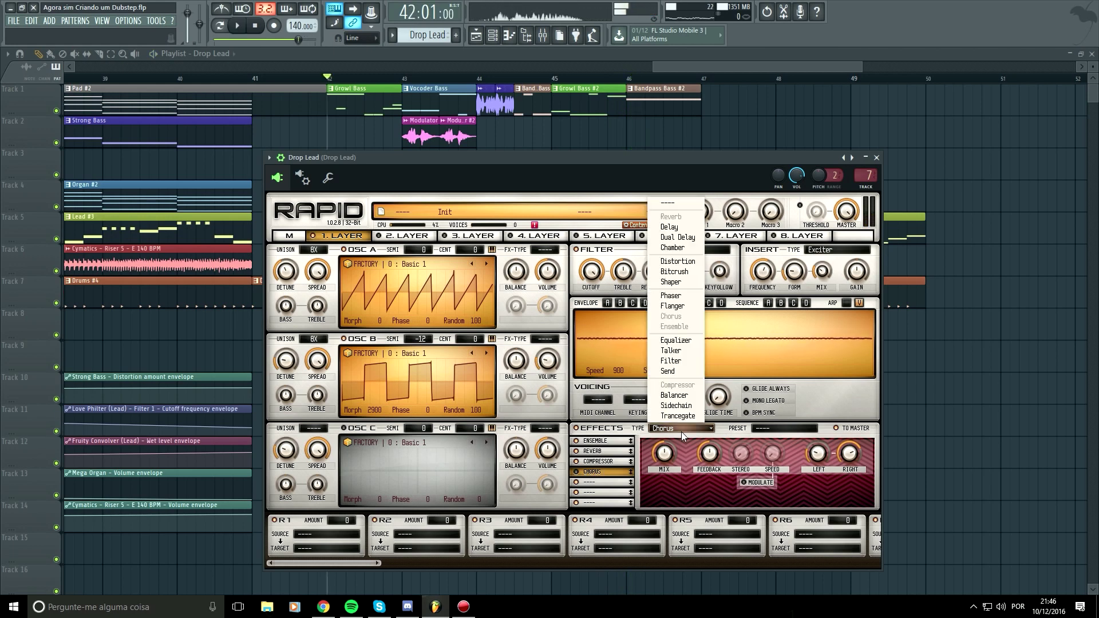
{"action": "left_click", "coordinate": [679, 201]}
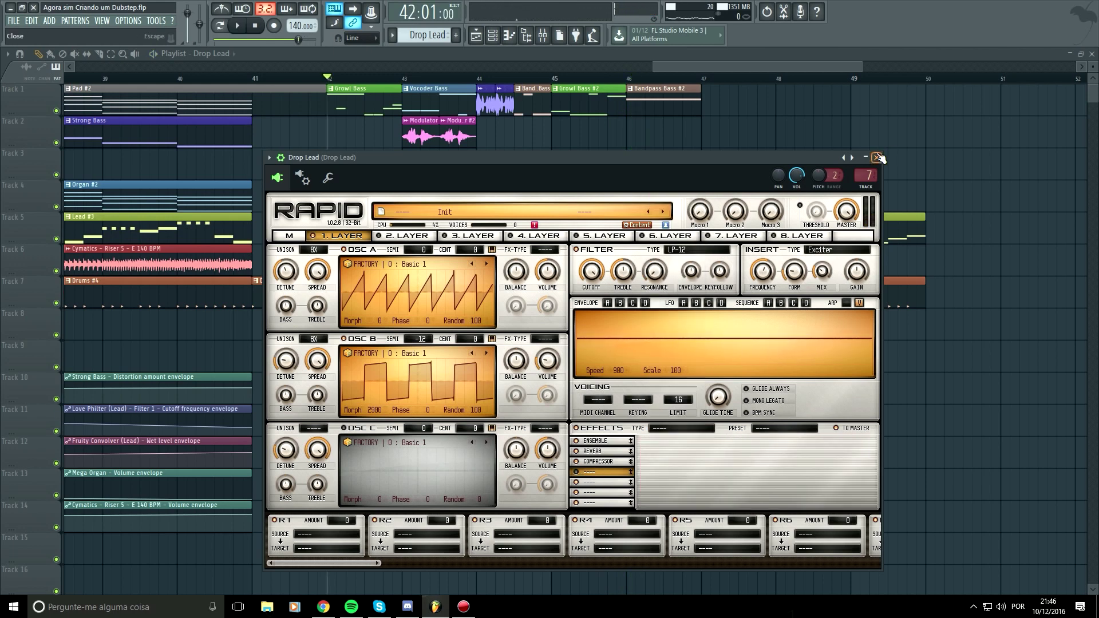
{"action": "left_click", "coordinate": [299, 233]}
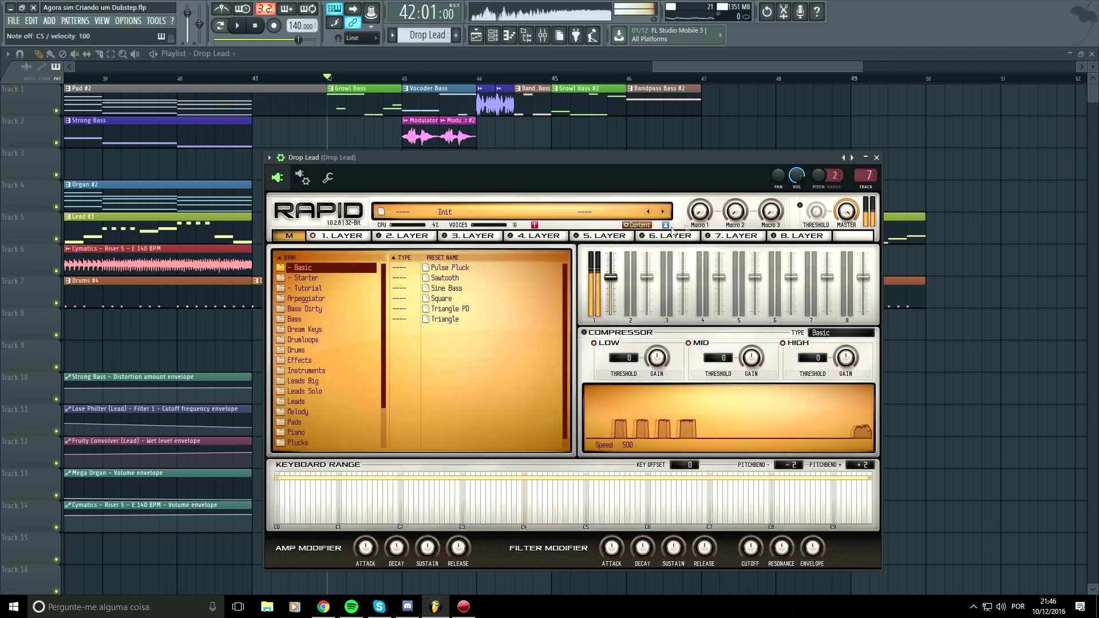
{"action": "left_click", "coordinate": [877, 158]}
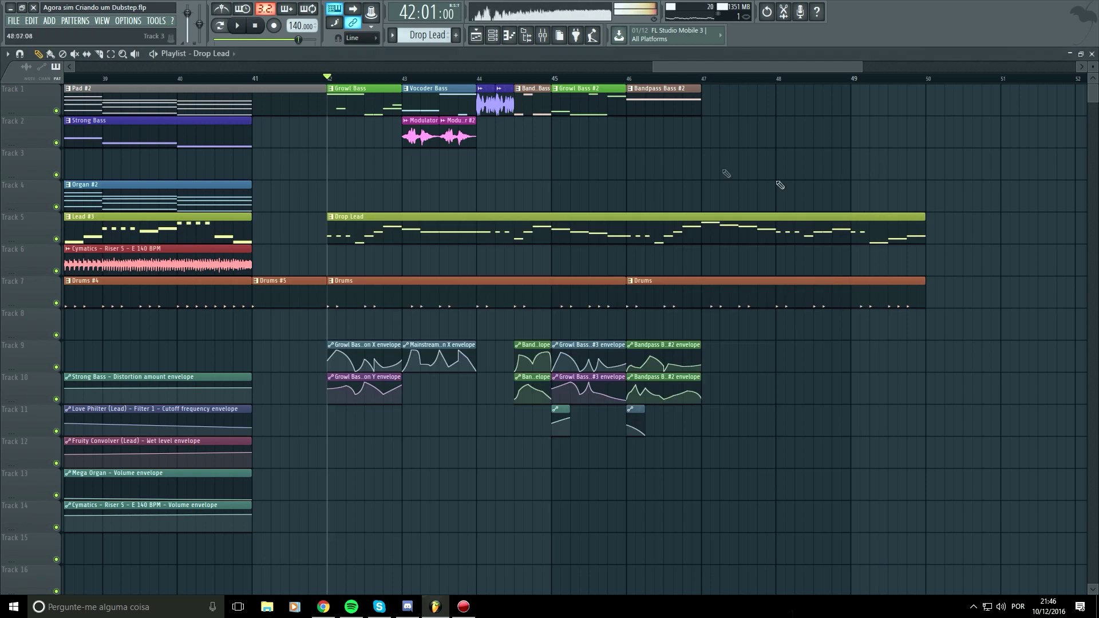
Cut the highs and upper mids of the Drop Lead mixer track with EQ bands 6 and 5 while the drop plays.
{"action": "left_click", "coordinate": [543, 35]}
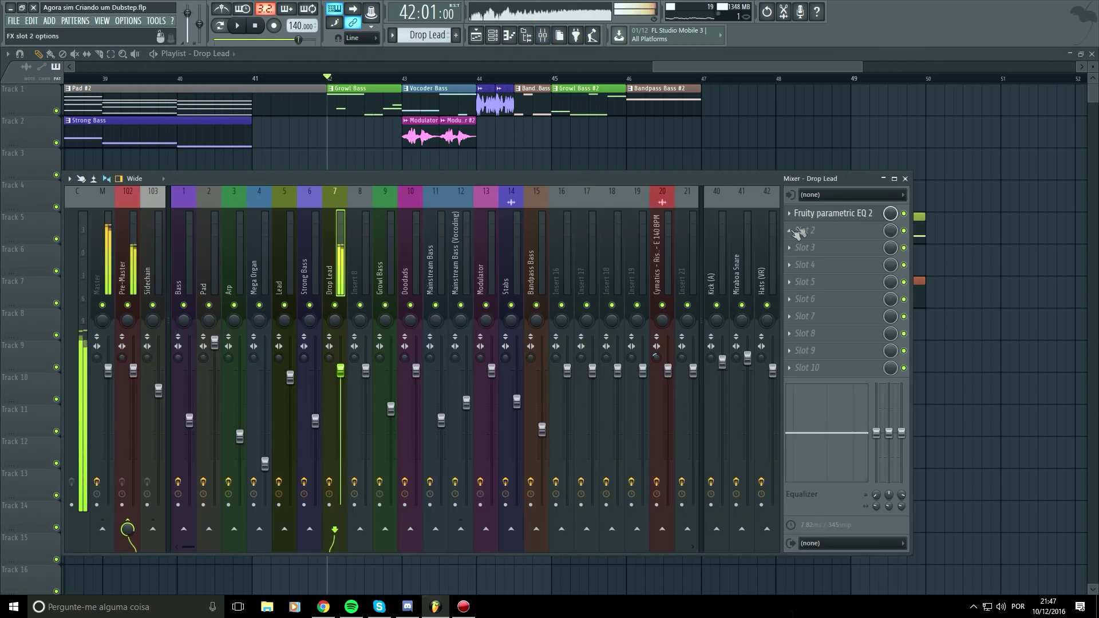
{"action": "left_click", "coordinate": [824, 213]}
{"action": "key", "text": "space"}
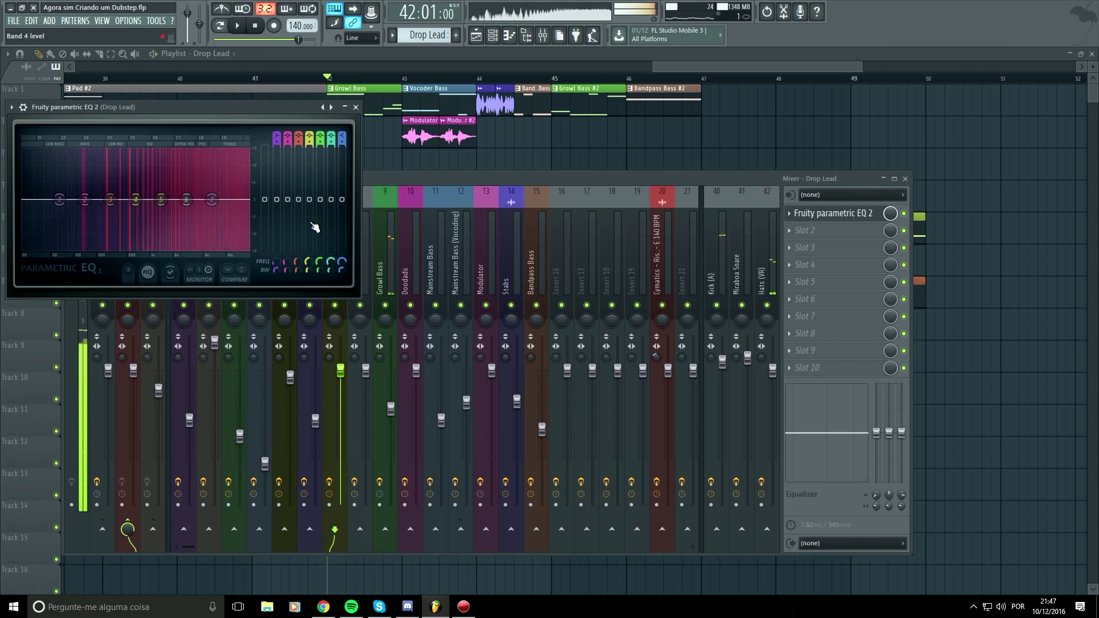
{"action": "left_click_drag", "start_coordinate": [219, 215], "coordinate": [227, 217]}
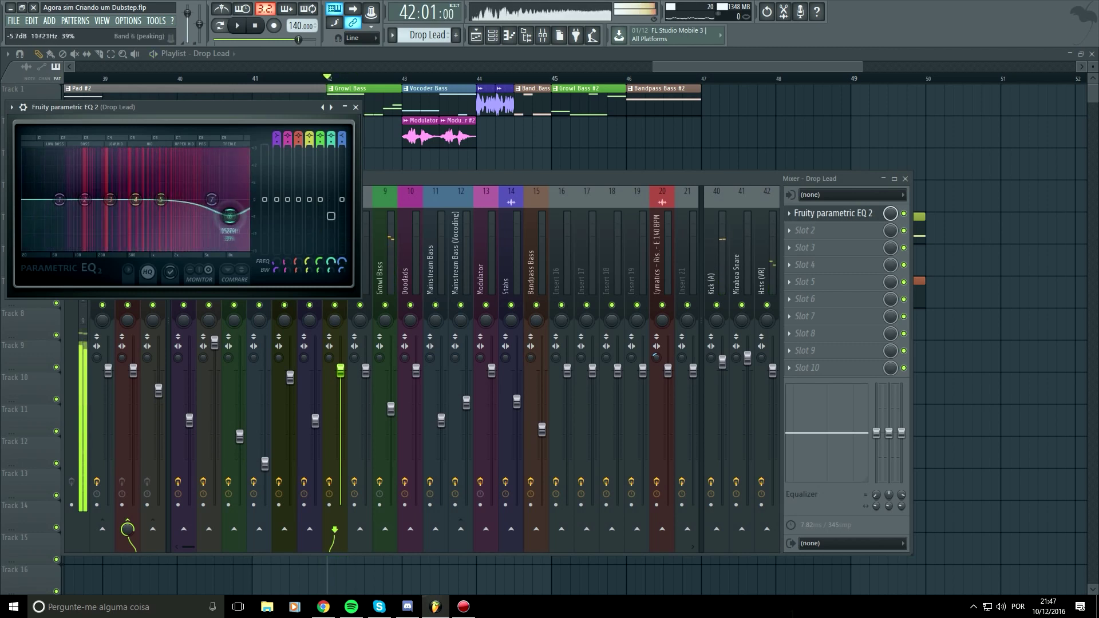
{"action": "left_click_drag", "start_coordinate": [229, 224], "coordinate": [170, 209]}
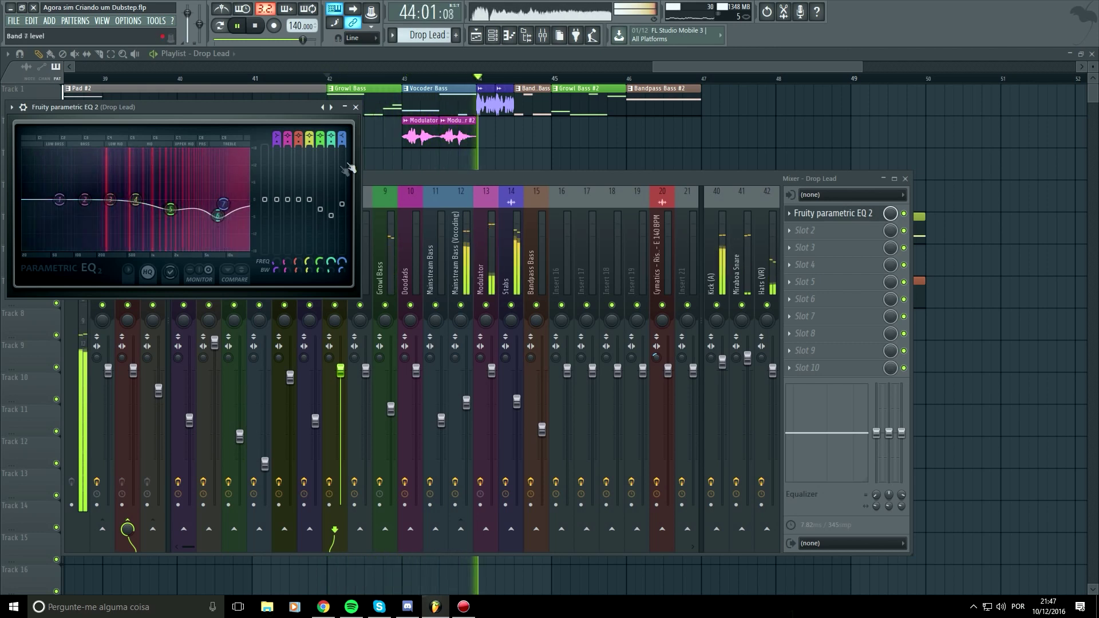
{"action": "left_click", "coordinate": [356, 107]}
{"action": "key", "text": "space"}
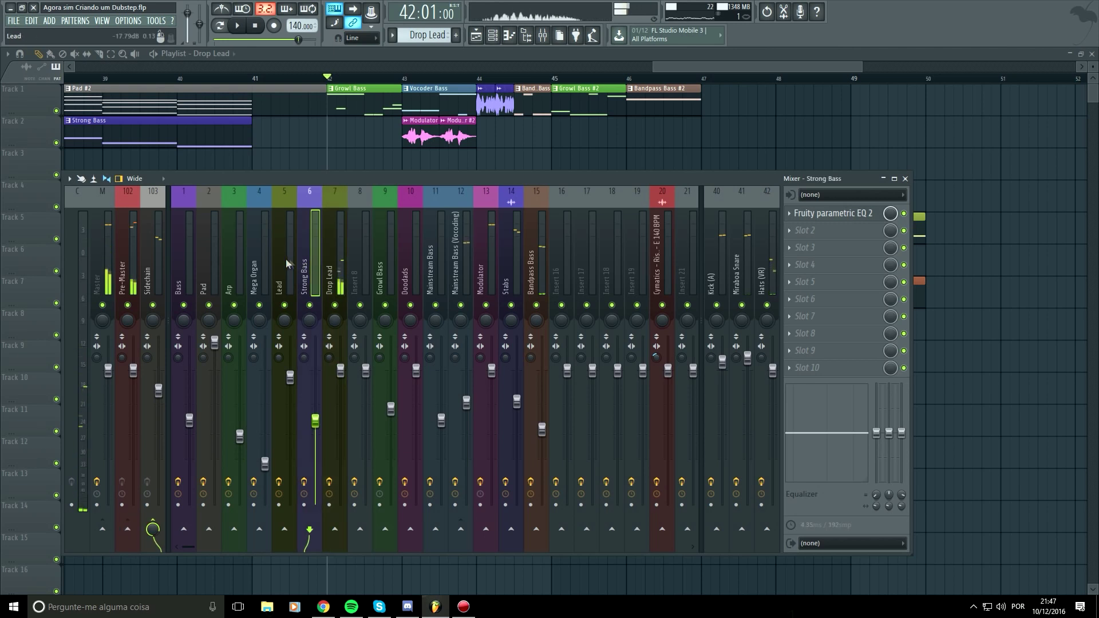
Reroute the Drop Lead mixer track from Pre-Master to the Sidechain track, checking the other tracks' routing and playing the drop.
{"action": "left_click", "coordinate": [217, 261]}
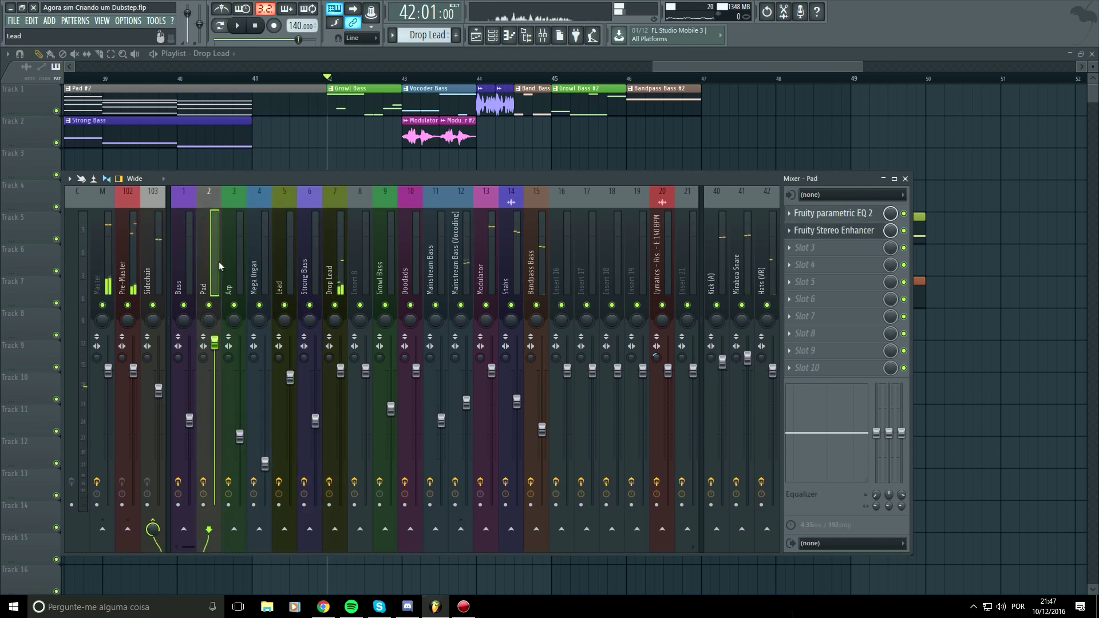
{"action": "left_click", "coordinate": [283, 263]}
{"action": "left_click", "coordinate": [330, 268]}
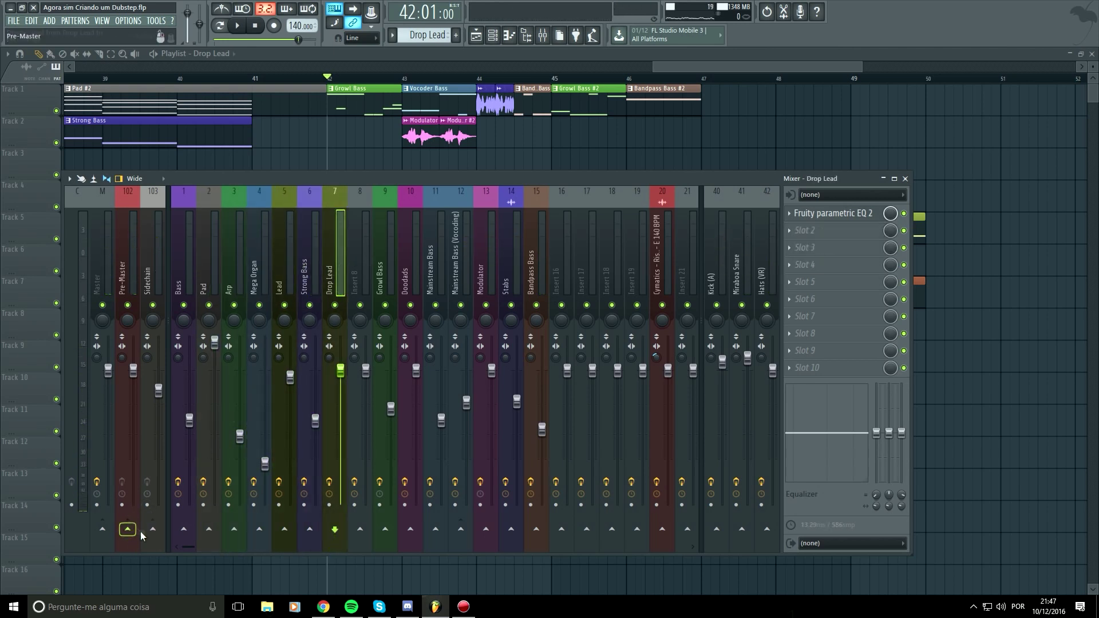
{"action": "left_click_drag", "start_coordinate": [153, 530], "coordinate": [153, 446]}
{"action": "left_click", "coordinate": [157, 274]}
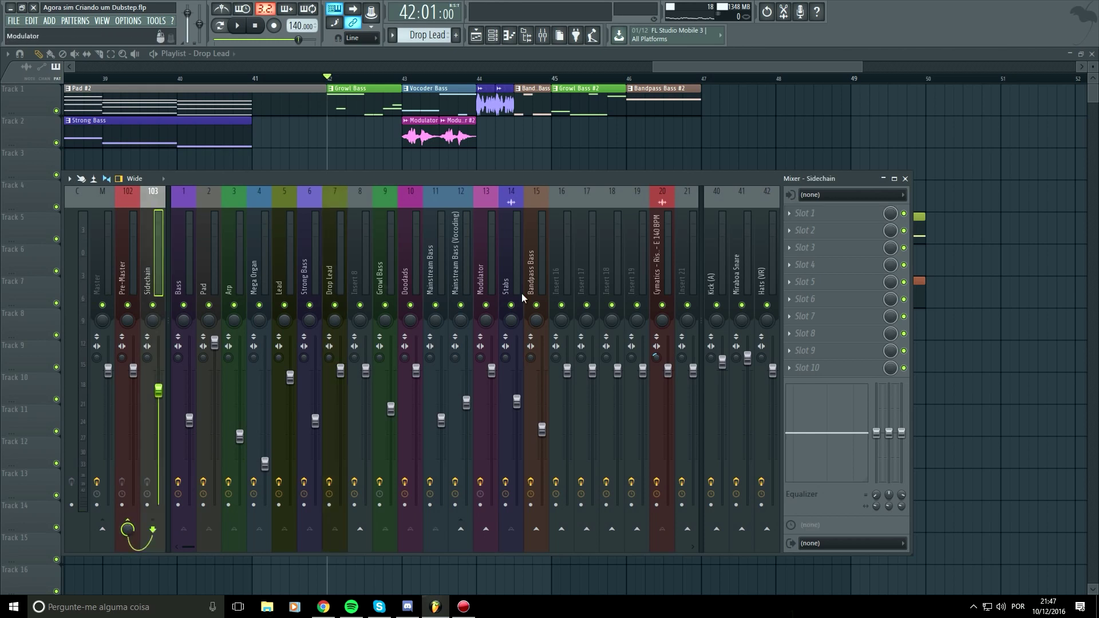
{"action": "left_click", "coordinate": [156, 267]}
{"action": "left_click", "coordinate": [134, 268]}
{"action": "left_click", "coordinate": [155, 270]}
{"action": "key", "text": "space"}
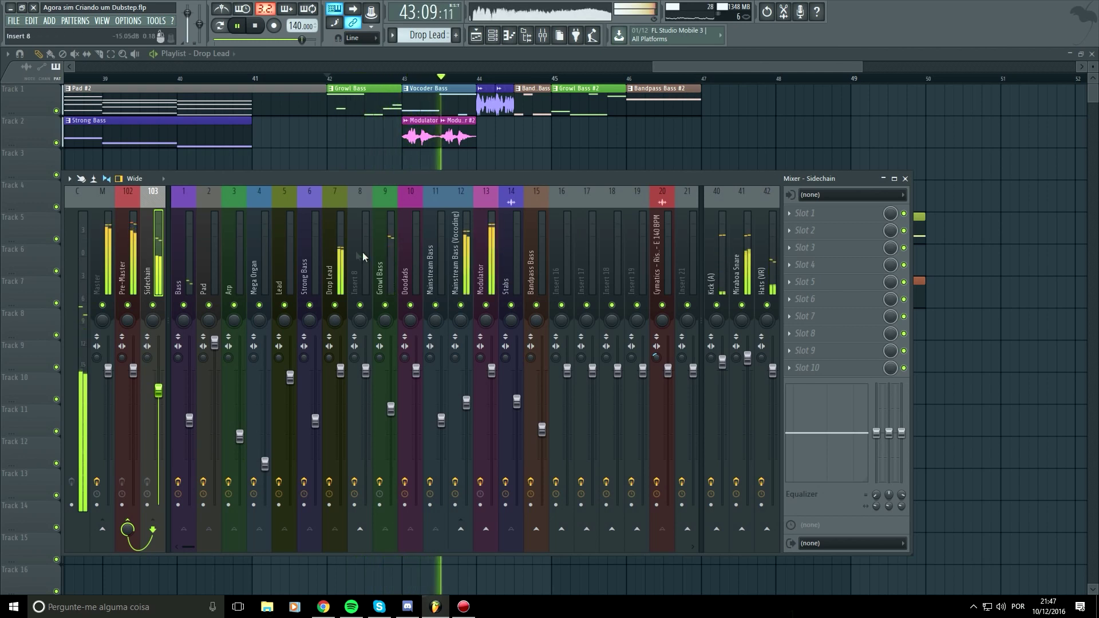
Reduce the cuts of Drop Lead's EQ bands 5 and 6 to nearly flat, and hide the EQ and mixer.
{"action": "left_click", "coordinate": [342, 372]}
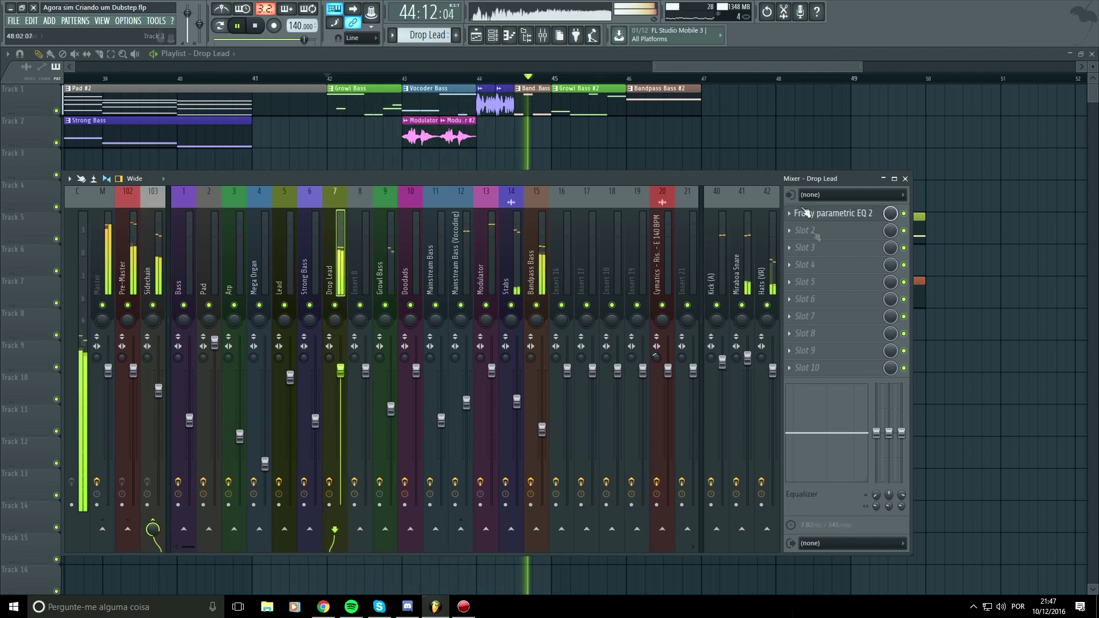
{"action": "left_click", "coordinate": [831, 215]}
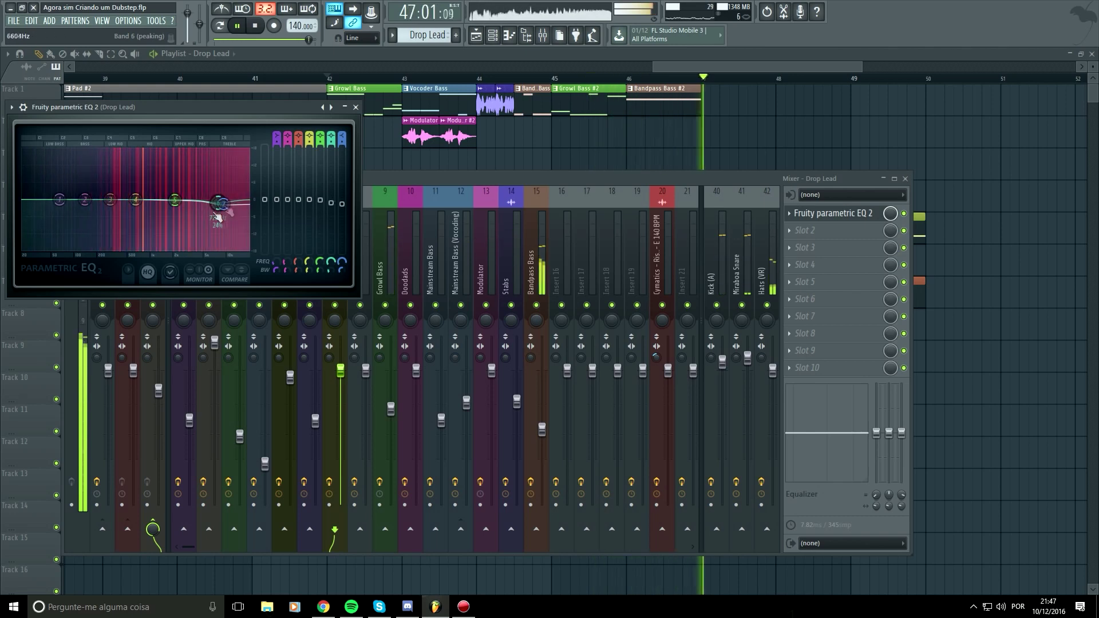
{"action": "left_click", "coordinate": [356, 109]}
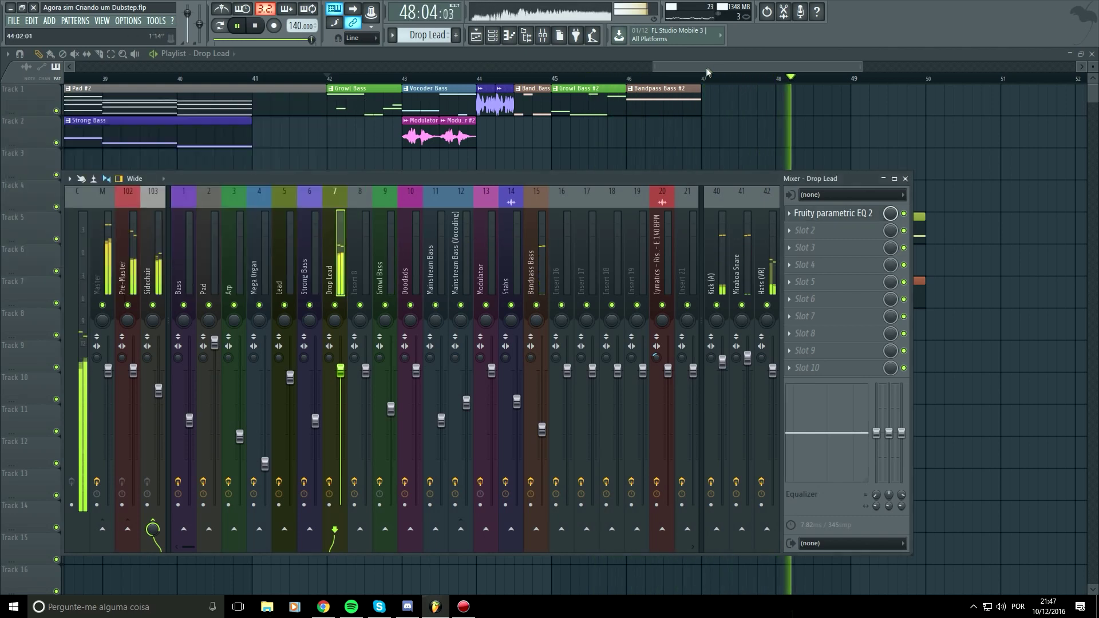
{"action": "key", "text": "F9"}
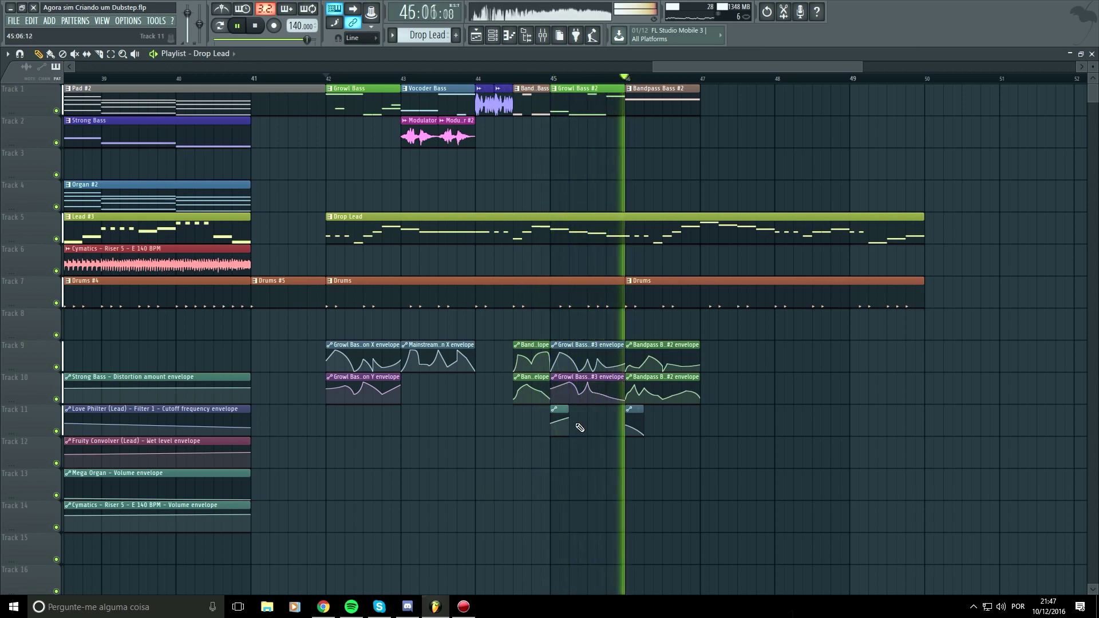
Select bar 46 in the playlist, delete the stray Drop Lead clip and audition the selected bar.
{"action": "key", "text": "space"}
{"action": "left_click", "coordinate": [628, 79]}
{"action": "key", "text": "space"}
{"action": "left_click_drag", "start_coordinate": [630, 79], "coordinate": [702, 82]}
{"action": "key", "text": "space"}
{"action": "left_click", "coordinate": [800, 439]}
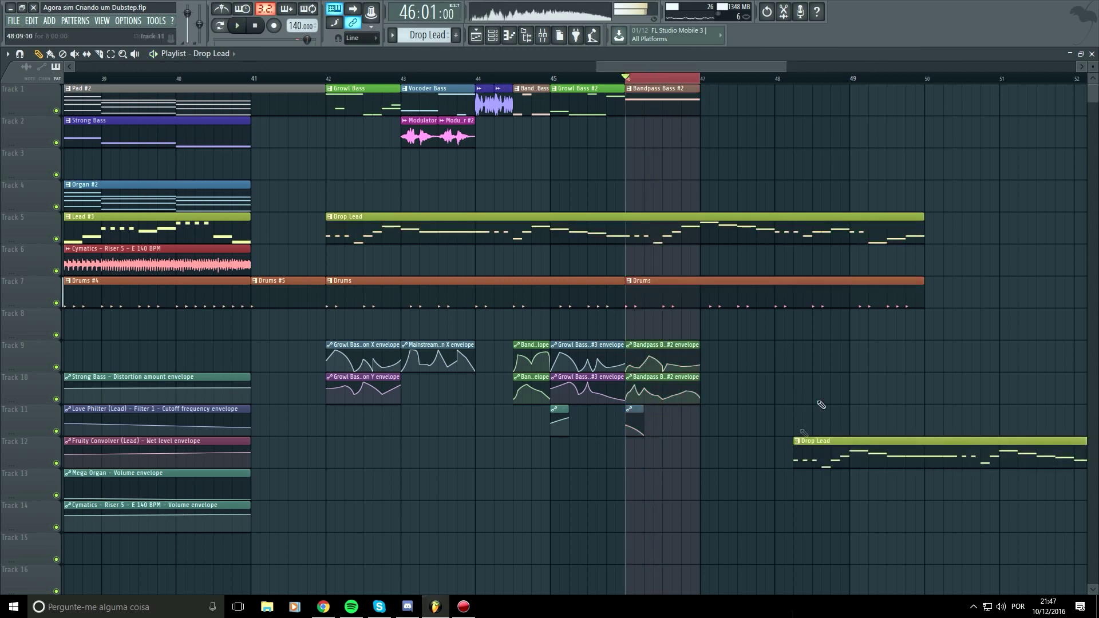
{"action": "right_click", "coordinate": [806, 448]}
{"action": "scroll", "coordinate": [810, 448], "scroll_direction": "up", "scroll_amount": 3}
{"action": "key", "text": "space"}
{"action": "key", "text": "space"}
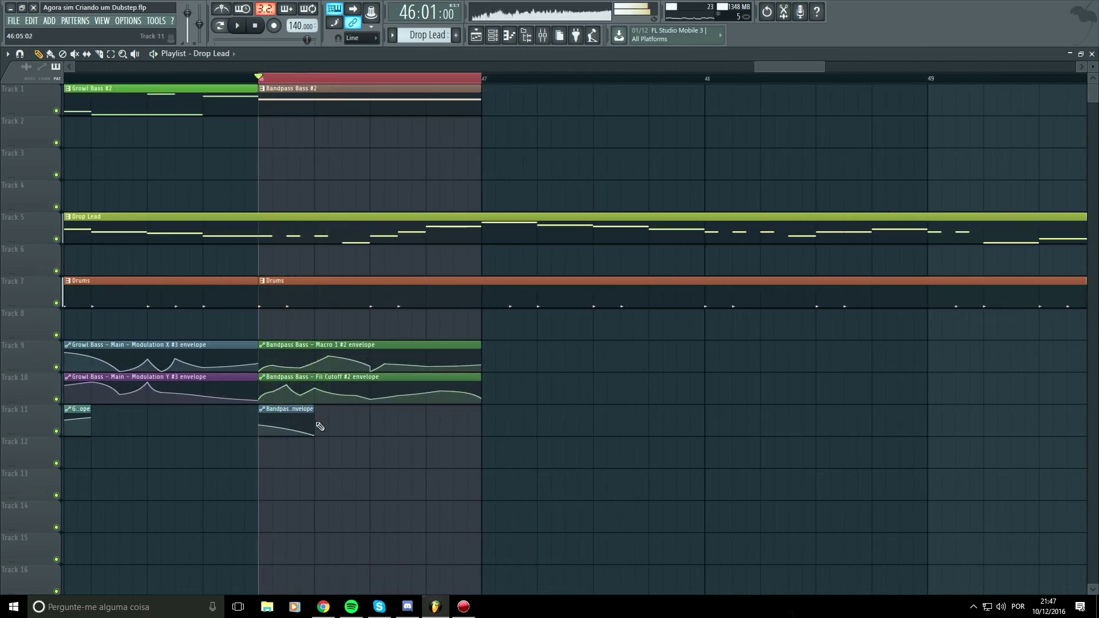
Open the Bandpass Bass channel's Serum, place its window beside the playlist clips and audition its sound.
{"action": "scroll", "coordinate": [308, 454], "scroll_direction": "up", "scroll_amount": 3}
{"action": "scroll", "coordinate": [307, 457], "scroll_direction": "down", "scroll_amount": 1}
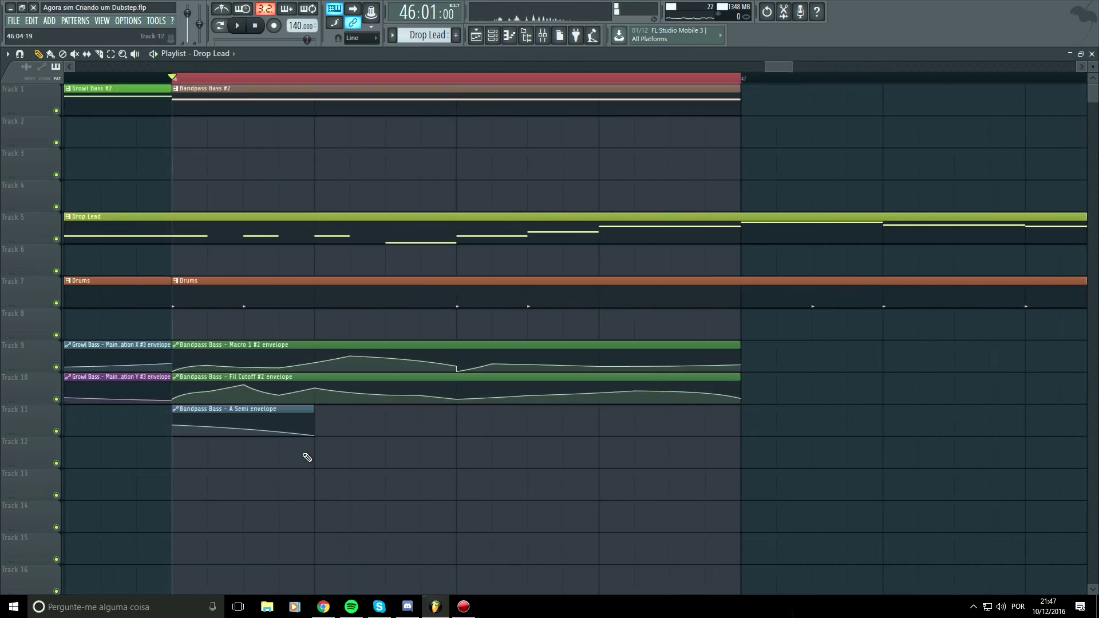
{"action": "left_click", "coordinate": [493, 36]}
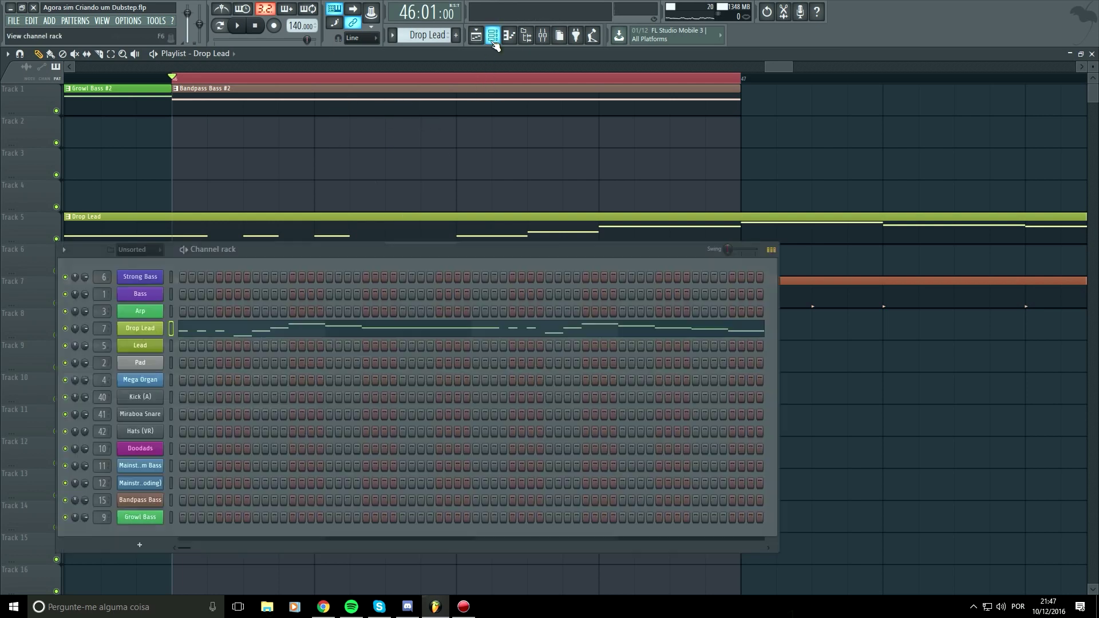
{"action": "left_click", "coordinate": [155, 502]}
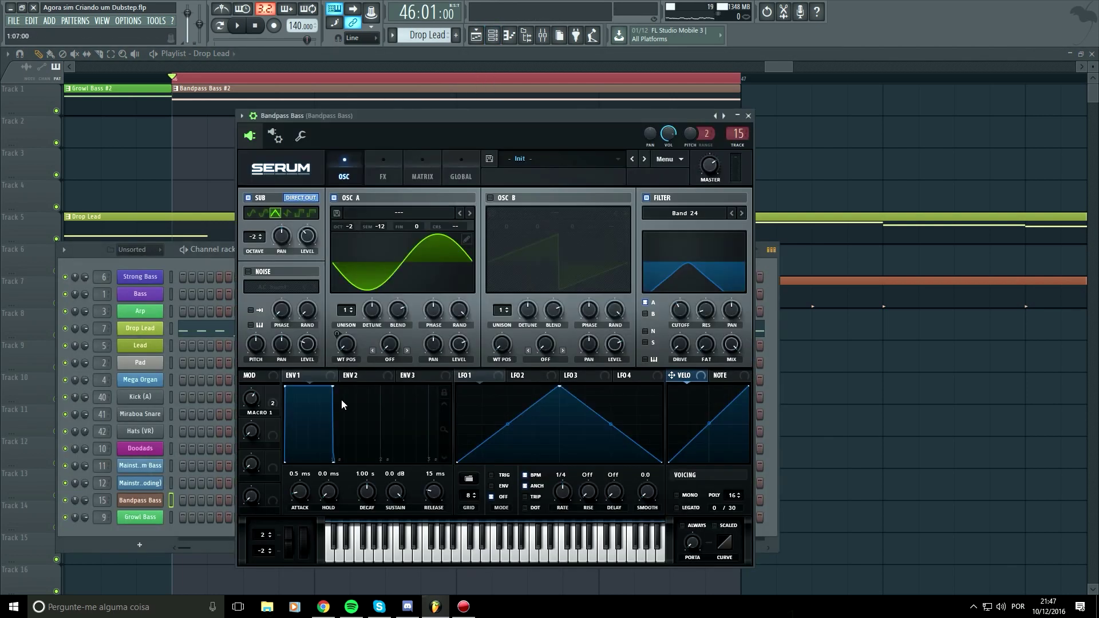
{"action": "left_click_drag", "start_coordinate": [539, 119], "coordinate": [799, 117]}
{"action": "key", "text": "z"}
{"action": "key", "text": "space"}
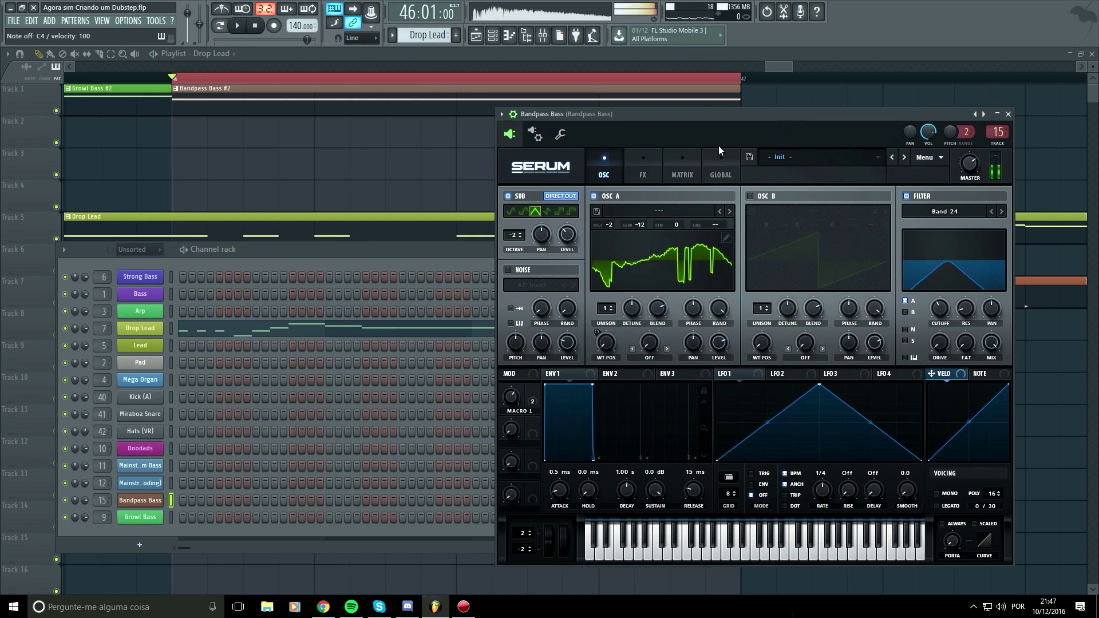
{"action": "key", "text": "space"}
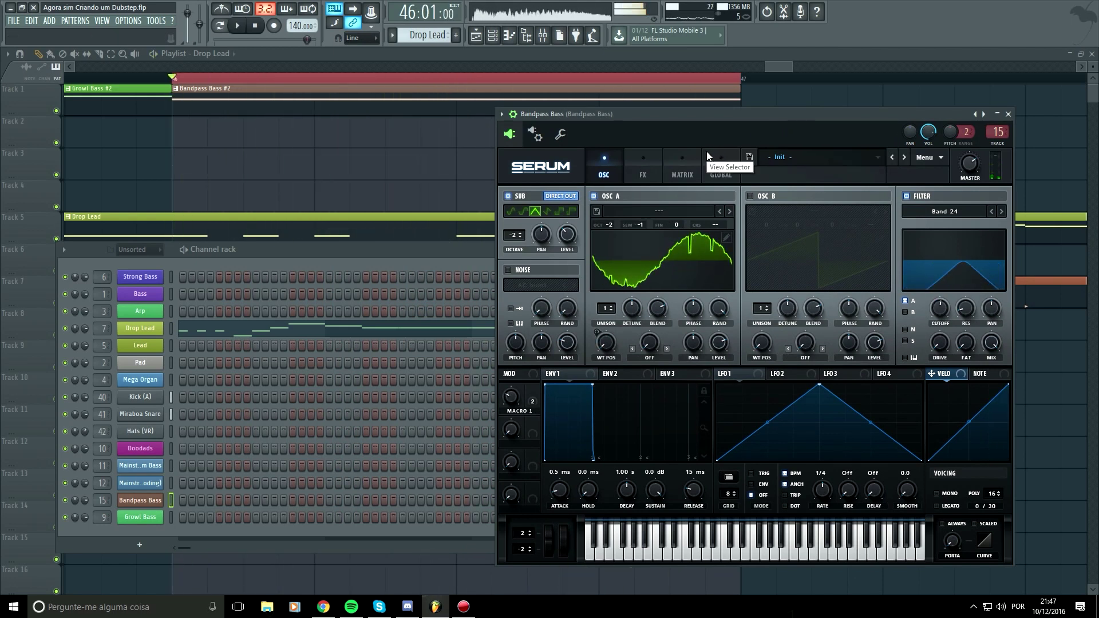
Examine the Bandpass Bass automation clips, Serum's Macro 1 modulation targets and its effects page during playback.
{"action": "left_click_drag", "start_coordinate": [348, 252], "coordinate": [383, 554]}
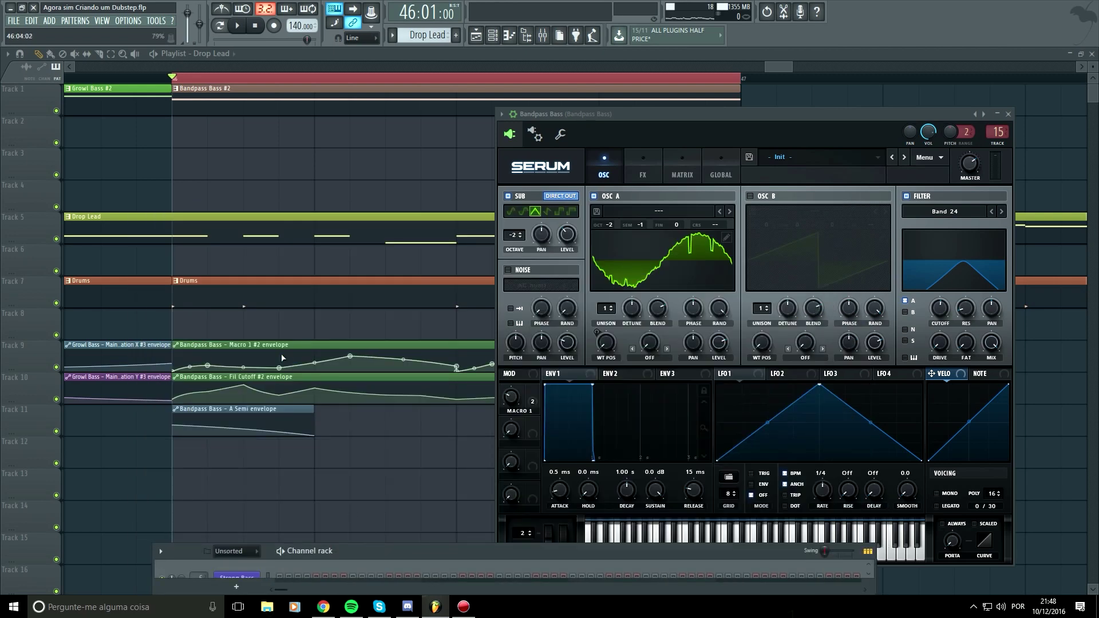
{"action": "left_click", "coordinate": [533, 398]}
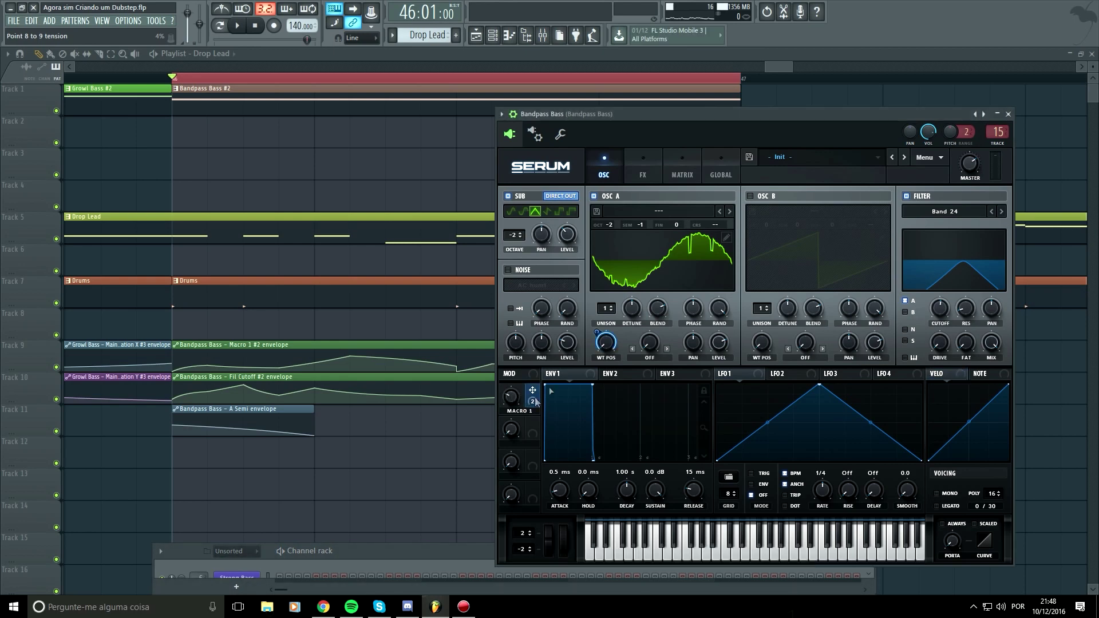
{"action": "left_click", "coordinate": [642, 172]}
{"action": "left_click", "coordinate": [605, 173]}
{"action": "key", "text": "space"}
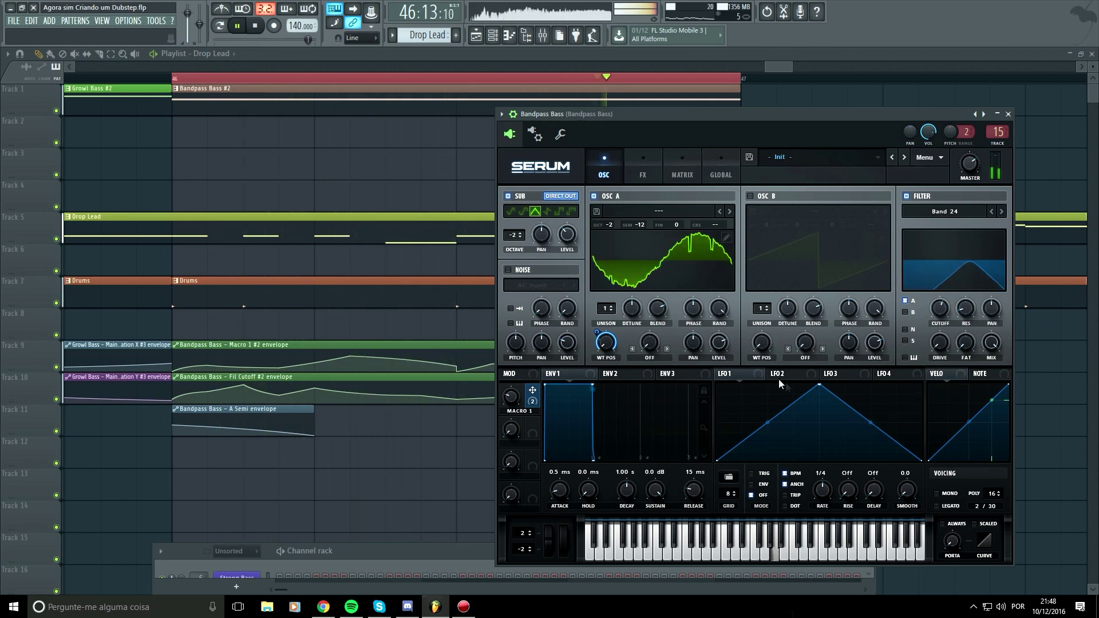
Select the second half of bar 46 in the playlist, from 46:09 to the start of bar 47, and audition it.
{"action": "left_click", "coordinate": [773, 70]}
{"action": "scroll", "coordinate": [648, 242], "scroll_direction": "down", "scroll_amount": 2}
{"action": "key", "text": "space"}
{"action": "key", "text": "space"}
{"action": "scroll", "coordinate": [618, 232], "scroll_direction": "down", "scroll_amount": 2}
{"action": "scroll", "coordinate": [622, 241], "scroll_direction": "up", "scroll_amount": 2}
{"action": "scroll", "coordinate": [617, 206], "scroll_direction": "down", "scroll_amount": 3}
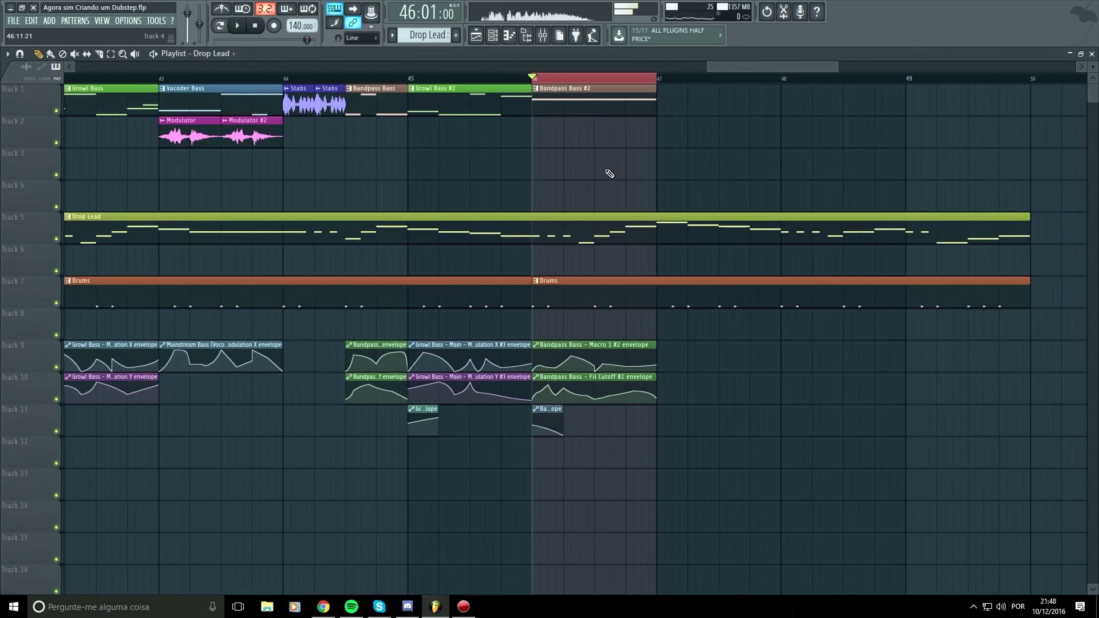
{"action": "left_click_drag", "start_coordinate": [600, 79], "coordinate": [643, 83]}
{"action": "key", "text": "space"}
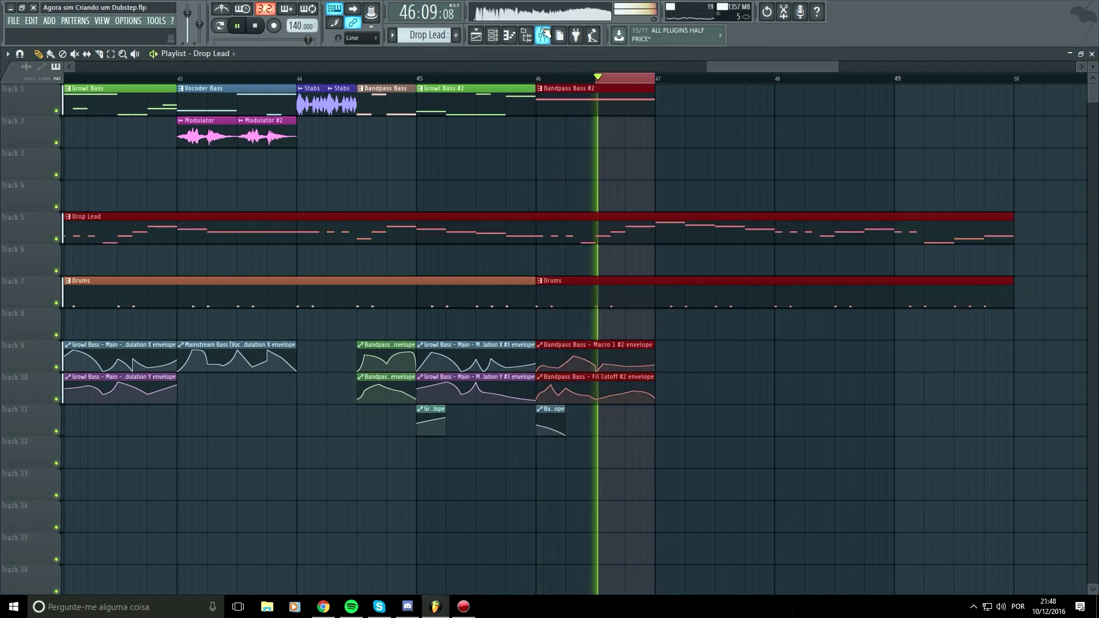
{"action": "key", "text": "space"}
Create an automation clip for the Pre amp of the Fruity WaveShaper in the Bandpass Bass track's fifth slot.
{"action": "left_click", "coordinate": [543, 35]}
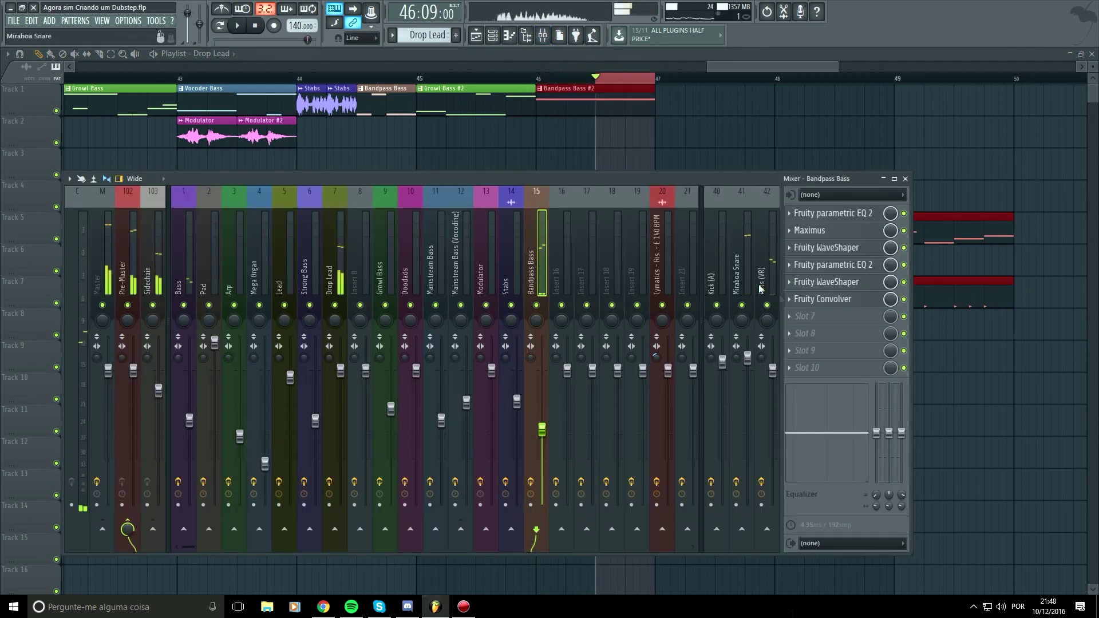
{"action": "left_click", "coordinate": [851, 284]}
{"action": "right_click", "coordinate": [173, 345]}
{"action": "left_click", "coordinate": [223, 418]}
Shape the Pre amp automation as a rising ramp and copy its 50% starting value to the end point at 47:01:00.
{"action": "left_click", "coordinate": [655, 137]}
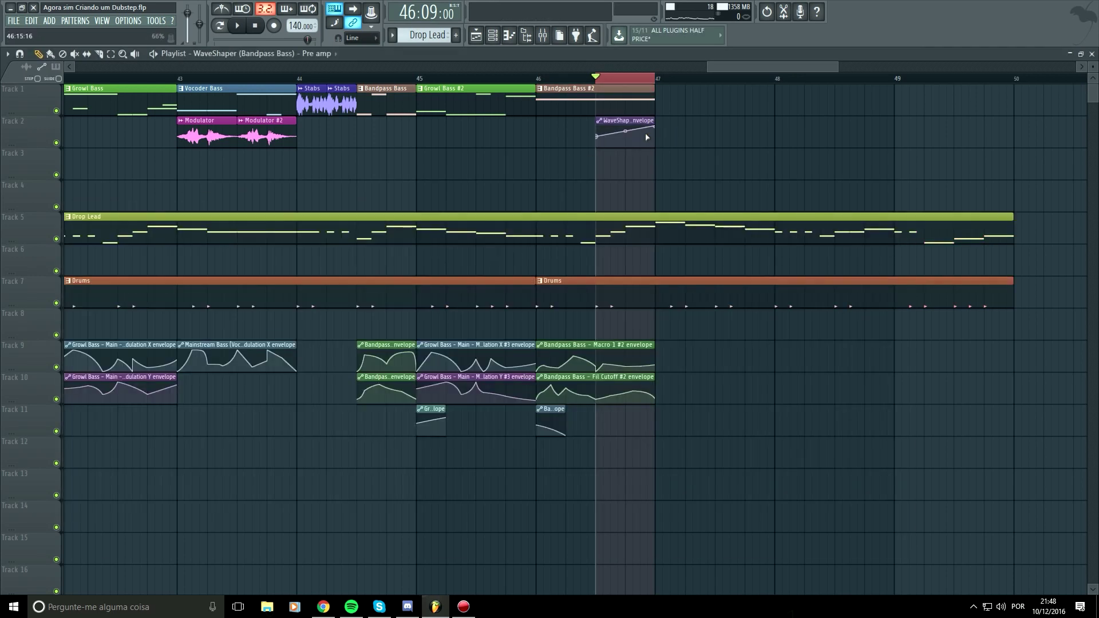
{"action": "right_click", "coordinate": [598, 137]}
{"action": "left_click", "coordinate": [623, 320]}
{"action": "right_click", "coordinate": [656, 139]}
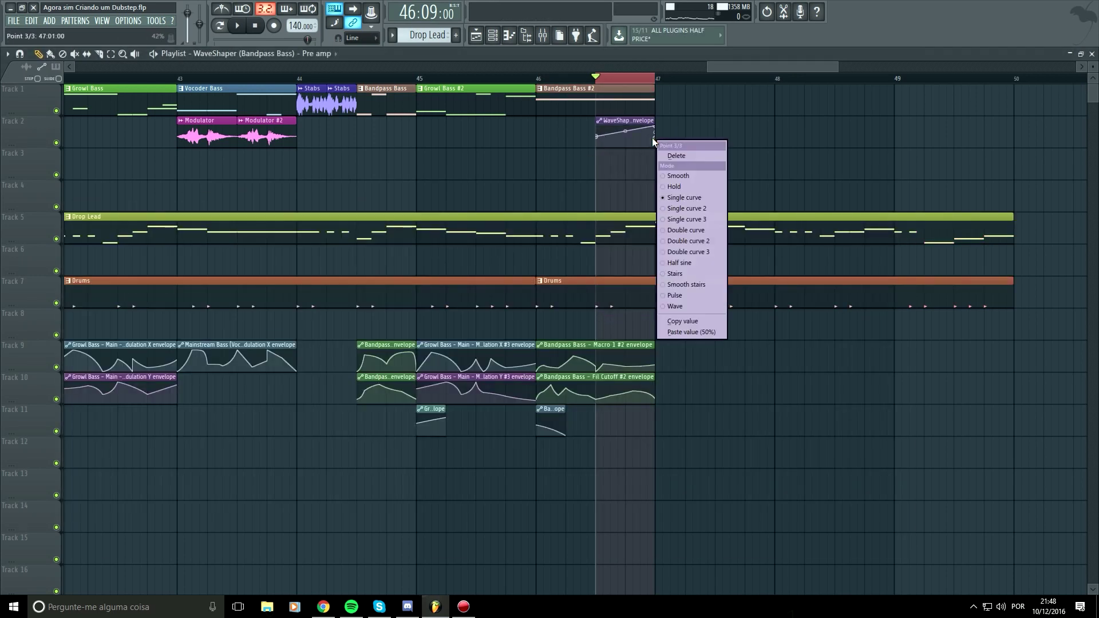
{"action": "left_click", "coordinate": [682, 331]}
Audition the WaveShaper automation, move its clip down to Track 11 and replay the drop from bar 46.
{"action": "key", "text": "space"}
{"action": "key", "text": "space"}
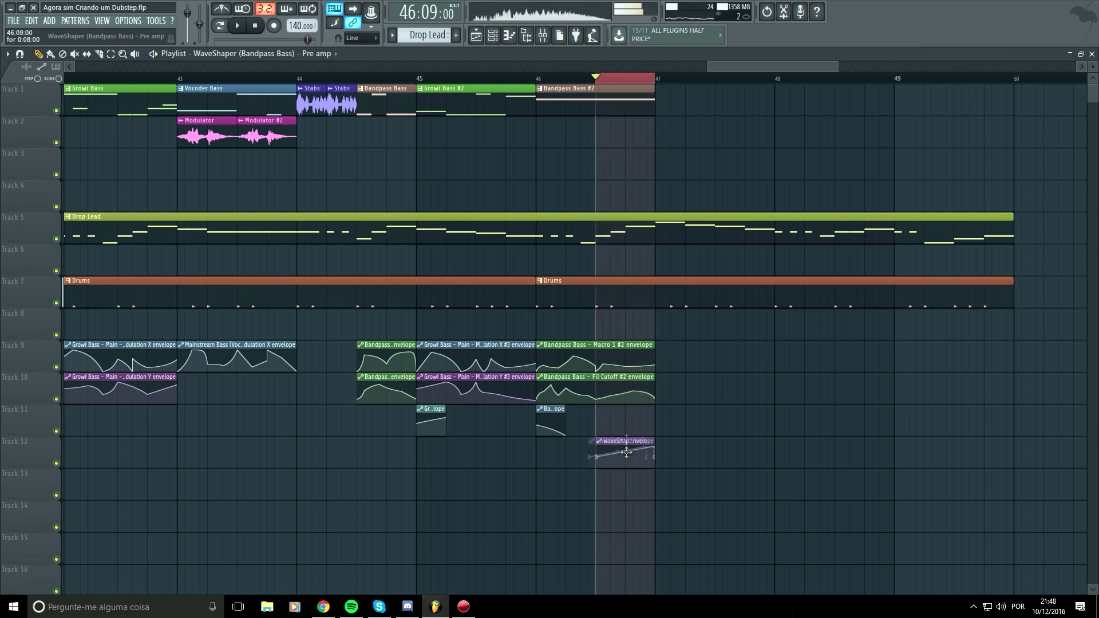
{"action": "double_click", "coordinate": [538, 79]}
{"action": "key", "text": "space"}
{"action": "scroll", "coordinate": [679, 290], "scroll_direction": "down", "scroll_amount": 4}
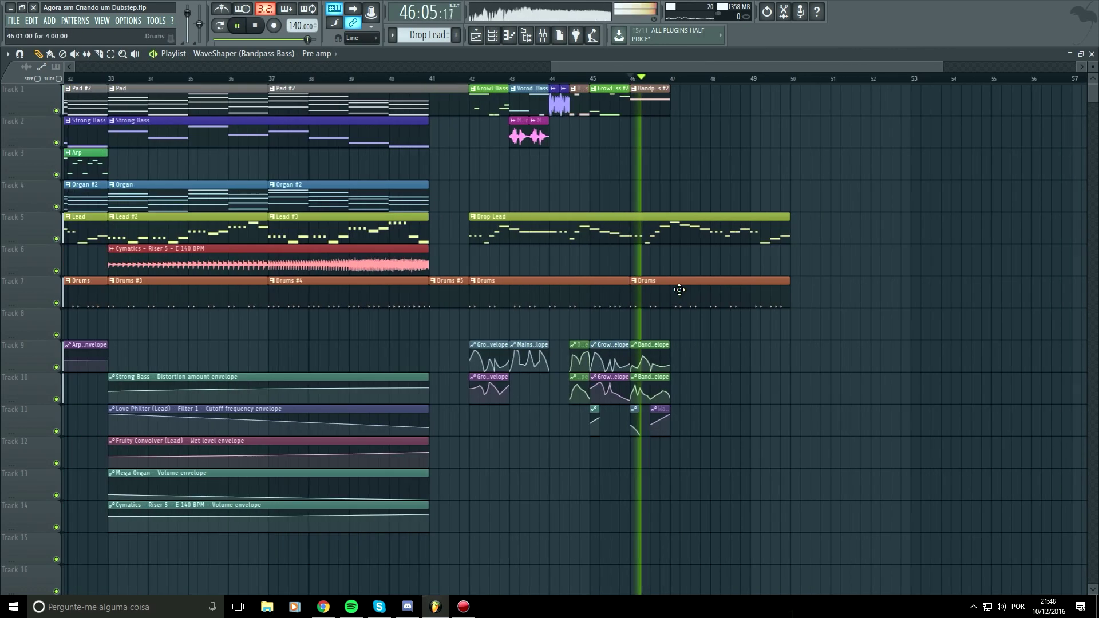
{"action": "key", "text": "space"}
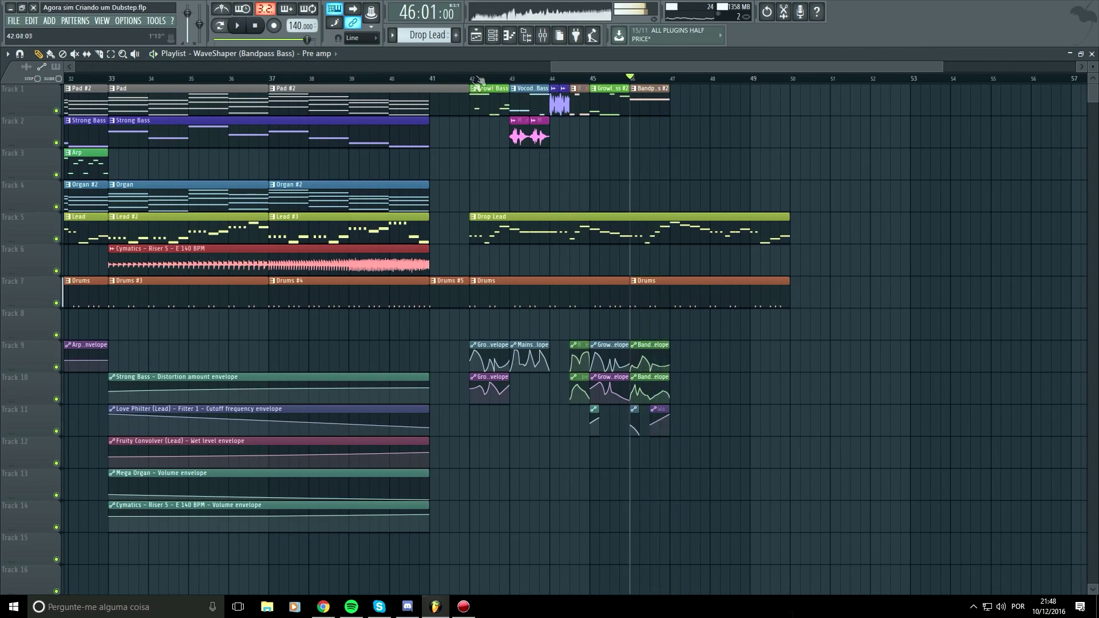
Audition the drop from bar 42 and select the Drop Lead track in the mixer.
{"action": "key", "text": "space"}
{"action": "scroll", "coordinate": [699, 169], "scroll_direction": "down", "scroll_amount": 3}
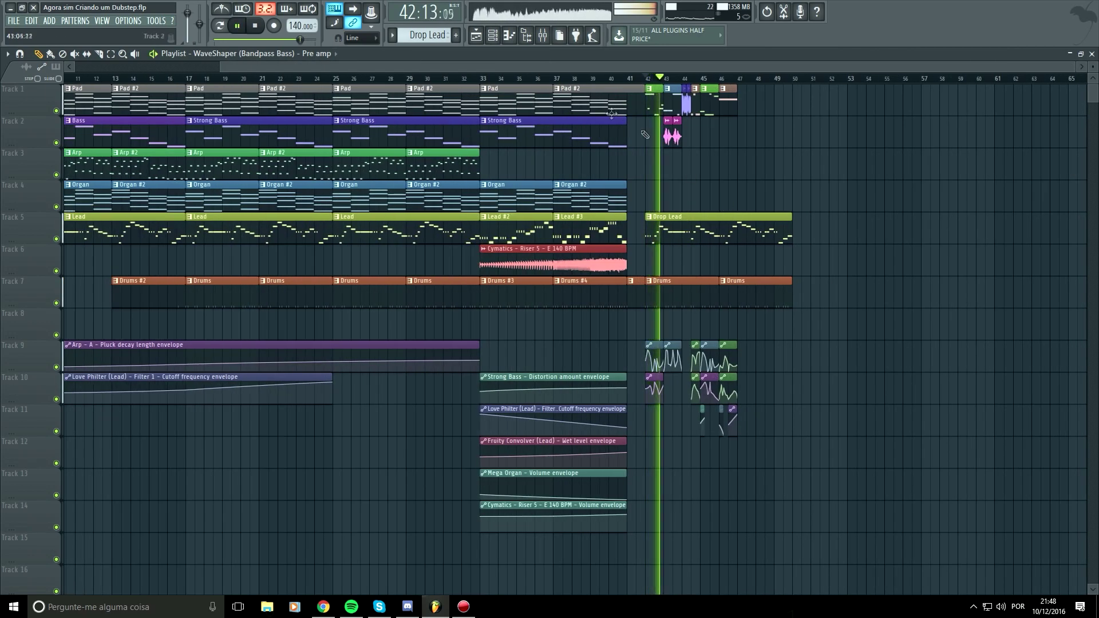
{"action": "left_click", "coordinate": [542, 35]}
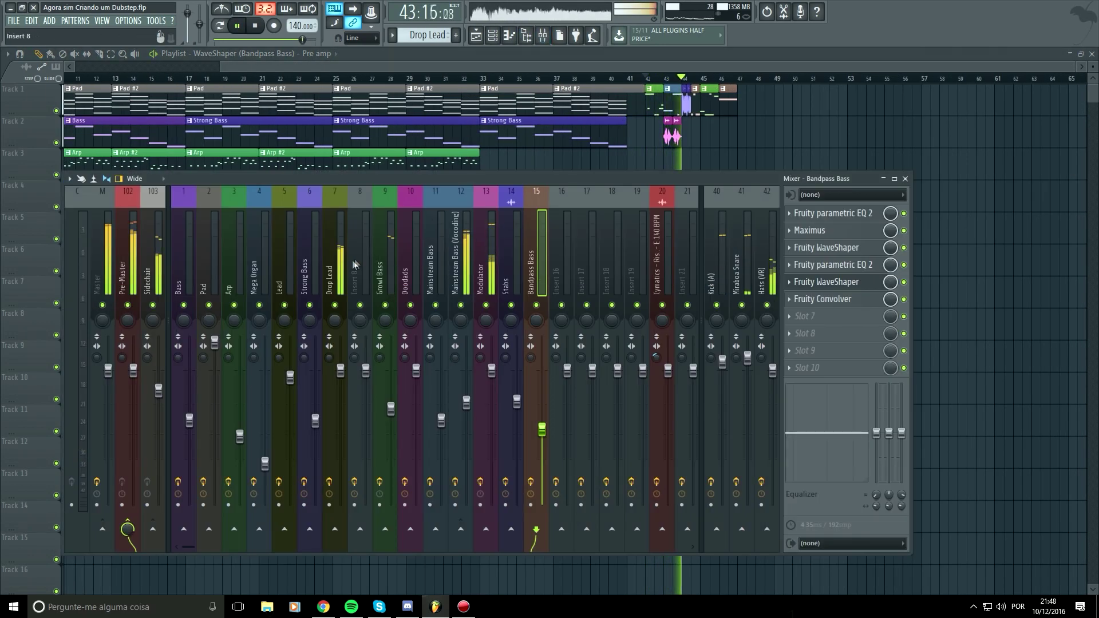
{"action": "left_click", "coordinate": [343, 280]}
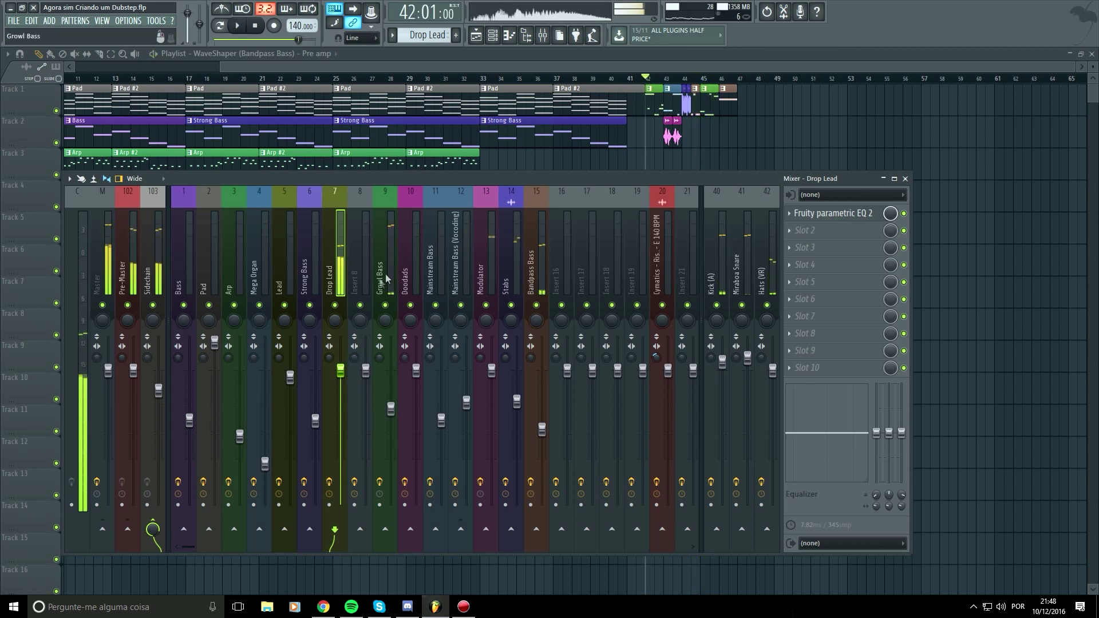
Filter the channel rack to Unsorted, open the Drop Lead synth and show the Reverb effect of its first layer.
{"action": "left_click", "coordinate": [498, 35]}
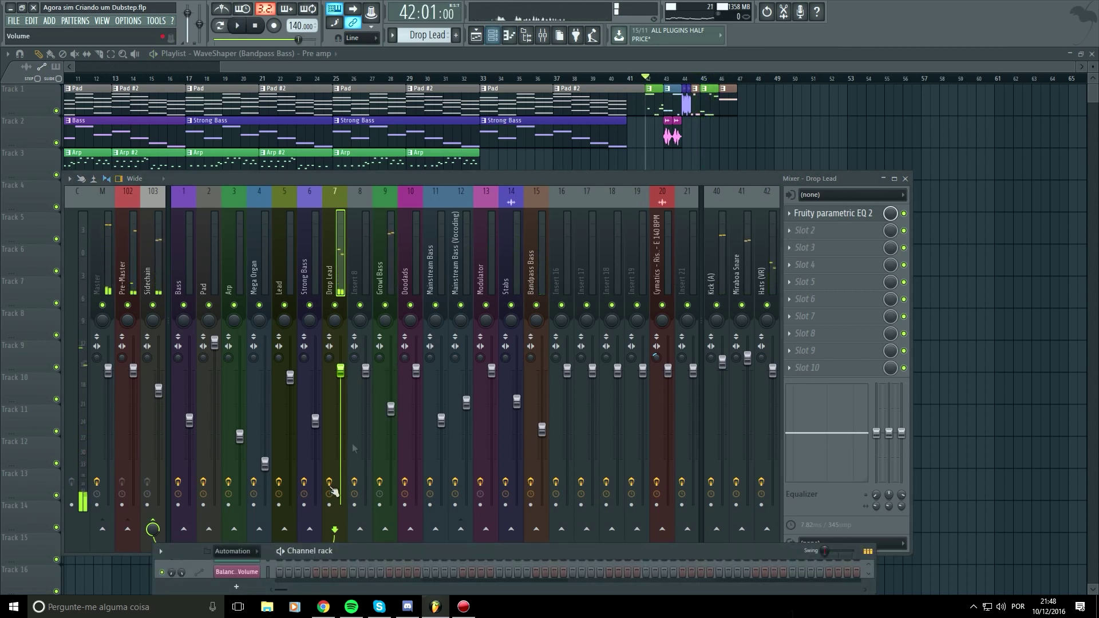
{"action": "left_click_drag", "start_coordinate": [338, 550], "coordinate": [395, 244]}
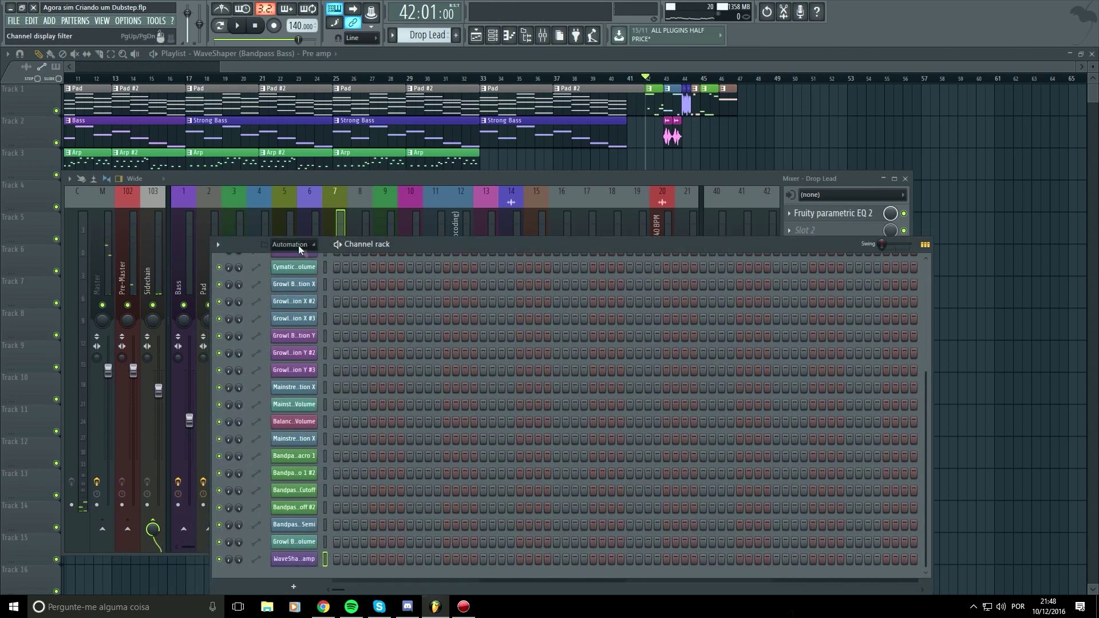
{"action": "left_click", "coordinate": [302, 295]}
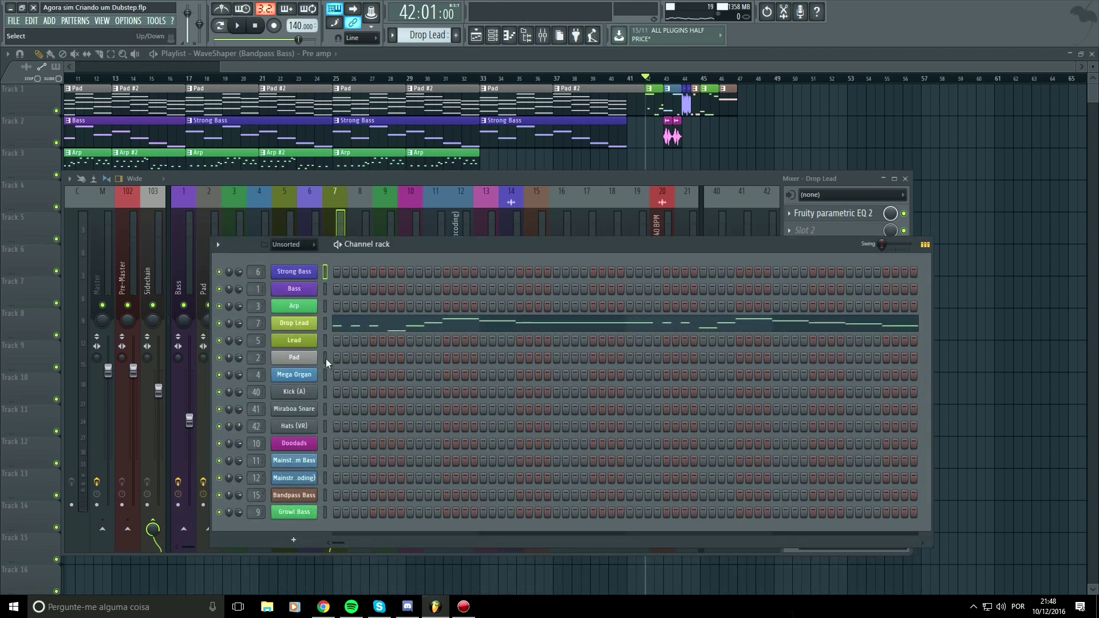
{"action": "left_click", "coordinate": [308, 322]}
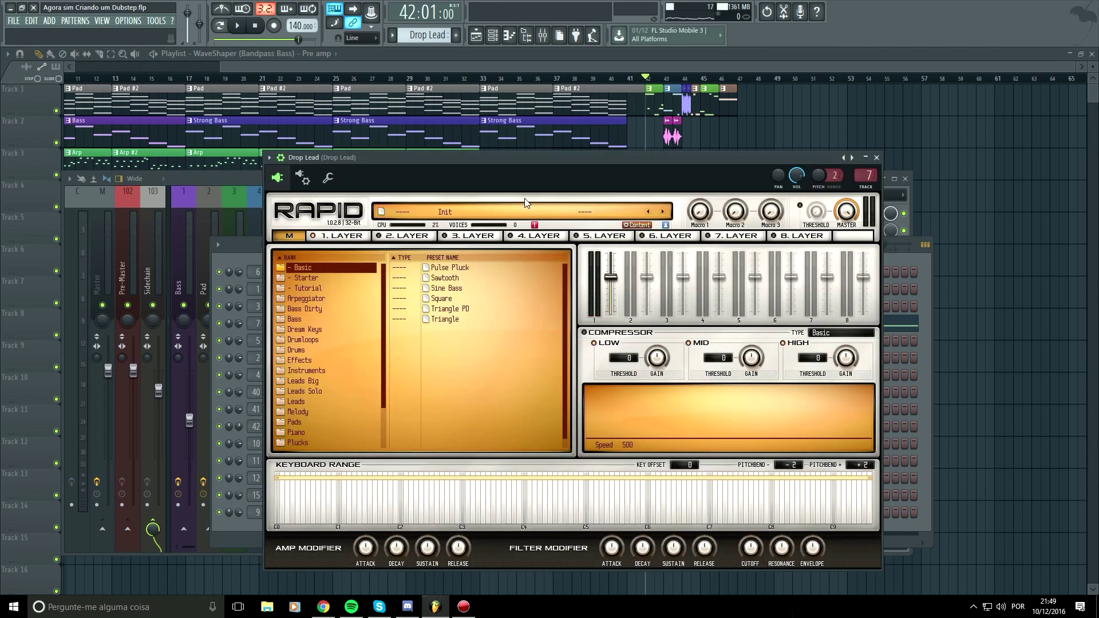
{"action": "left_click", "coordinate": [355, 236]}
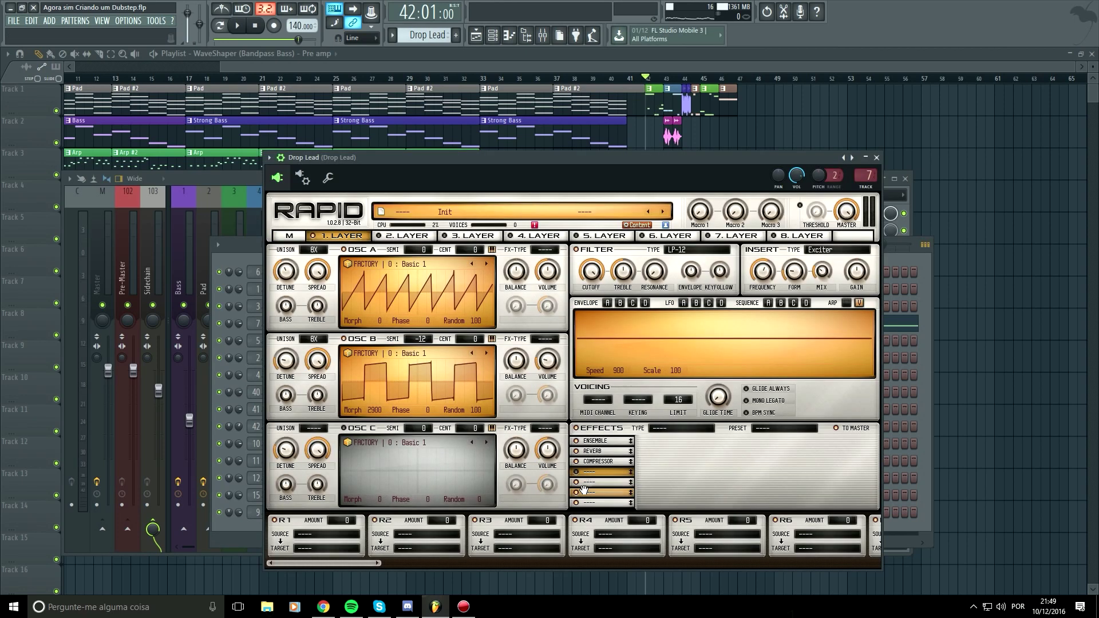
{"action": "left_click", "coordinate": [594, 451]}
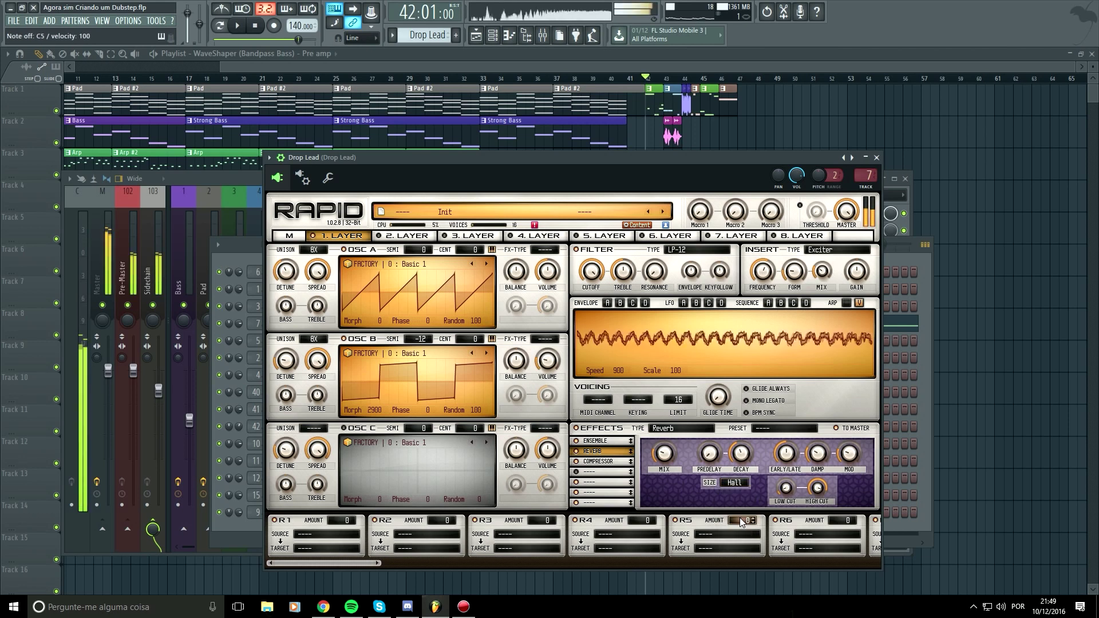
Close the Drop Lead synth, go back to the playlist and audition the drop from bar 42.
{"action": "key", "text": "space"}
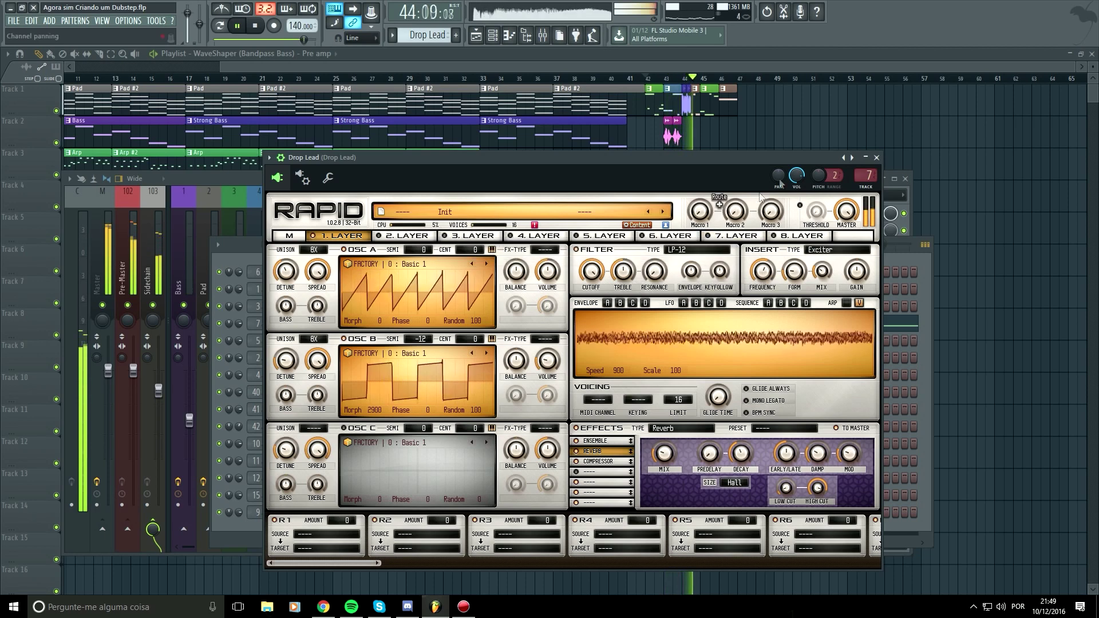
{"action": "left_click", "coordinate": [877, 157]}
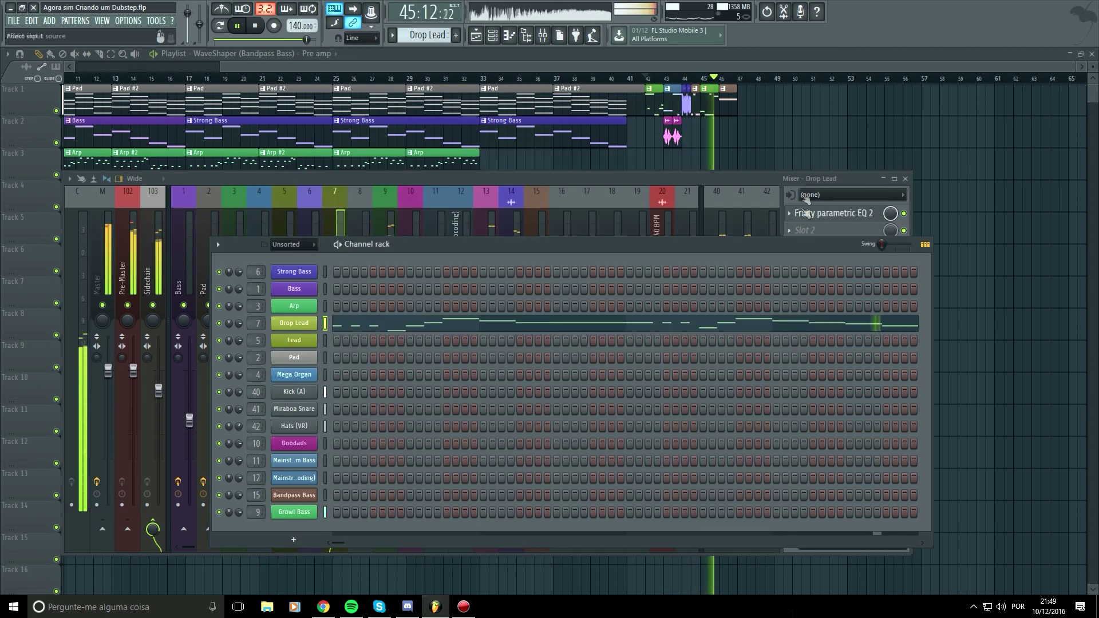
{"action": "left_click", "coordinate": [701, 63]}
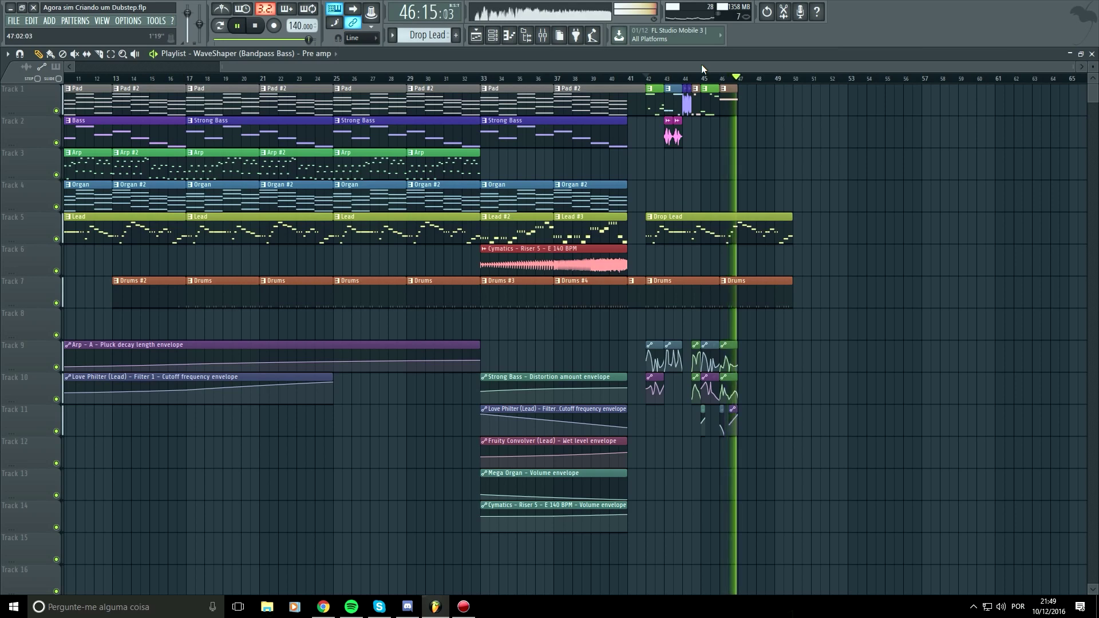
{"action": "key", "text": "space"}
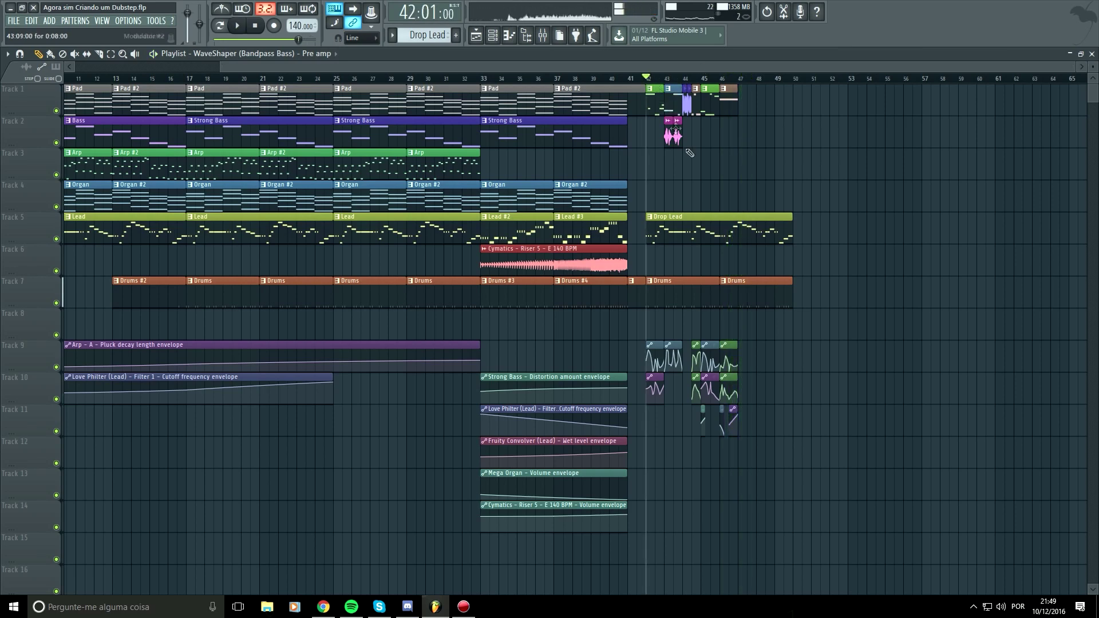
{"action": "scroll", "coordinate": [655, 93], "scroll_direction": "up", "scroll_amount": 5}
{"action": "key", "text": "space"}
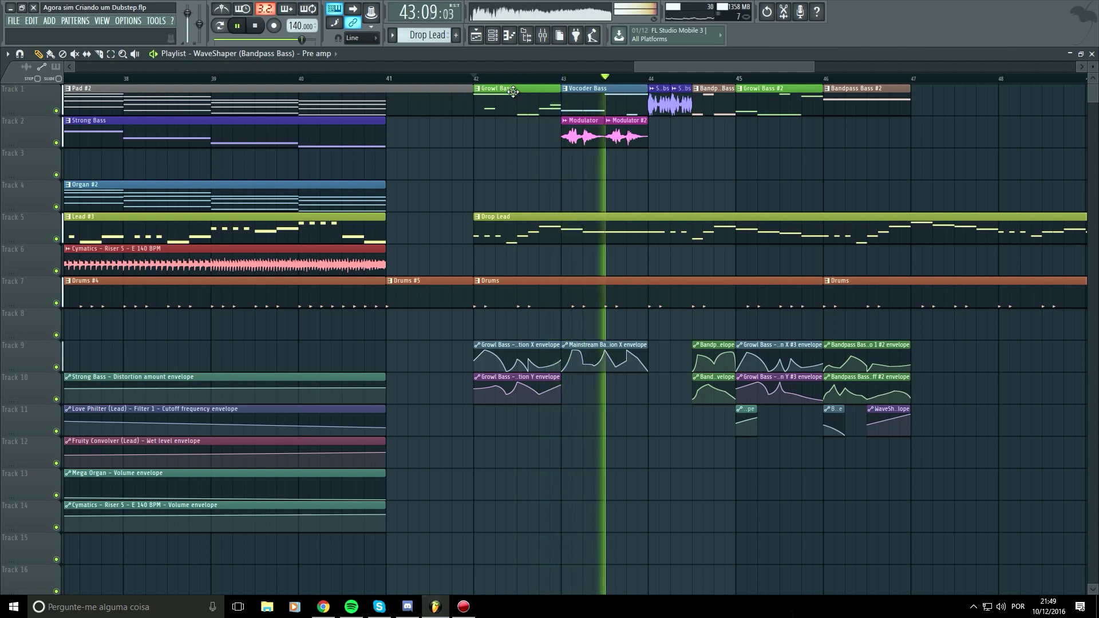
{"action": "key", "text": "space"}
Duplicate all notes of the Drop Lead pattern one octave higher and play them with the drop.
{"action": "double_click", "coordinate": [597, 234]}
{"action": "left_click_drag", "start_coordinate": [714, 160], "coordinate": [54, 408]}
{"action": "left_click_drag", "start_coordinate": [836, 89], "coordinate": [12, 422]}
{"action": "key", "text": "ctrl+c"}
{"action": "key", "text": "ctrl+v"}
{"action": "key", "text": "ctrl+Up"}
{"action": "key", "text": "space"}
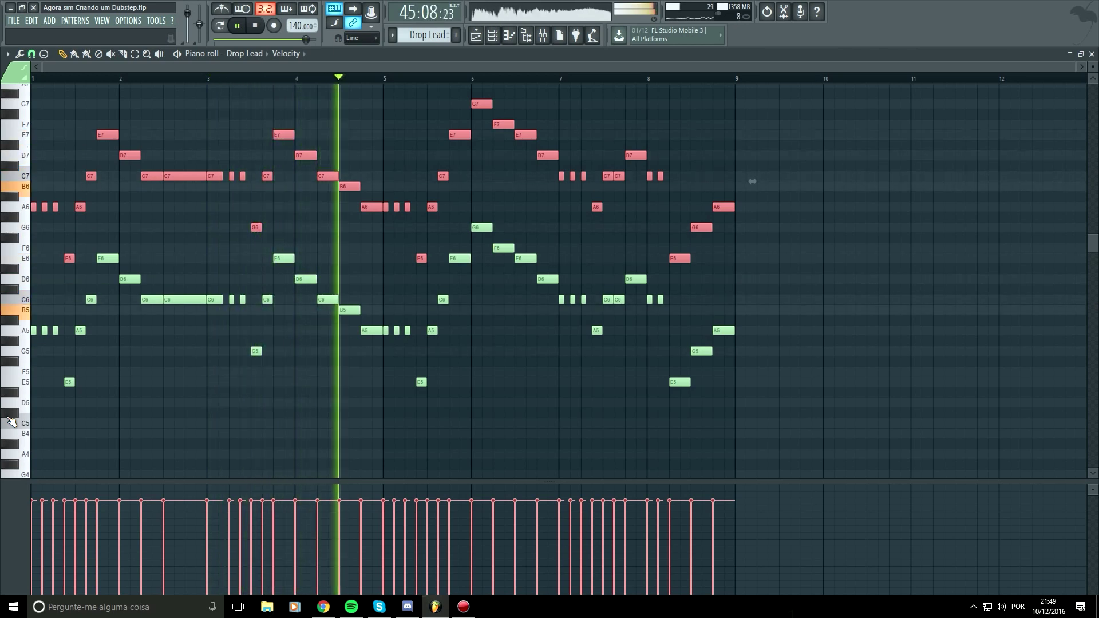
Lower the velocity of the octave-up Drop Lead notes slightly below the originals and deselect them.
{"action": "key", "text": "space"}
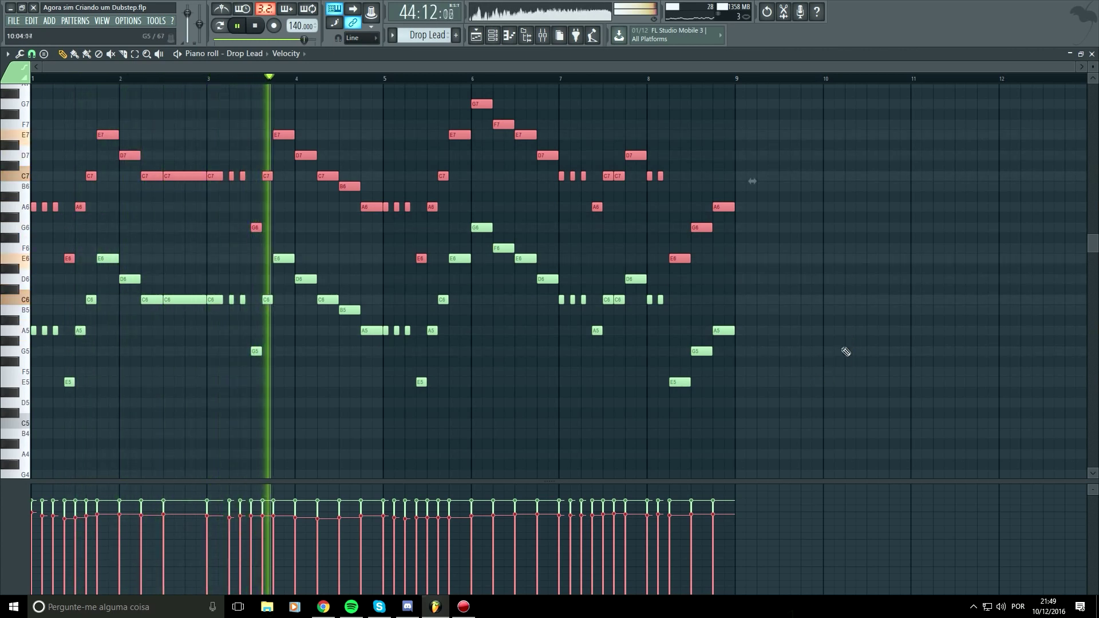
{"action": "left_click", "coordinate": [827, 373]}
{"action": "right_click", "coordinate": [828, 373]}
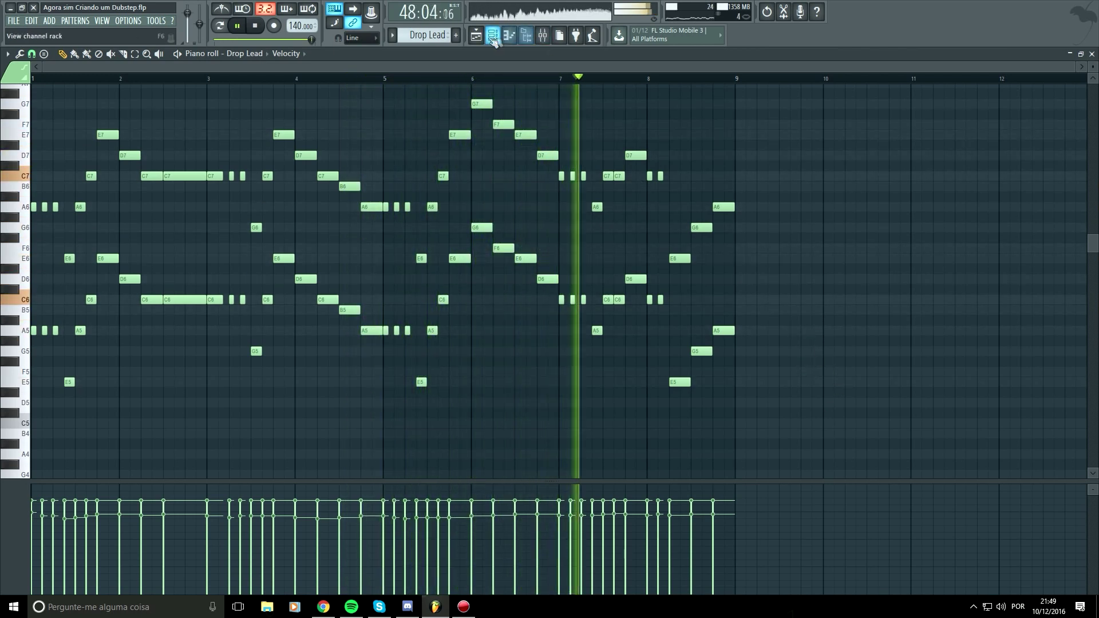
Return to the playlist and audition the octave-doubled Drop Lead from bar 42.
{"action": "key", "text": "F5"}
{"action": "scroll", "coordinate": [859, 450], "scroll_direction": "up", "scroll_amount": 4}
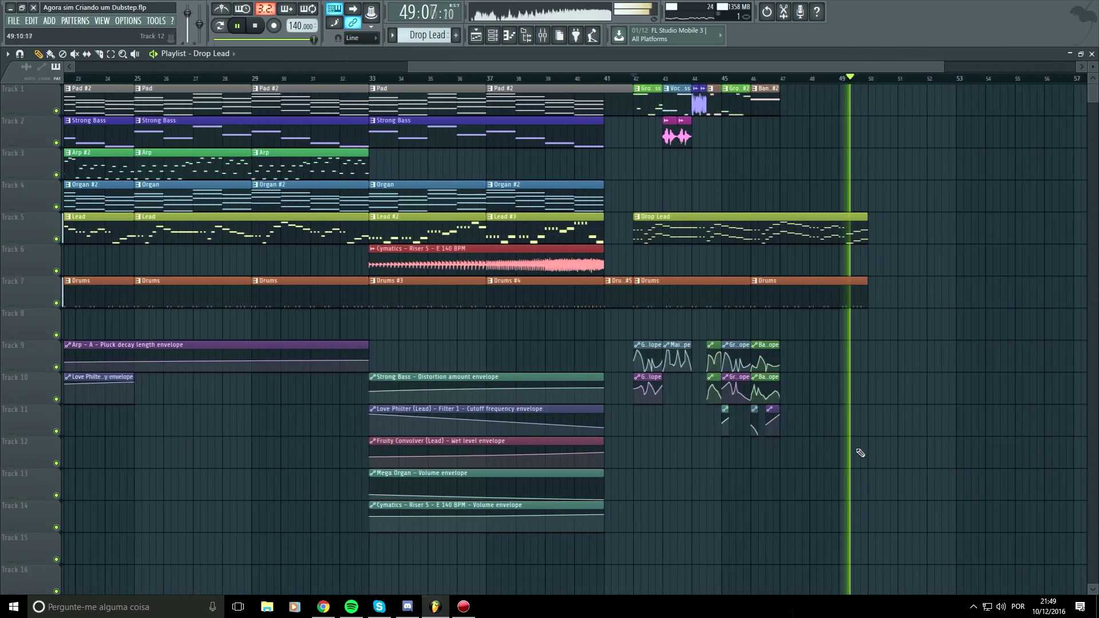
{"action": "key", "text": "space"}
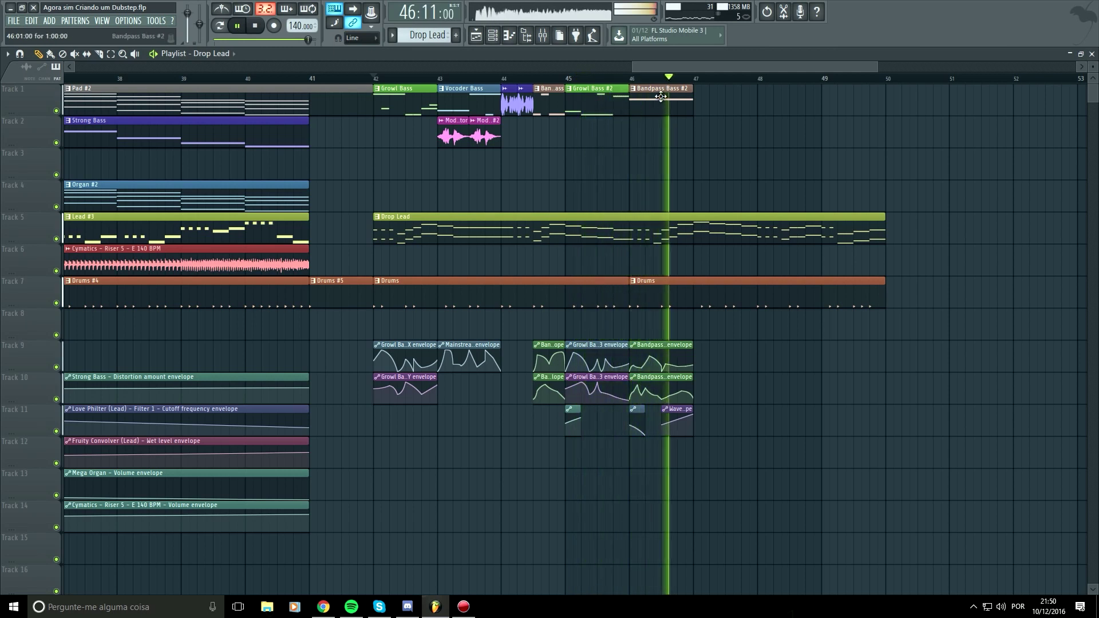
Copy the Vocoder Bass clip, both Modulator clips and the Mainstream Bass Modulation X automation from bar 43 to bar 47.
{"action": "key", "text": "space"}
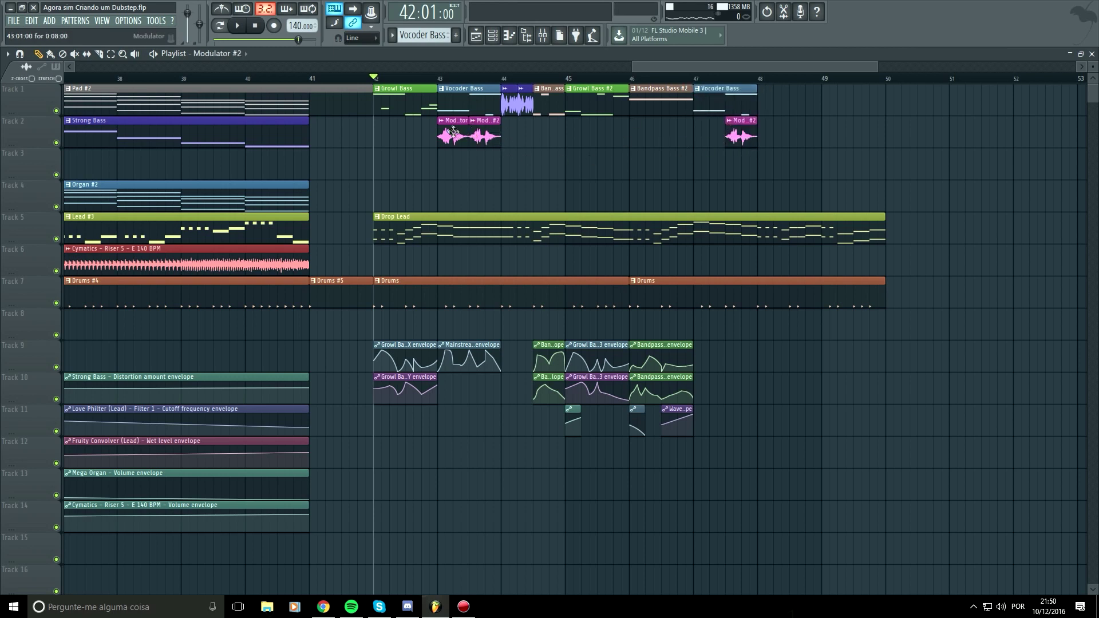
{"action": "key", "text": "space"}
{"action": "key", "text": "space"}
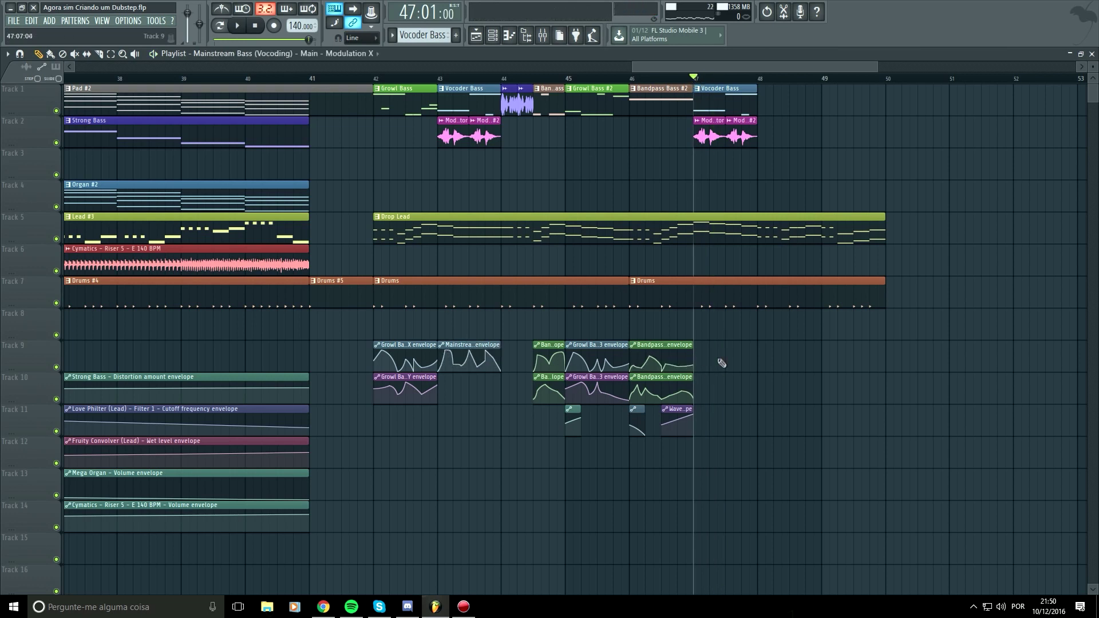
{"action": "key", "text": "space"}
Make the Vocoder Bass clip at bar 47 unique as Vocoder Bass #2 and set its first note to F5.
{"action": "left_click", "coordinate": [633, 78]}
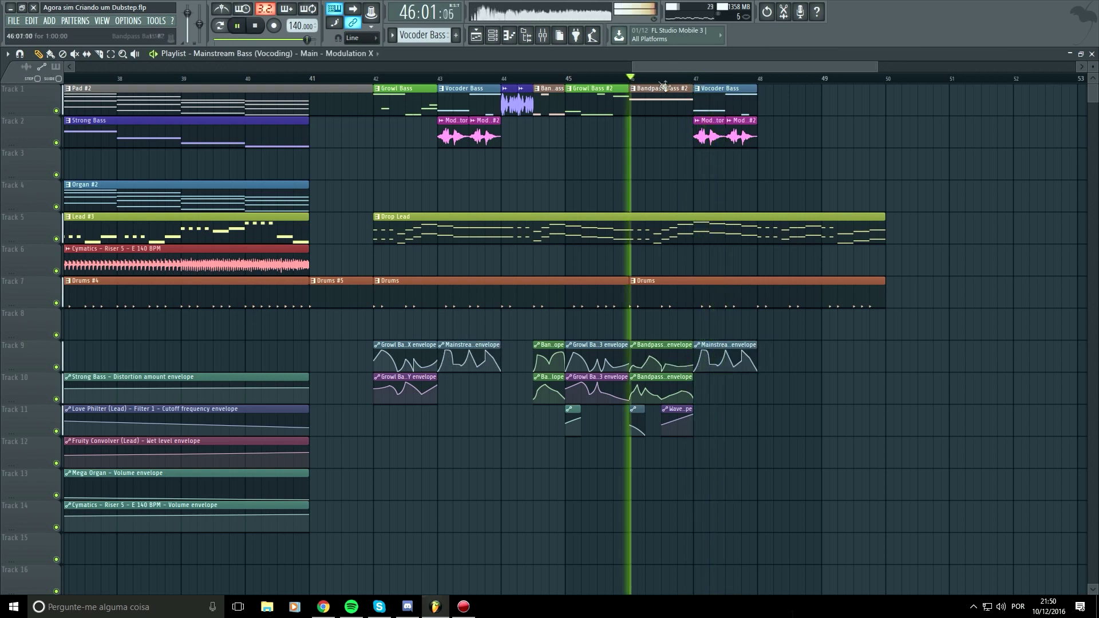
{"action": "key", "text": "space"}
{"action": "double_click", "coordinate": [702, 97]}
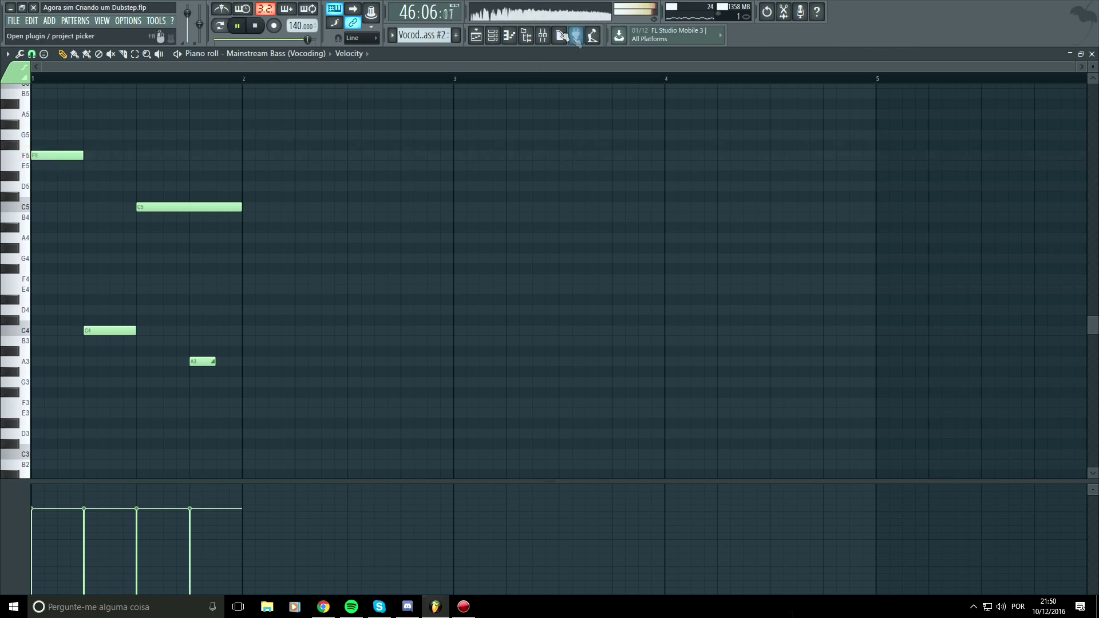
Check the note pitch of Bandpass Bass #2 at bar 46, audition from there and reopen the Vocoder Bass #2 notes.
{"action": "left_click", "coordinate": [478, 36]}
{"action": "double_click", "coordinate": [547, 174]}
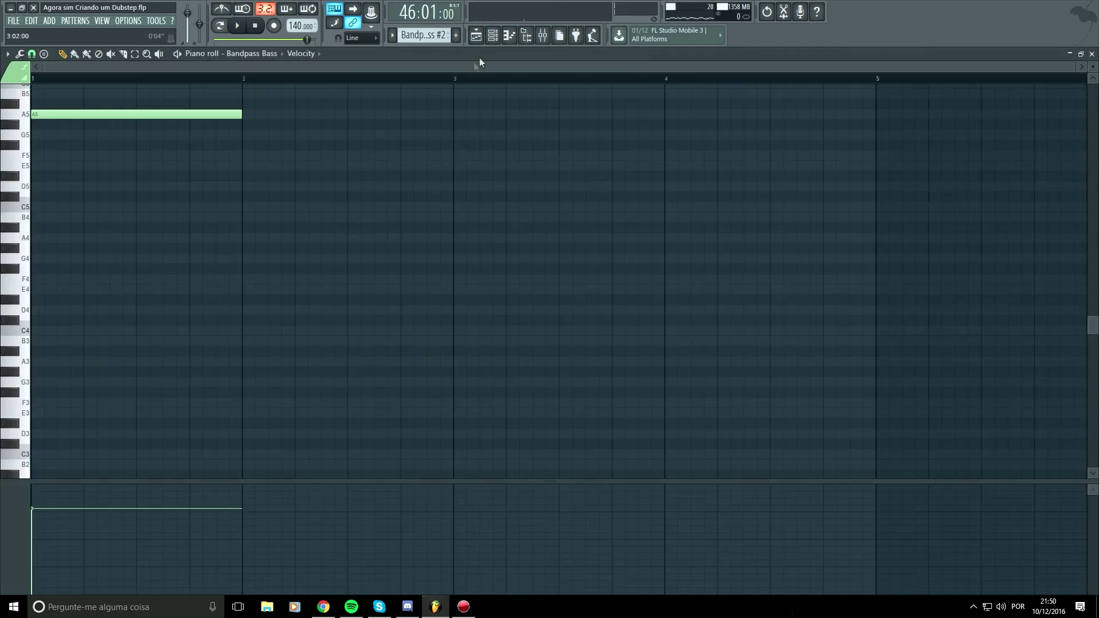
{"action": "left_click", "coordinate": [479, 38]}
{"action": "key", "text": "space"}
{"action": "double_click", "coordinate": [709, 100]}
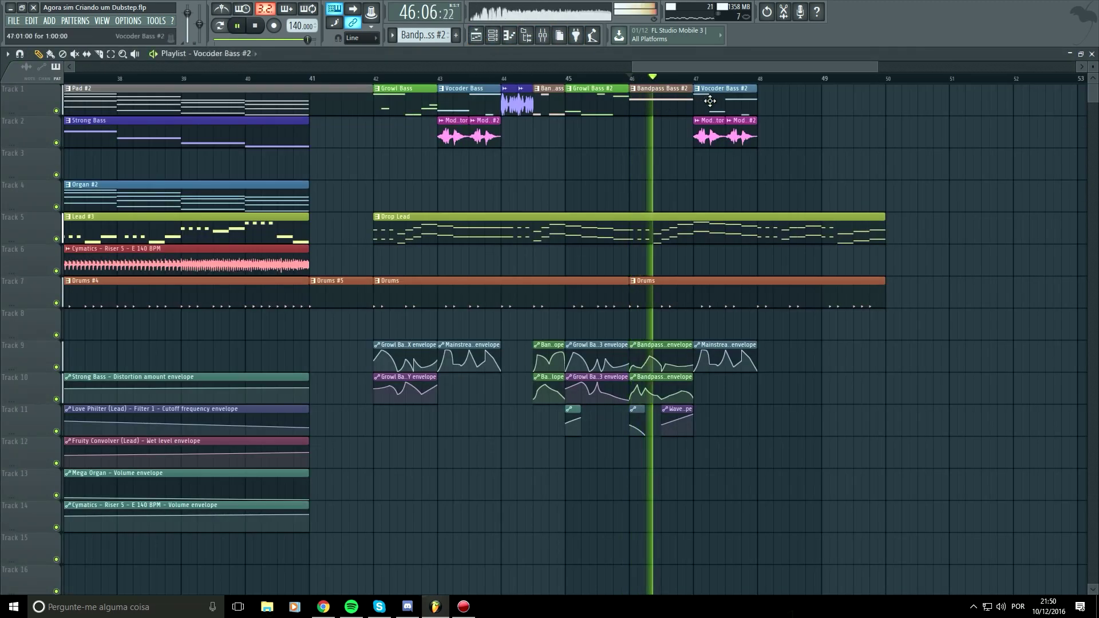
{"action": "key", "text": "space"}
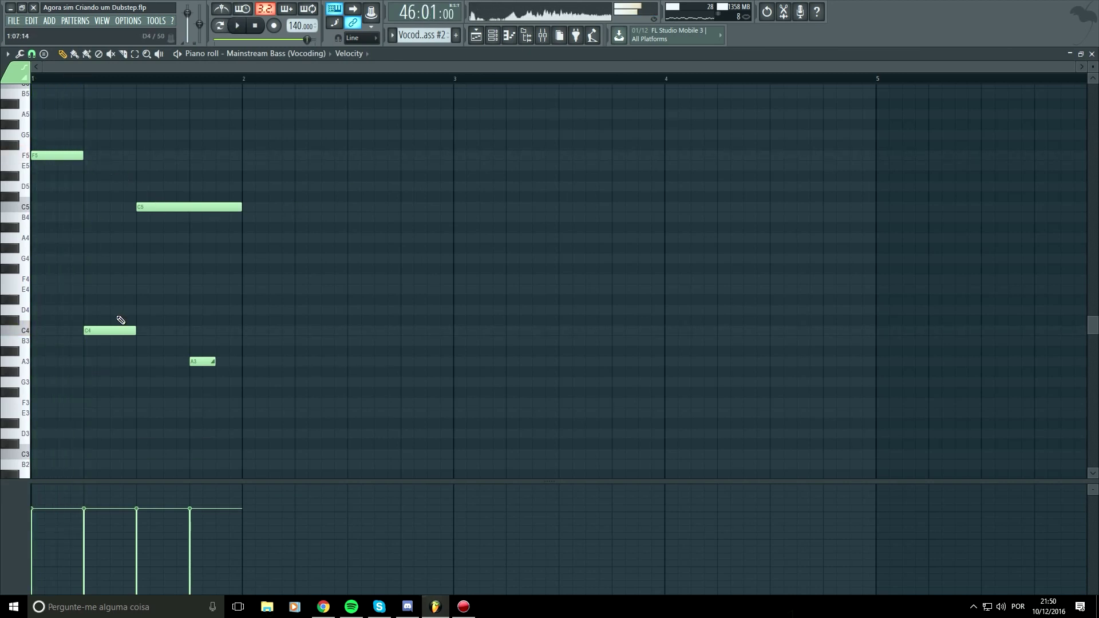
Raise the second note of Vocoder Bass #2 to C5 and its short last note to F4, auditioning from bar 47.
{"action": "left_click", "coordinate": [485, 37]}
{"action": "key", "text": "space"}
{"action": "key", "text": "space"}
{"action": "key", "text": "space"}
{"action": "key", "text": "space"}
{"action": "double_click", "coordinate": [711, 102]}
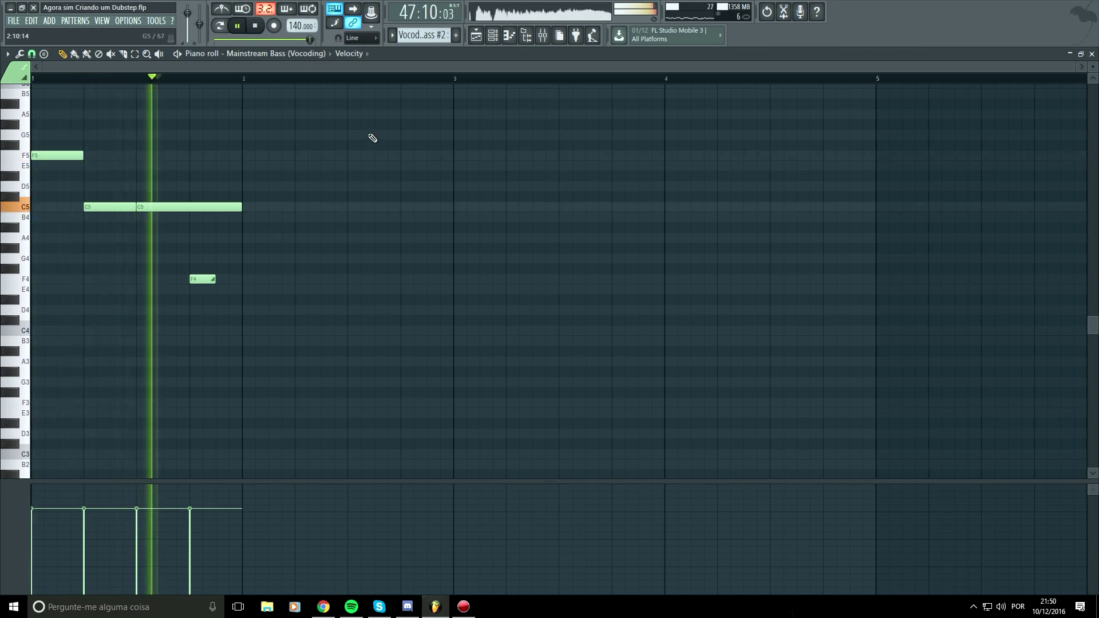
{"action": "key", "text": "space"}
{"action": "key", "text": "space"}
{"action": "left_click", "coordinate": [480, 38]}
{"action": "key", "text": "space"}
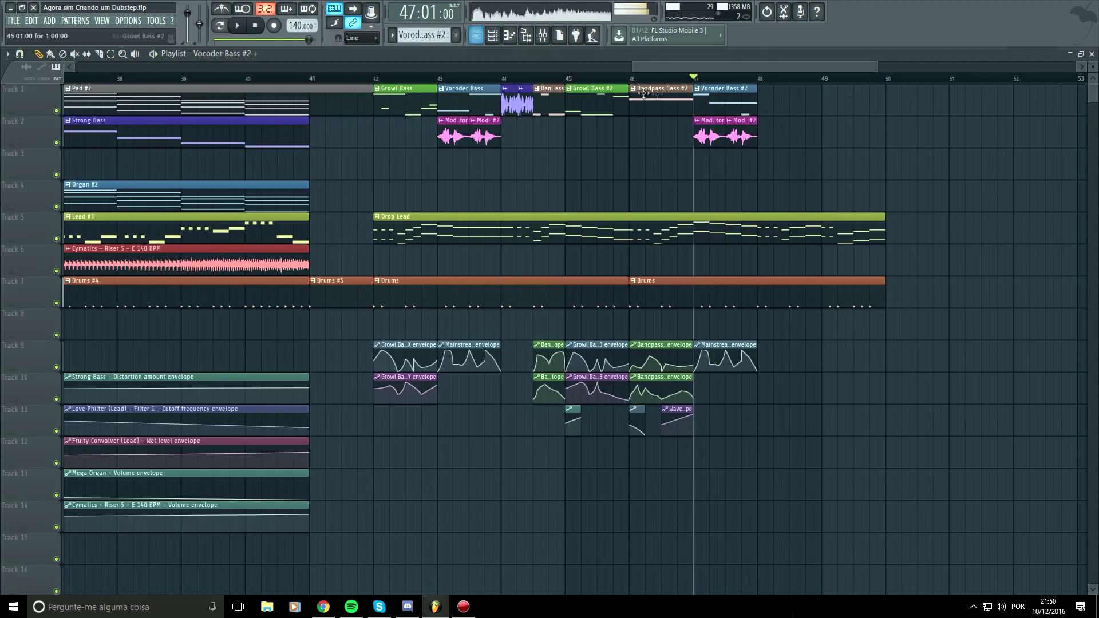
Try the first note of Vocoder Bass #2 at A5, play it and undo the move.
{"action": "double_click", "coordinate": [720, 89]}
{"action": "left_click_drag", "start_coordinate": [58, 152], "coordinate": [59, 113]}
{"action": "key", "text": "space"}
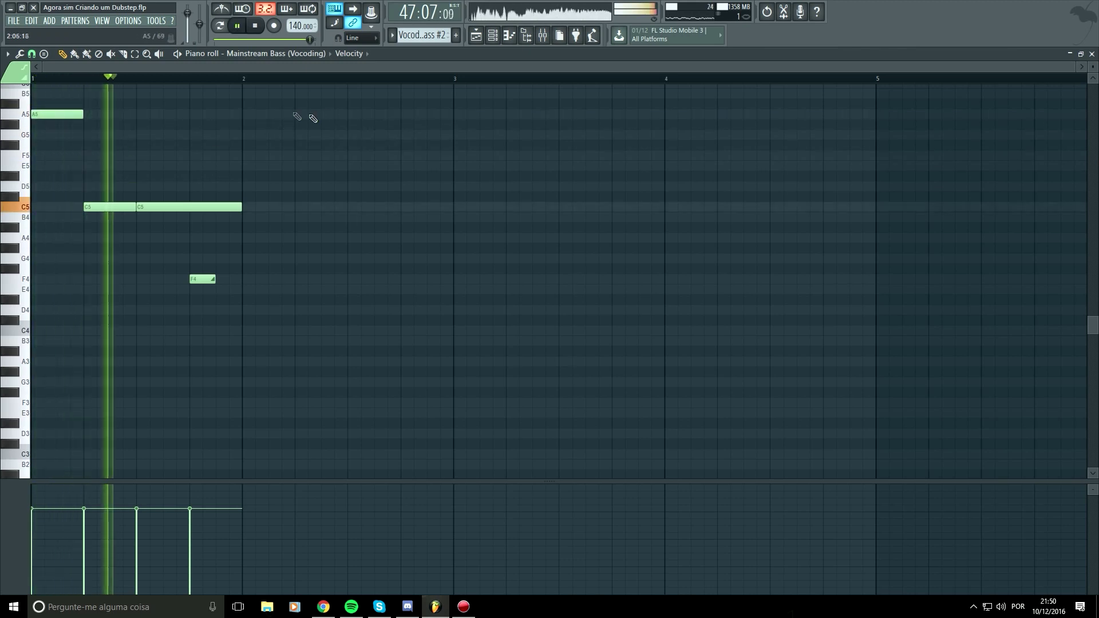
{"action": "key", "text": "ctrl+z"}
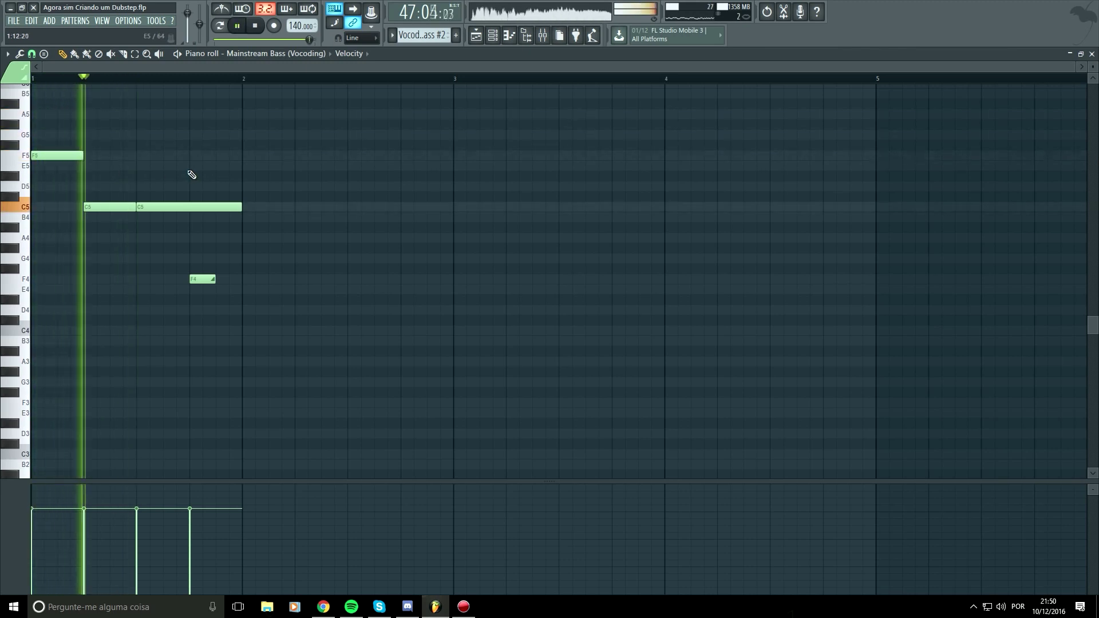
Move the first note of Vocoder Bass #2 to C5 and the second to A4, and audition them.
{"action": "left_click_drag", "start_coordinate": [57, 154], "coordinate": [103, 245]}
{"action": "key", "text": "space"}
{"action": "key", "text": "space"}
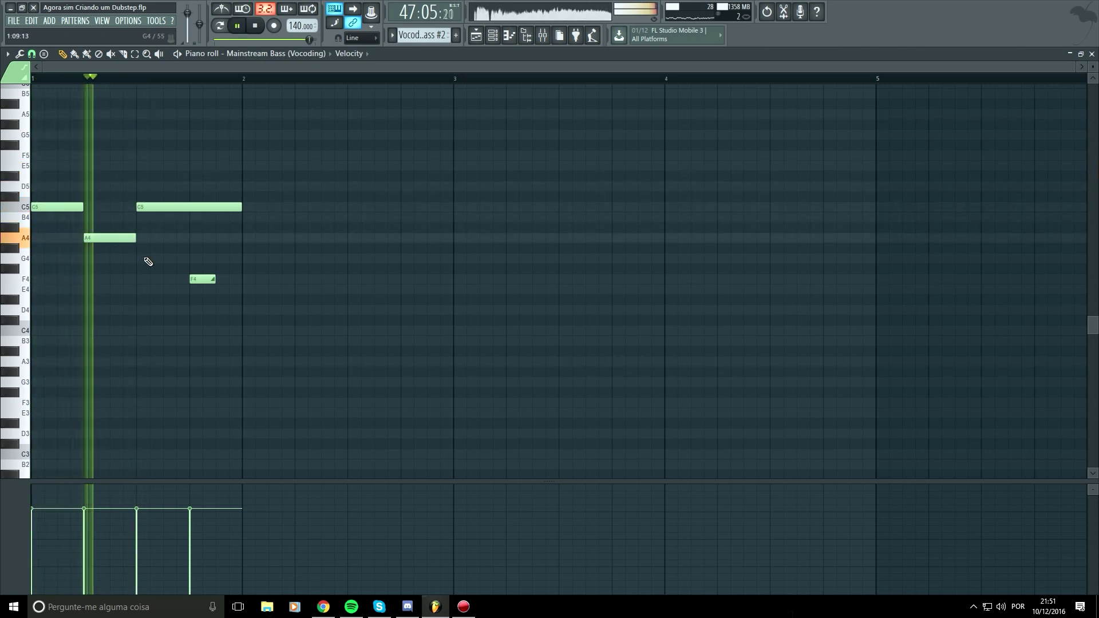
{"action": "key", "text": "space"}
Lower the long third note of Vocoder Bass #2 to G4 and the short last note to C4, and audition the bar.
{"action": "left_click_drag", "start_coordinate": [164, 209], "coordinate": [207, 322]}
{"action": "key", "text": "space"}
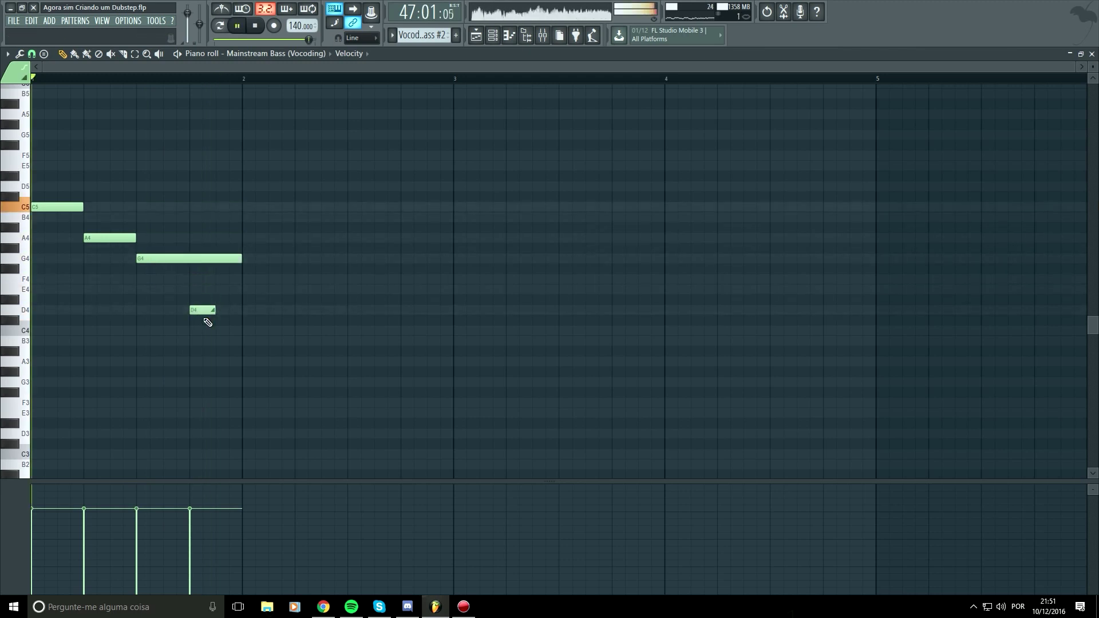
{"action": "key", "text": "space"}
{"action": "left_click_drag", "start_coordinate": [198, 311], "coordinate": [200, 332]}
{"action": "key", "text": "space"}
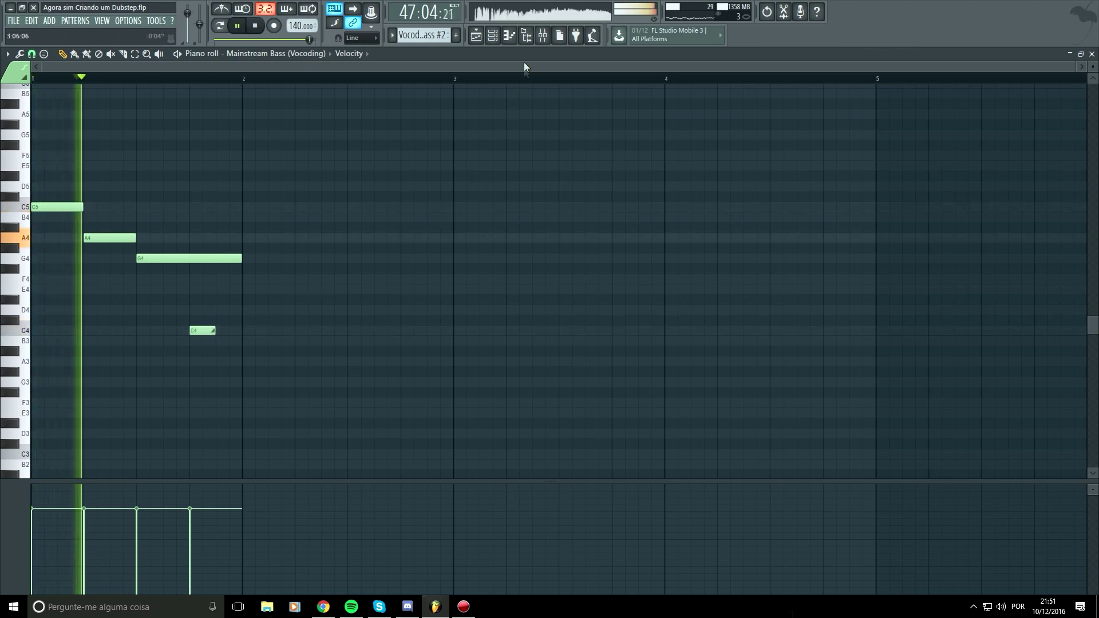
Examine the Drop Lead pattern's notes around bar 47 in the piano roll and play them as a reference.
{"action": "left_click", "coordinate": [477, 36]}
{"action": "key", "text": "space"}
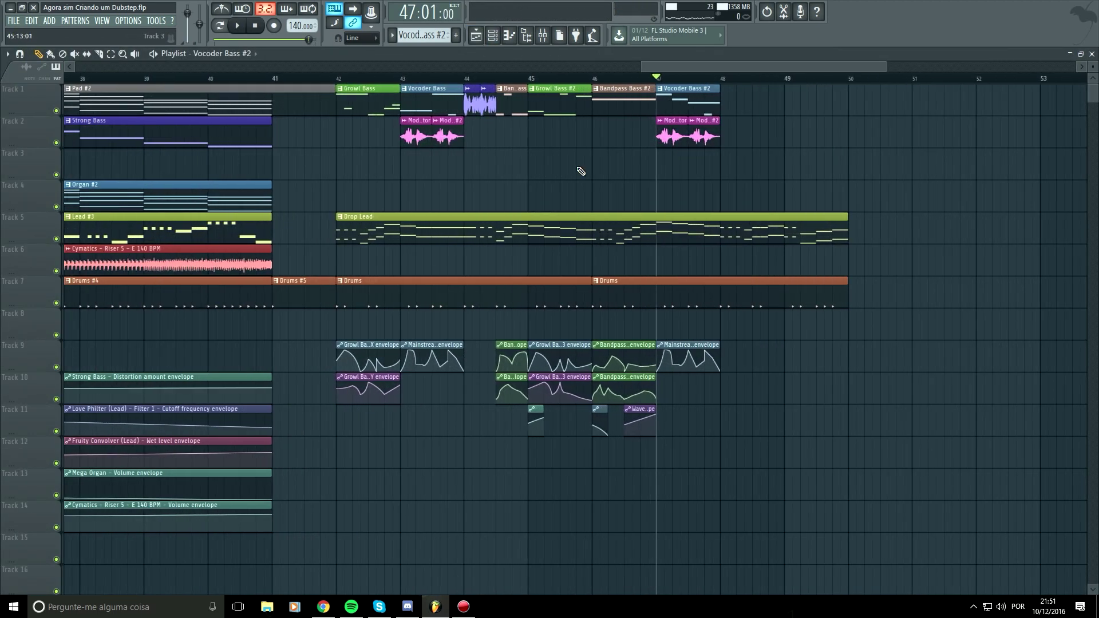
{"action": "double_click", "coordinate": [639, 236]}
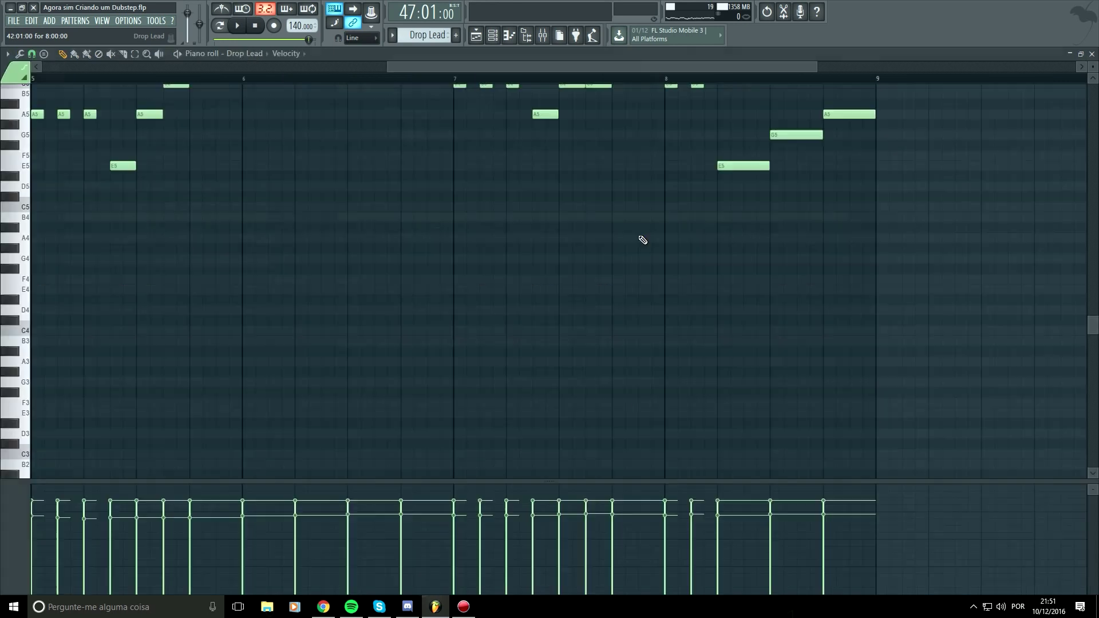
{"action": "left_click", "coordinate": [477, 35]}
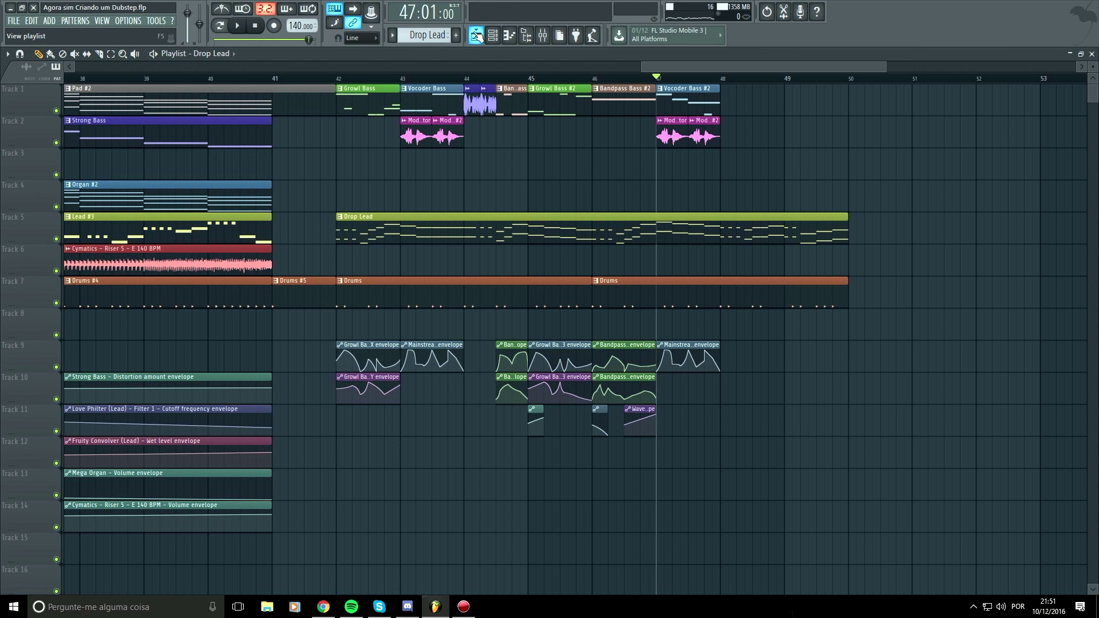
{"action": "left_click", "coordinate": [476, 35]}
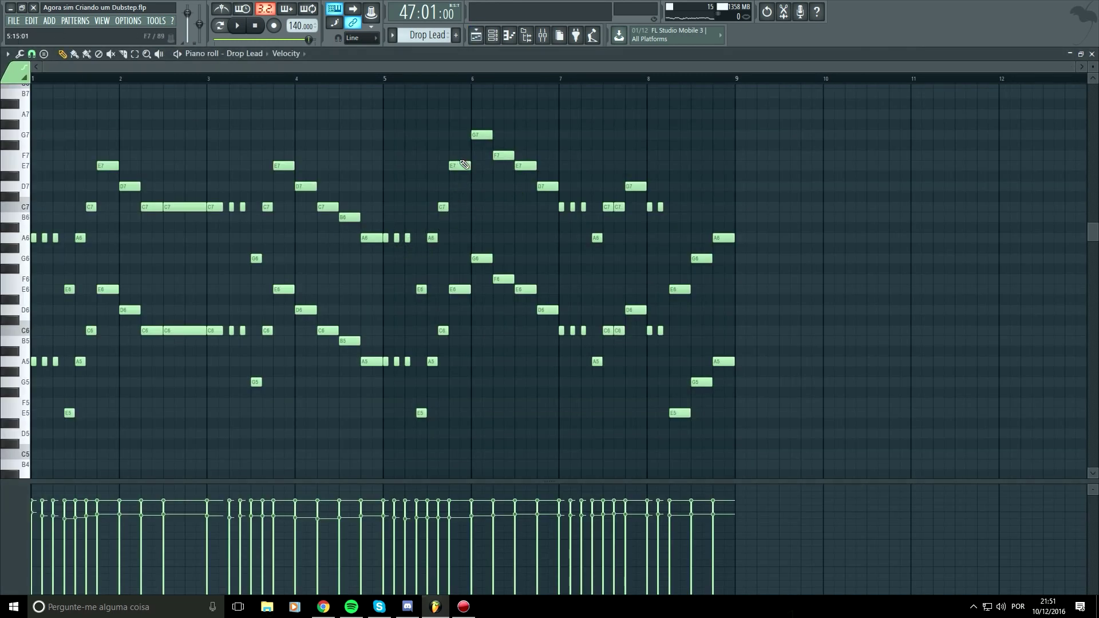
{"action": "scroll", "coordinate": [458, 166], "scroll_direction": "up", "scroll_amount": 2}
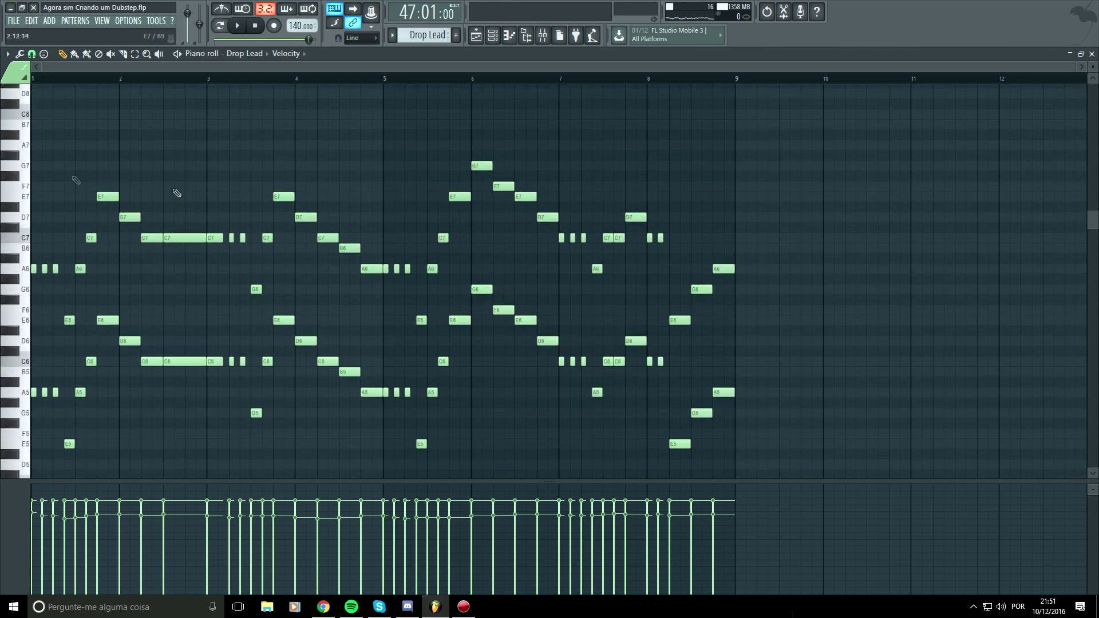
{"action": "left_click", "coordinate": [22, 148]}
{"action": "right_click", "coordinate": [432, 392]}
{"action": "left_click", "coordinate": [475, 35]}
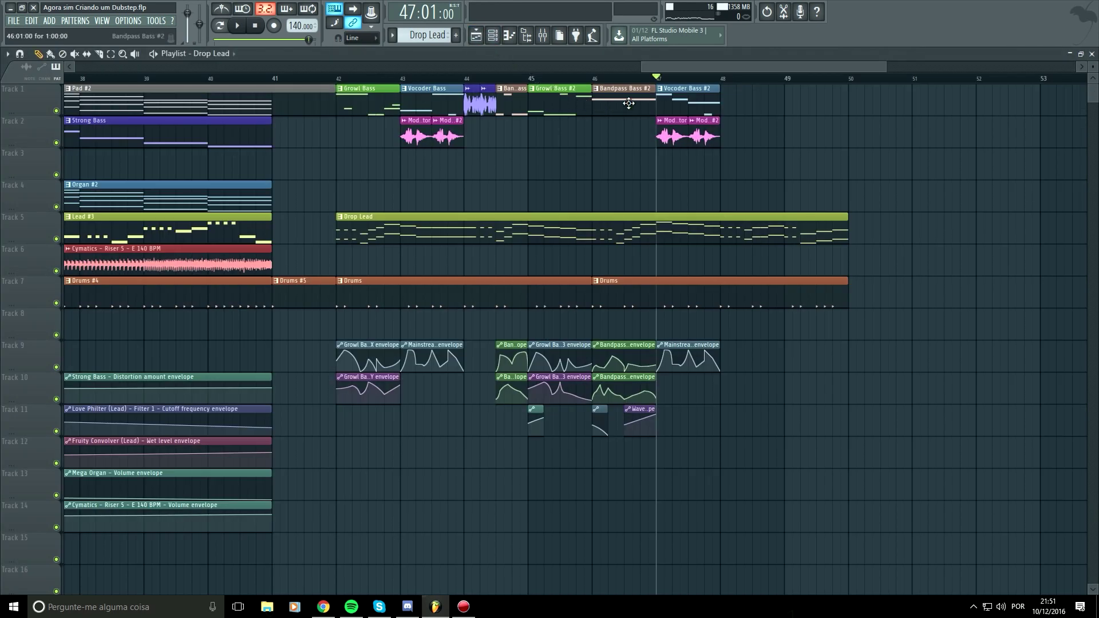
{"action": "double_click", "coordinate": [628, 233]}
{"action": "key", "text": "space"}
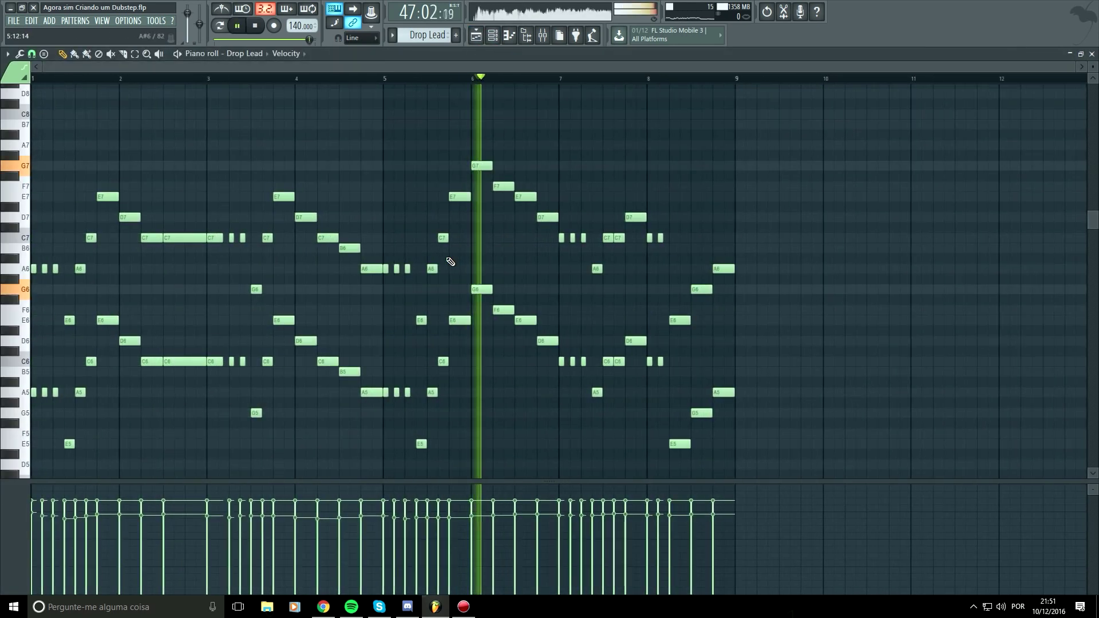
{"action": "key", "text": "space"}
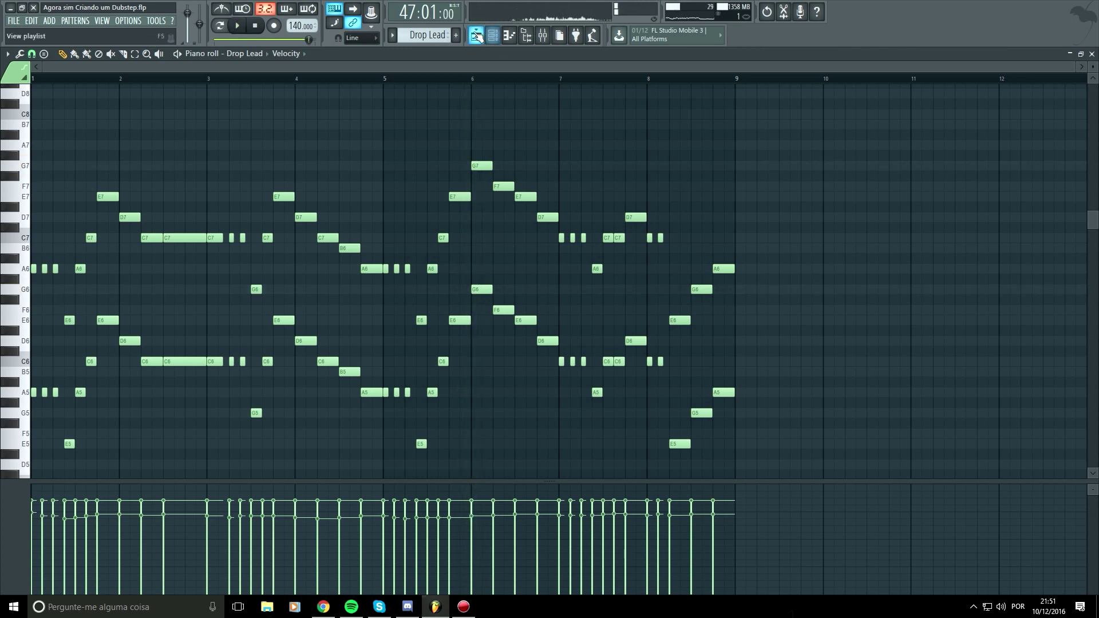
Move the playback start to bar 46 and play the arrangement into the Vocoder Bass #2 clip.
{"action": "key", "text": "F5"}
{"action": "left_click", "coordinate": [595, 79]}
{"action": "key", "text": "space"}
{"action": "scroll", "coordinate": [600, 82], "scroll_direction": "up", "scroll_amount": 5}
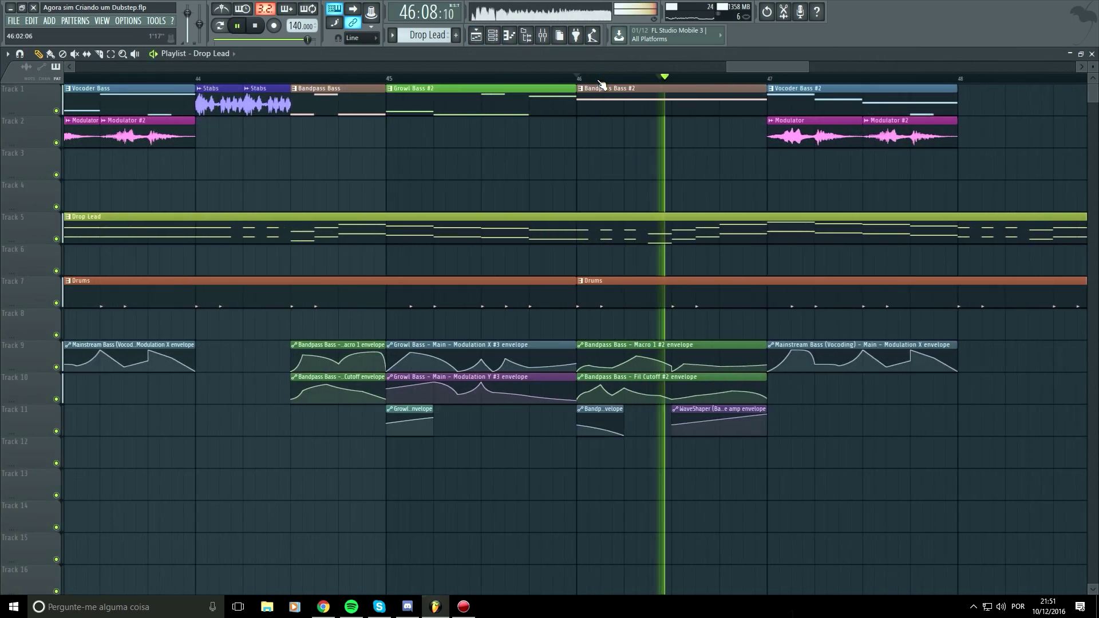
{"action": "key", "text": "space"}
Try the first note of Vocoder Bass #2 at A4 while playing from bar 46.
{"action": "double_click", "coordinate": [793, 105]}
{"action": "scroll", "coordinate": [138, 178], "scroll_direction": "down", "scroll_amount": 2}
{"action": "scroll", "coordinate": [143, 181], "scroll_direction": "down", "scroll_amount": 2}
{"action": "scroll", "coordinate": [147, 183], "scroll_direction": "up", "scroll_amount": 3, "text": "ctrl"}
{"action": "scroll", "coordinate": [165, 221], "scroll_direction": "down", "scroll_amount": 6}
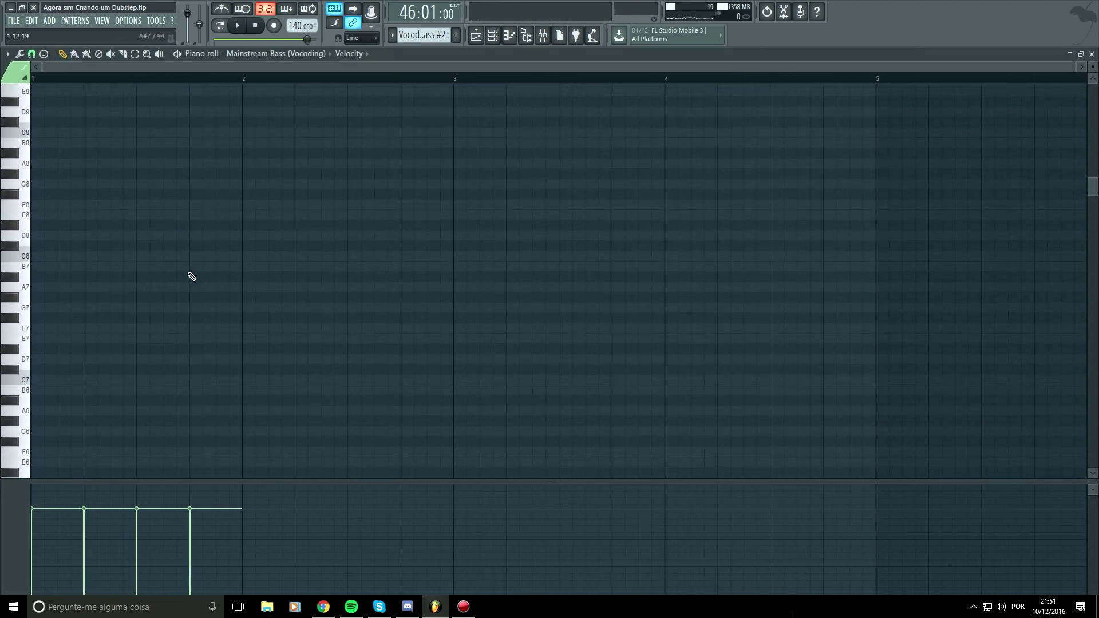
{"action": "scroll", "coordinate": [177, 274], "scroll_direction": "up", "scroll_amount": 1}
{"action": "key", "text": "space"}
{"action": "left_click_drag", "start_coordinate": [48, 206], "coordinate": [46, 235]}
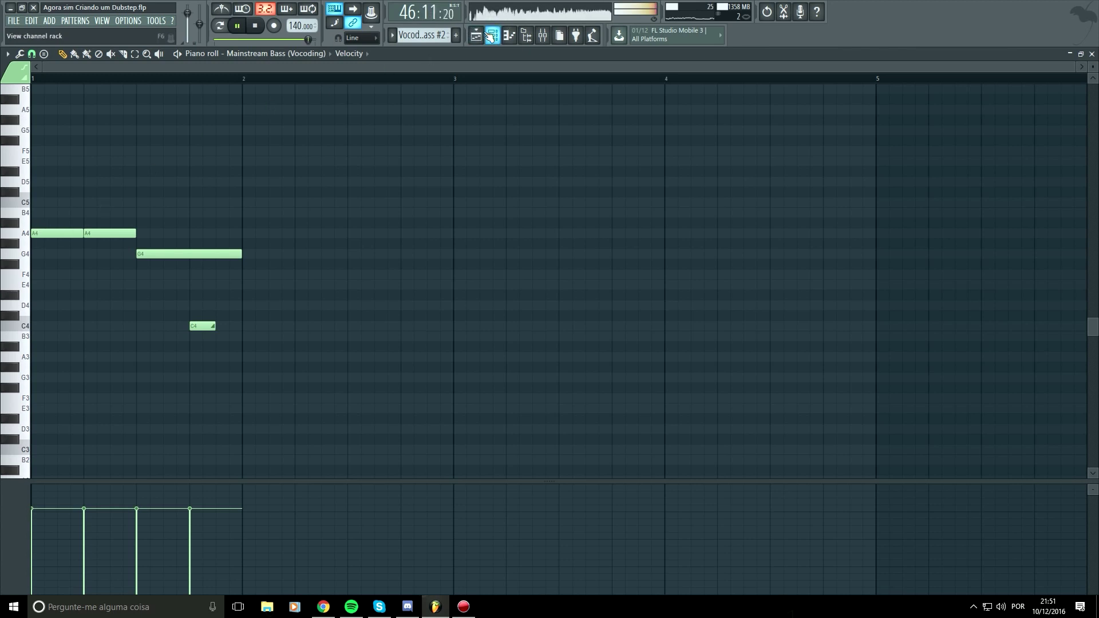
{"action": "key", "text": "F5"}
{"action": "key", "text": "space"}
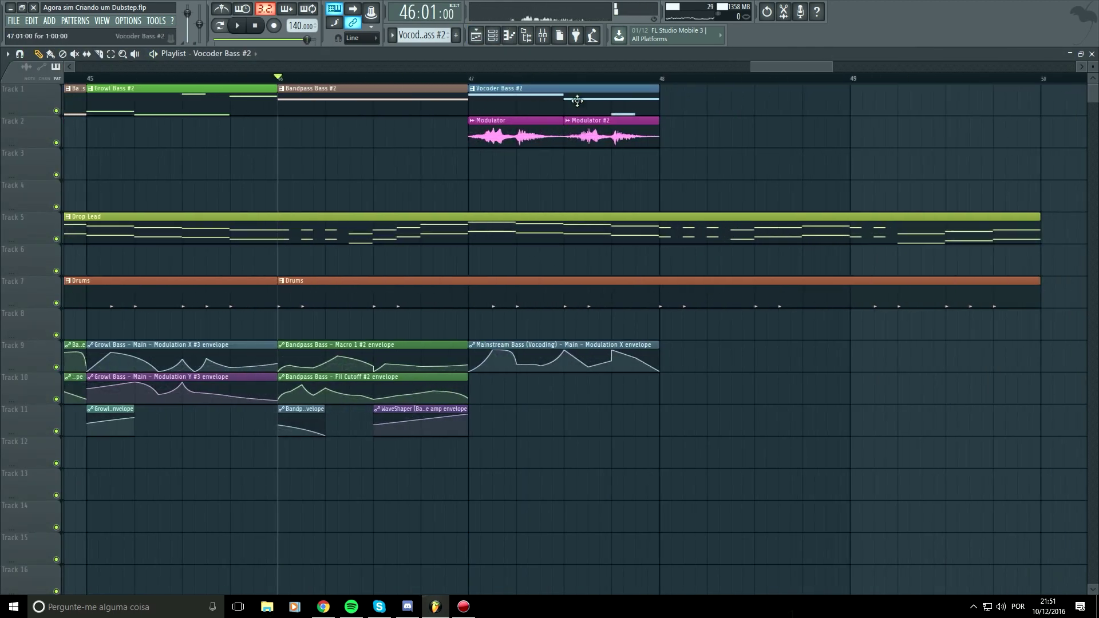
Set both the second and the first note of Vocoder Bass #2 to C5 and audition them from bar 46.
{"action": "key", "text": "F7"}
{"action": "key", "text": "space"}
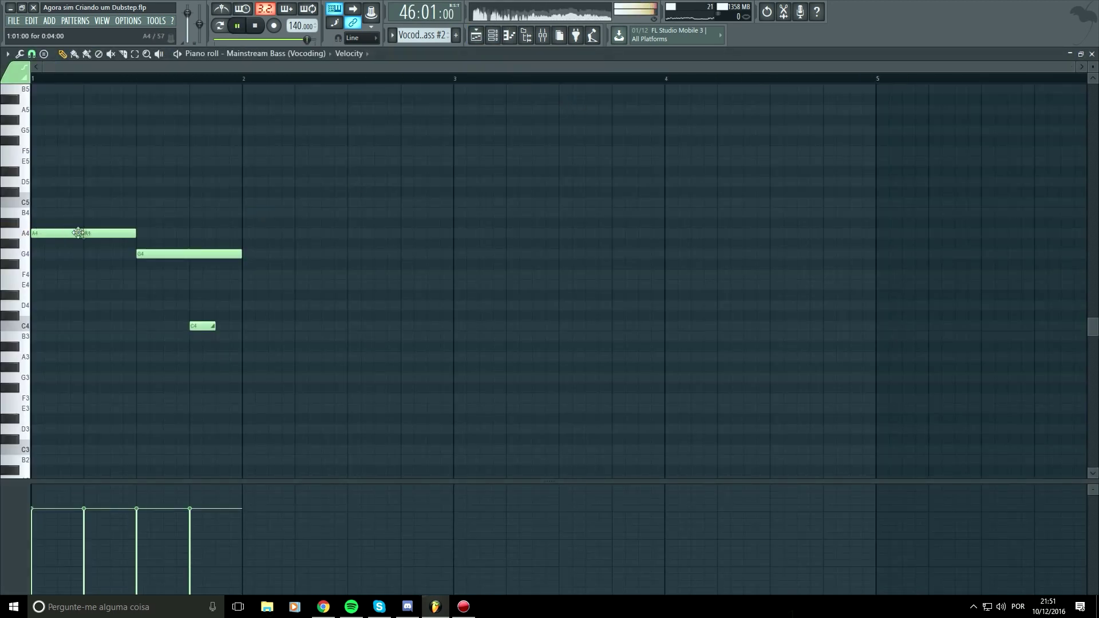
{"action": "left_click_drag", "start_coordinate": [89, 233], "coordinate": [88, 202]}
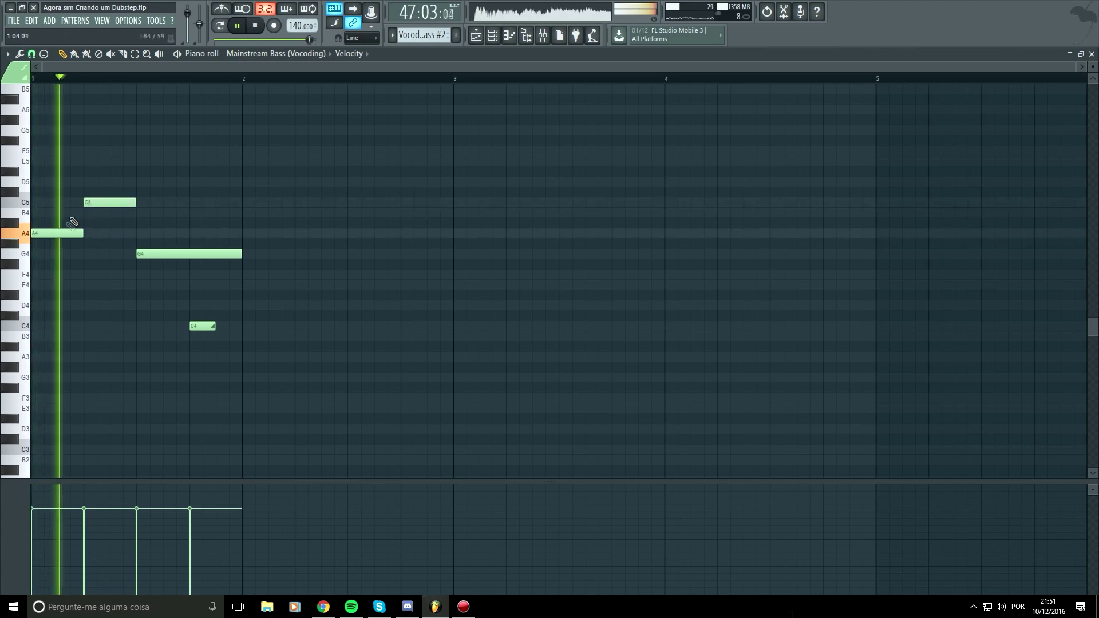
{"action": "key", "text": "space"}
{"action": "left_click", "coordinate": [48, 192]}
{"action": "left_click_drag", "start_coordinate": [48, 192], "coordinate": [35, 202]}
{"action": "right_click", "coordinate": [57, 233]}
{"action": "key", "text": "space"}
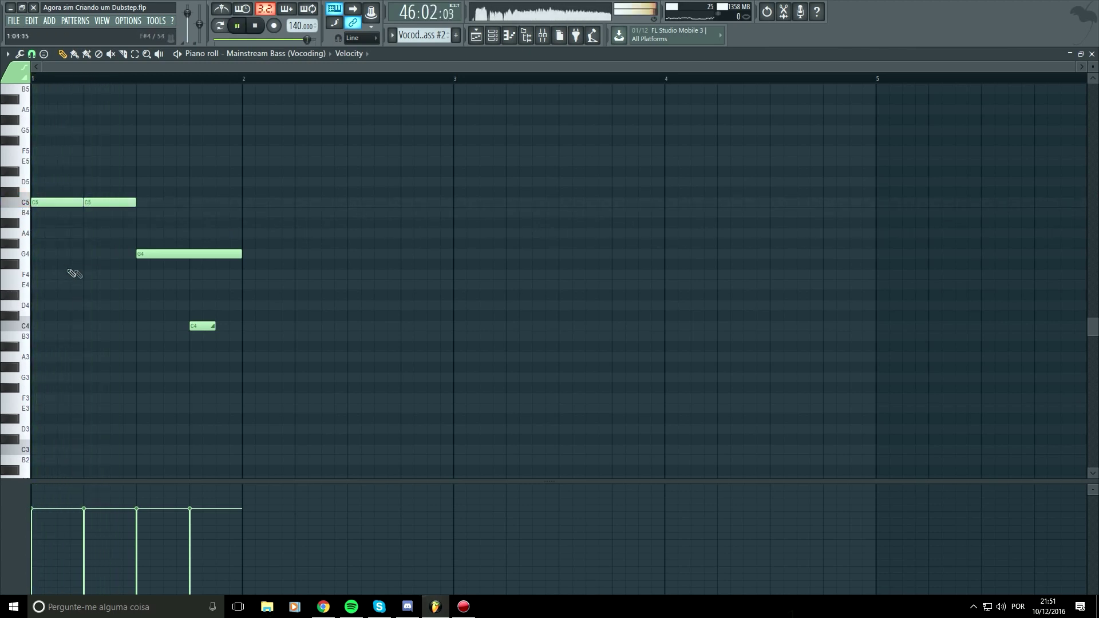
{"action": "scroll", "coordinate": [145, 227], "scroll_direction": "up", "scroll_amount": 1}
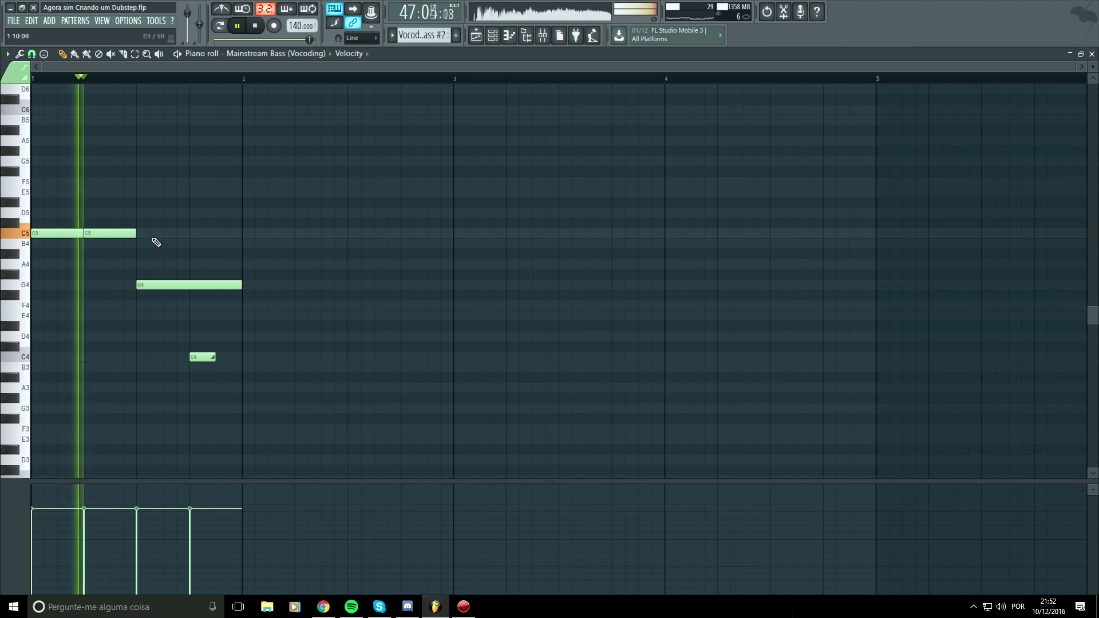
{"action": "key", "text": "space"}
Try the long third note of Vocoder Bass #2 at F5 with the short last note at F4, and play it.
{"action": "left_click_drag", "start_coordinate": [173, 282], "coordinate": [167, 173]}
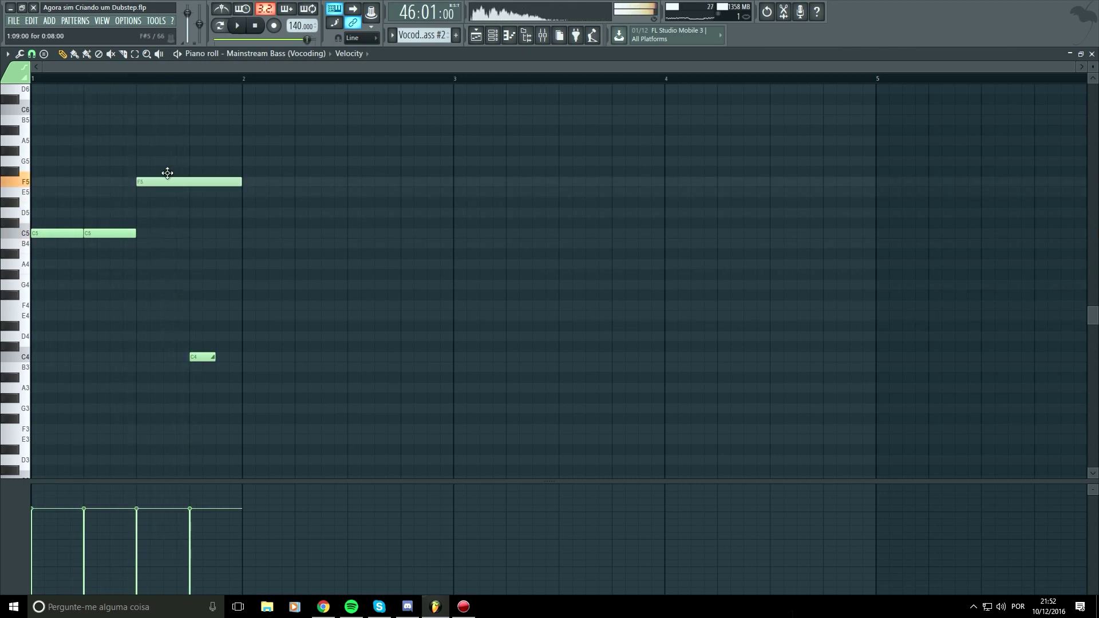
{"action": "left_click_drag", "start_coordinate": [198, 357], "coordinate": [202, 307]}
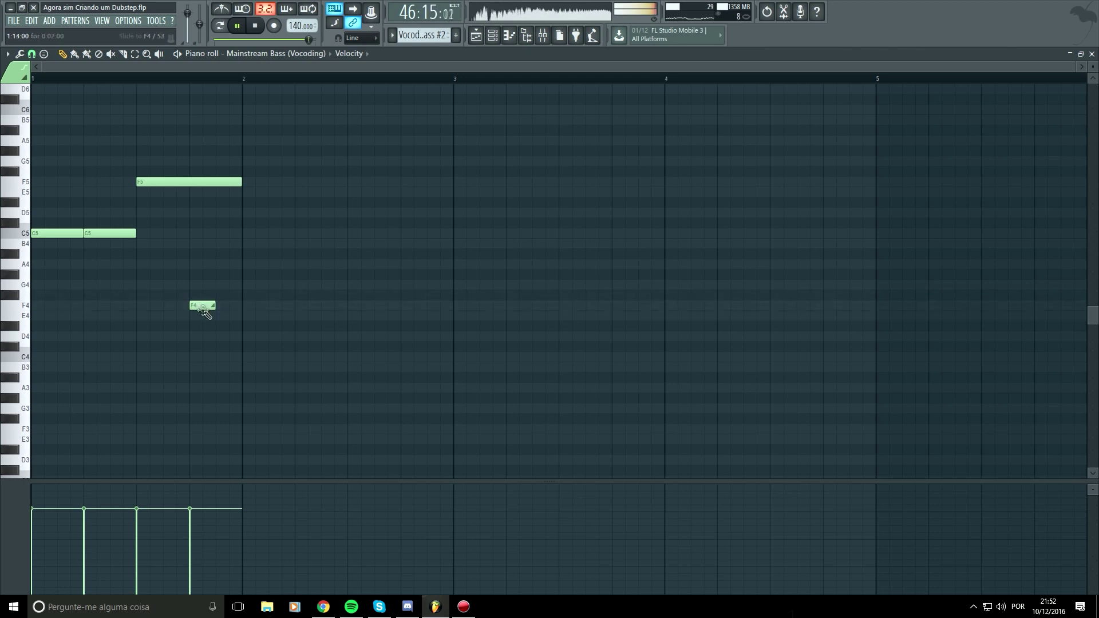
{"action": "key", "text": "space"}
{"action": "mouse_move", "coordinate": [208, 304]}
{"action": "left_mouse_down"}
{"action": "mouse_move", "coordinate": [195, 304]}
{"action": "mouse_move", "coordinate": [208, 305]}
{"action": "left_mouse_up"}
Try the long third note at E5 with the short last note at E4 during playback.
{"action": "mouse_move", "coordinate": [190, 182]}
{"action": "left_mouse_down"}
{"action": "mouse_move", "coordinate": [191, 204]}
{"action": "mouse_move", "coordinate": [187, 192]}
{"action": "left_mouse_up"}
{"action": "key", "text": "space"}
{"action": "left_click_drag", "start_coordinate": [197, 305], "coordinate": [197, 315]}
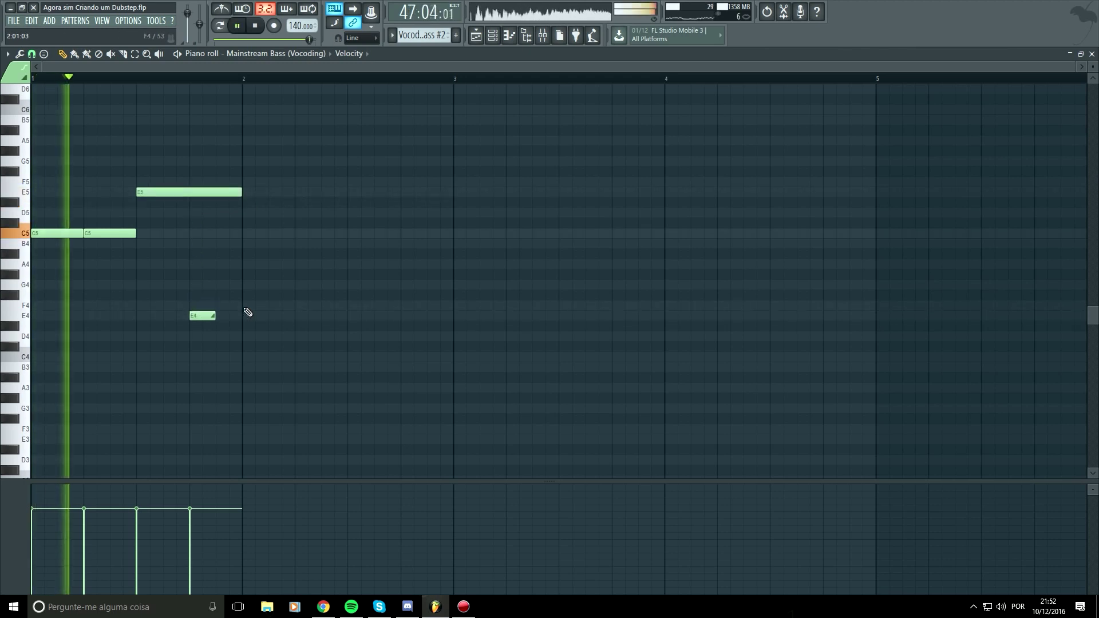
Raise the long third note to G5 and the short last note to G4, and play the result from bar 47.
{"action": "left_click_drag", "start_coordinate": [201, 193], "coordinate": [200, 161]}
{"action": "left_click_drag", "start_coordinate": [196, 312], "coordinate": [195, 281]}
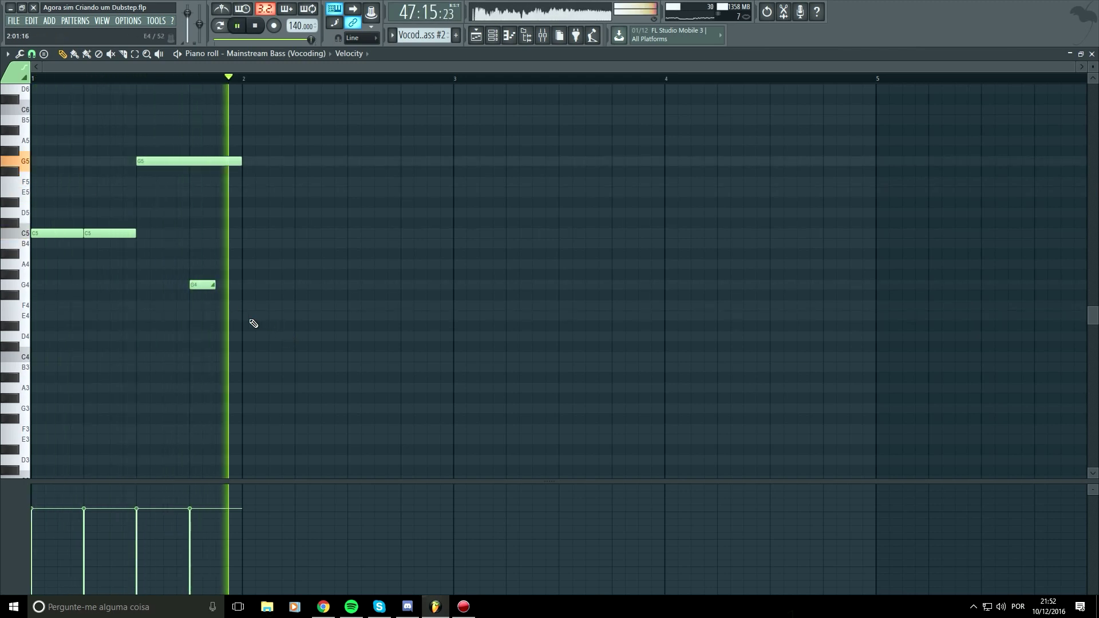
{"action": "key", "text": "space"}
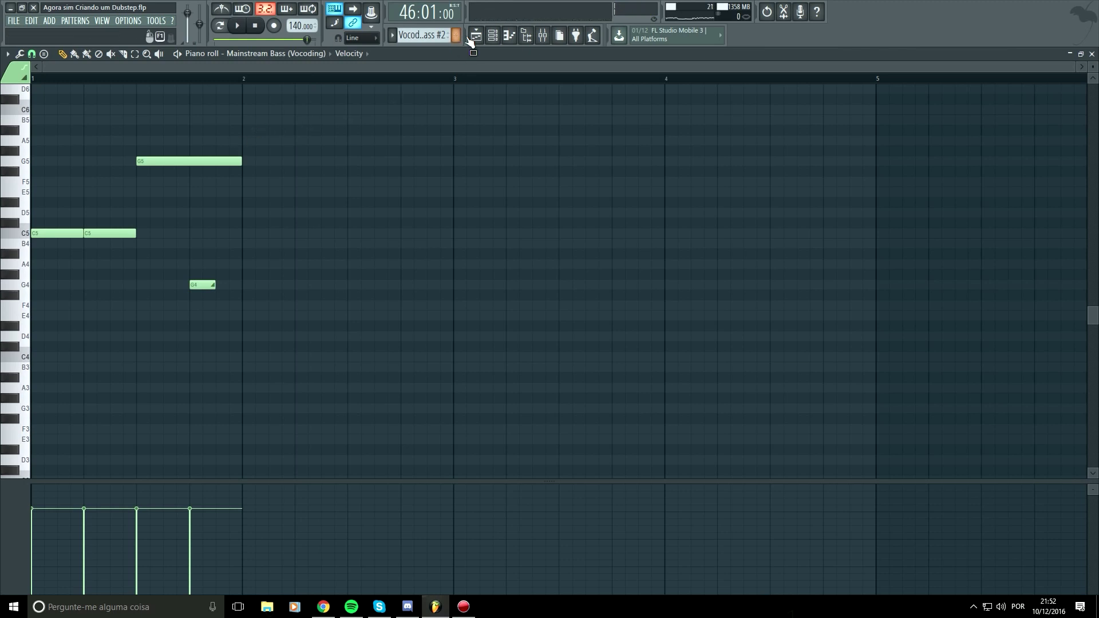
{"action": "left_click", "coordinate": [471, 36]}
{"action": "left_click", "coordinate": [478, 82]}
{"action": "key", "text": "space"}
{"action": "scroll", "coordinate": [562, 263], "scroll_direction": "up", "scroll_amount": 3}
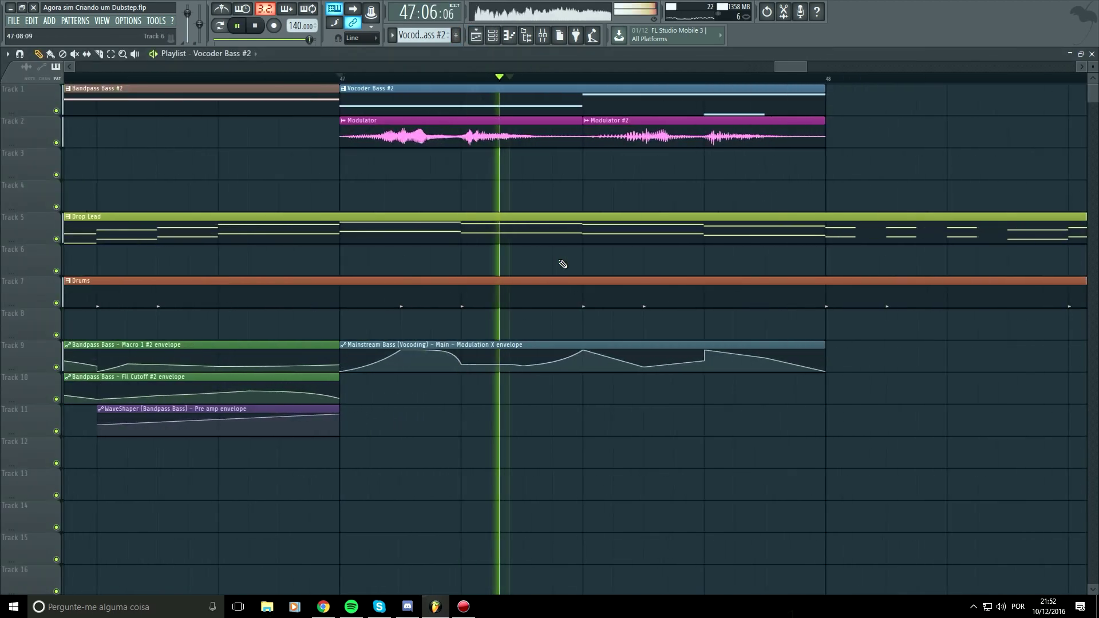
{"action": "key", "text": "space"}
Inspect the sampler settings of the Modulator and Modulator #2 audio clips at bar 47.
{"action": "scroll", "coordinate": [562, 239], "scroll_direction": "down", "scroll_amount": 2}
{"action": "scroll", "coordinate": [562, 239], "scroll_direction": "down", "scroll_amount": 1}
{"action": "double_click", "coordinate": [532, 136]}
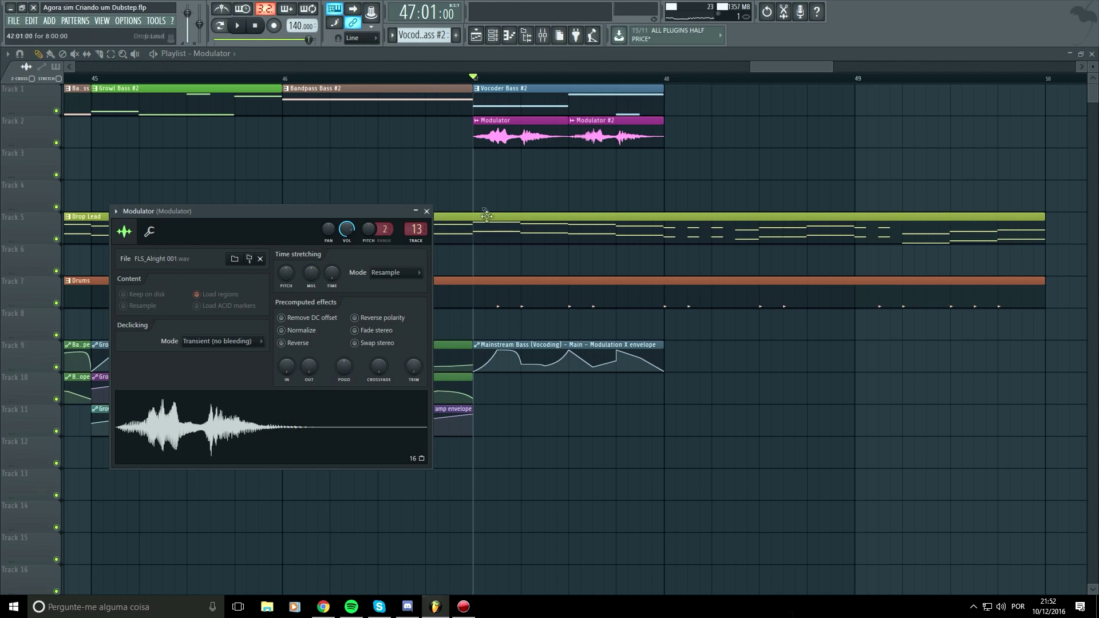
{"action": "left_click", "coordinate": [426, 211]}
{"action": "double_click", "coordinate": [609, 133]}
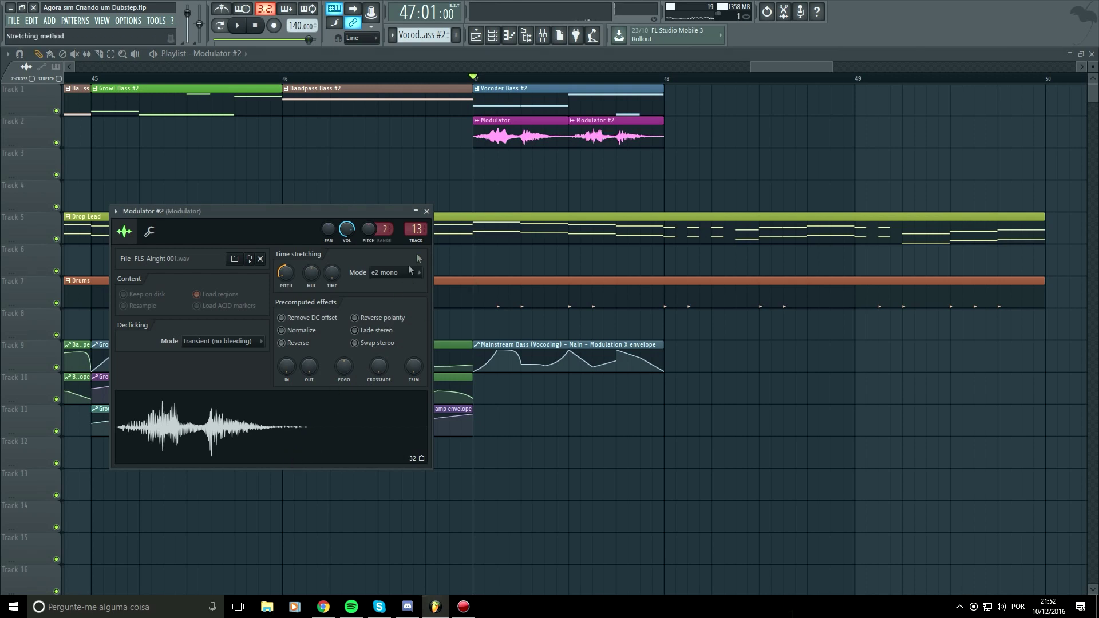
{"action": "left_click", "coordinate": [427, 211]}
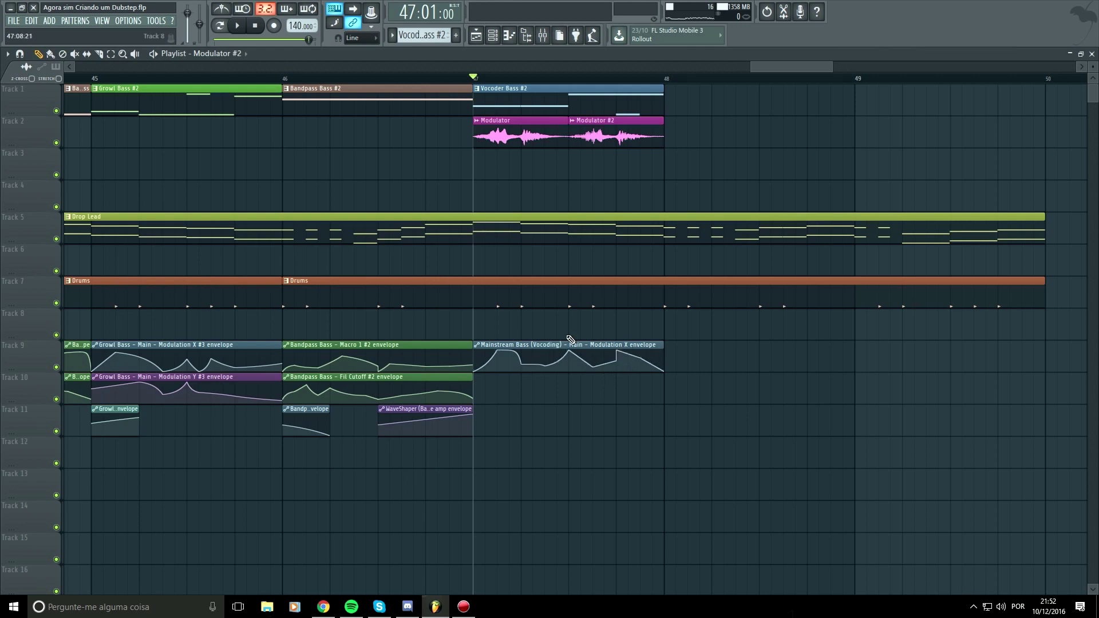
Make the Mainstream Bass (Vocoding) Modulation X envelope at bar 47 unique and shift its first peak earlier, auditioning the change.
{"action": "right_click", "coordinate": [478, 349]}
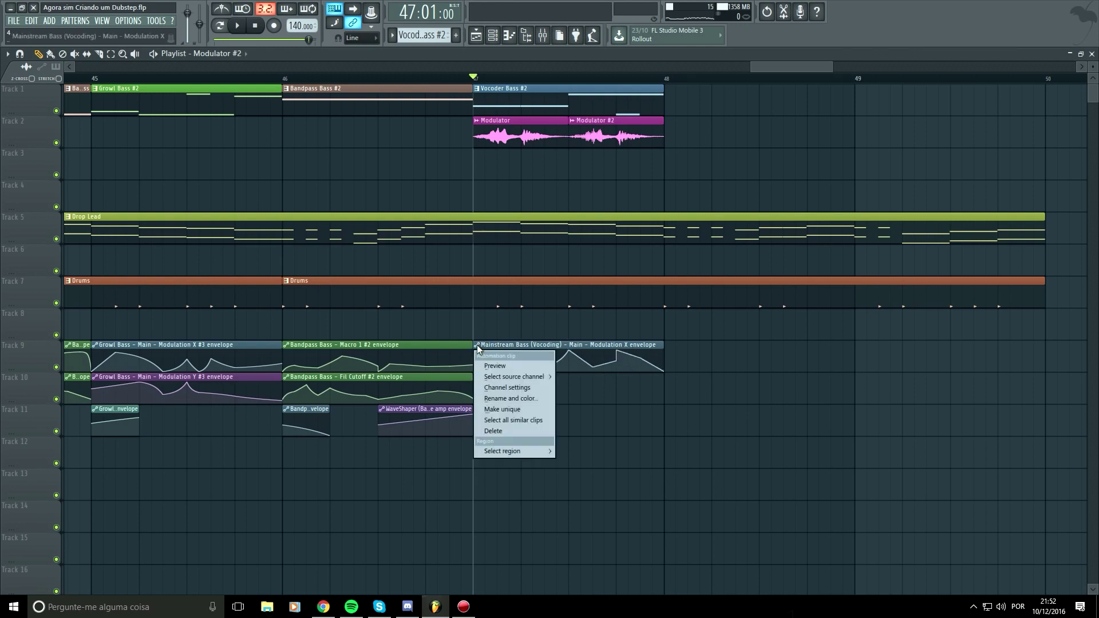
{"action": "left_click", "coordinate": [502, 409]}
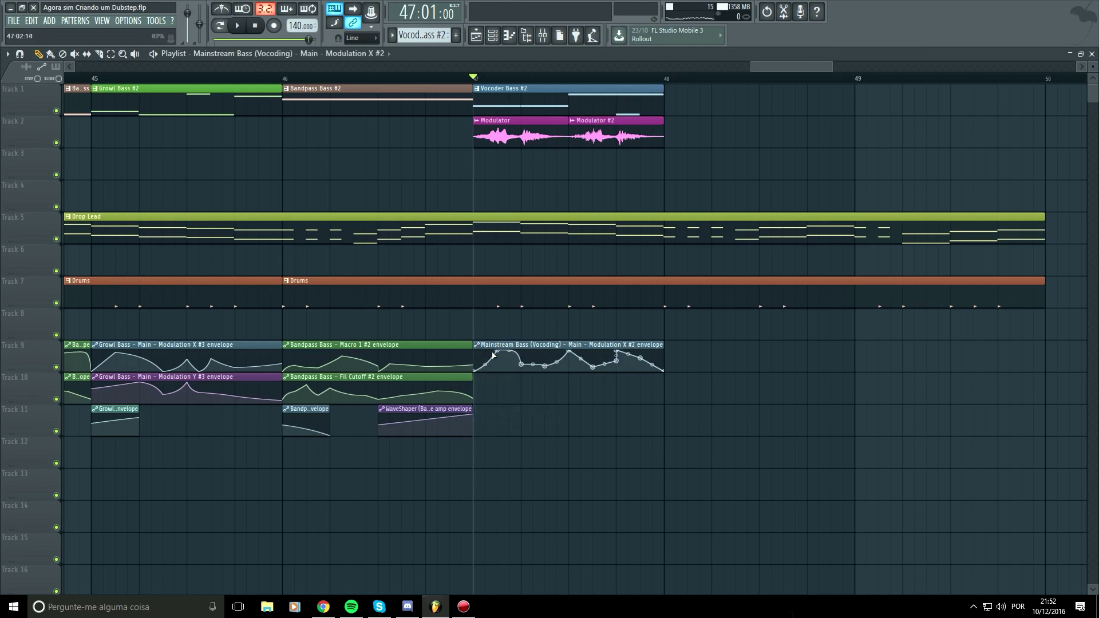
{"action": "key", "text": "space"}
{"action": "mouse_move", "coordinate": [497, 351]}
{"action": "left_mouse_down"}
{"action": "mouse_move", "coordinate": [511, 368]}
{"action": "mouse_move", "coordinate": [485, 351]}
{"action": "left_mouse_up"}
{"action": "key", "text": "space"}
{"action": "key", "text": "space"}
{"action": "key", "text": "space"}
{"action": "key", "text": "space"}
{"action": "key", "text": "space"}
{"action": "key", "text": "space"}
{"action": "key", "text": "space"}
Lower the point after the envelope's first peak so the curve falls steadily, and audition it.
{"action": "left_click_drag", "start_coordinate": [503, 350], "coordinate": [504, 356]}
{"action": "key", "text": "space"}
{"action": "key", "text": "space"}
{"action": "key", "text": "space"}
{"action": "key", "text": "space"}
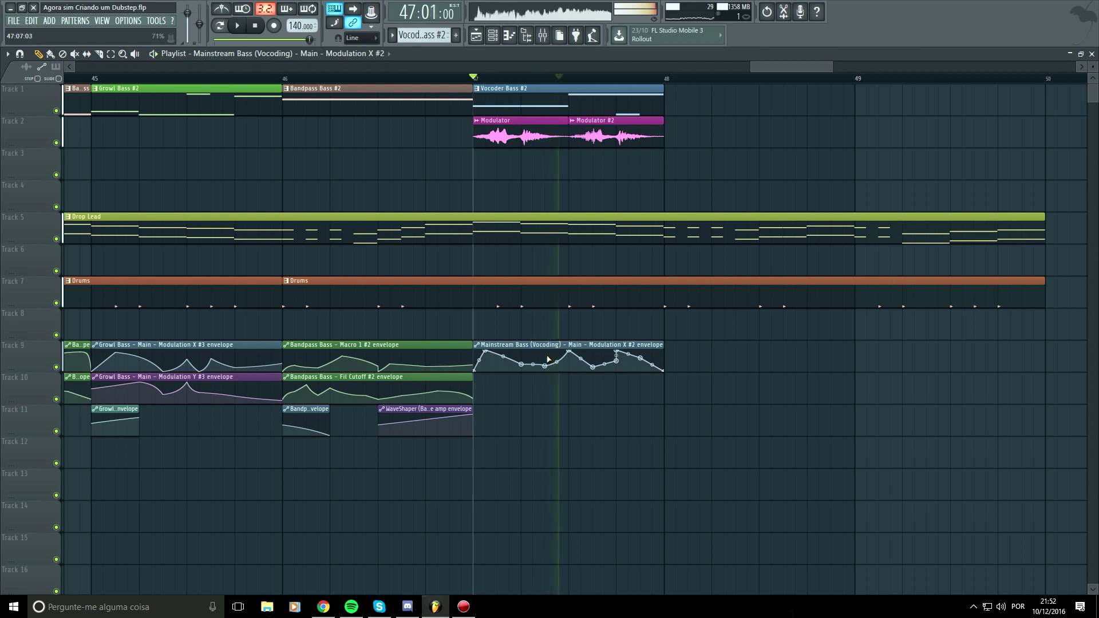
Reshape the rest of the Modulation X #2 envelope with an earlier second peak and a gentler late rise, and play it.
{"action": "key", "text": "space"}
{"action": "left_click_drag", "start_coordinate": [569, 350], "coordinate": [534, 354]}
{"action": "right_click", "coordinate": [534, 350]}
{"action": "key", "text": "space"}
{"action": "key", "text": "space"}
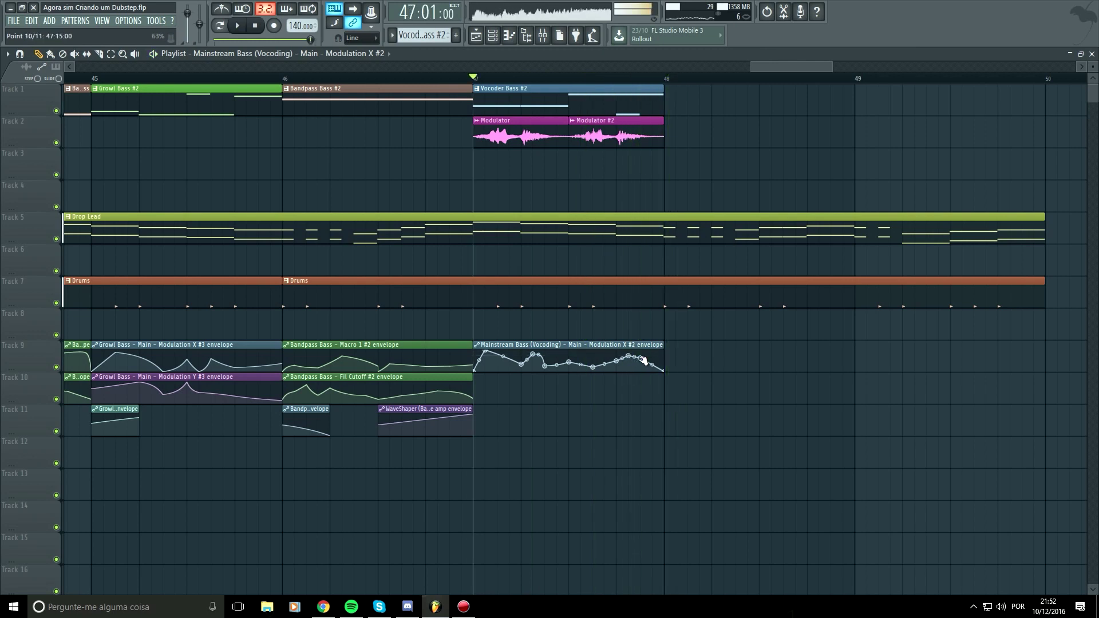
{"action": "scroll", "coordinate": [709, 367], "scroll_direction": "down", "scroll_amount": 4}
{"action": "key", "text": "space"}
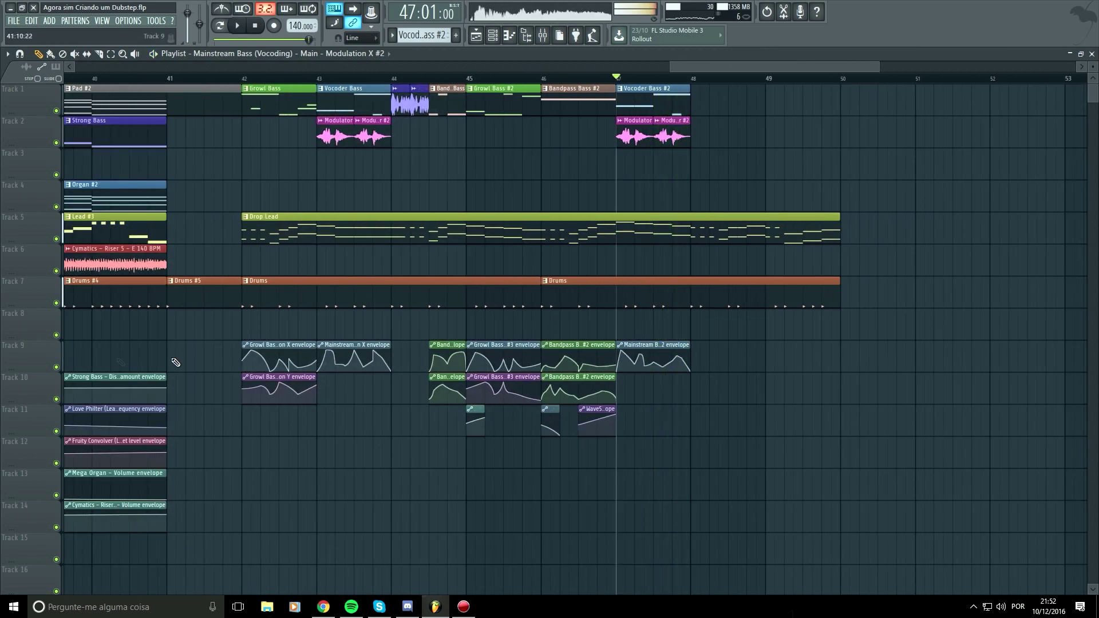
Look through the Miraboa Deluxe Sound Pack folder in the browser's sample packs.
{"action": "left_click", "coordinate": [532, 39]}
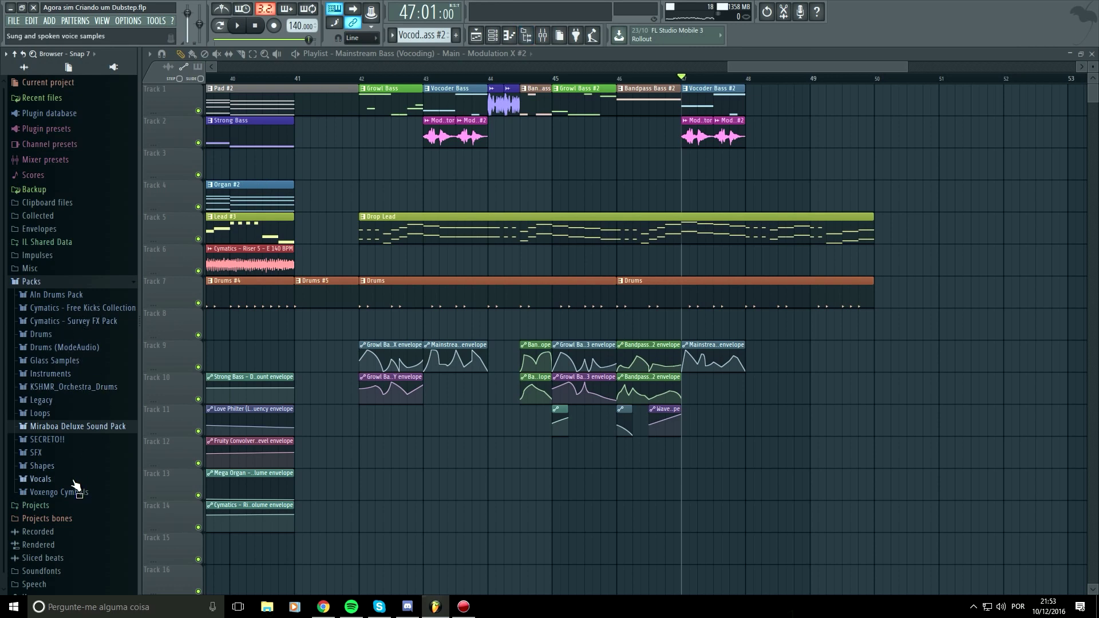
{"action": "left_click", "coordinate": [79, 443]}
{"action": "left_click", "coordinate": [82, 445]}
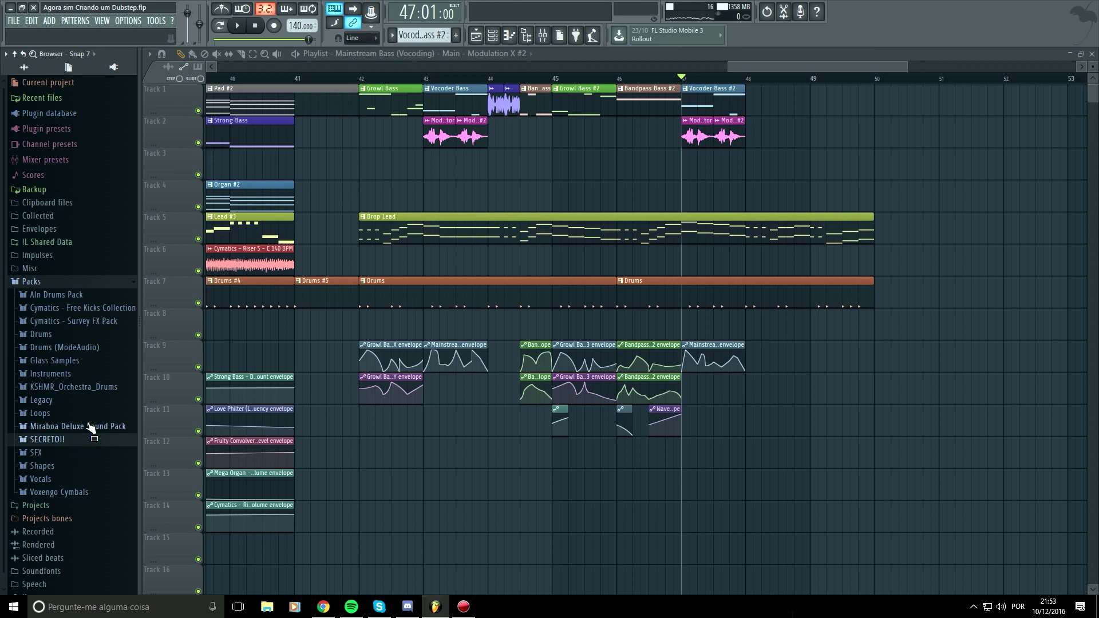
{"action": "left_click", "coordinate": [90, 428]}
{"action": "scroll", "coordinate": [94, 435], "scroll_direction": "down", "scroll_amount": 4}
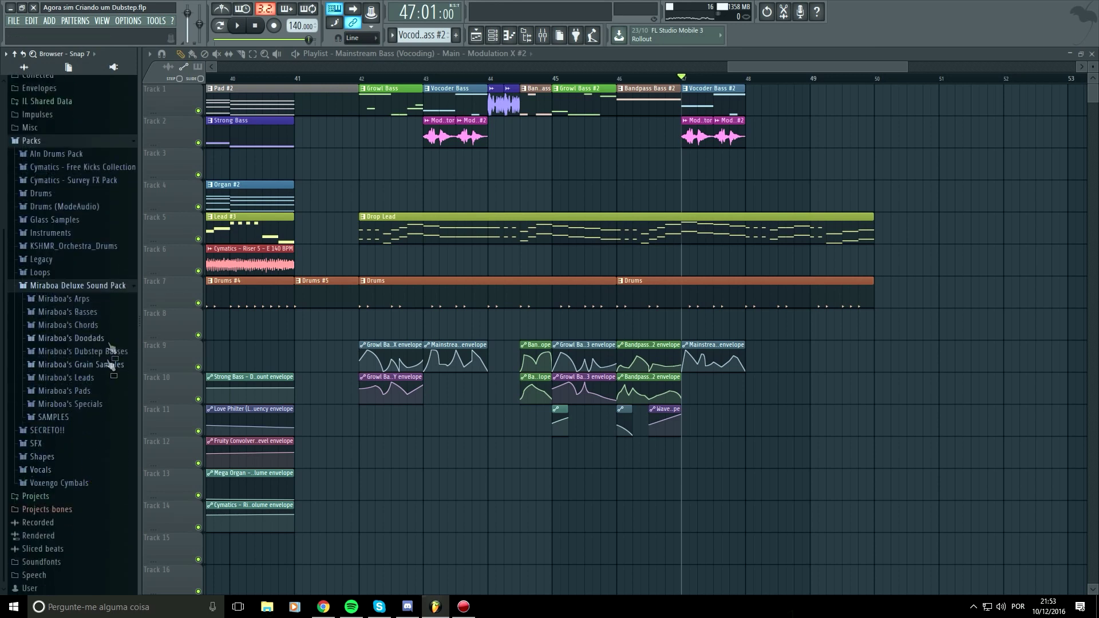
{"action": "left_click", "coordinate": [110, 289]}
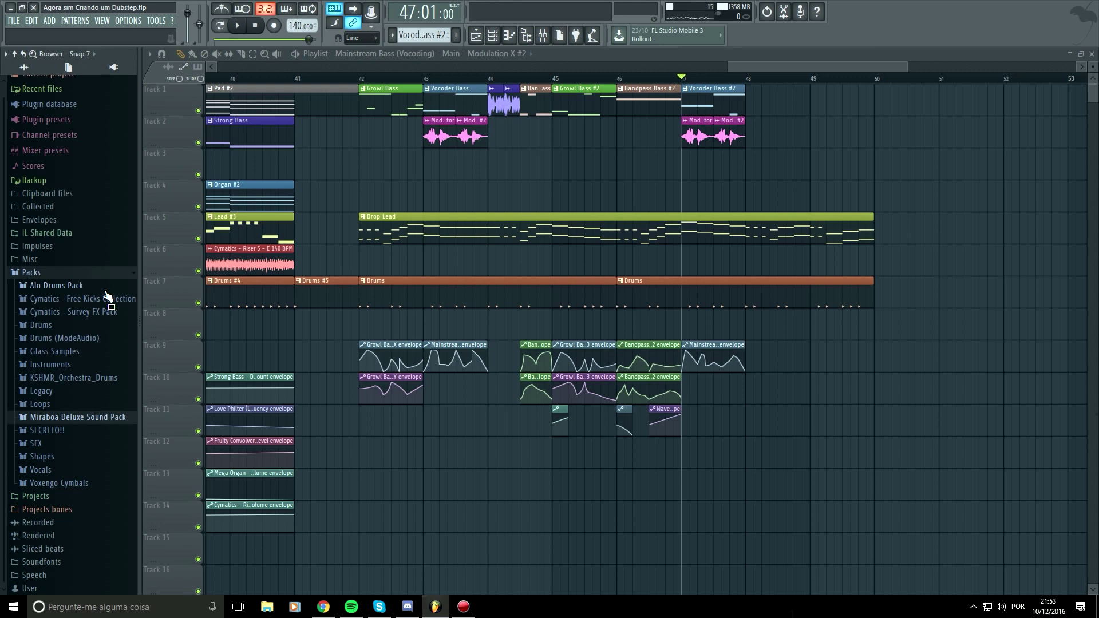
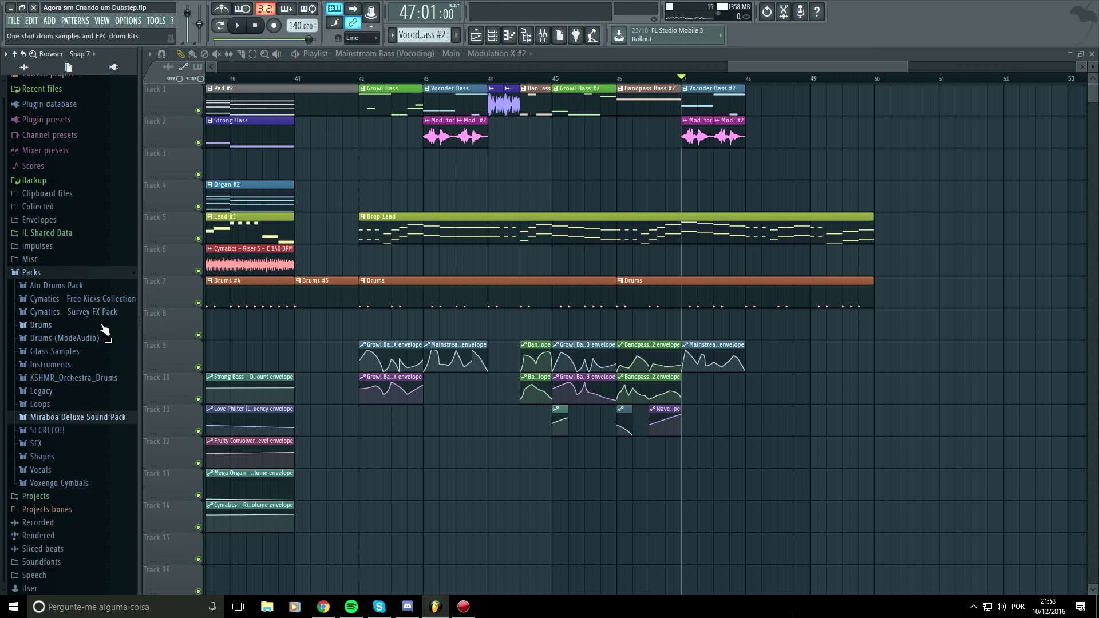
Look through the Cymatics Survey FX and Free Kicks packs and preview Cymatics - Dubstep Kick 5.
{"action": "left_click", "coordinate": [101, 314]}
{"action": "left_click", "coordinate": [75, 326]}
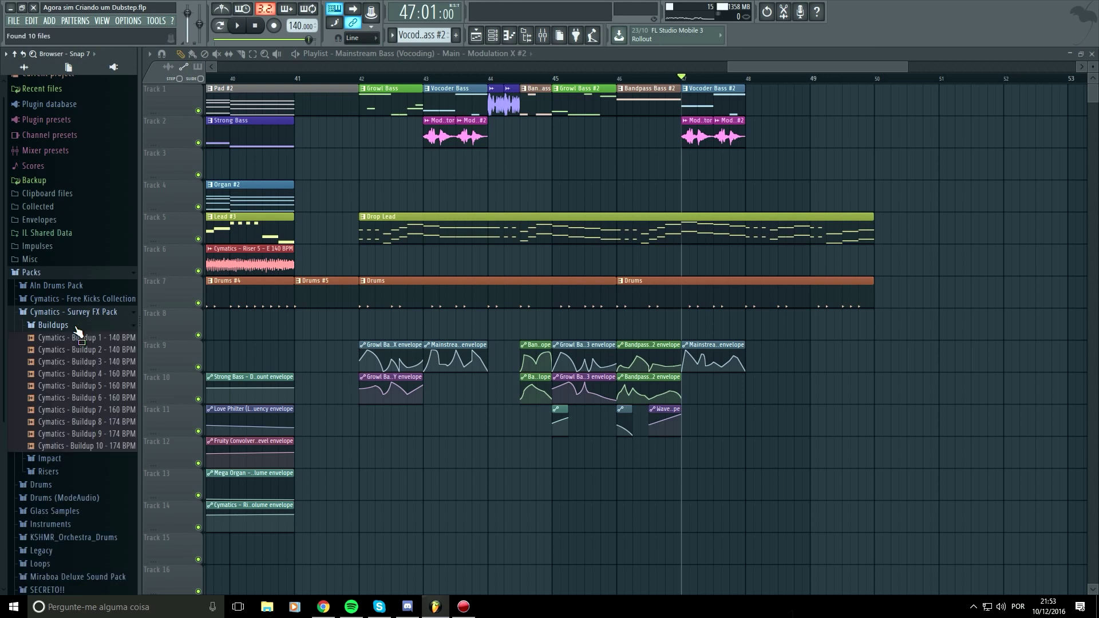
{"action": "left_click", "coordinate": [76, 326]}
{"action": "left_click", "coordinate": [101, 312]}
{"action": "left_click", "coordinate": [102, 299]}
{"action": "scroll", "coordinate": [101, 300], "scroll_direction": "down", "scroll_amount": 5}
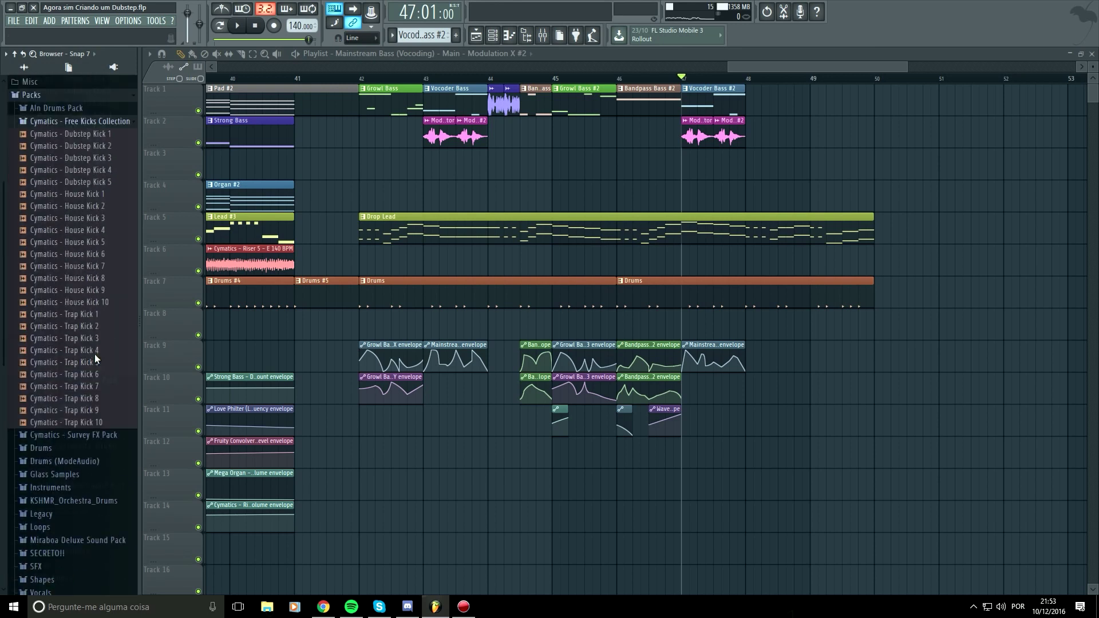
{"action": "scroll", "coordinate": [94, 354], "scroll_direction": "up", "scroll_amount": 3}
{"action": "left_click", "coordinate": [96, 350]}
{"action": "left_click", "coordinate": [106, 279]}
{"action": "left_click", "coordinate": [117, 278]}
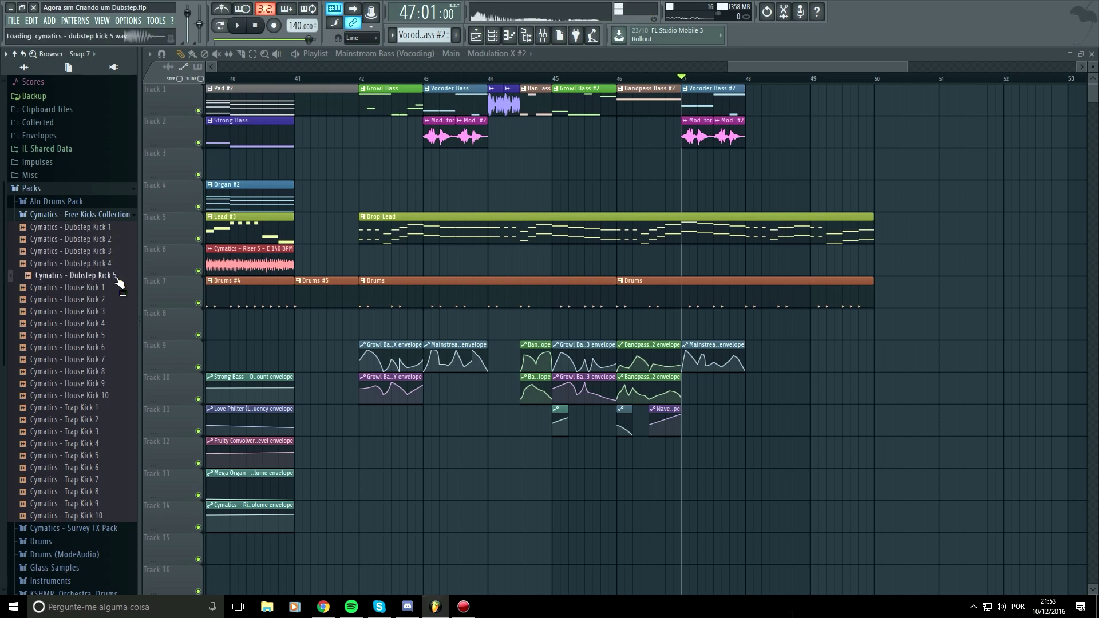
{"action": "left_click", "coordinate": [120, 216]}
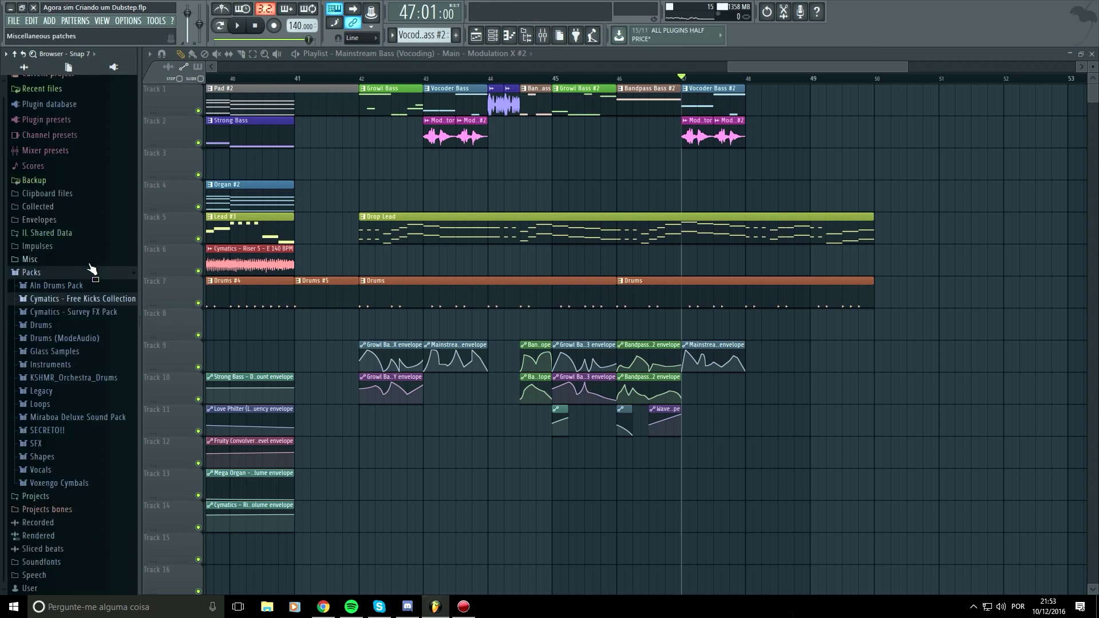
Preview DUBKIT - Hi Hat in the Aln Drums Pack and look over the Loops folder.
{"action": "left_click", "coordinate": [98, 285]}
{"action": "scroll", "coordinate": [101, 354], "scroll_direction": "down", "scroll_amount": 5}
{"action": "left_click", "coordinate": [92, 252]}
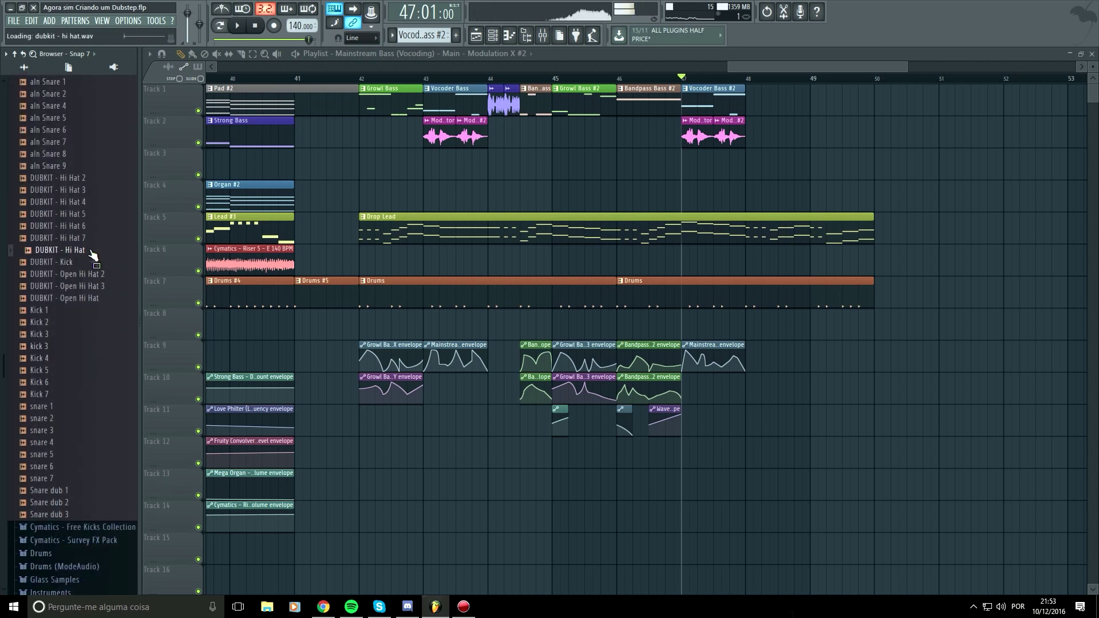
{"action": "scroll", "coordinate": [92, 372], "scroll_direction": "up", "scroll_amount": 10}
{"action": "left_click", "coordinate": [92, 283]}
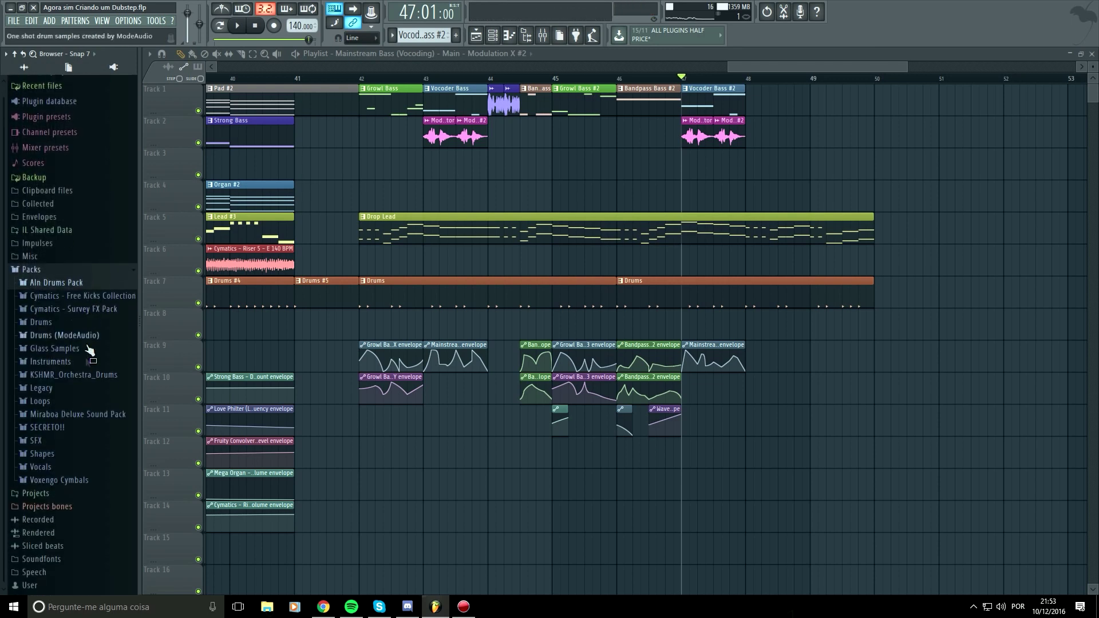
{"action": "left_click", "coordinate": [76, 407]}
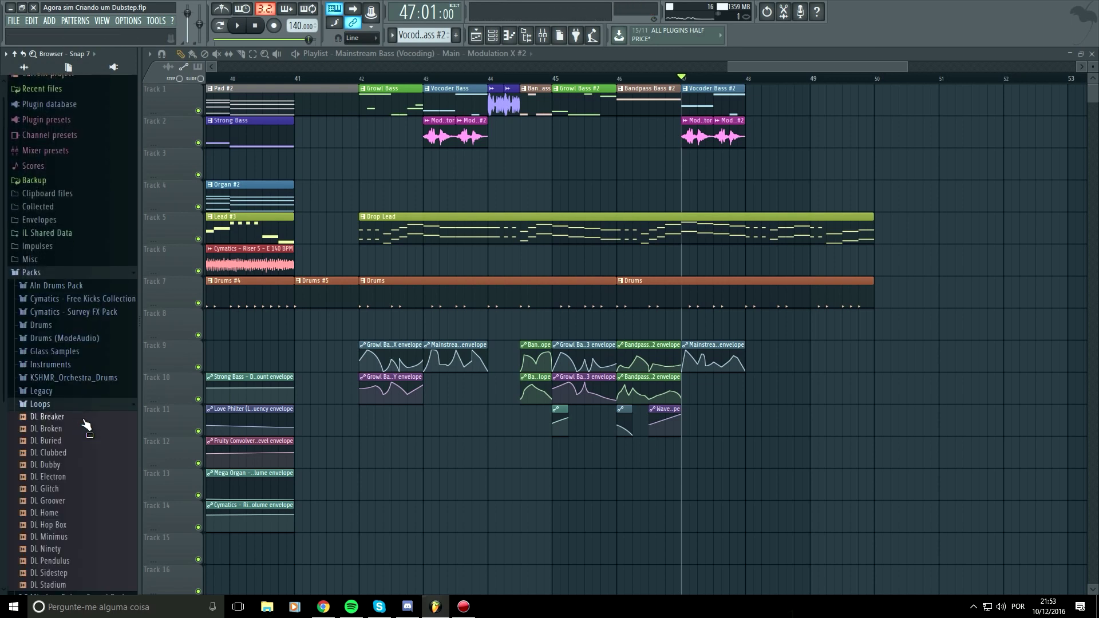
{"action": "left_click", "coordinate": [80, 405]}
Audition vocal samples in the Legacy pack and place FLS_Laugh 002 on Track 3 at bar 47.
{"action": "left_click", "coordinate": [81, 392]}
{"action": "left_click", "coordinate": [80, 456]}
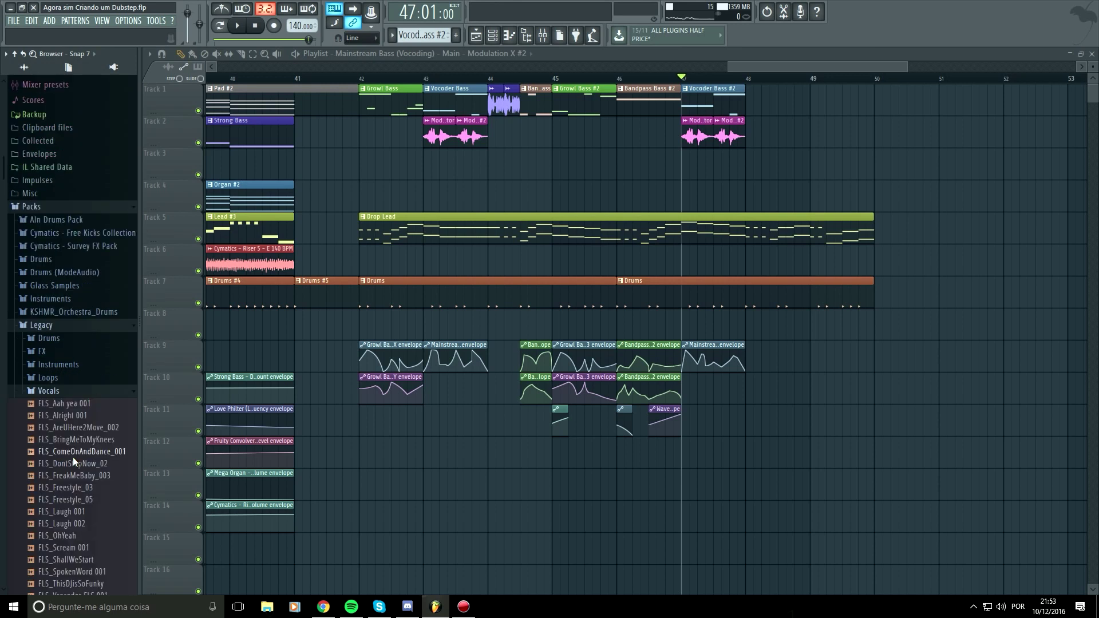
{"action": "left_click", "coordinate": [97, 332]}
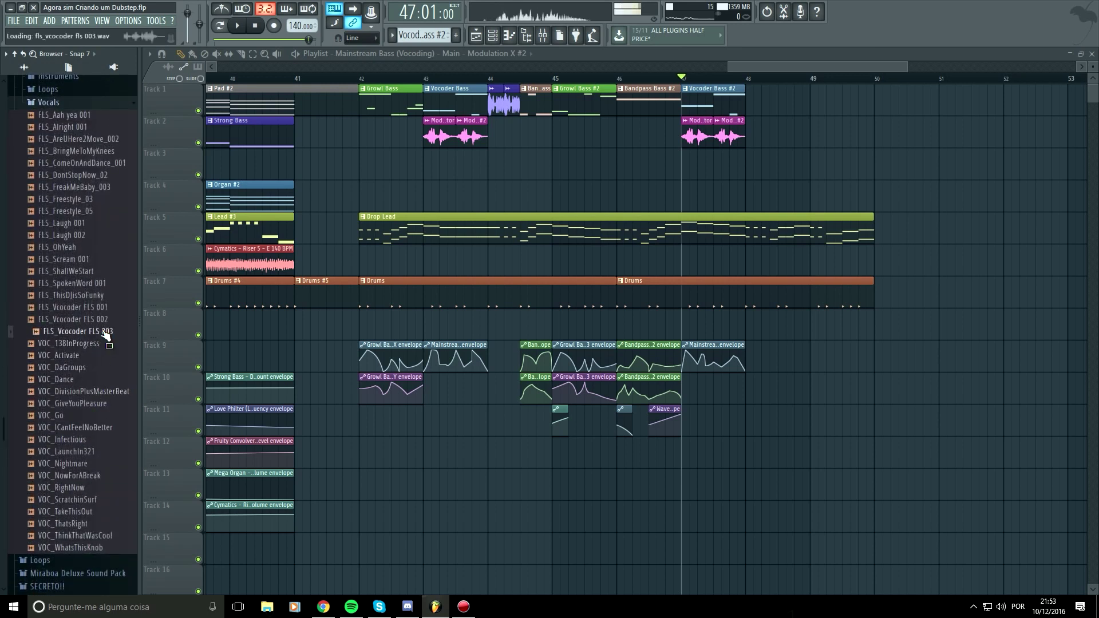
{"action": "left_click", "coordinate": [100, 237]}
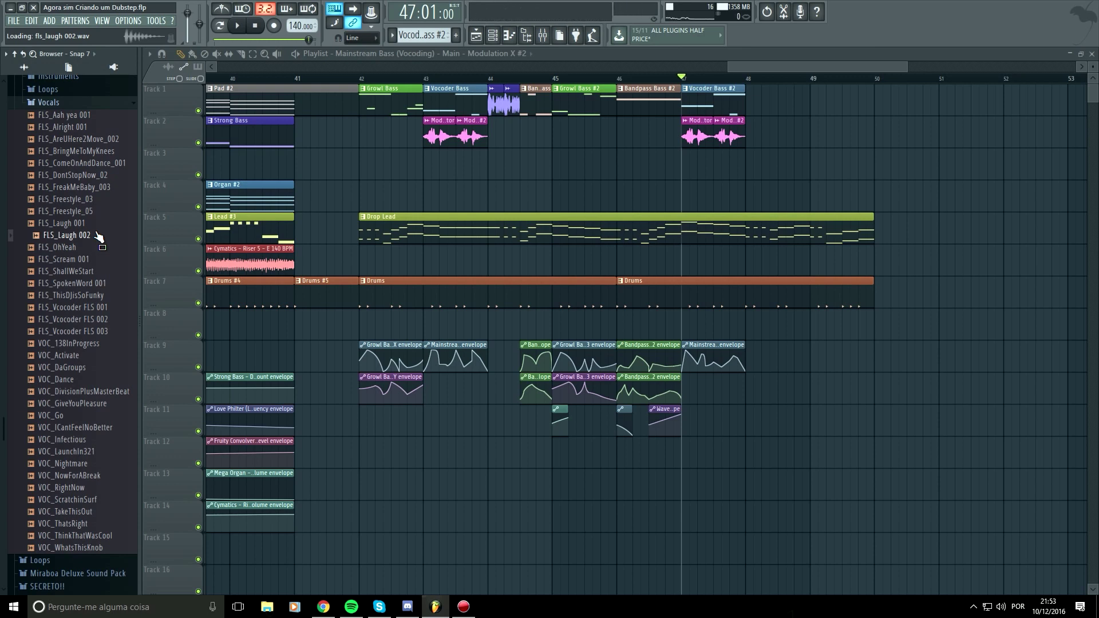
{"action": "left_click_drag", "start_coordinate": [100, 237], "coordinate": [718, 176]}
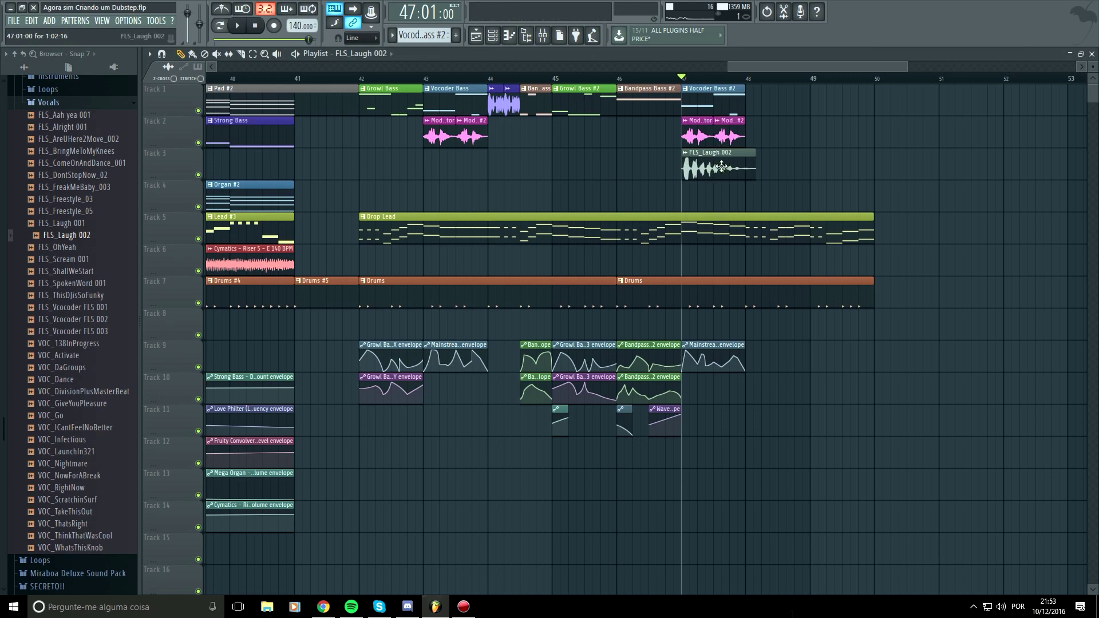
Check the Modulator clip's mixer routing and route the FLS_Laugh 002 sample to the same mixer track.
{"action": "scroll", "coordinate": [706, 136], "scroll_direction": "up", "scroll_amount": 3}
{"action": "double_click", "coordinate": [712, 140]}
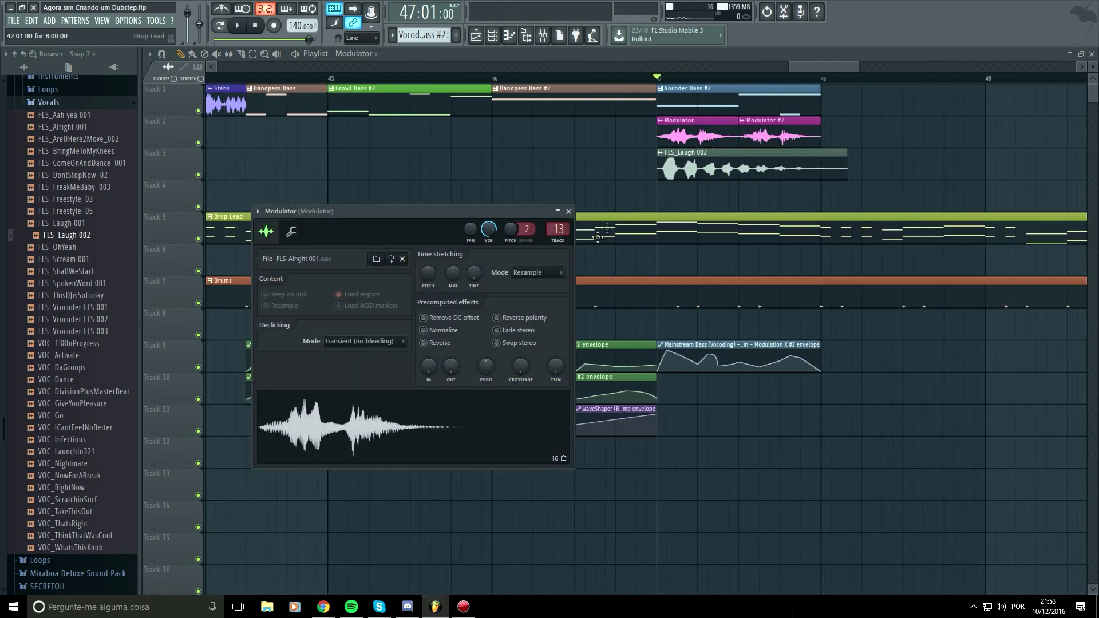
{"action": "left_click", "coordinate": [568, 212]}
{"action": "double_click", "coordinate": [669, 168]}
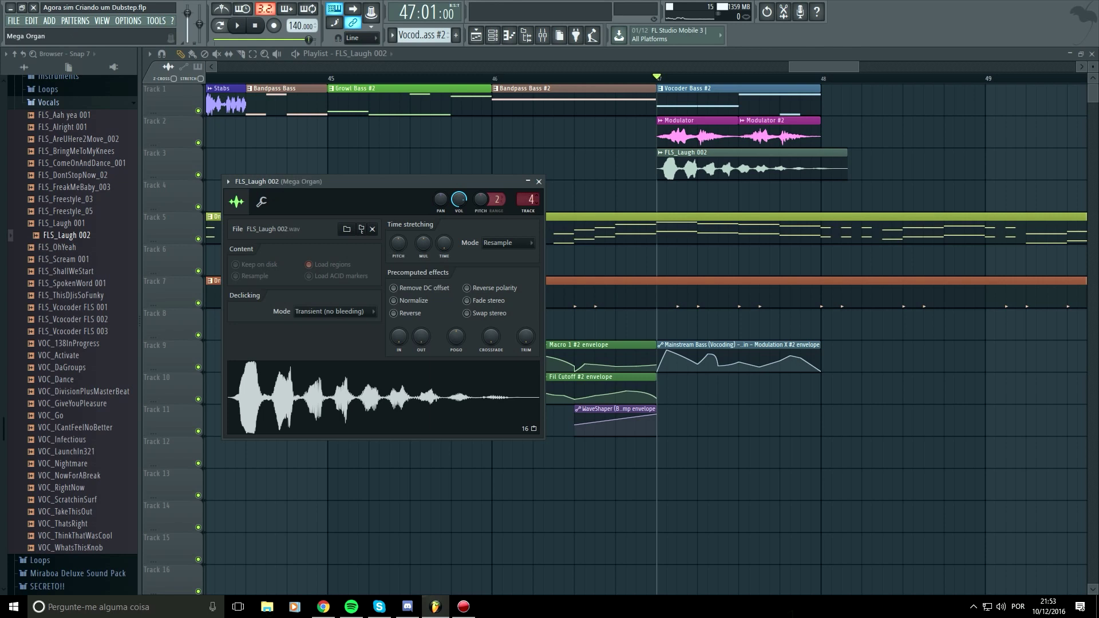
{"action": "left_click", "coordinate": [539, 182]}
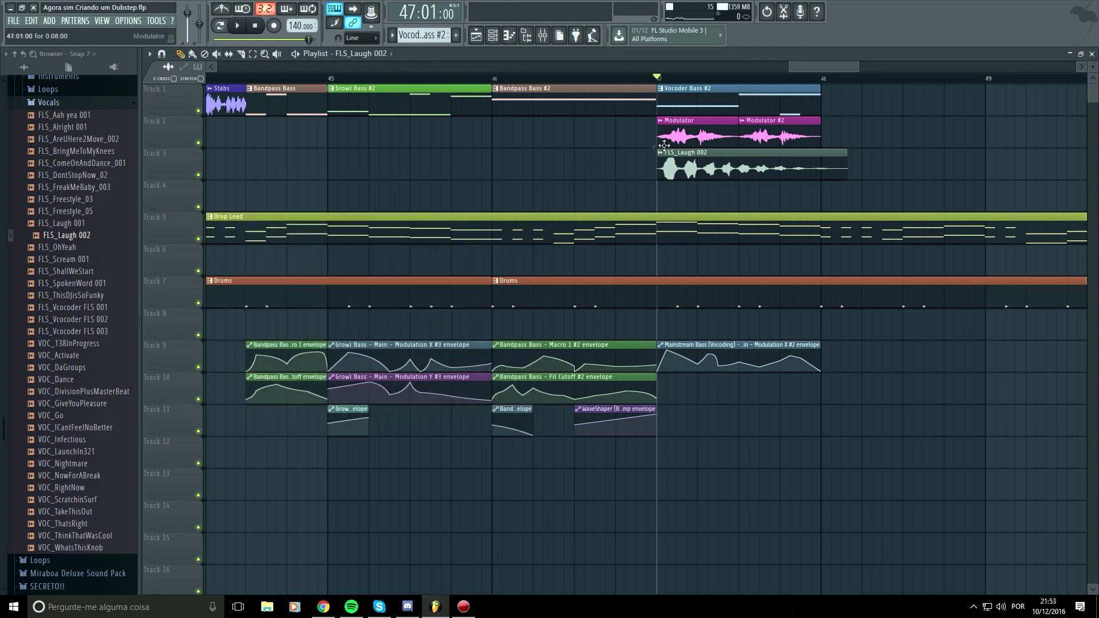
Rename the FLS_Laugh 002 clip as Modulator 2 and give it the magenta colour of the other modulator clips.
{"action": "left_click", "coordinate": [661, 153]}
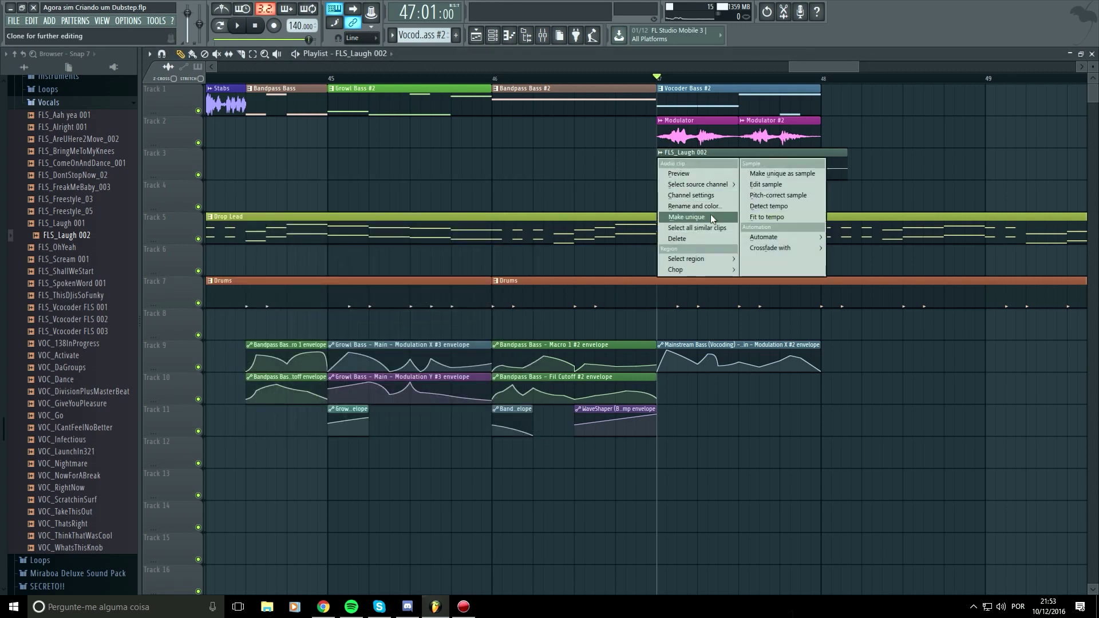
{"action": "left_click", "coordinate": [714, 206]}
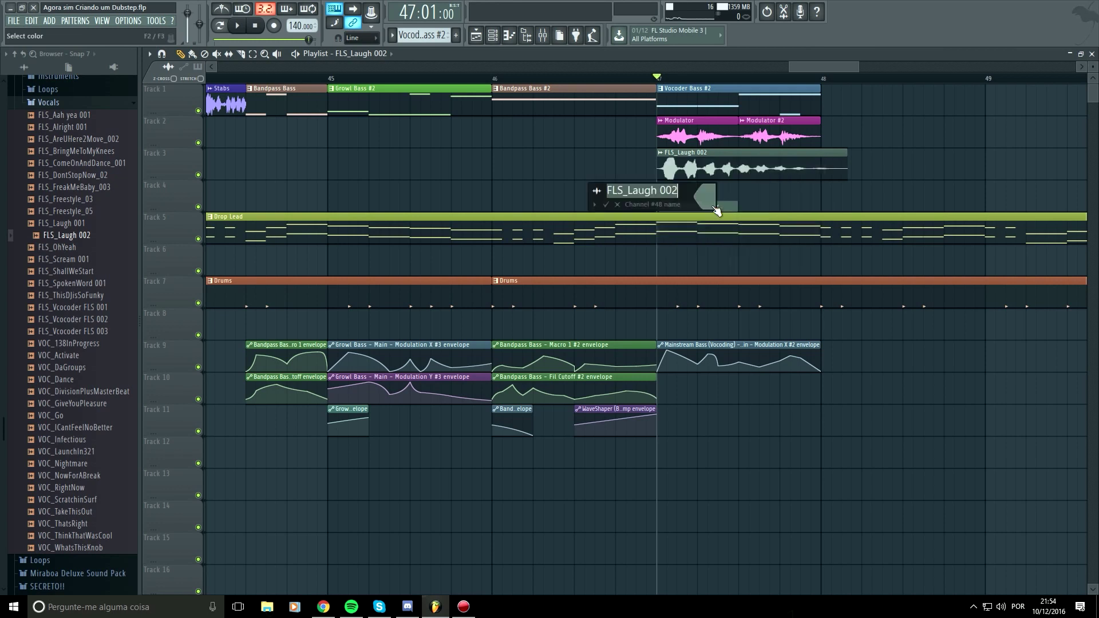
{"action": "type", "text": "Modulator 2"}
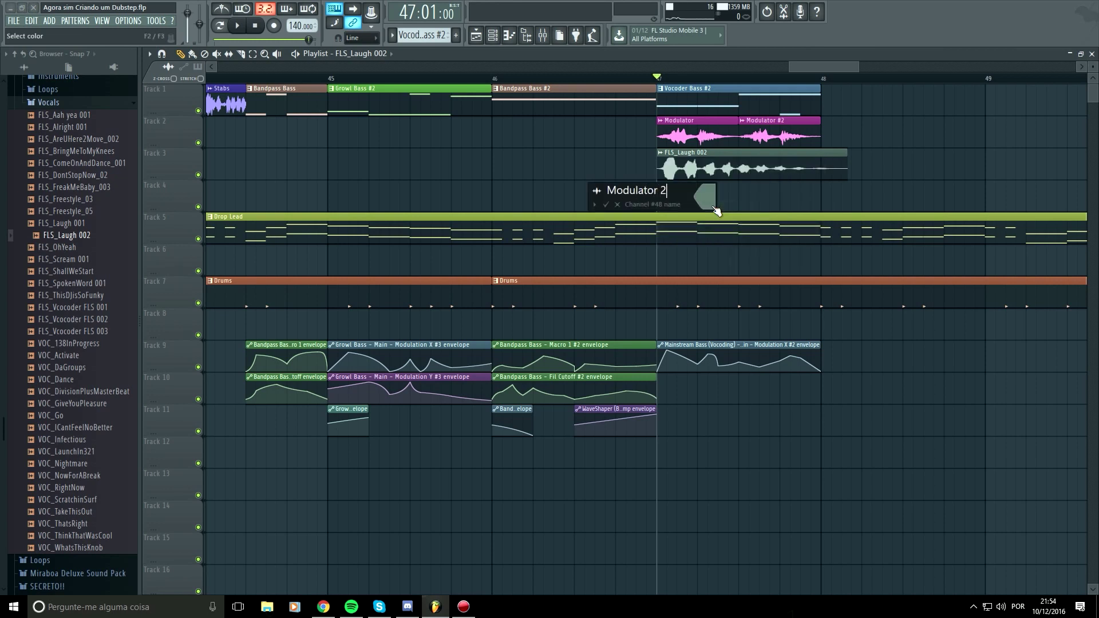
{"action": "left_click", "coordinate": [713, 206]}
{"action": "left_click", "coordinate": [723, 221]}
Replace the Modulator clips at bar 47 with Modulator 2 on Track 2, cut off at bar 48, and play it.
{"action": "right_click", "coordinate": [804, 137]}
{"action": "right_click", "coordinate": [712, 141]}
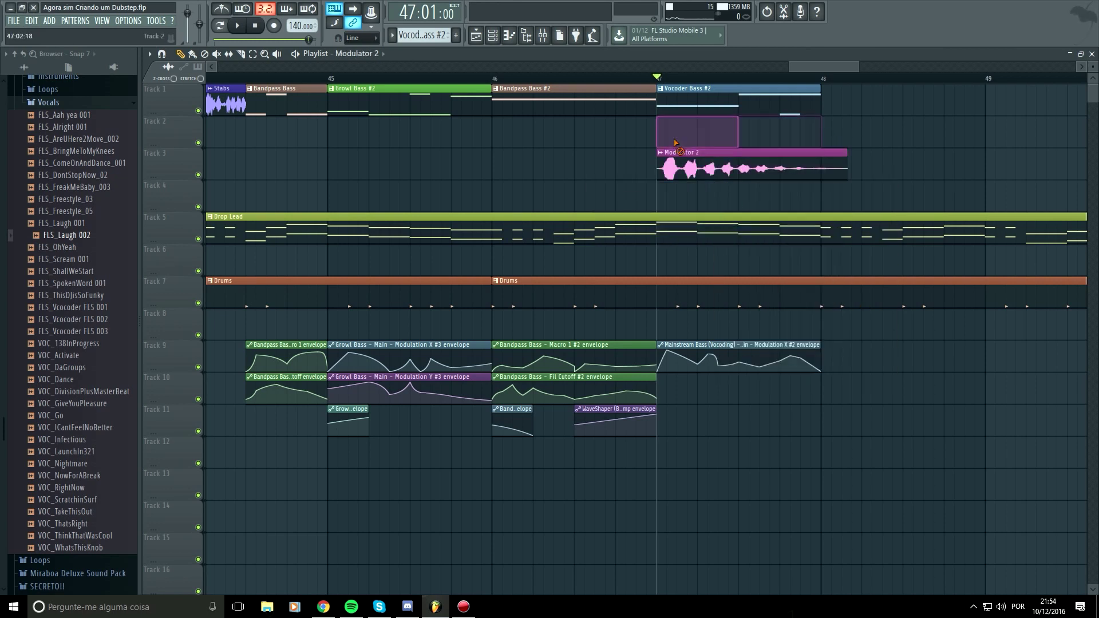
{"action": "left_click", "coordinate": [241, 55]}
{"action": "mouse_move", "coordinate": [818, 136]}
{"action": "left_mouse_down"}
{"action": "mouse_move", "coordinate": [824, 189]}
{"action": "mouse_move", "coordinate": [783, 139]}
{"action": "left_mouse_up"}
{"action": "key", "text": "p"}
{"action": "right_click", "coordinate": [834, 166]}
{"action": "key", "text": "space"}
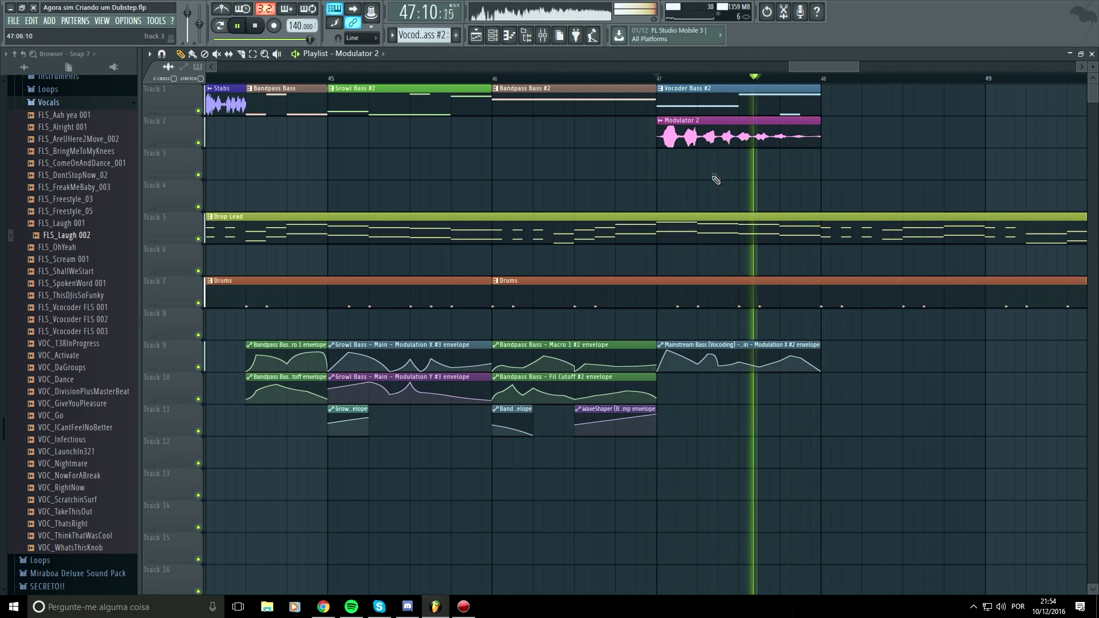
{"action": "key", "text": "space"}
Add a second Modulator 2 clip on Track 3 at bar 47, slip its audio slightly earlier and audition it.
{"action": "left_click", "coordinate": [667, 173]}
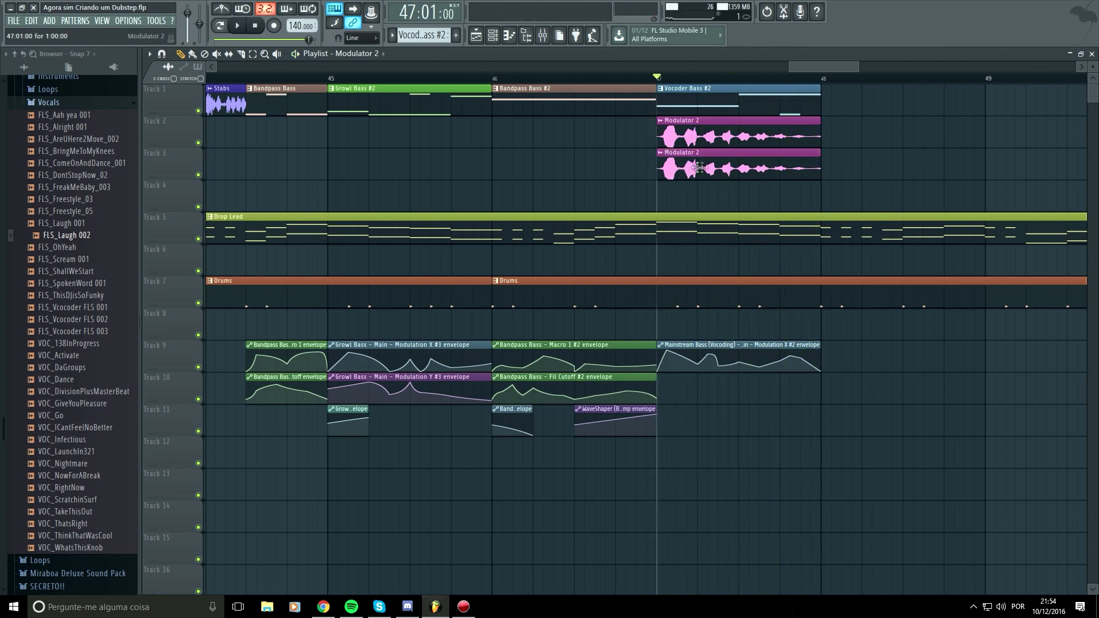
{"action": "scroll", "coordinate": [701, 167], "scroll_direction": "up", "scroll_amount": 4, "text": "ctrl"}
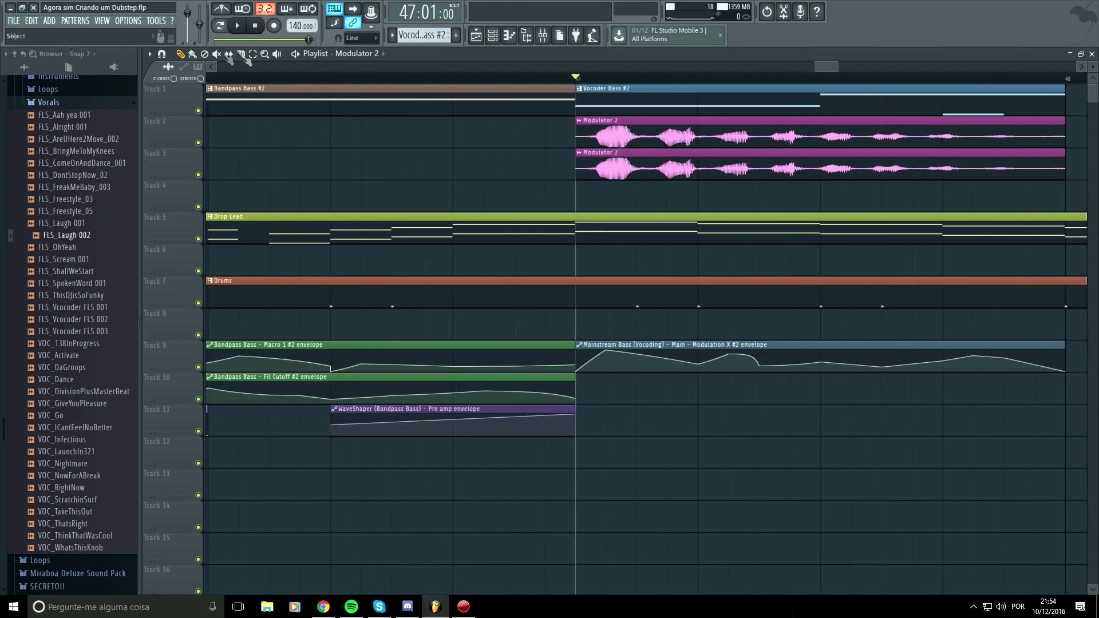
{"action": "left_click", "coordinate": [228, 53]}
{"action": "left_click_drag", "start_coordinate": [698, 165], "coordinate": [676, 165]}
{"action": "key", "text": "space"}
{"action": "scroll", "coordinate": [690, 207], "scroll_direction": "down", "scroll_amount": 3, "text": "ctrl"}
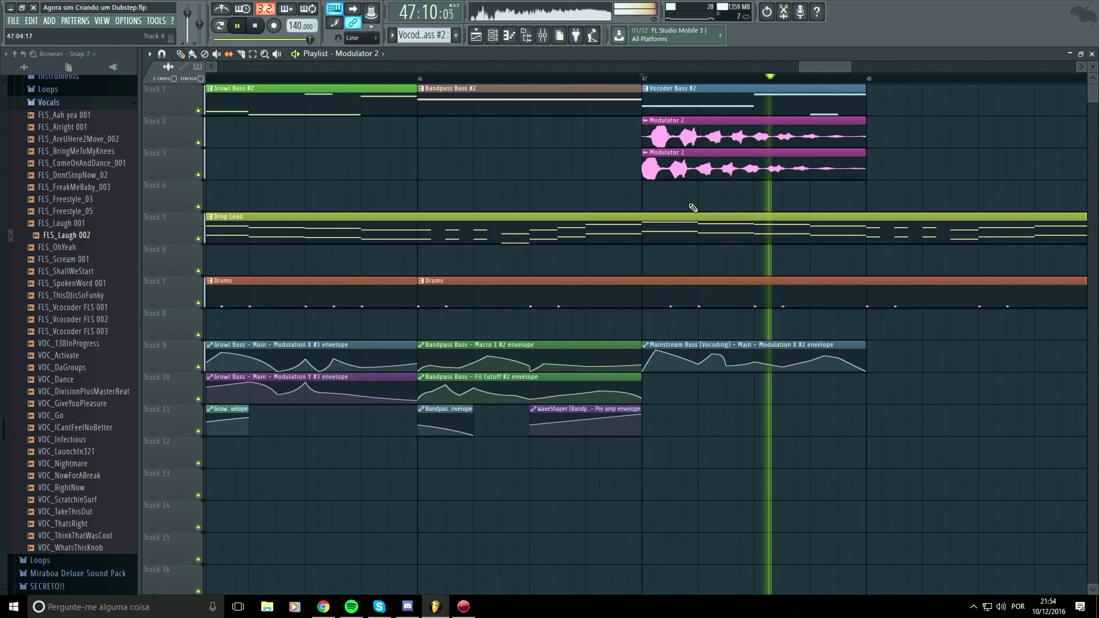
{"action": "scroll", "coordinate": [690, 206], "scroll_direction": "up", "scroll_amount": 3, "text": "ctrl"}
{"action": "key", "text": "space"}
Slip the audio inside the Track 3 Modulator 2 clip further forward in small amounts, auditioning each change.
{"action": "left_click_drag", "start_coordinate": [680, 165], "coordinate": [664, 166]}
{"action": "key", "text": "space"}
{"action": "key", "text": "space"}
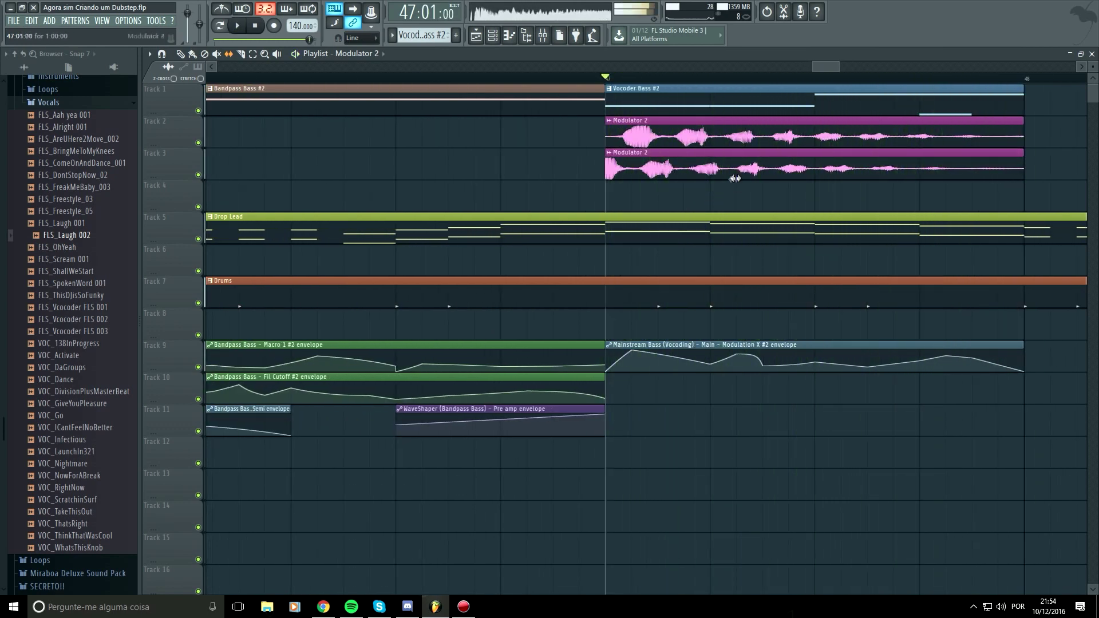
{"action": "left_click_drag", "start_coordinate": [732, 168], "coordinate": [725, 164]}
{"action": "key", "text": "space"}
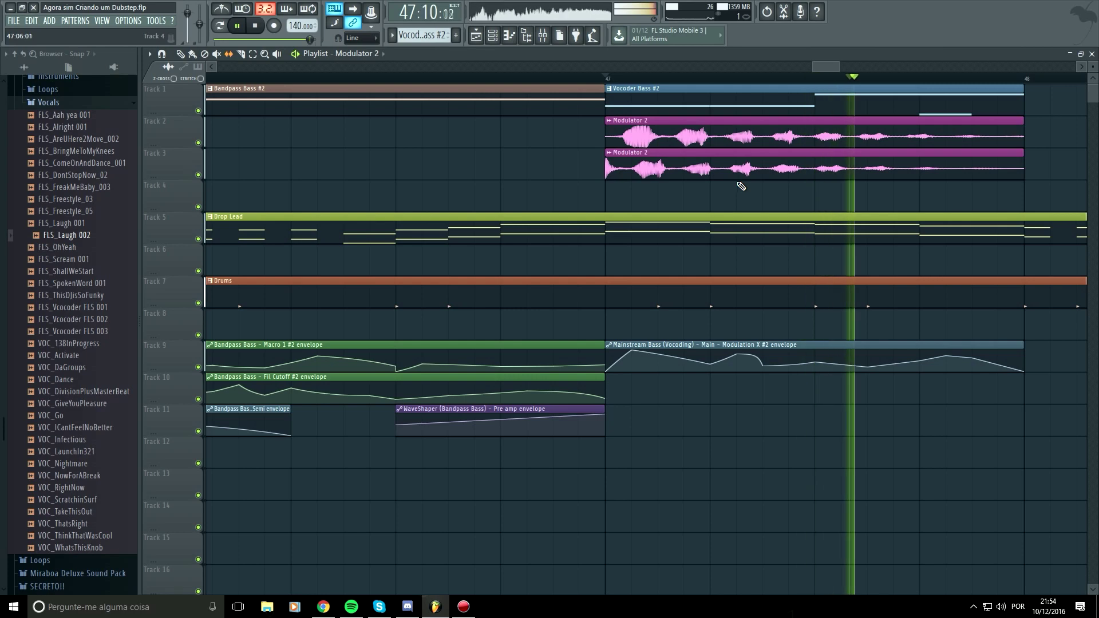
{"action": "key", "text": "space"}
{"action": "key", "text": "space"}
{"action": "scroll", "coordinate": [735, 166], "scroll_direction": "down", "scroll_amount": 2, "text": "ctrl"}
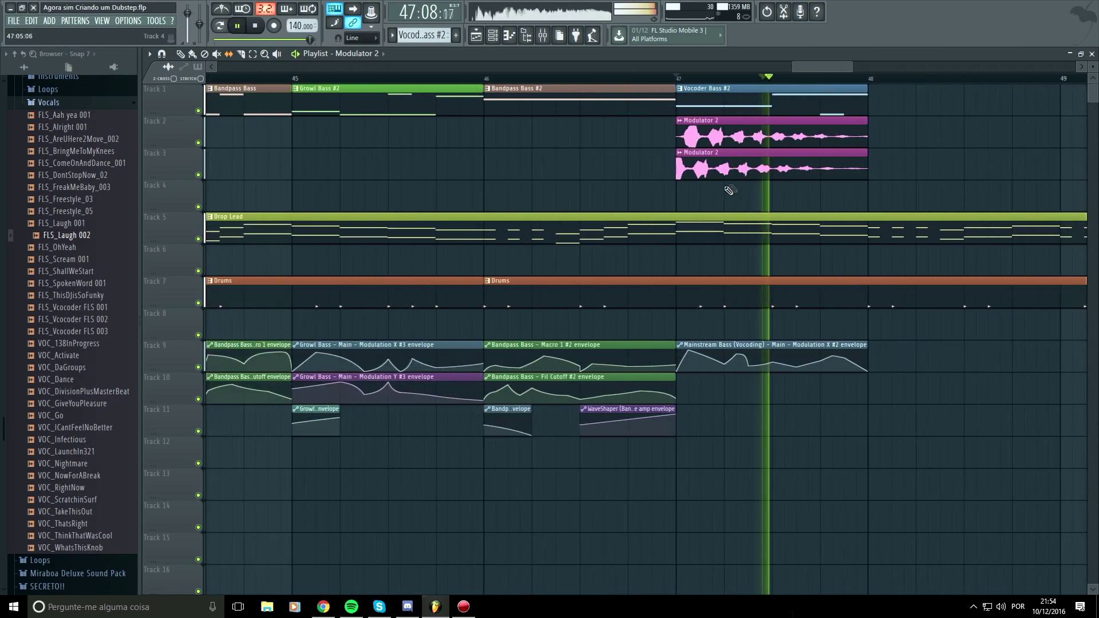
{"action": "key", "text": "space"}
Hide the browser and play the drop from bar 46 to hear the new vocoder section in context.
{"action": "left_click", "coordinate": [526, 35]}
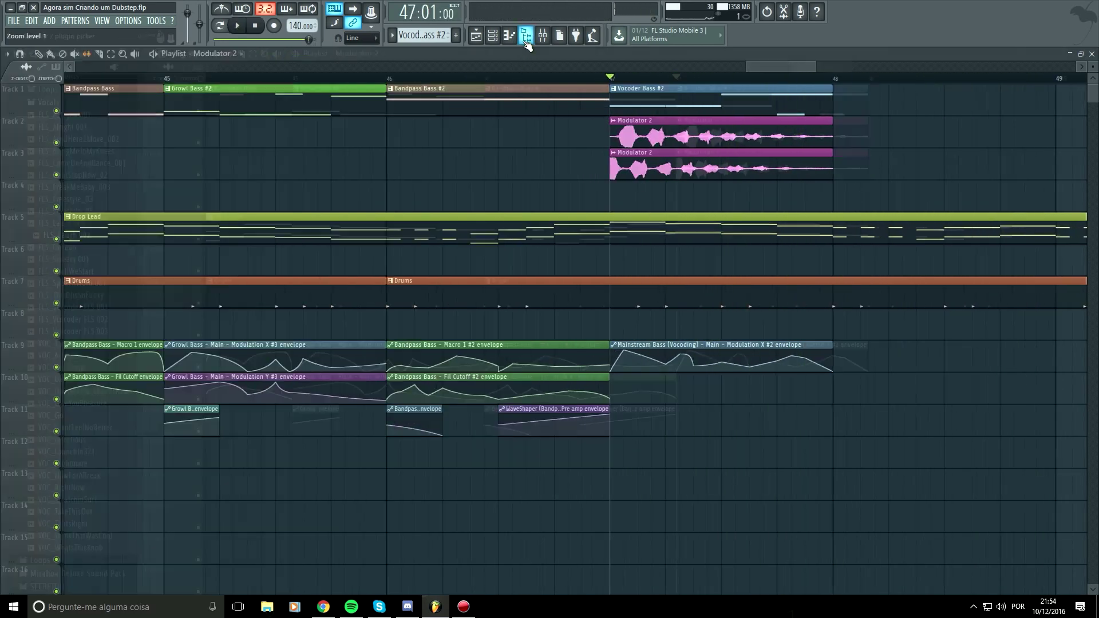
{"action": "left_click", "coordinate": [415, 77]}
{"action": "key", "text": "space"}
{"action": "scroll", "coordinate": [519, 234], "scroll_direction": "down", "scroll_amount": 5, "text": "ctrl"}
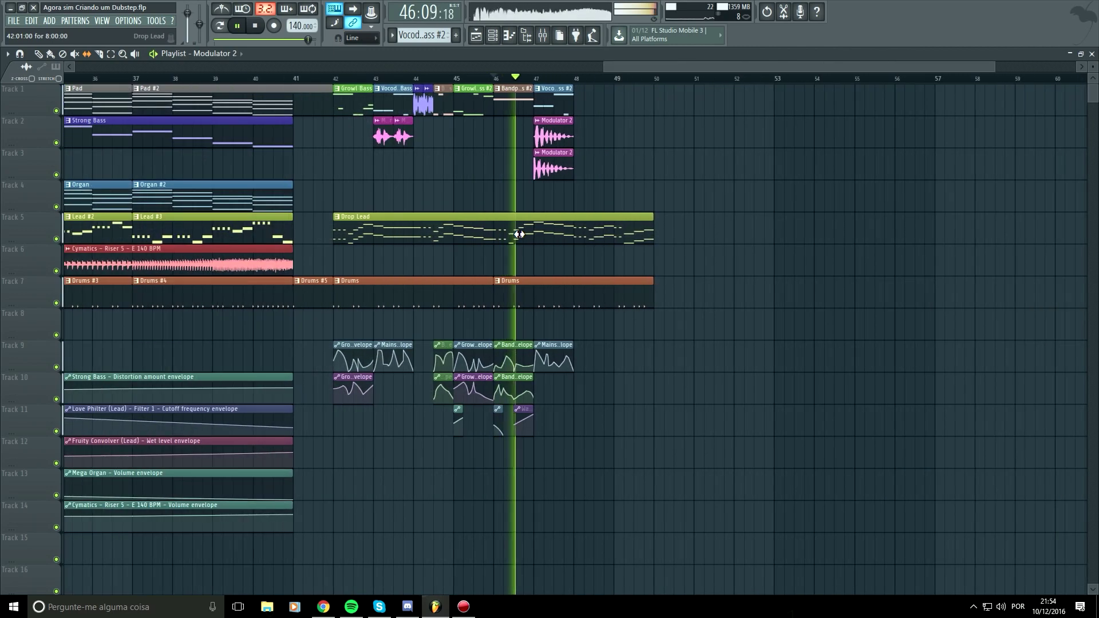
{"action": "key", "text": "space"}
{"action": "scroll", "coordinate": [542, 190], "scroll_direction": "up", "scroll_amount": 5}
{"action": "key", "text": "space"}
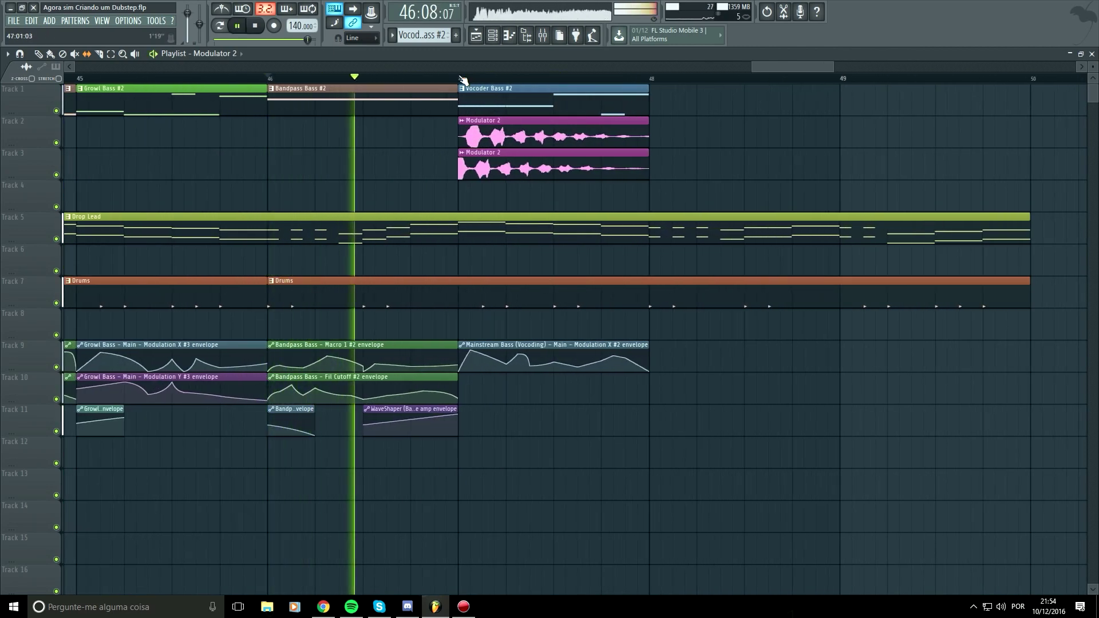
{"action": "key", "text": "space"}
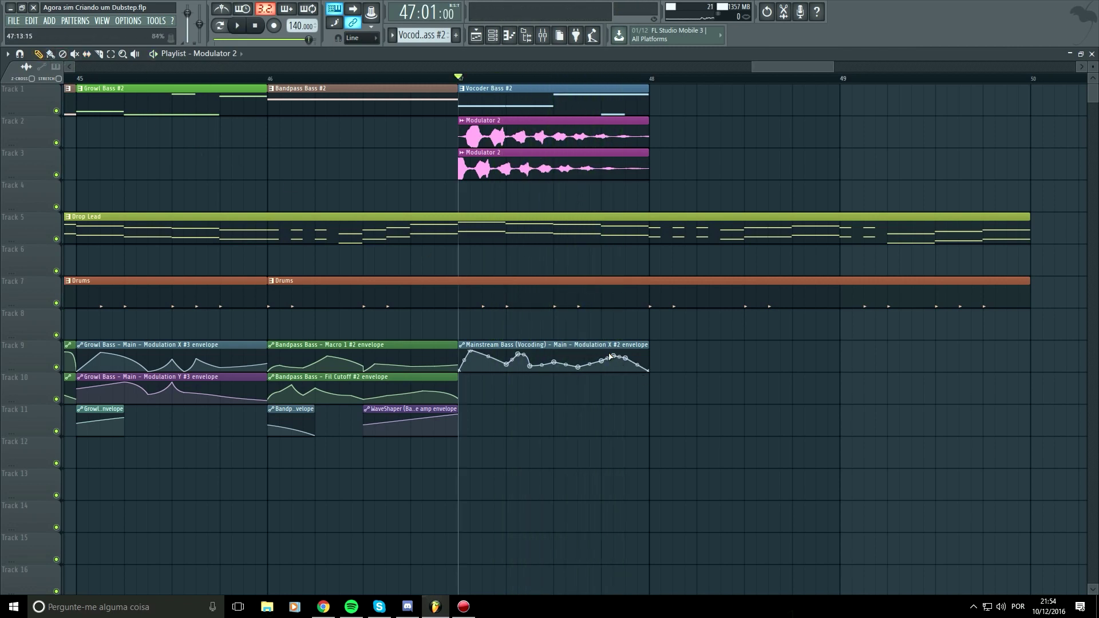
Lower the late rise of the Modulation X #2 envelope at bar 47 so it falls off gently, and play it.
{"action": "key", "text": "space"}
{"action": "left_click_drag", "start_coordinate": [625, 358], "coordinate": [625, 378]}
{"action": "key", "text": "space"}
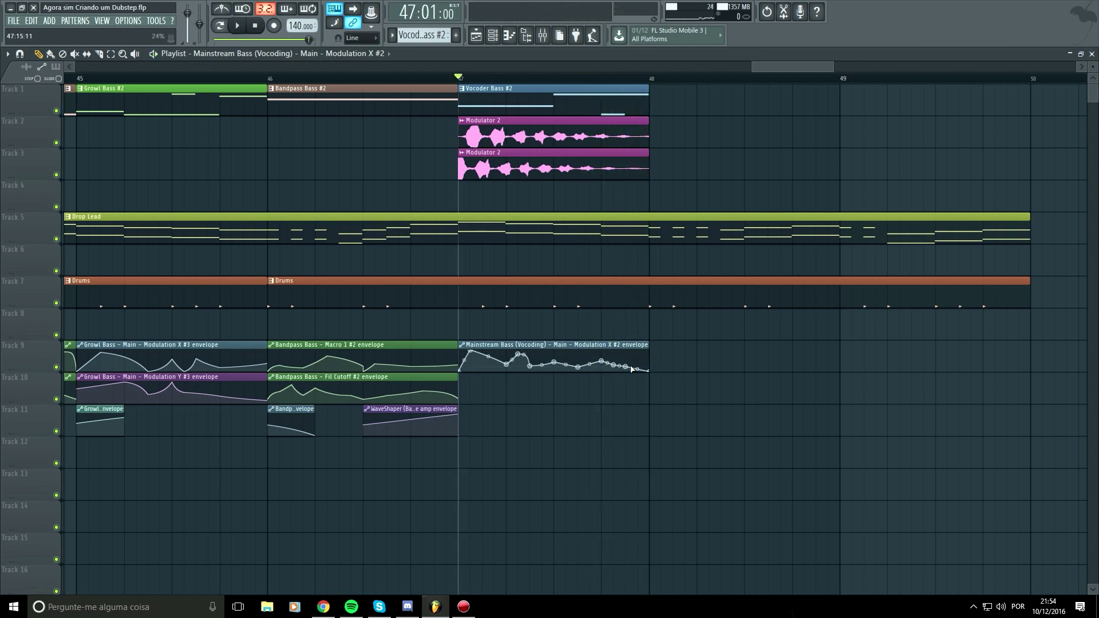
Flatten the middle peak of the Modulation X #2 envelope at bar 47 into a smooth decline, auditioning the bar after each change.
{"action": "key", "text": "space"}
{"action": "key", "text": "space"}
{"action": "key", "text": "space"}
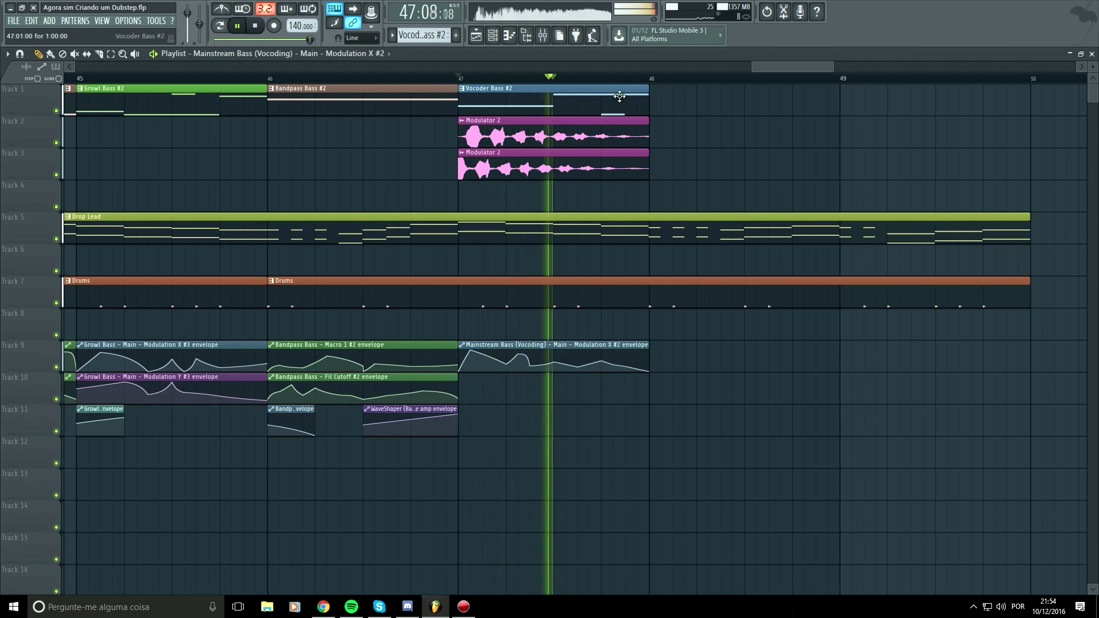
{"action": "key", "text": "space"}
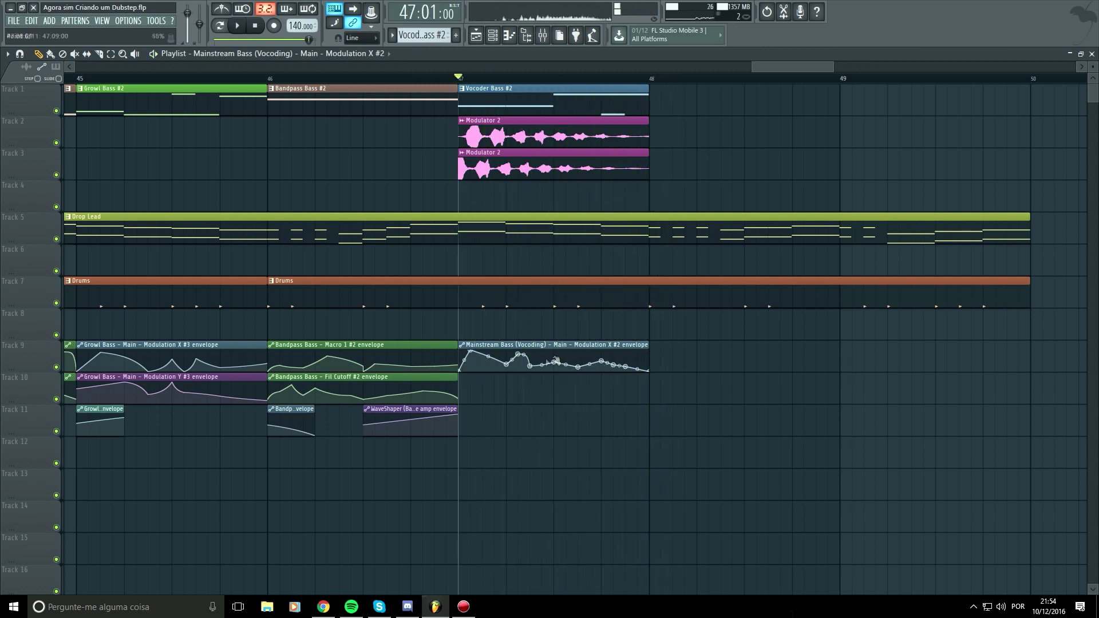
{"action": "key", "text": "space"}
{"action": "left_click_drag", "start_coordinate": [519, 358], "coordinate": [554, 370]}
{"action": "key", "text": "space"}
{"action": "key", "text": "space"}
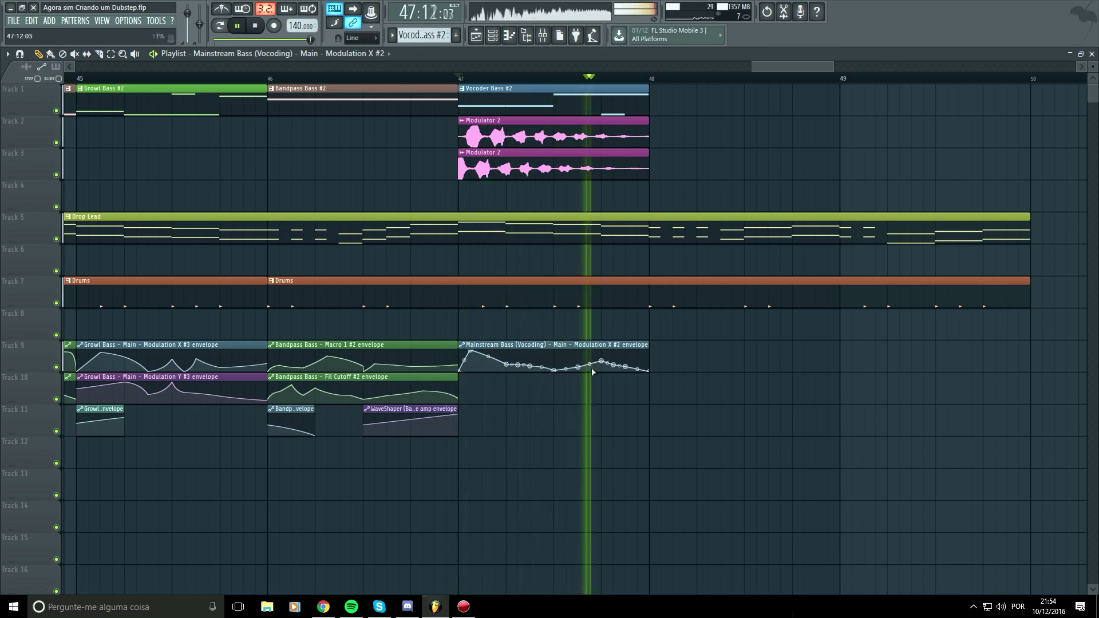
{"action": "key", "text": "space"}
{"action": "key", "text": "space"}
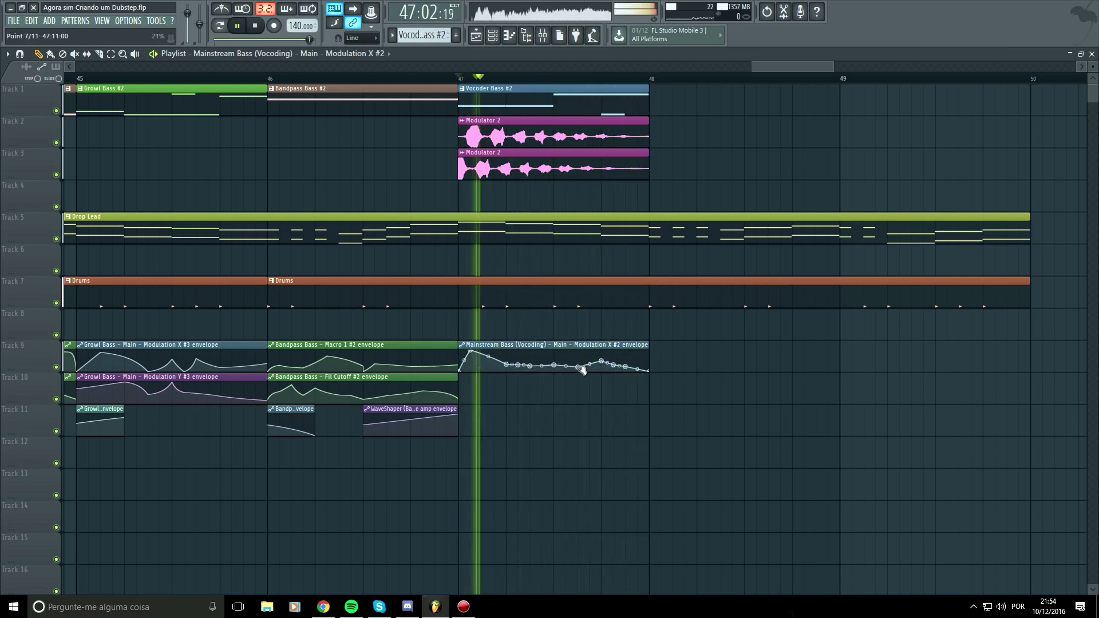
{"action": "key", "text": "space"}
Select bars 42 to 47 on the playlist timeline and play the whole drop to hear the new section in context.
{"action": "scroll", "coordinate": [576, 196], "scroll_direction": "down", "scroll_amount": 6}
{"action": "left_click_drag", "start_coordinate": [530, 80], "coordinate": [670, 79]}
{"action": "key", "text": "space"}
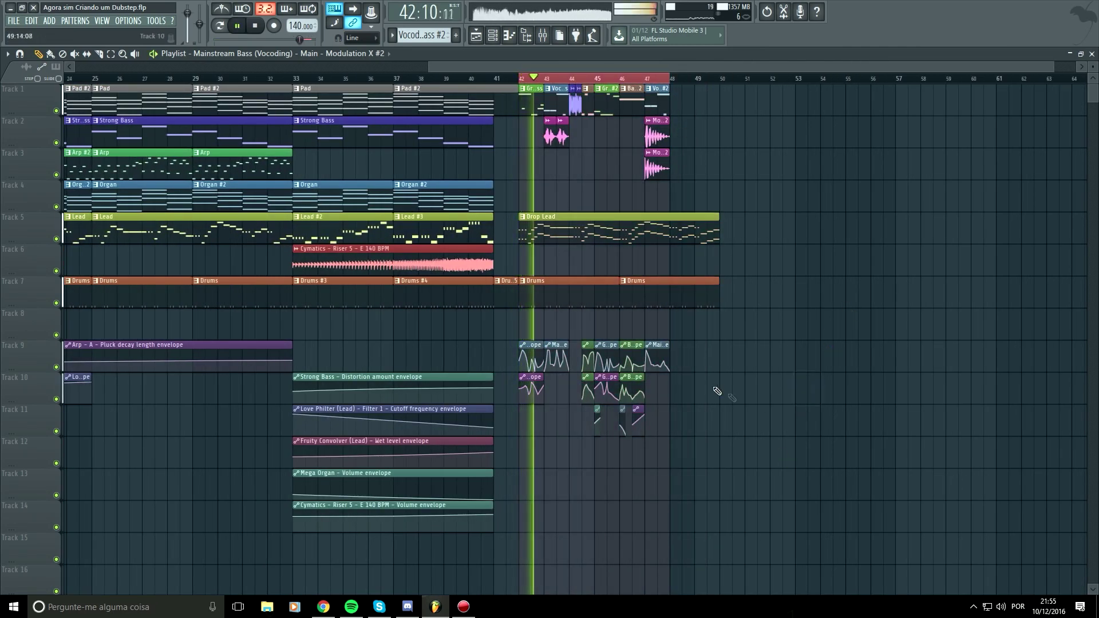
{"action": "scroll", "coordinate": [731, 395], "scroll_direction": "up", "scroll_amount": 5}
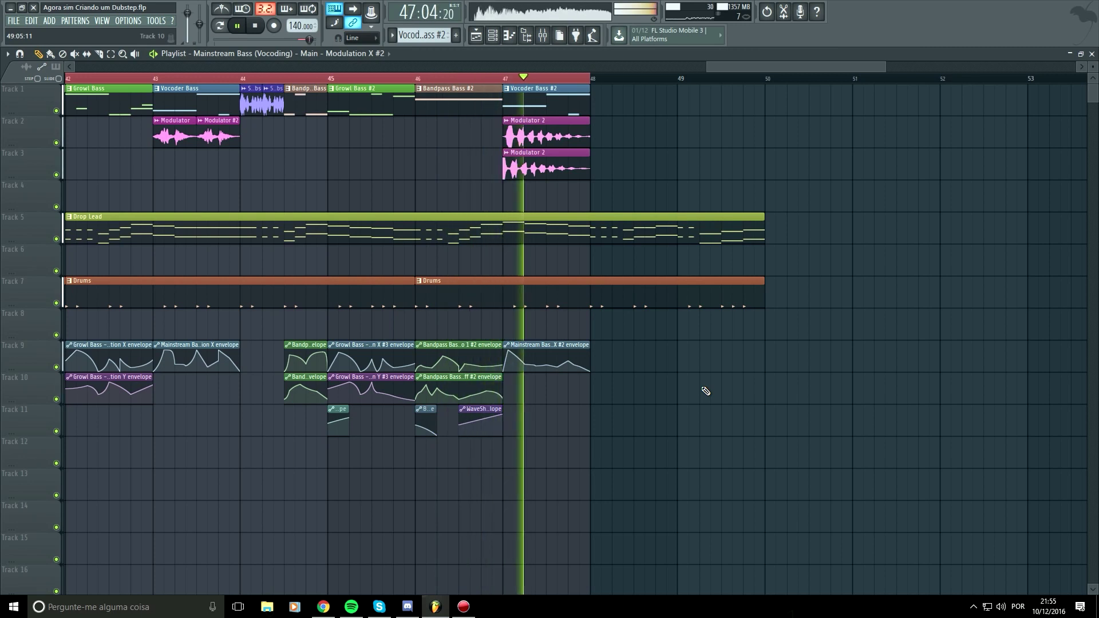
{"action": "key", "text": "space"}
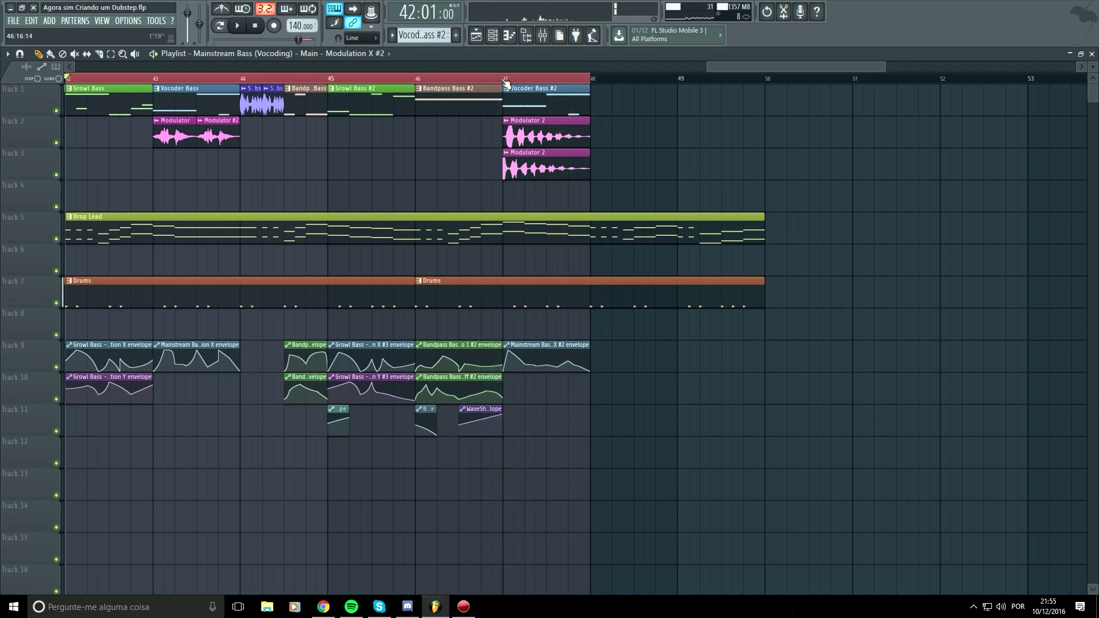
Clear the time selection, return playback to bar 47 and lower the first peak of the Modulation X #2 envelope to about mid-height.
{"action": "double_click", "coordinate": [504, 80]}
{"action": "key", "text": "space"}
{"action": "key", "text": "space"}
{"action": "scroll", "coordinate": [529, 159], "scroll_direction": "up", "scroll_amount": 5}
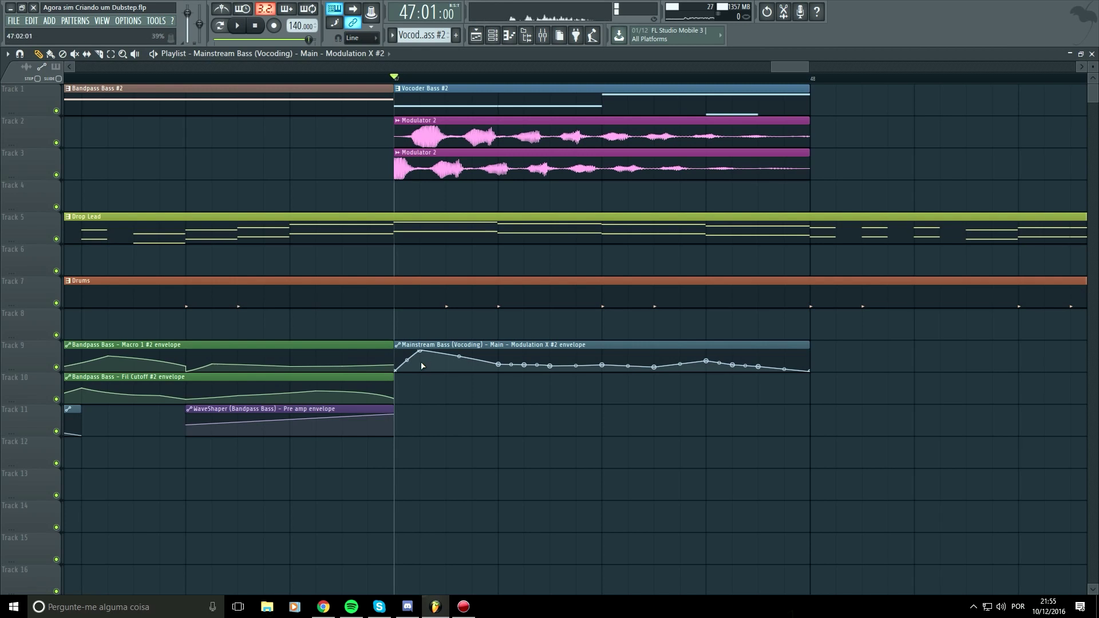
{"action": "left_click_drag", "start_coordinate": [421, 353], "coordinate": [422, 363]}
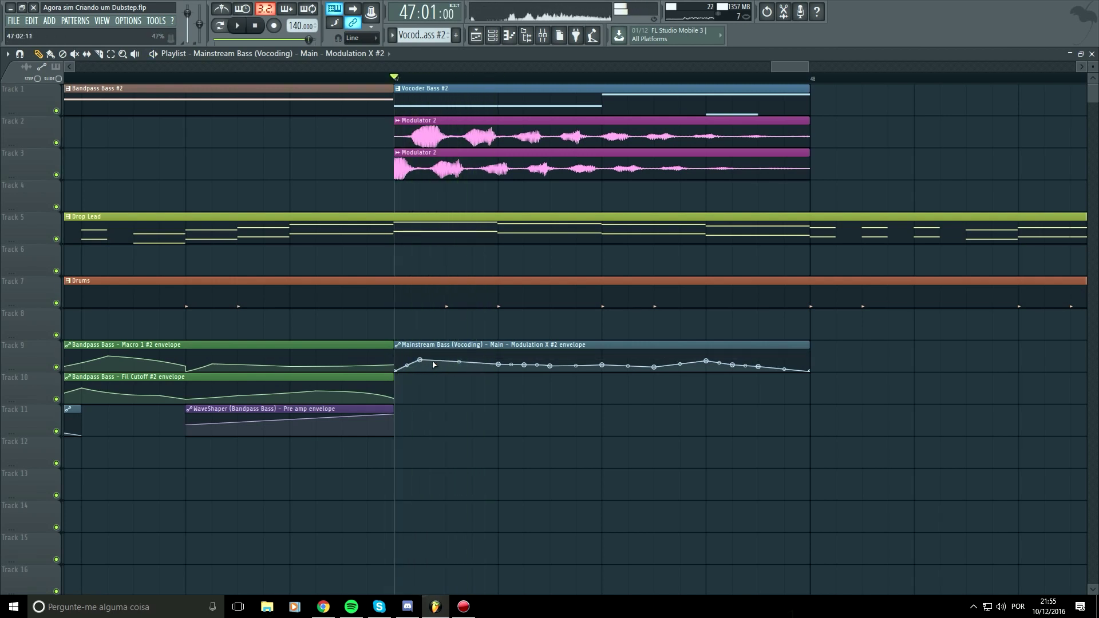
Try a sudden dip and steep rise just after the first peak of the Modulation X #2 envelope, auditioning it.
{"action": "right_click", "coordinate": [446, 355]}
{"action": "key", "text": "space"}
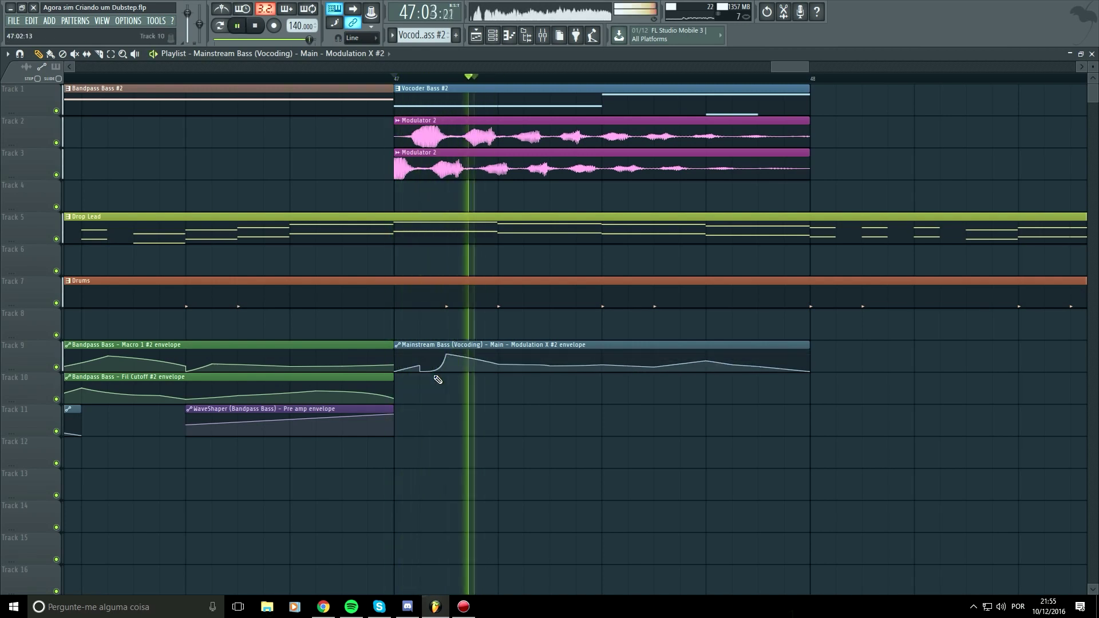
{"action": "key", "text": "space"}
{"action": "left_click_drag", "start_coordinate": [432, 362], "coordinate": [433, 368]}
{"action": "key", "text": "space"}
{"action": "key", "text": "space"}
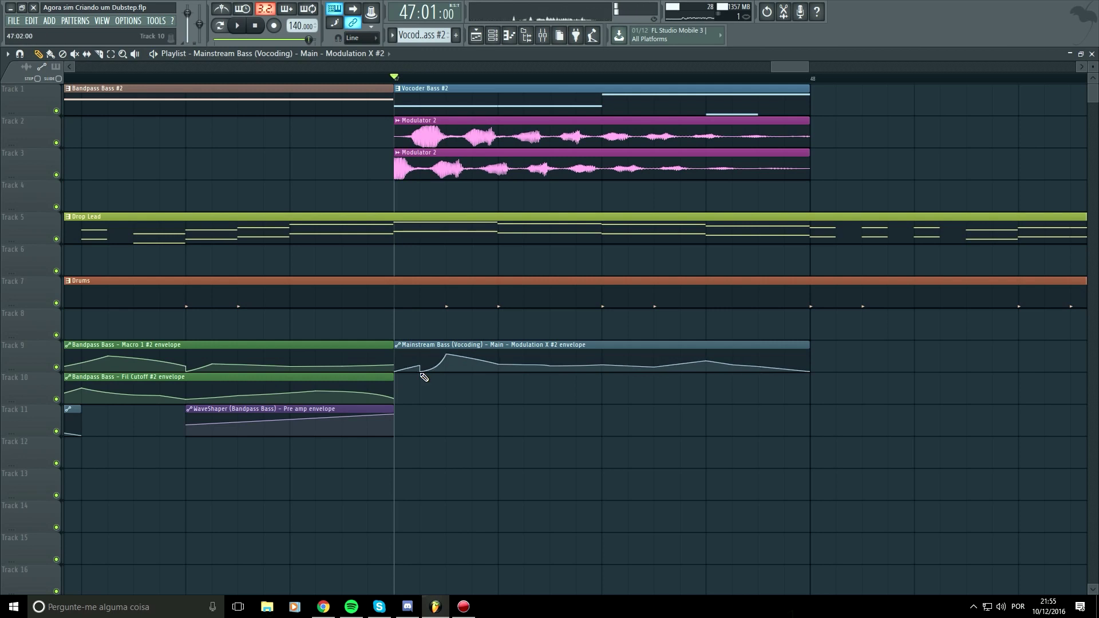
Remove the steep rise and level the opening of the Modulation X #2 envelope at a low height, playing bar 47 repeatedly.
{"action": "right_click", "coordinate": [446, 371]}
{"action": "left_click", "coordinate": [456, 387]}
{"action": "key", "text": "space"}
{"action": "key", "text": "space"}
{"action": "key", "text": "space"}
{"action": "mouse_move", "coordinate": [446, 355]}
{"action": "left_mouse_down"}
{"action": "mouse_move", "coordinate": [472, 354]}
{"action": "mouse_move", "coordinate": [446, 361]}
{"action": "left_mouse_up"}
{"action": "key", "text": "space"}
{"action": "key", "text": "space"}
{"action": "key", "text": "space"}
{"action": "key", "text": "space"}
{"action": "key", "text": "space"}
{"action": "key", "text": "space"}
{"action": "key", "text": "space"}
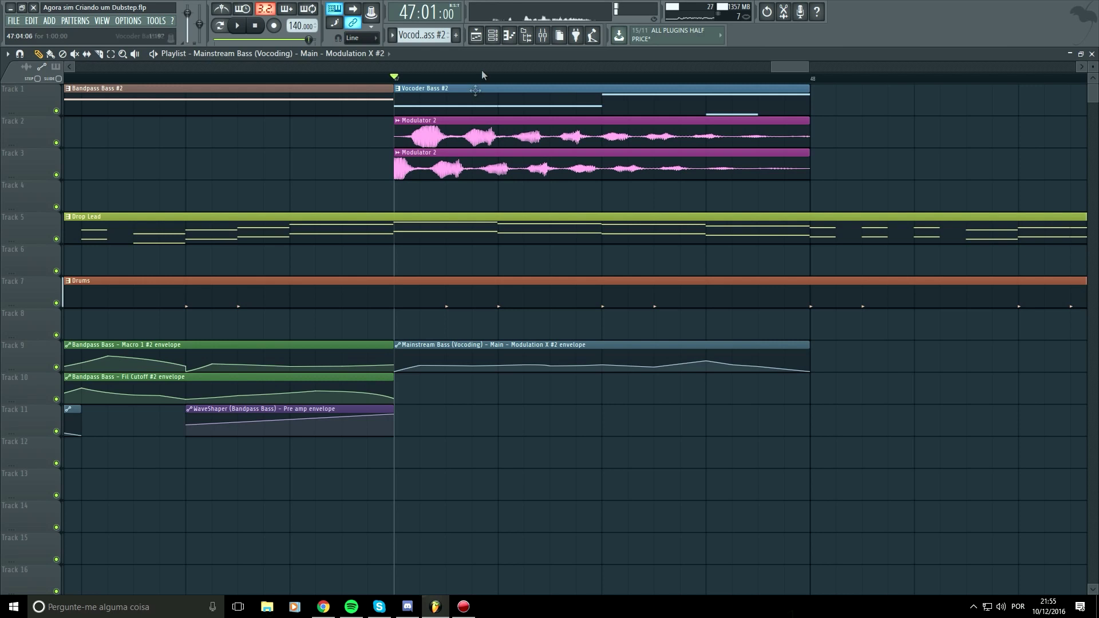
Lower the time-stretching pitch in the Modulator 2 channel settings and audition the result.
{"action": "double_click", "coordinate": [582, 148]}
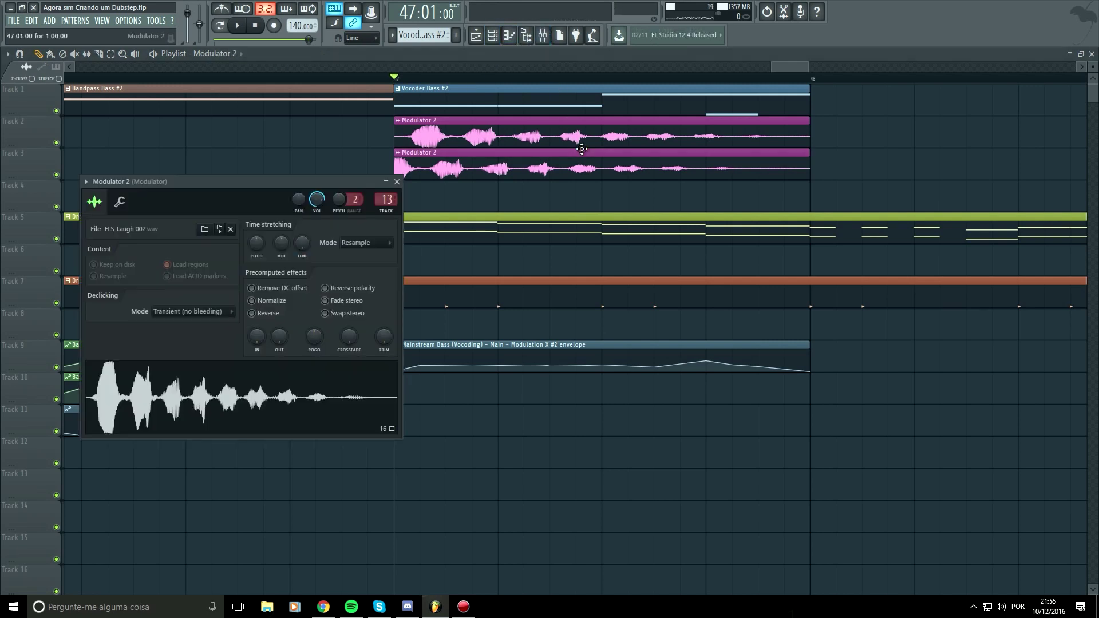
{"action": "left_click_drag", "start_coordinate": [262, 247], "coordinate": [262, 283]}
{"action": "key", "text": "space"}
{"action": "key", "text": "space"}
Set Modulator 2's time-stretching mode to e3 generic, audition bar 47 and close the channel settings.
{"action": "left_click", "coordinate": [355, 245]}
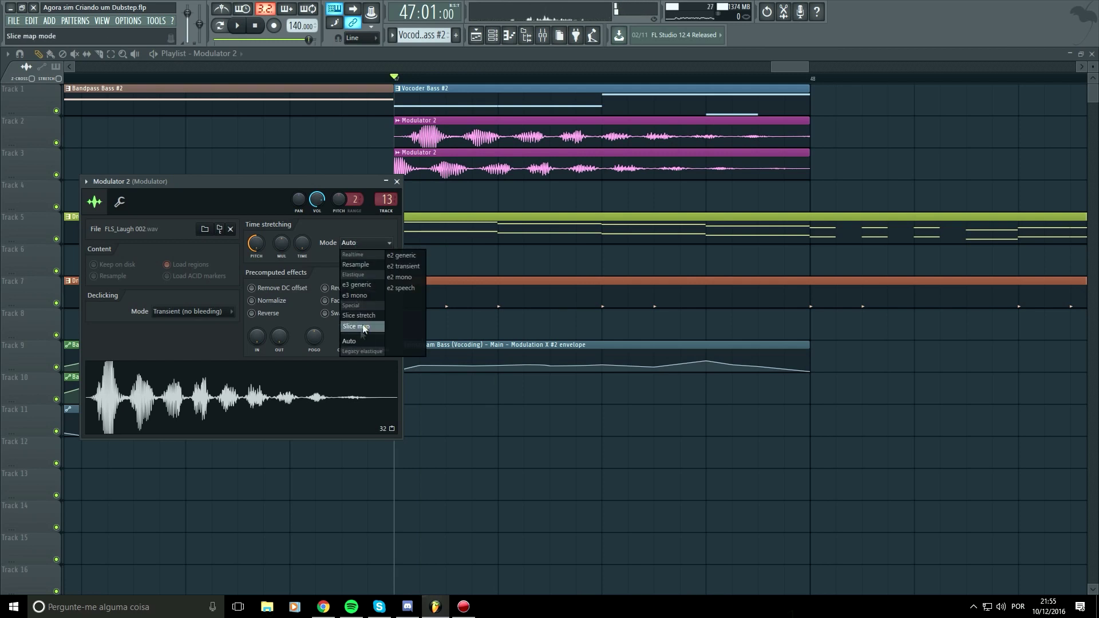
{"action": "left_click", "coordinate": [371, 284]}
{"action": "key", "text": "space"}
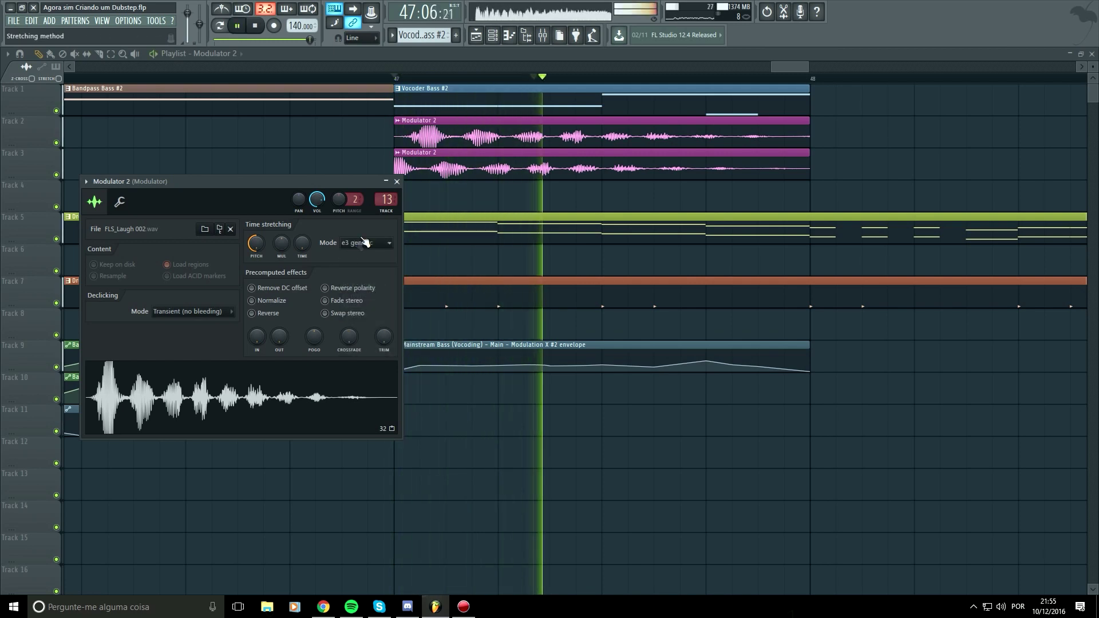
{"action": "key", "text": "space"}
{"action": "key", "text": "space"}
{"action": "key", "text": "space"}
{"action": "left_click_drag", "start_coordinate": [287, 241], "coordinate": [307, 236]}
{"action": "key", "text": "space"}
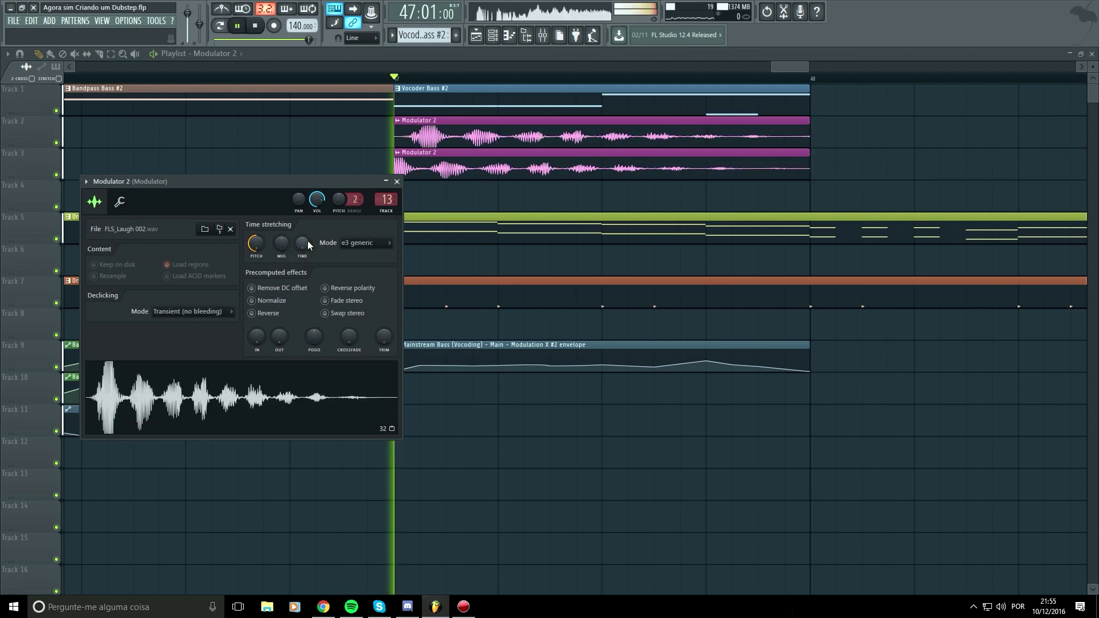
{"action": "left_click", "coordinate": [398, 183]}
{"action": "key", "text": "space"}
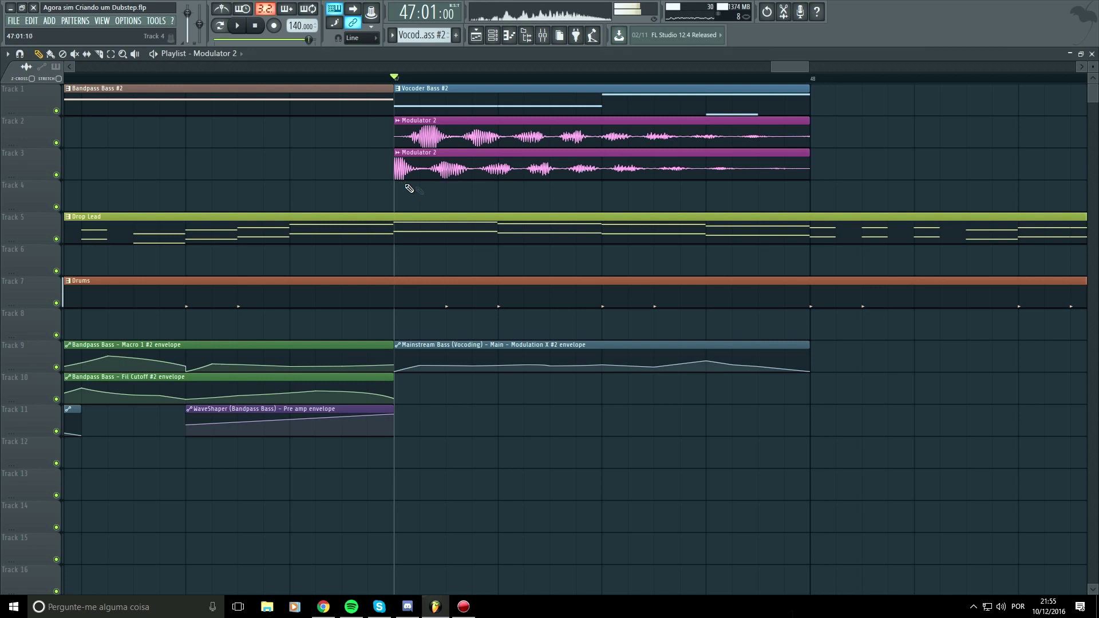
Try removing both Modulator 2 clips at bar 47, and undo the deletion.
{"action": "scroll", "coordinate": [473, 187], "scroll_direction": "down", "scroll_amount": 7}
{"action": "right_click", "coordinate": [521, 136]}
{"action": "right_click", "coordinate": [522, 155]}
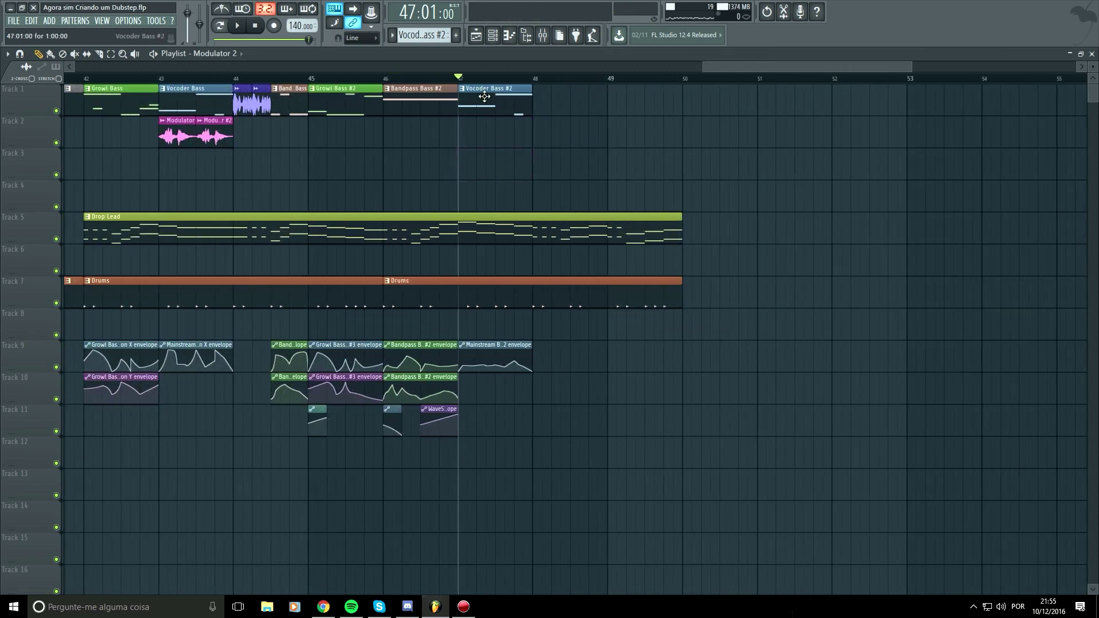
{"action": "key", "text": "ctrl+z"}
Raise an early peak and a second middle peak in the Modulation X #2 envelope at bar 47, auditioning each change.
{"action": "key", "text": "space"}
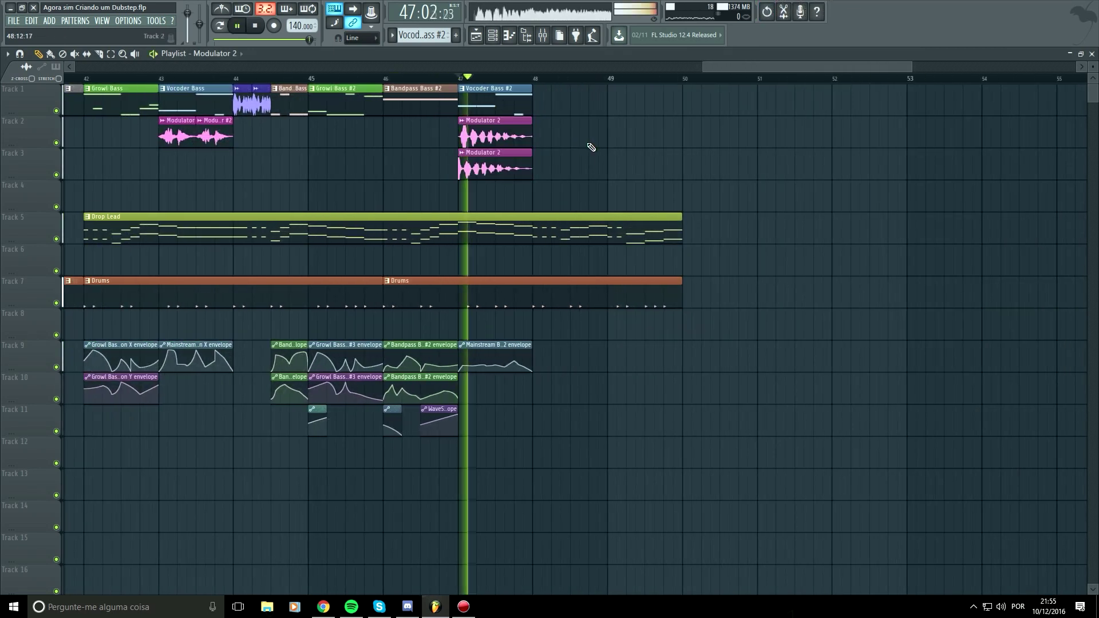
{"action": "key", "text": "space"}
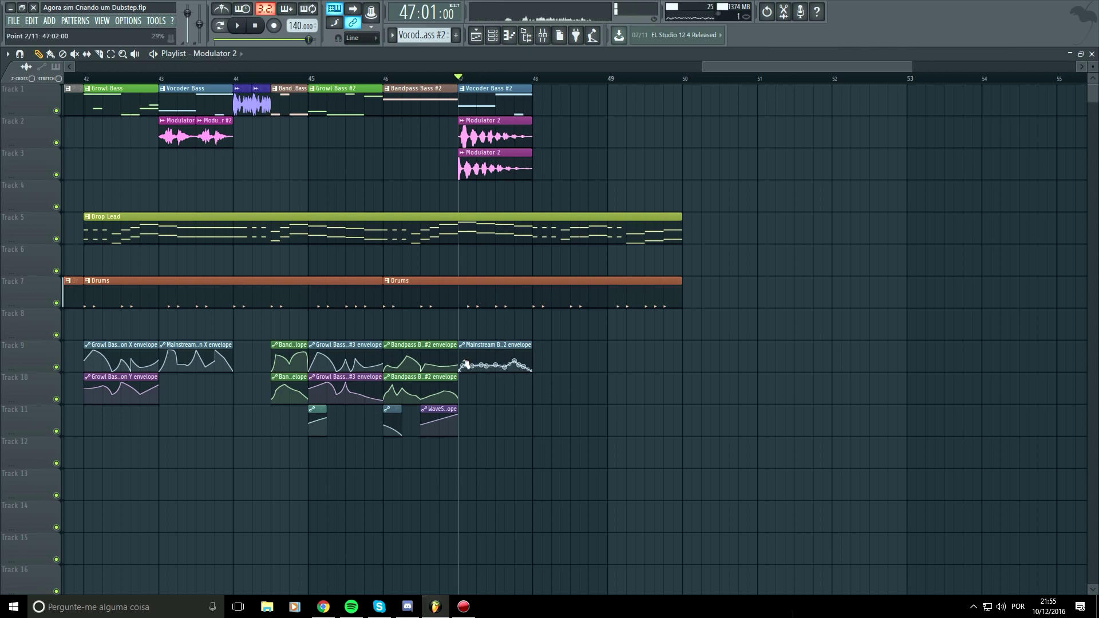
{"action": "key", "text": "space"}
{"action": "key", "text": "space"}
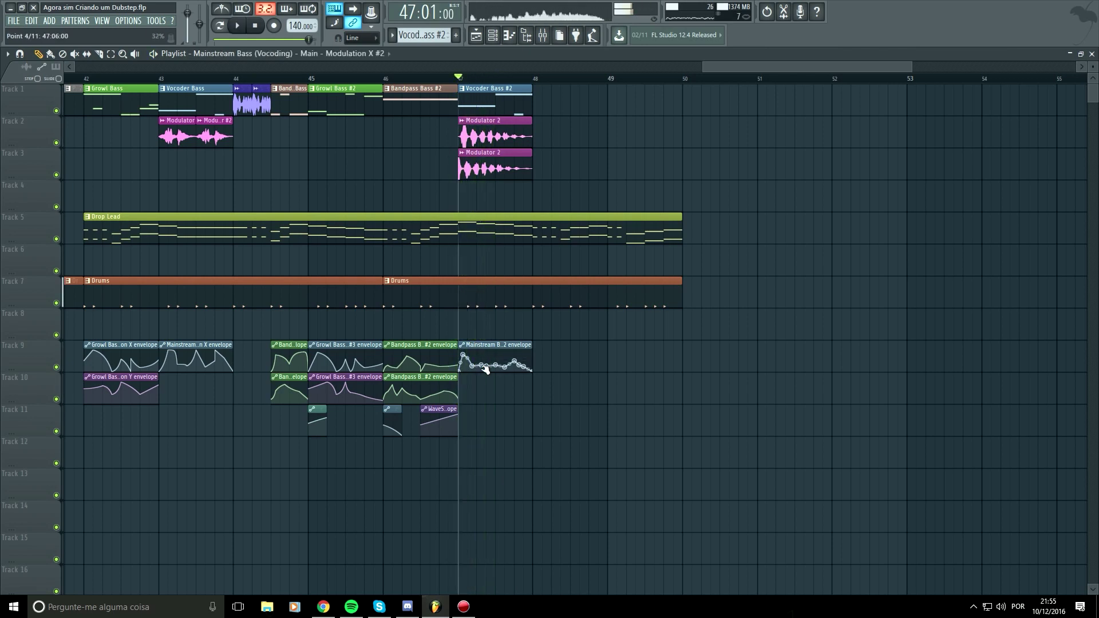
{"action": "key", "text": "space"}
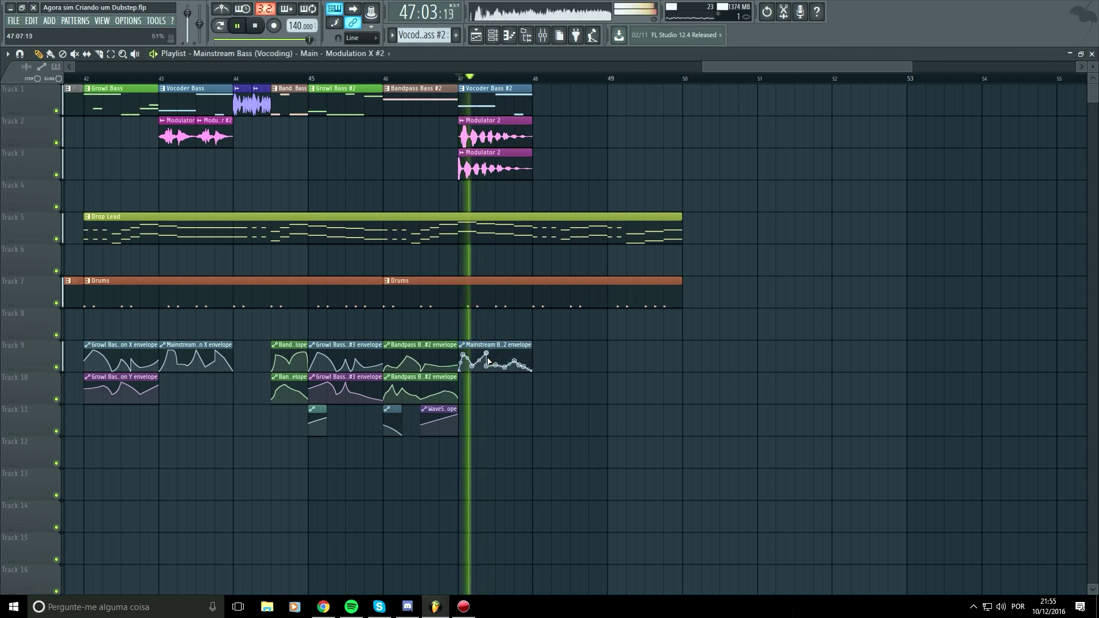
{"action": "key", "text": "space"}
{"action": "key", "text": "space"}
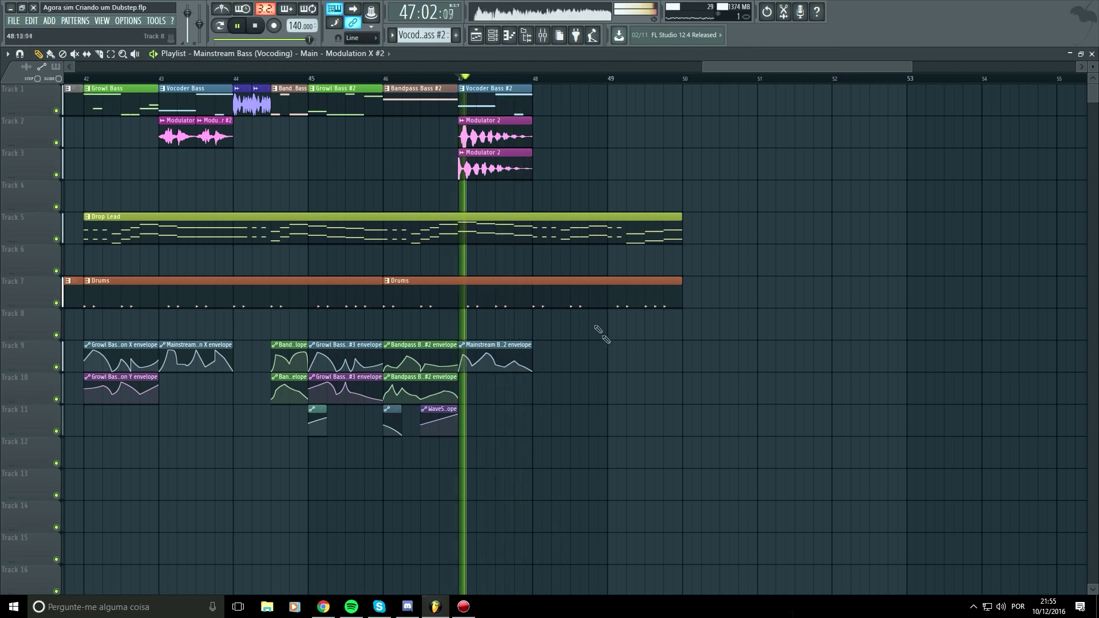
{"action": "key", "text": "space"}
Select bar 47 on the timeline and load Edison into effect slot 10 of the Mainstream Bass (Vocoding) mixer track.
{"action": "left_click", "coordinate": [530, 82]}
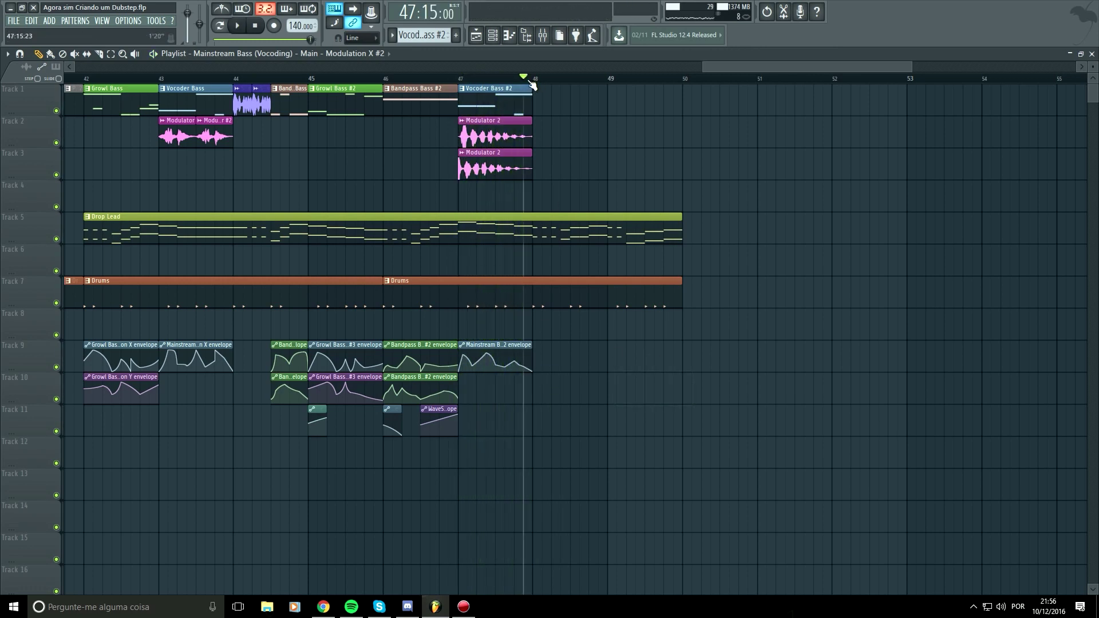
{"action": "left_click_drag", "start_coordinate": [535, 81], "coordinate": [458, 80]}
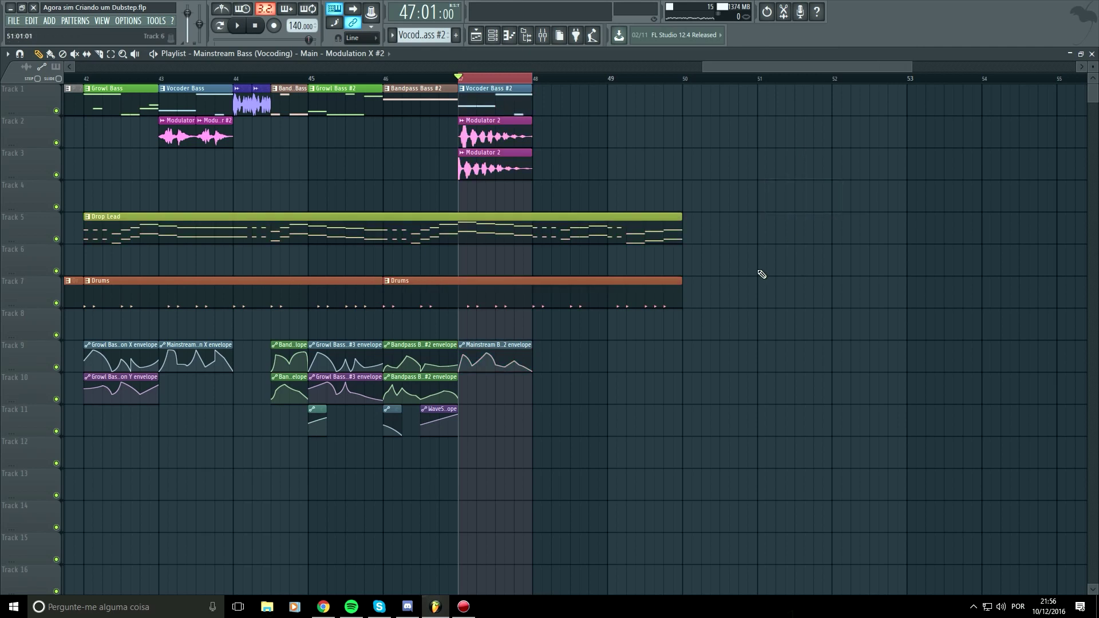
{"action": "left_click", "coordinate": [542, 35]}
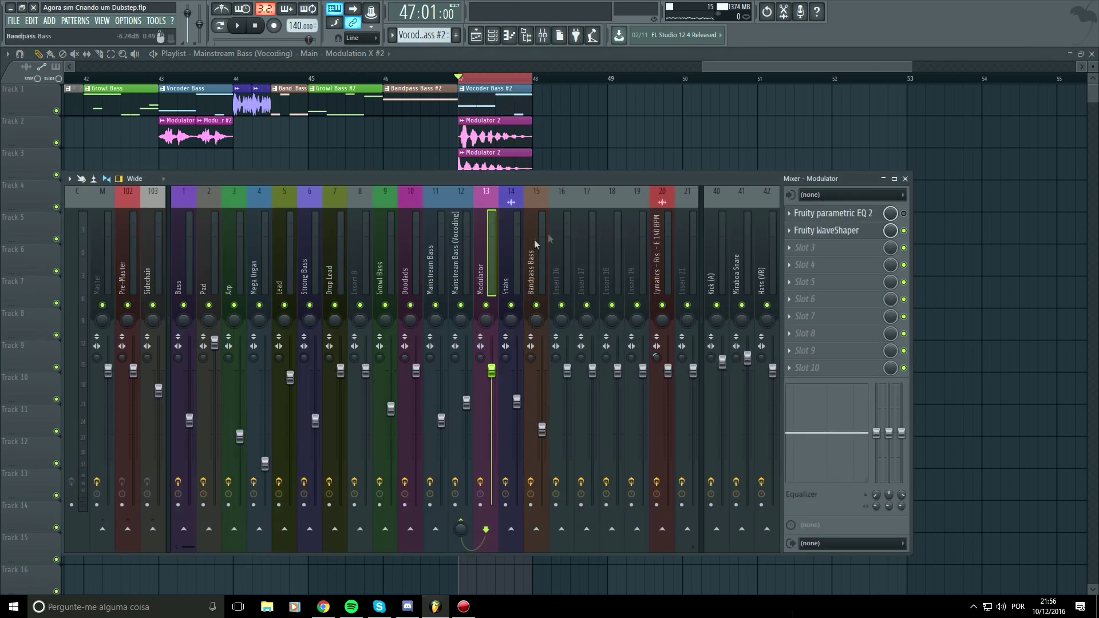
{"action": "left_click", "coordinate": [466, 257]}
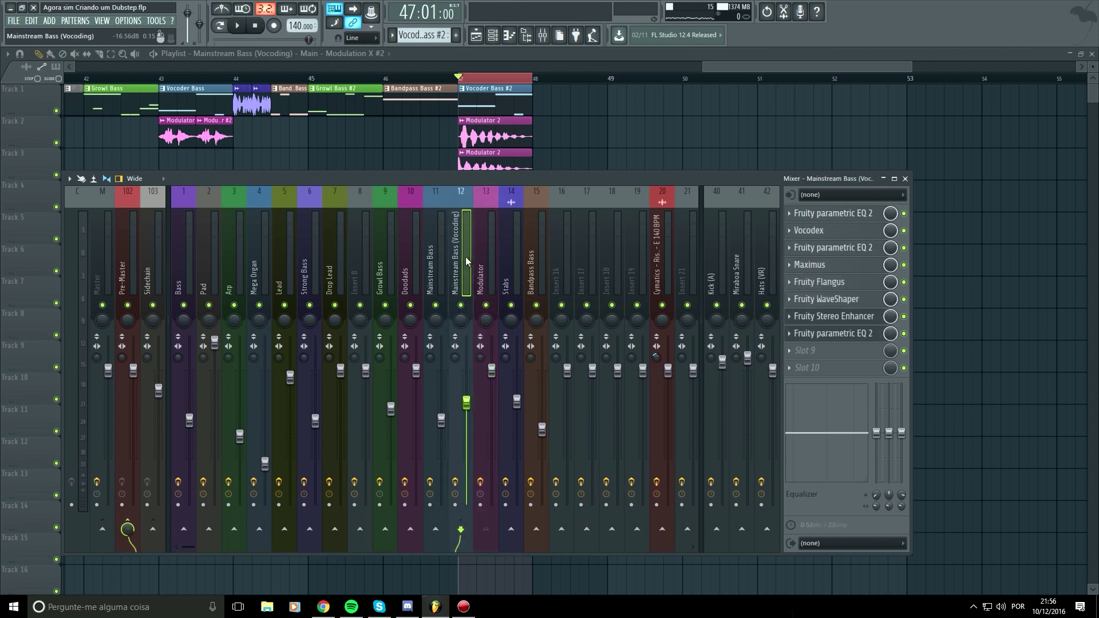
{"action": "left_click", "coordinate": [797, 373]}
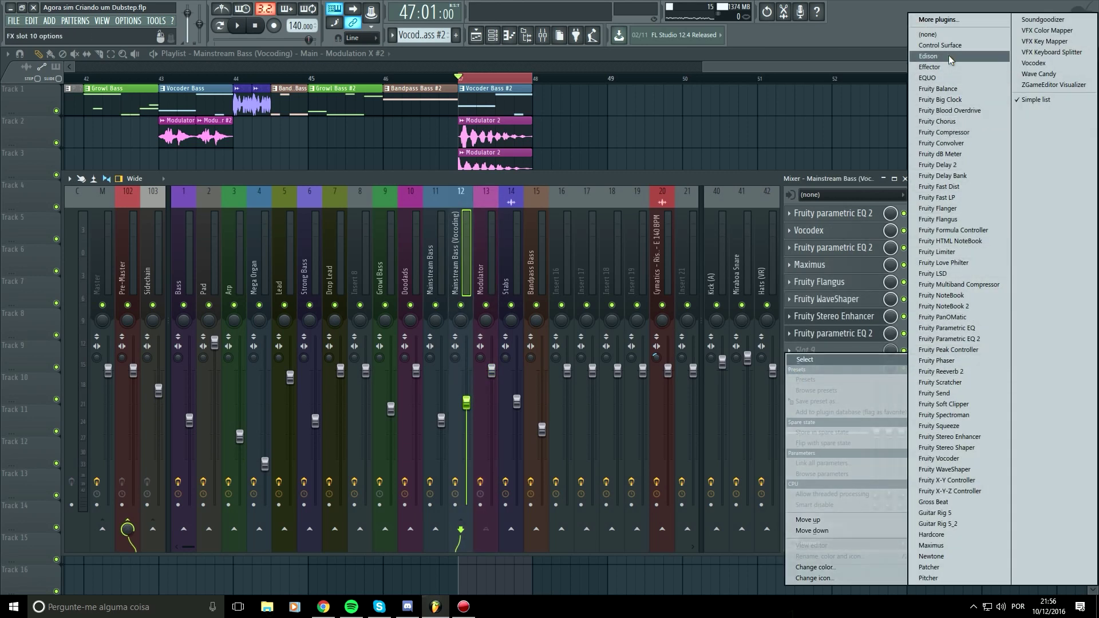
{"action": "left_click", "coordinate": [949, 55]}
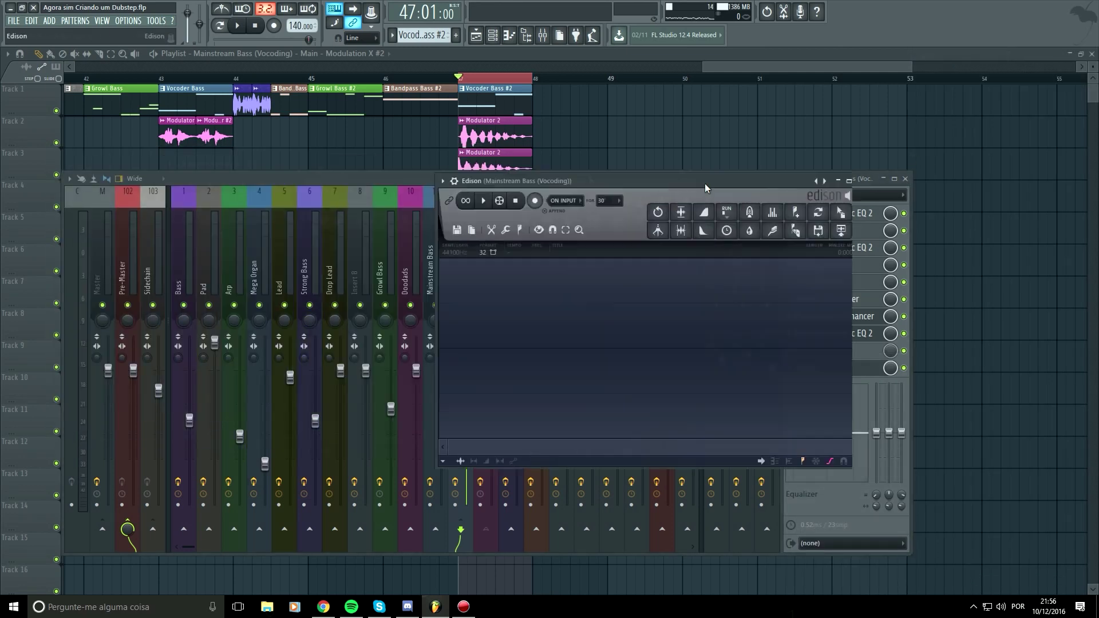
Set Edison to record on play, record the selected bar, and delete the excess audio after the second Song jump marker.
{"action": "left_click", "coordinate": [633, 205]}
{"action": "left_click", "coordinate": [634, 251]}
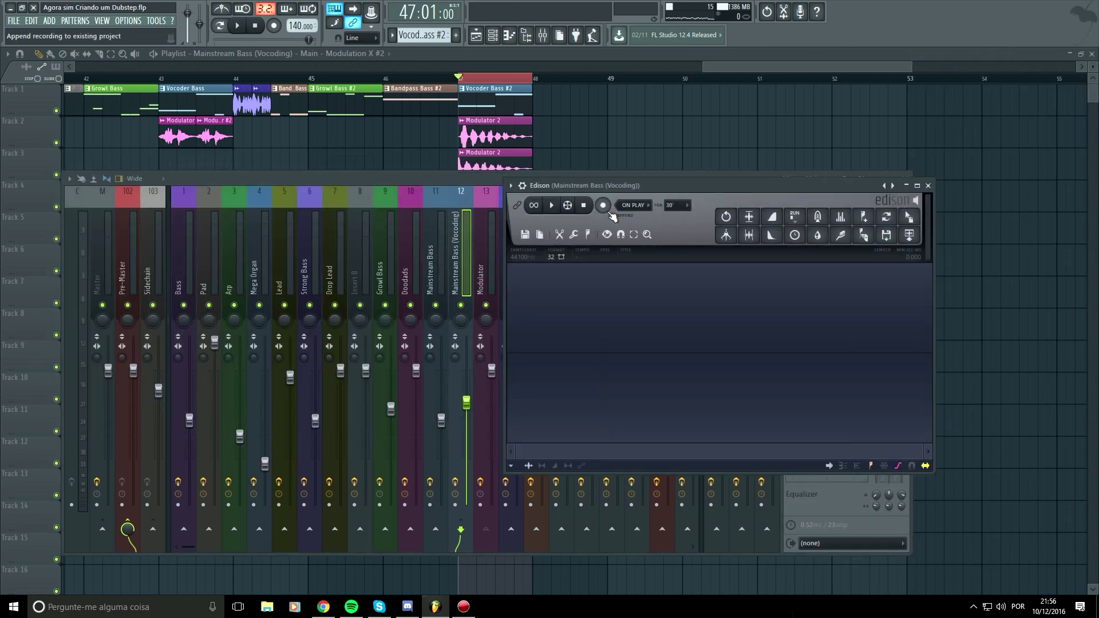
{"action": "left_click", "coordinate": [238, 26]}
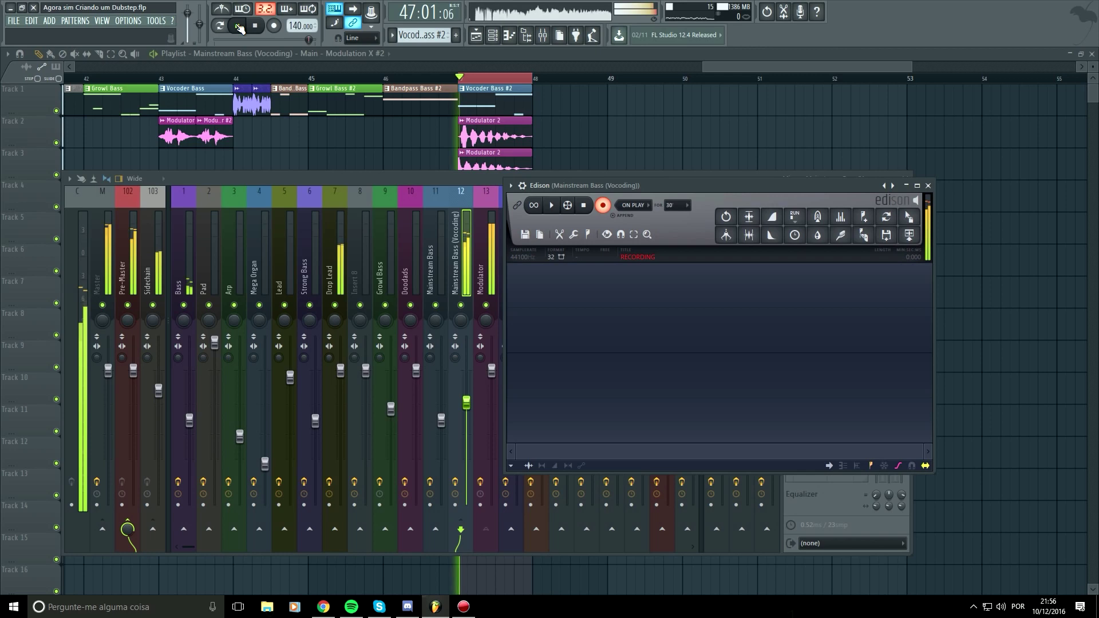
{"action": "left_click", "coordinate": [258, 26]}
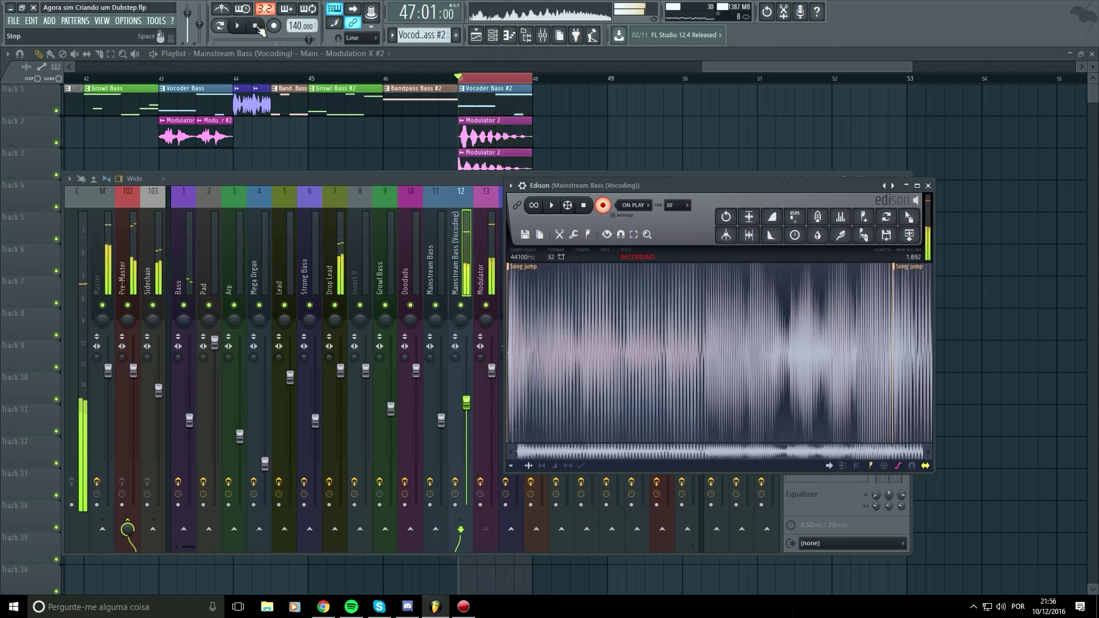
{"action": "left_click", "coordinate": [604, 206]}
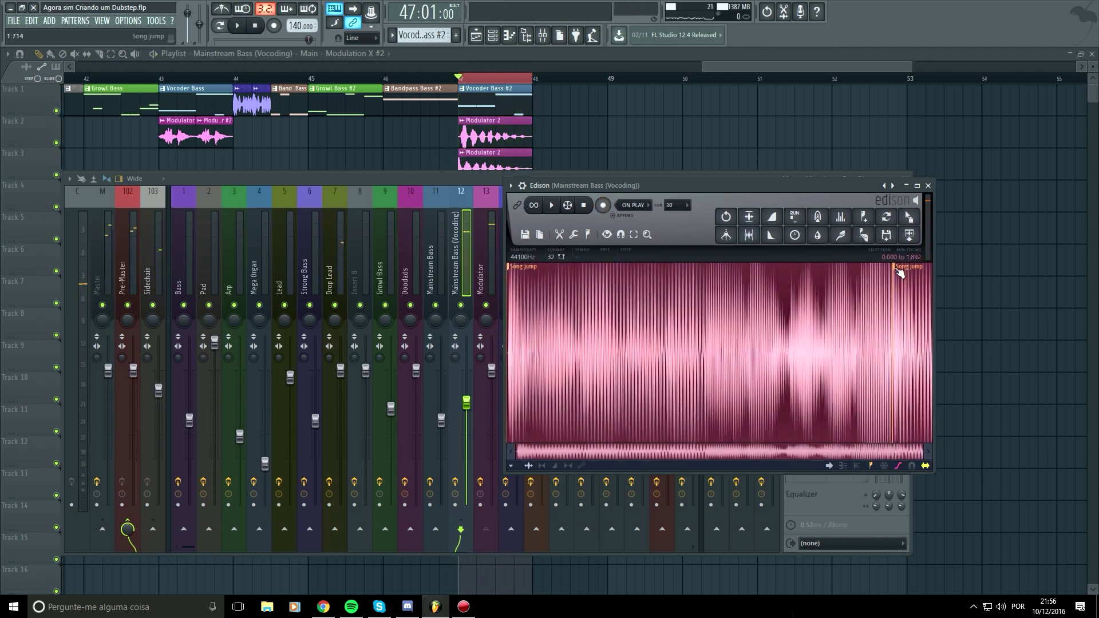
{"action": "key", "text": "Delete"}
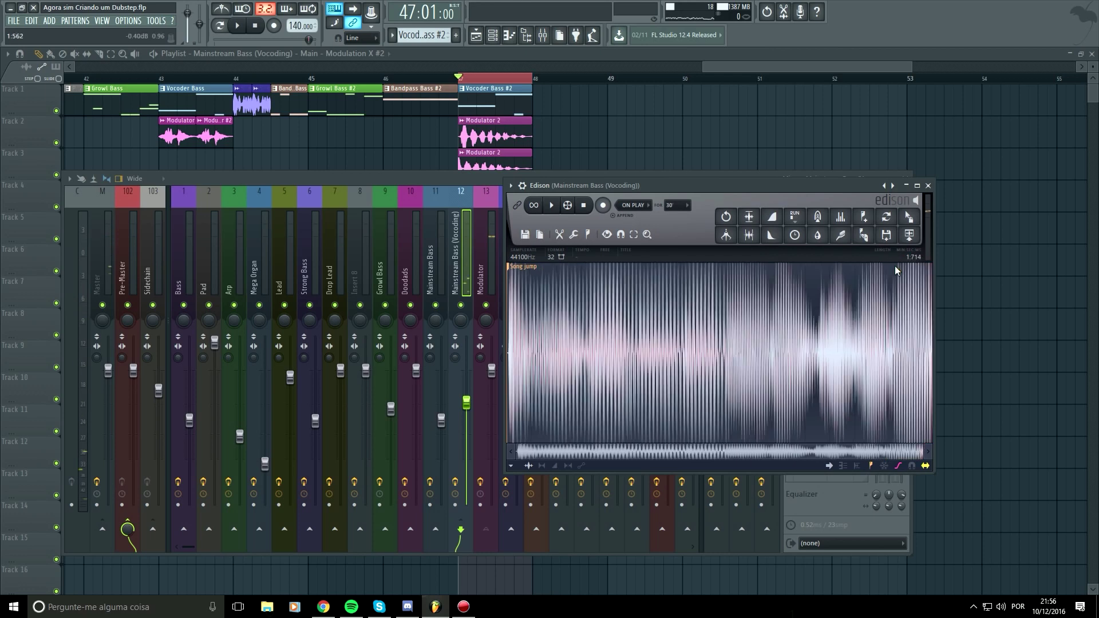
Show the Channel rack beside Edison and place the recorded bass sample there as a new channel above the existing audio channels.
{"action": "left_click", "coordinate": [496, 41]}
{"action": "left_click_drag", "start_coordinate": [586, 256], "coordinate": [632, 387]}
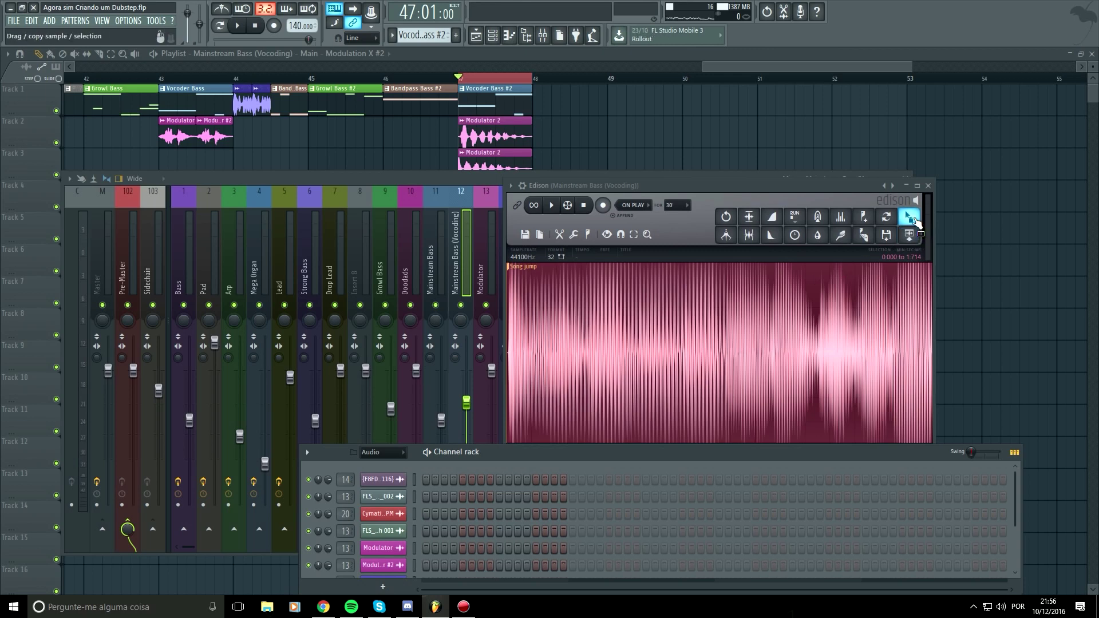
{"action": "left_click_drag", "start_coordinate": [910, 217], "coordinate": [382, 466]}
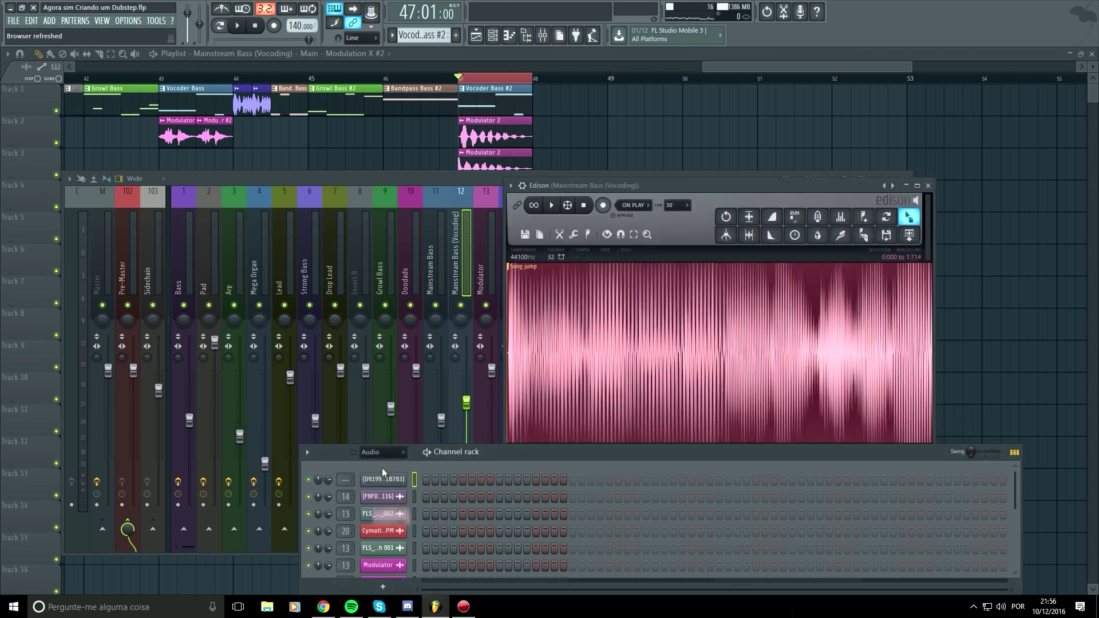
Rename the new sample channel in the Channel rack as Pre Grain.
{"action": "right_click", "coordinate": [391, 481]}
{"action": "left_click", "coordinate": [435, 483]}
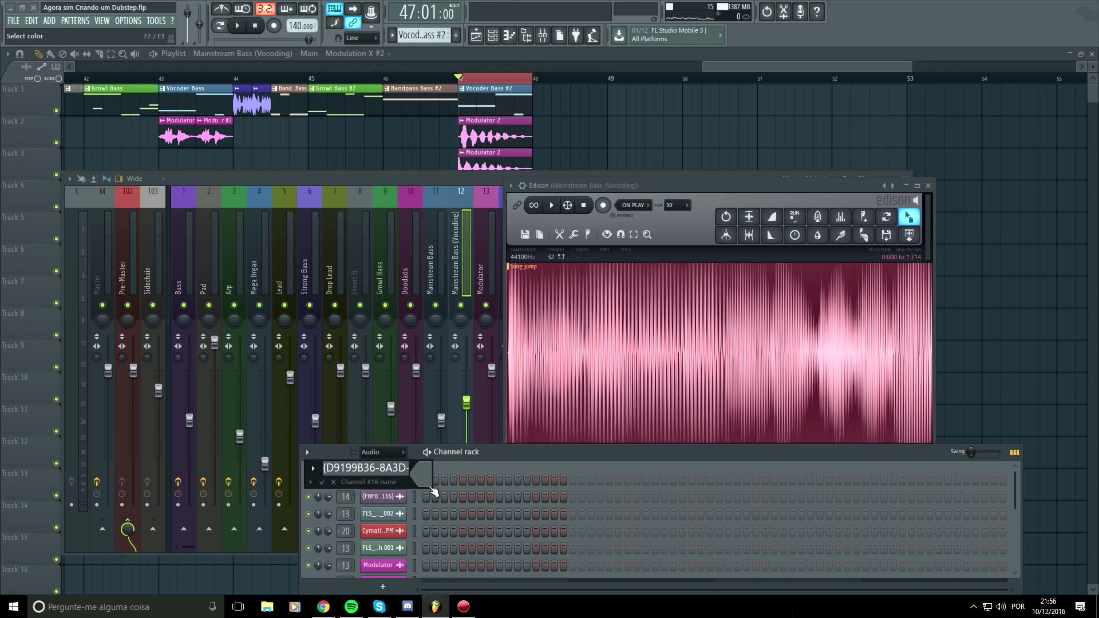
{"action": "type", "text": "Pre Grain"}
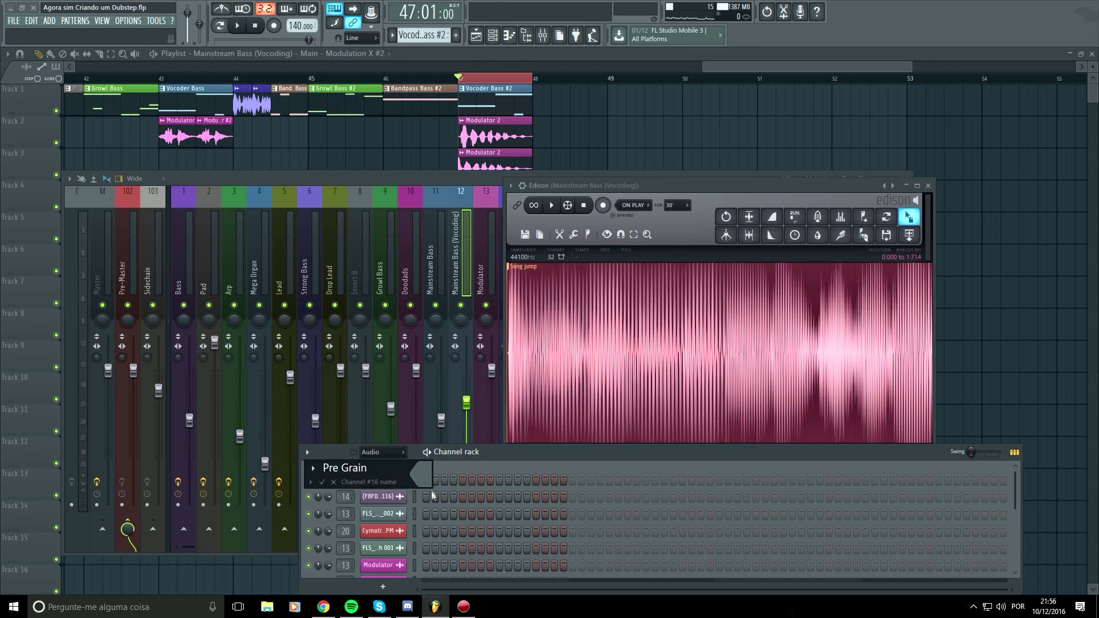
{"action": "key", "text": "Return"}
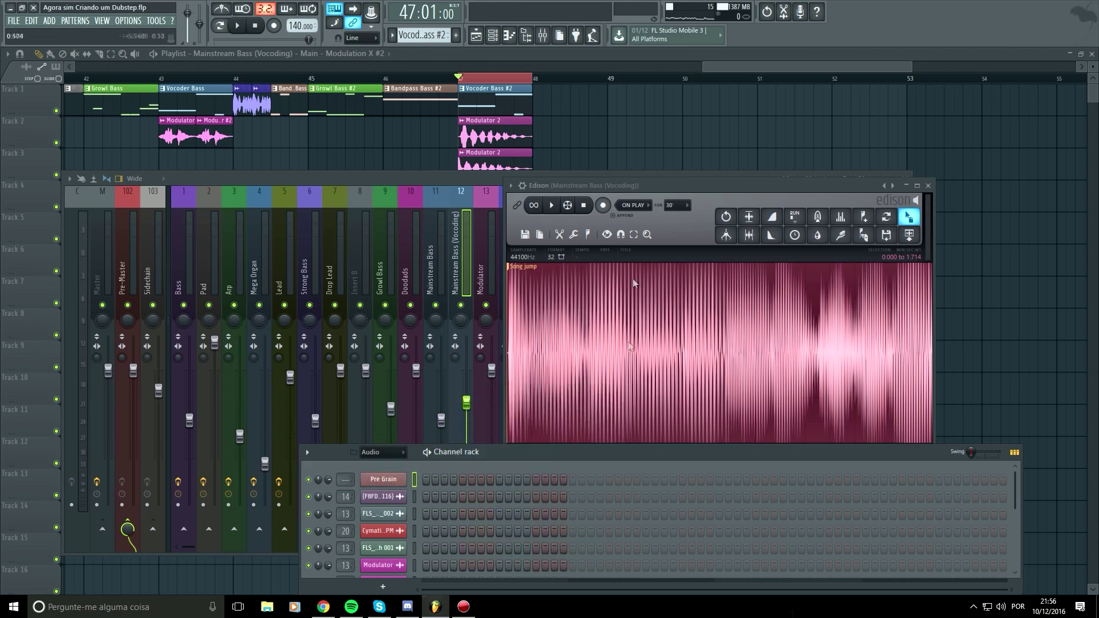
Replace the Pre Grain sampler channel with the Fruity Granulizer.
{"action": "right_click", "coordinate": [396, 480]}
{"action": "mouse_move", "coordinate": [448, 556]}
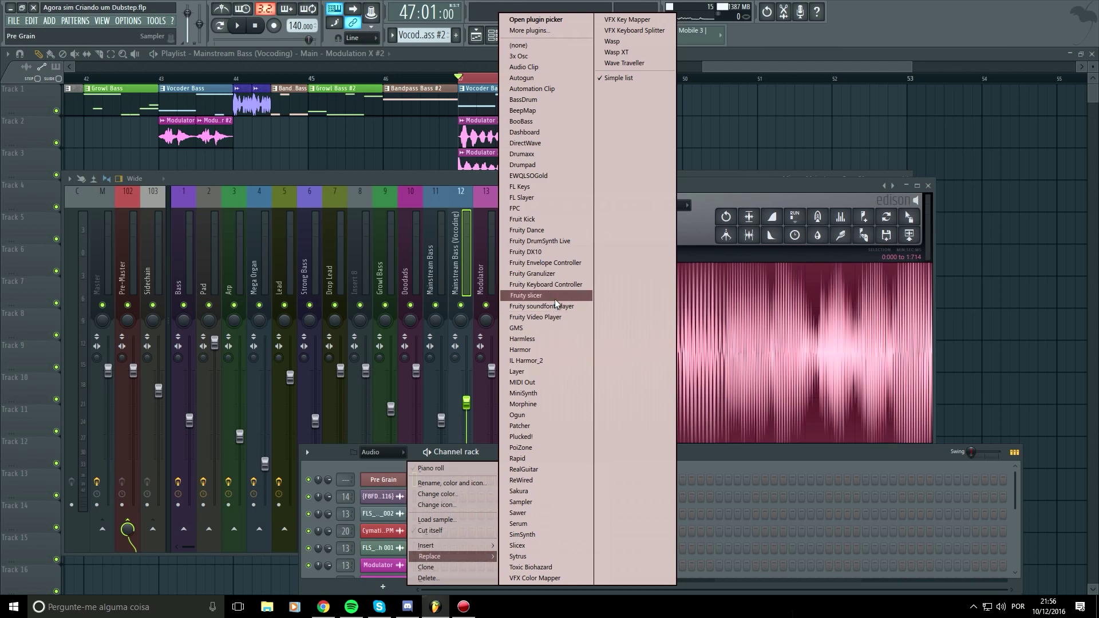
{"action": "left_click", "coordinate": [554, 272]}
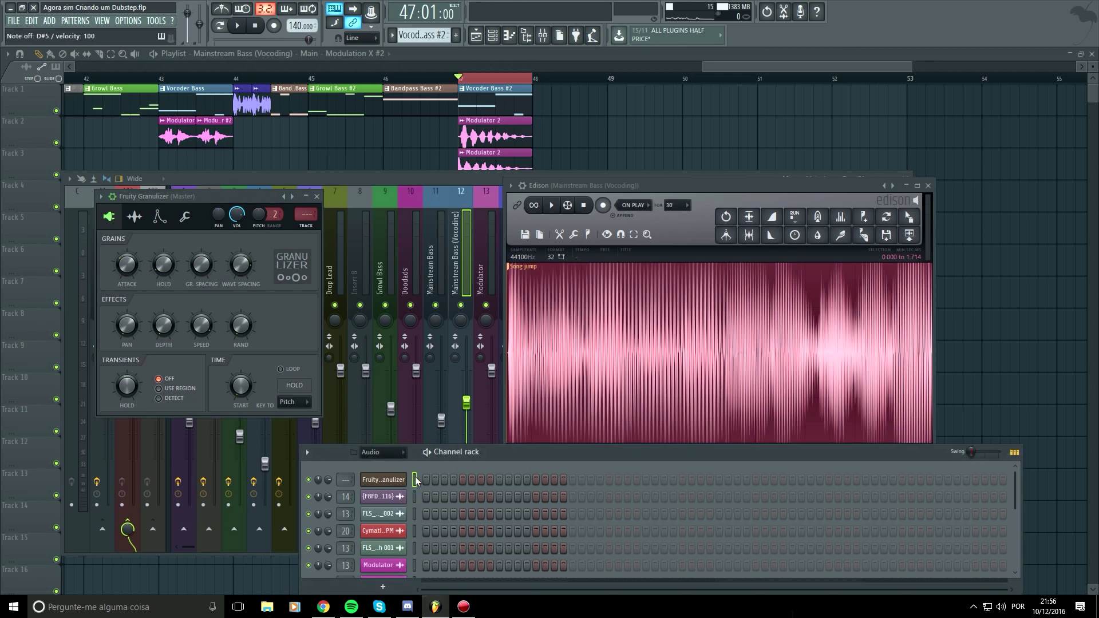
Load the audio recorded in Edison into the Fruity Granulizer channel as its sample and close Edison.
{"action": "left_click", "coordinate": [134, 217]}
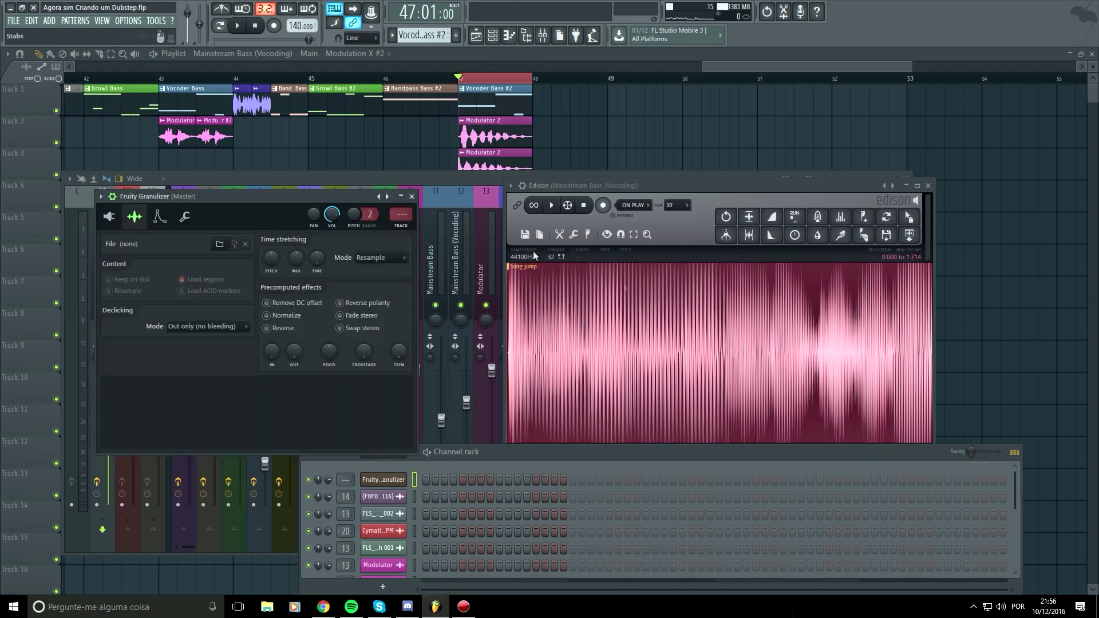
{"action": "left_click_drag", "start_coordinate": [909, 216], "coordinate": [239, 412]}
{"action": "left_click", "coordinate": [110, 218]}
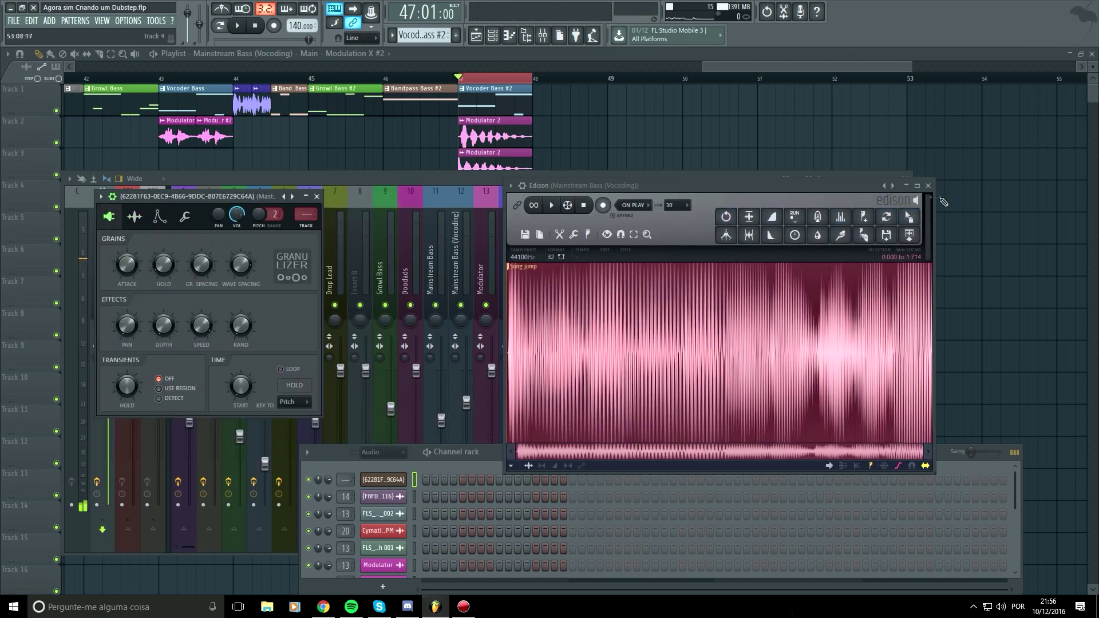
{"action": "left_click", "coordinate": [928, 186]}
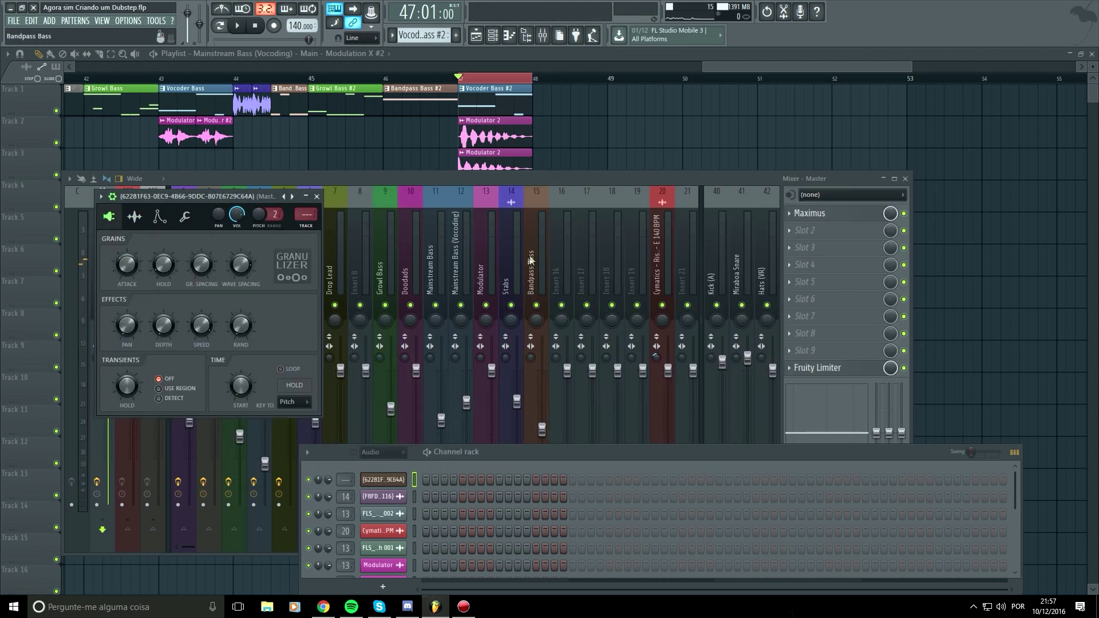
Remove Edison from the last effect slot of the Mainstream Bass (Vocoding) mixer track, then close the mixer.
{"action": "left_click", "coordinate": [506, 268]}
{"action": "left_click", "coordinate": [458, 266]}
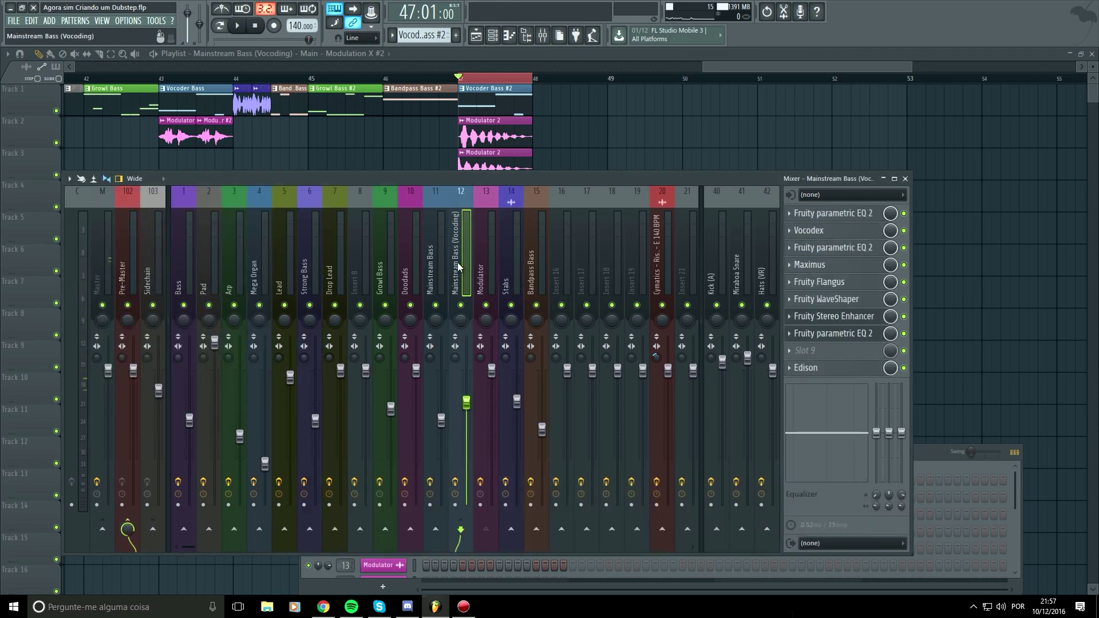
{"action": "left_click", "coordinate": [790, 372]}
{"action": "mouse_move", "coordinate": [819, 347]}
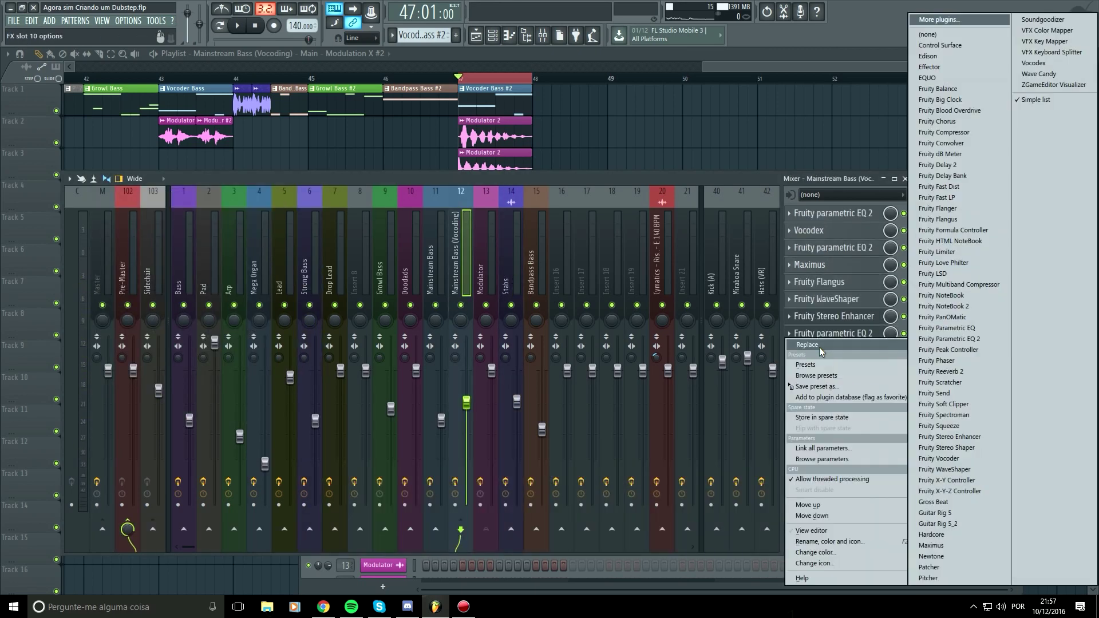
{"action": "left_click", "coordinate": [963, 36]}
{"action": "left_click", "coordinate": [905, 178]}
{"action": "left_click_drag", "start_coordinate": [252, 199], "coordinate": [767, 141]}
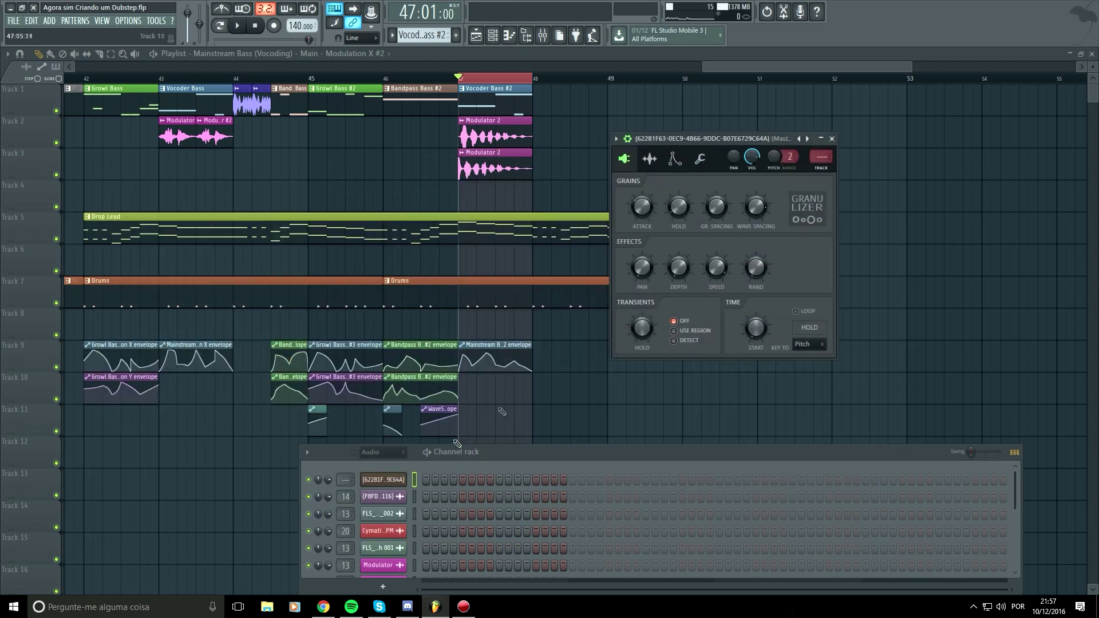
{"action": "right_click", "coordinate": [393, 480]}
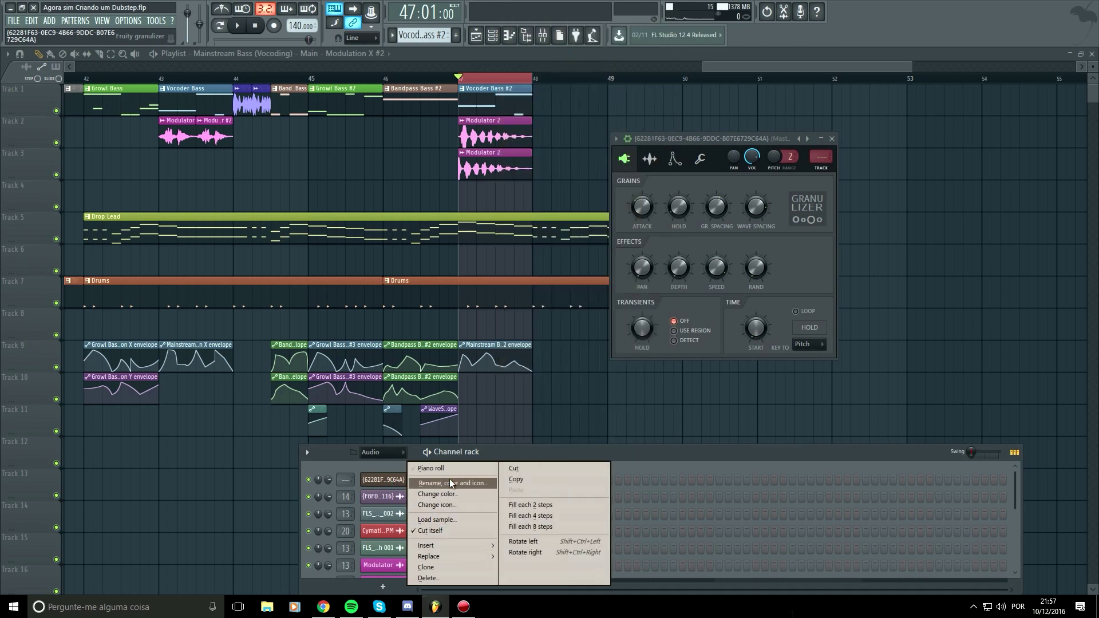
{"action": "left_click", "coordinate": [662, 448]}
{"action": "right_click", "coordinate": [392, 480]}
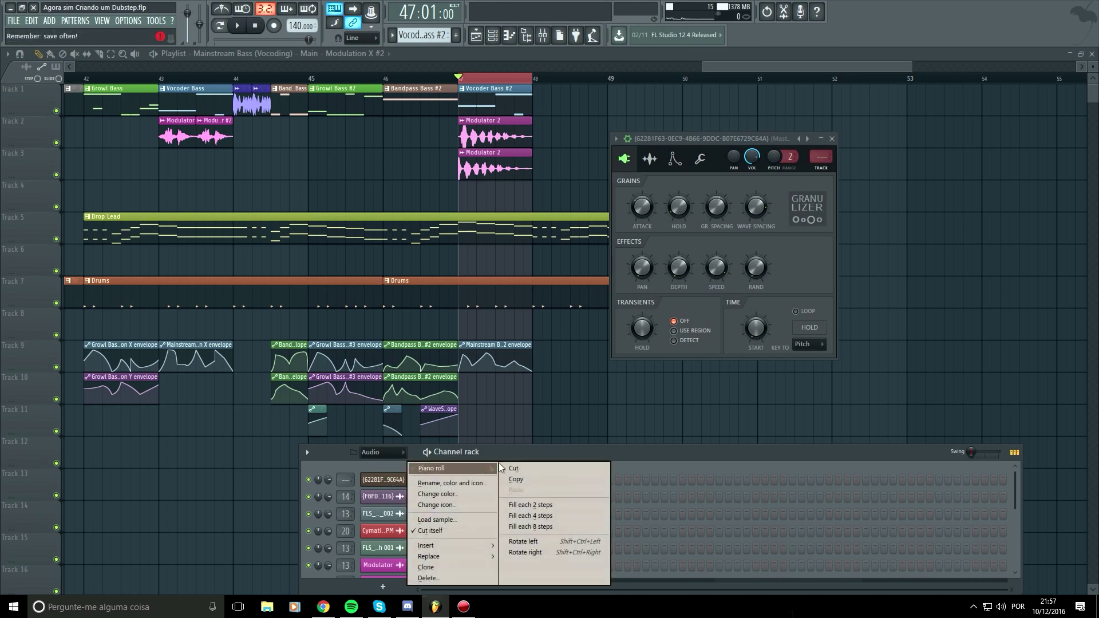
{"action": "left_click", "coordinate": [527, 452]}
Copy the sample from the Granulizer's sample settings into its own sampler channel in the channel rack.
{"action": "left_click", "coordinate": [657, 165]}
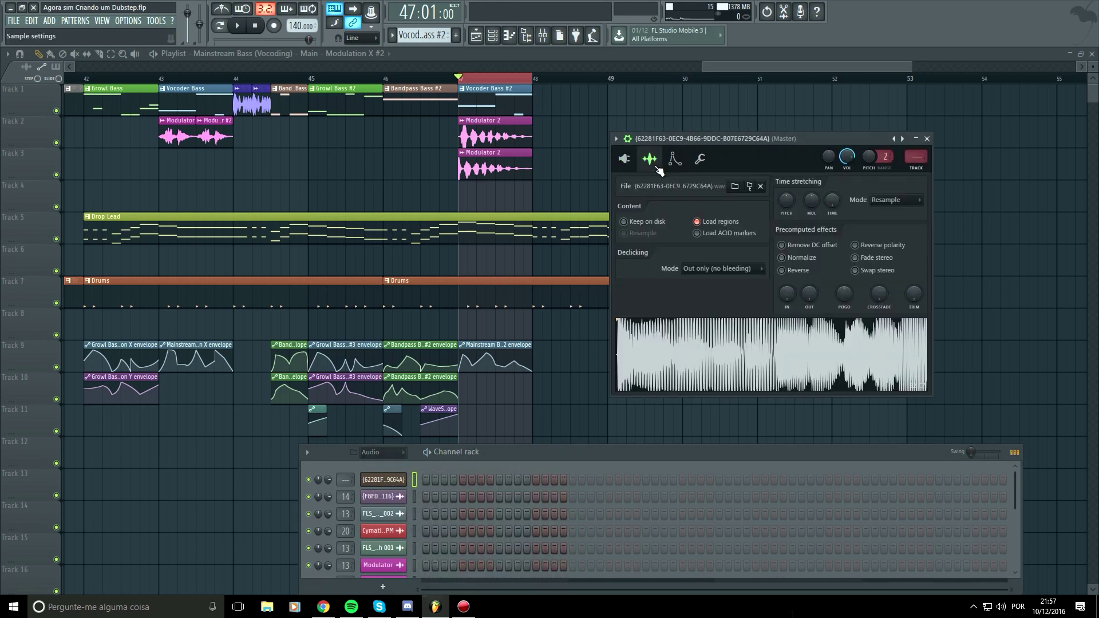
{"action": "right_click", "coordinate": [390, 483]}
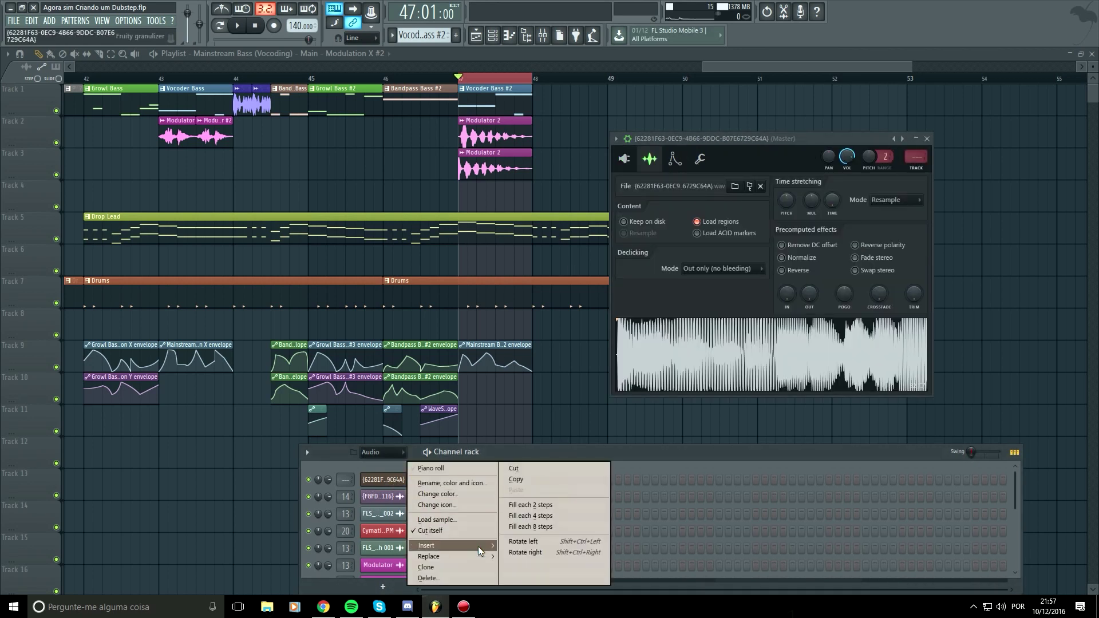
{"action": "left_click", "coordinate": [383, 461]}
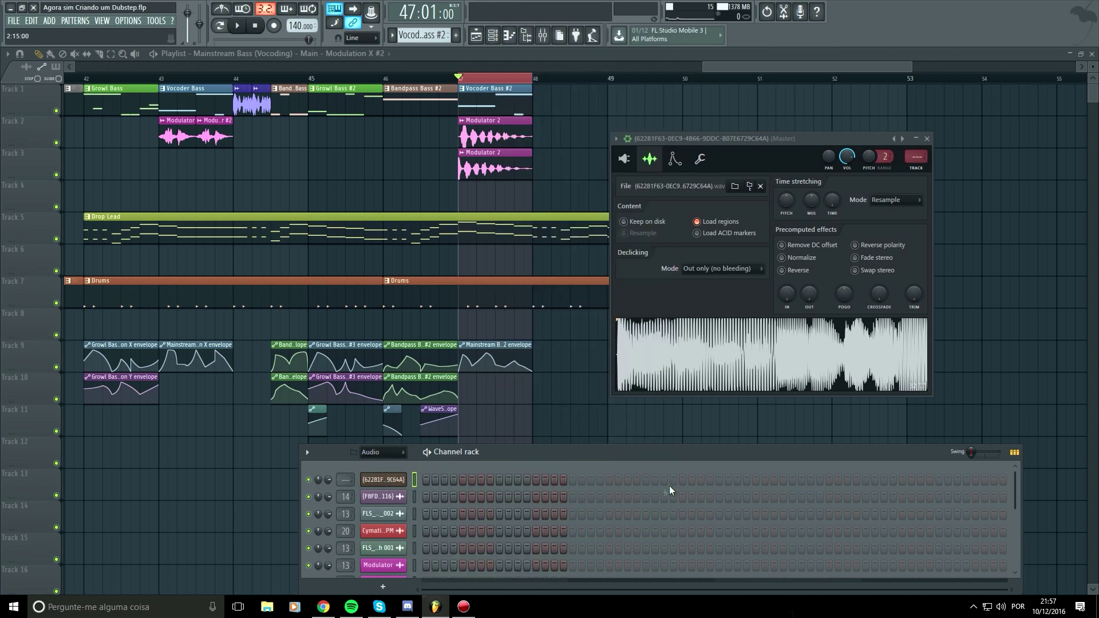
{"action": "right_click", "coordinate": [389, 482]}
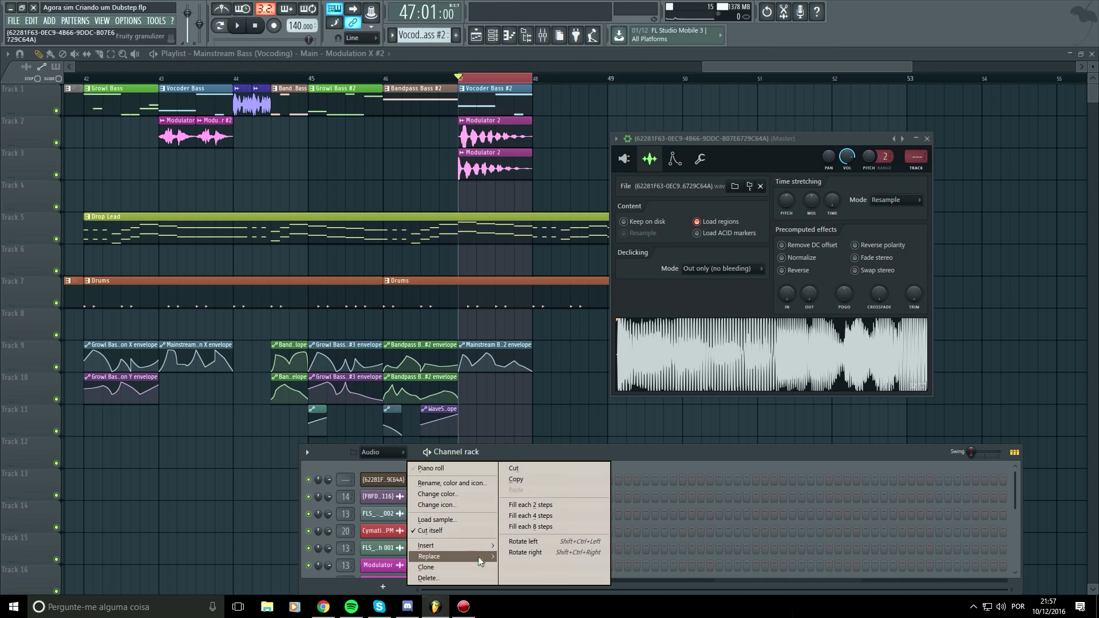
{"action": "left_click", "coordinate": [687, 455]}
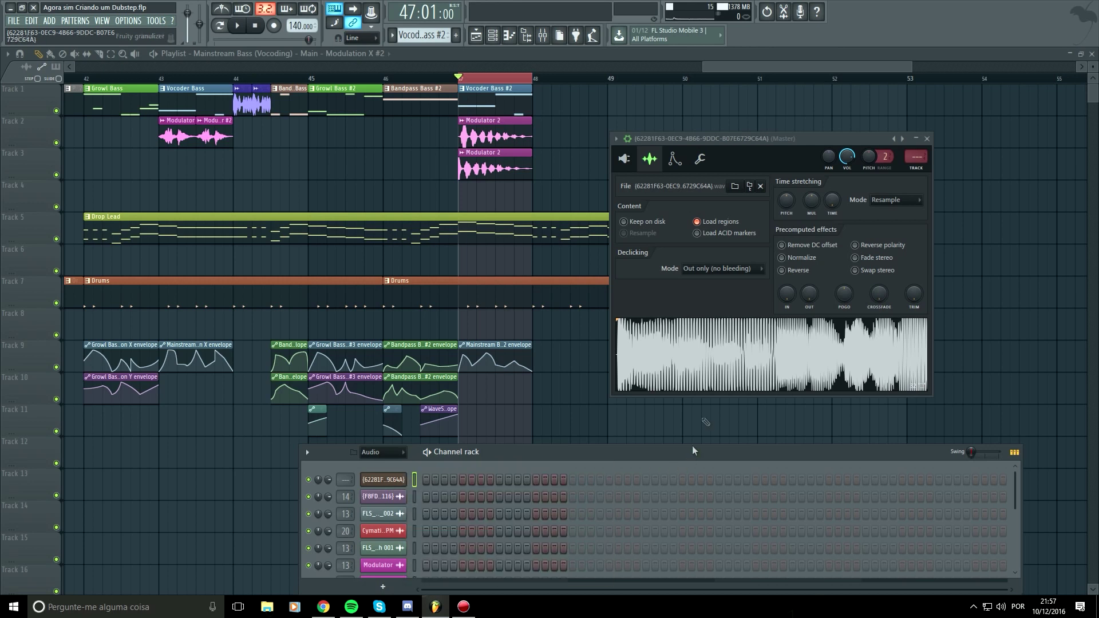
{"action": "left_click_drag", "start_coordinate": [761, 352], "coordinate": [389, 481]}
Delete the original Granulizer channel from the Audio group.
{"action": "right_click", "coordinate": [389, 499]}
{"action": "key", "text": "d"}
{"action": "key", "text": "Return"}
Show the Unsorted channel group and insert a new Fruity Granulizer channel just above Growl Bass.
{"action": "left_click", "coordinate": [400, 454]}
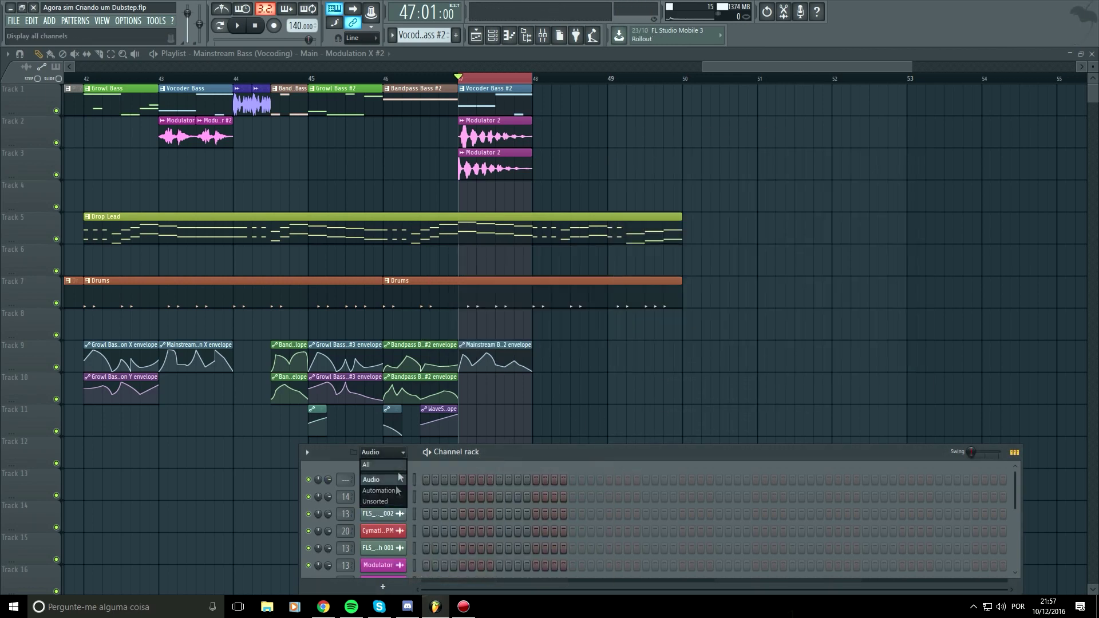
{"action": "left_click", "coordinate": [380, 463]}
{"action": "left_click_drag", "start_coordinate": [576, 449], "coordinate": [604, 164]}
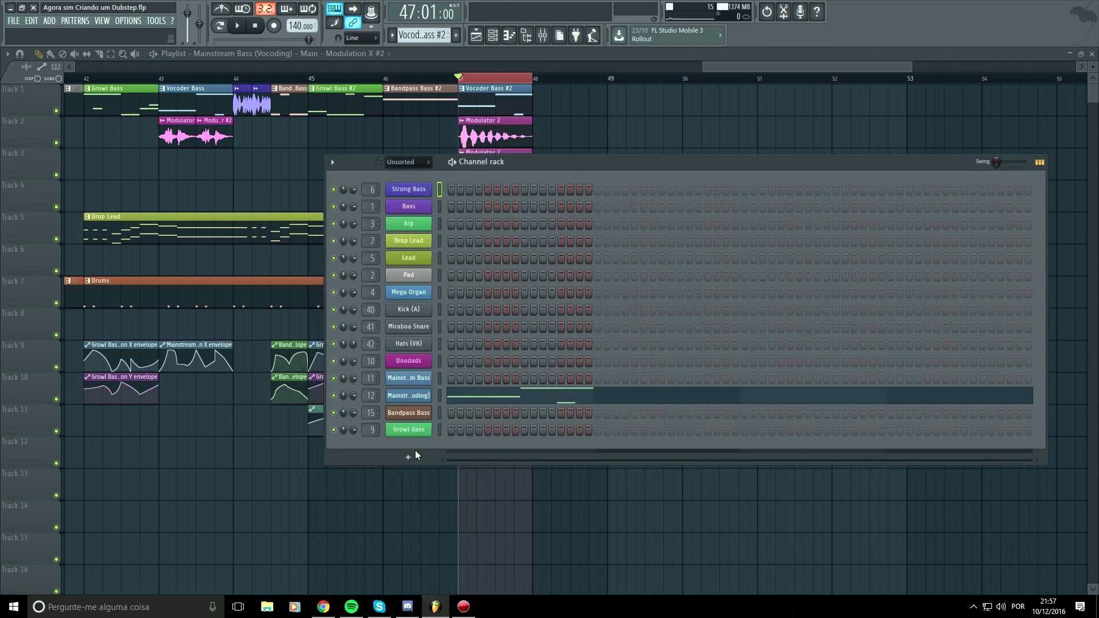
{"action": "right_click", "coordinate": [408, 430]}
{"action": "mouse_move", "coordinate": [472, 495]}
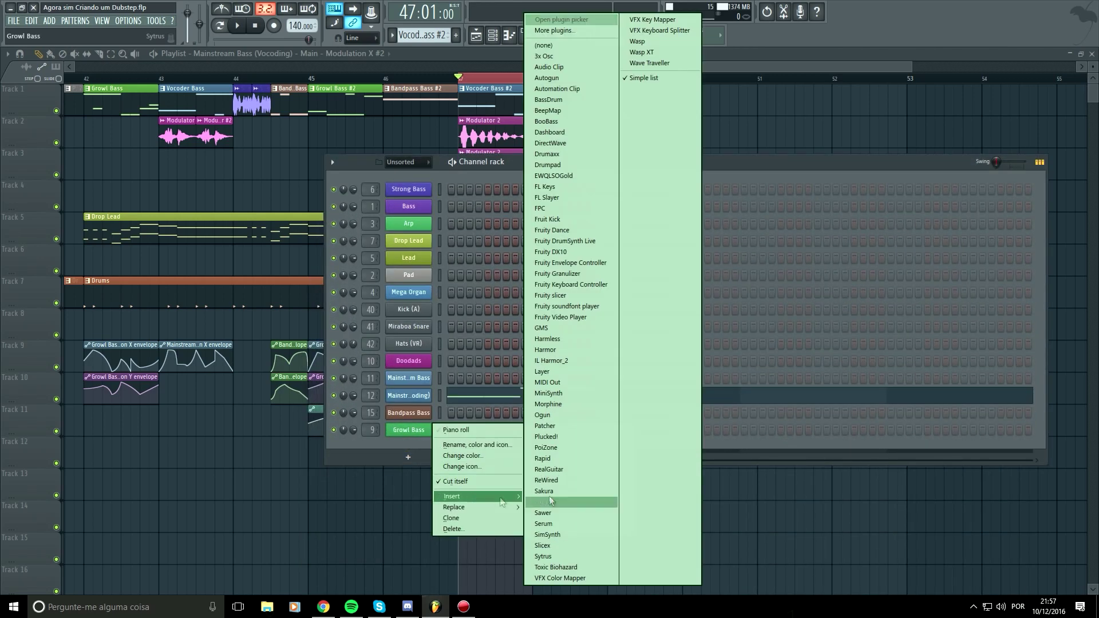
{"action": "left_click", "coordinate": [589, 272]}
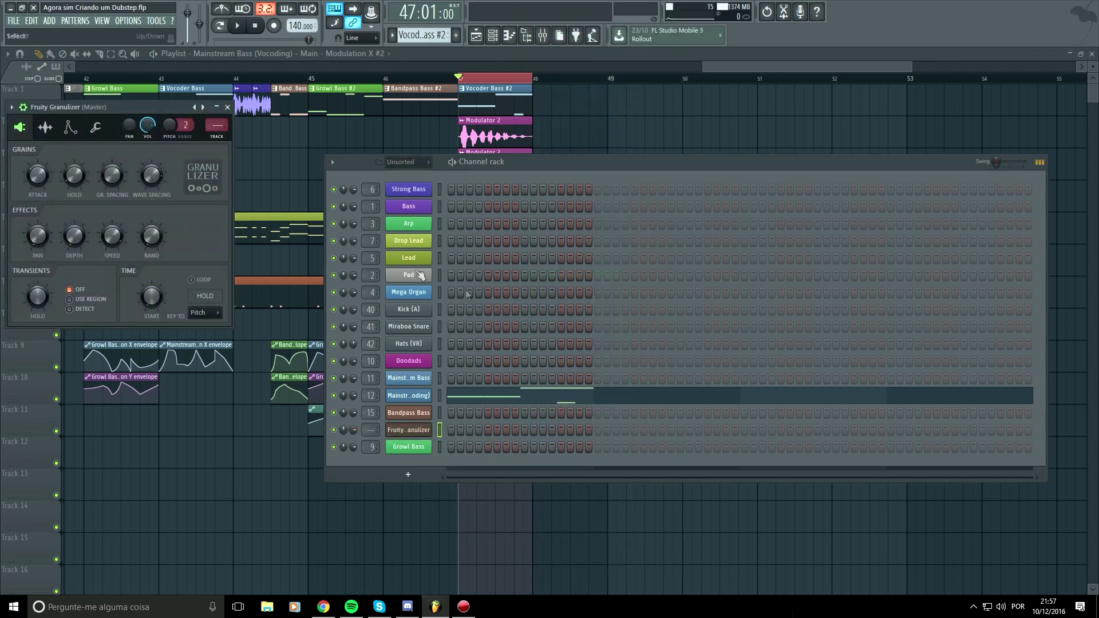
Load the sample from the Audio group's new sampler channel into the new Fruity Granulizer.
{"action": "left_click", "coordinate": [407, 163]}
{"action": "left_click", "coordinate": [410, 186]}
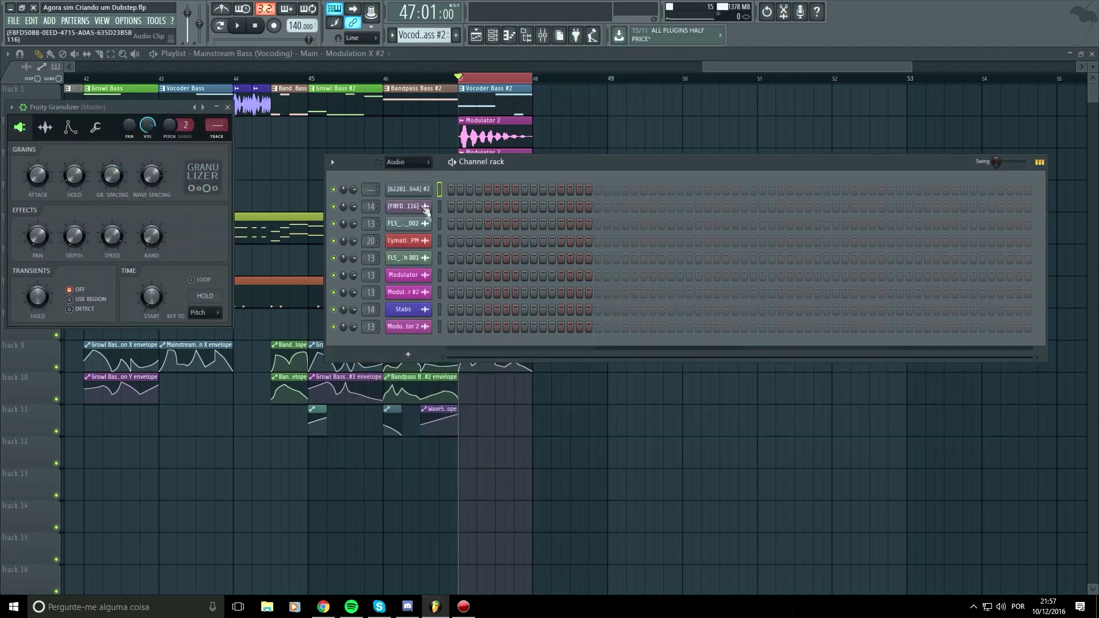
{"action": "left_click", "coordinate": [411, 189]}
{"action": "left_click", "coordinate": [45, 127]}
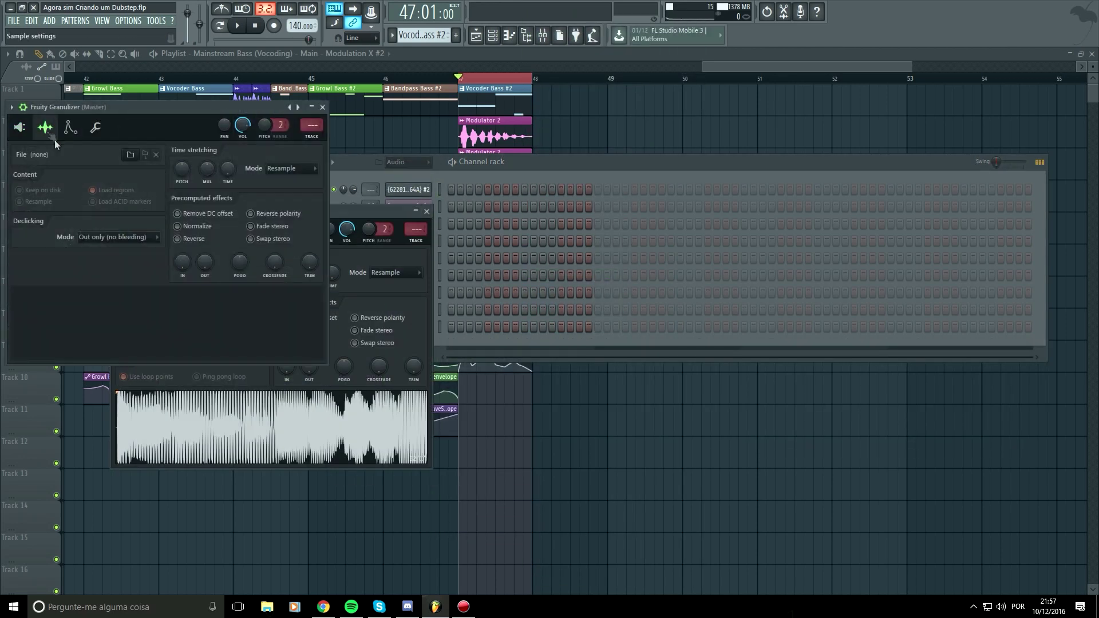
{"action": "left_click_drag", "start_coordinate": [347, 430], "coordinate": [143, 298]}
{"action": "left_click", "coordinate": [322, 107]}
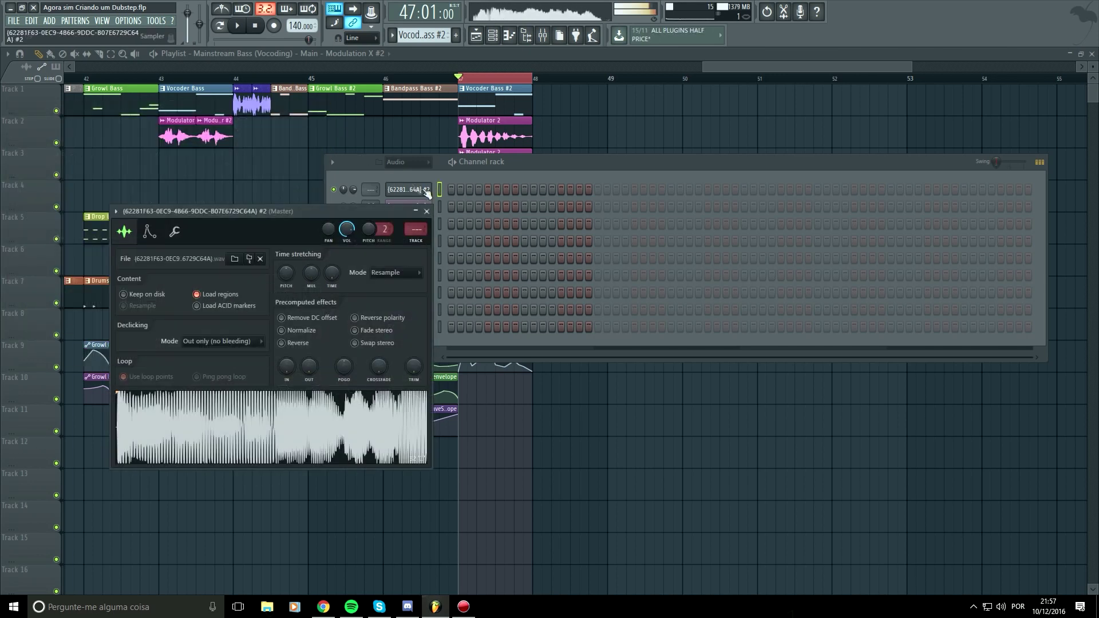
Delete the leftover sampler channel from the Audio group.
{"action": "left_click", "coordinate": [418, 189]}
{"action": "key", "text": "alt+Delete"}
{"action": "key", "text": "Return"}
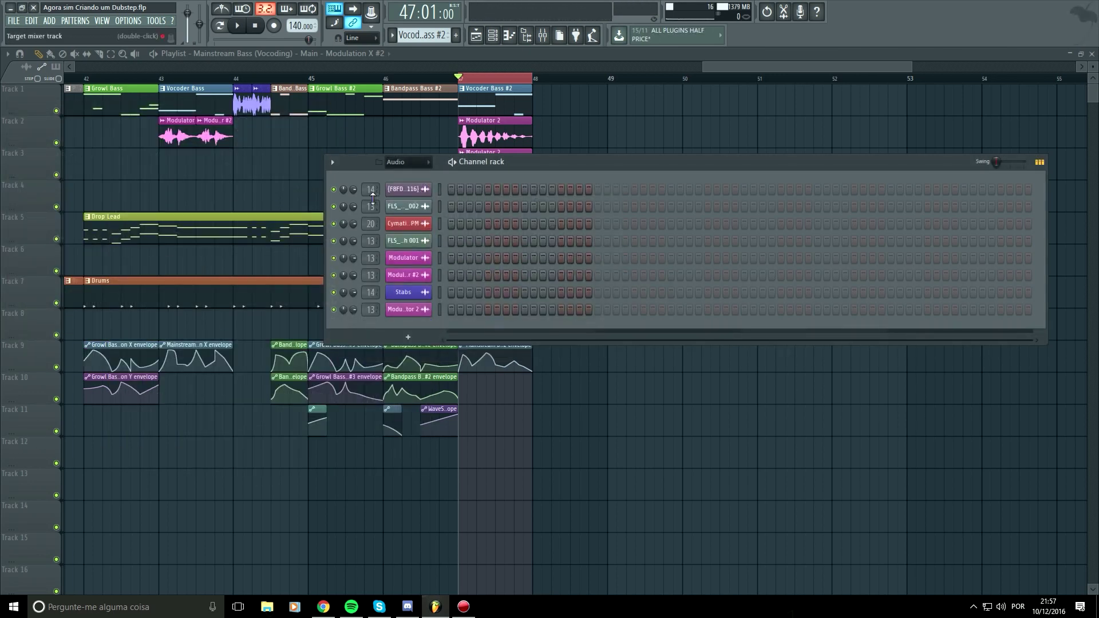
Rename the new Granulizer channel in the Unsorted group to Grain Bass and give it a new color.
{"action": "left_click", "coordinate": [407, 161]}
{"action": "left_click", "coordinate": [407, 218]}
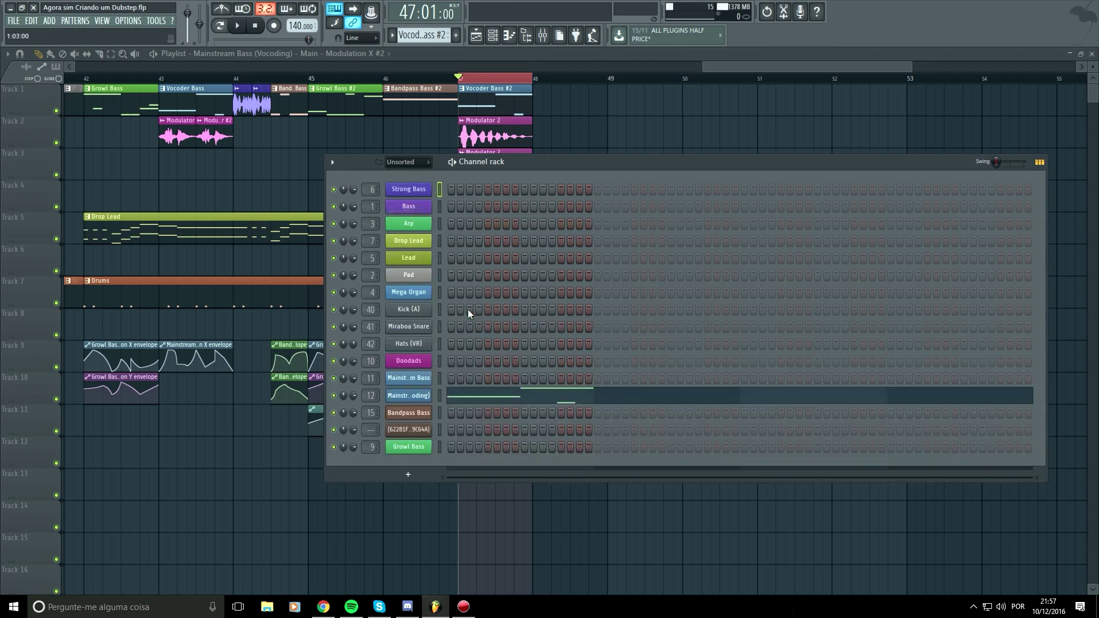
{"action": "right_click", "coordinate": [431, 427]}
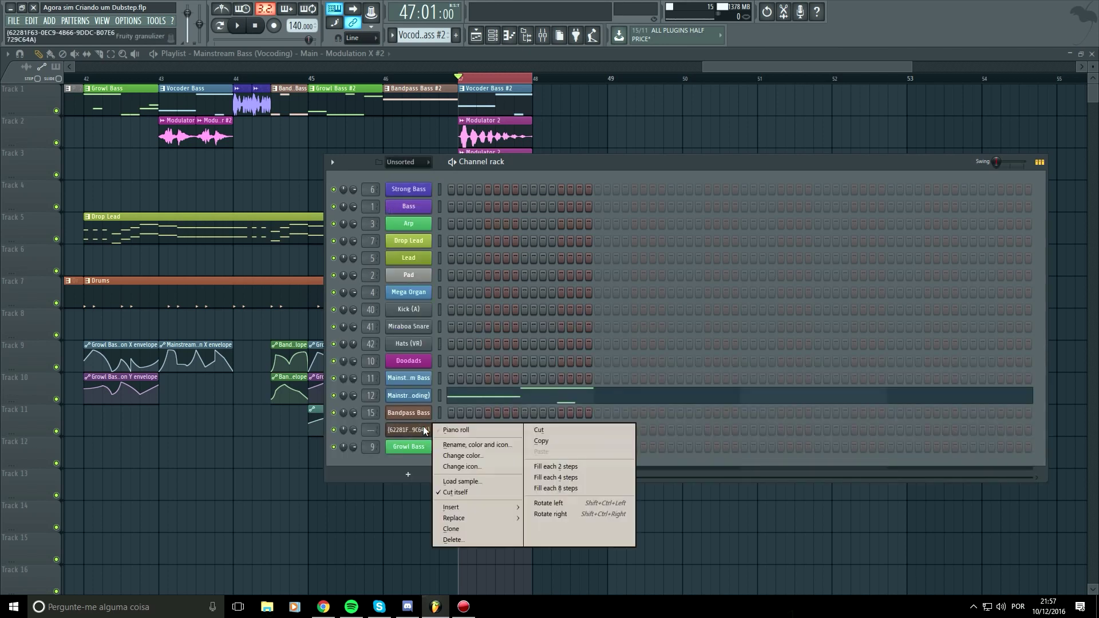
{"action": "left_click", "coordinate": [468, 442]}
{"action": "type", "text": "Grain Bass"}
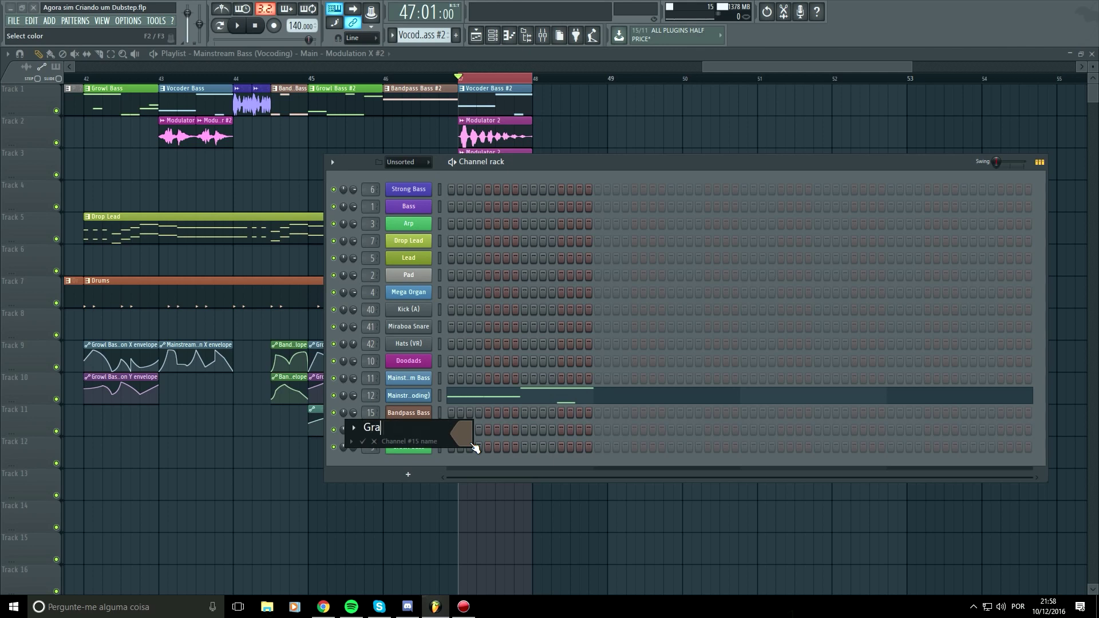
{"action": "left_click", "coordinate": [472, 446]}
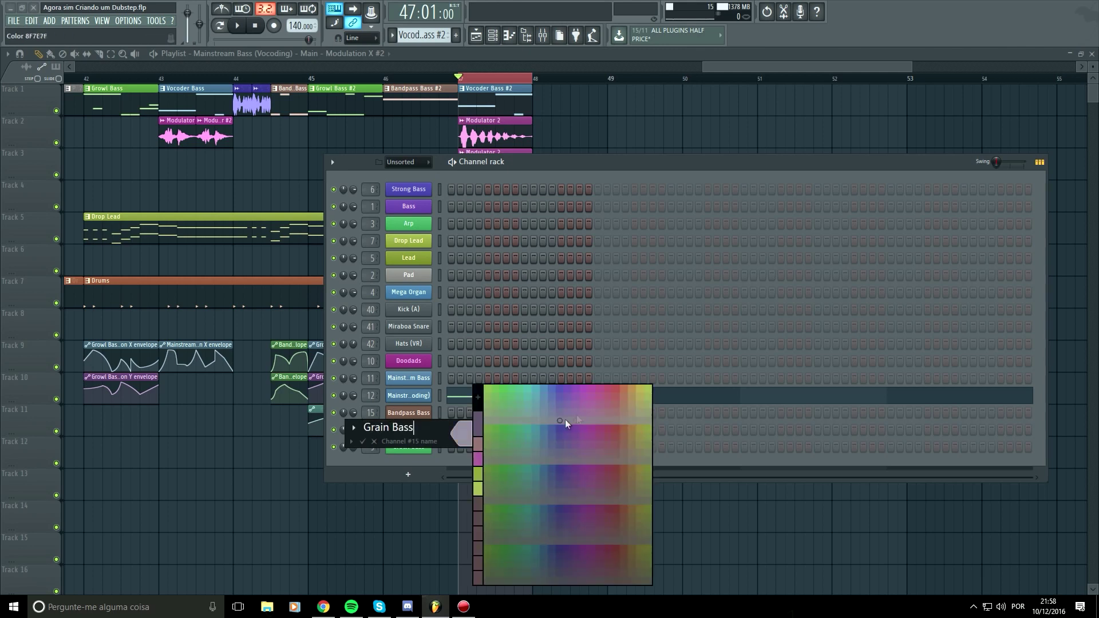
{"action": "left_click", "coordinate": [624, 396]}
Open the Grain Bass channel's main Granulizer controls, place its window over the empty playlist area and hide the channel rack.
{"action": "left_click", "coordinate": [409, 430]}
{"action": "left_click", "coordinate": [439, 431]}
{"action": "left_click", "coordinate": [19, 127]}
{"action": "left_click_drag", "start_coordinate": [172, 109], "coordinate": [742, 270]}
{"action": "key", "text": "F6"}
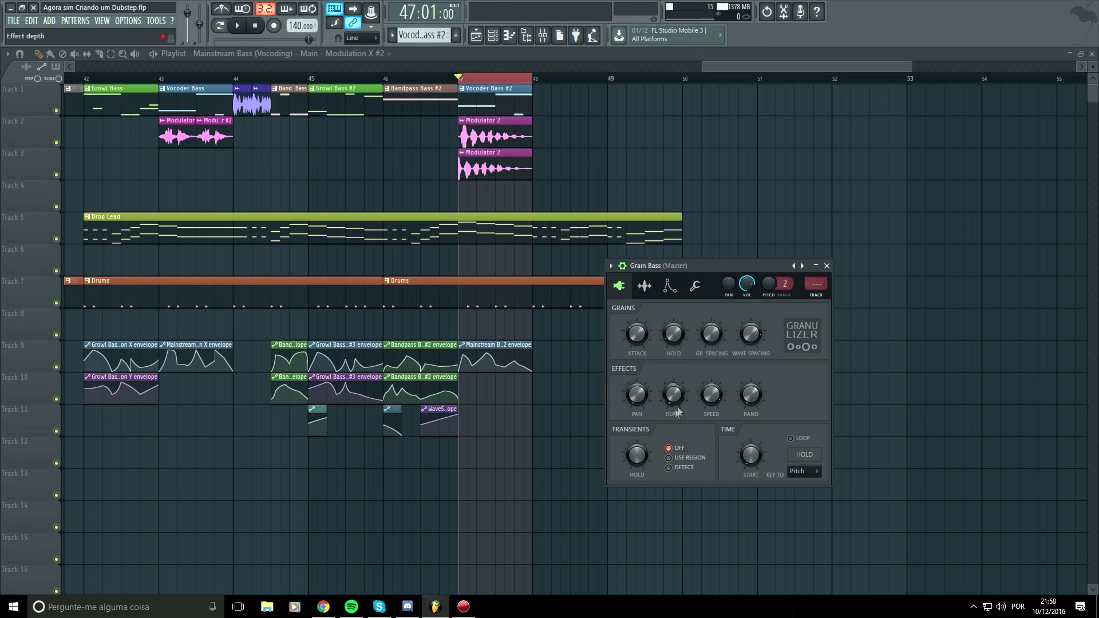
Try out Grain Bass's effect depth and pan together with its grain hold, attack, grain spacing and wave spacing.
{"action": "left_click_drag", "start_coordinate": [674, 406], "coordinate": [674, 372]}
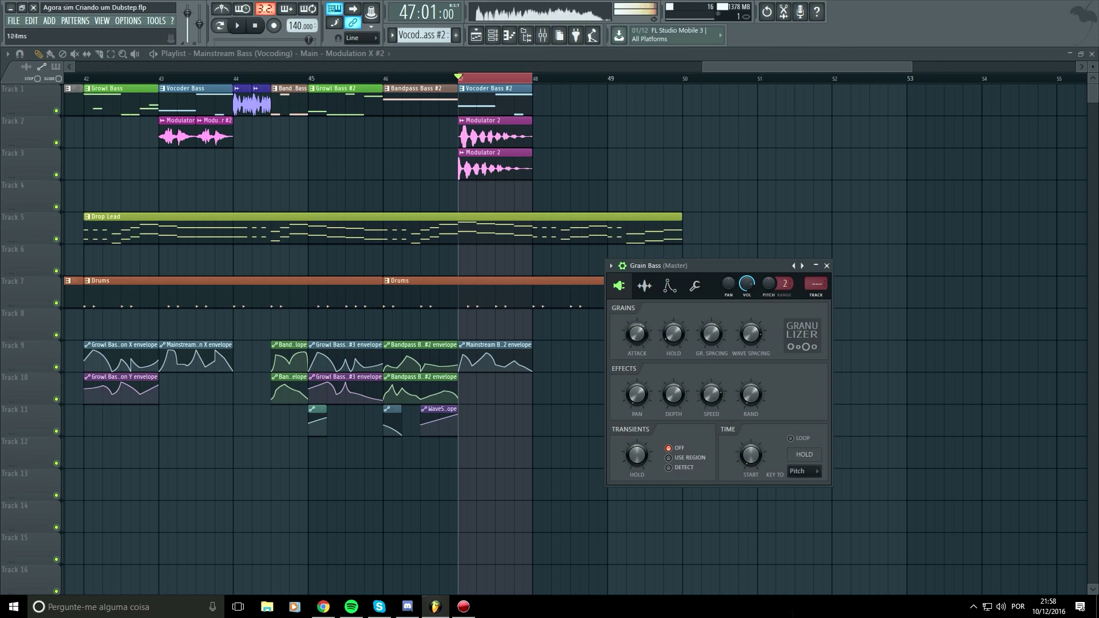
{"action": "left_click", "coordinate": [673, 335]}
{"action": "left_click", "coordinate": [638, 335]}
{"action": "left_click", "coordinate": [726, 347]}
{"action": "left_click_drag", "start_coordinate": [712, 331], "coordinate": [753, 327]}
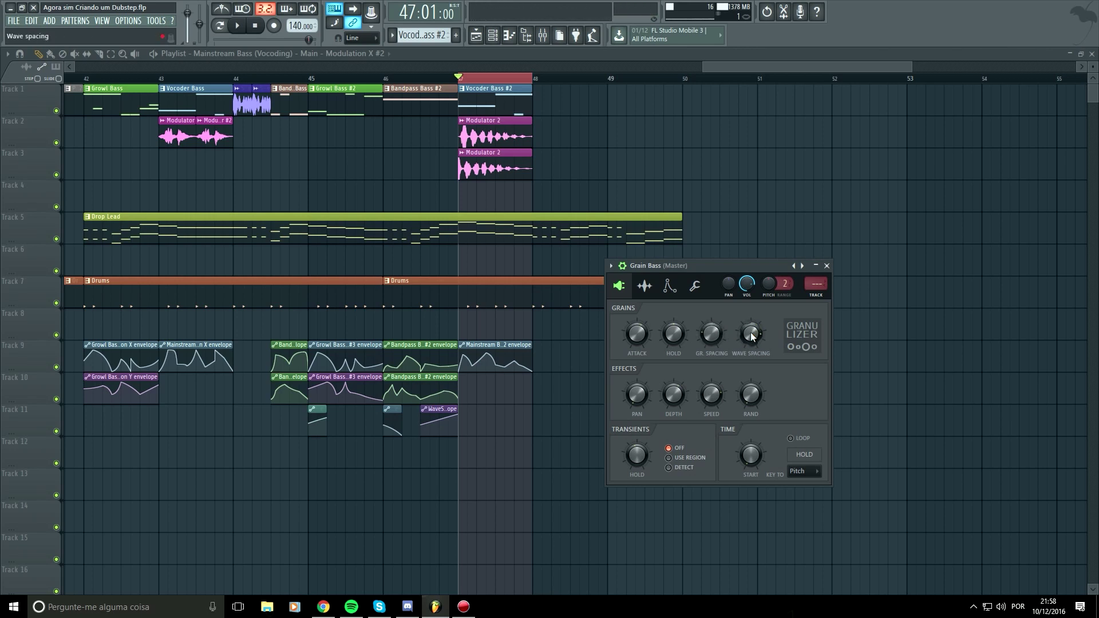
{"action": "left_click_drag", "start_coordinate": [751, 336], "coordinate": [752, 336]}
{"action": "left_click_drag", "start_coordinate": [677, 394], "coordinate": [677, 349]}
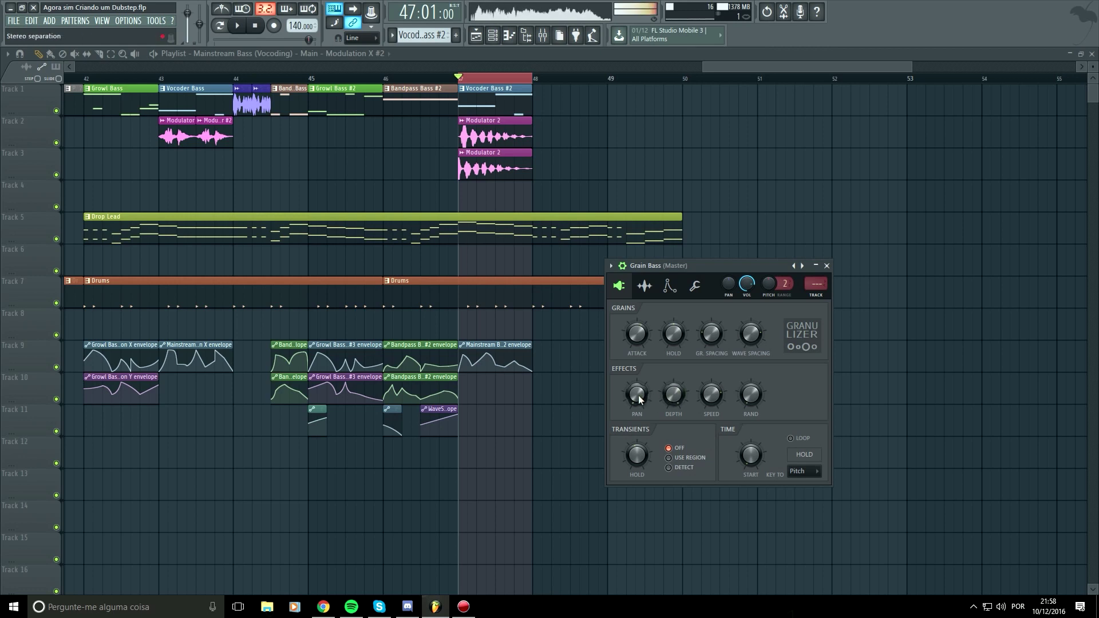
{"action": "left_click_drag", "start_coordinate": [638, 399], "coordinate": [639, 397]}
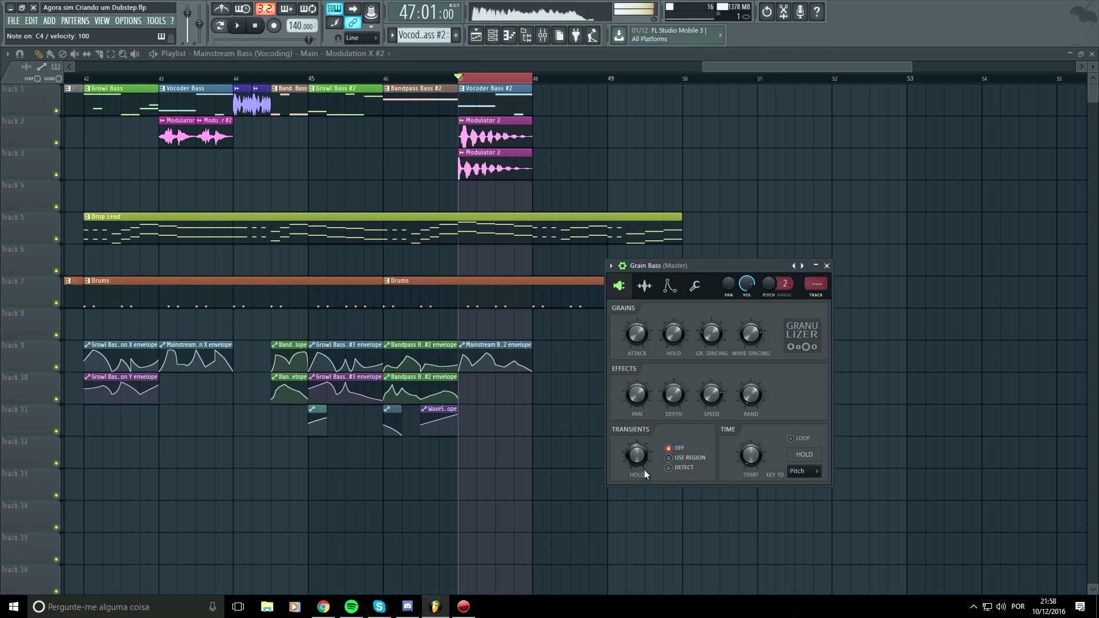
Play several notes of different pitch to audition the Grain Bass sound.
{"action": "key", "text": "b"}
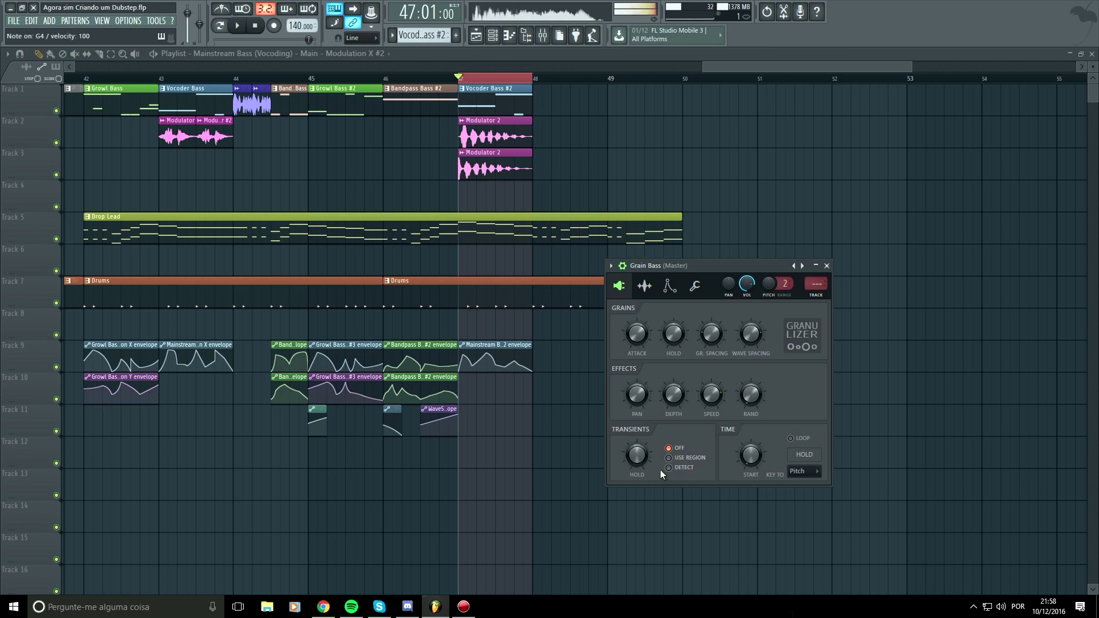
{"action": "key", "text": "q"}
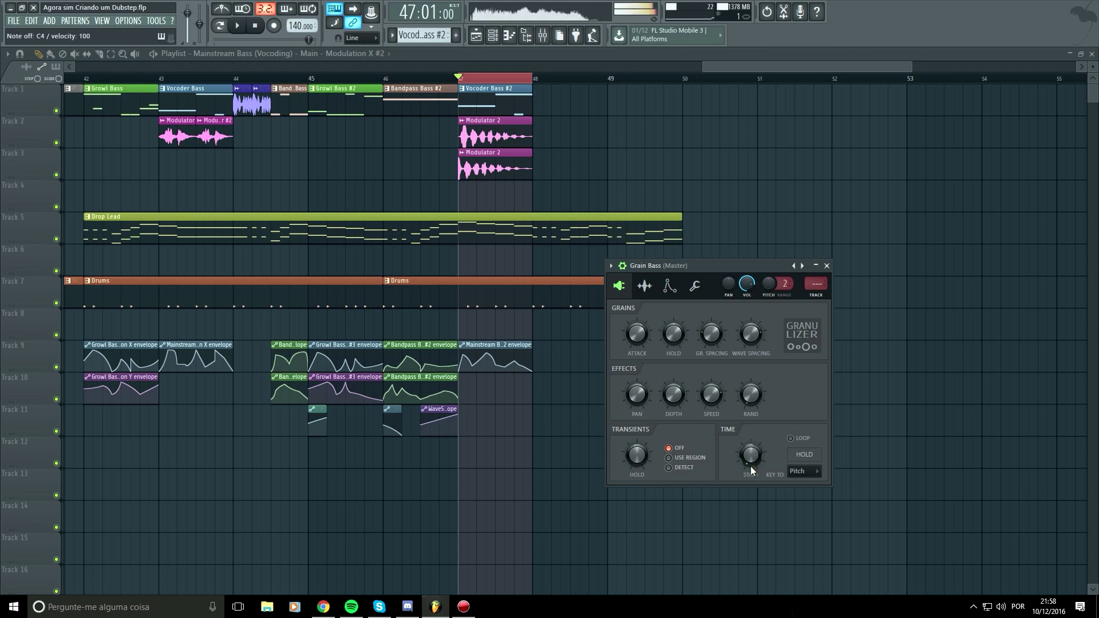
{"action": "key", "text": "d"}
{"action": "key", "text": "z"}
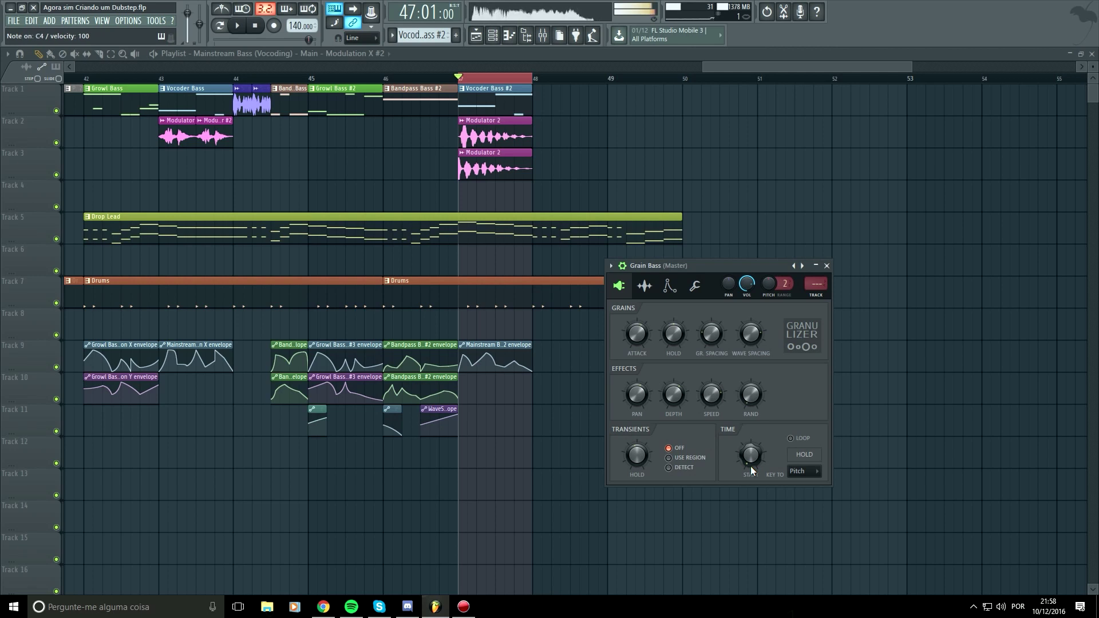
{"action": "key", "text": "e"}
{"action": "key", "text": "z"}
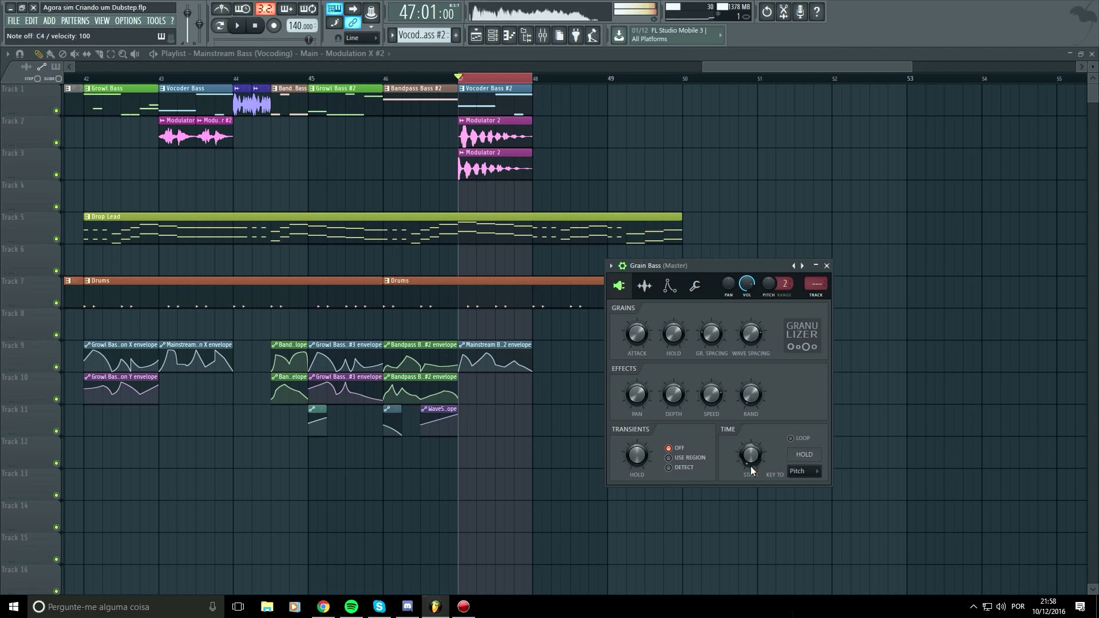
Turn on the Granulizer's time Hold for Grain Bass and audition it with a few notes.
{"action": "left_click", "coordinate": [813, 455]}
{"action": "key", "text": "z"}
{"action": "left_click", "coordinate": [816, 458]}
{"action": "key", "text": "d"}
{"action": "key", "text": "q"}
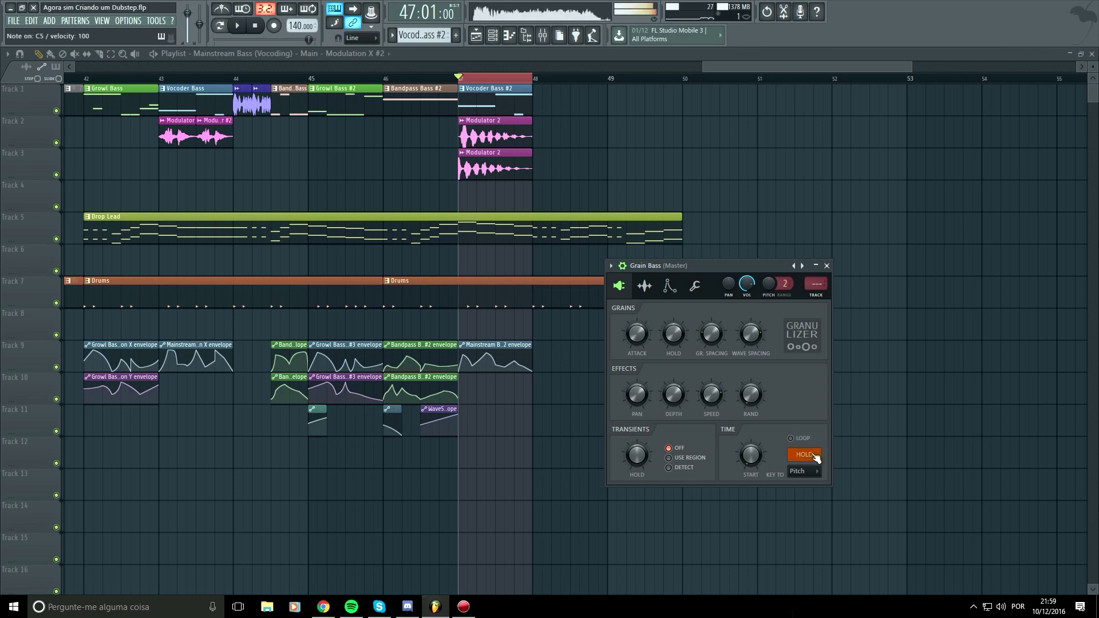
Switch off the Granulizer's time Hold for Grain Bass and keep its key tracking on Pitch.
{"action": "key", "text": "j"}
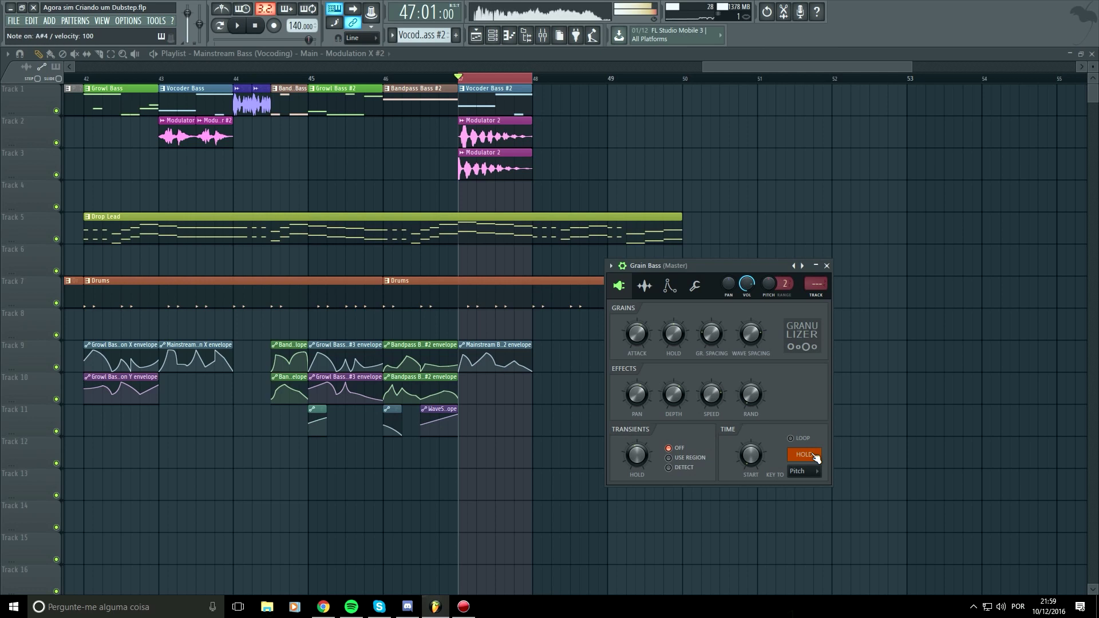
{"action": "left_click", "coordinate": [816, 458]}
{"action": "left_click", "coordinate": [815, 458]}
{"action": "left_click", "coordinate": [816, 457]}
{"action": "left_click", "coordinate": [816, 457]}
{"action": "left_click", "coordinate": [815, 457]}
{"action": "left_click", "coordinate": [812, 471]}
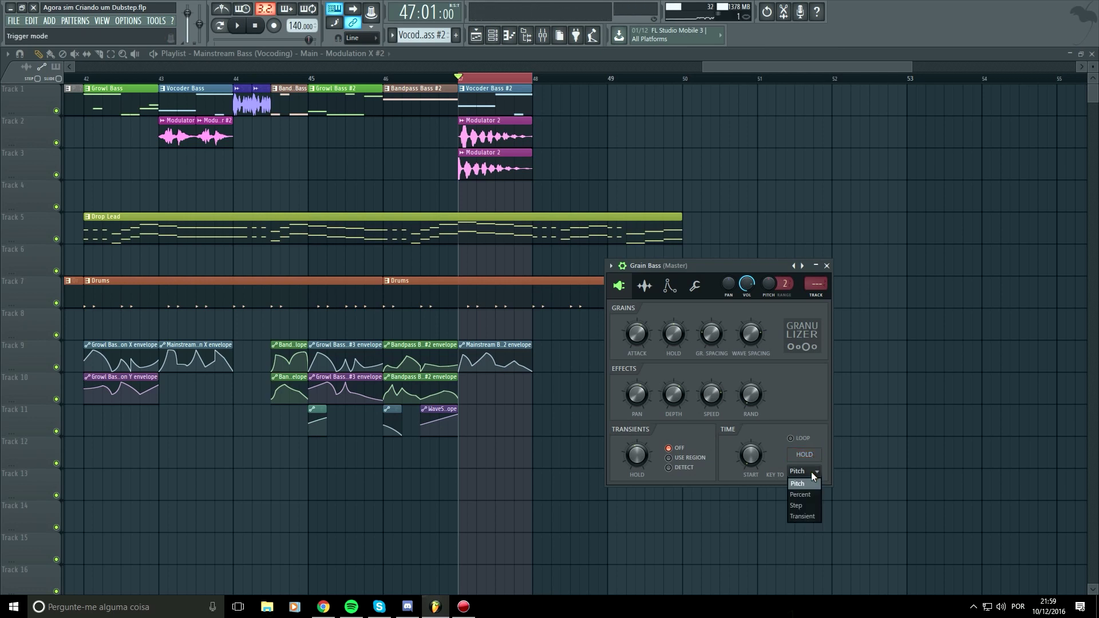
{"action": "left_click", "coordinate": [811, 471]}
Lower Grain Bass's time Start to 0% and audition it with a note.
{"action": "left_click_drag", "start_coordinate": [750, 445], "coordinate": [750, 477]}
{"action": "key", "text": "q"}
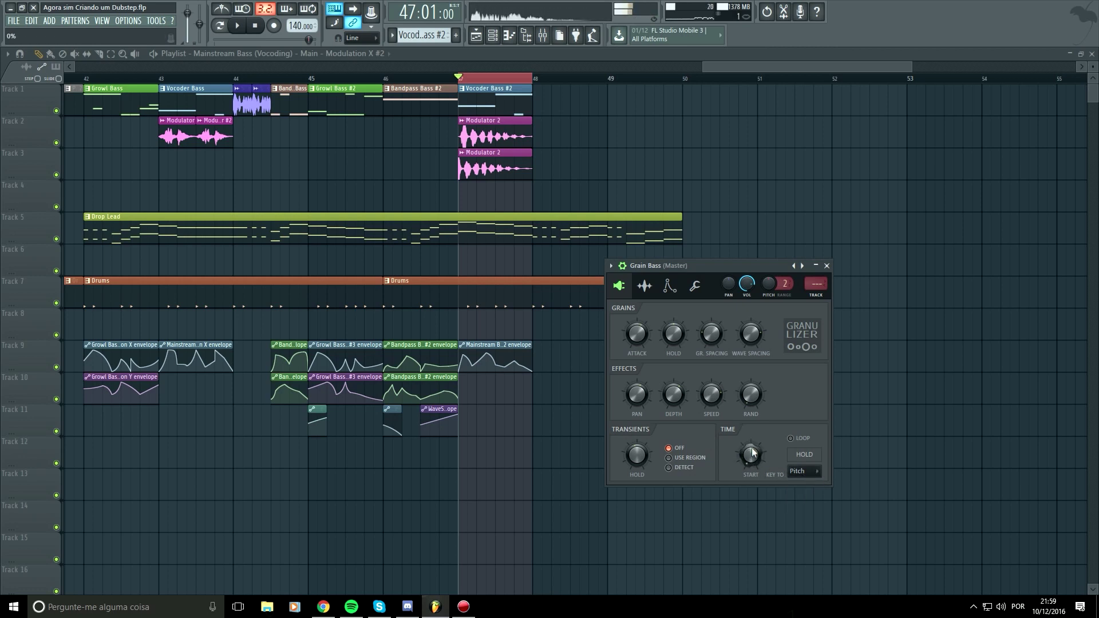
{"action": "key", "text": "q"}
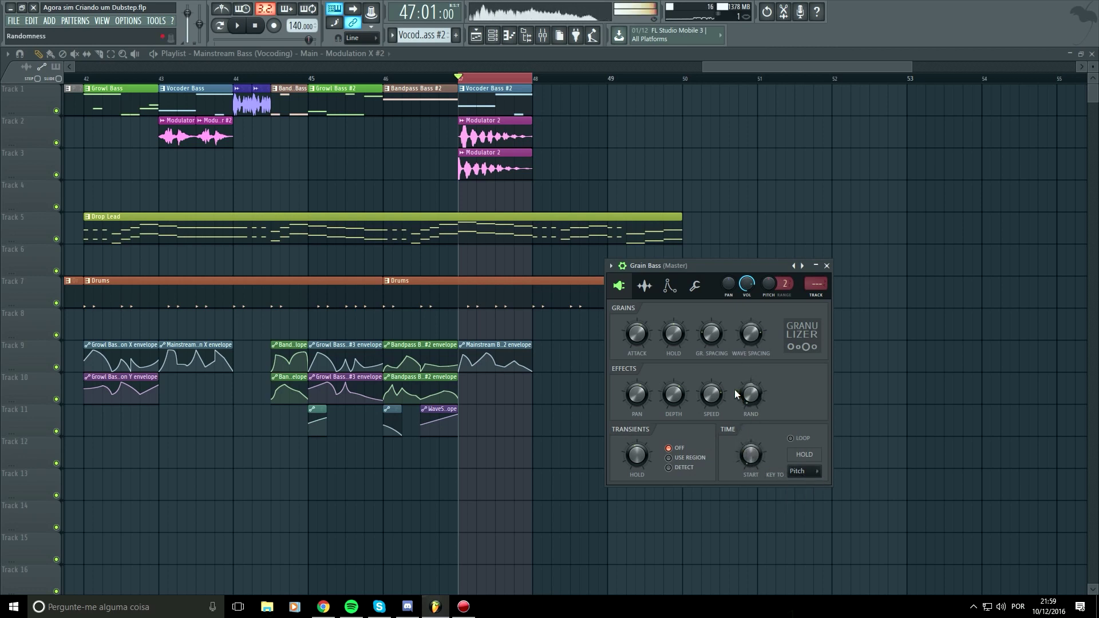
Try out Grain Bass's effect randomness at about 64% and at a lower amount, auditioning notes at each setting.
{"action": "left_click_drag", "start_coordinate": [754, 396], "coordinate": [754, 360]}
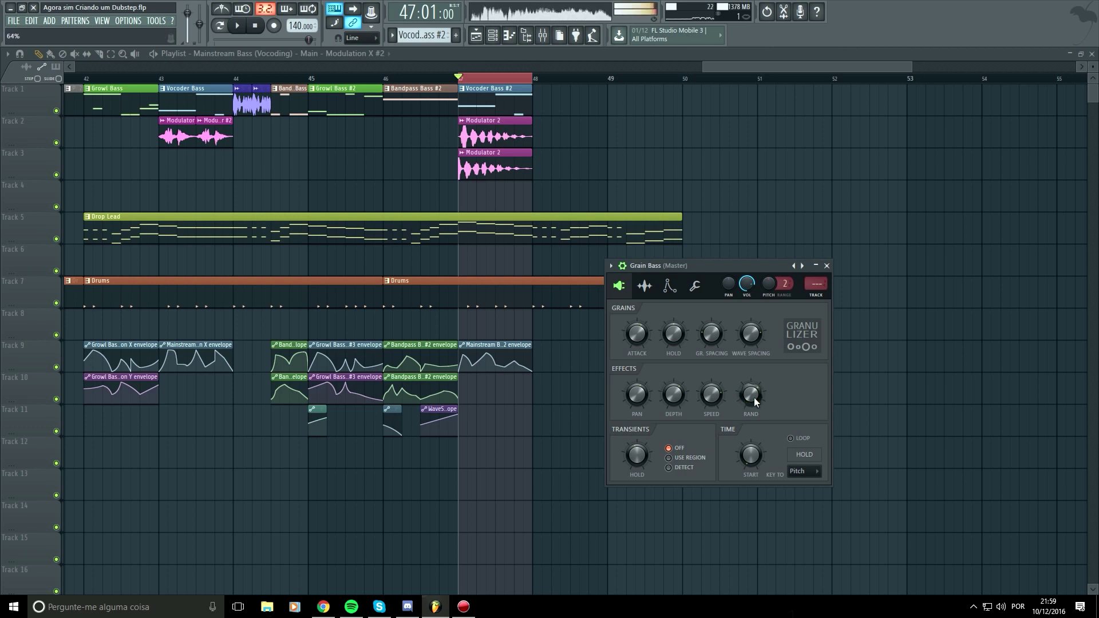
{"action": "key", "text": "y"}
{"action": "key", "text": "q"}
{"action": "left_click_drag", "start_coordinate": [757, 392], "coordinate": [757, 429]}
{"action": "key", "text": "q"}
{"action": "key", "text": "q"}
Try out slower and faster effect speeds for Grain Bass while auditioning notes.
{"action": "left_click_drag", "start_coordinate": [713, 399], "coordinate": [715, 426]}
{"action": "key", "text": "q"}
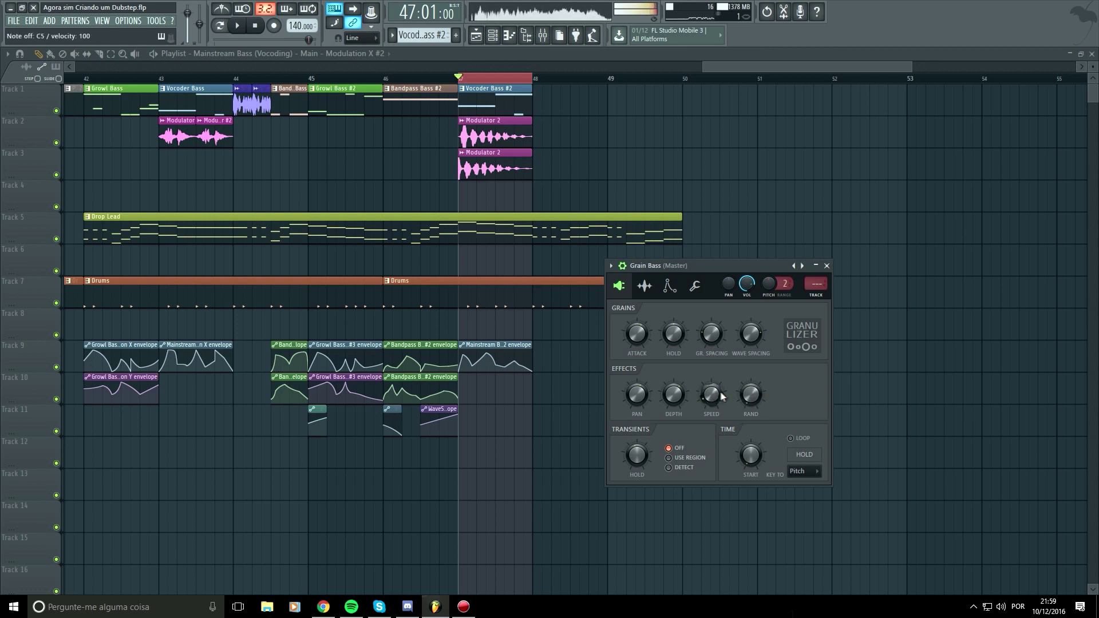
{"action": "key", "text": "q"}
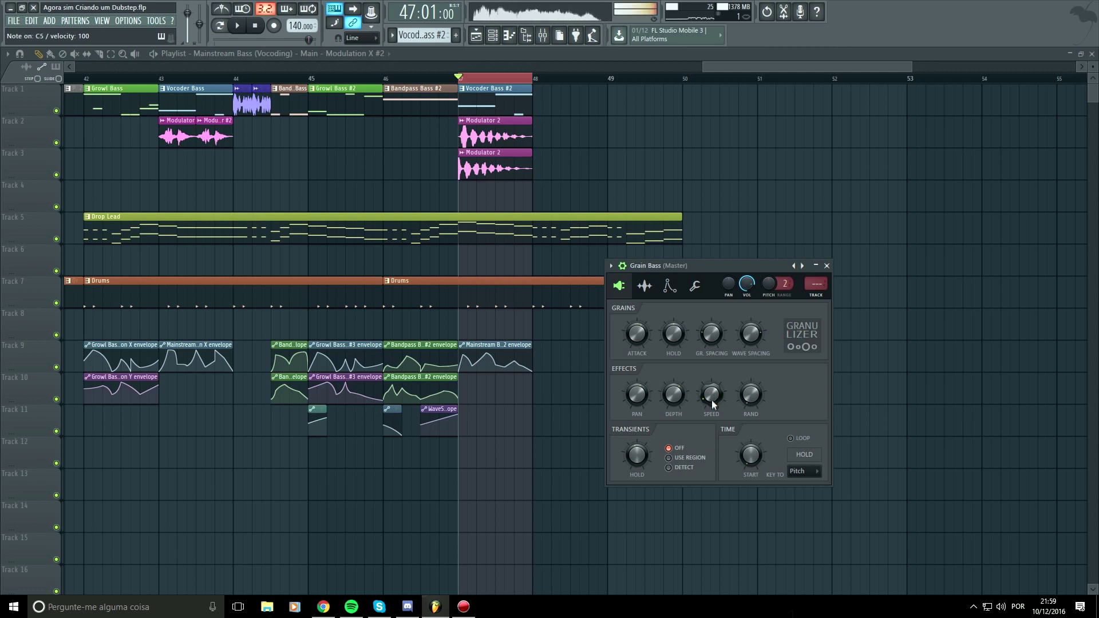
{"action": "left_click_drag", "start_coordinate": [713, 393], "coordinate": [713, 385]}
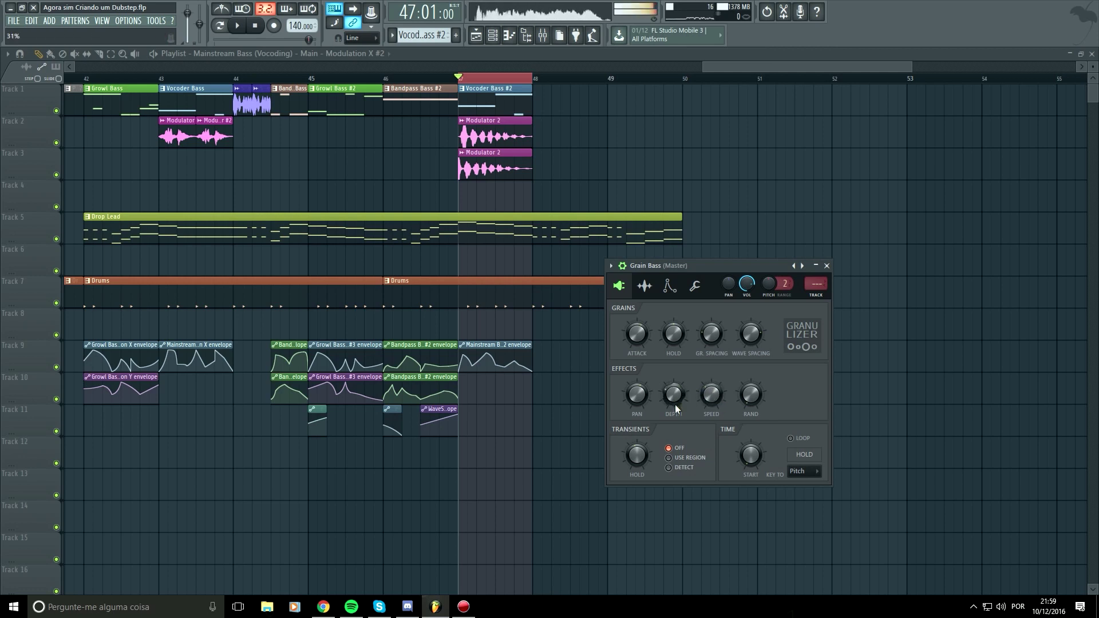
Adjust Grain Bass's grain hold time and audition it with a note.
{"action": "left_click_drag", "start_coordinate": [674, 333], "coordinate": [674, 328]}
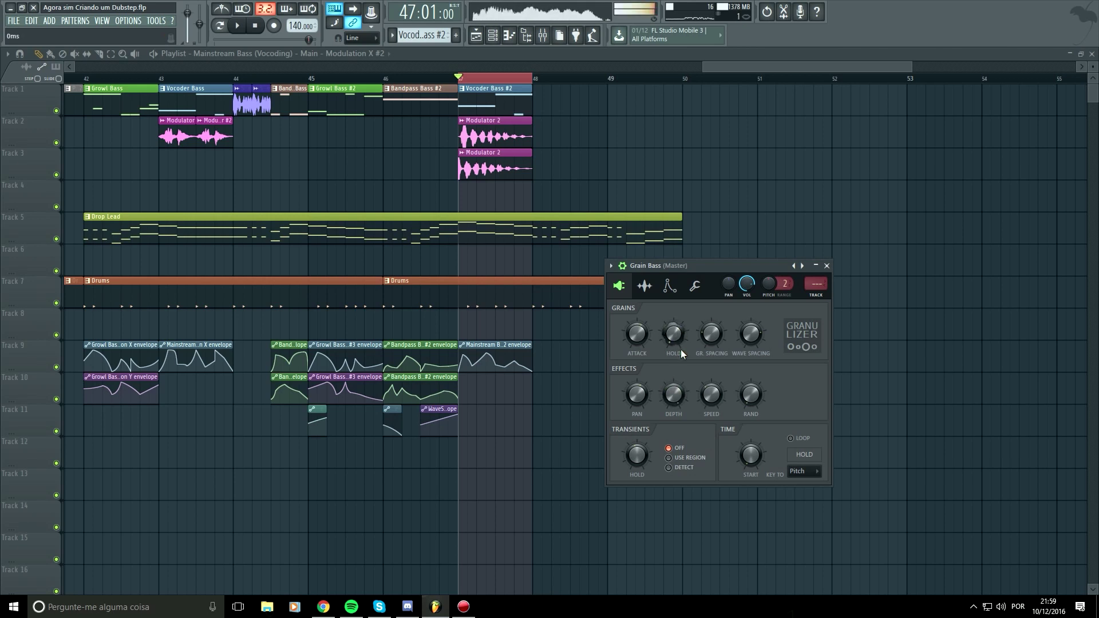
{"action": "left_click_drag", "start_coordinate": [677, 334], "coordinate": [633, 353]}
{"action": "key", "text": "q"}
Raise Grain Bass's grain spacing to about 160% and audition it with high and low notes.
{"action": "left_click_drag", "start_coordinate": [712, 335], "coordinate": [712, 326]}
{"action": "key", "text": "q"}
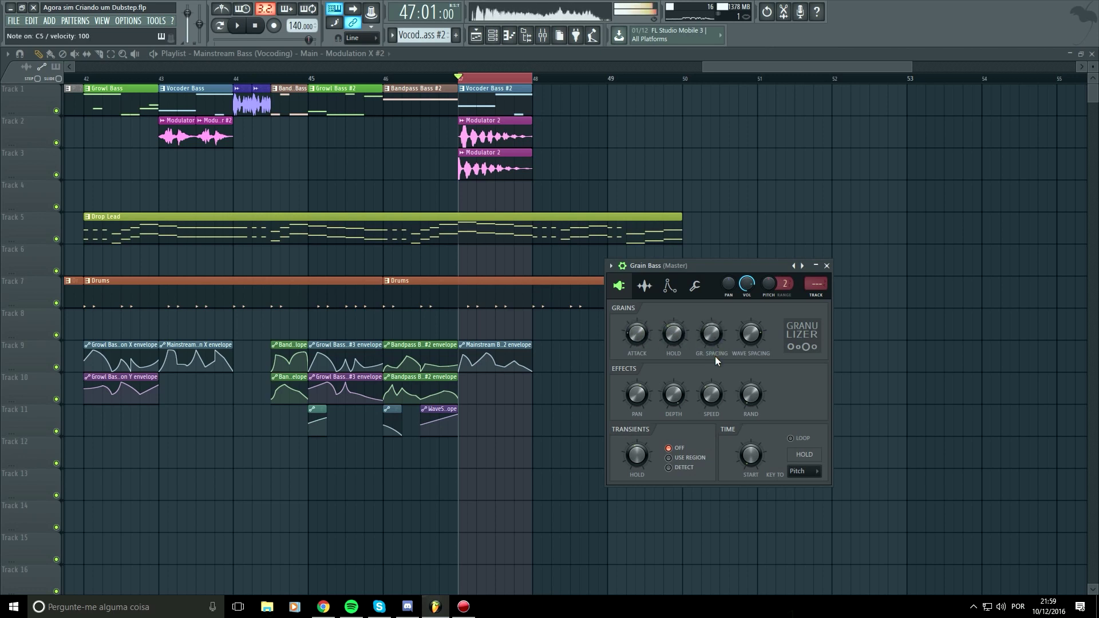
{"action": "left_click_drag", "start_coordinate": [713, 342], "coordinate": [713, 320]}
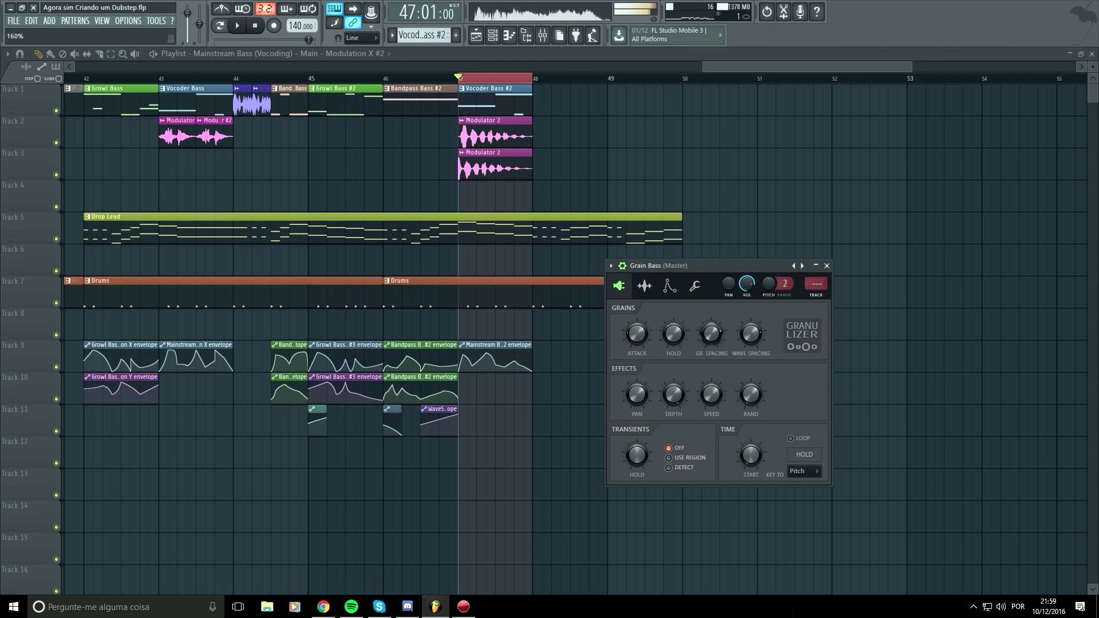
{"action": "key", "text": "q"}
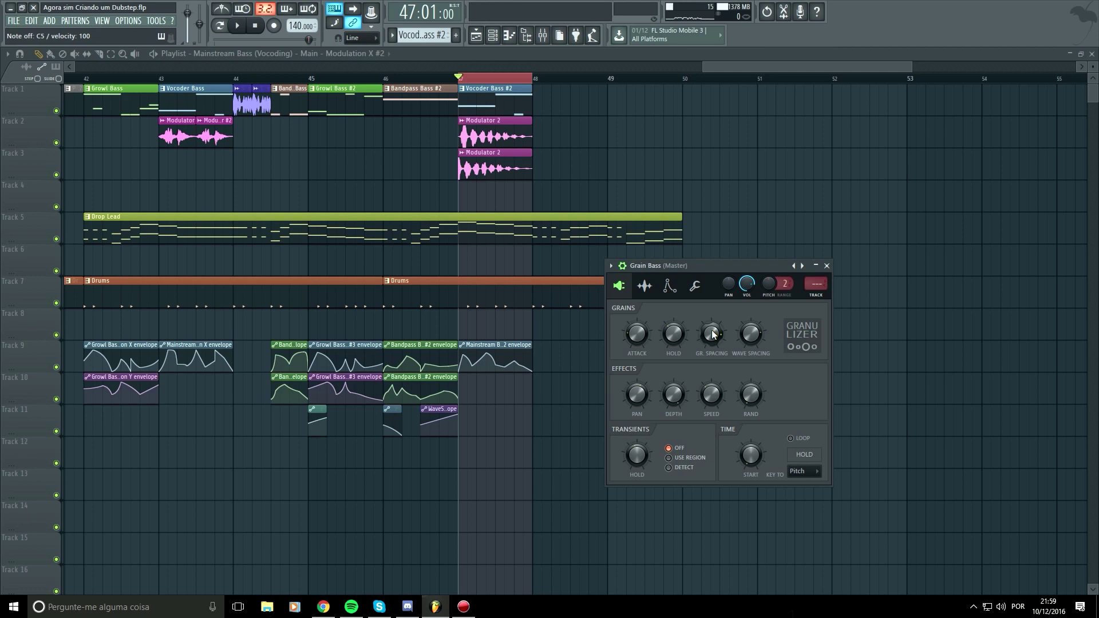
{"action": "key", "text": "z"}
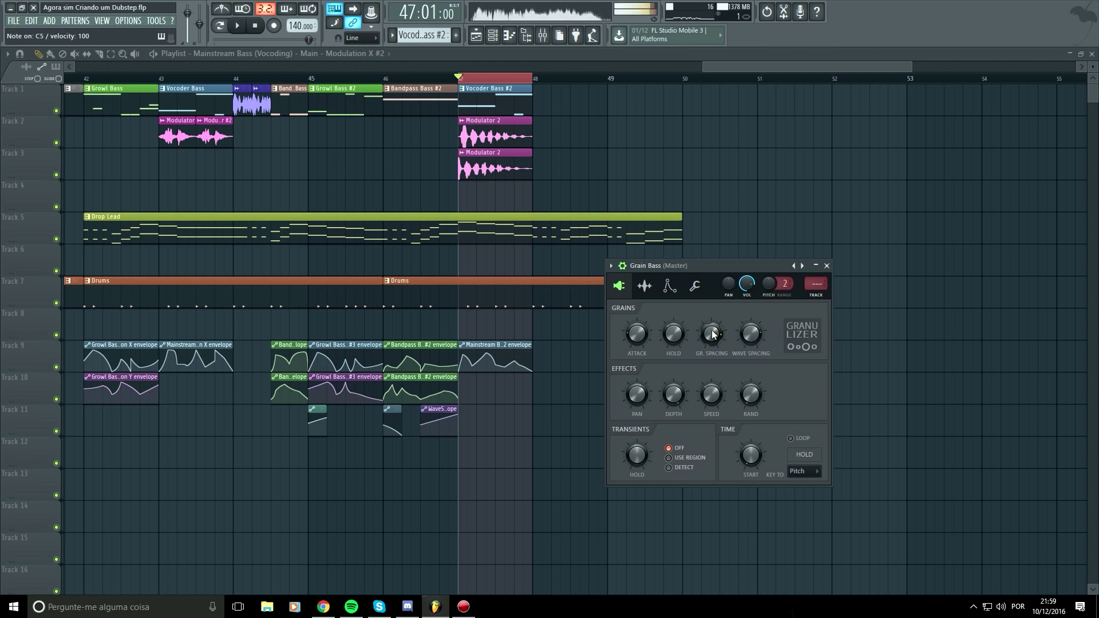
{"action": "key", "text": "c"}
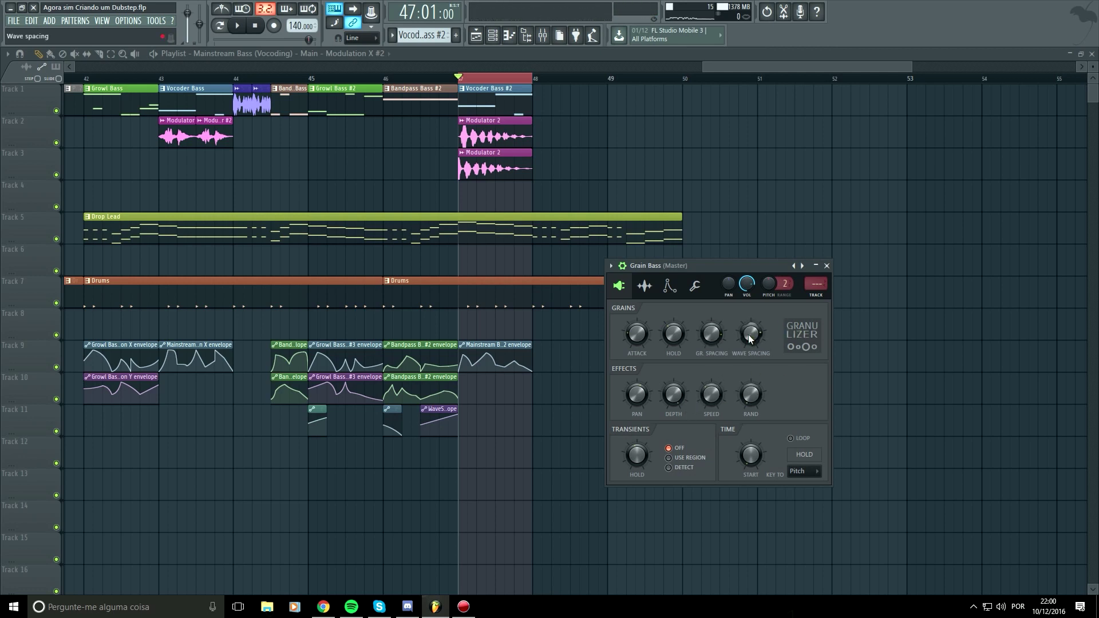
Readjust Grain Bass's grain spacing and audition it with notes of several pitches.
{"action": "left_click", "coordinate": [667, 291]}
{"action": "left_click", "coordinate": [620, 290]}
{"action": "key", "text": "z"}
{"action": "mouse_move", "coordinate": [729, 341]}
{"action": "left_mouse_down"}
{"action": "mouse_move", "coordinate": [729, 331]}
{"action": "mouse_move", "coordinate": [734, 354]}
{"action": "left_mouse_up"}
{"action": "key", "text": "z"}
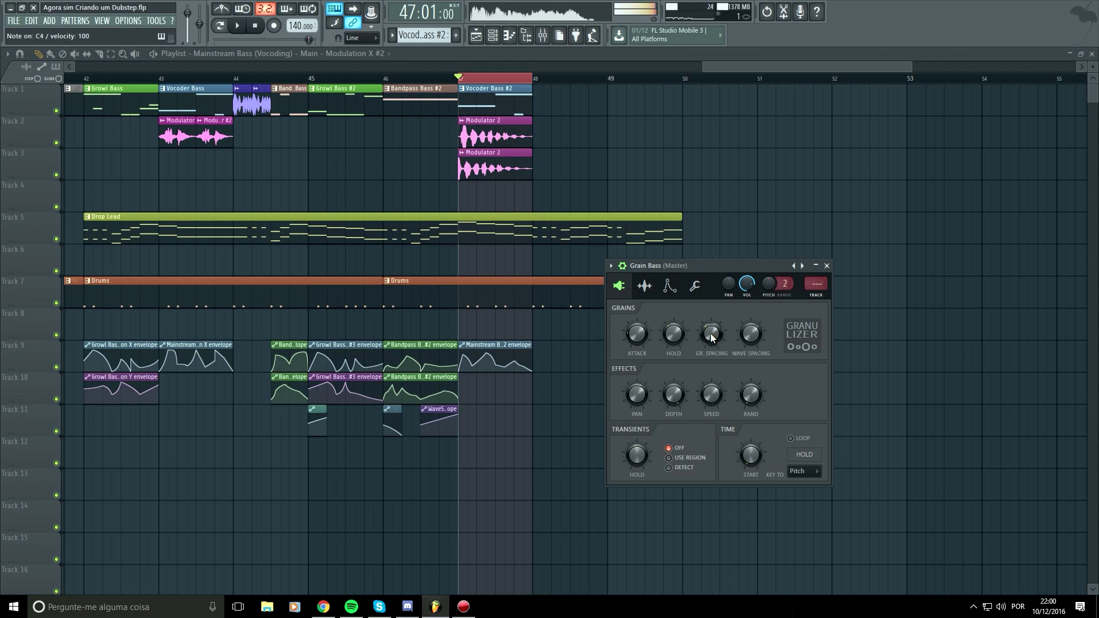
{"action": "key", "text": "d"}
{"action": "key", "text": "q"}
{"action": "key", "text": "y"}
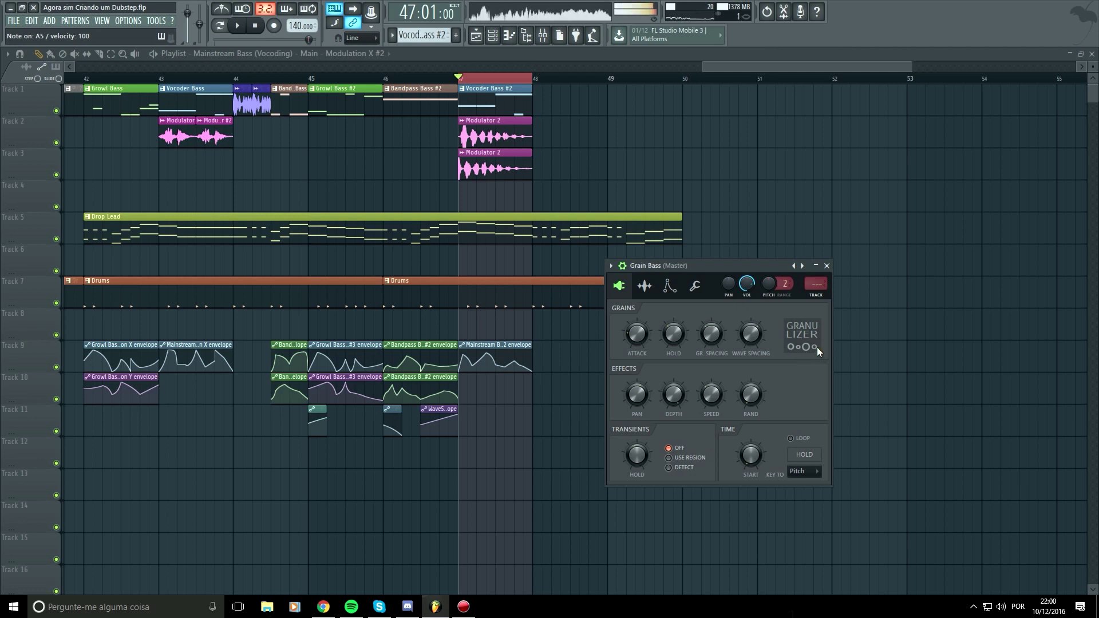
Lower Grain Bass's wave spacing and audition it with a few notes.
{"action": "left_click_drag", "start_coordinate": [751, 336], "coordinate": [750, 375]}
{"action": "key", "text": "t"}
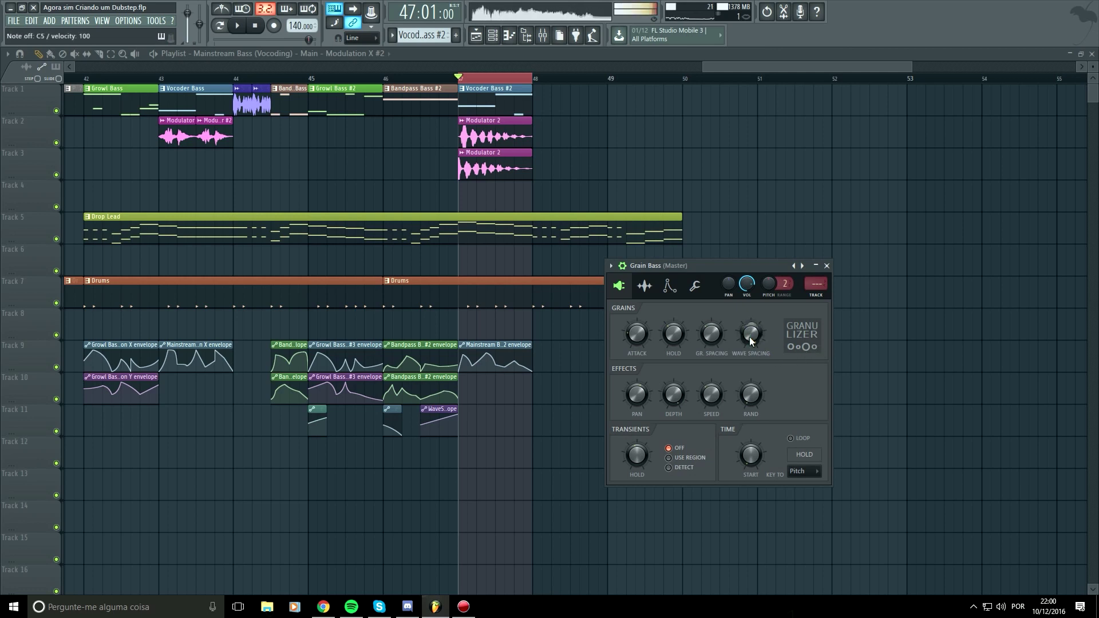
{"action": "key", "text": "q"}
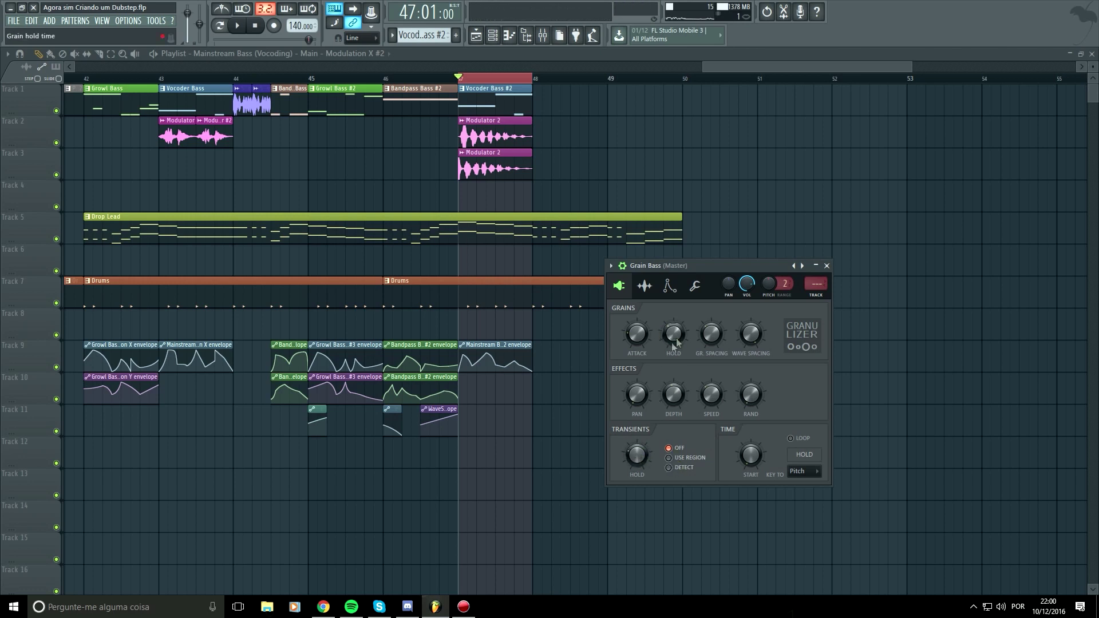
Lower Grain Bass's effect speed and fine-tune its wave spacing while playing low notes.
{"action": "key", "text": "z"}
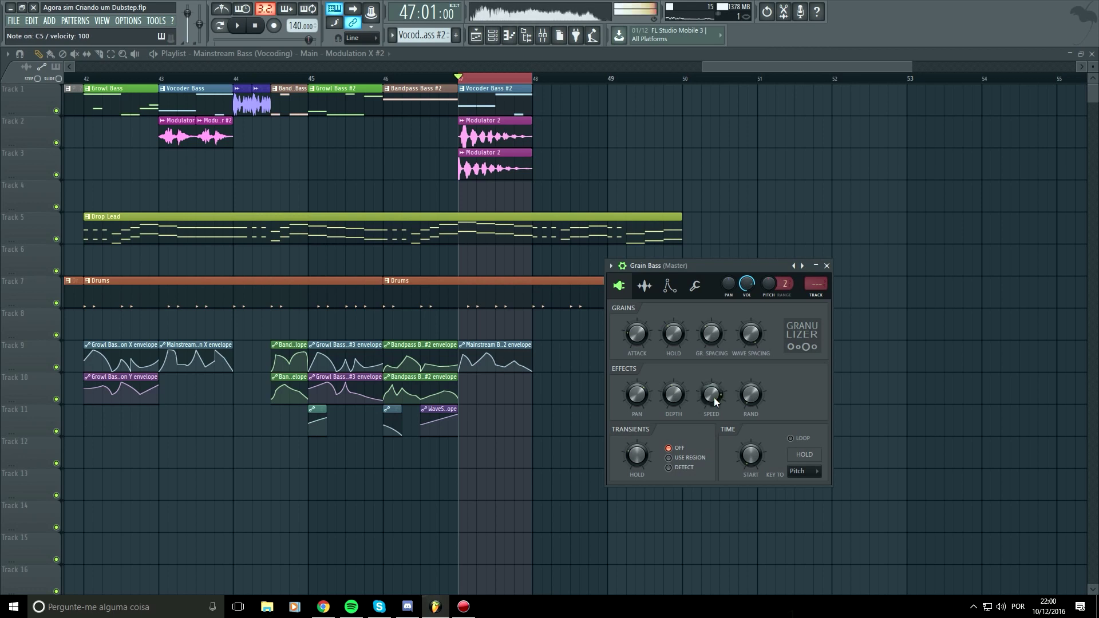
{"action": "left_click_drag", "start_coordinate": [713, 397], "coordinate": [713, 447]}
{"action": "left_click_drag", "start_coordinate": [751, 338], "coordinate": [751, 345]}
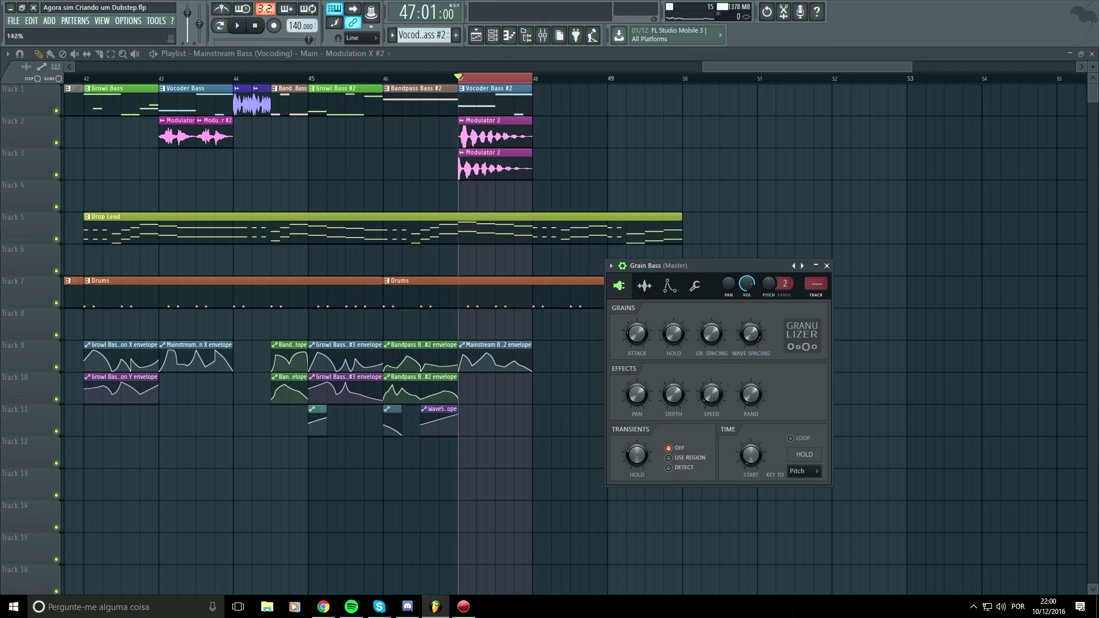
{"action": "key", "text": "z"}
{"action": "left_click_drag", "start_coordinate": [710, 393], "coordinate": [712, 405]}
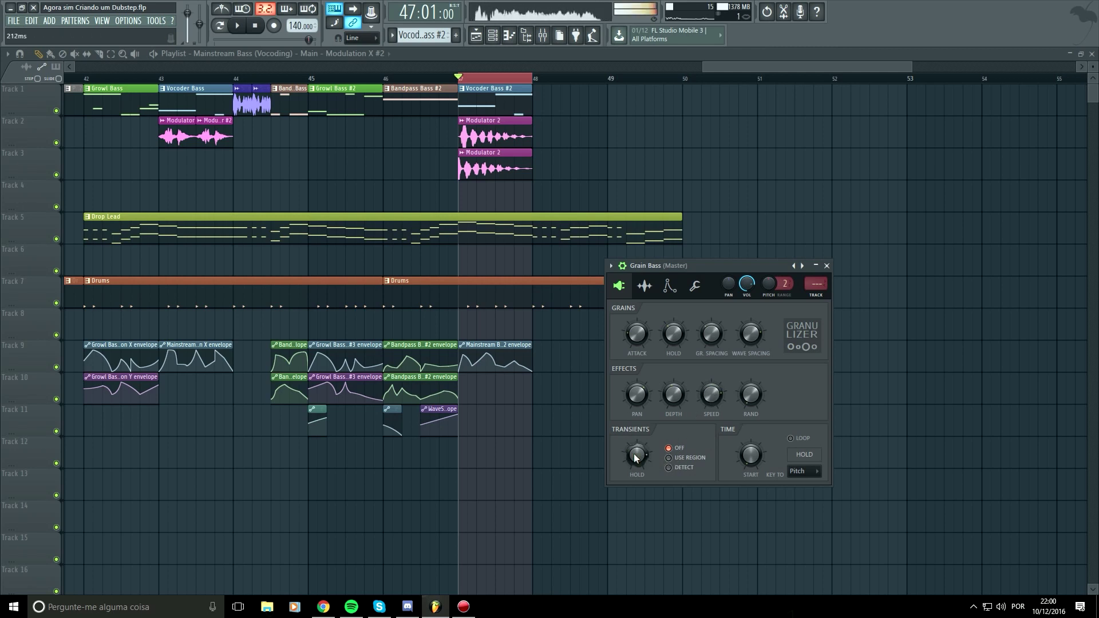
Try transient detection with an adjusted transient hold, and set Grain Bass's transients to Use Region.
{"action": "left_click", "coordinate": [681, 469]}
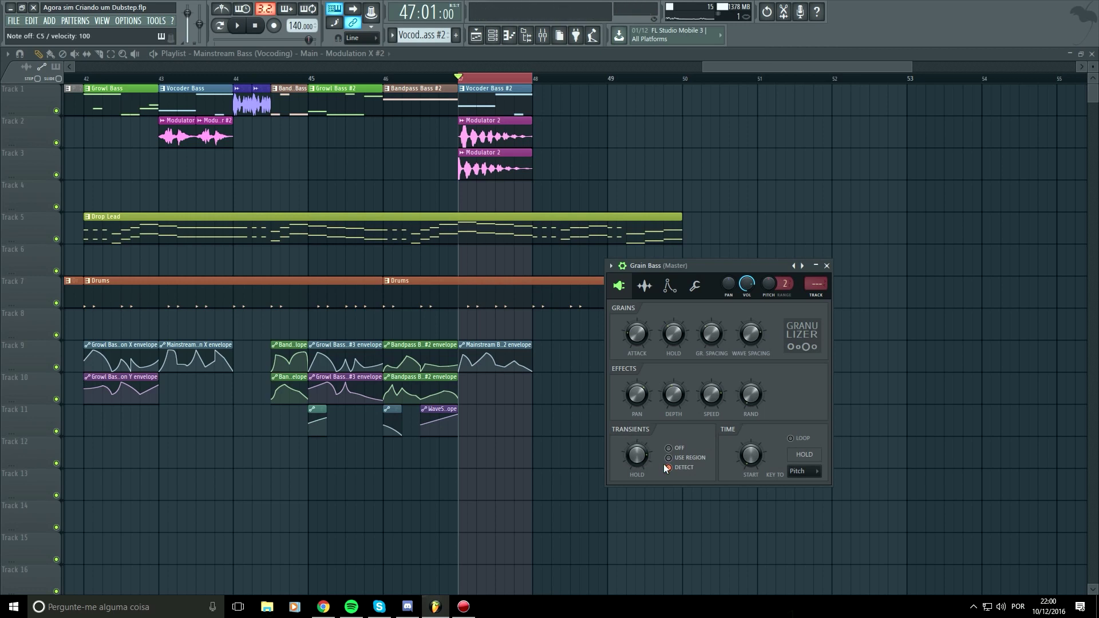
{"action": "left_click_drag", "start_coordinate": [638, 447], "coordinate": [639, 454]}
{"action": "left_click", "coordinate": [695, 458]}
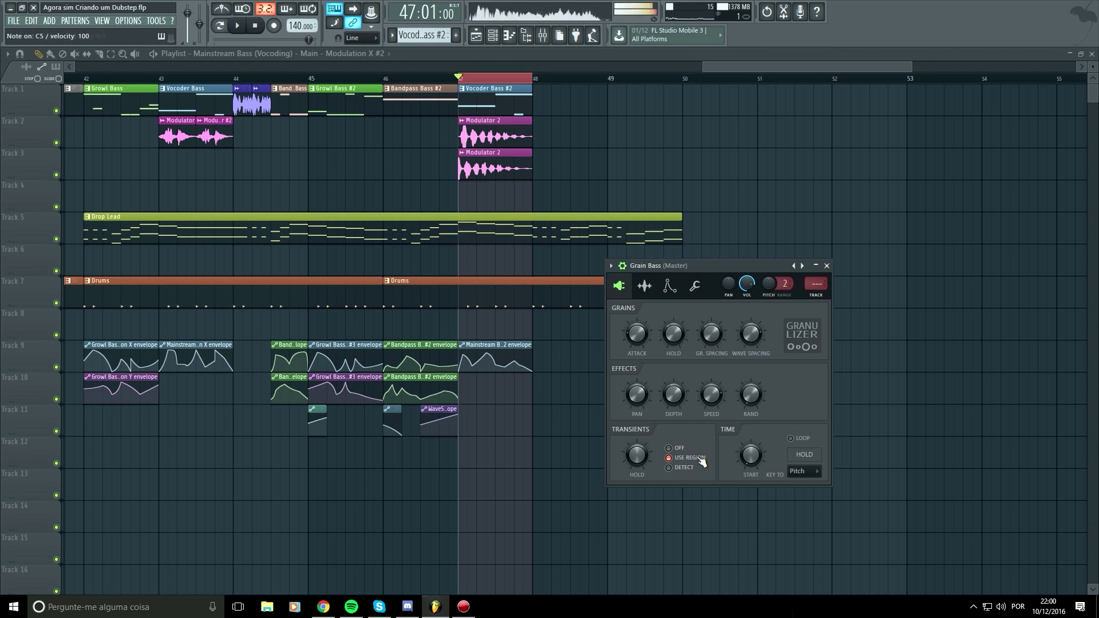
{"action": "key", "text": "z"}
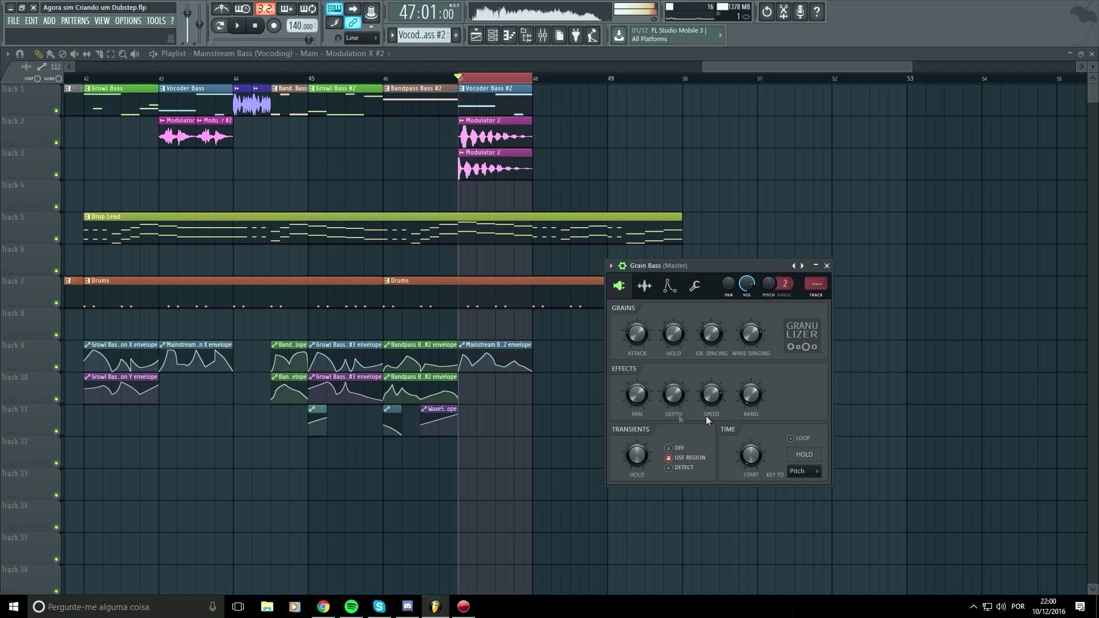
Mute the Drop Lead track, replay the section at bar 47 and bring up the channel rack.
{"action": "key", "text": "space"}
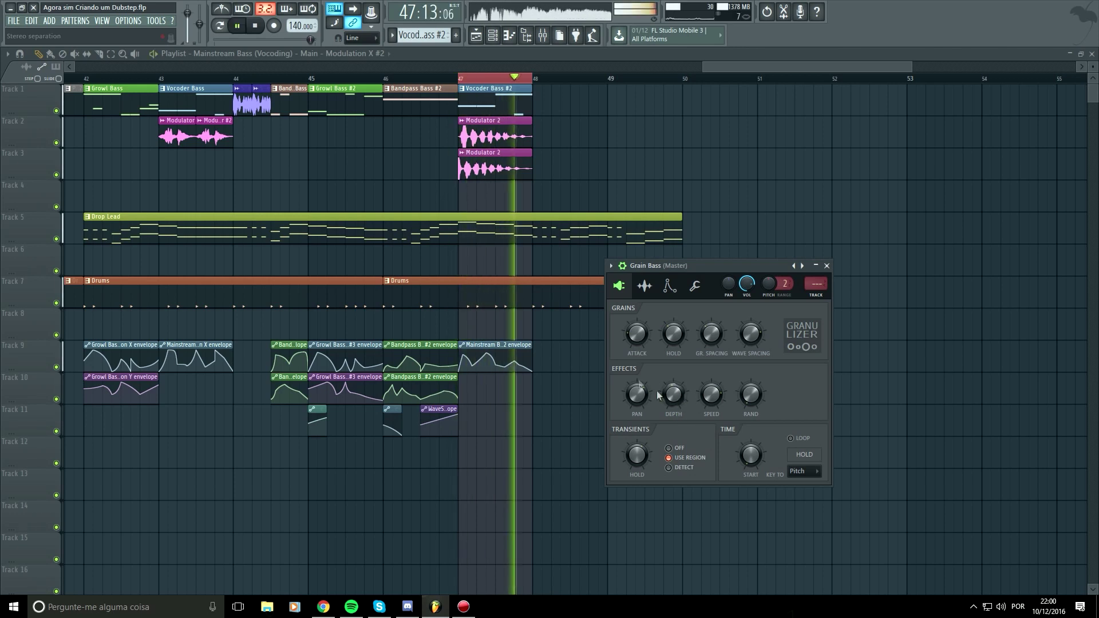
{"action": "key", "text": "space"}
{"action": "left_click", "coordinate": [56, 239]}
{"action": "key", "text": "space"}
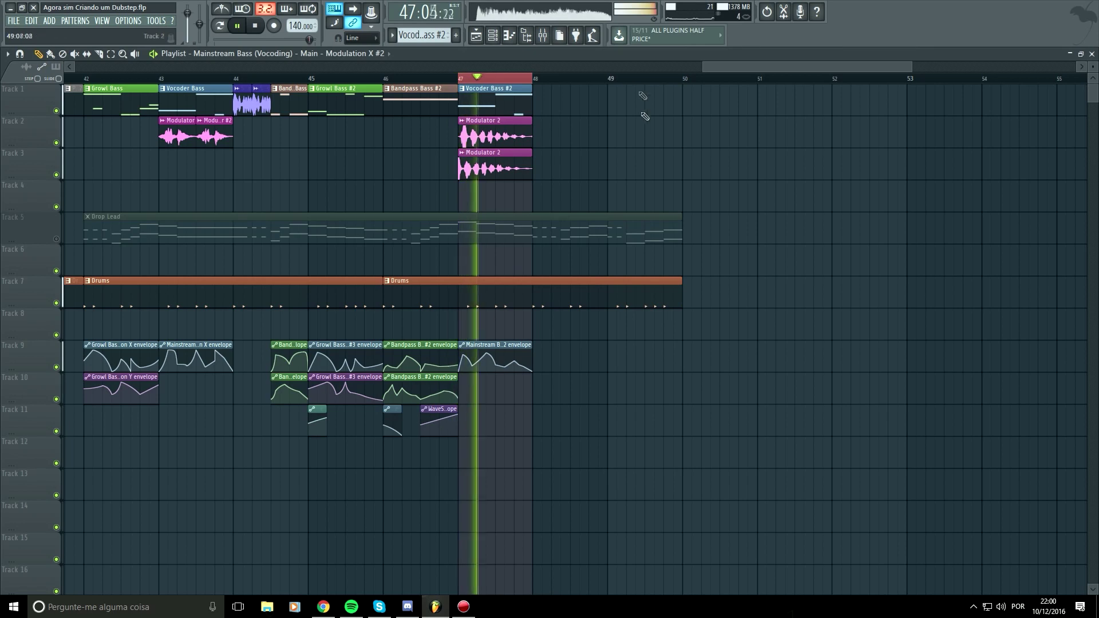
{"action": "key", "text": "F6"}
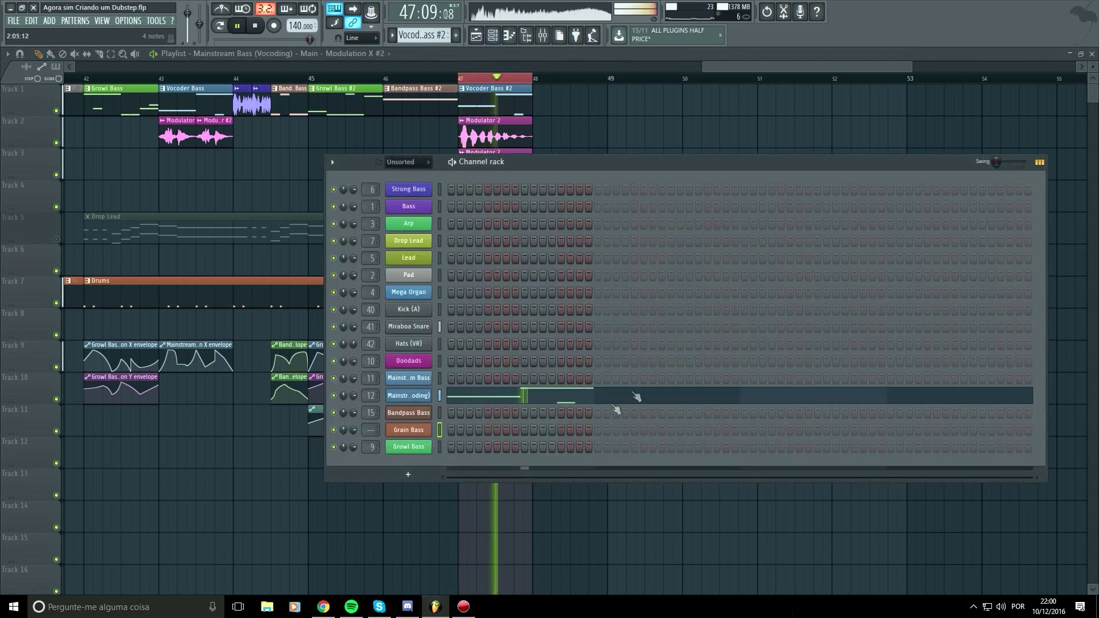
{"action": "key", "text": "space"}
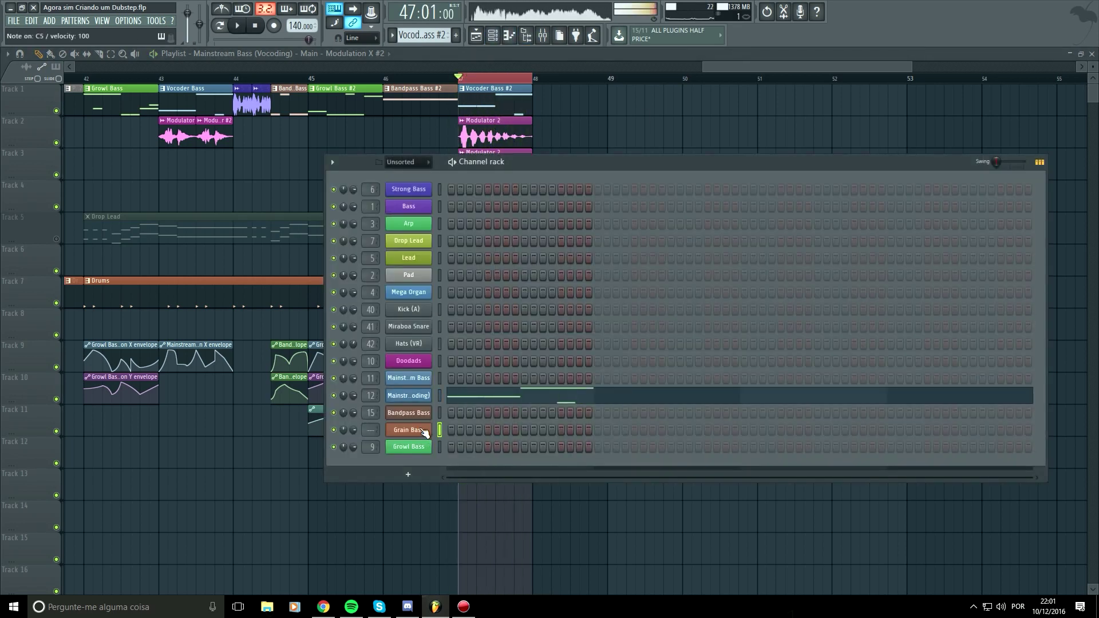
Review Grain Bass's Granulizer window, close it and confirm the channel's existing name and colour.
{"action": "left_click", "coordinate": [423, 431]}
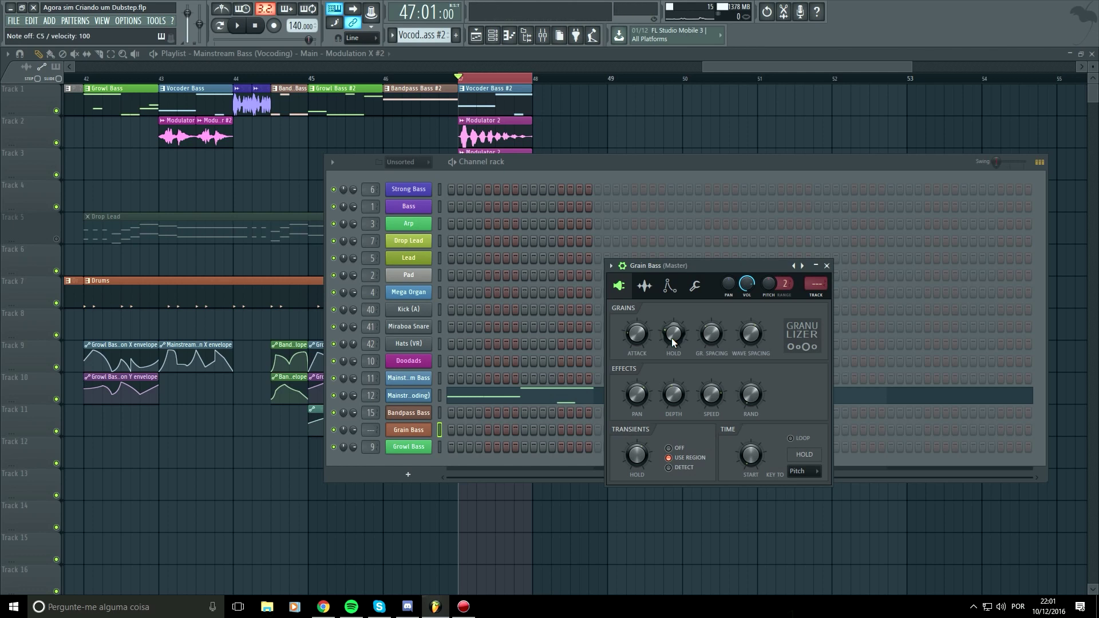
{"action": "left_click", "coordinate": [827, 267]}
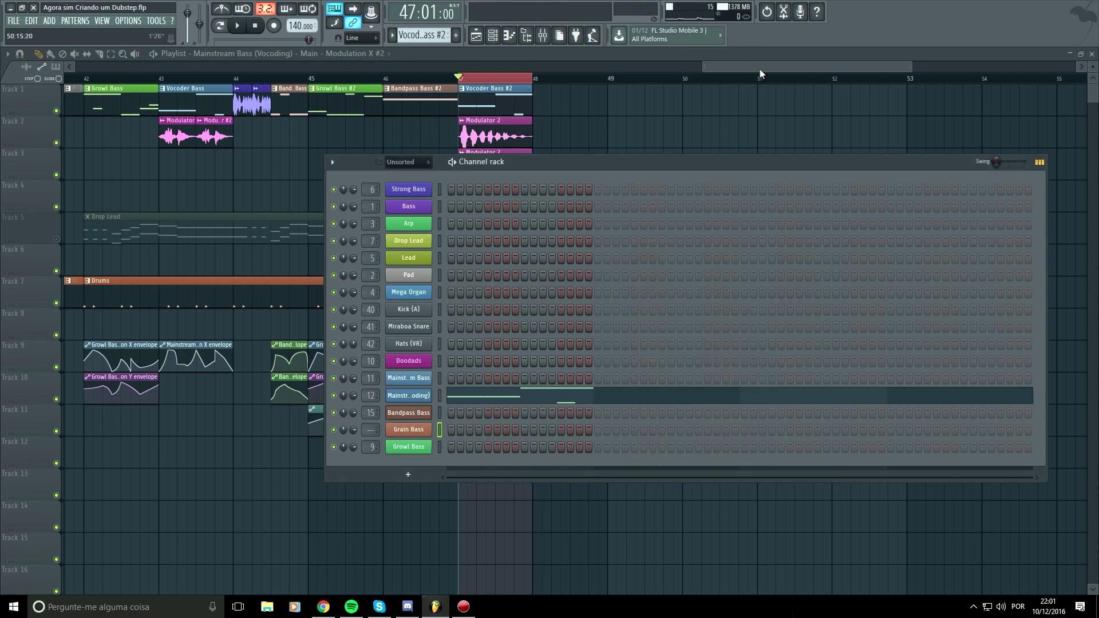
{"action": "right_click", "coordinate": [410, 430]}
{"action": "left_click", "coordinate": [458, 441]}
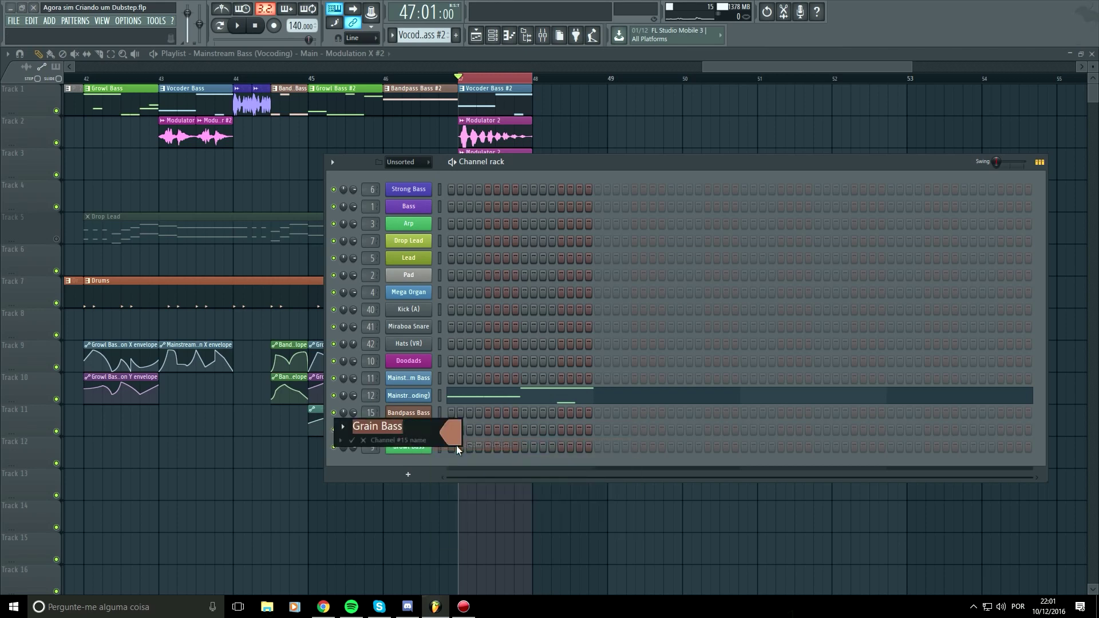
{"action": "key", "text": "Return"}
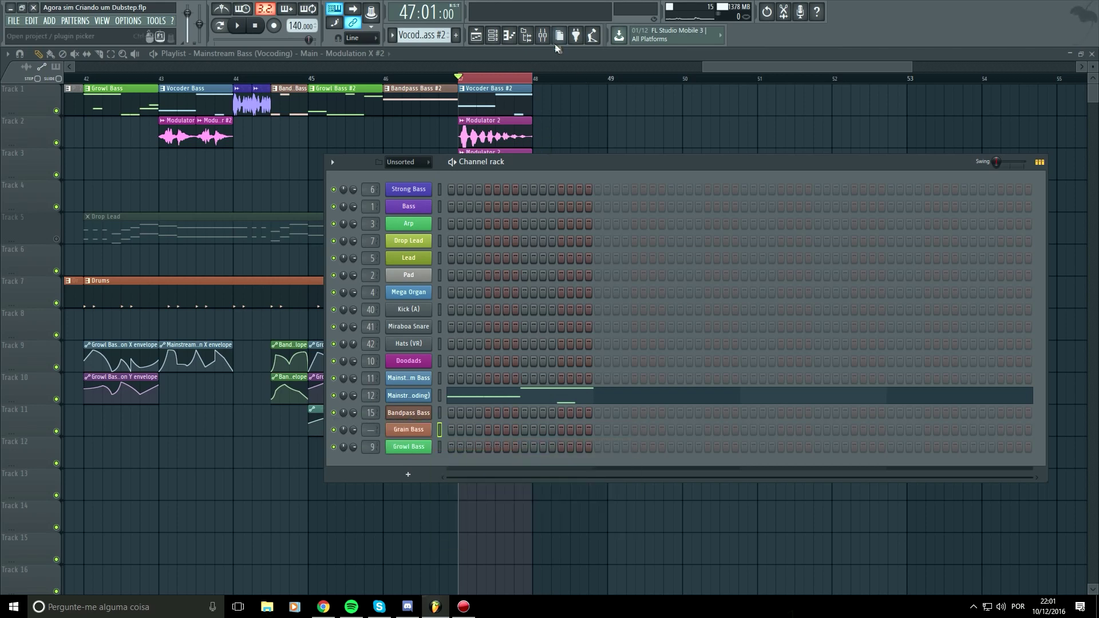
Route the Grain Bass channel to the empty mixer insert 8, carrying over its name and colour.
{"action": "key", "text": "F9"}
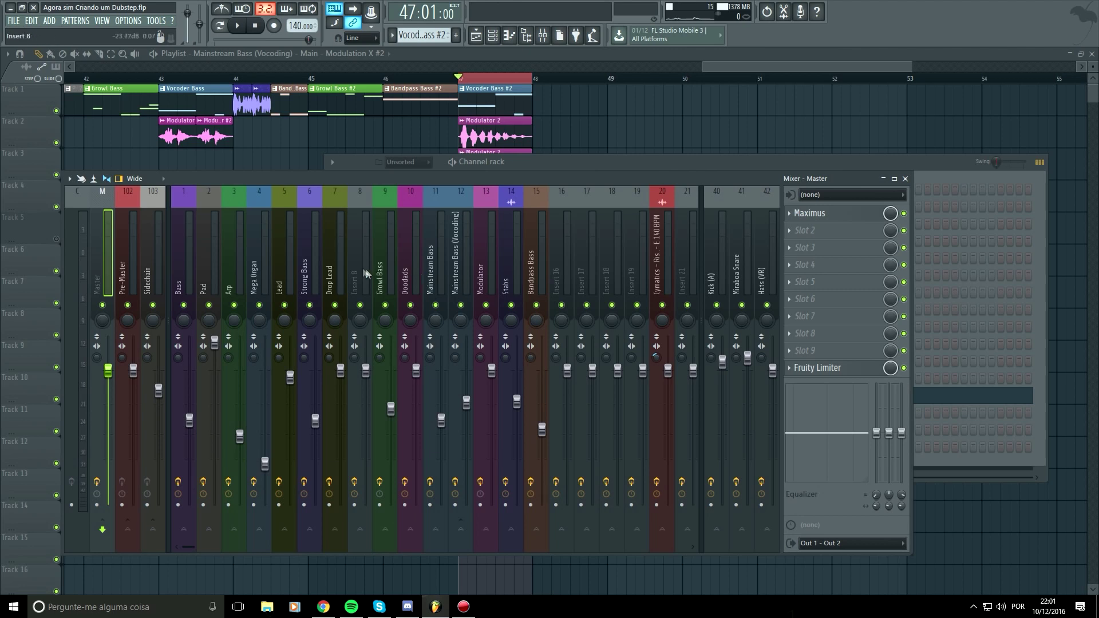
{"action": "left_click", "coordinate": [363, 272]}
{"action": "key", "text": "ctrl+l"}
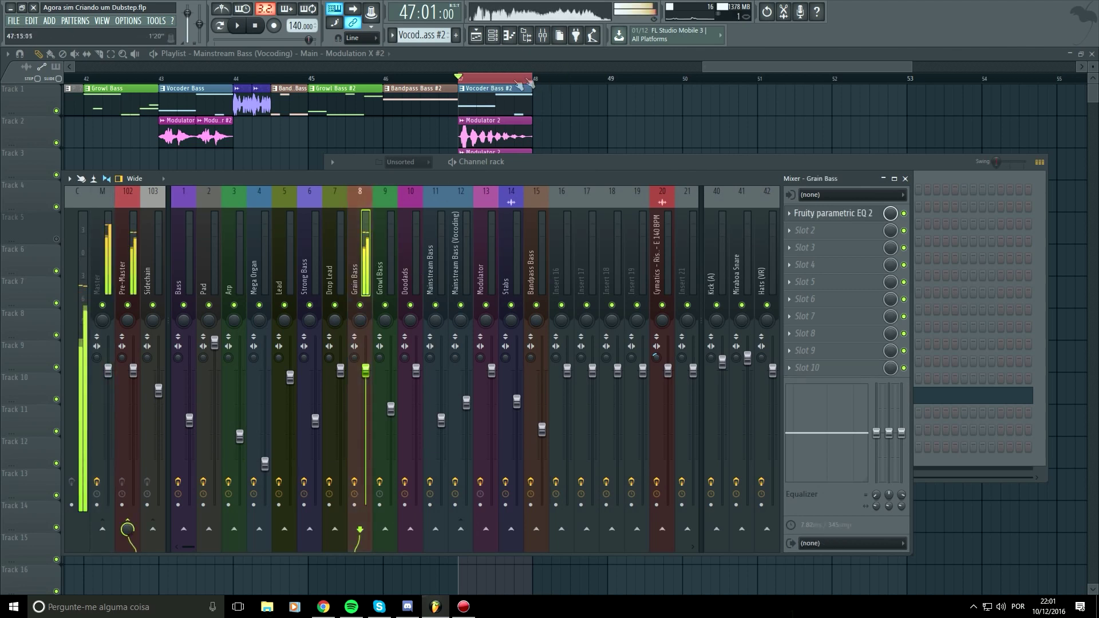
Delete the Vocoder Bass #2 clip and both Modulator 2 clips at bar 47 from the playlist.
{"action": "right_click", "coordinate": [503, 95]}
{"action": "right_click", "coordinate": [504, 127]}
{"action": "right_click", "coordinate": [503, 166]}
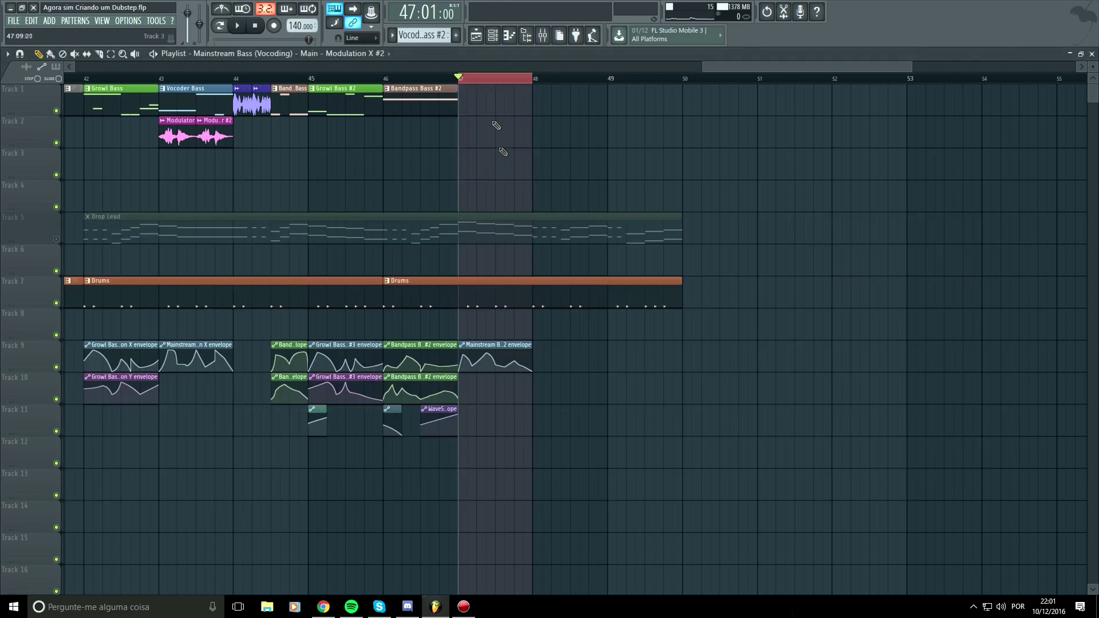
Create a new pattern named Grain Bass and place its one-bar clip on Track 1 at bar 47.
{"action": "left_click", "coordinate": [457, 36]}
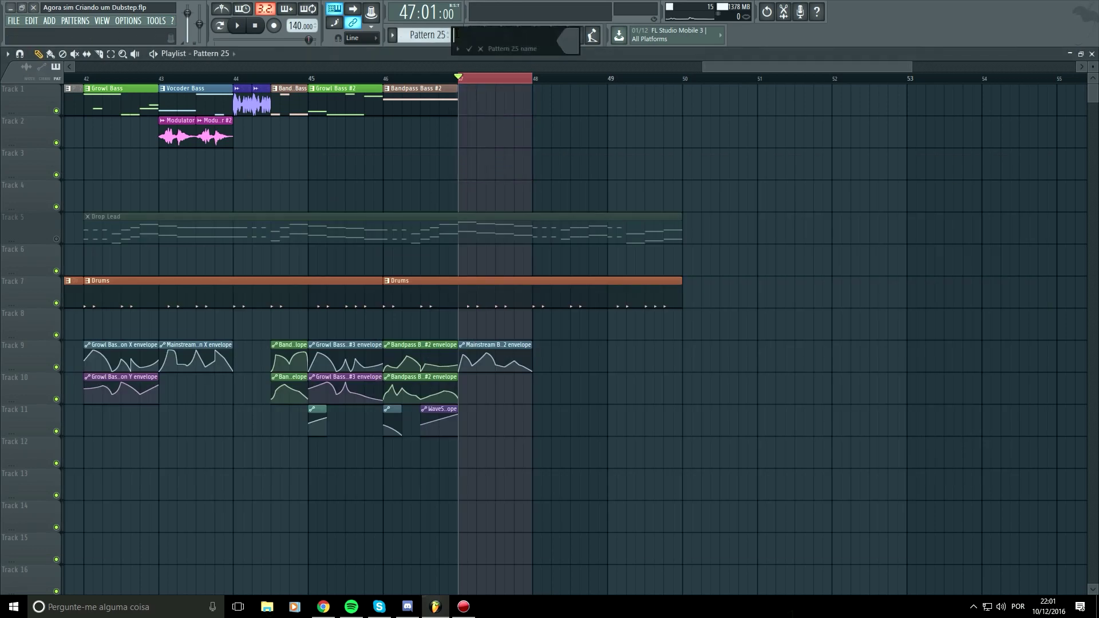
{"action": "left_click", "coordinate": [567, 42]}
{"action": "left_click", "coordinate": [736, 47]}
{"action": "left_click_drag", "start_coordinate": [504, 106], "coordinate": [478, 104]}
{"action": "left_click", "coordinate": [491, 102]}
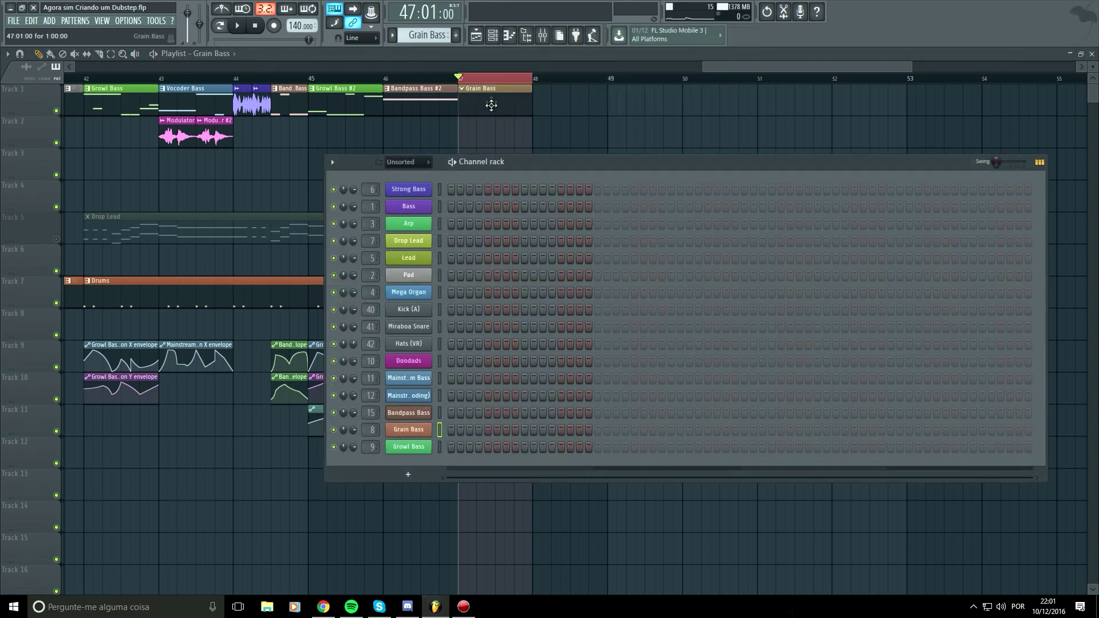
Enter a one-bar C5 note and a one-bar C4 slide note for Grain Bass in the piano roll and audition them.
{"action": "right_click", "coordinate": [421, 436]}
{"action": "left_click", "coordinate": [448, 428]}
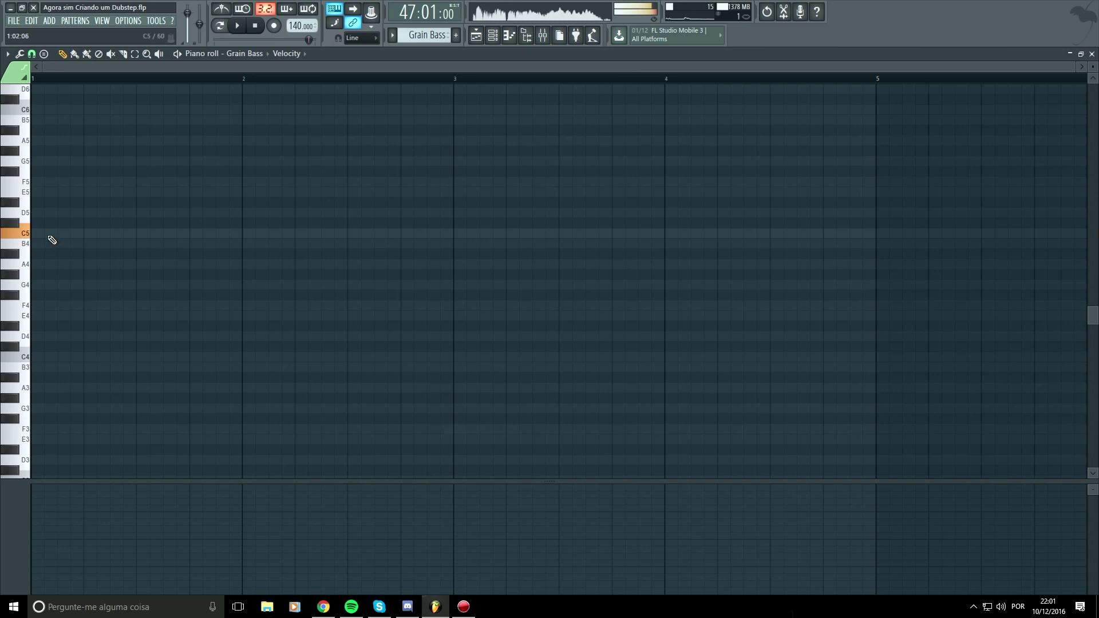
{"action": "left_click", "coordinate": [50, 235]}
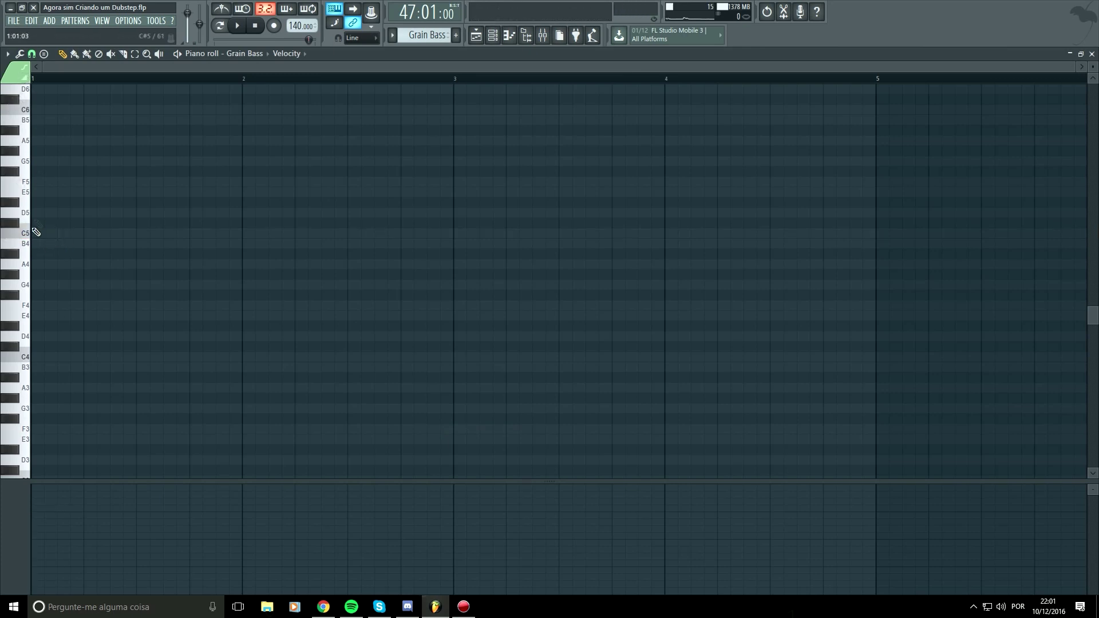
{"action": "left_click_drag", "start_coordinate": [35, 232], "coordinate": [228, 238]}
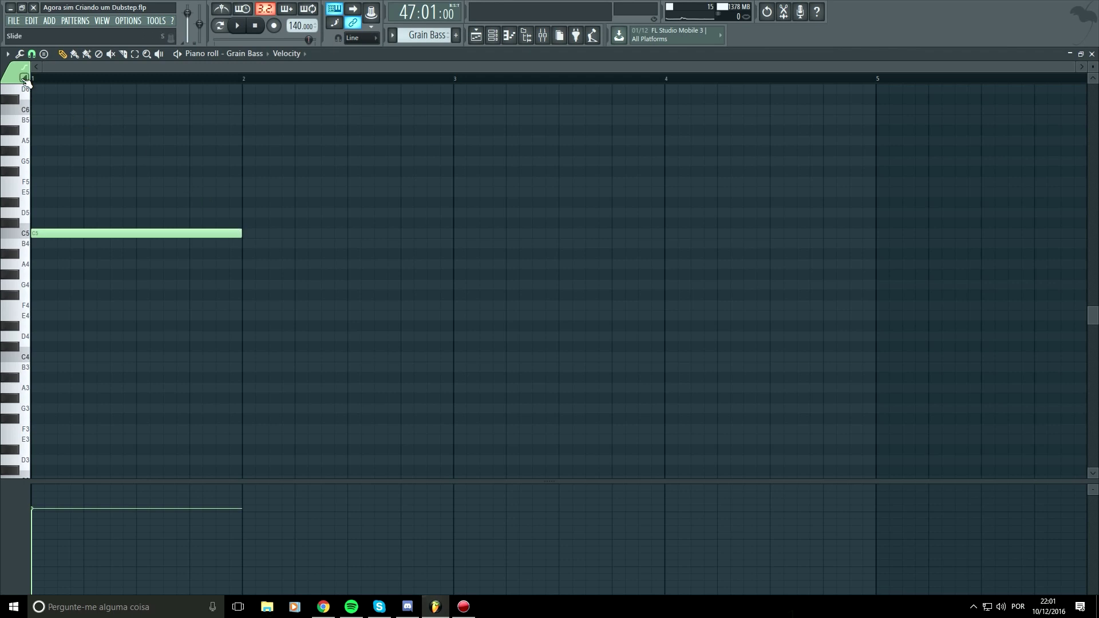
{"action": "left_click", "coordinate": [65, 356]}
{"action": "key", "text": "space"}
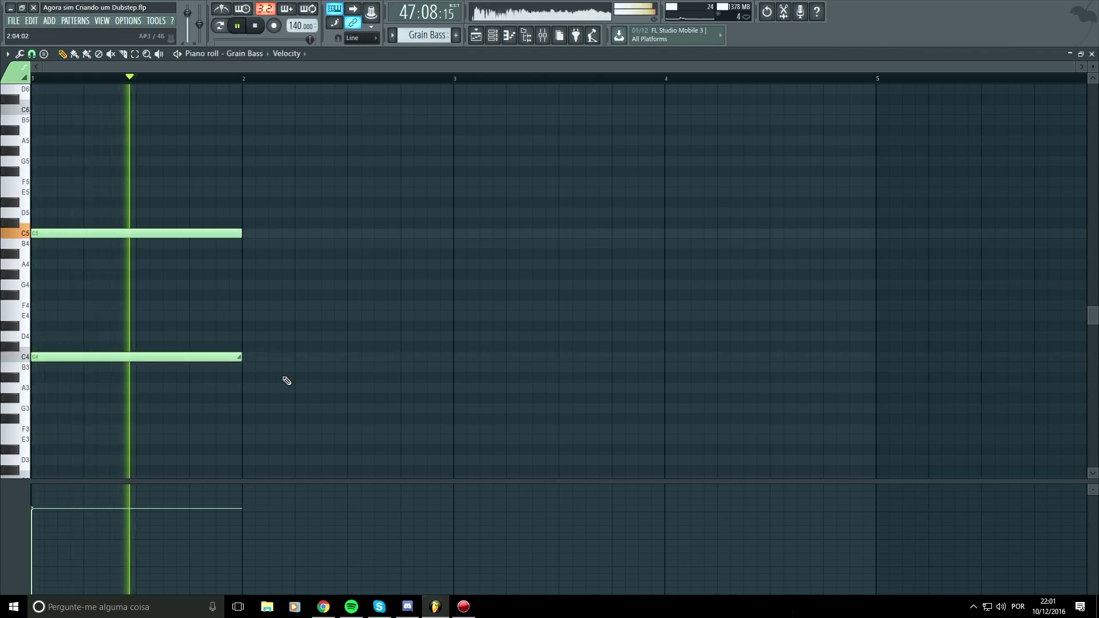
{"action": "key", "text": "space"}
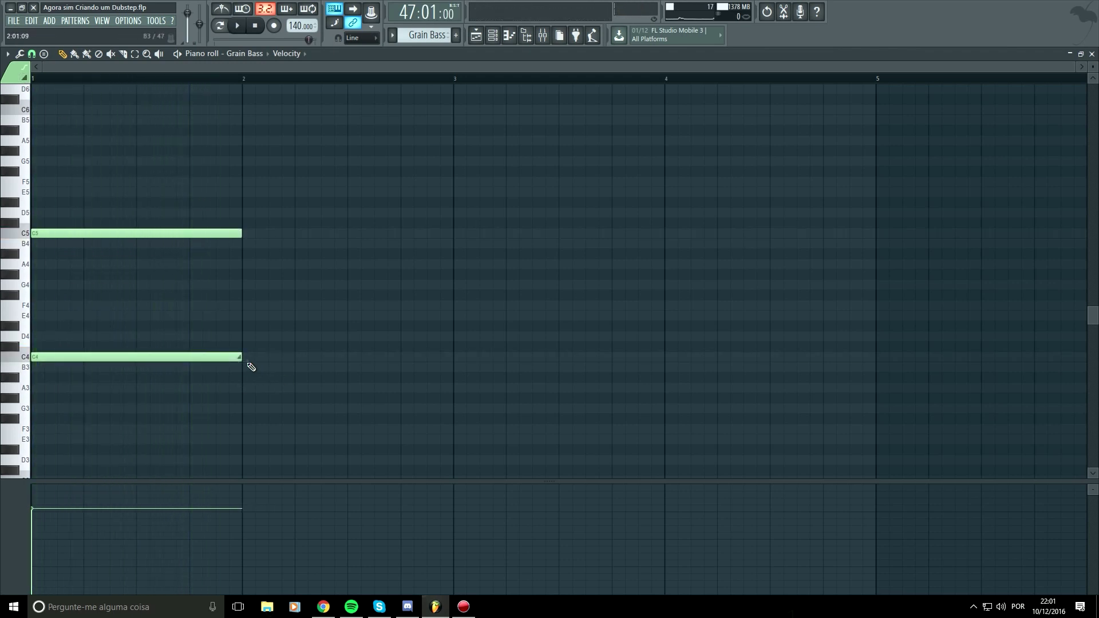
Try the slide note at G5, shortened to half a bar, and audition the result.
{"action": "key", "text": "space"}
{"action": "left_click_drag", "start_coordinate": [106, 359], "coordinate": [106, 163]}
{"action": "key", "text": "space"}
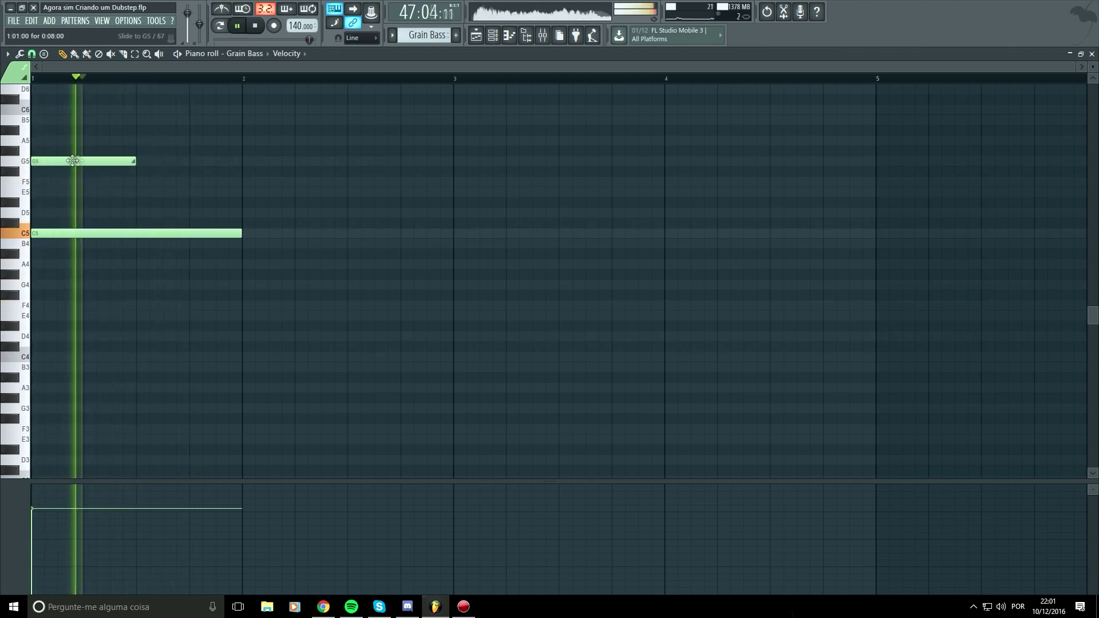
{"action": "key", "text": "space"}
Move the long Grain Bass note to G5 and the slide note to C5, shorten the slide to a quarter bar, and audition.
{"action": "left_click_drag", "start_coordinate": [84, 161], "coordinate": [84, 305]}
{"action": "left_click_drag", "start_coordinate": [109, 232], "coordinate": [91, 160]}
{"action": "key", "text": "space"}
{"action": "key", "text": "space"}
{"action": "left_click_drag", "start_coordinate": [68, 308], "coordinate": [83, 234]}
{"action": "key", "text": "space"}
{"action": "key", "text": "space"}
{"action": "key", "text": "space"}
{"action": "key", "text": "space"}
{"action": "key", "text": "space"}
{"action": "key", "text": "space"}
{"action": "key", "text": "space"}
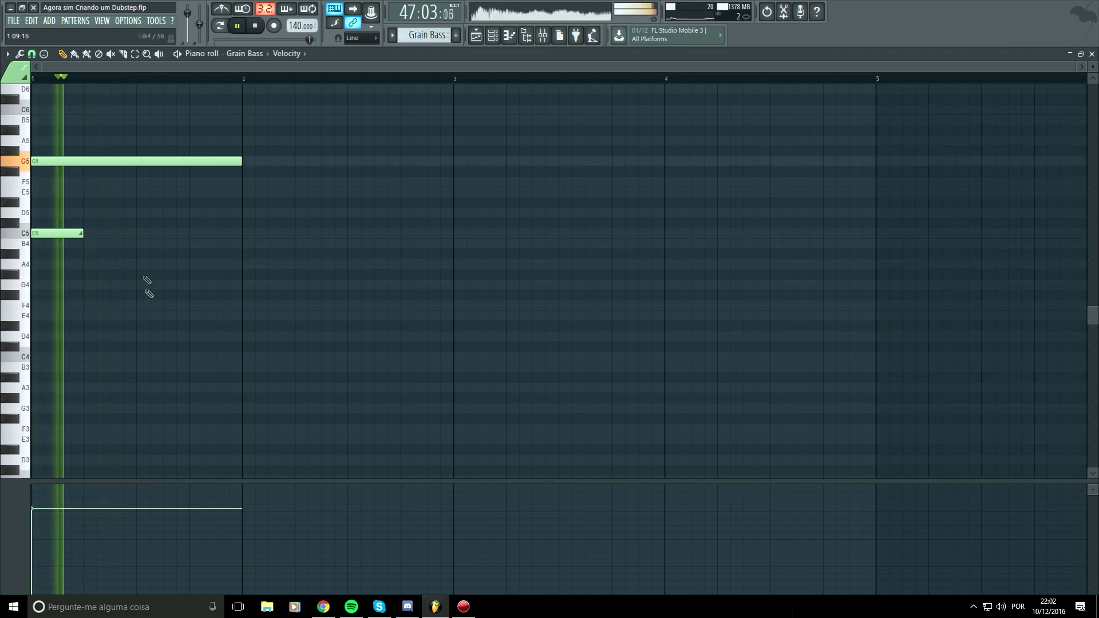
Add a G4 slide note starting at step 7 and lasting six steps, and audition it.
{"action": "key", "text": "space"}
{"action": "left_click", "coordinate": [145, 288]}
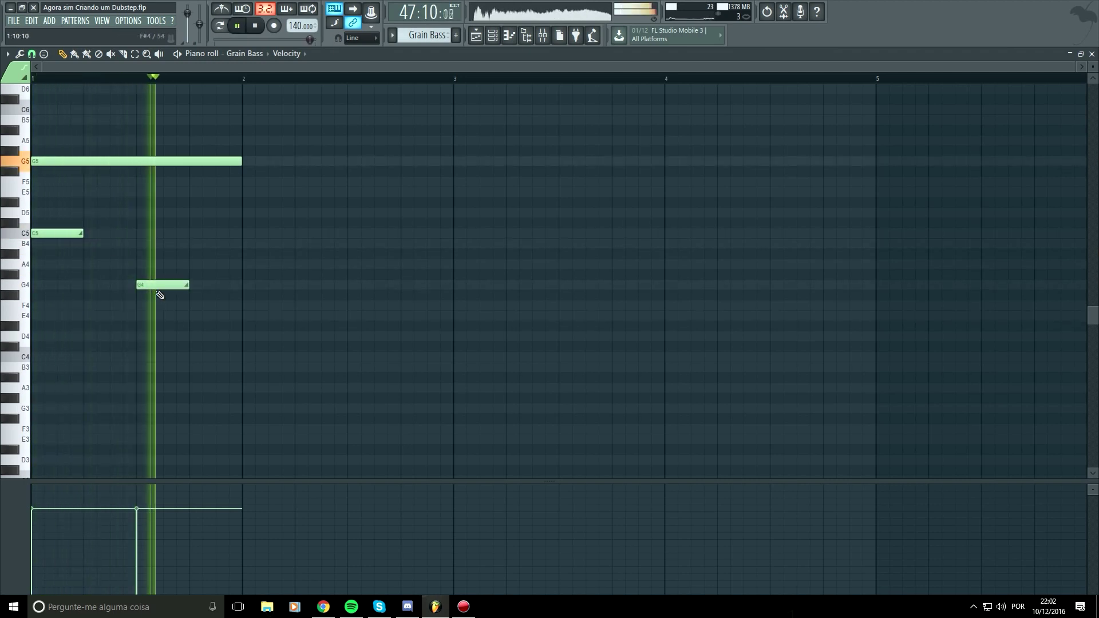
{"action": "key", "text": "space"}
{"action": "left_click_drag", "start_coordinate": [152, 287], "coordinate": [128, 285]}
{"action": "key", "text": "space"}
{"action": "key", "text": "space"}
{"action": "left_click_drag", "start_coordinate": [160, 285], "coordinate": [189, 285]}
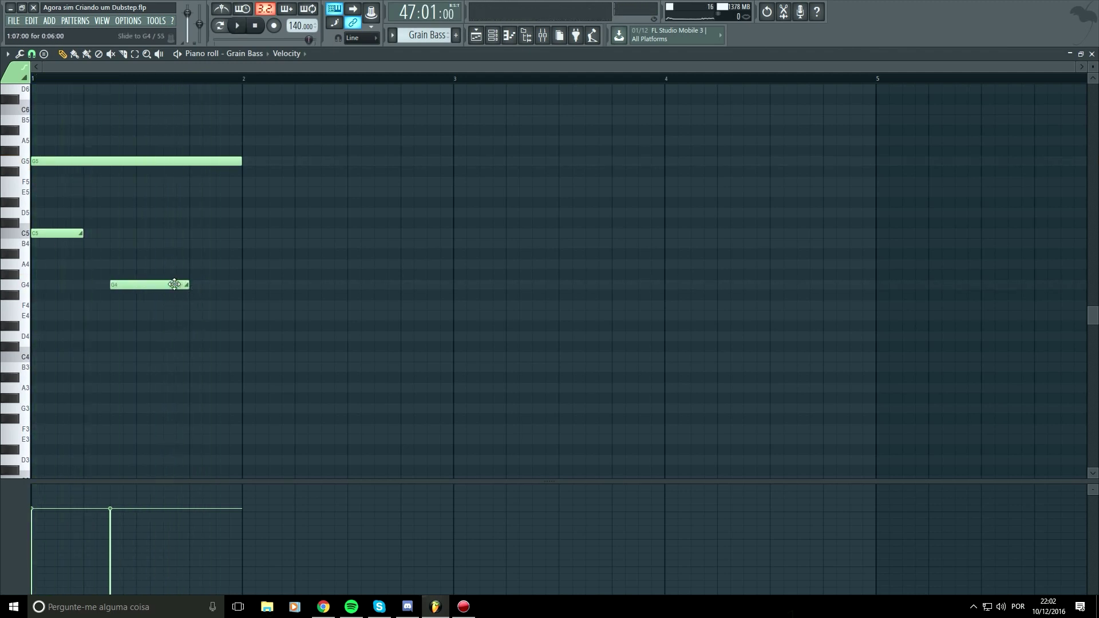
{"action": "key", "text": "space"}
Play the playlist from bar 45 and delete the leftover Mainstream Bass envelope clip at bar 47 on Track 9.
{"action": "key", "text": "F5"}
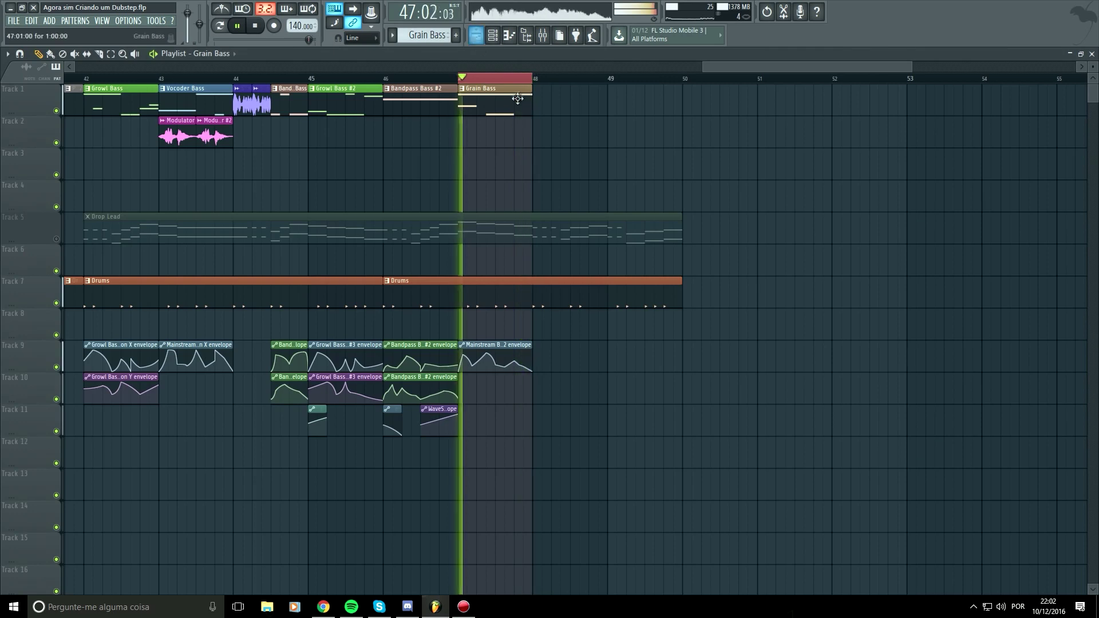
{"action": "key", "text": "space"}
{"action": "left_click", "coordinate": [309, 78]}
{"action": "key", "text": "space"}
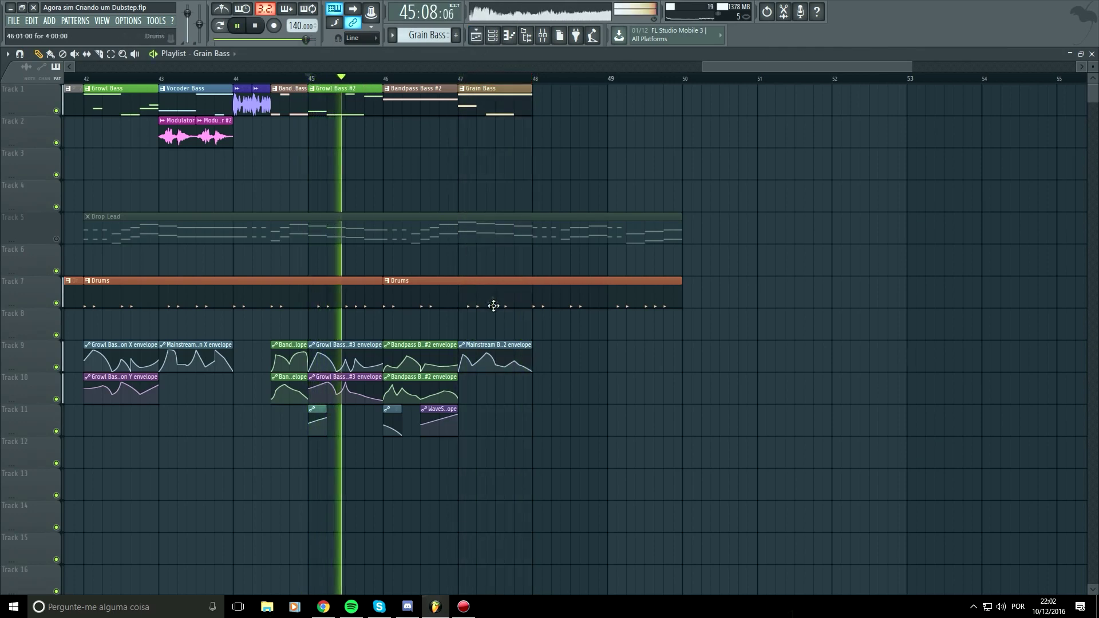
{"action": "right_click", "coordinate": [526, 366]}
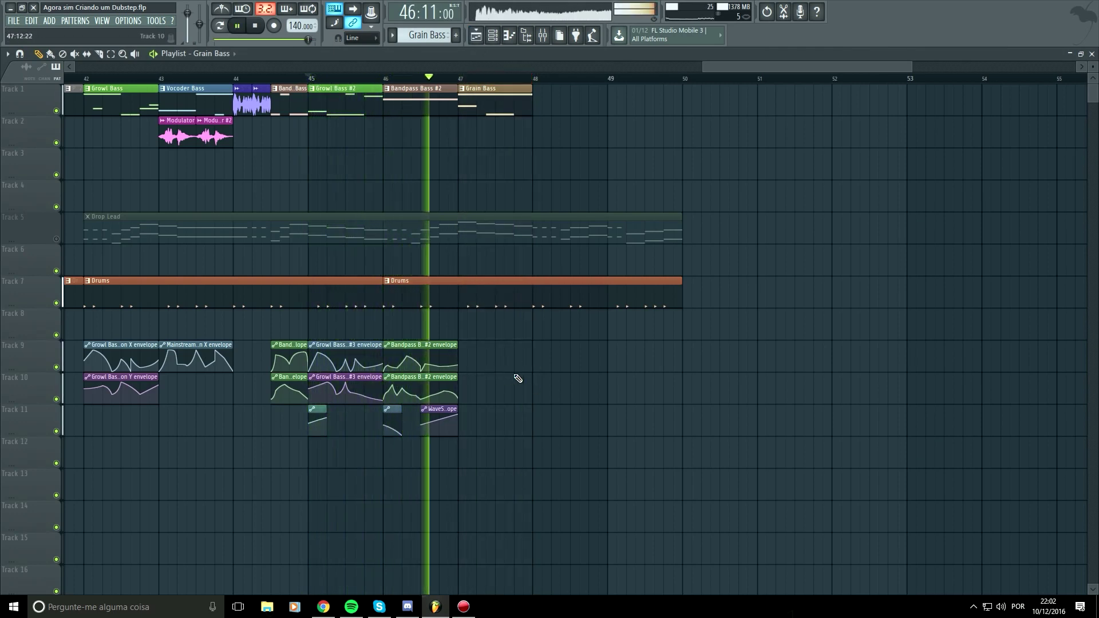
Unmute the Drop Lead track and replay the arrangement from bar 46.
{"action": "left_click", "coordinate": [56, 239]}
{"action": "key", "text": "space"}
{"action": "left_click", "coordinate": [389, 79]}
{"action": "key", "text": "space"}
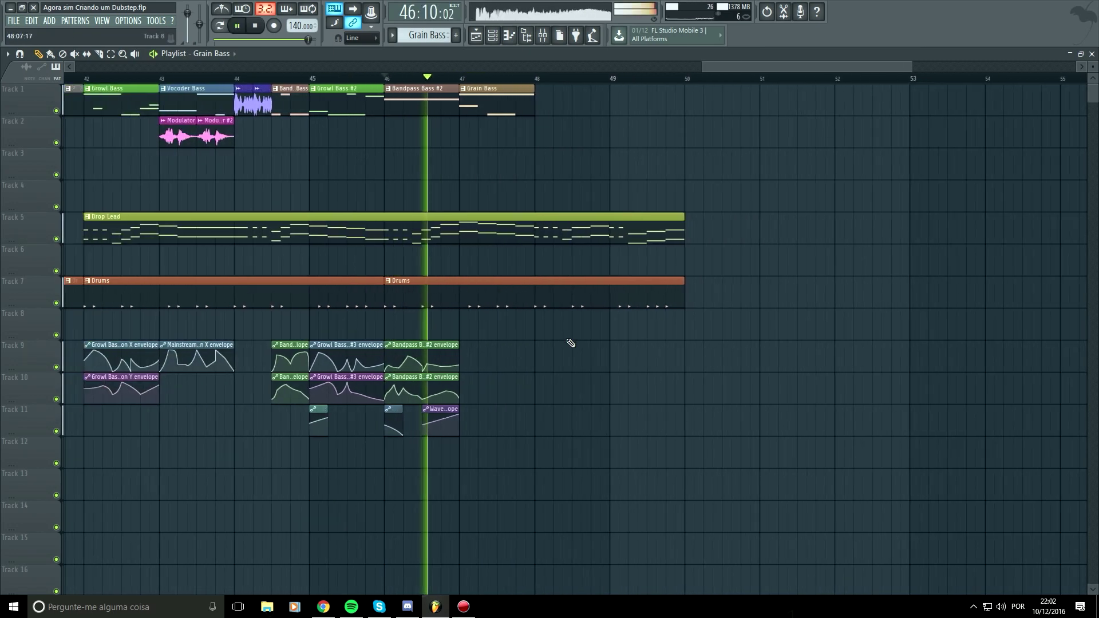
{"action": "key", "text": "space"}
Add a C4 slide note to the Grain Bass pattern from step 13 to the end of the bar and play it.
{"action": "double_click", "coordinate": [498, 104]}
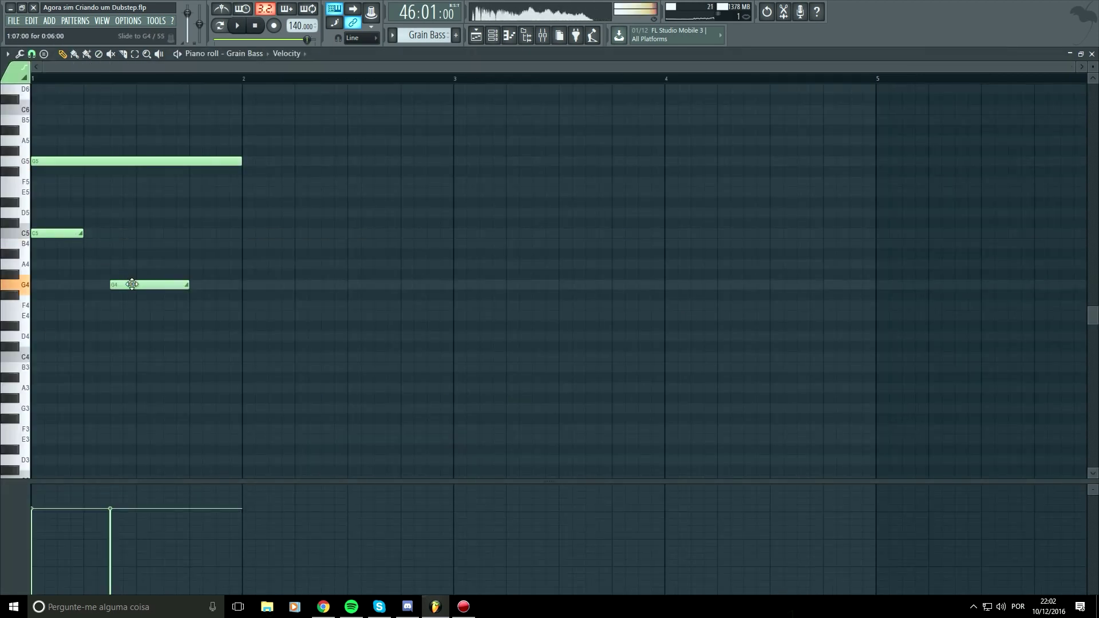
{"action": "left_click", "coordinate": [194, 316]}
{"action": "left_click_drag", "start_coordinate": [193, 324], "coordinate": [195, 360]}
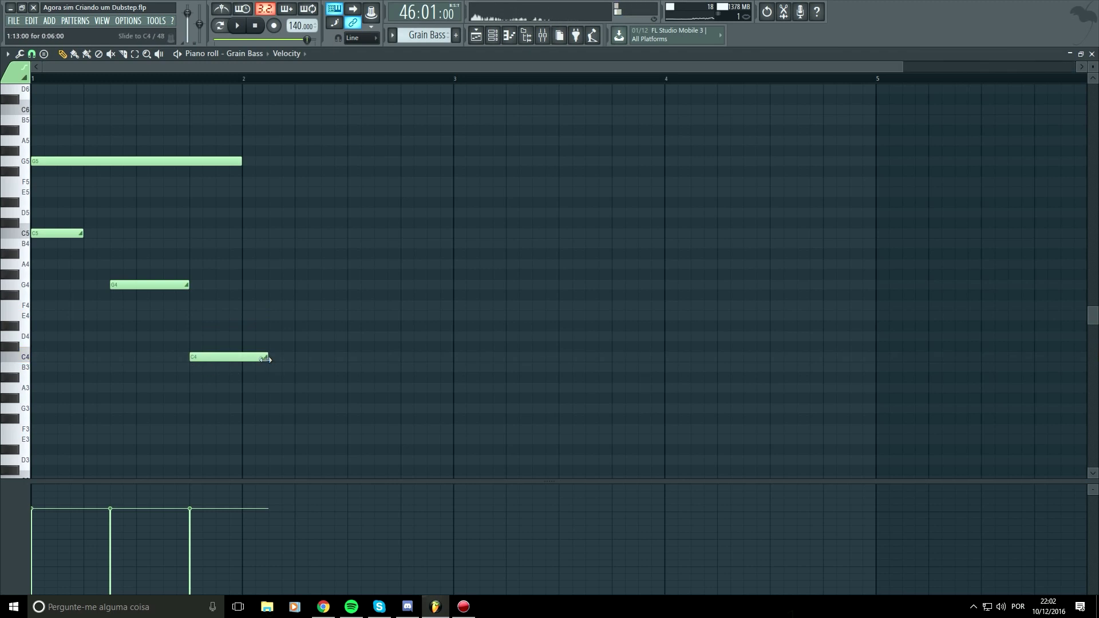
{"action": "key", "text": "space"}
Set the playback position to bar 47 and open Fruity Parametric EQ 2 on the Grain Bass mixer insert during playback.
{"action": "left_click", "coordinate": [547, 36]}
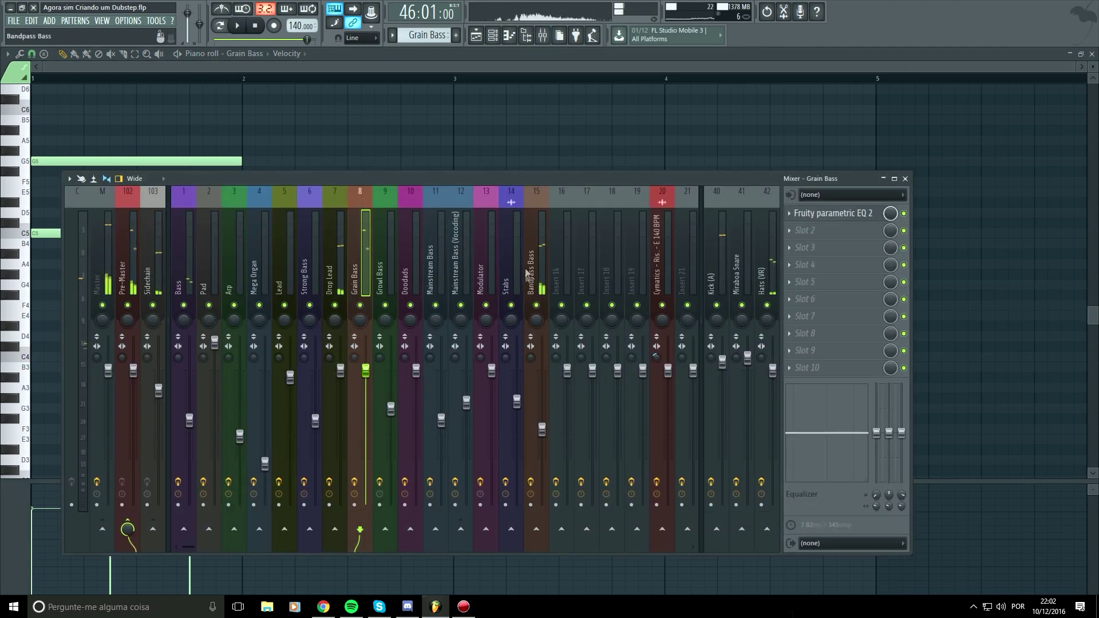
{"action": "left_click", "coordinate": [813, 216]}
{"action": "key", "text": "space"}
{"action": "key", "text": "space"}
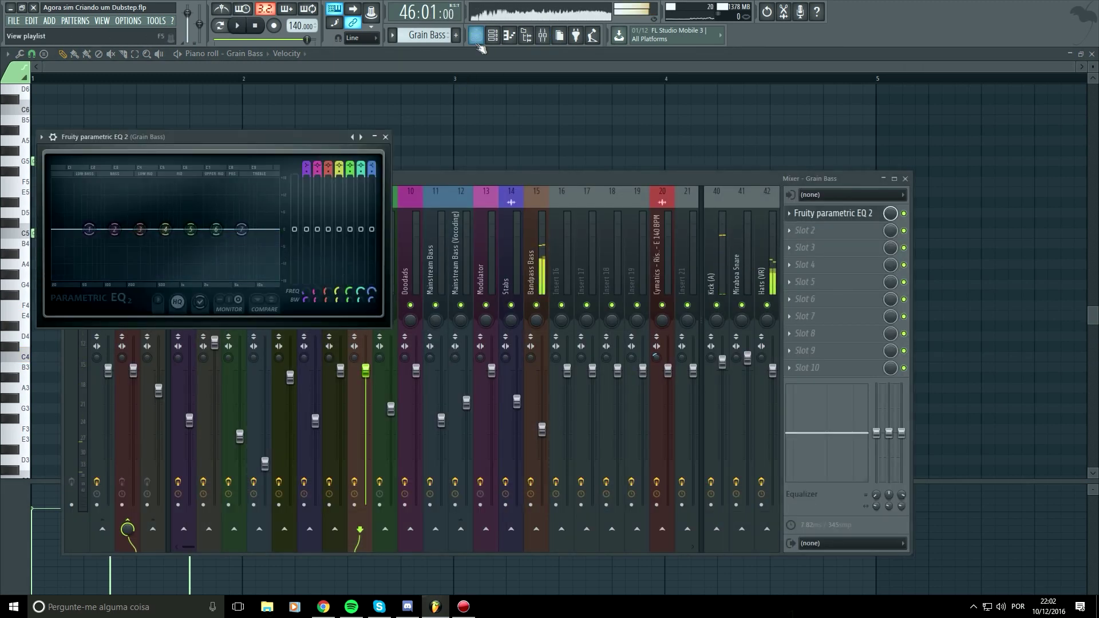
{"action": "left_click", "coordinate": [479, 39]}
{"action": "left_click", "coordinate": [462, 78]}
{"action": "left_click", "coordinate": [544, 36]}
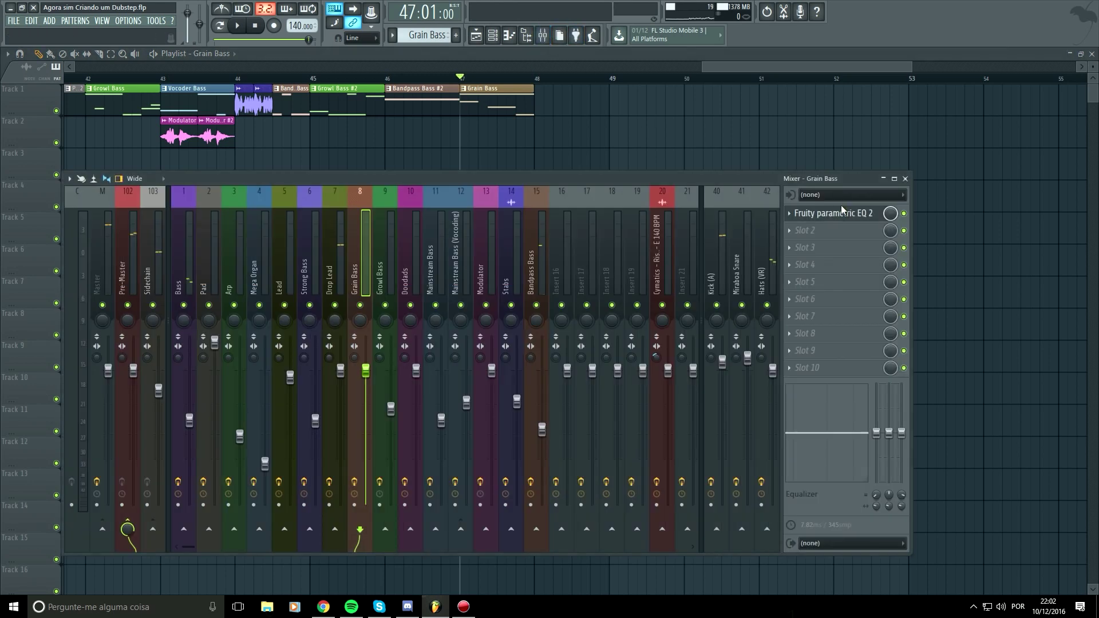
{"action": "left_click", "coordinate": [849, 219]}
{"action": "key", "text": "space"}
Adjust the upper bands of Grain Bass's EQ, shifting band 7 to a higher frequency near neutral gain while auditioning repeatedly.
{"action": "mouse_move", "coordinate": [226, 232]}
{"action": "left_mouse_down"}
{"action": "mouse_move", "coordinate": [212, 258]}
{"action": "mouse_move", "coordinate": [222, 254]}
{"action": "mouse_move", "coordinate": [191, 248]}
{"action": "mouse_move", "coordinate": [224, 240]}
{"action": "mouse_move", "coordinate": [226, 229]}
{"action": "left_mouse_up"}
{"action": "key", "text": "space"}
{"action": "key", "text": "space"}
{"action": "key", "text": "space"}
{"action": "key", "text": "space"}
{"action": "key", "text": "space"}
{"action": "key", "text": "space"}
{"action": "key", "text": "space"}
{"action": "key", "text": "space"}
{"action": "left_click_drag", "start_coordinate": [241, 253], "coordinate": [265, 230]}
{"action": "key", "text": "space"}
{"action": "key", "text": "space"}
{"action": "key", "text": "space"}
{"action": "key", "text": "space"}
{"action": "key", "text": "space"}
{"action": "key", "text": "space"}
Try a boost on EQ band 6 of Grain Bass and audition it at bar 47.
{"action": "mouse_move", "coordinate": [253, 231]}
{"action": "left_mouse_down"}
{"action": "mouse_move", "coordinate": [229, 212]}
{"action": "mouse_move", "coordinate": [239, 217]}
{"action": "left_mouse_up"}
{"action": "key", "text": "space"}
{"action": "key", "text": "space"}
{"action": "key", "text": "space"}
{"action": "key", "text": "space"}
{"action": "key", "text": "space"}
{"action": "key", "text": "space"}
Cut EQ band 4 slightly, bring band 6 back near neutral gain and audition the change.
{"action": "left_click_drag", "start_coordinate": [166, 229], "coordinate": [165, 238]}
{"action": "left_click_drag", "start_coordinate": [239, 217], "coordinate": [230, 228]}
{"action": "key", "text": "space"}
{"action": "key", "text": "space"}
{"action": "key", "text": "space"}
{"action": "key", "text": "space"}
Finish the EQ curve with slight cuts on bands 1 to 3 and a deeper dip at band 5, audition it and close the EQ.
{"action": "left_click_drag", "start_coordinate": [89, 229], "coordinate": [123, 235]}
{"action": "key", "text": "space"}
{"action": "key", "text": "space"}
{"action": "key", "text": "space"}
{"action": "key", "text": "space"}
{"action": "key", "text": "space"}
{"action": "key", "text": "space"}
{"action": "key", "text": "space"}
{"action": "key", "text": "space"}
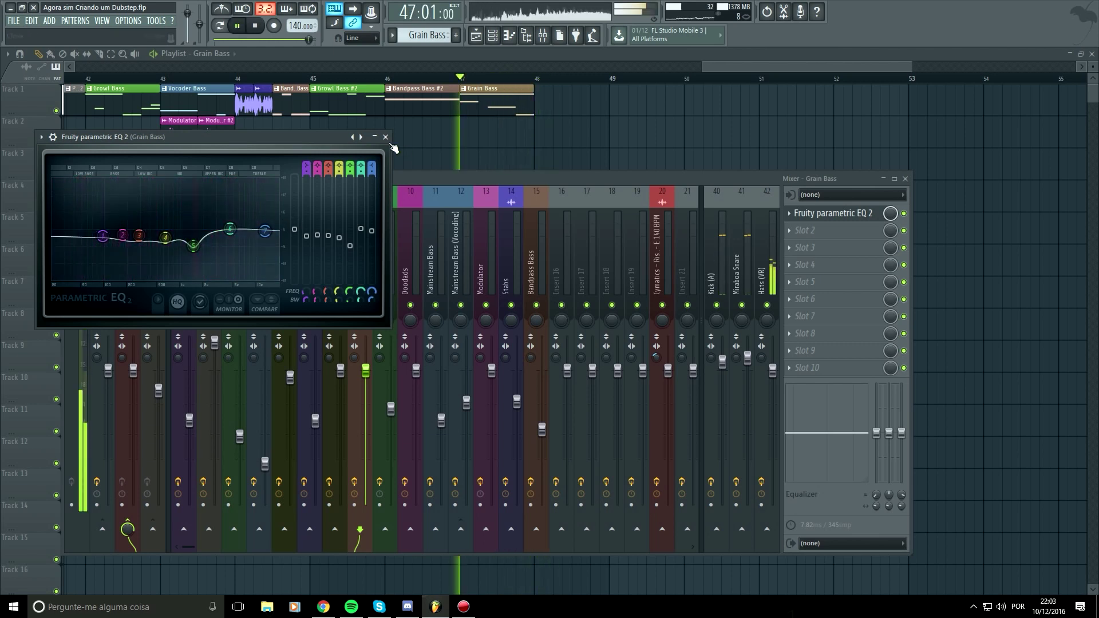
{"action": "key", "text": "space"}
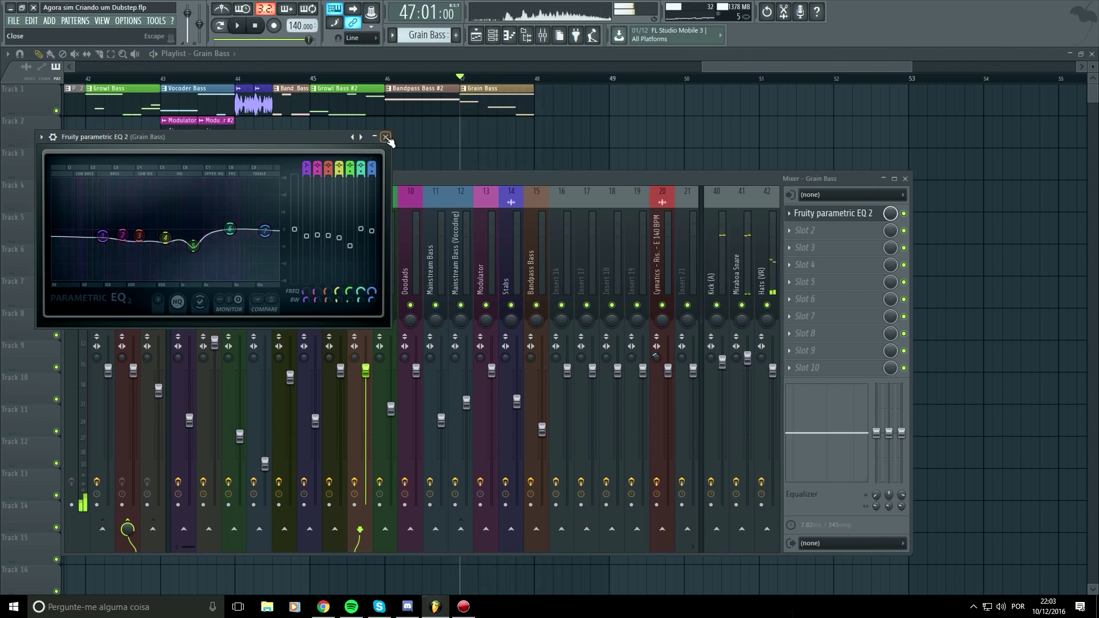
{"action": "left_click", "coordinate": [386, 138]}
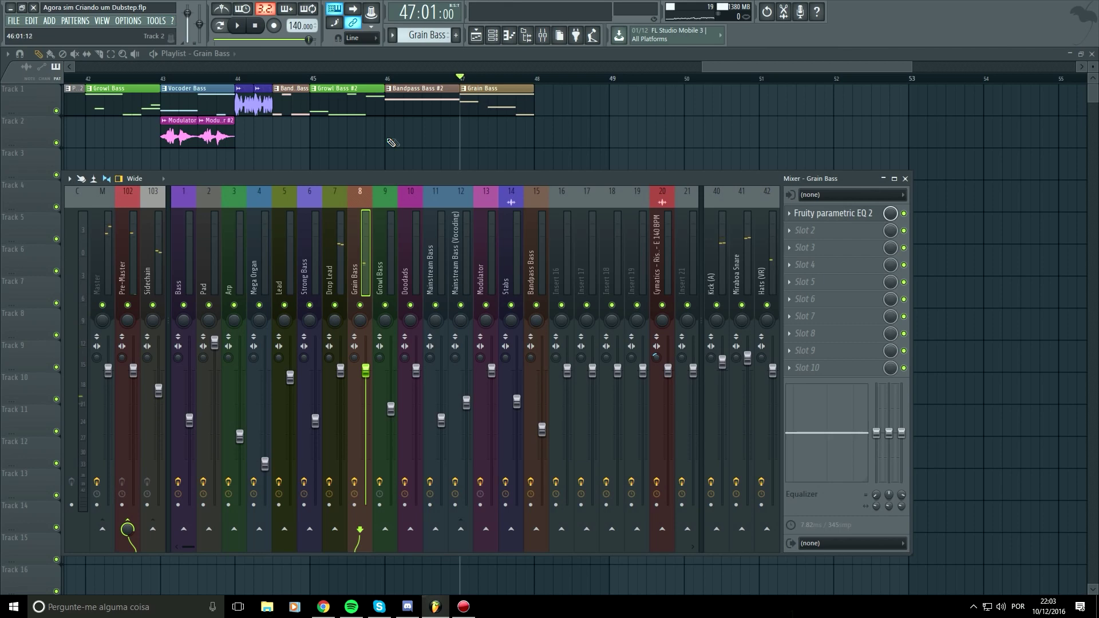
Audition Grain Bass at bar 47 and move its G4 slide note up to C#5.
{"action": "key", "text": "space"}
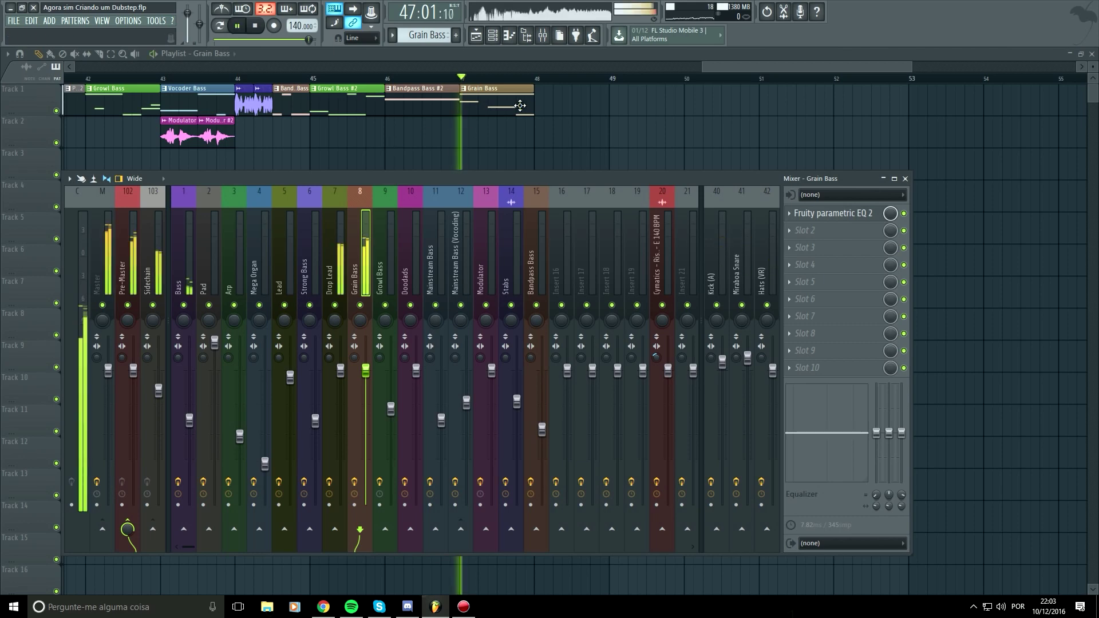
{"action": "key", "text": "space"}
{"action": "double_click", "coordinate": [520, 103]}
{"action": "key", "text": "space"}
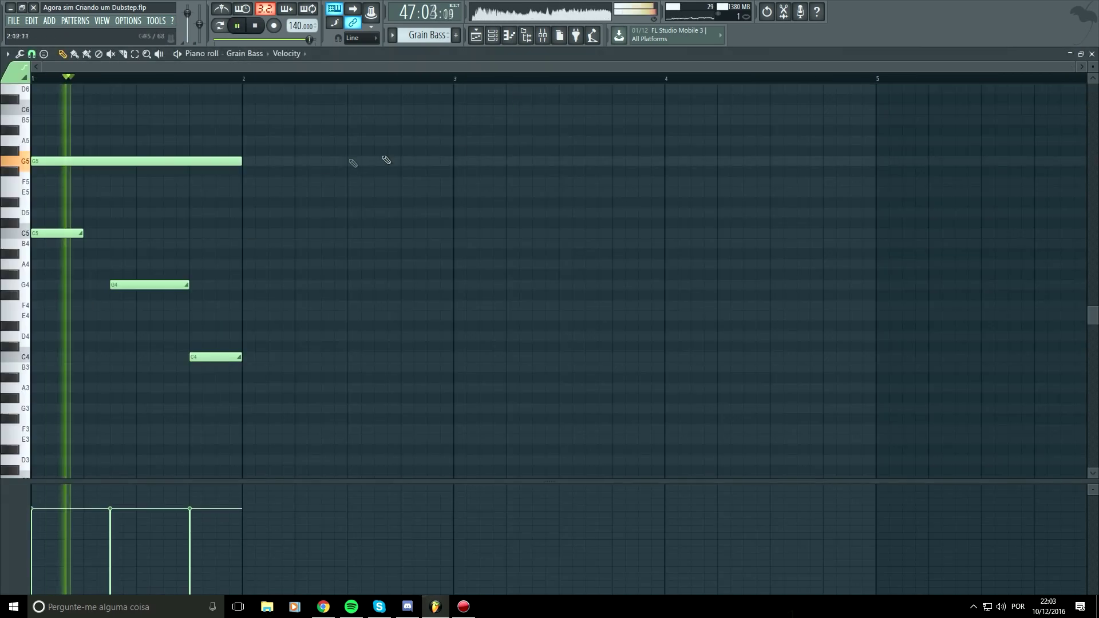
{"action": "key", "text": "space"}
{"action": "left_click_drag", "start_coordinate": [133, 282], "coordinate": [133, 213]}
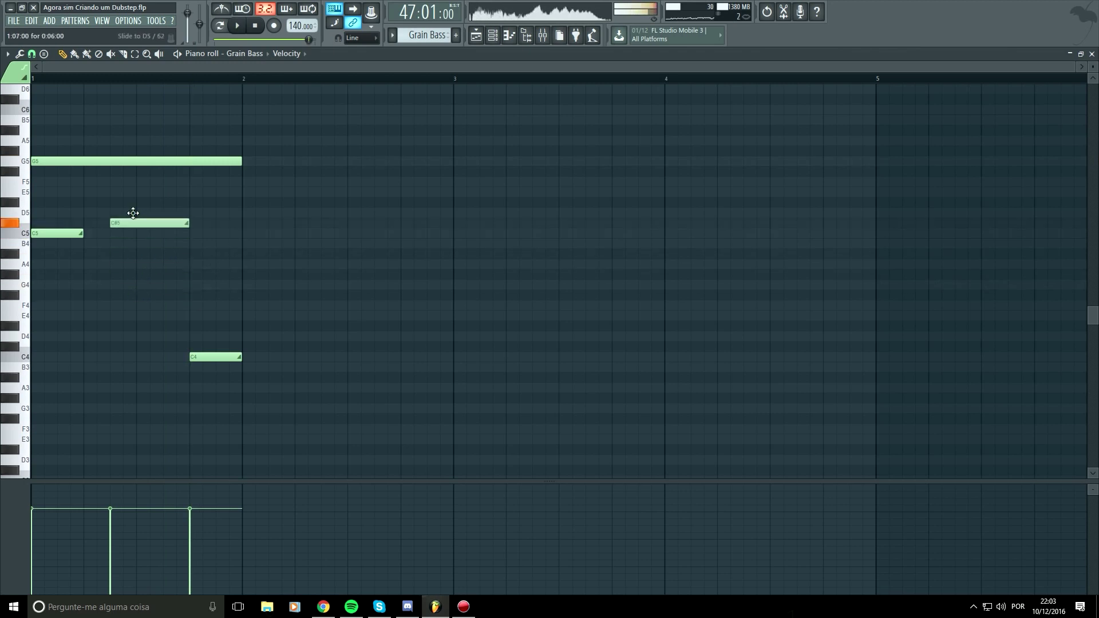
Examine and play the Drop Lead melody in the piano roll as a pitch reference, and return to the playlist.
{"action": "left_click", "coordinate": [475, 35]}
{"action": "double_click", "coordinate": [588, 226]}
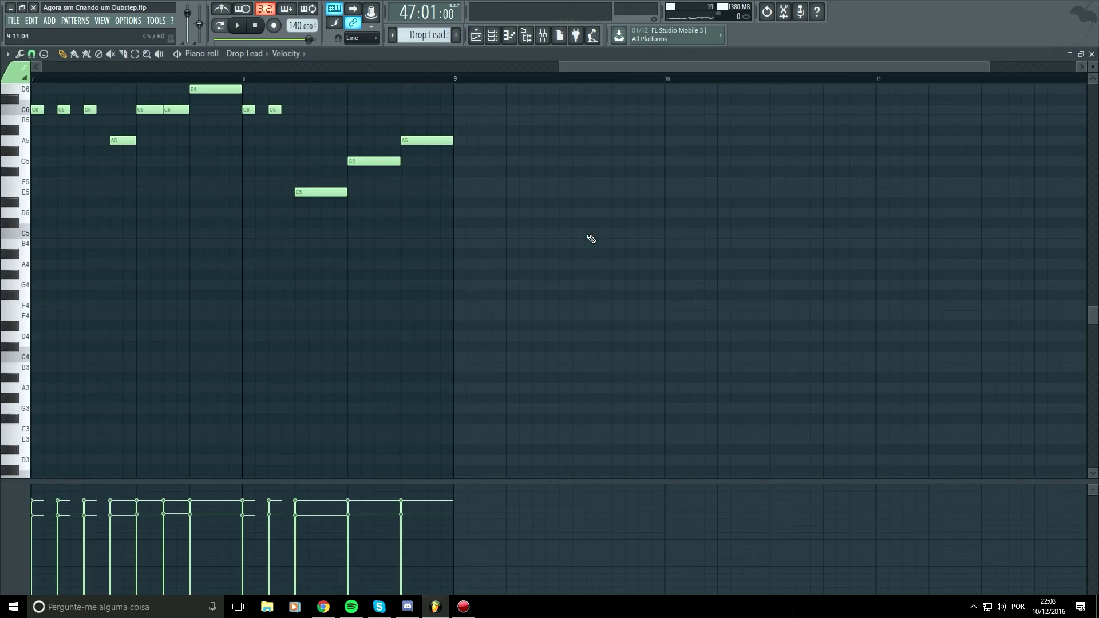
{"action": "key", "text": "space"}
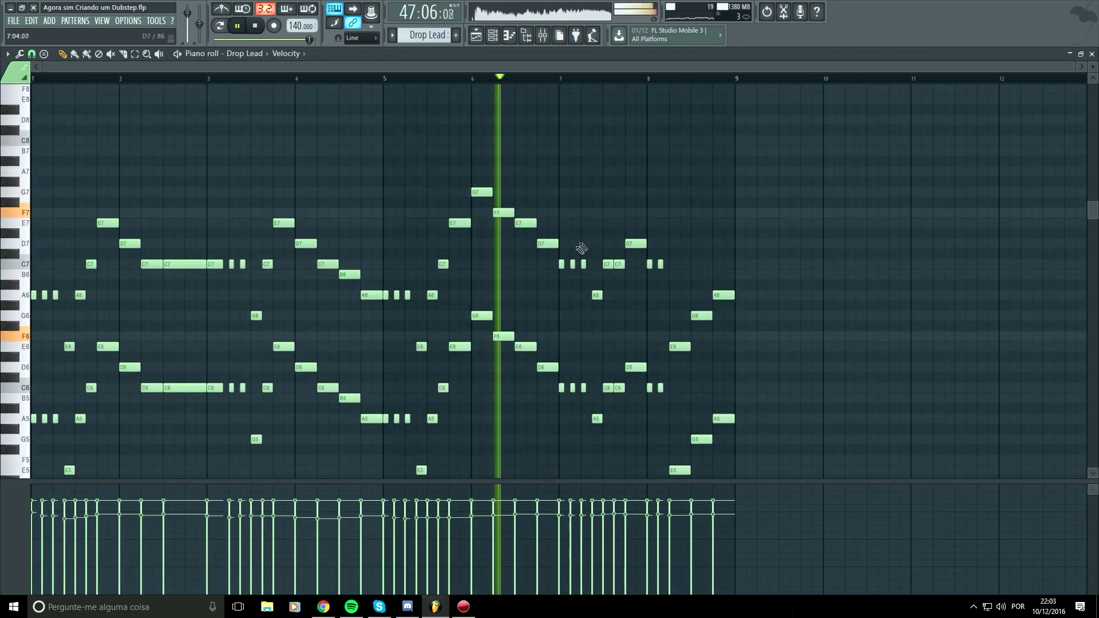
{"action": "scroll", "coordinate": [558, 269], "scroll_direction": "up", "scroll_amount": 3}
{"action": "key", "text": "space"}
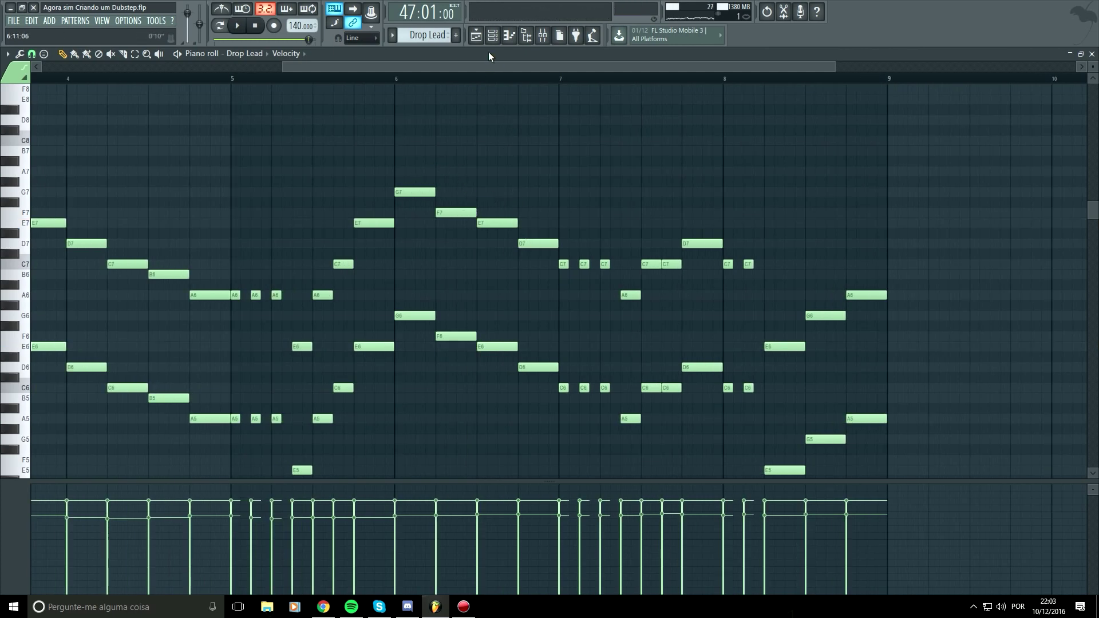
{"action": "left_click", "coordinate": [479, 38]}
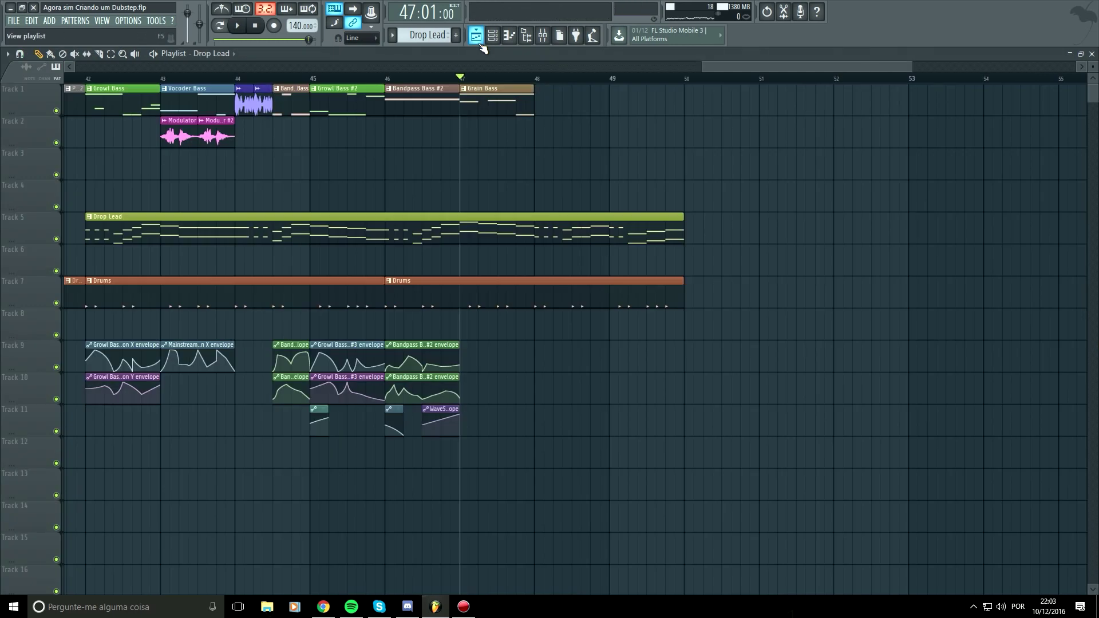
Delete the first C5 slide note from Grain Bass and move the C#5 slide to F5 at step 5, shortened to two steps.
{"action": "double_click", "coordinate": [485, 103]}
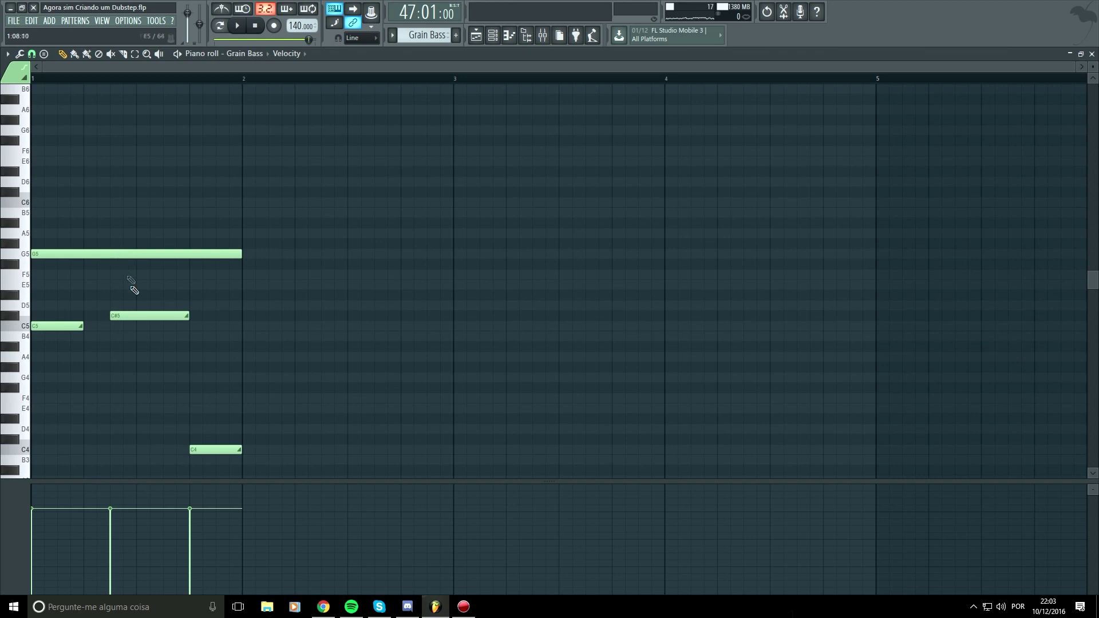
{"action": "left_click_drag", "start_coordinate": [57, 264], "coordinate": [51, 209]}
{"action": "right_click", "coordinate": [54, 212]}
{"action": "left_click_drag", "start_coordinate": [117, 252], "coordinate": [90, 252]}
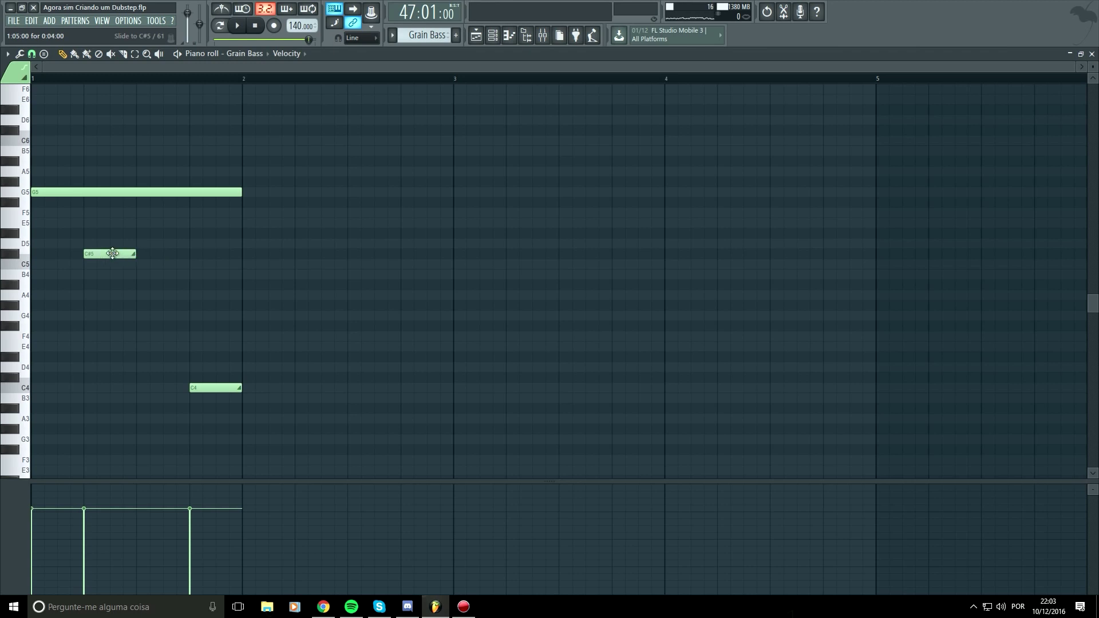
{"action": "left_click_drag", "start_coordinate": [112, 253], "coordinate": [112, 210]}
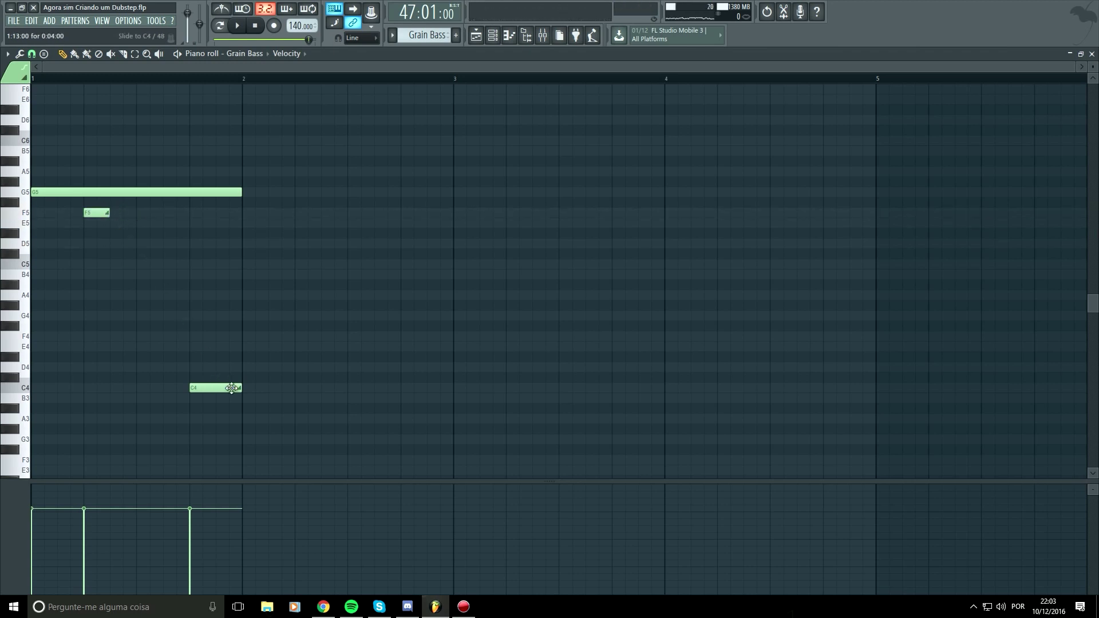
Move the C4 slide note to E5 at step 9, add a D5 slide at step 13, two steps each, and audition.
{"action": "left_click_drag", "start_coordinate": [198, 387], "coordinate": [145, 223]}
{"action": "left_click", "coordinate": [198, 247]}
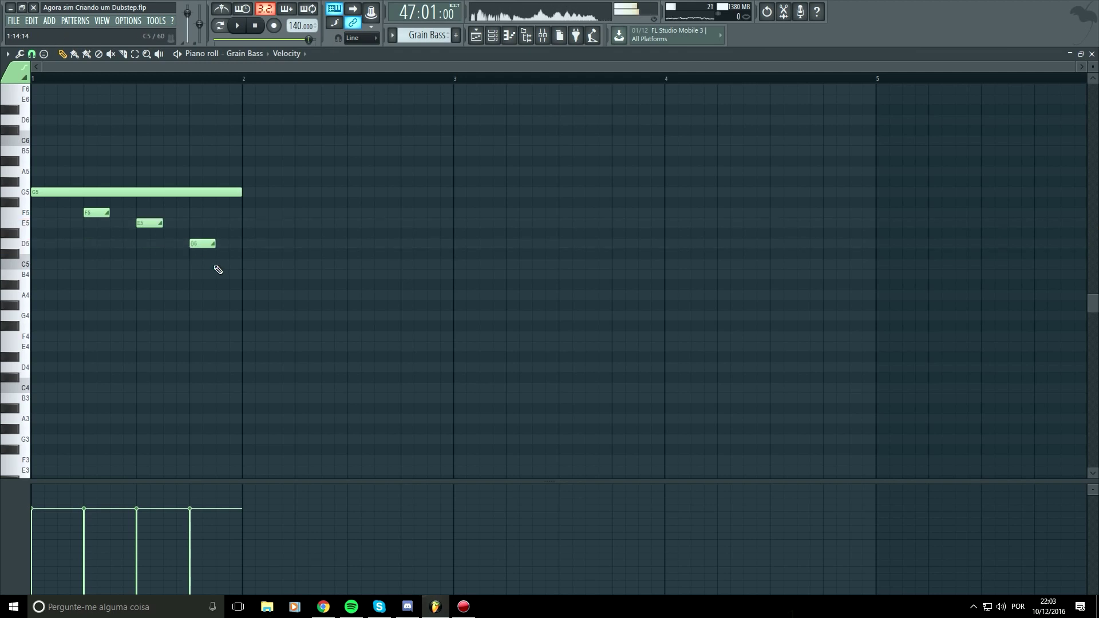
{"action": "key", "text": "space"}
{"action": "key", "text": "space"}
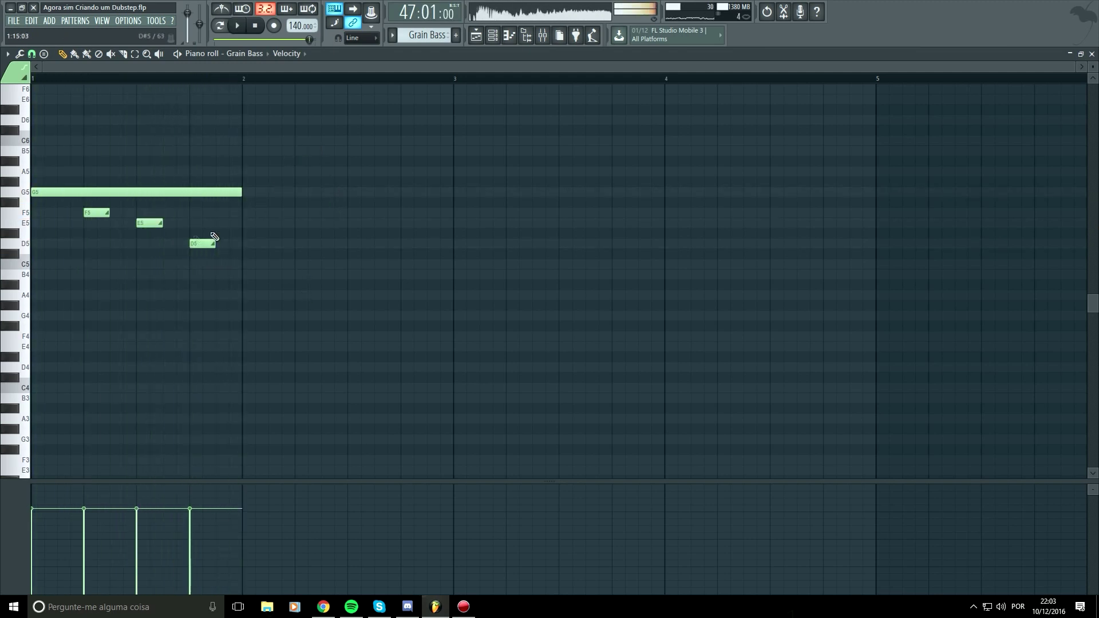
Move the three Grain Bass slide notes down an octave to F4, E4 and D4, and audition the pattern.
{"action": "left_click_drag", "start_coordinate": [98, 211], "coordinate": [97, 336]}
{"action": "left_click_drag", "start_coordinate": [148, 223], "coordinate": [146, 350]}
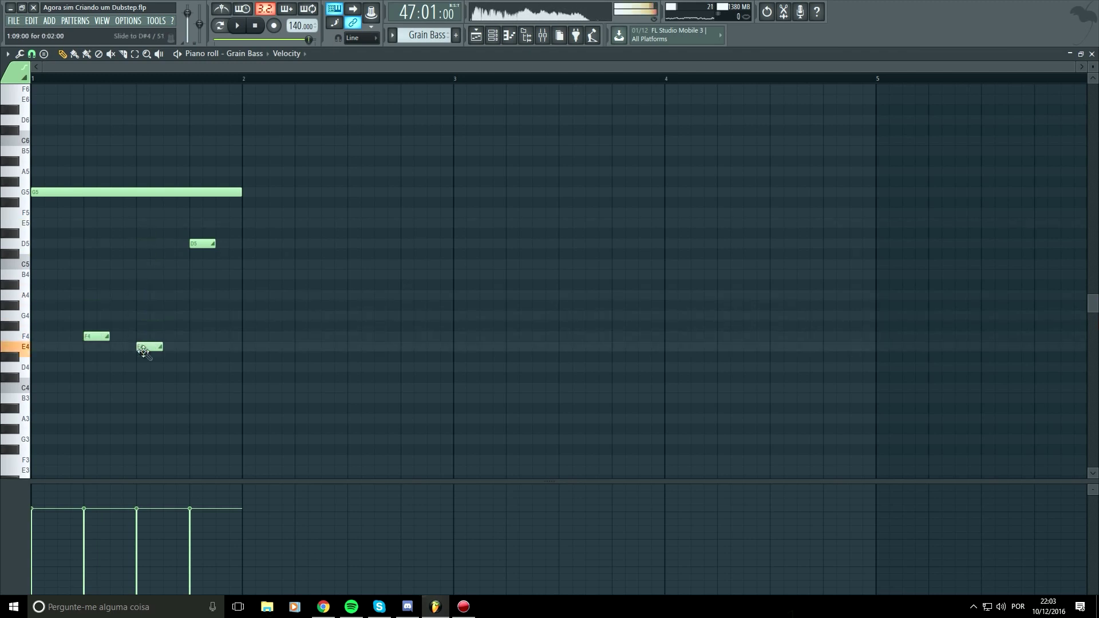
{"action": "left_click_drag", "start_coordinate": [201, 245], "coordinate": [197, 376]}
{"action": "key", "text": "space"}
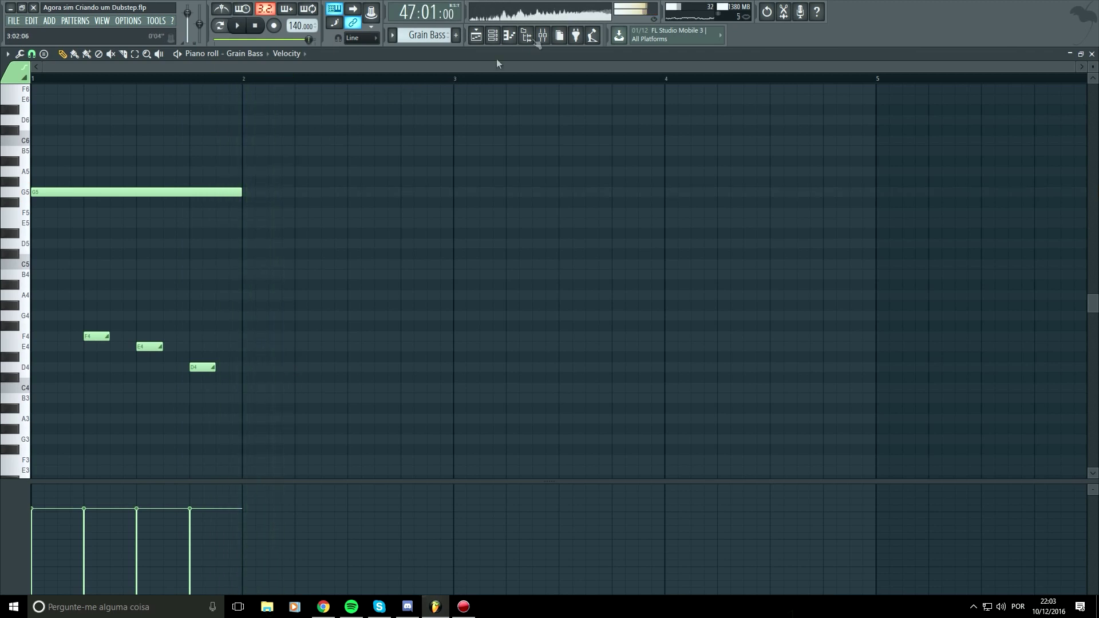
{"action": "key", "text": "space"}
Shorten the G5 note to four steps, replace the slide notes with four-step normal notes at F4, E4 and D4, and audition the pattern.
{"action": "left_click", "coordinate": [74, 193]}
{"action": "right_click", "coordinate": [91, 338]}
{"action": "left_click", "coordinate": [91, 338]}
{"action": "right_click", "coordinate": [145, 345]}
{"action": "left_click", "coordinate": [141, 343]}
{"action": "right_click", "coordinate": [197, 367]}
{"action": "left_click", "coordinate": [196, 367]}
{"action": "key", "text": "space"}
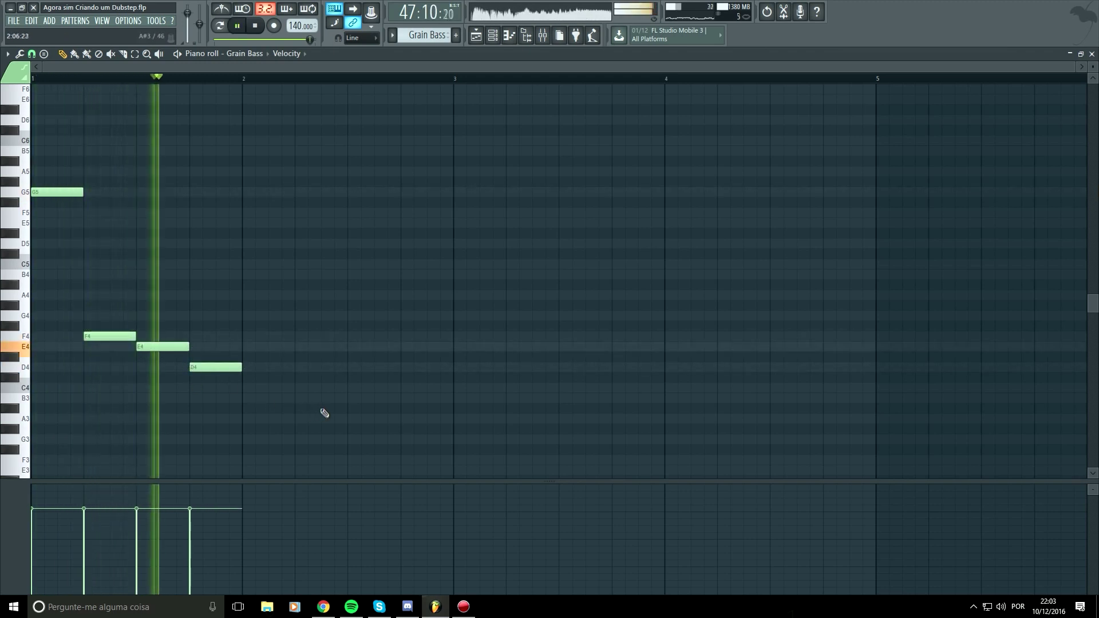
{"action": "key", "text": "space"}
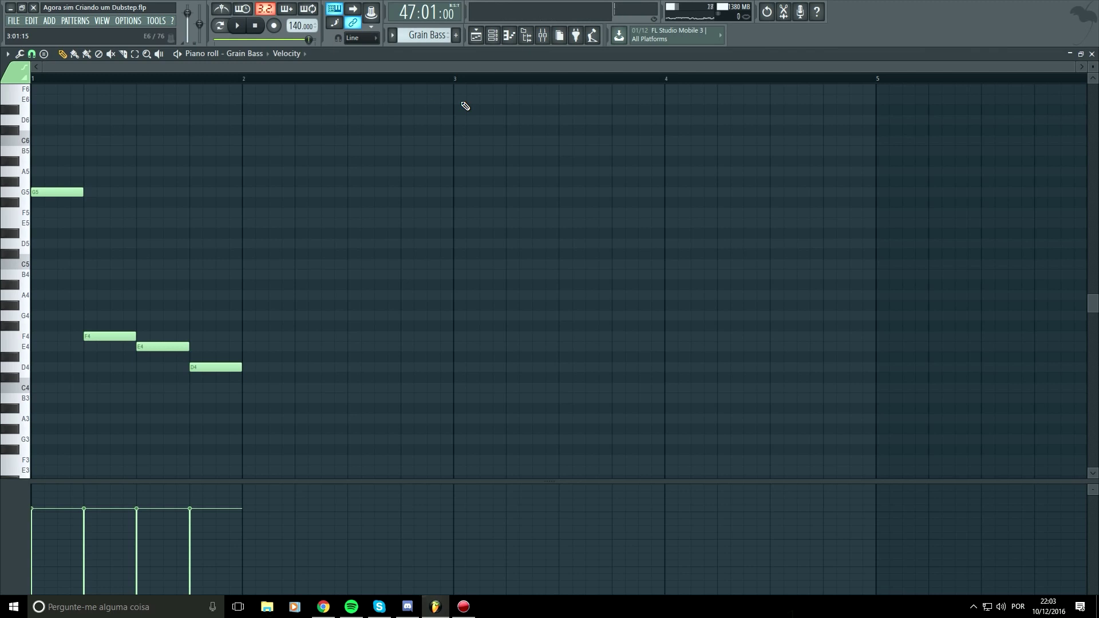
{"action": "key", "text": "space"}
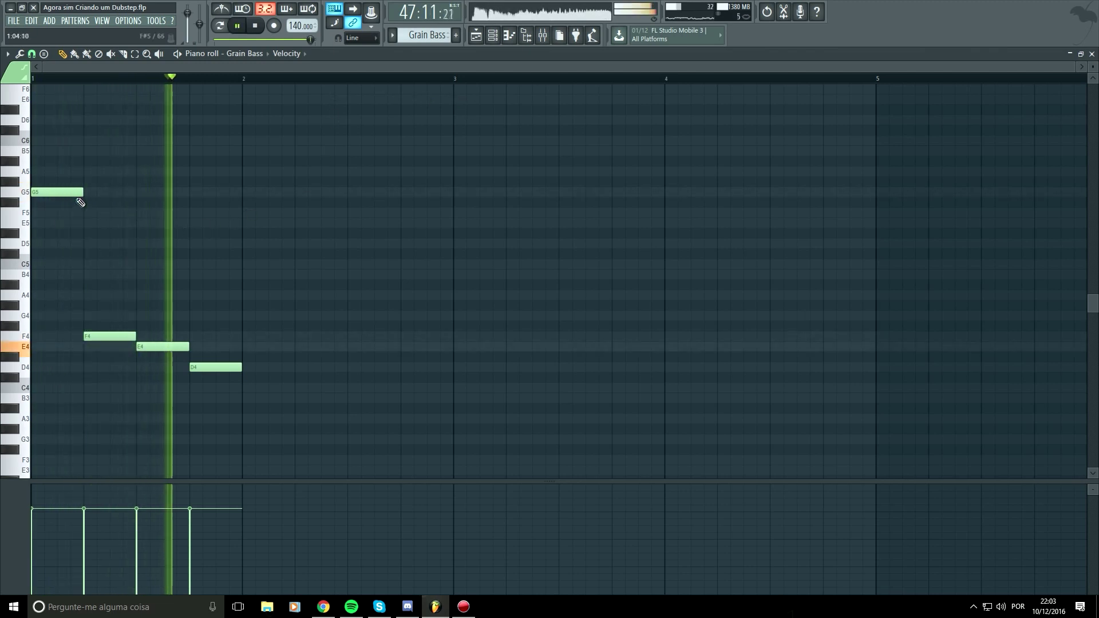
{"action": "key", "text": "space"}
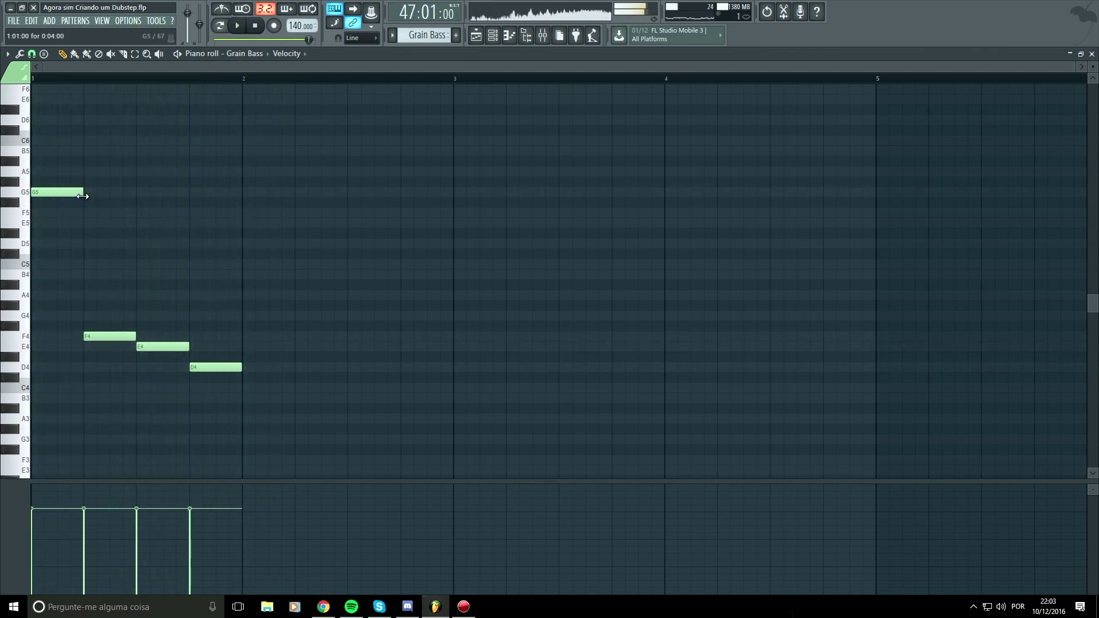
Extend the G5 note to the full bar and discard the stray C5 note drawn at step 5.
{"action": "left_click_drag", "start_coordinate": [81, 193], "coordinate": [243, 198]}
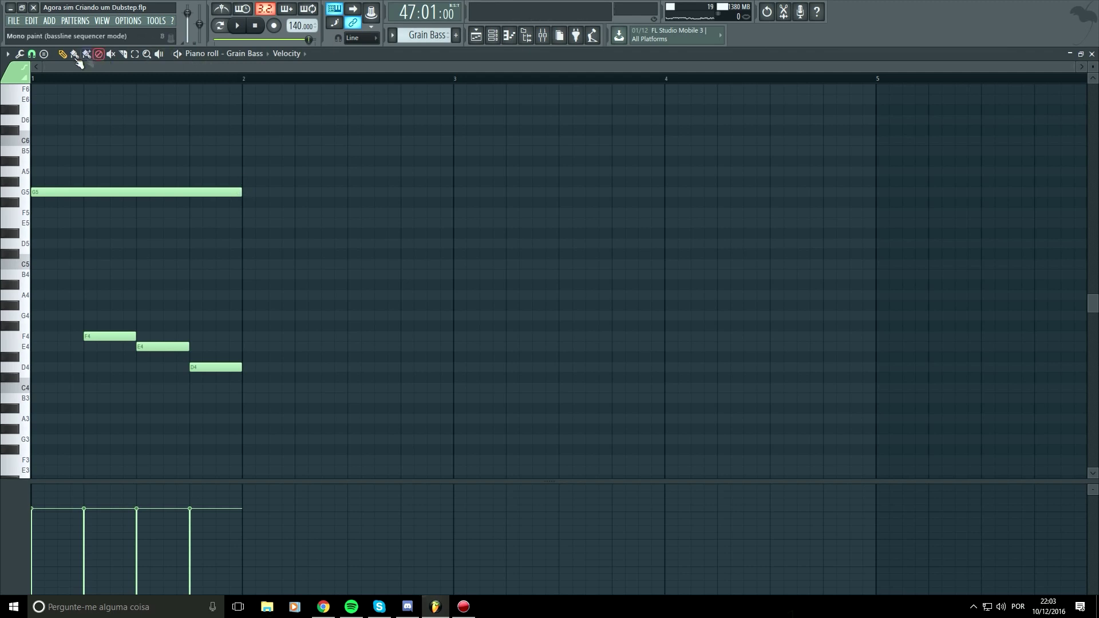
{"action": "left_click", "coordinate": [109, 264]}
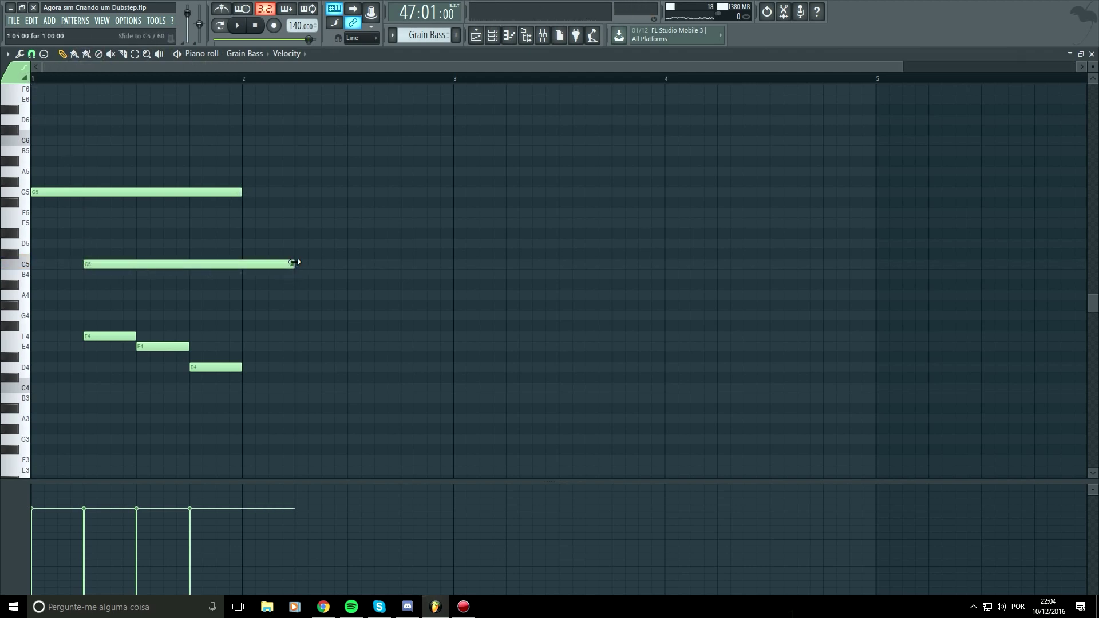
{"action": "left_click_drag", "start_coordinate": [97, 273], "coordinate": [107, 271]}
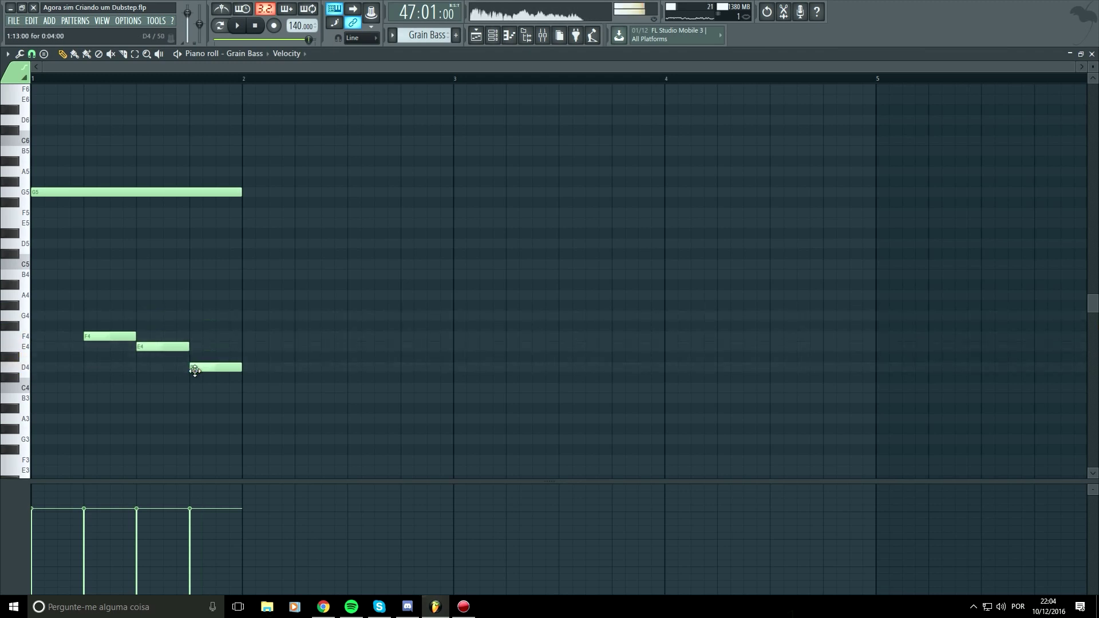
{"action": "key", "text": "space"}
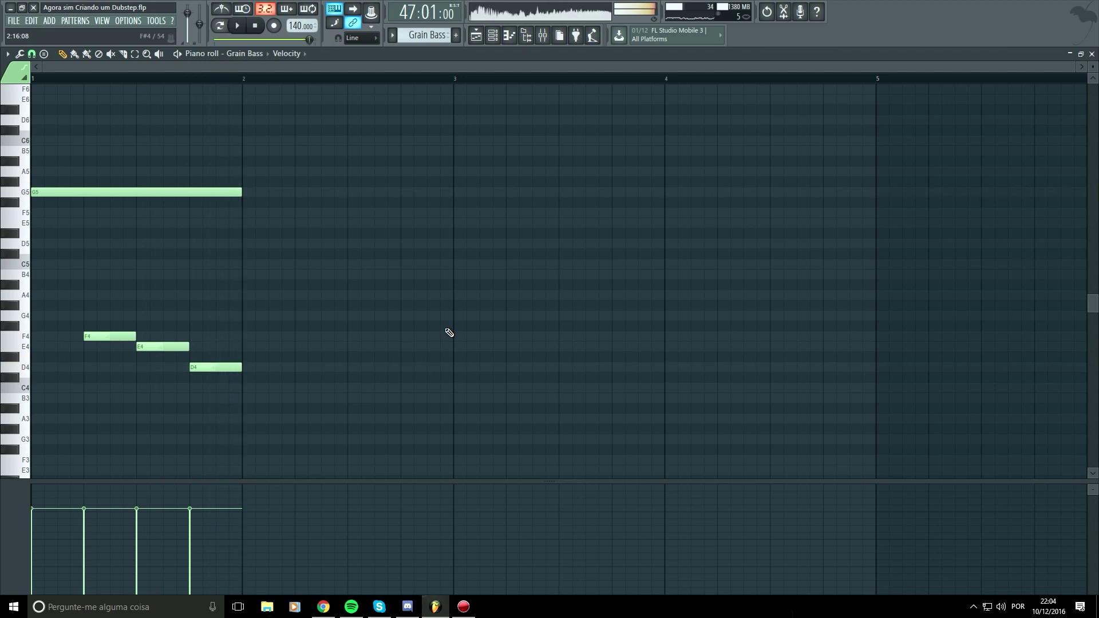
Try the pattern without the G5 note, and restore the deleted note.
{"action": "right_click", "coordinate": [190, 193]}
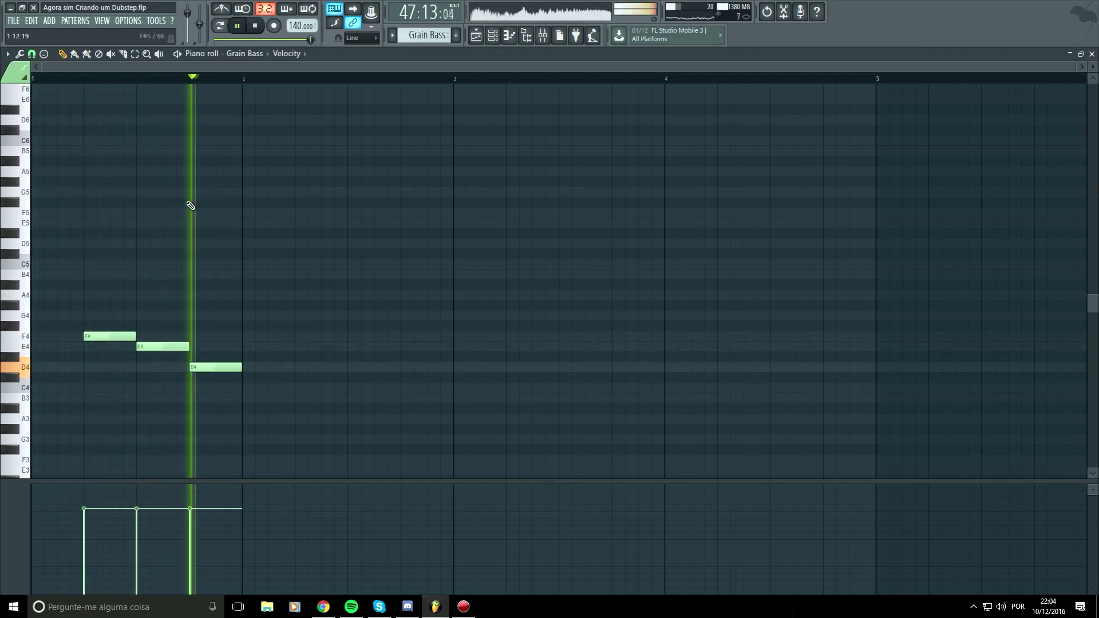
{"action": "key", "text": "space"}
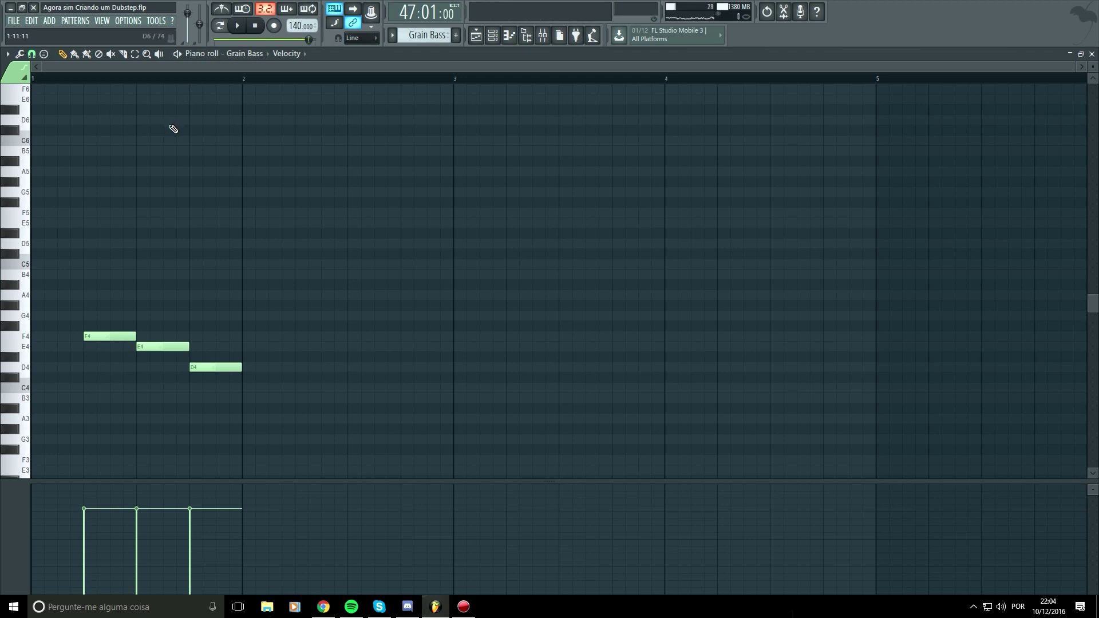
{"action": "key", "text": "ctrl+v"}
{"action": "key", "text": "space"}
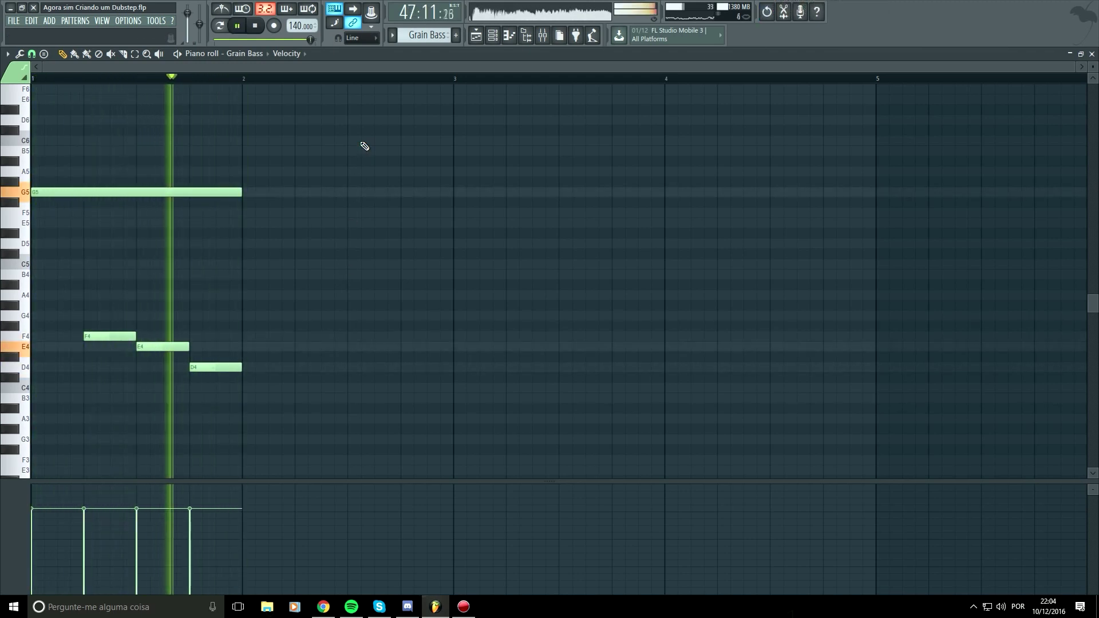
Return to the playlist and play the arrangement from bar 46 to hear Grain Bass in context.
{"action": "left_click", "coordinate": [476, 35]}
{"action": "key", "text": "space"}
{"action": "left_click", "coordinate": [706, 172]}
{"action": "right_click", "coordinate": [712, 172]}
{"action": "key", "text": "space"}
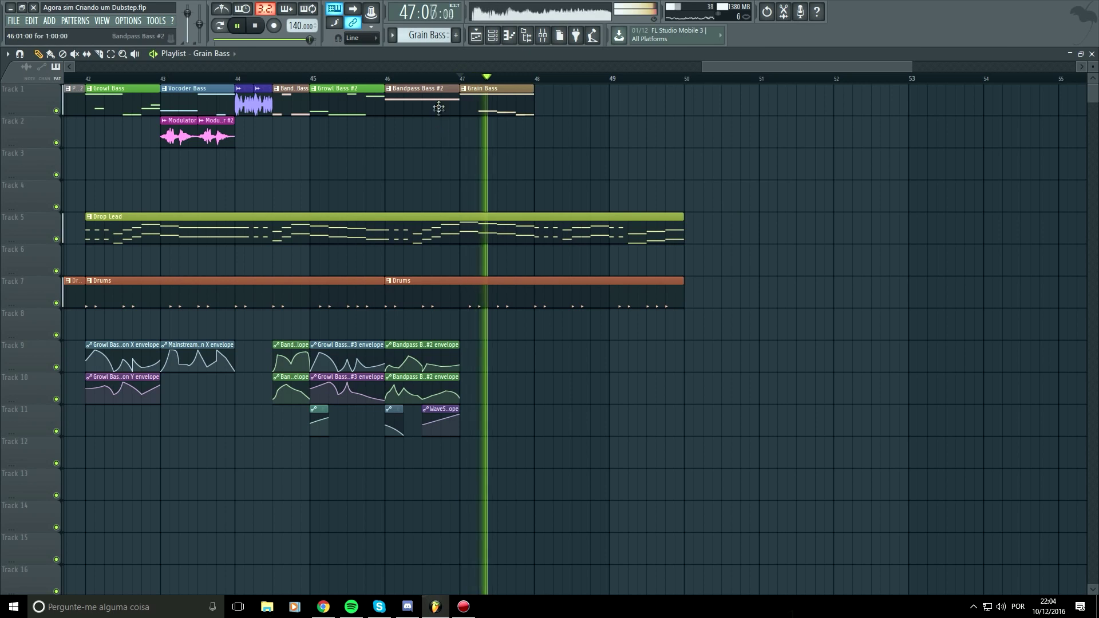
{"action": "left_click", "coordinate": [386, 78]}
{"action": "scroll", "coordinate": [539, 309], "scroll_direction": "down", "scroll_amount": 2}
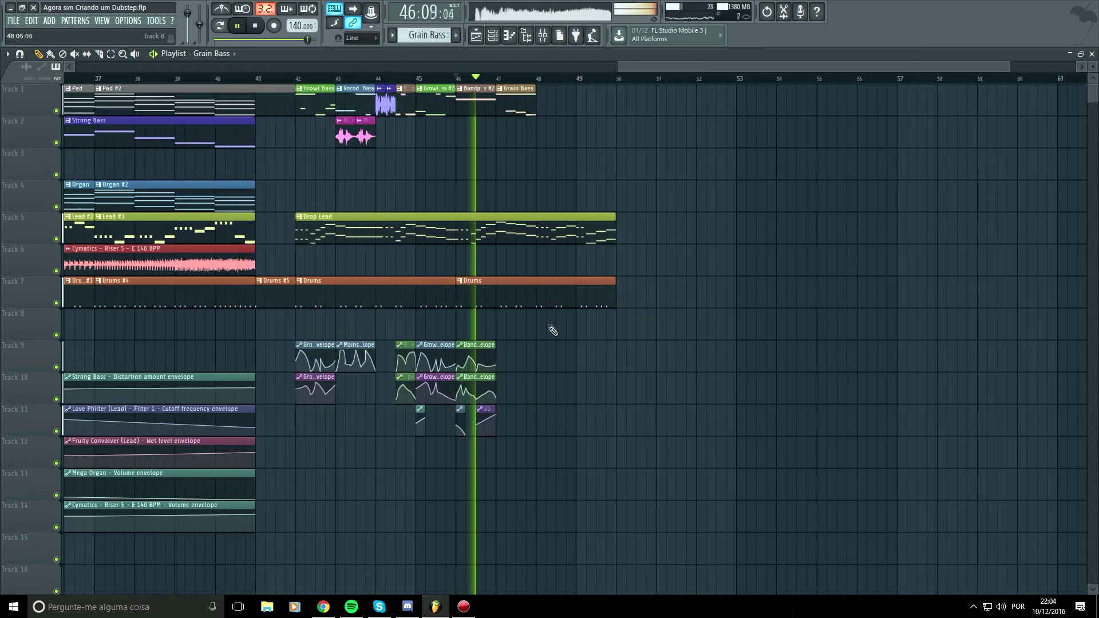
{"action": "scroll", "coordinate": [543, 309], "scroll_direction": "up", "scroll_amount": 3}
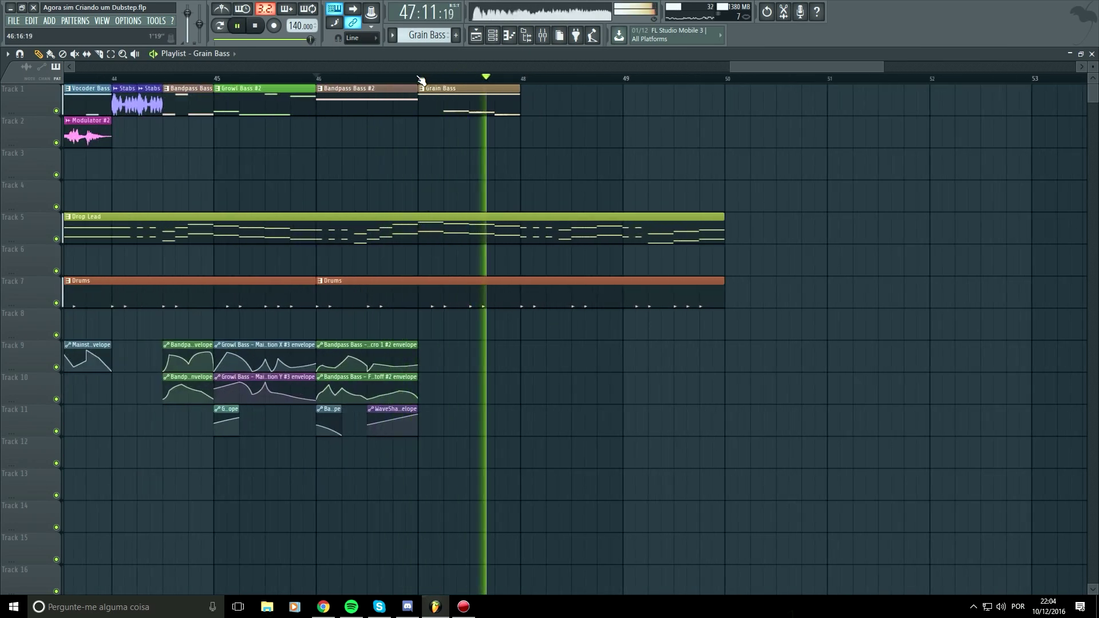
Select bar 47 as the playback loop and slightly raise the Grain Bass mixer level while it plays.
{"action": "left_click_drag", "start_coordinate": [419, 78], "coordinate": [520, 78]}
{"action": "key", "text": "space"}
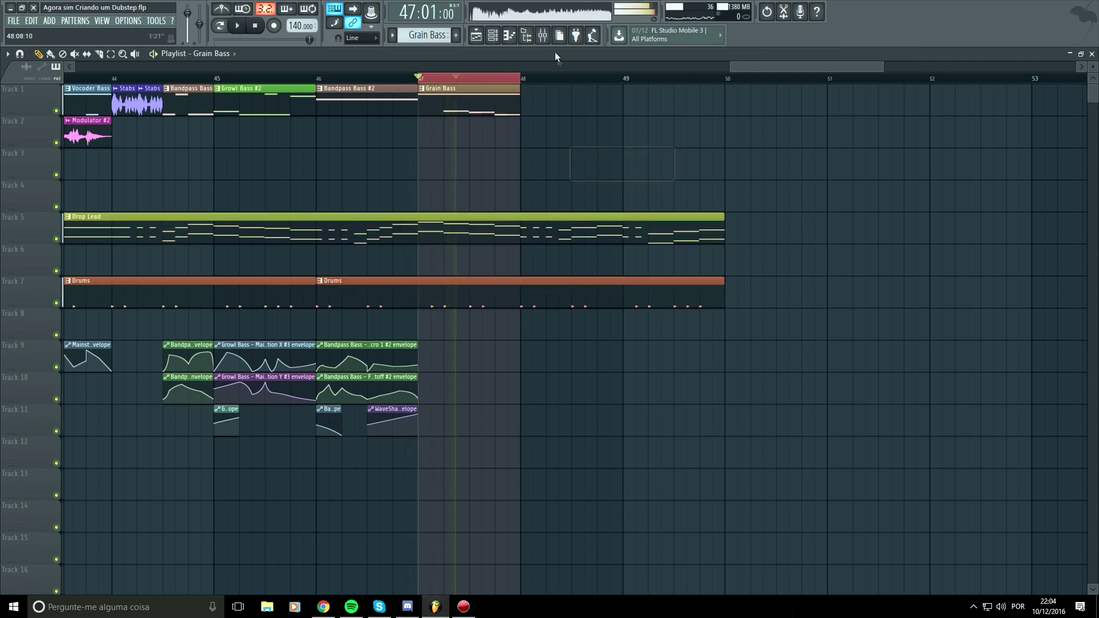
{"action": "key", "text": "F9"}
{"action": "key", "text": "space"}
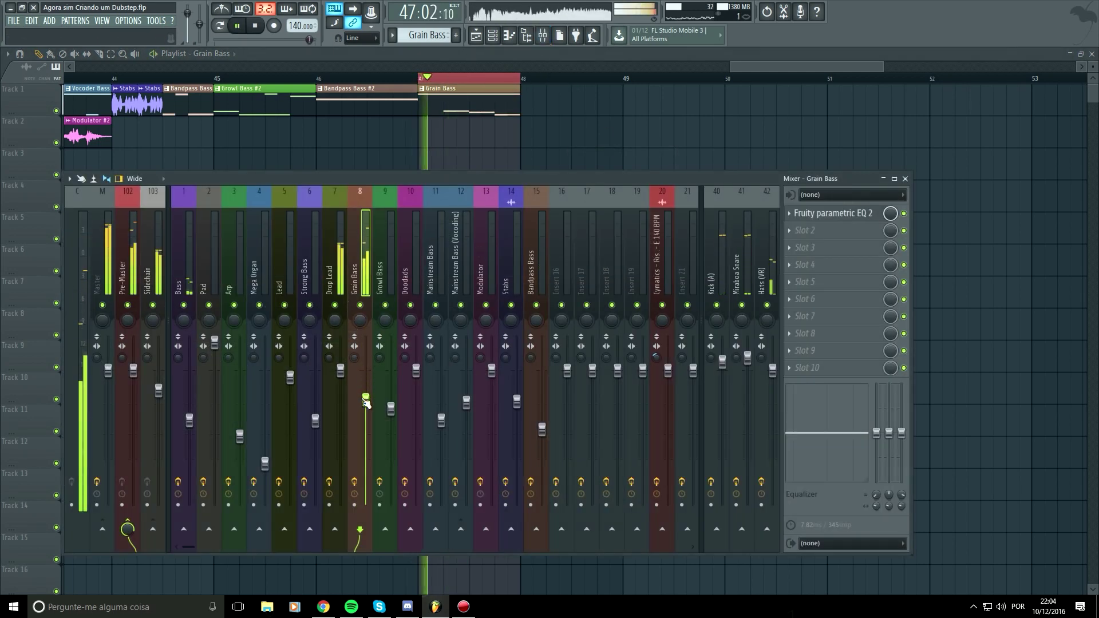
{"action": "left_click_drag", "start_coordinate": [364, 400], "coordinate": [365, 397]}
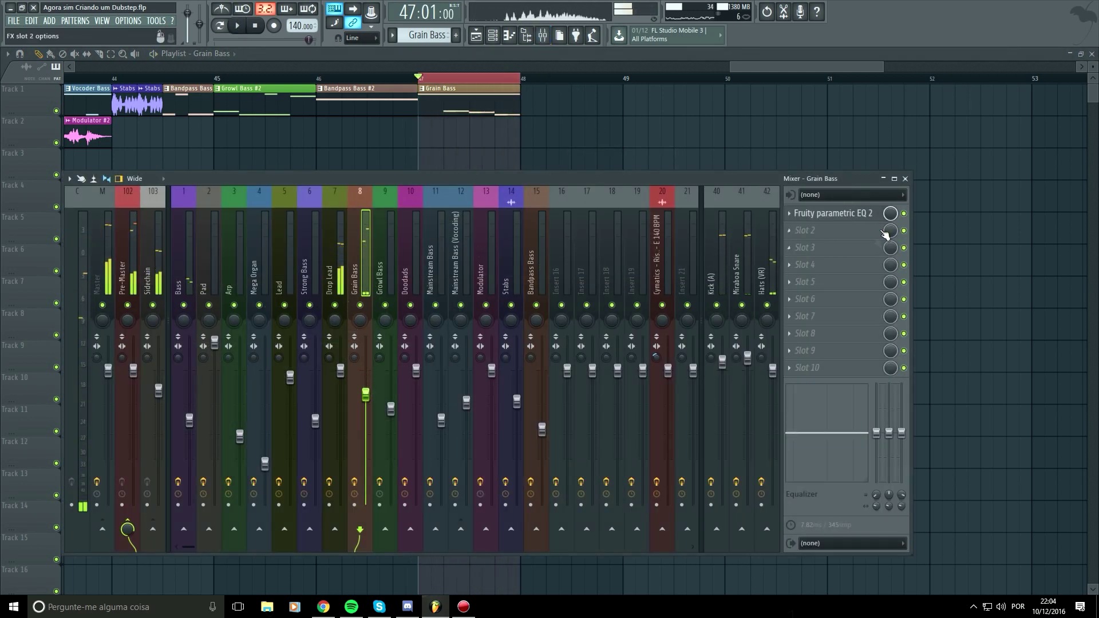
In the Grain Bass Parametric EQ 2, deepen the band 2 cut, lower the band 7 shelf's frequency and readjust band 6 while looping.
{"action": "left_click", "coordinate": [863, 213]}
{"action": "key", "text": "space"}
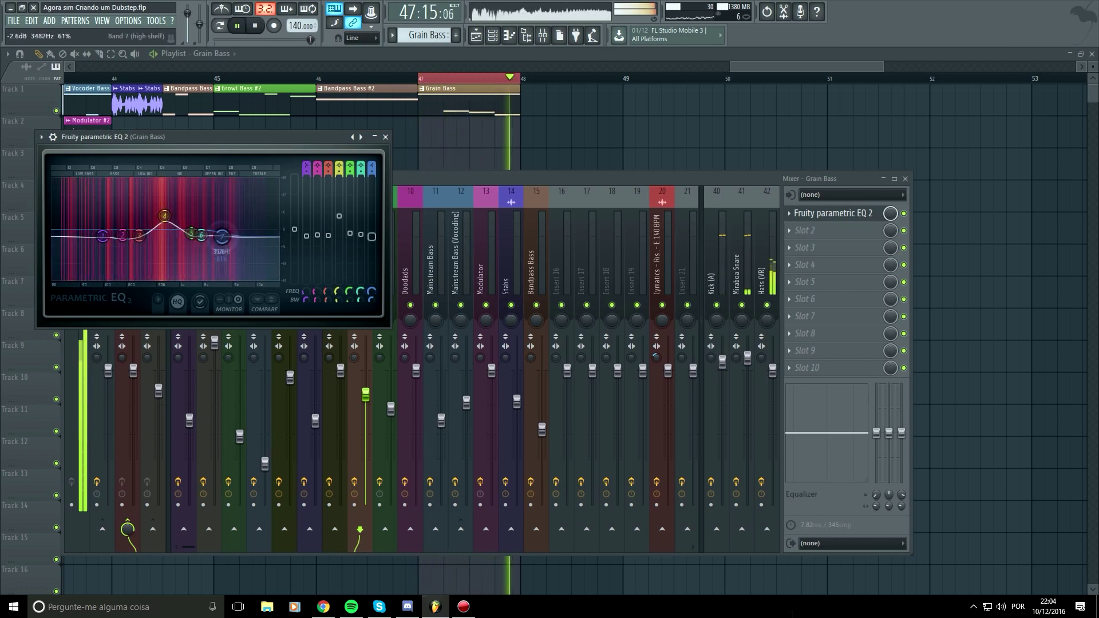
{"action": "left_click_drag", "start_coordinate": [207, 270], "coordinate": [184, 278]}
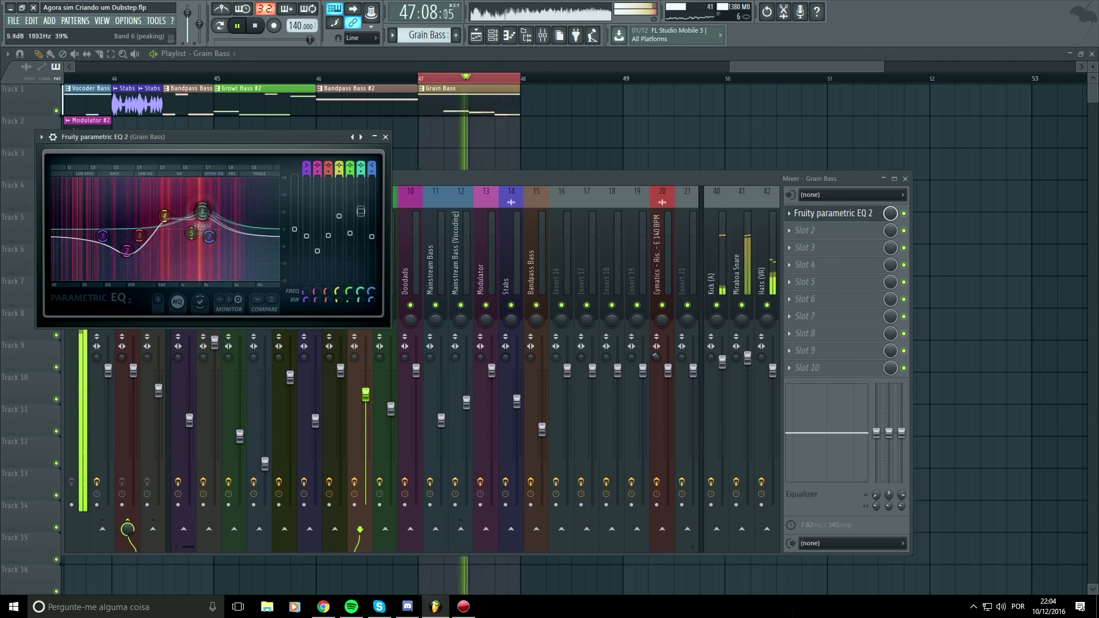
{"action": "left_click_drag", "start_coordinate": [213, 235], "coordinate": [201, 238]}
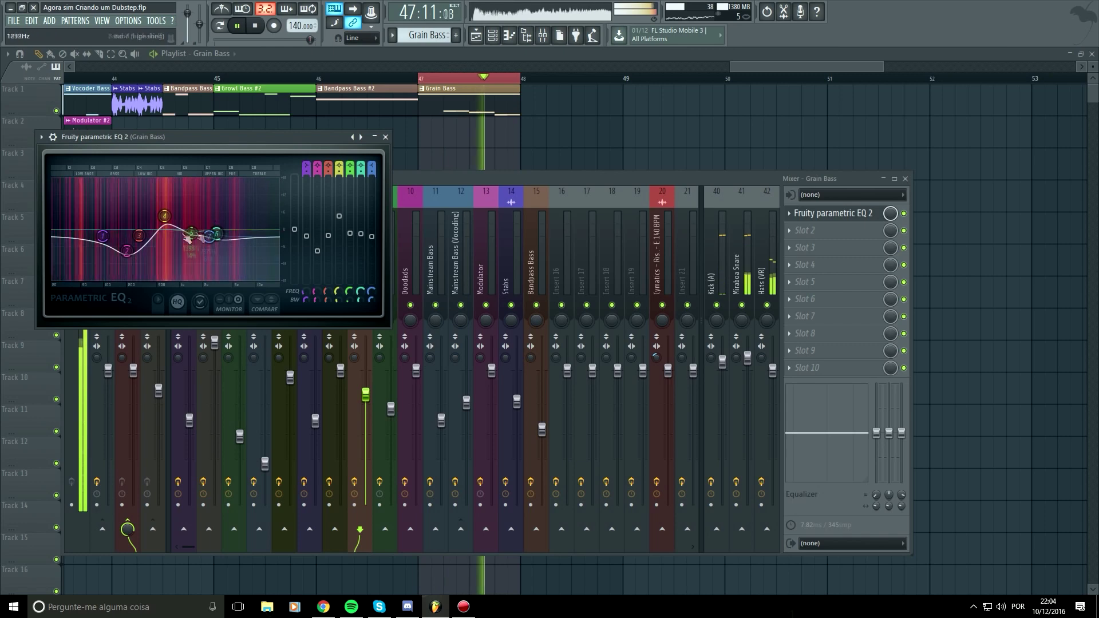
{"action": "left_click", "coordinate": [385, 137]}
{"action": "key", "text": "space"}
Clear the bar 47 selection, play the drop from bar 42, and move the playhead to bar 45.
{"action": "scroll", "coordinate": [495, 79], "scroll_direction": "down", "scroll_amount": 2}
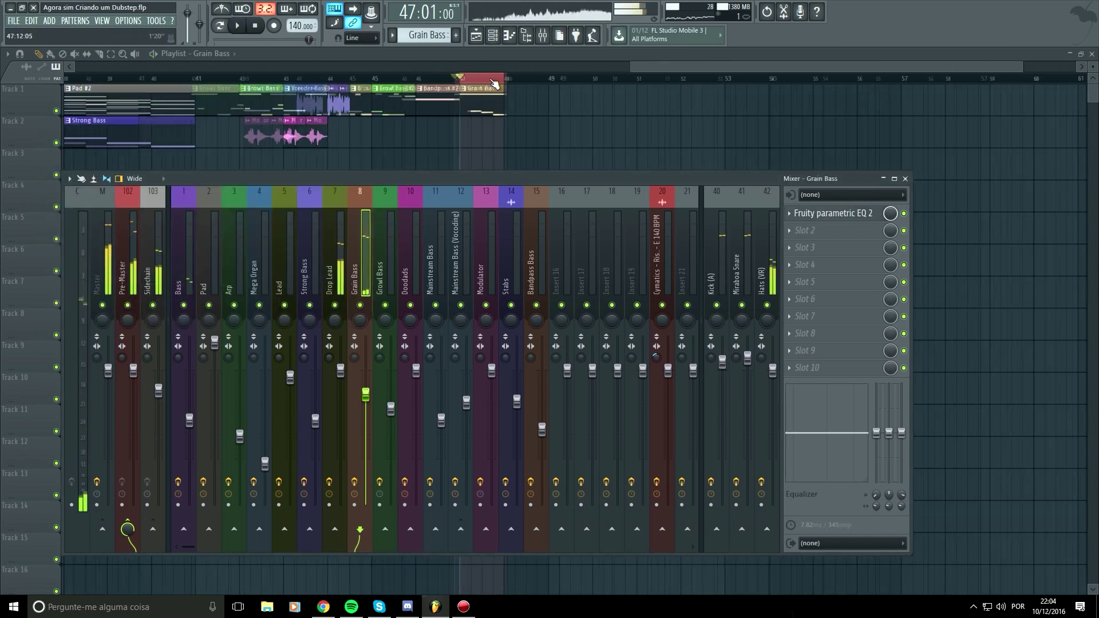
{"action": "key", "text": "F9"}
{"action": "double_click", "coordinate": [262, 78]}
{"action": "key", "text": "space"}
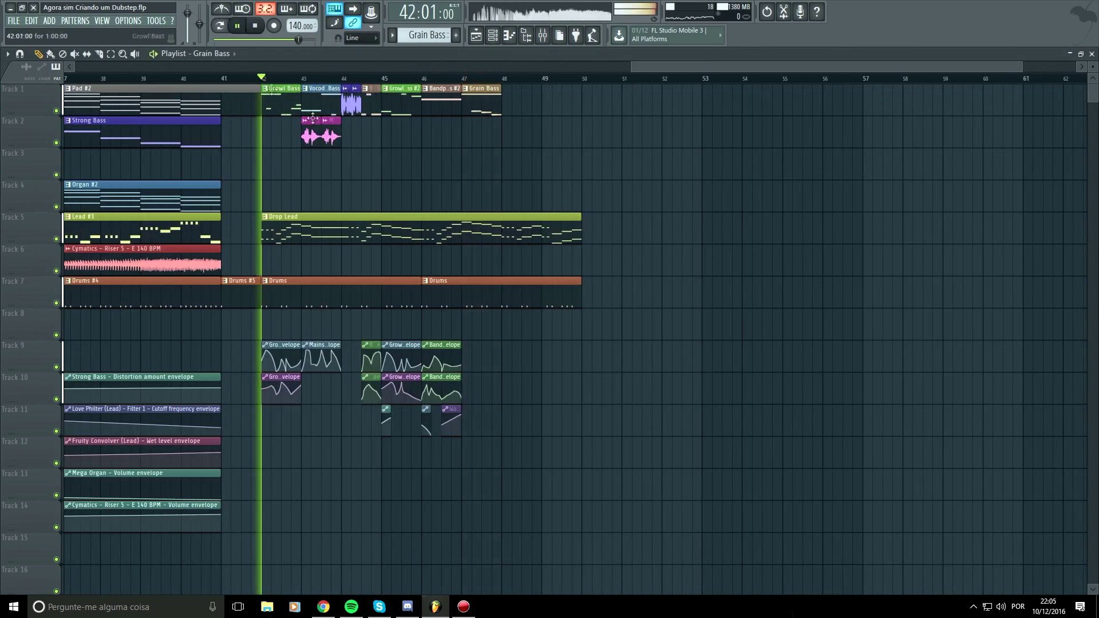
{"action": "scroll", "coordinate": [424, 235], "scroll_direction": "up", "scroll_amount": 4}
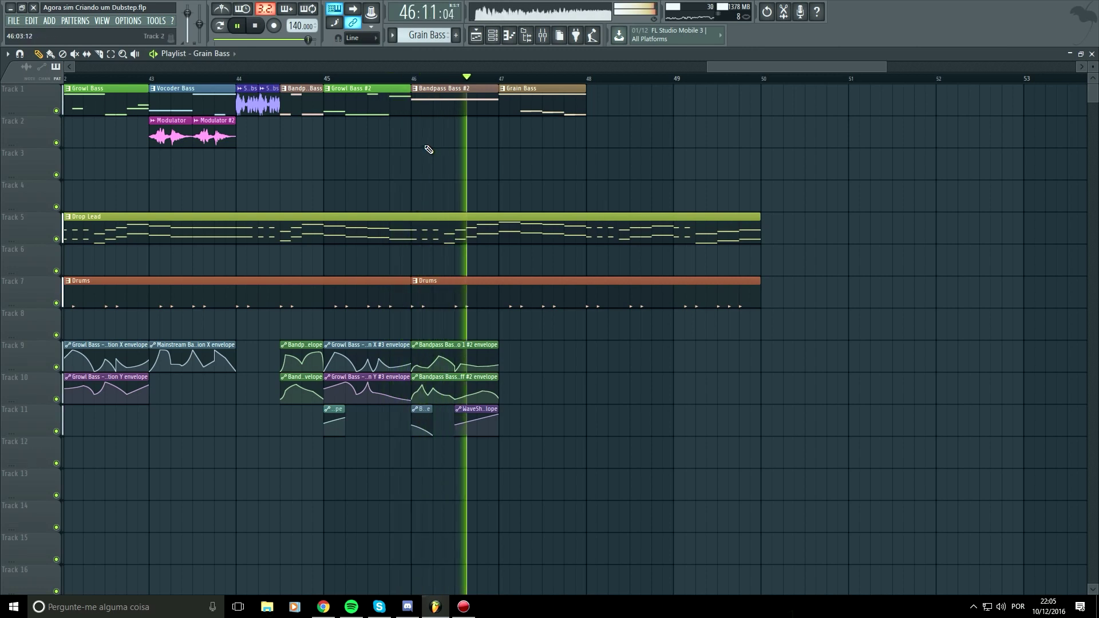
{"action": "key", "text": "space"}
{"action": "left_click", "coordinate": [324, 77]}
{"action": "scroll", "coordinate": [328, 79], "scroll_direction": "up", "scroll_amount": 3}
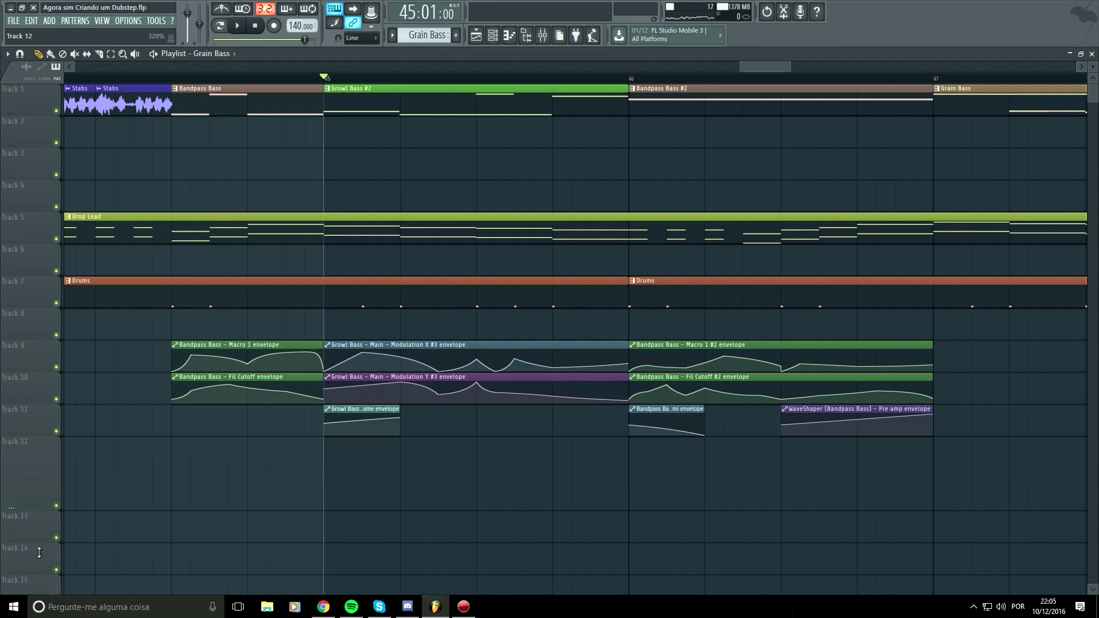
{"action": "right_click", "coordinate": [48, 491]}
{"action": "mouse_move", "coordinate": [97, 443]}
{"action": "left_click", "coordinate": [166, 464]}
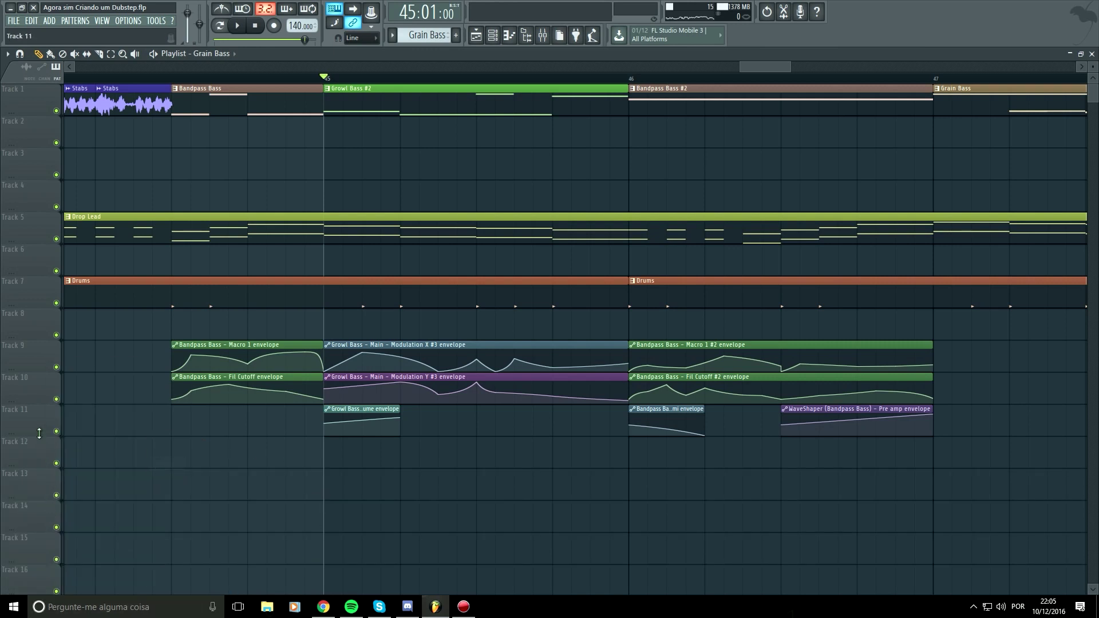
Enlarge track 11, bend the Growl Bass volume envelope at bar 45 into a fast-rising curve with a slightly lower peak, and audition it.
{"action": "left_click_drag", "start_coordinate": [38, 436], "coordinate": [38, 585]}
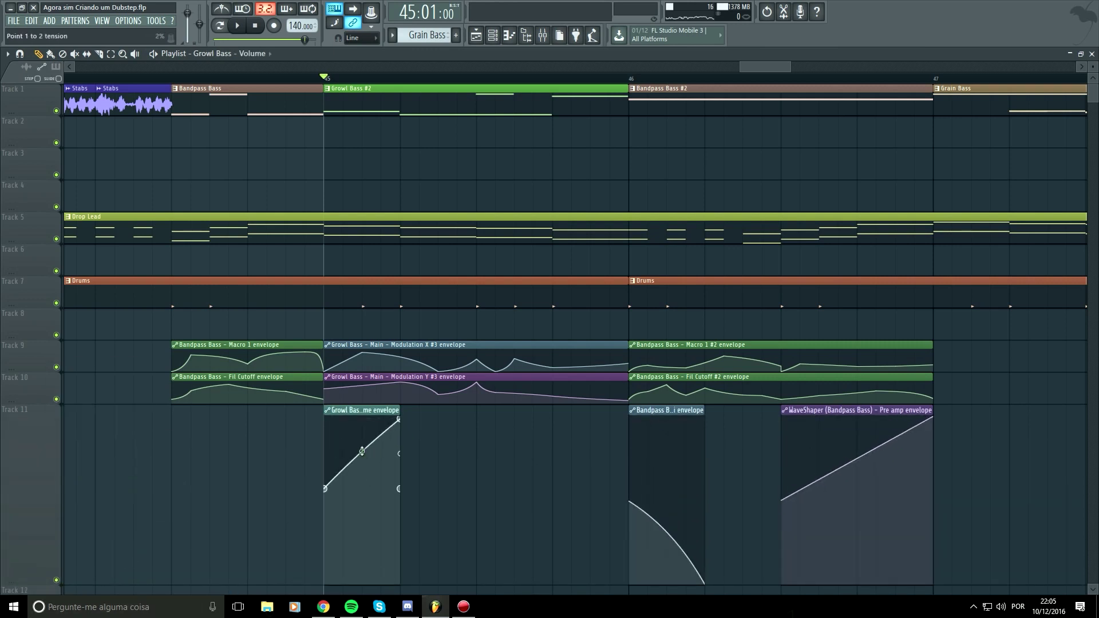
{"action": "key", "text": "space"}
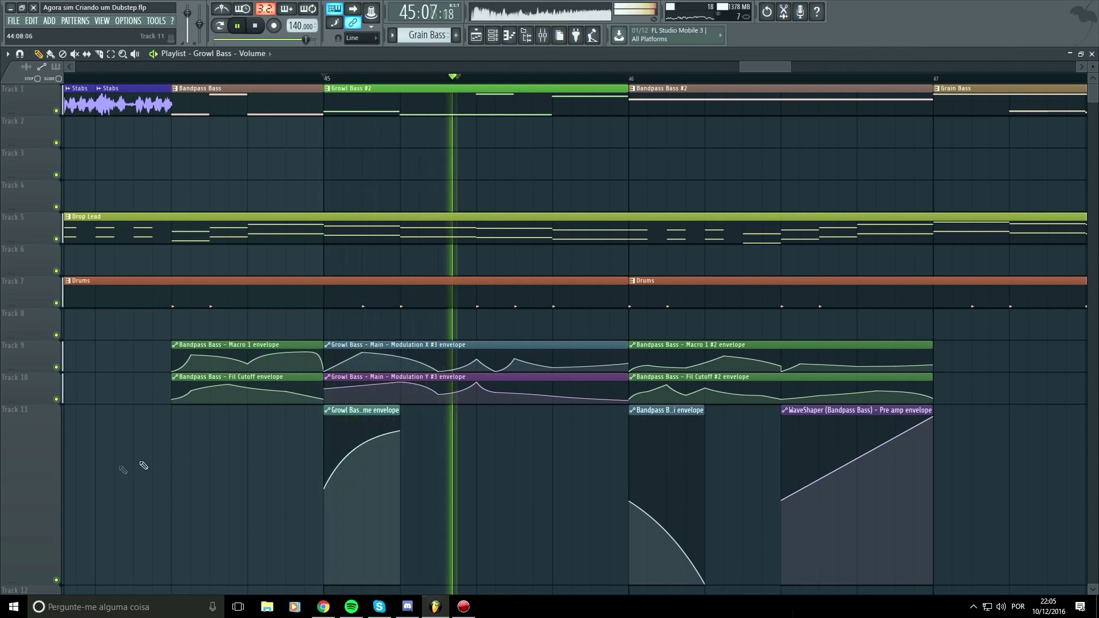
{"action": "key", "text": "space"}
Extend the Growl Bass volume envelope to half a bar, drop it to a flat level from beat 2, and paste 57% into its last point.
{"action": "left_click_drag", "start_coordinate": [400, 411], "coordinate": [476, 447]}
{"action": "right_click", "coordinate": [400, 451]}
{"action": "left_click", "coordinate": [437, 566]}
{"action": "right_click", "coordinate": [474, 449]}
{"action": "left_click", "coordinate": [512, 578]}
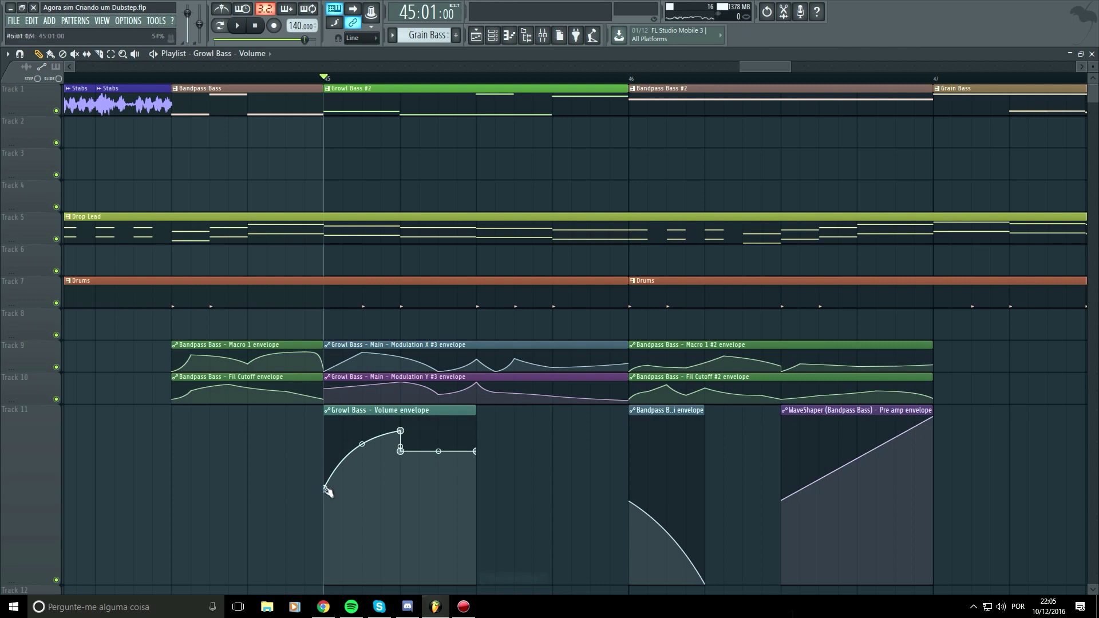
{"action": "right_click", "coordinate": [475, 490]}
{"action": "left_click", "coordinate": [513, 578]}
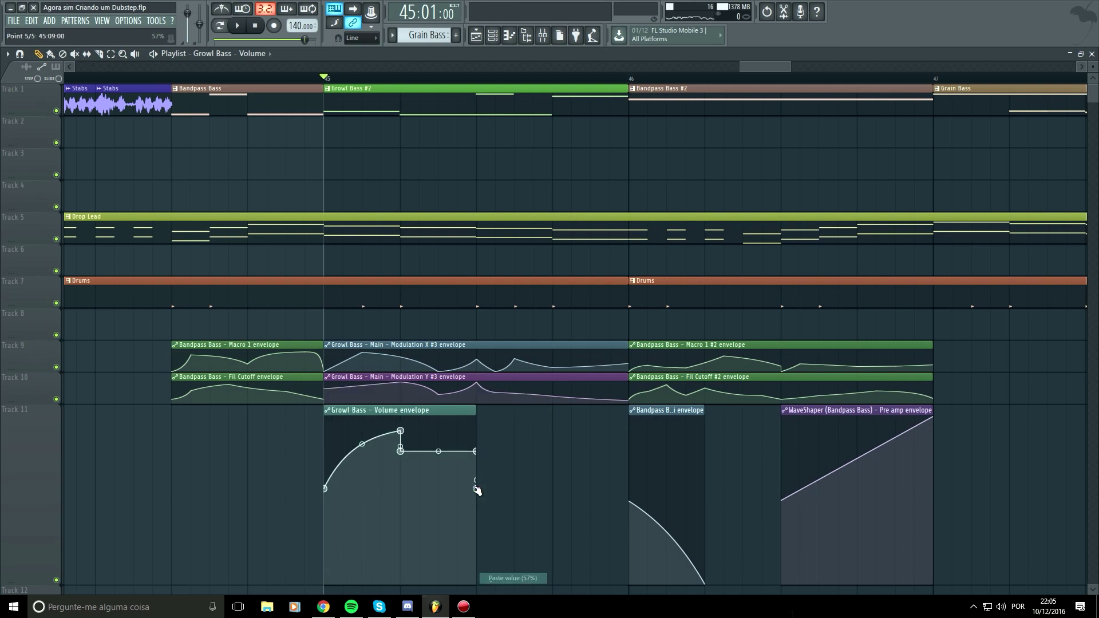
Reset track 11 to 100% size and play the arrangement from bar 45 into bar 47.
{"action": "key", "text": "space"}
{"action": "right_click", "coordinate": [23, 470]}
{"action": "mouse_move", "coordinate": [63, 443]}
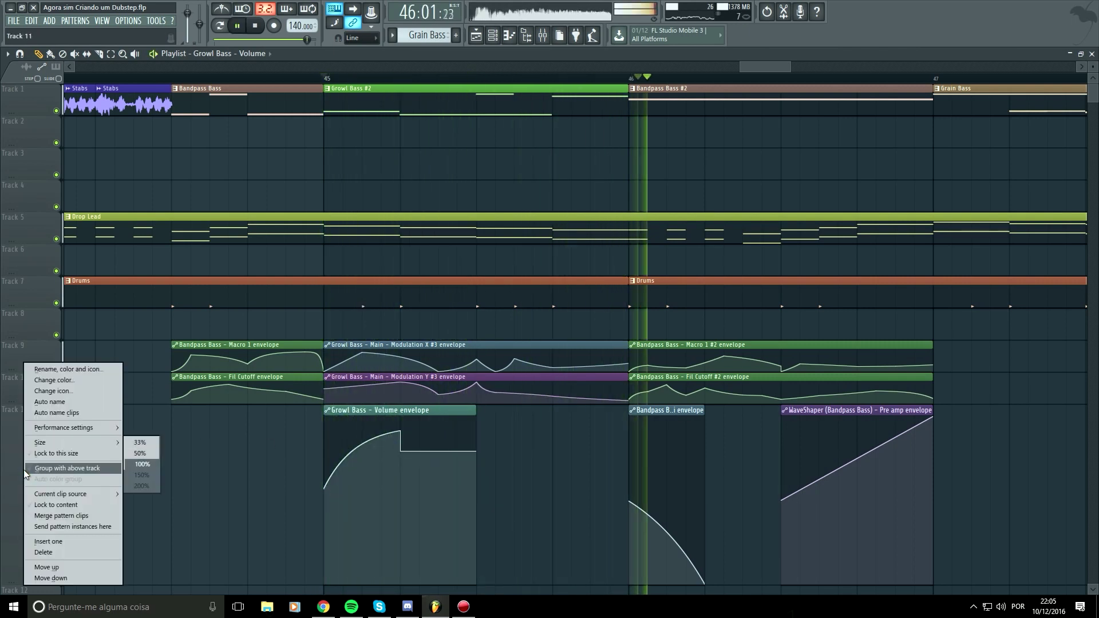
{"action": "left_click", "coordinate": [139, 464]}
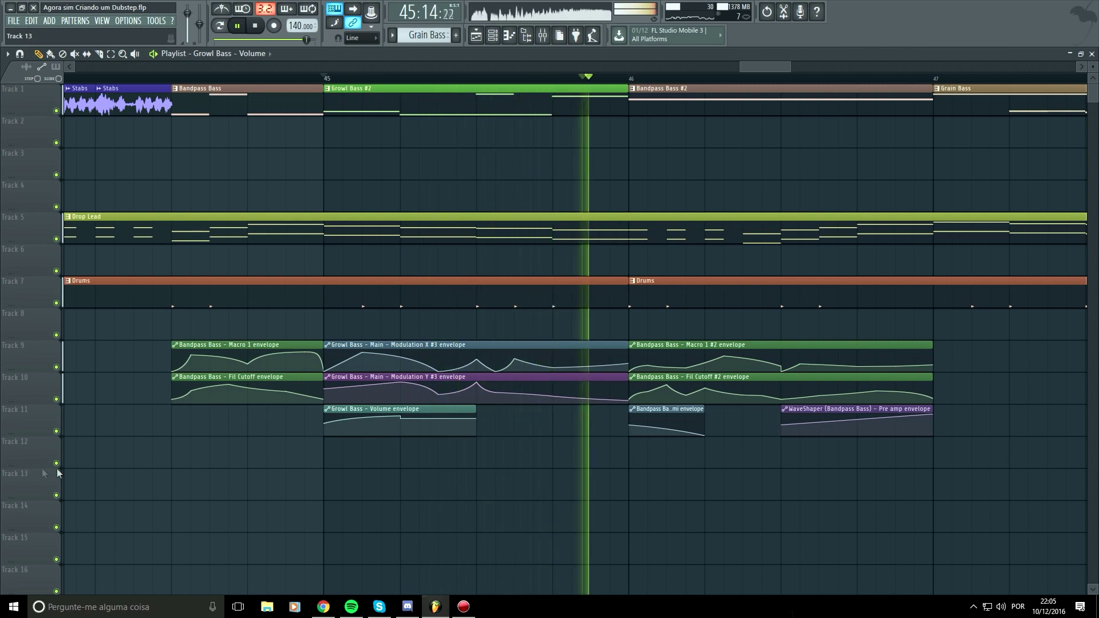
{"action": "scroll", "coordinate": [340, 456], "scroll_direction": "down", "scroll_amount": 6}
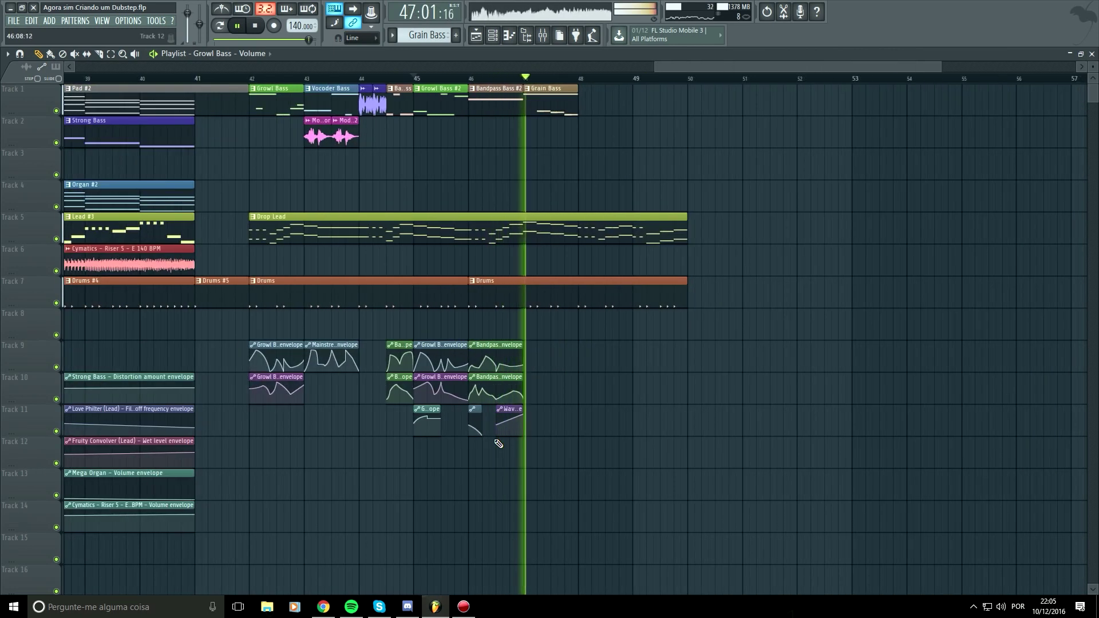
{"action": "key", "text": "space"}
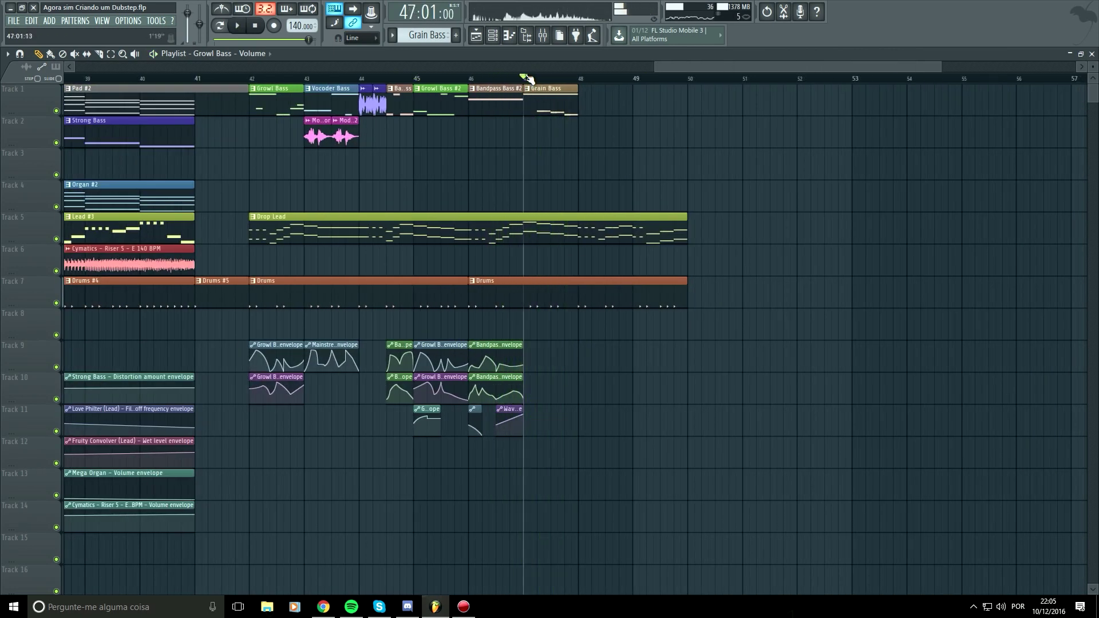
Delete the lower notes of the bar 47 Grain Bass pattern, leaving only the G5 note, and audition it.
{"action": "double_click", "coordinate": [533, 91]}
{"action": "right_click", "coordinate": [122, 337]}
{"action": "right_click", "coordinate": [153, 346]}
{"action": "right_click", "coordinate": [146, 347]}
{"action": "right_click", "coordinate": [225, 367]}
{"action": "right_click", "coordinate": [203, 367]}
{"action": "key", "text": "space"}
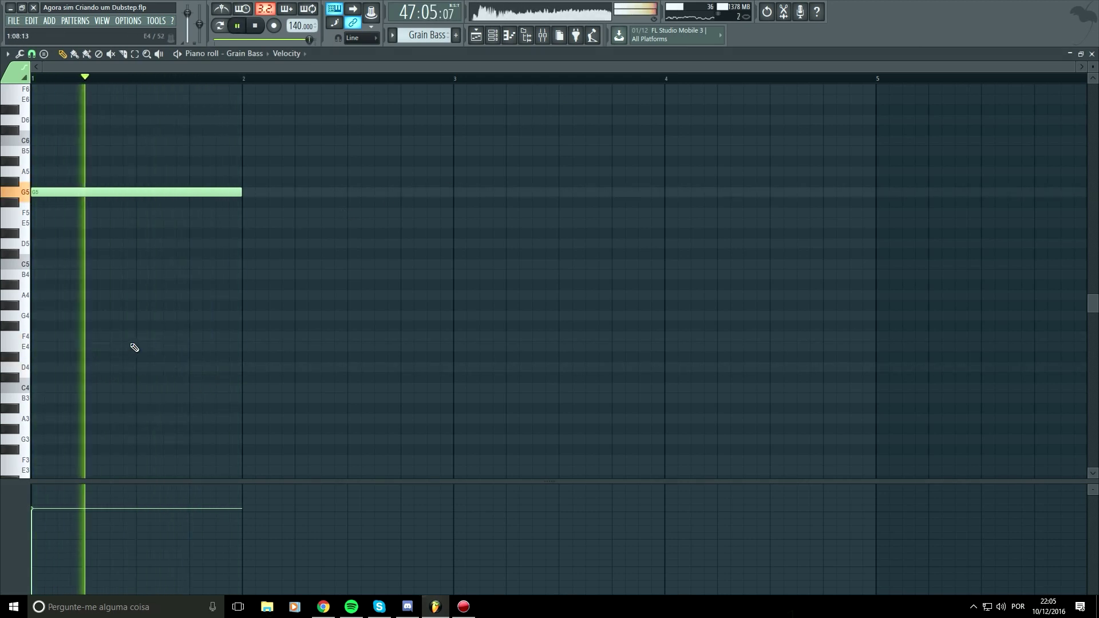
{"action": "key", "text": "space"}
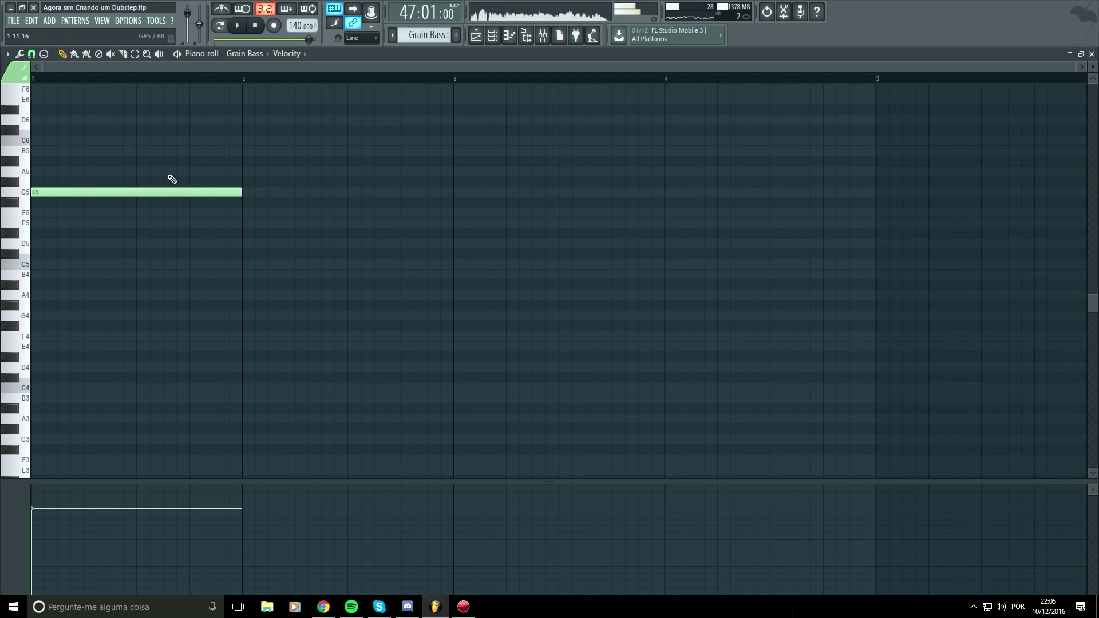
Add a one-bar G4 note under G5 in the Grain Bass pattern, and play it from bar 47 in the playlist.
{"action": "left_click", "coordinate": [38, 316]}
{"action": "key", "text": "space"}
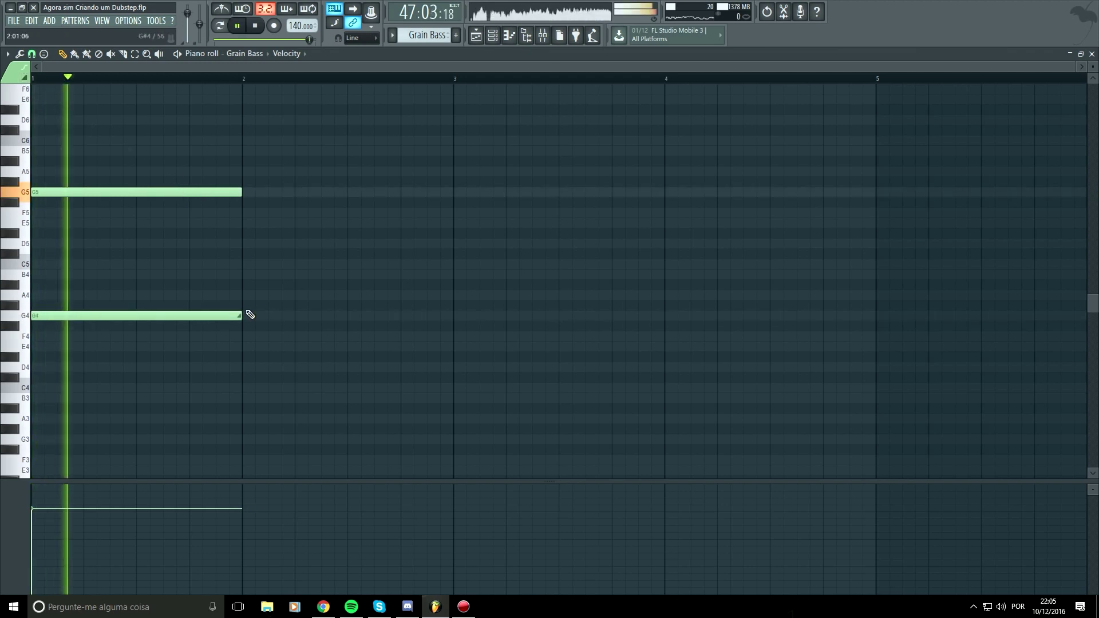
{"action": "key", "text": "space"}
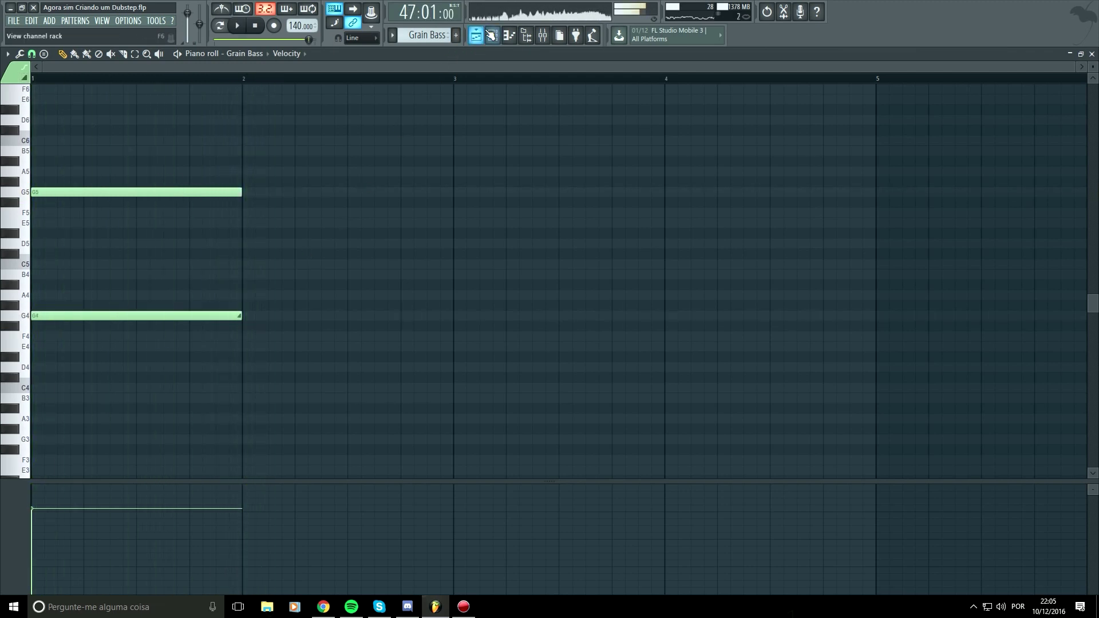
{"action": "left_click", "coordinate": [490, 35]}
{"action": "left_click", "coordinate": [481, 35]}
{"action": "key", "text": "space"}
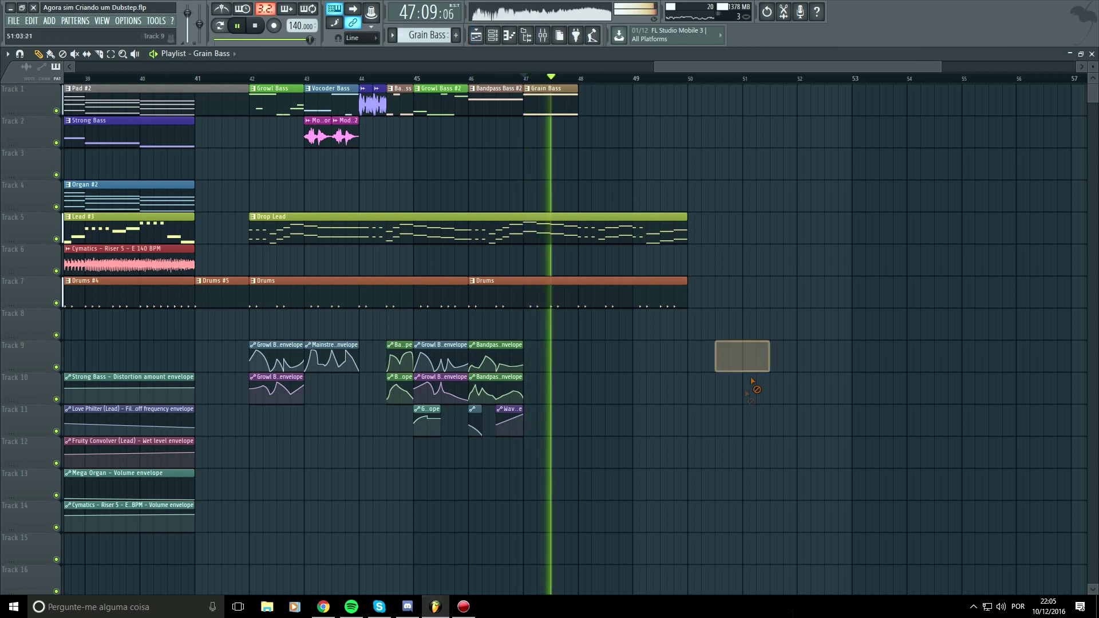
{"action": "key", "text": "space"}
Load Gross Beat into slot 2 of the Grain Bass mixer track.
{"action": "left_click", "coordinate": [543, 36]}
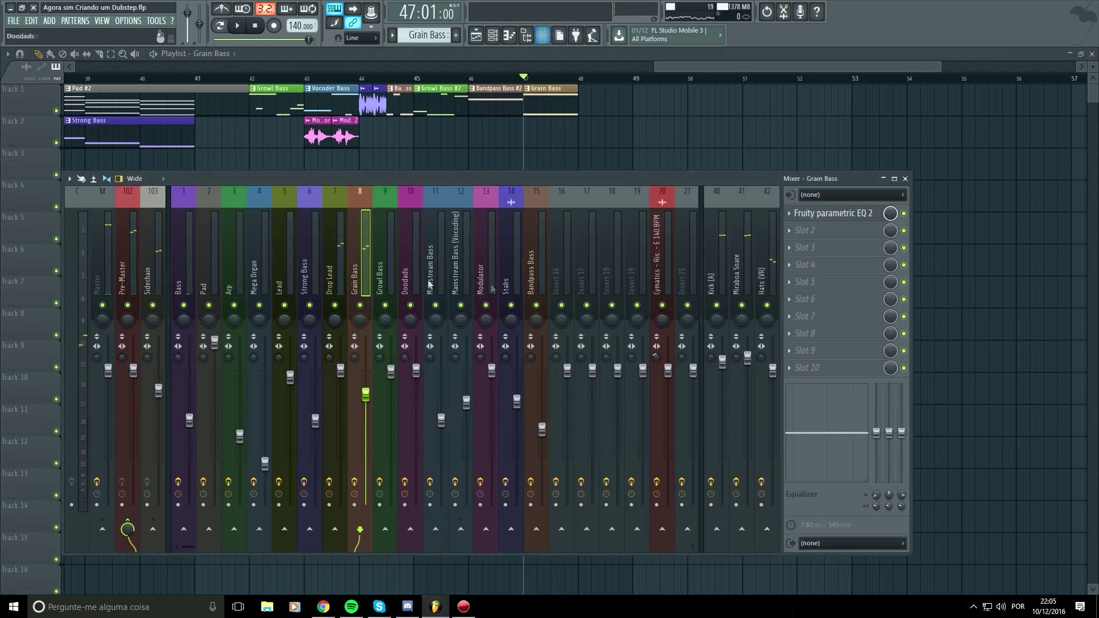
{"action": "left_click", "coordinate": [788, 230]}
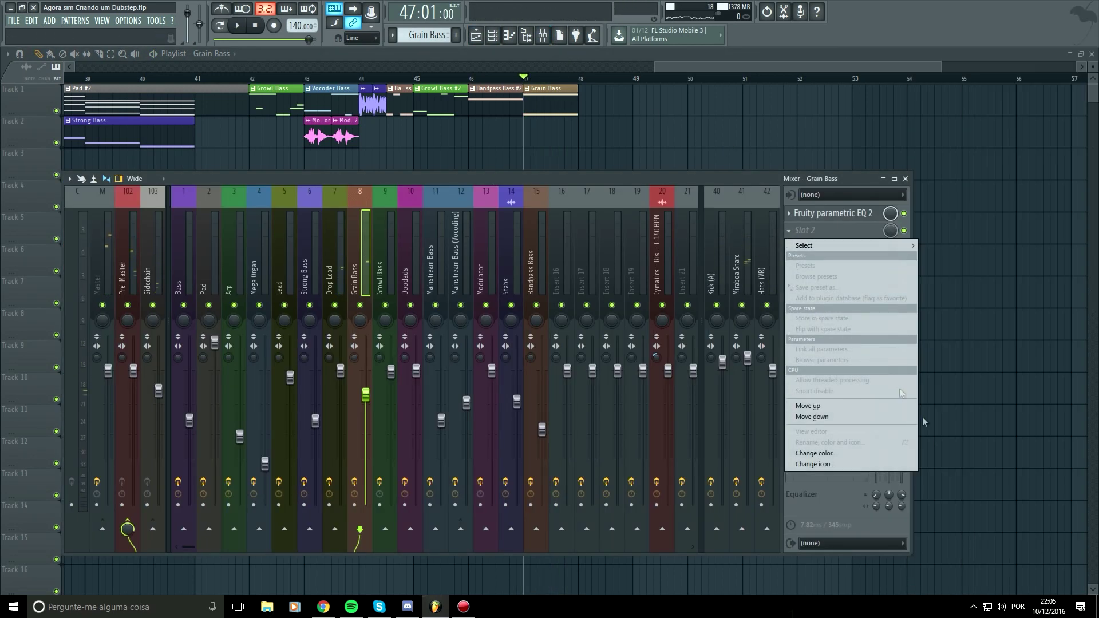
{"action": "mouse_move", "coordinate": [868, 245]}
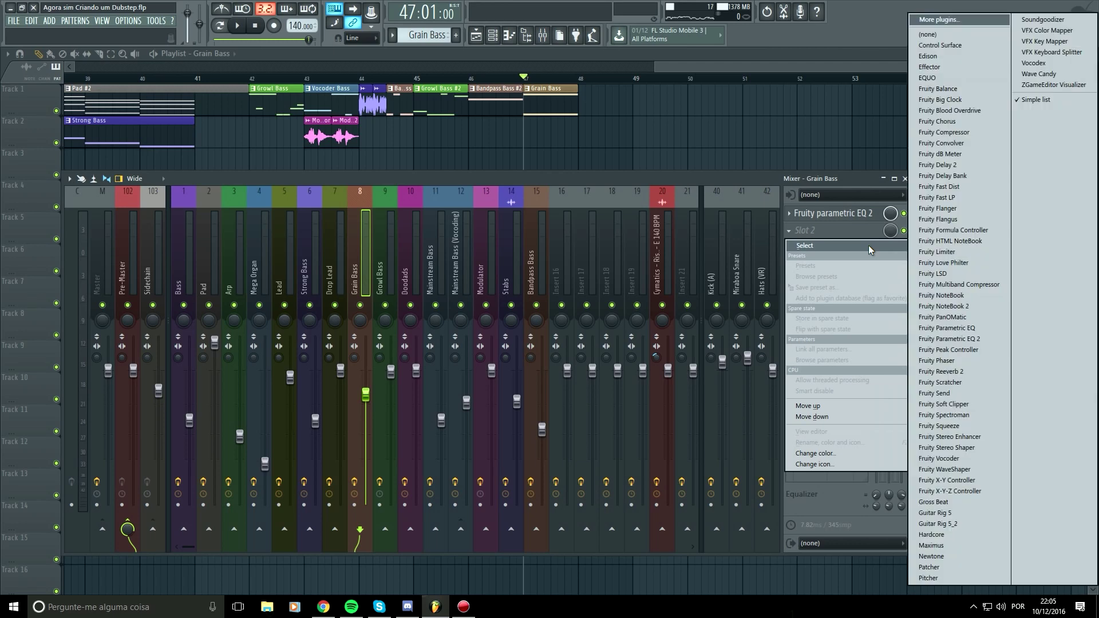
{"action": "left_click", "coordinate": [986, 504]}
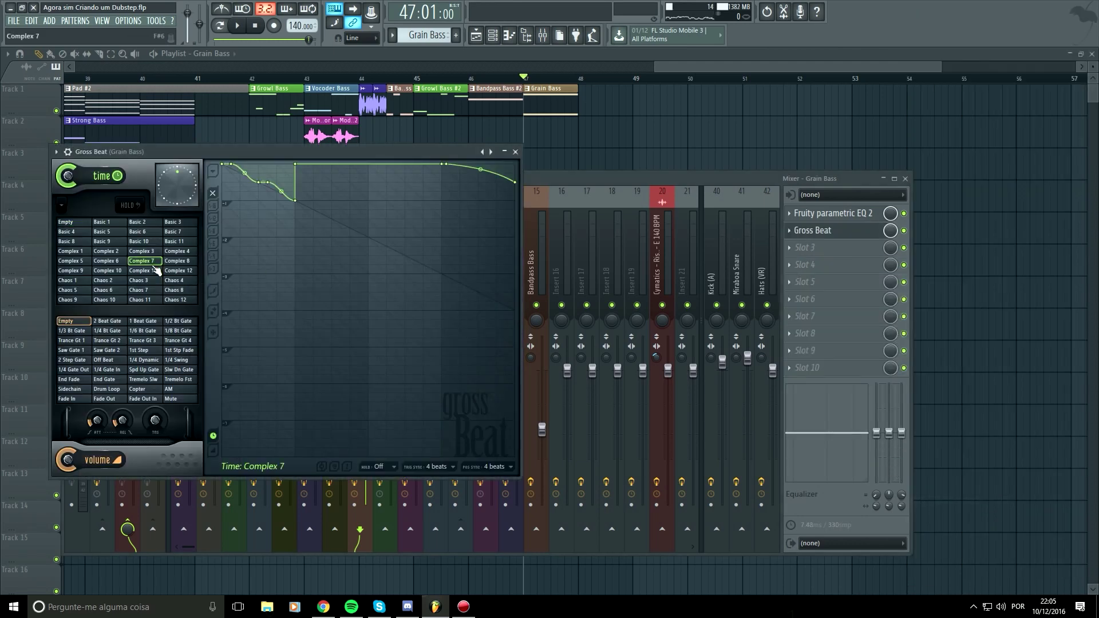
Audition Gross Beat's Complex 8, Chaos 3 and Chaos 1 time patterns on Grain Bass.
{"action": "left_click", "coordinate": [177, 260]}
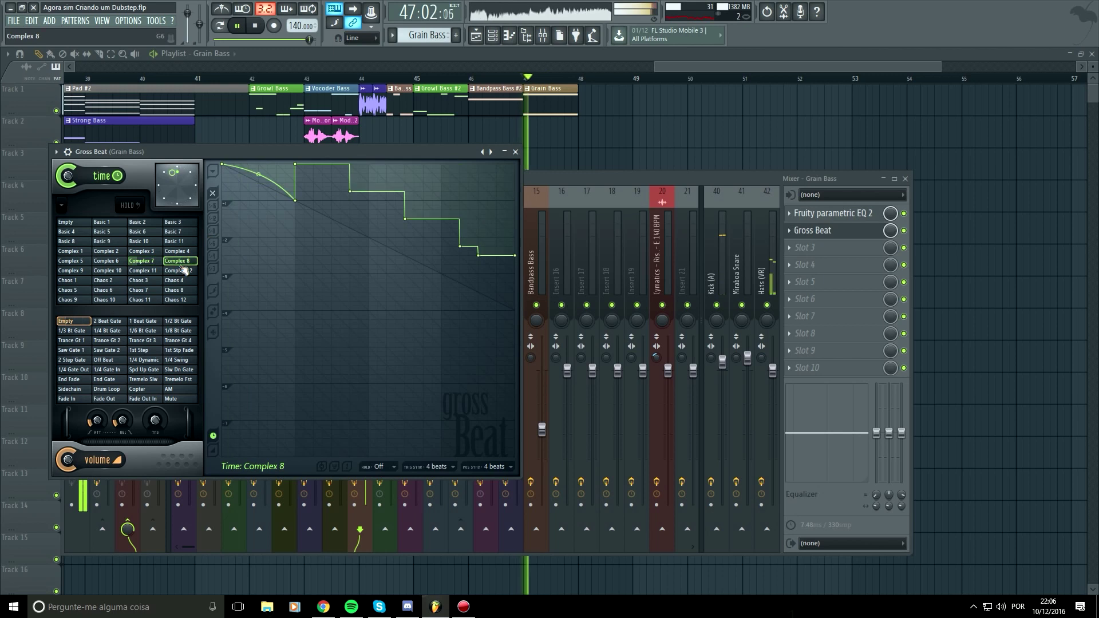
{"action": "key", "text": "space"}
{"action": "left_click", "coordinate": [138, 281]}
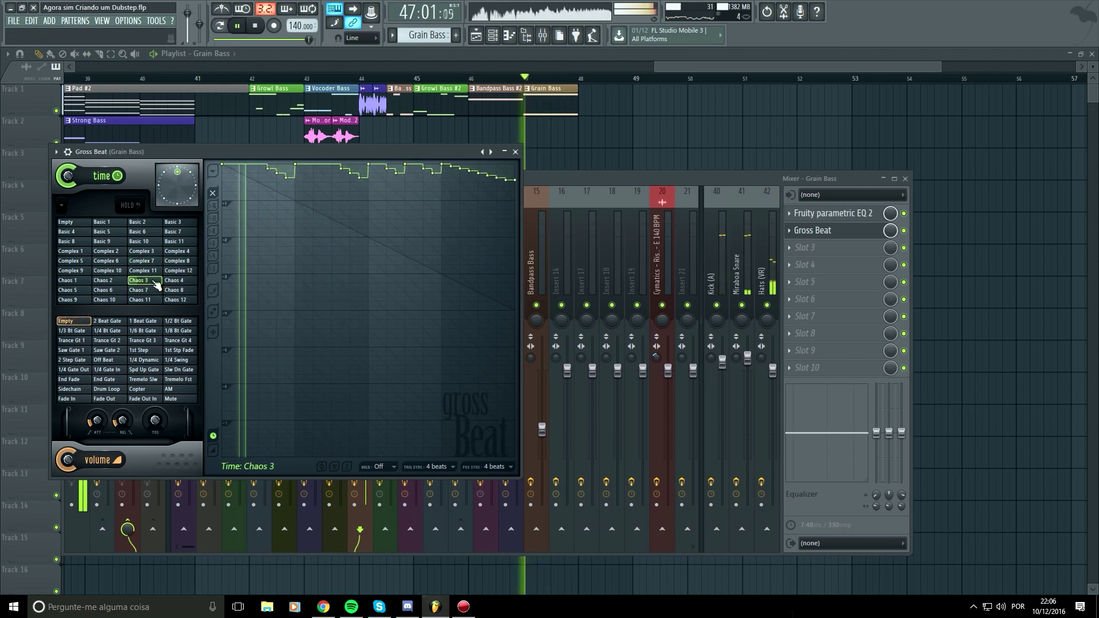
{"action": "left_click", "coordinate": [71, 281]}
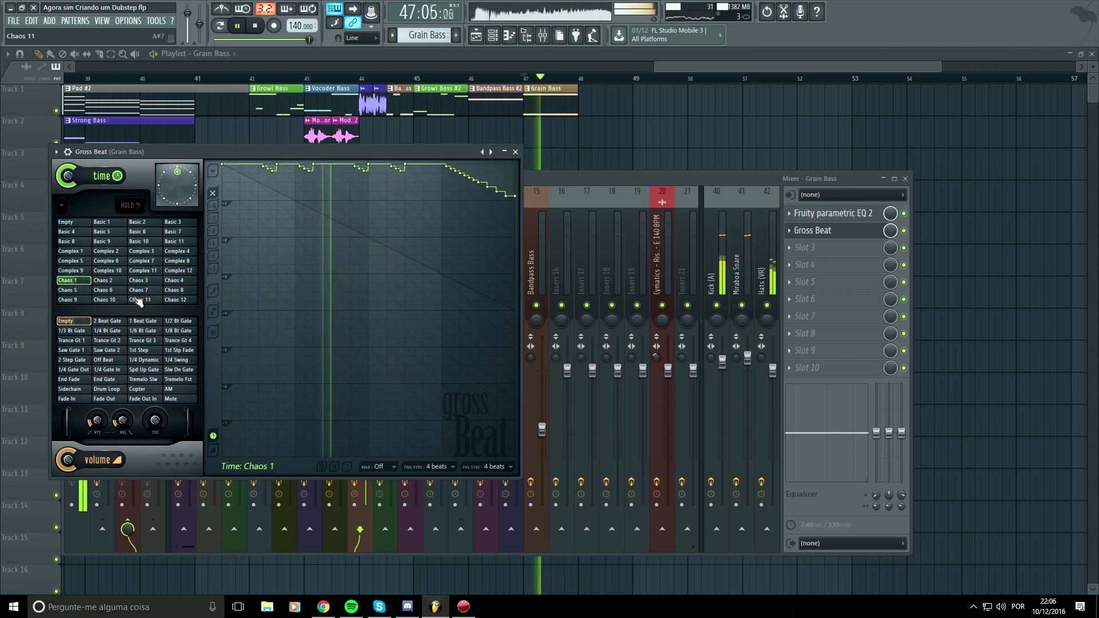
{"action": "key", "text": "space"}
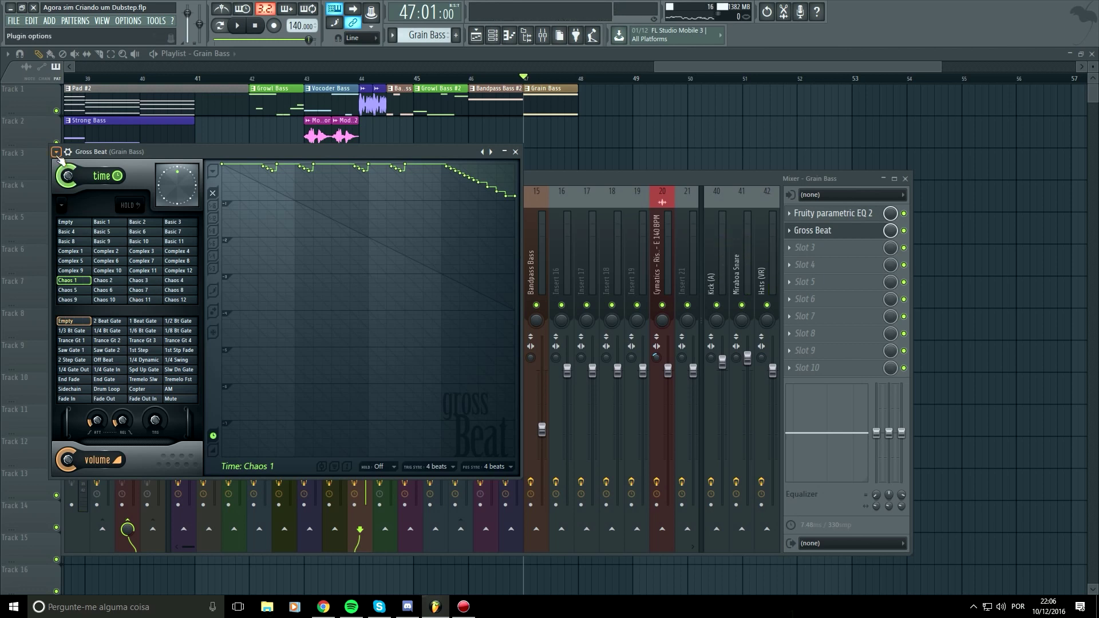
Load the Momentary preset in Gross Beat.
{"action": "left_click", "coordinate": [56, 153]}
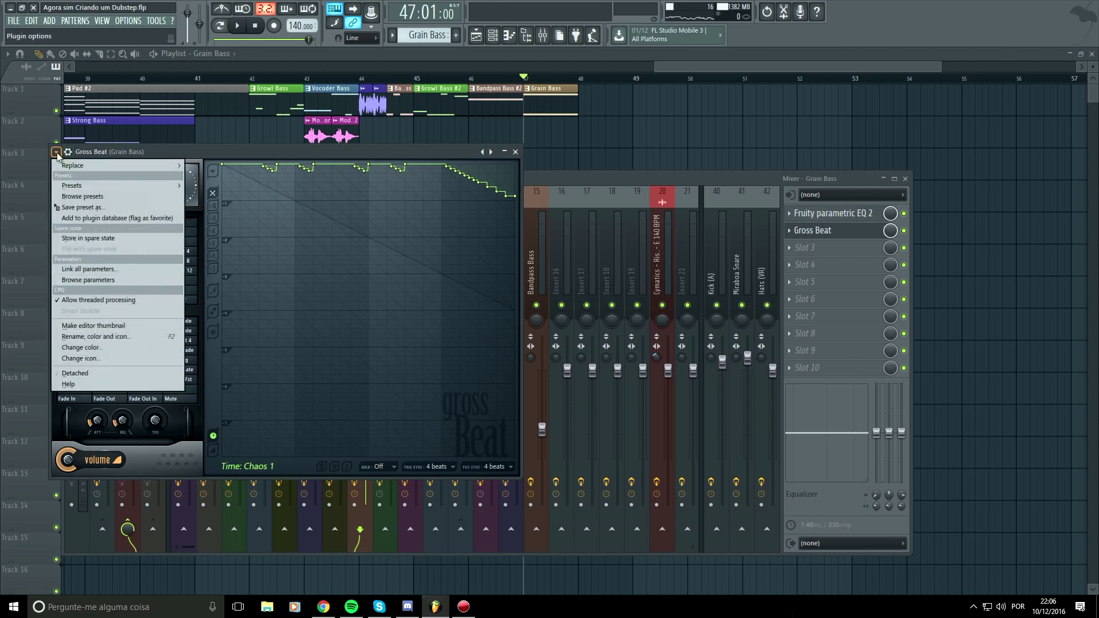
{"action": "mouse_move", "coordinate": [86, 186]}
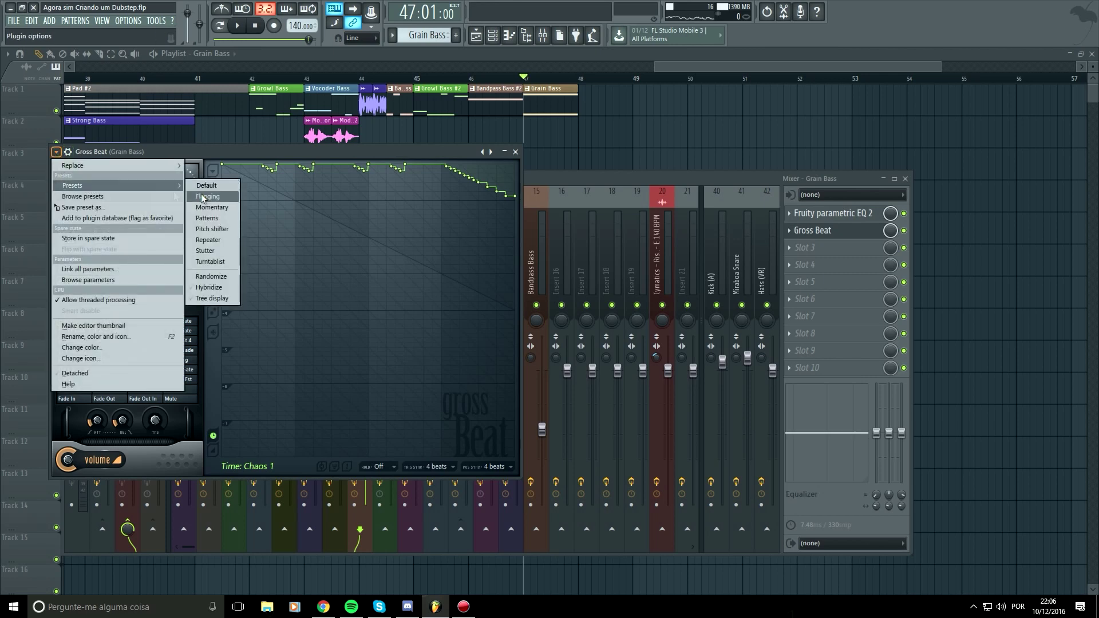
{"action": "left_click", "coordinate": [228, 216]}
Browse the Momentary time envelopes, trying juggle, slow-down and speed-up repeat, Reverse, Vinyl Push, speed and beat-repeat slots.
{"action": "left_click", "coordinate": [124, 251]}
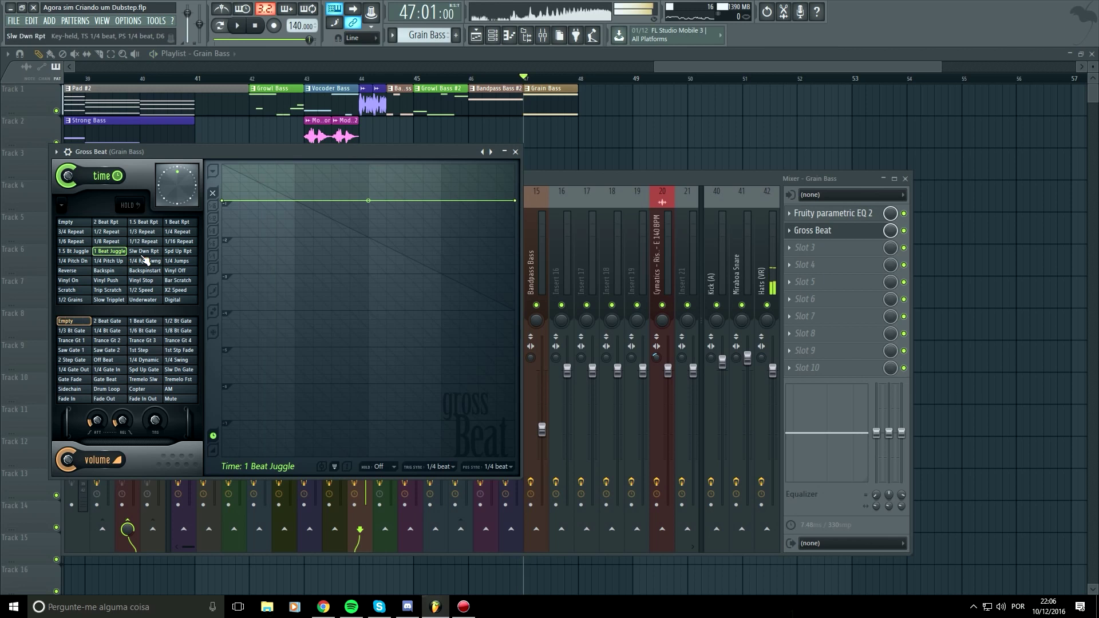
{"action": "left_click", "coordinate": [150, 251]}
{"action": "left_click", "coordinate": [179, 252]}
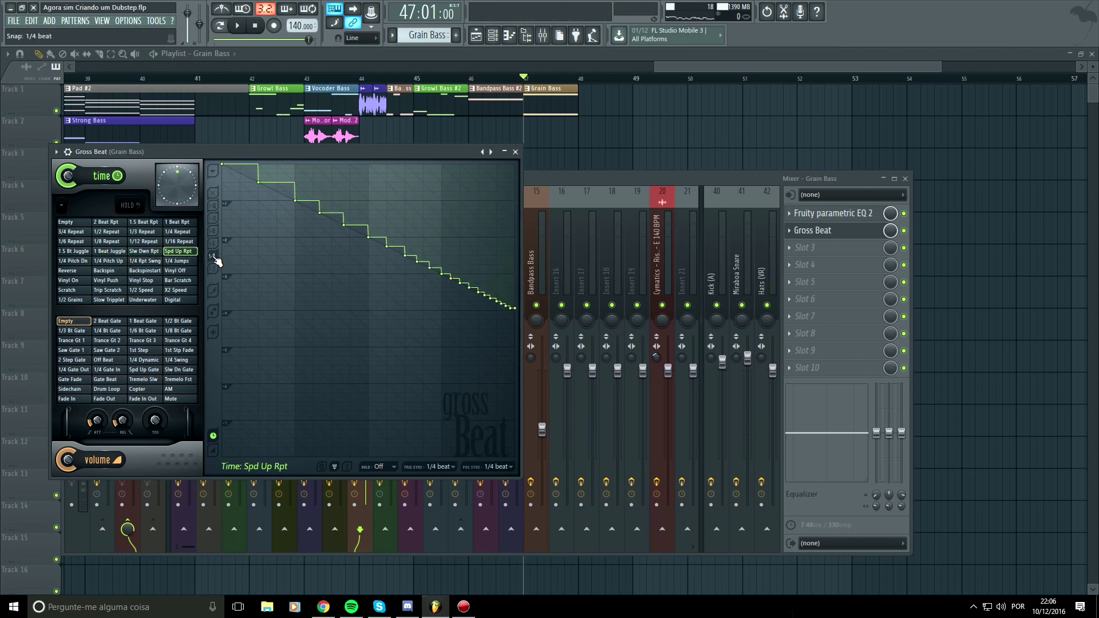
{"action": "left_click", "coordinate": [85, 272]}
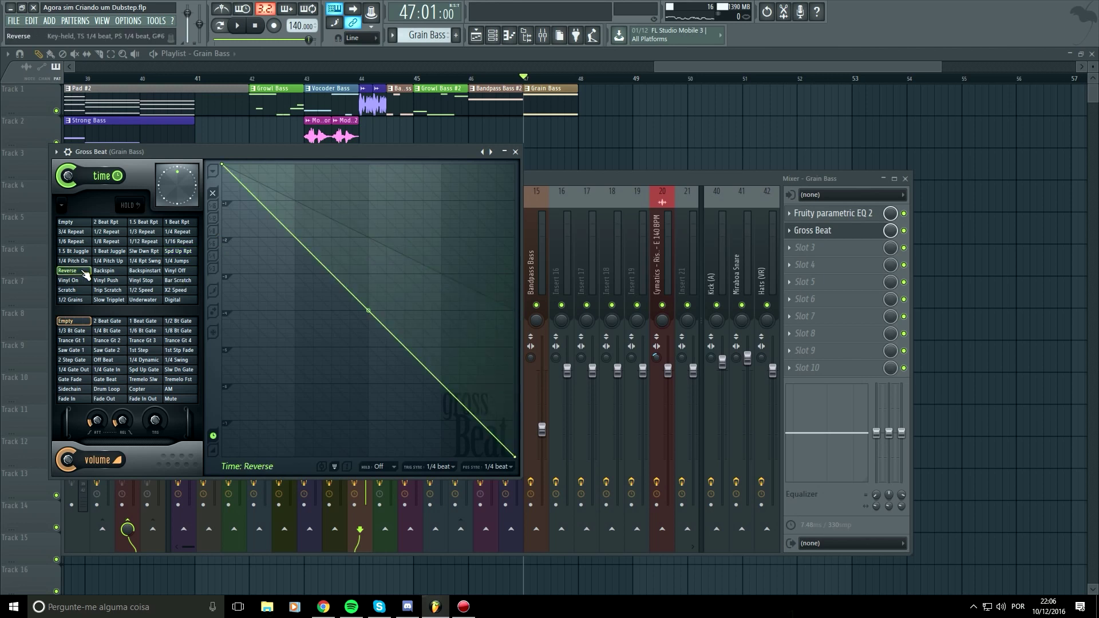
{"action": "left_click", "coordinate": [109, 280]}
{"action": "left_click", "coordinate": [143, 290]}
{"action": "left_click", "coordinate": [175, 290]}
{"action": "left_click", "coordinate": [107, 231]}
{"action": "left_click", "coordinate": [72, 231]}
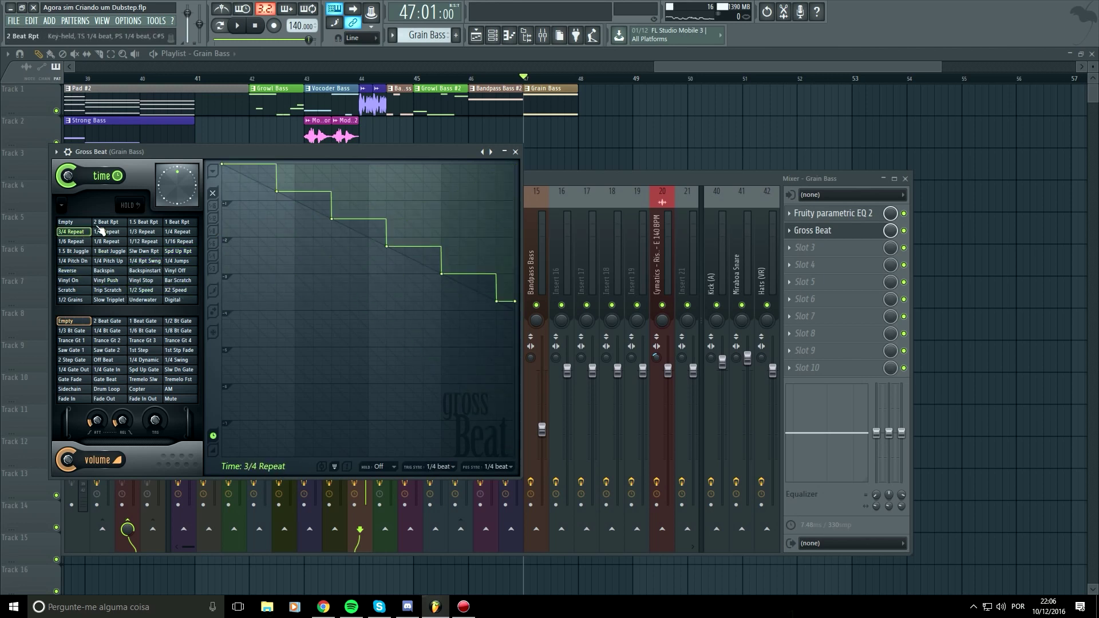
{"action": "left_click", "coordinate": [83, 223]}
{"action": "left_click", "coordinate": [143, 223]}
Compare the Vinyl Push and Trip Scratch time envelopes, and audition Trip Scratch from bar 47.
{"action": "left_click", "coordinate": [107, 280]}
{"action": "left_click", "coordinate": [110, 290]}
{"action": "left_click", "coordinate": [109, 280]}
{"action": "left_click", "coordinate": [121, 290]}
{"action": "key", "text": "space"}
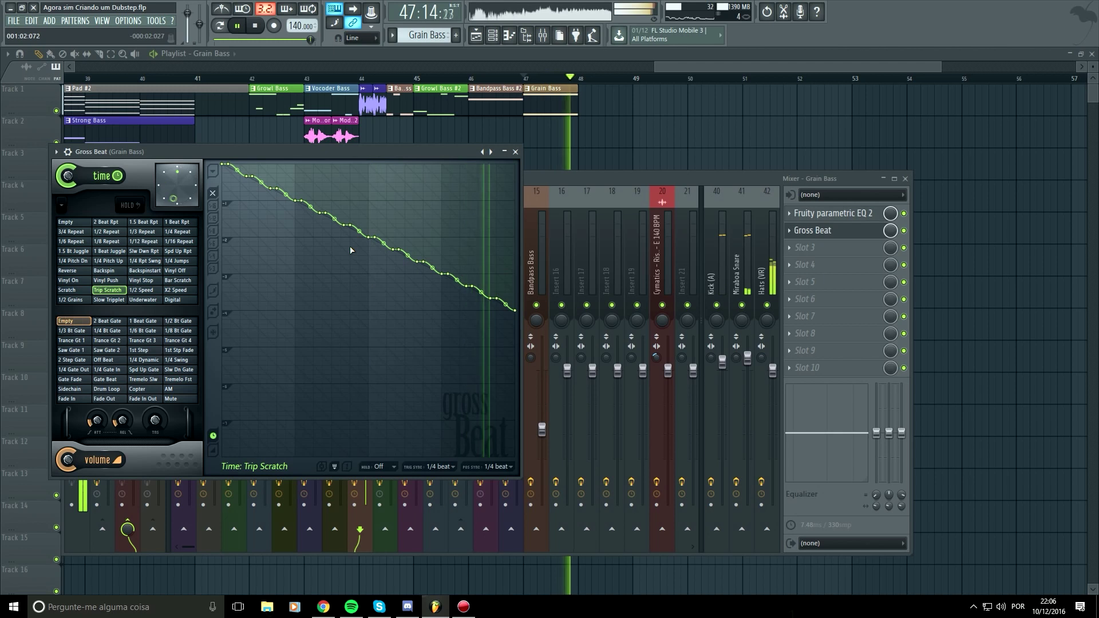
{"action": "key", "text": "space"}
{"action": "key", "text": "space"}
{"action": "key", "text": "space"}
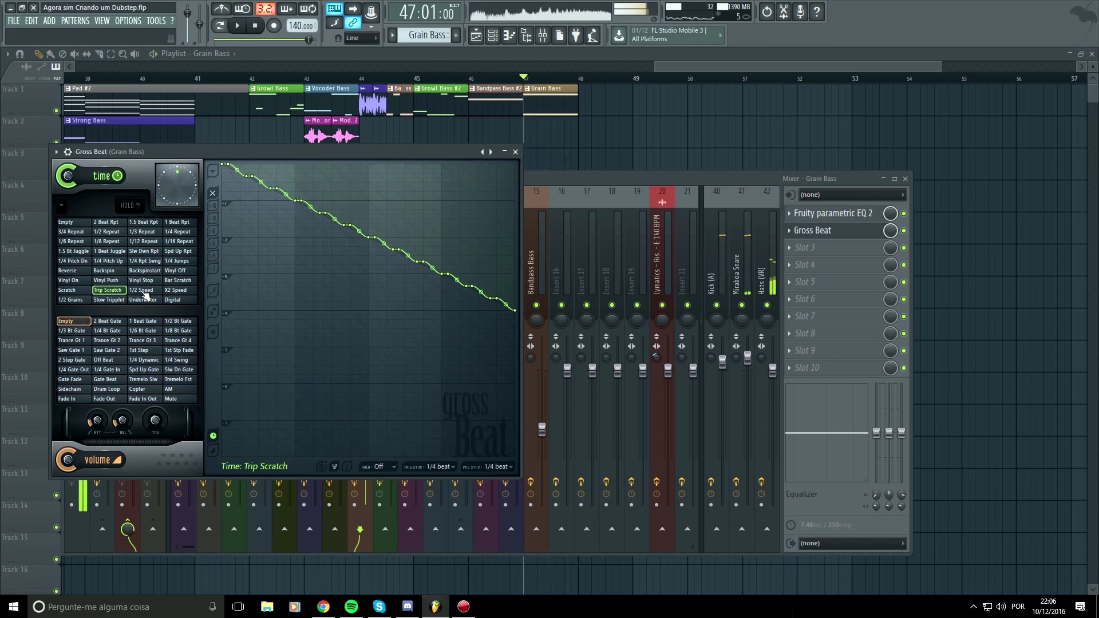
Audition the 1/2 Speed and X2 Speed time envelopes on Grain Bass.
{"action": "left_click", "coordinate": [142, 291]}
{"action": "key", "text": "space"}
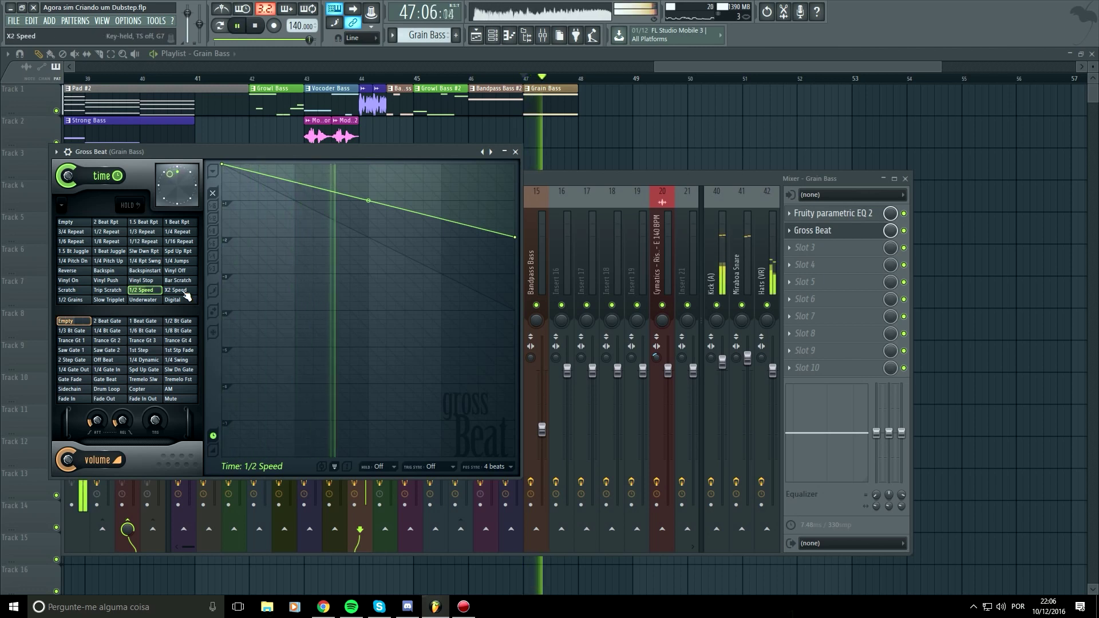
{"action": "left_click", "coordinate": [178, 291]}
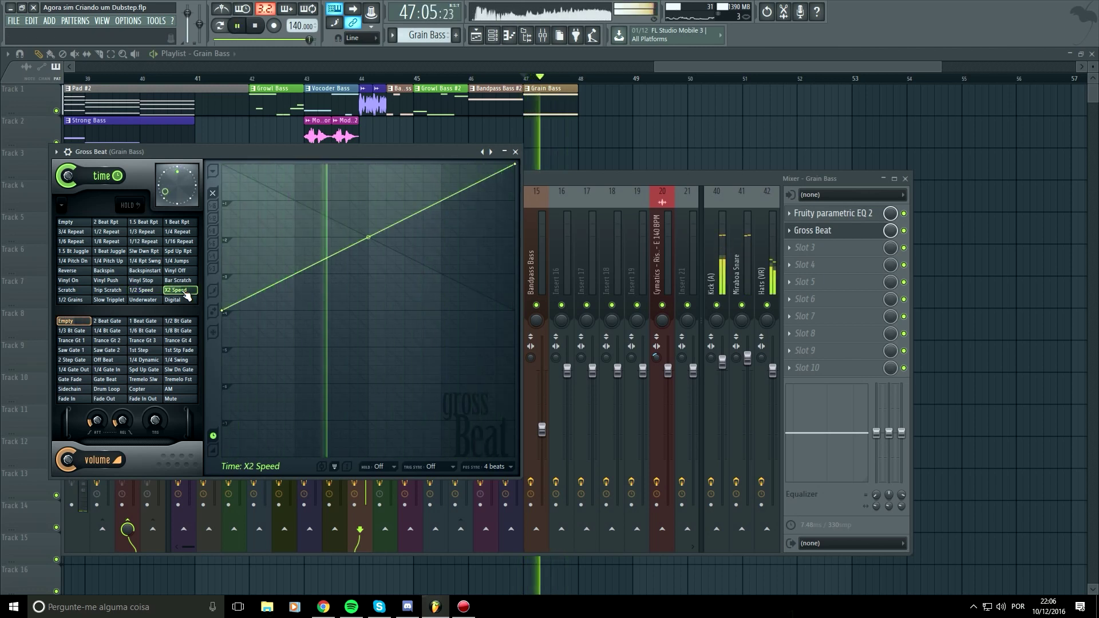
{"action": "key", "text": "space"}
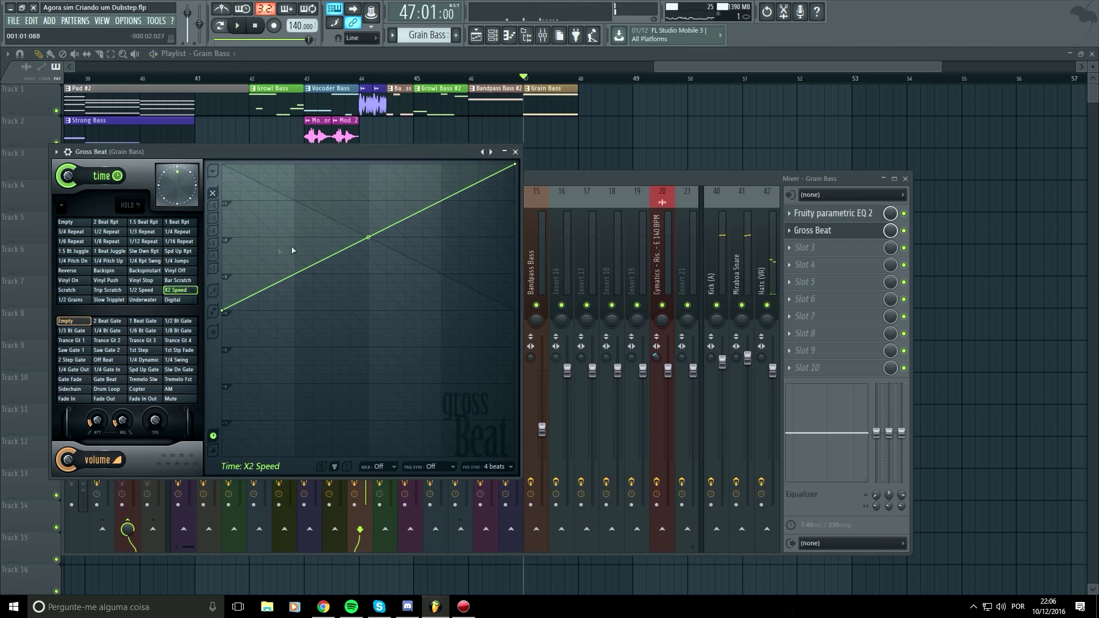
Reshape the X2 Speed envelope into a V with a Single curve midpoint and its start point raised to the top, and audition it.
{"action": "right_click", "coordinate": [223, 310]}
{"action": "left_click", "coordinate": [246, 305]}
{"action": "right_click", "coordinate": [368, 238]}
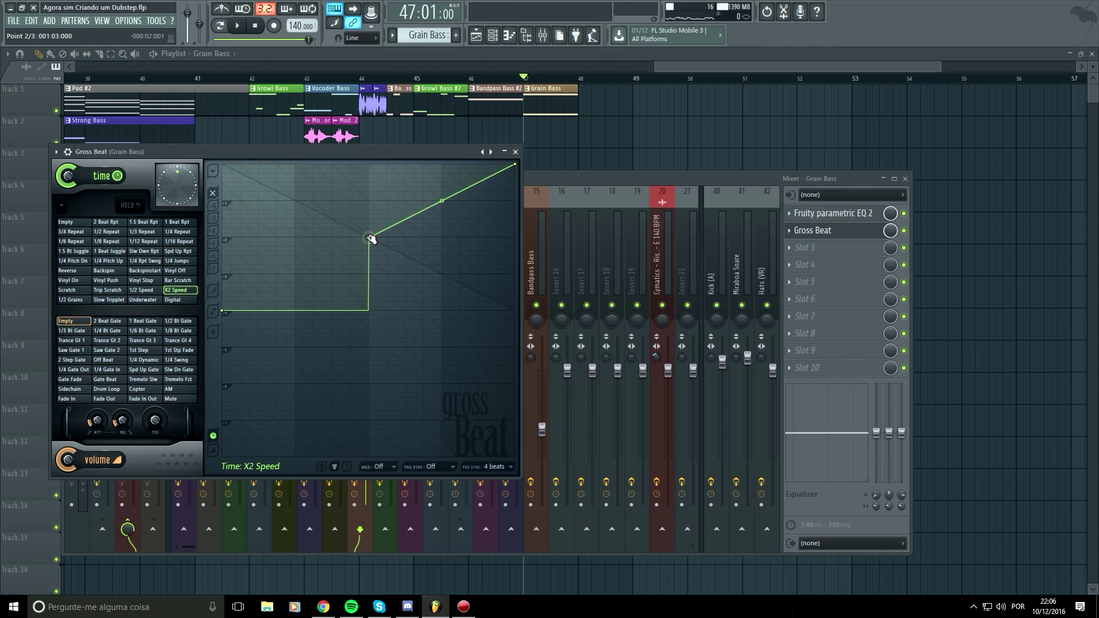
{"action": "right_click", "coordinate": [372, 237]}
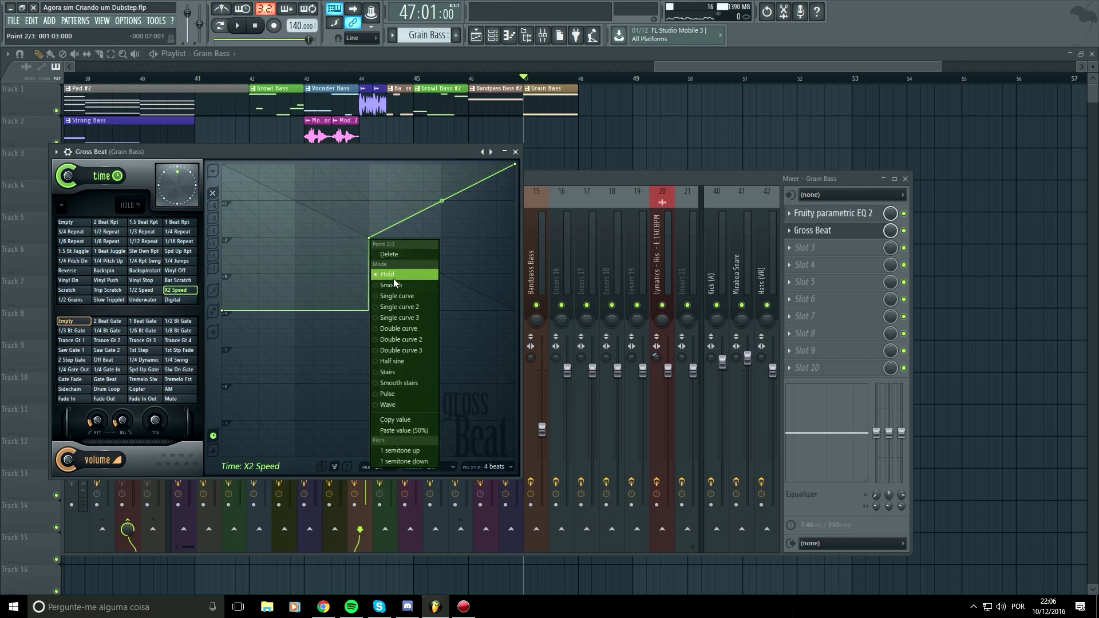
{"action": "left_click", "coordinate": [406, 295]}
{"action": "left_click_drag", "start_coordinate": [228, 311], "coordinate": [226, 164]}
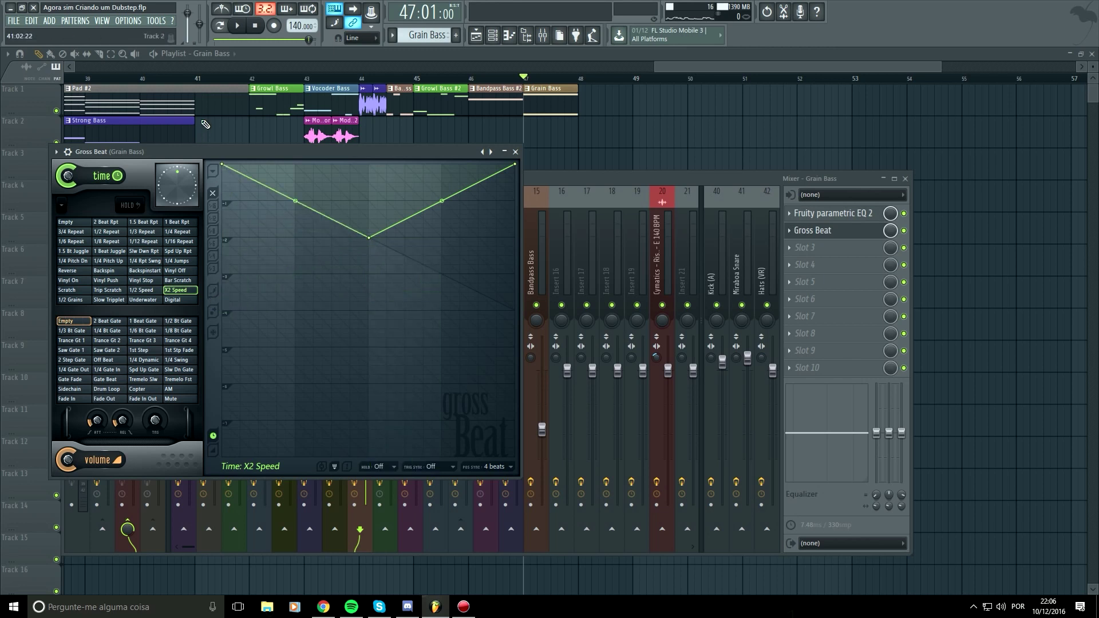
{"action": "key", "text": "space"}
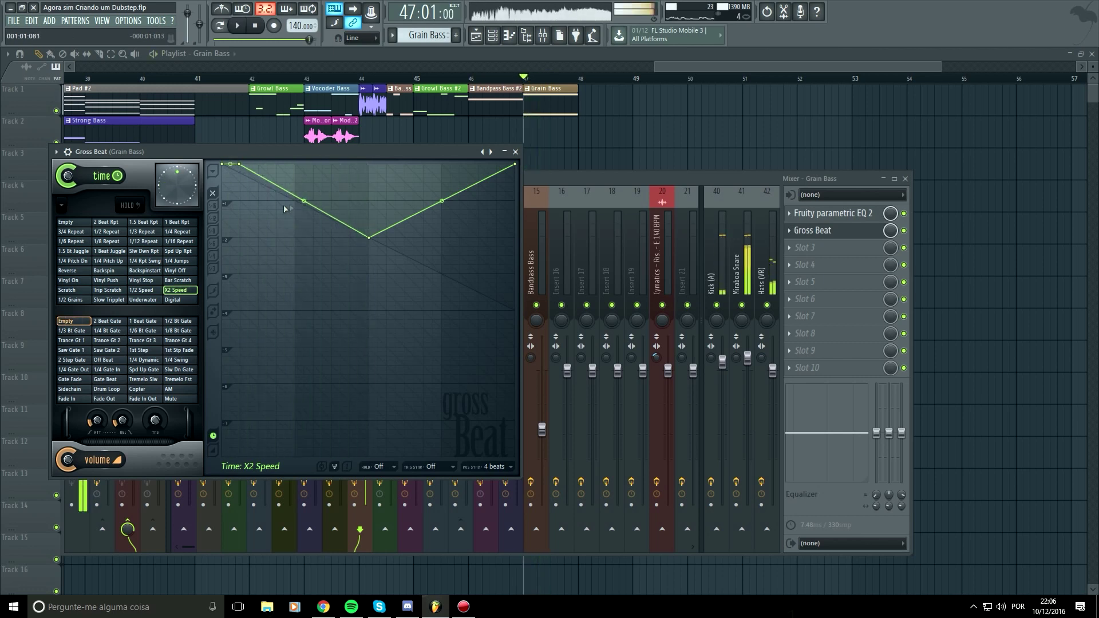
Keep the X2 Speed envelope flat at the top until a vertical drop at its midpoint, bend the final rise downward, and audition it.
{"action": "left_click_drag", "start_coordinate": [321, 187], "coordinate": [332, 165]}
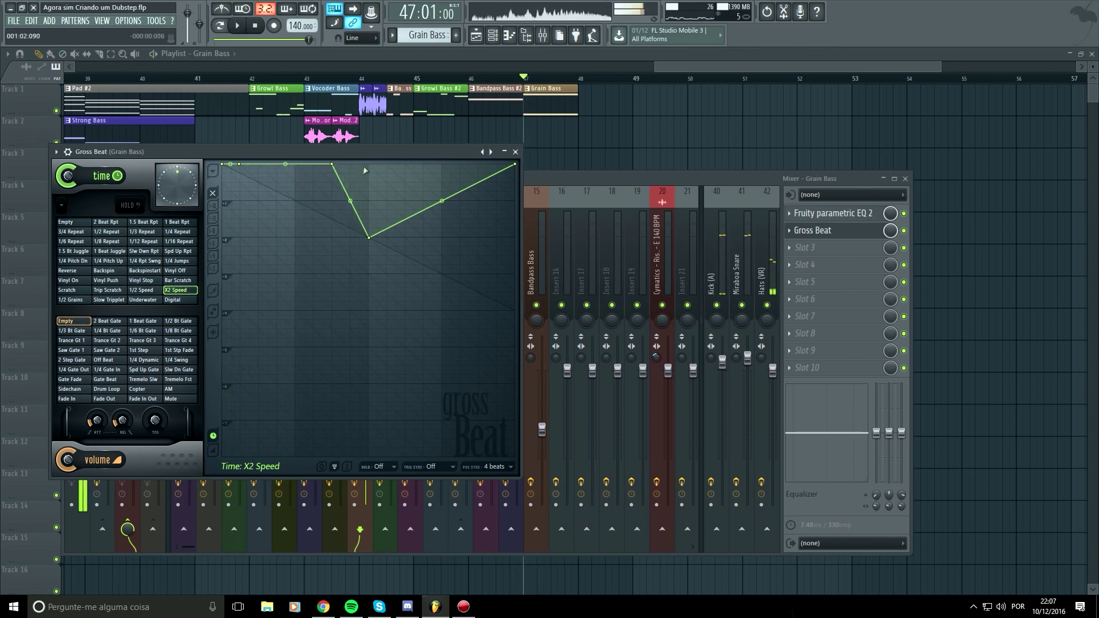
{"action": "key", "text": "space"}
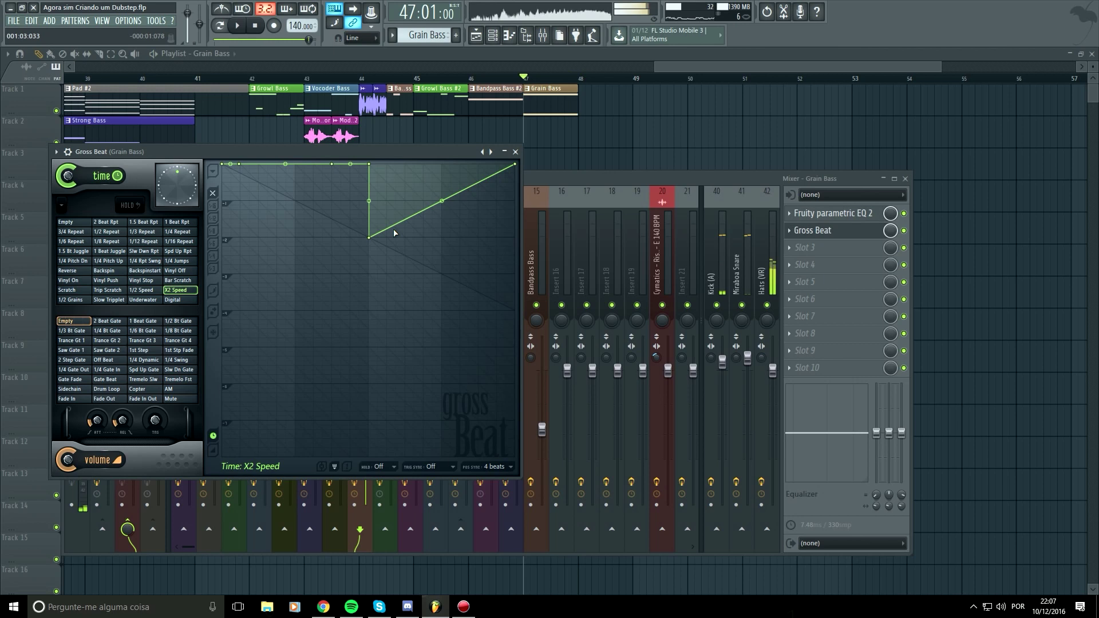
{"action": "key", "text": "space"}
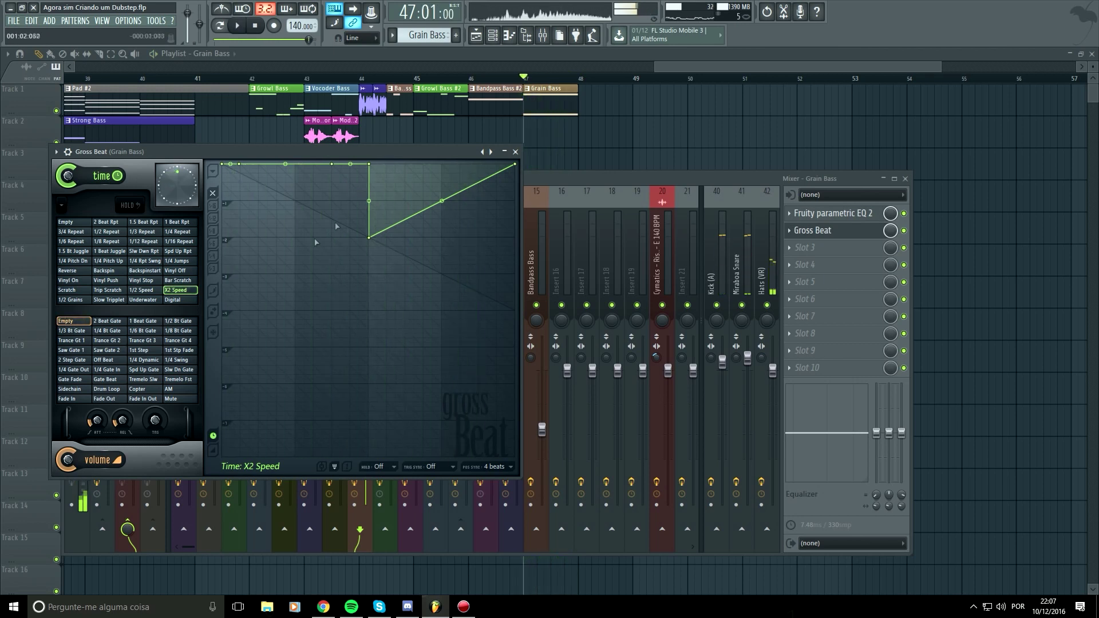
{"action": "left_click_drag", "start_coordinate": [443, 199], "coordinate": [444, 229]}
{"action": "key", "text": "space"}
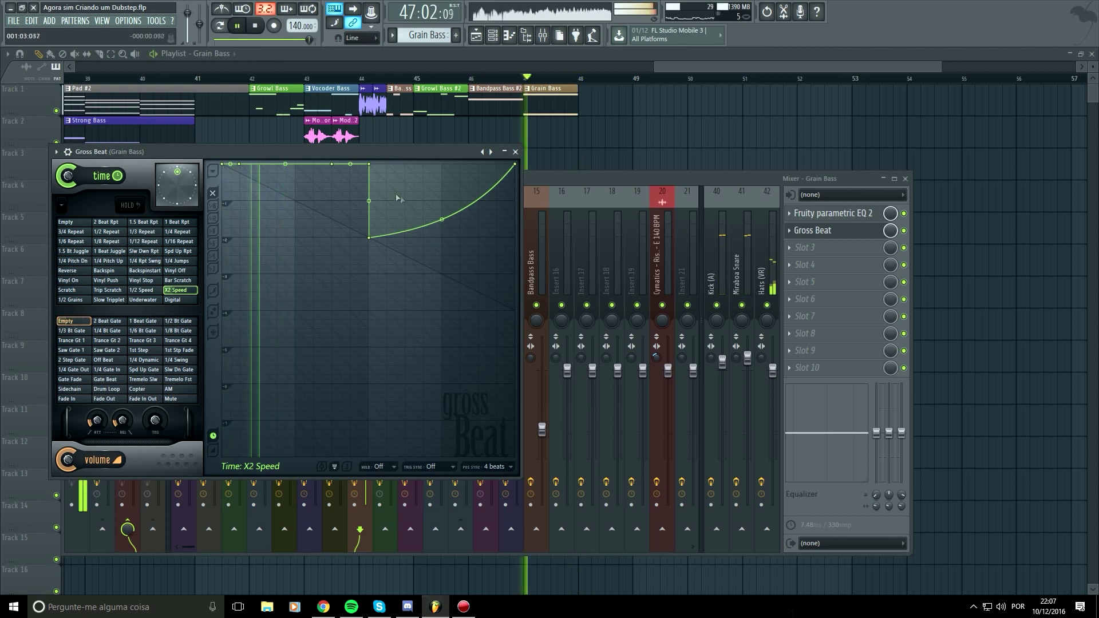
Audition the Bar Scratch, Vinyl Off and X2 Speed time envelopes from bar 47.
{"action": "left_click", "coordinate": [183, 282]}
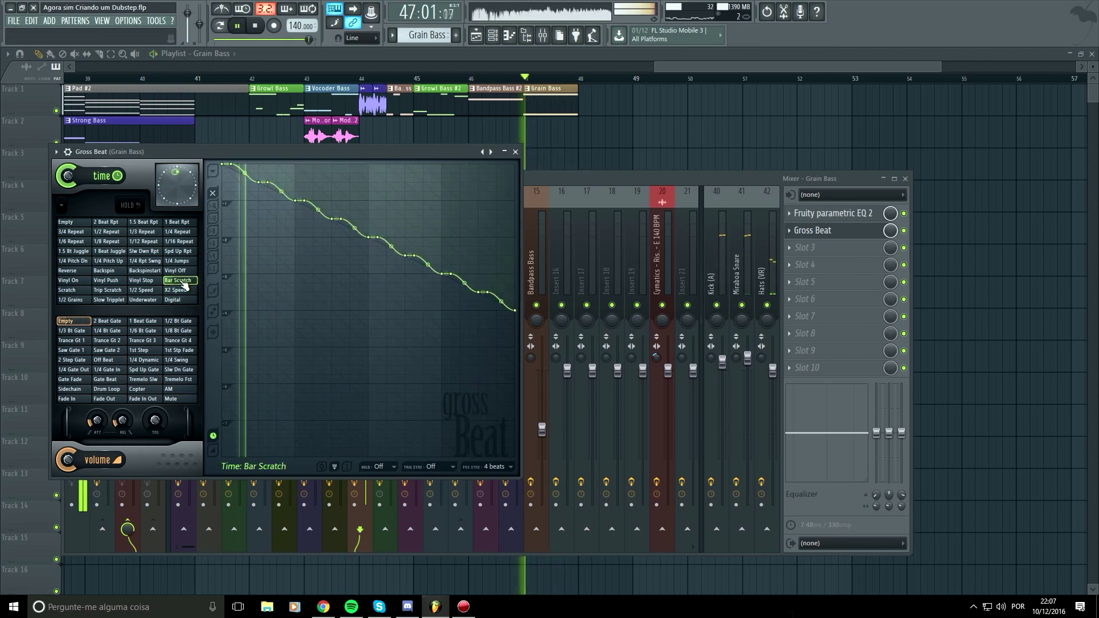
{"action": "left_click", "coordinate": [179, 273]}
{"action": "key", "text": "space"}
{"action": "left_click", "coordinate": [175, 290]}
{"action": "left_click", "coordinate": [179, 281]}
{"action": "key", "text": "space"}
Try the Vinyl Stop time envelope, switch to Vinyl Push, and audition Grain Bass with it.
{"action": "left_click", "coordinate": [145, 281]}
{"action": "key", "text": "space"}
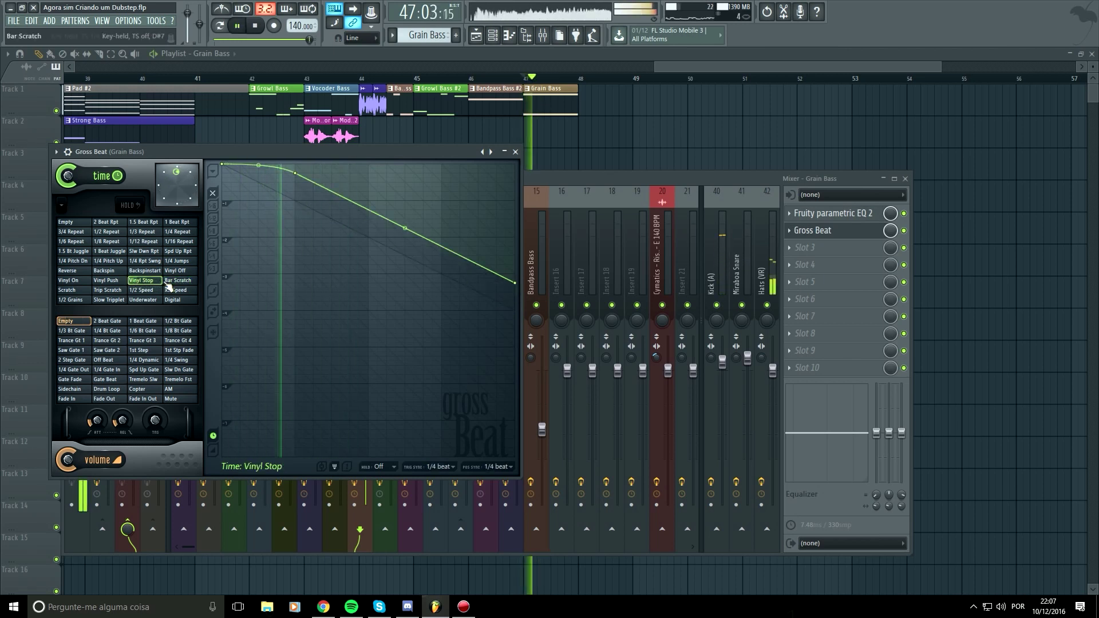
{"action": "left_click", "coordinate": [106, 281]}
{"action": "key", "text": "space"}
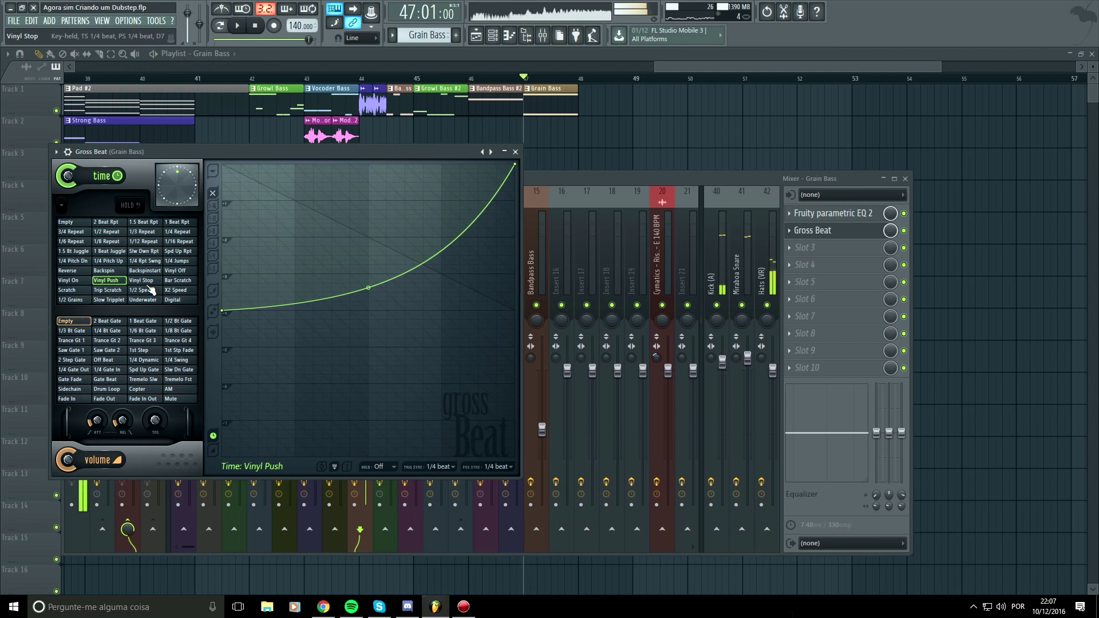
Audition the Bar Scratch, Vinyl Off, Backspinstart, Backspin and Reverse time envelopes on Grain Bass from bar 47.
{"action": "left_click", "coordinate": [158, 283]}
{"action": "left_click", "coordinate": [177, 280]}
{"action": "key", "text": "space"}
{"action": "left_click", "coordinate": [176, 271]}
{"action": "left_click", "coordinate": [107, 272]}
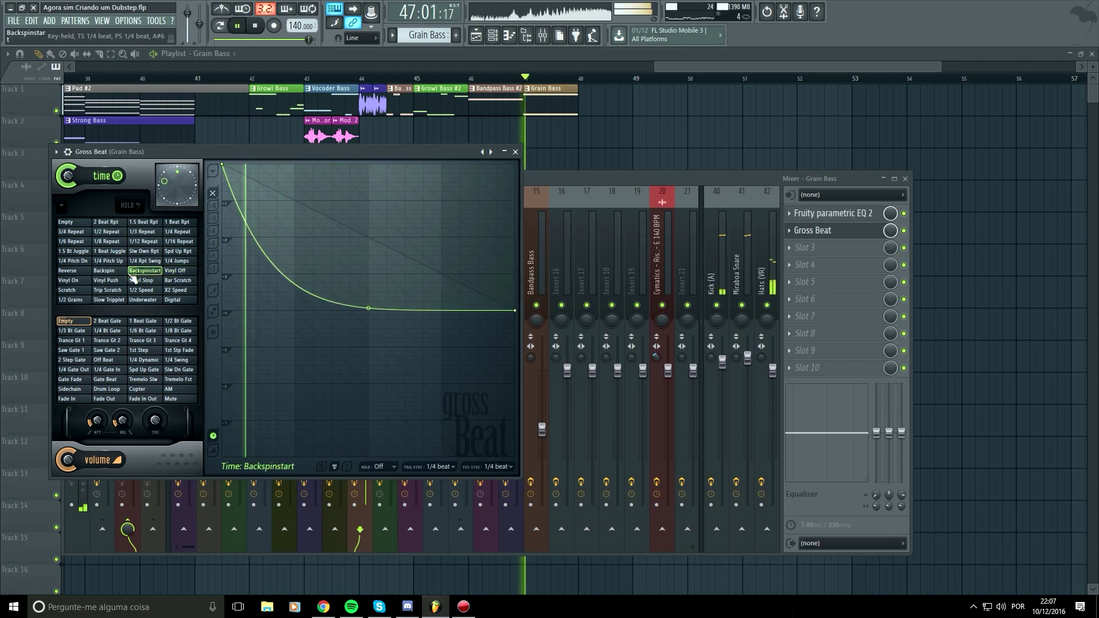
{"action": "key", "text": "space"}
{"action": "key", "text": "space"}
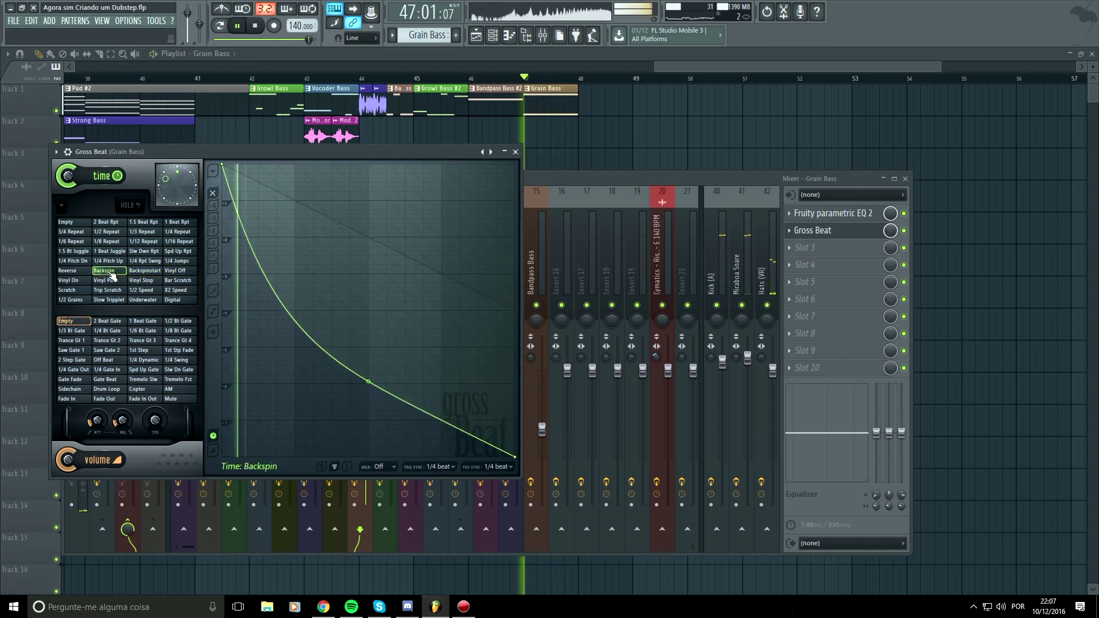
{"action": "key", "text": "space"}
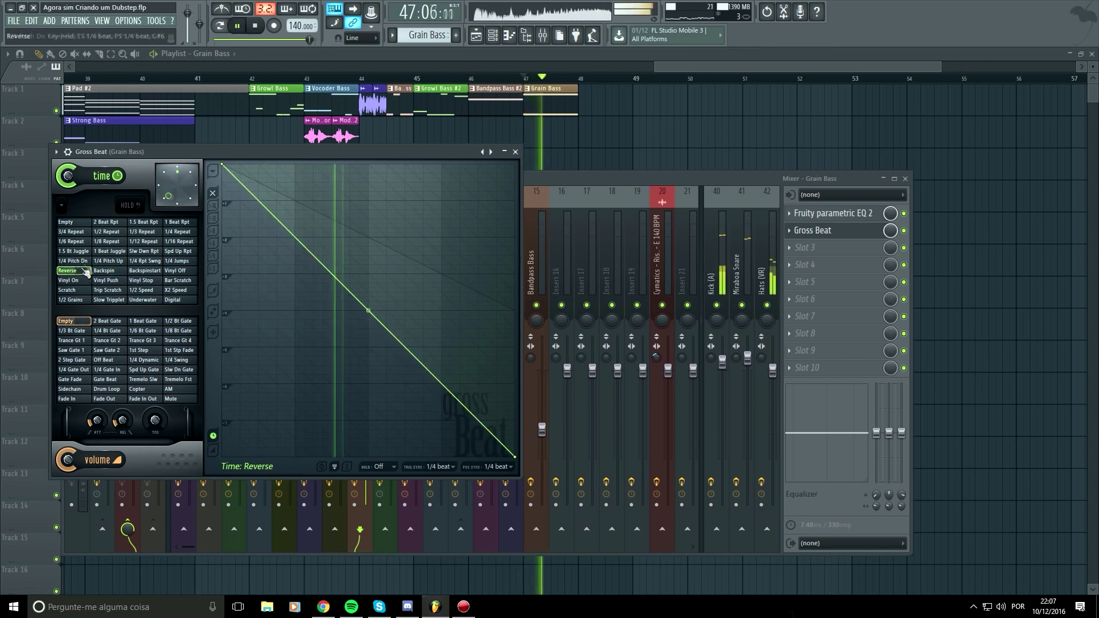
{"action": "key", "text": "space"}
Audition the Scratch, 1/2 Grains, Slow Tripplet, Underwater and Digital time envelopes on Grain Bass.
{"action": "left_click", "coordinate": [73, 290]}
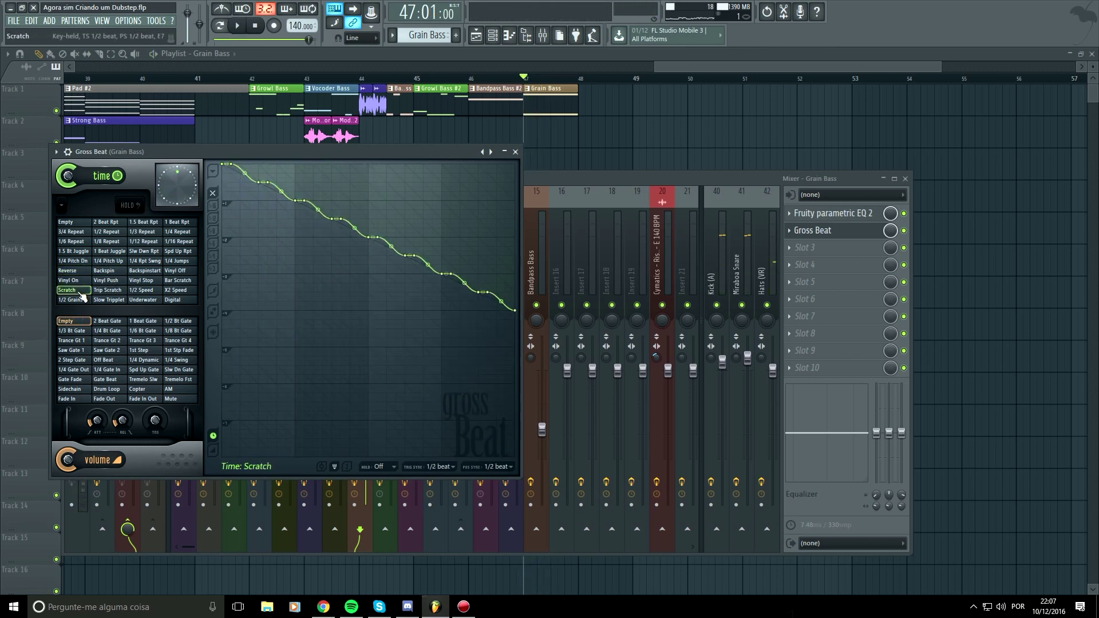
{"action": "key", "text": "space"}
{"action": "left_click", "coordinate": [72, 300]}
{"action": "key", "text": "space"}
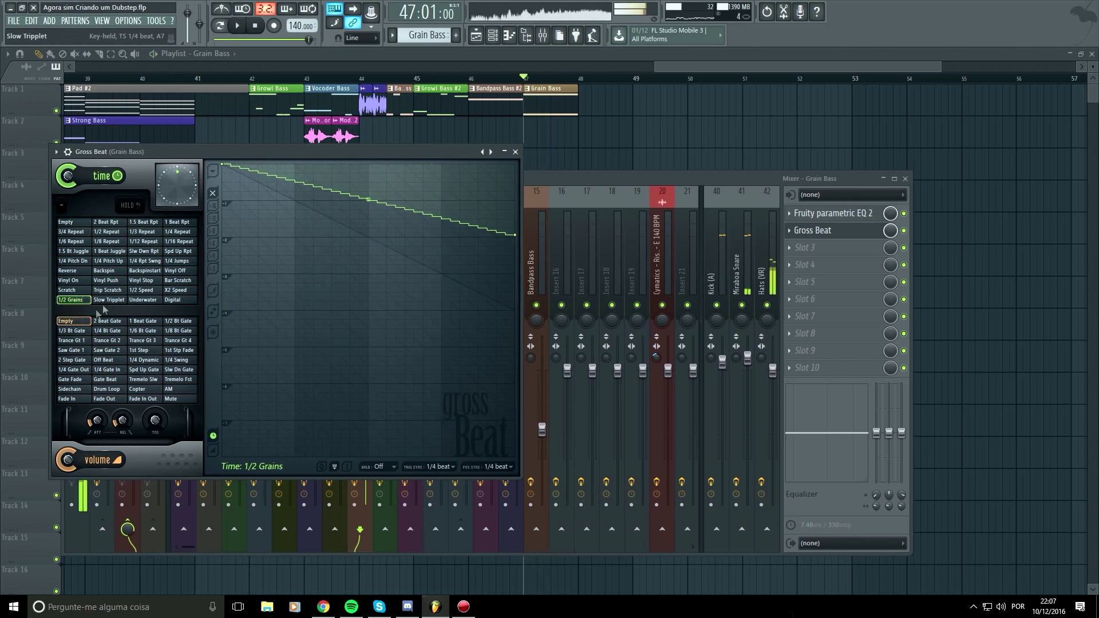
{"action": "left_click", "coordinate": [109, 299]}
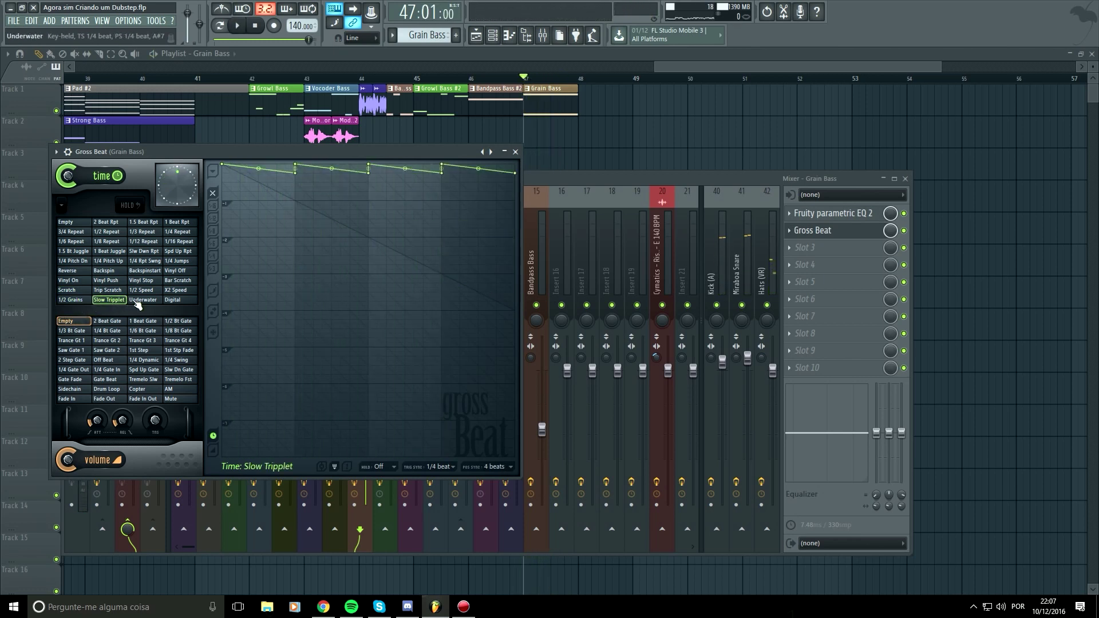
{"action": "key", "text": "space"}
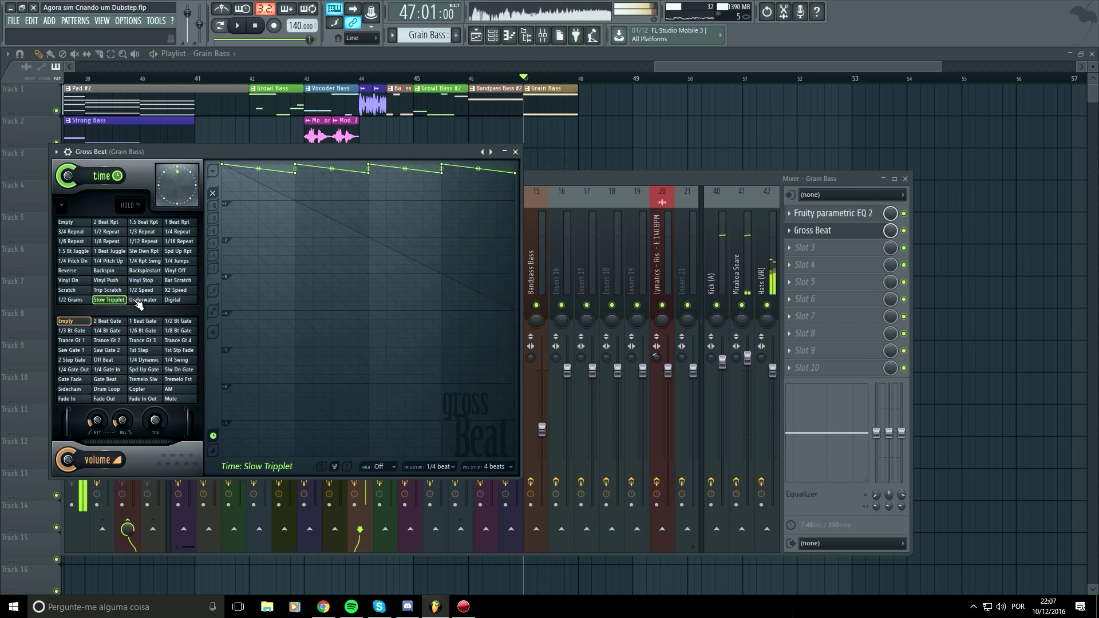
{"action": "left_click", "coordinate": [143, 300]}
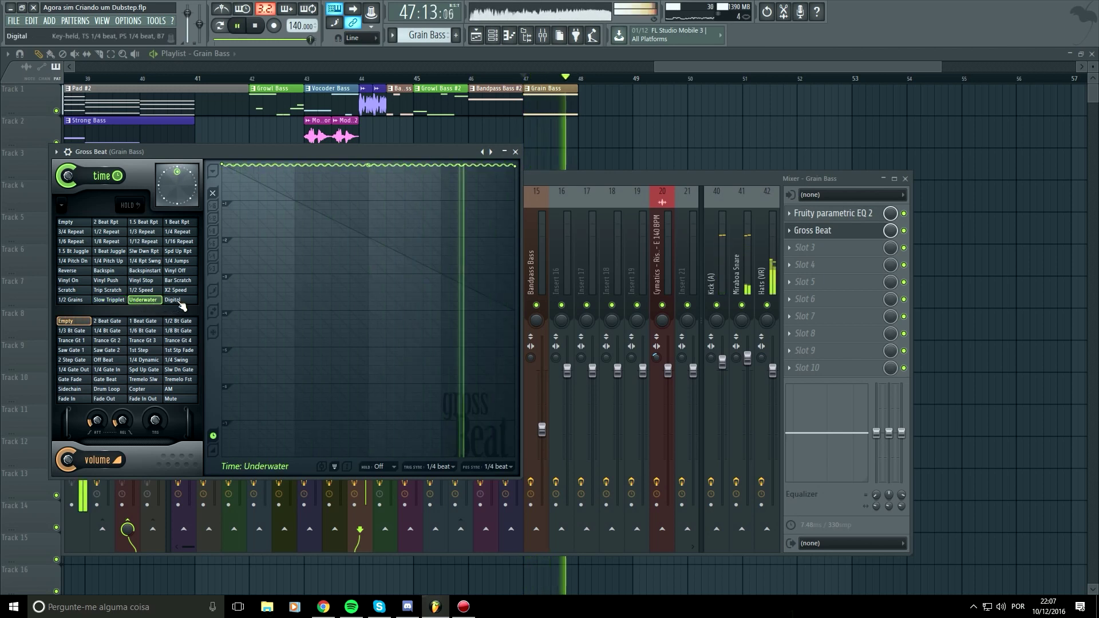
{"action": "left_click", "coordinate": [173, 300]}
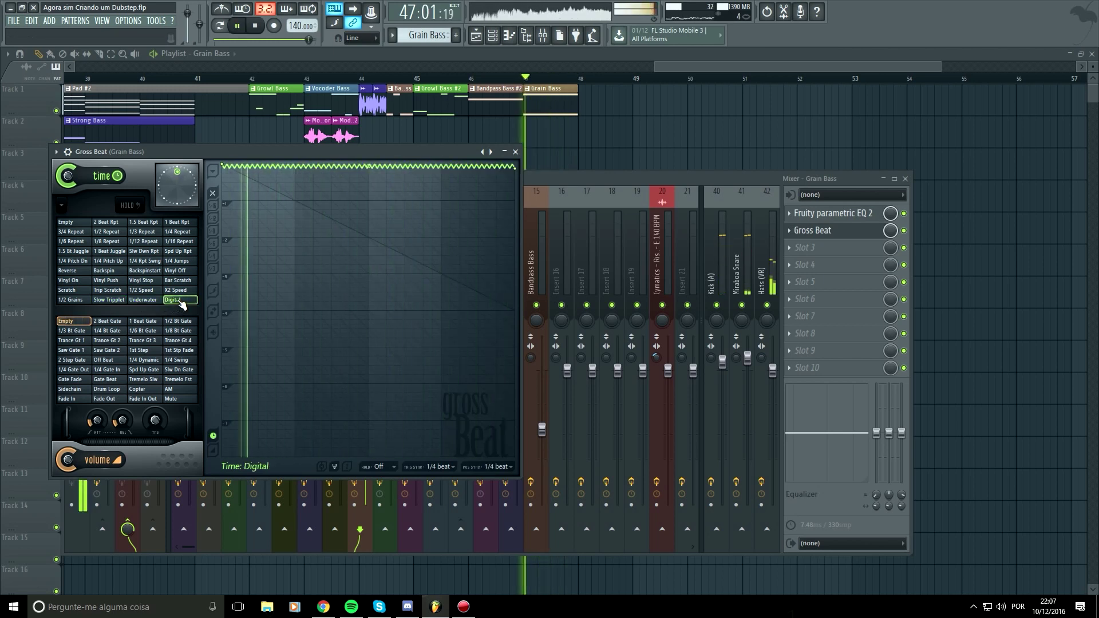
{"action": "key", "text": "space"}
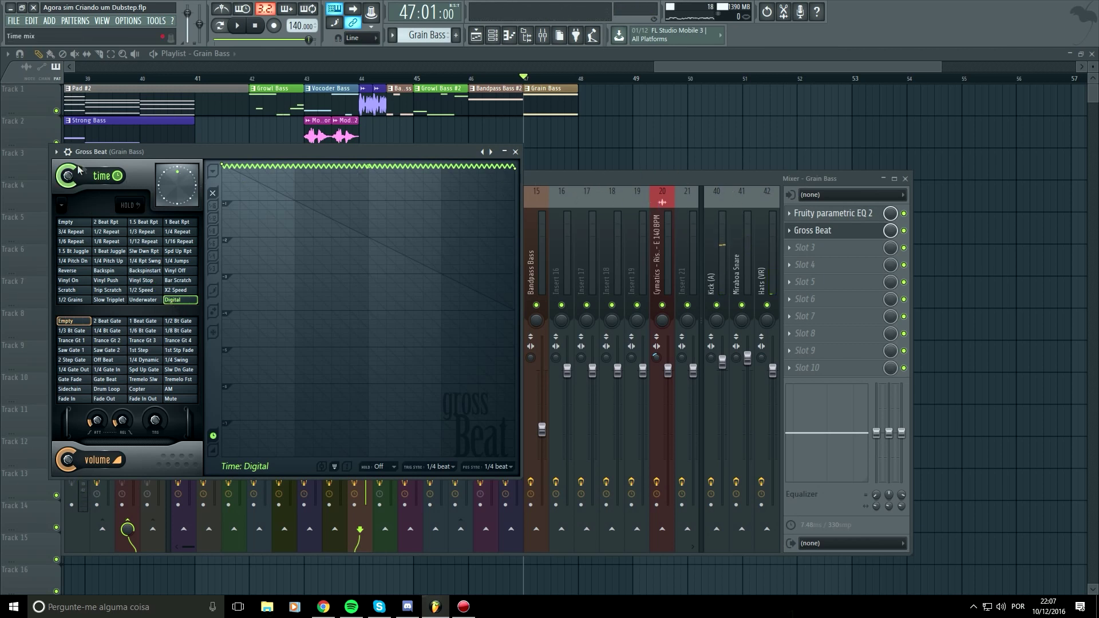
Load Gross Beat's Pitch shifter preset and audition its transpositions, including -12, -6, 0 and +1.
{"action": "left_click", "coordinate": [57, 152]}
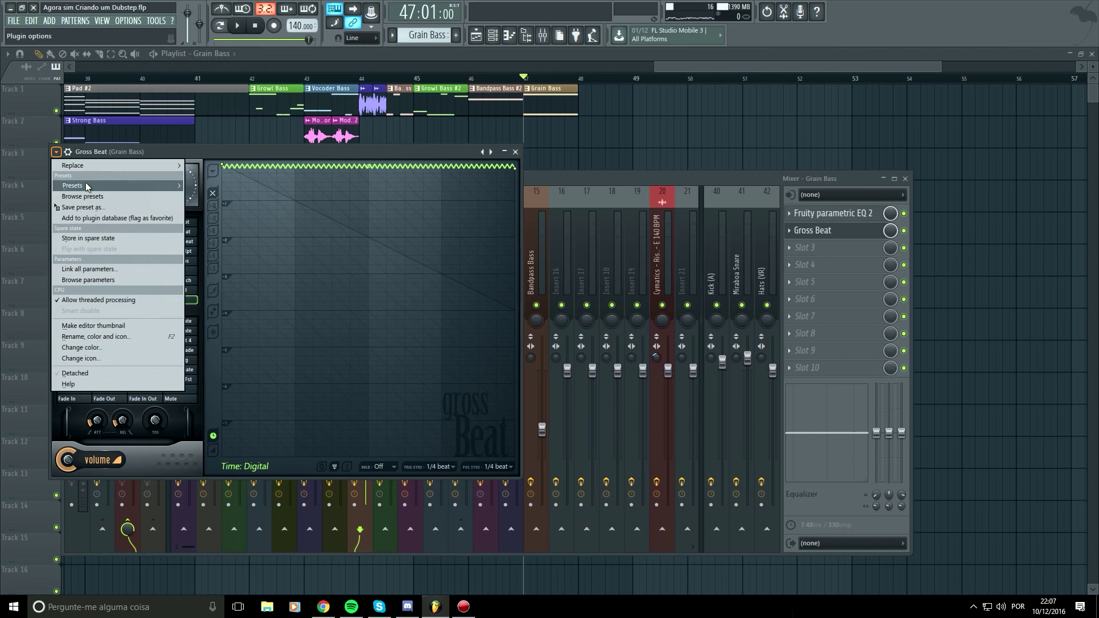
{"action": "mouse_move", "coordinate": [85, 185]}
{"action": "left_click", "coordinate": [230, 230]}
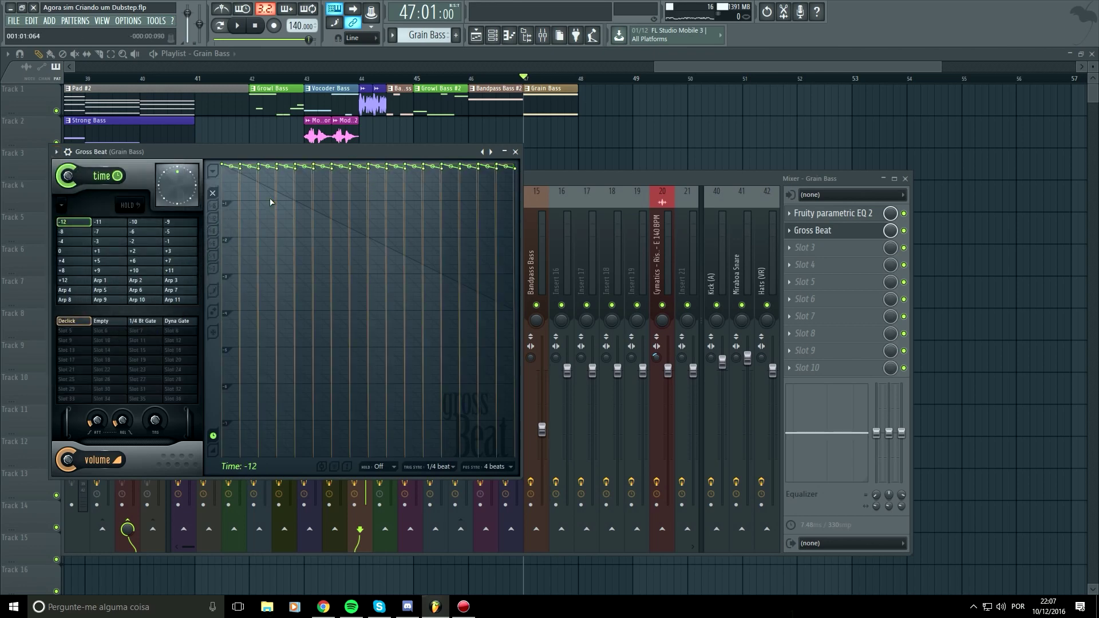
{"action": "key", "text": "space"}
{"action": "key", "text": "space"}
{"action": "left_click", "coordinate": [96, 223]}
{"action": "left_click", "coordinate": [142, 233]}
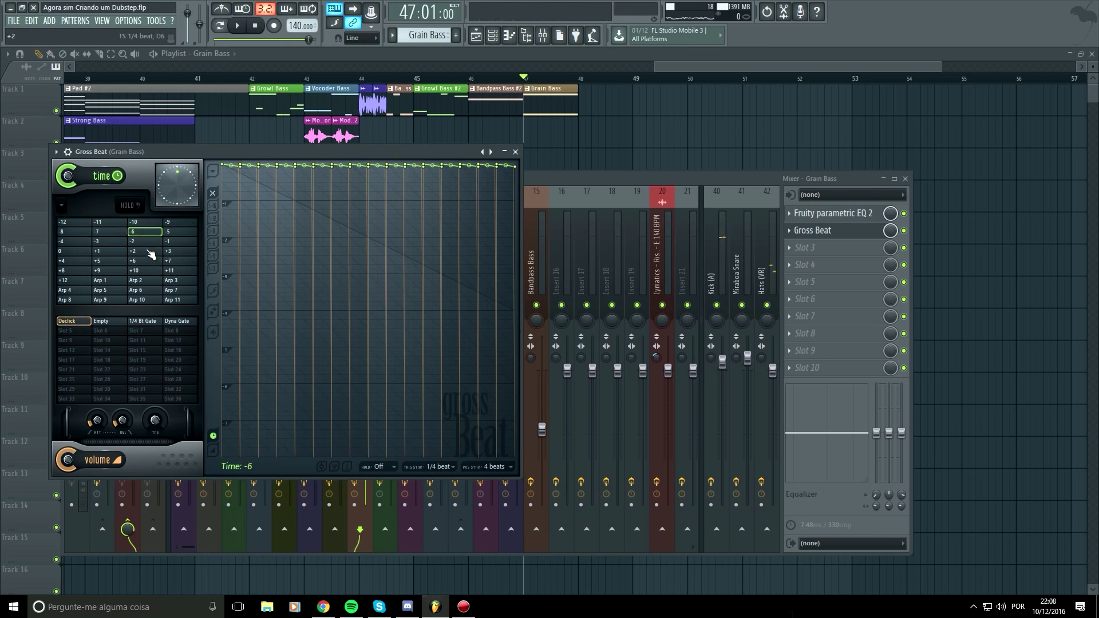
{"action": "left_click", "coordinate": [168, 242]}
{"action": "key", "text": "space"}
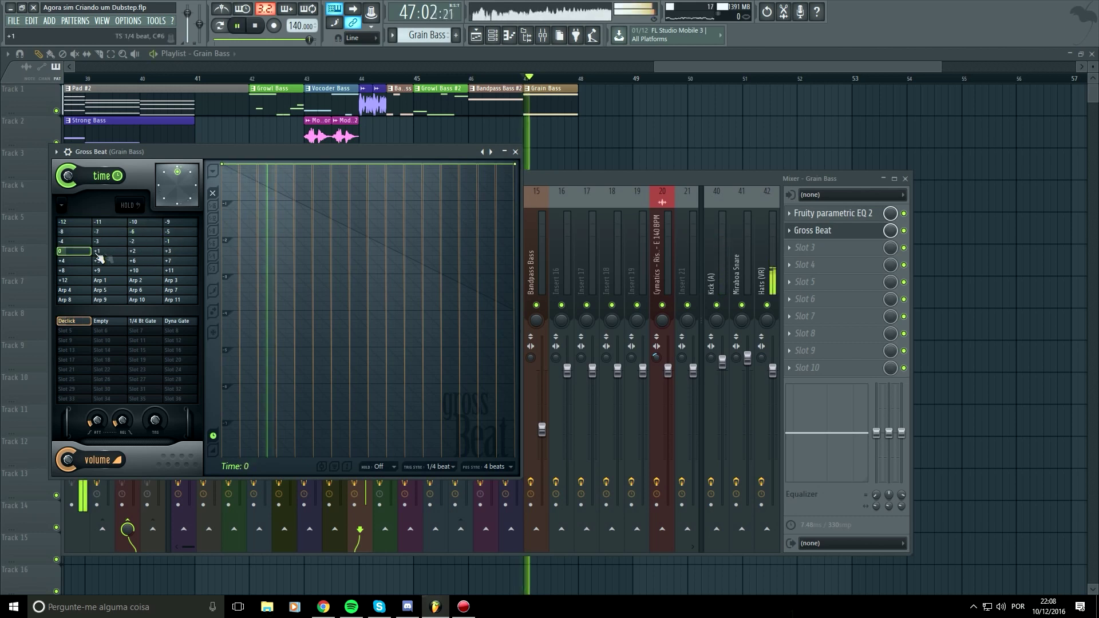
{"action": "left_click", "coordinate": [112, 251]}
{"action": "key", "text": "space"}
Audition the Arp 2, Arp 3 and Arp 11 envelopes of the Pitch shifter preset from bar 47.
{"action": "left_click", "coordinate": [152, 279]}
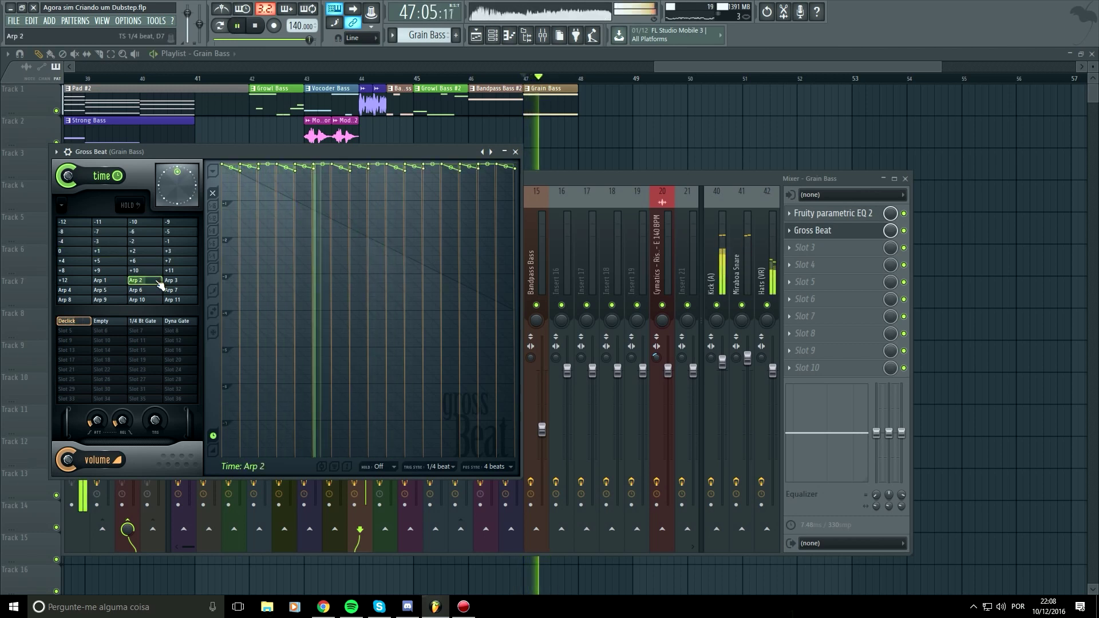
{"action": "key", "text": "space"}
{"action": "left_click", "coordinate": [181, 280]}
{"action": "key", "text": "space"}
{"action": "key", "text": "space"}
{"action": "left_click", "coordinate": [181, 299]}
{"action": "key", "text": "space"}
{"action": "key", "text": "space"}
Load Gross Beat's Stutter preset and audition its Stut, Stut 11 and Stut 14 envelopes on Grain Bass.
{"action": "left_click", "coordinate": [56, 151]}
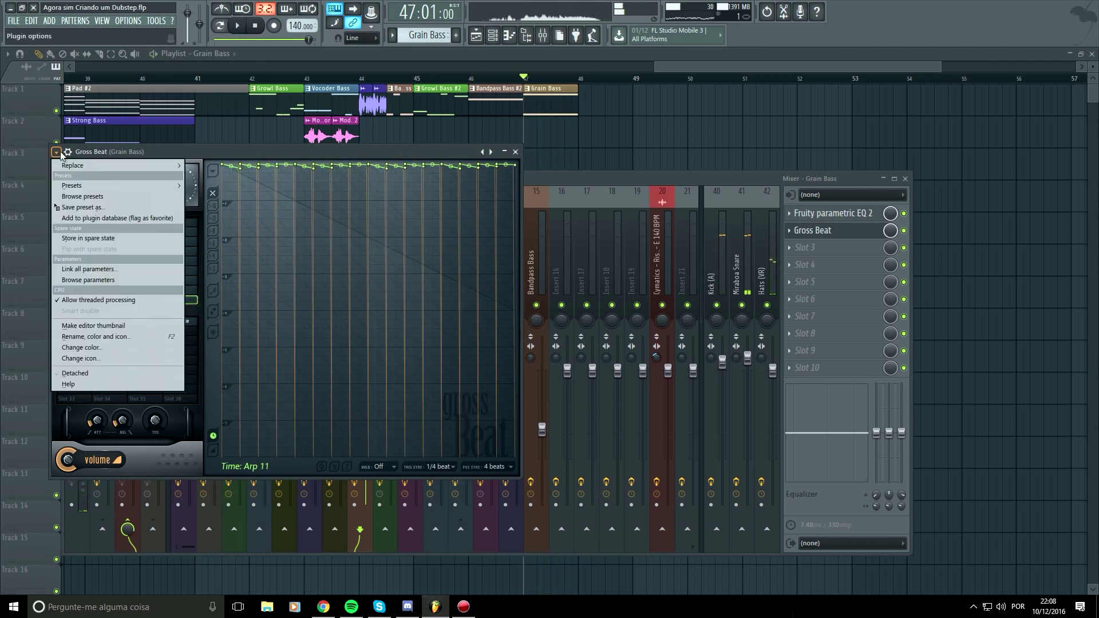
{"action": "mouse_move", "coordinate": [101, 184]}
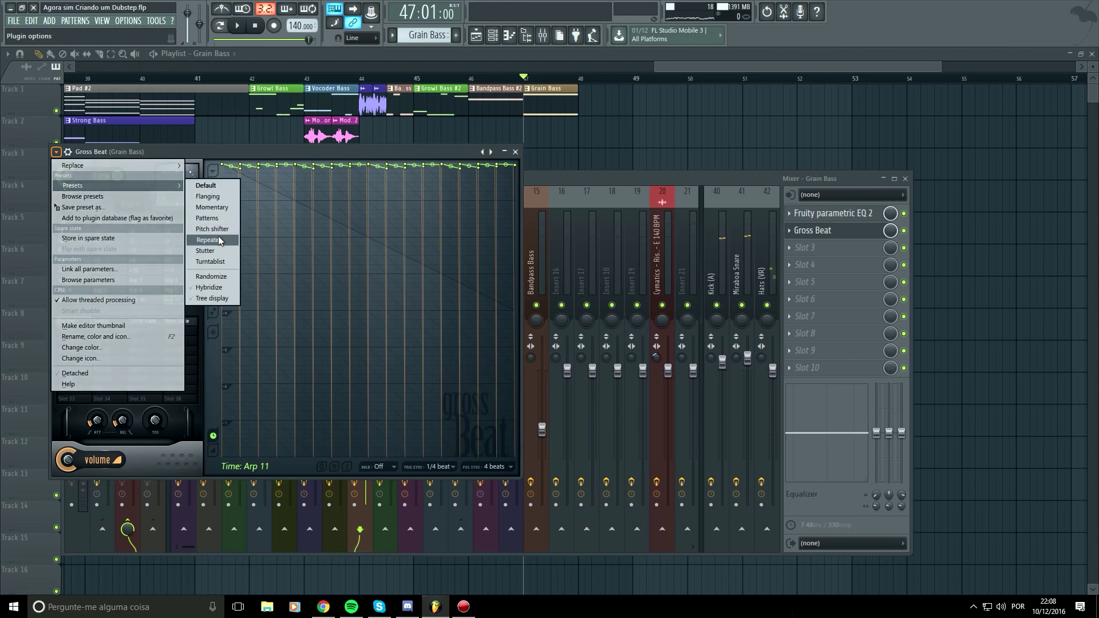
{"action": "left_click", "coordinate": [205, 250]}
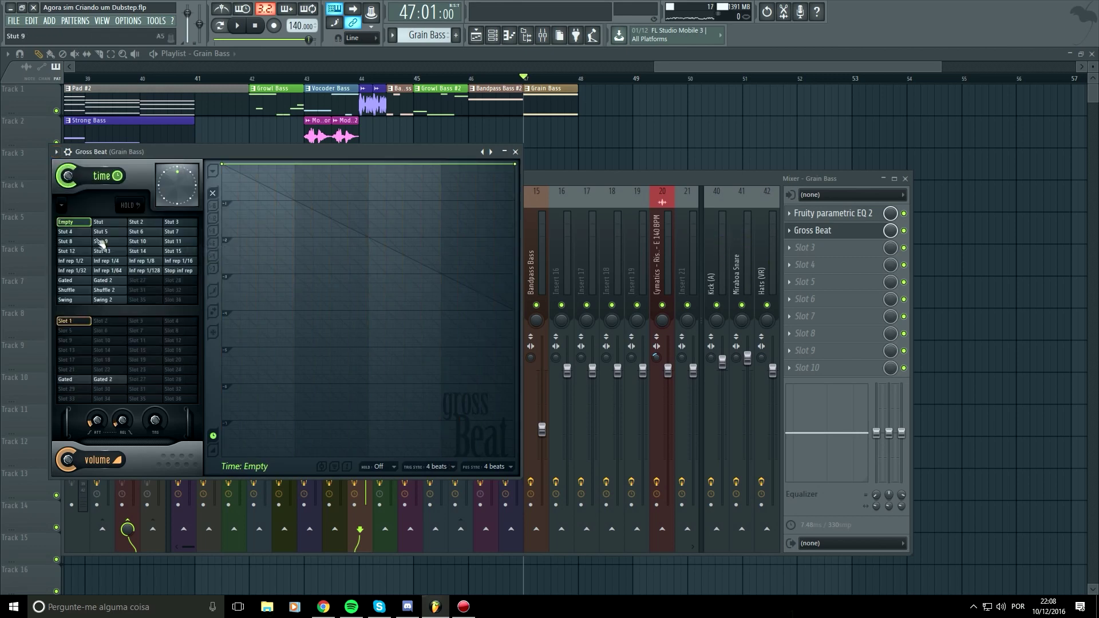
{"action": "left_click", "coordinate": [106, 223]}
{"action": "key", "text": "space"}
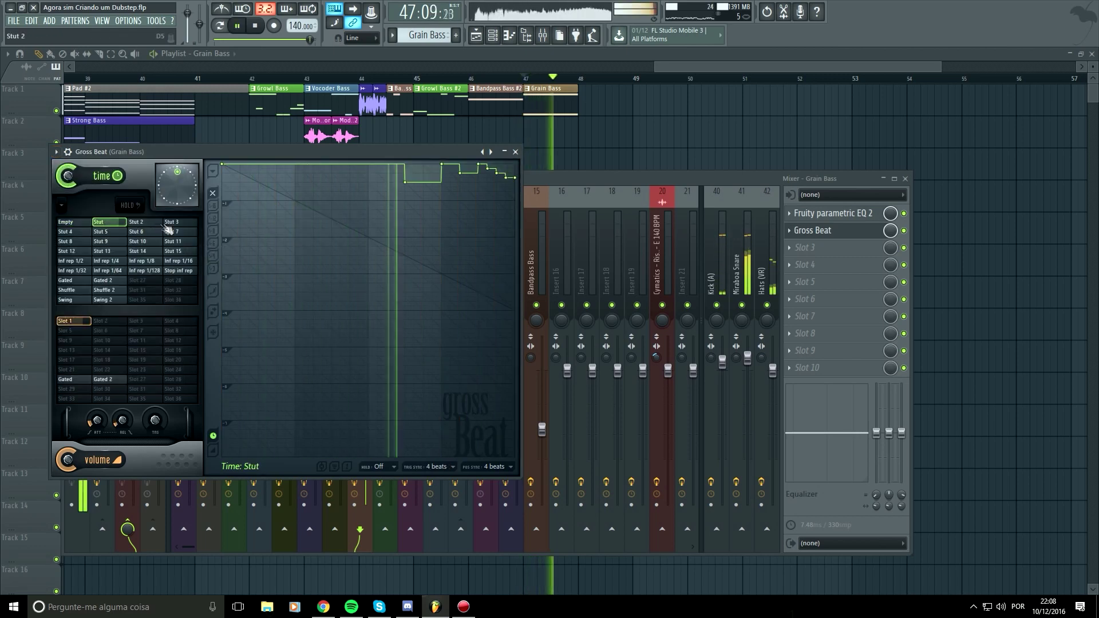
{"action": "left_click", "coordinate": [176, 241]}
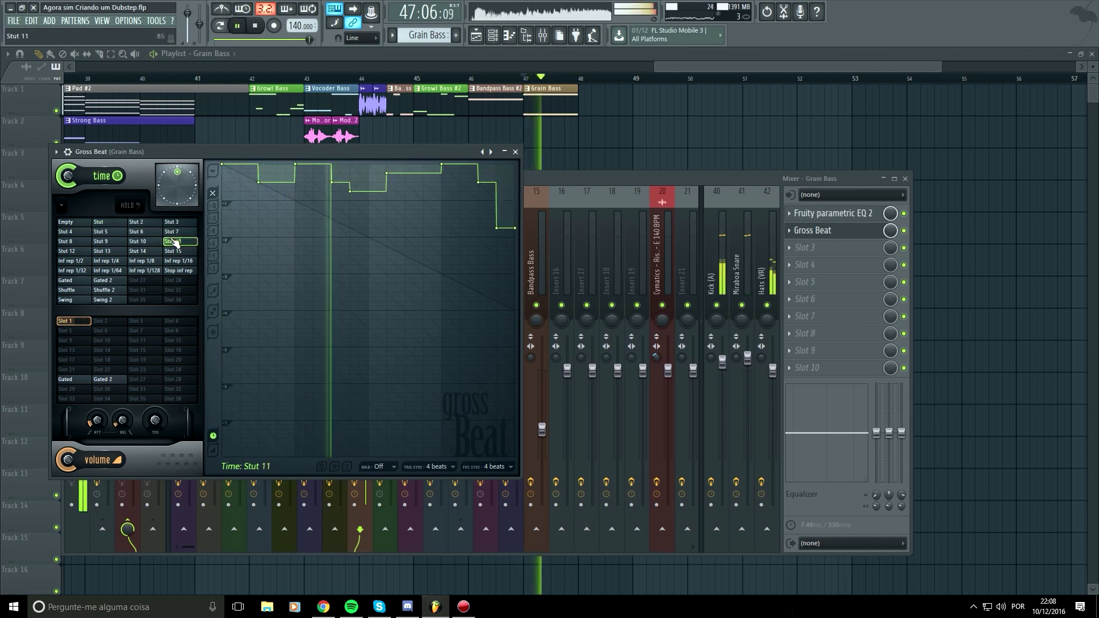
{"action": "left_click", "coordinate": [137, 251]}
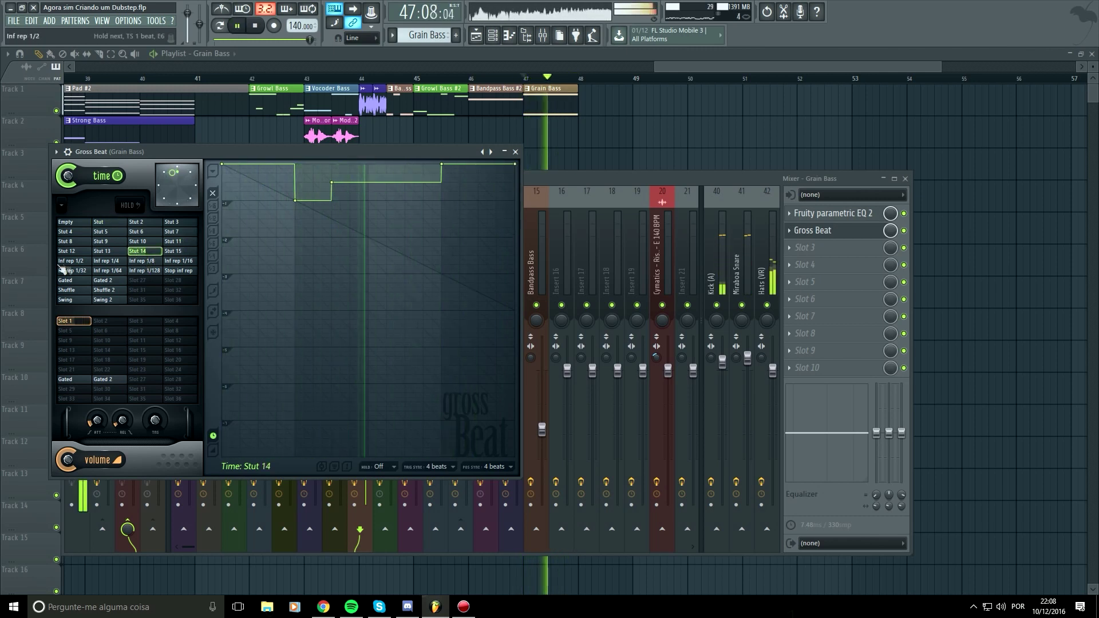
Try the Inf rep 1/4 envelope, switch to Inf rep 1/64, and close Gross Beat.
{"action": "left_click", "coordinate": [105, 261]}
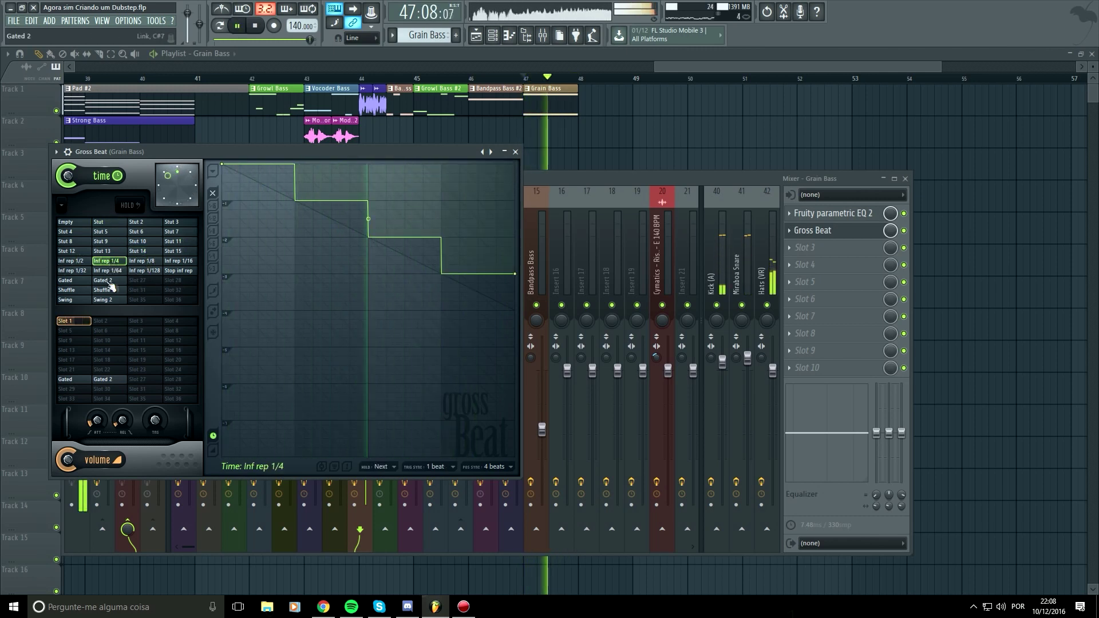
{"action": "left_click", "coordinate": [108, 270]}
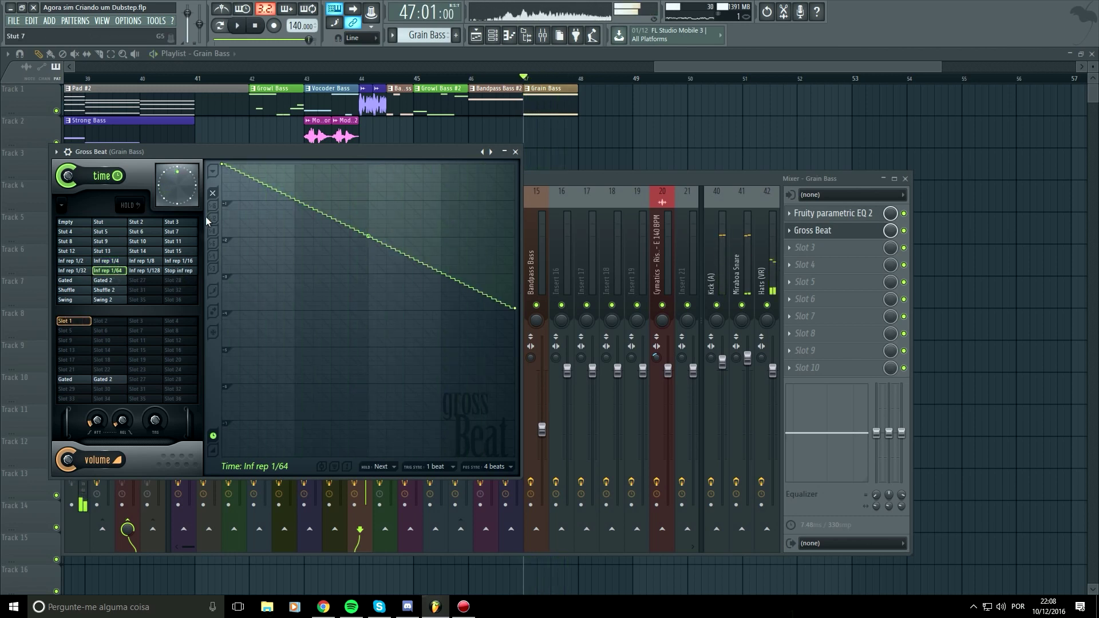
{"action": "key", "text": "space"}
{"action": "left_click", "coordinate": [515, 152]}
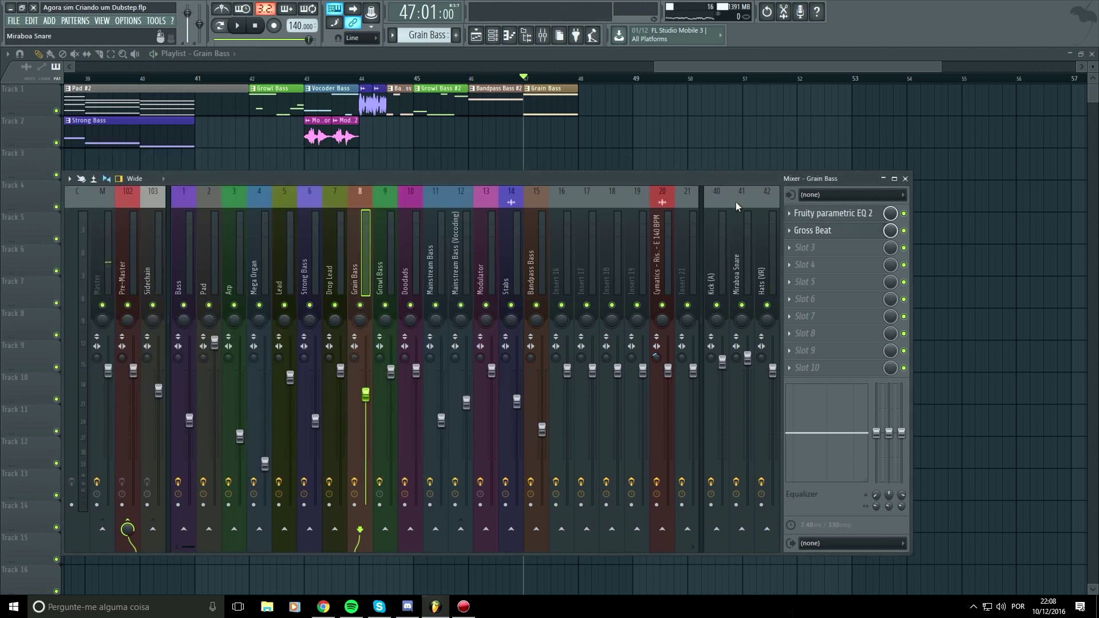
Place the two bar-long Grain Bass notes on G5 and G6, audition them, and return to the playlist.
{"action": "double_click", "coordinate": [556, 100]}
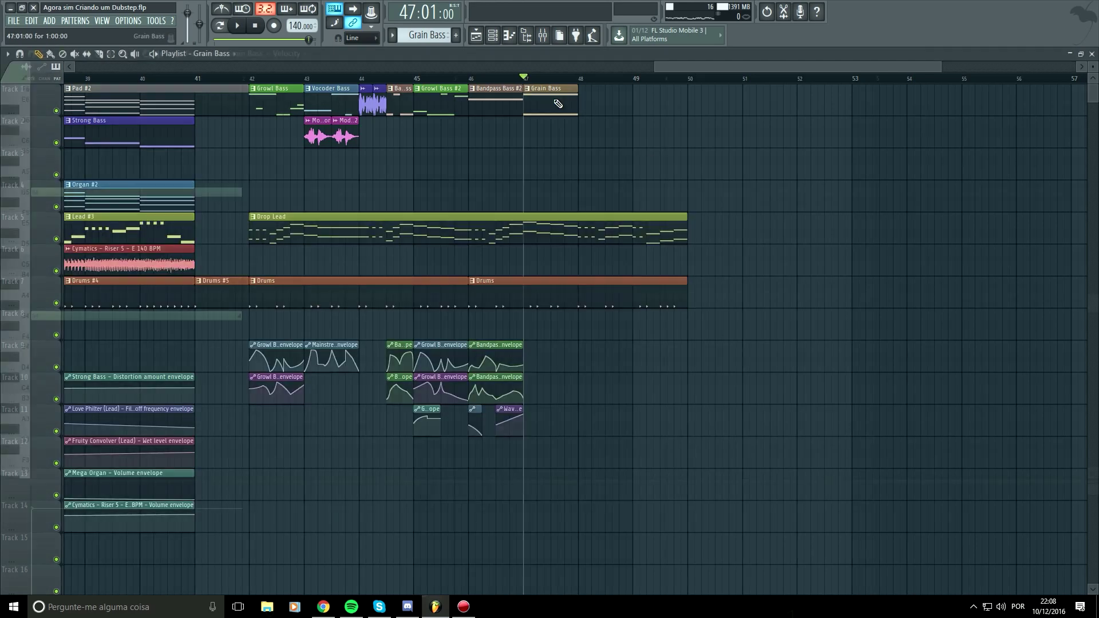
{"action": "key", "text": "space"}
{"action": "key", "text": "space"}
{"action": "left_click_drag", "start_coordinate": [130, 316], "coordinate": [74, 153]}
{"action": "key", "text": "space"}
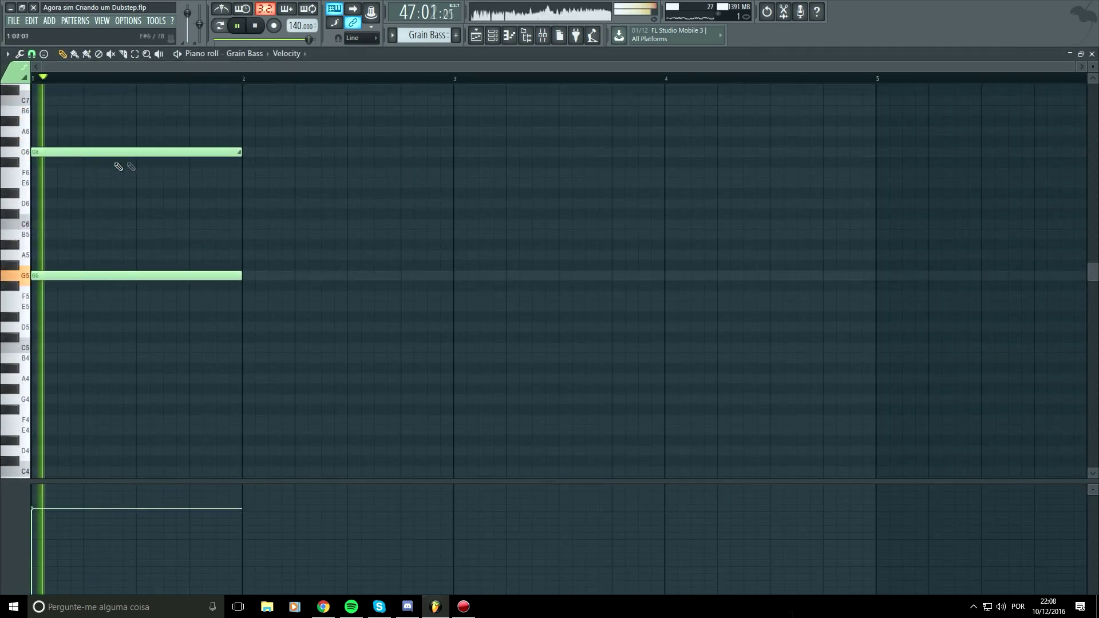
{"action": "key", "text": "space"}
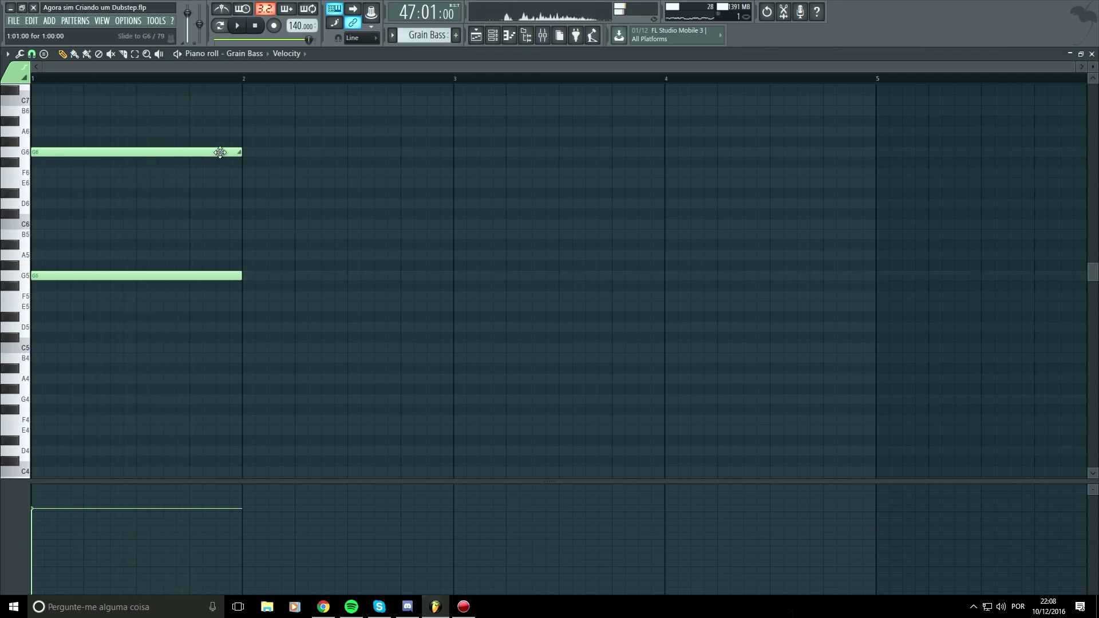
{"action": "key", "text": "space"}
{"action": "left_click", "coordinate": [476, 36]}
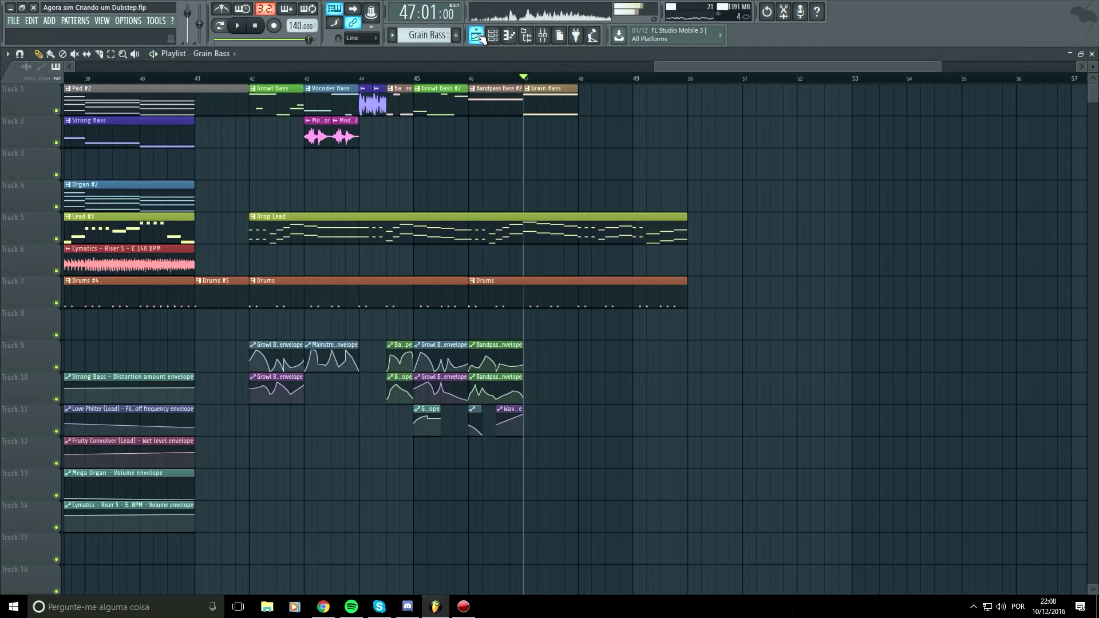
{"action": "key", "text": "space"}
Select bar 47 on the playlist timeline and look through the effects available for Grain Bass mixer slot 3.
{"action": "left_click_drag", "start_coordinate": [524, 78], "coordinate": [578, 78]}
{"action": "left_click", "coordinate": [542, 35]}
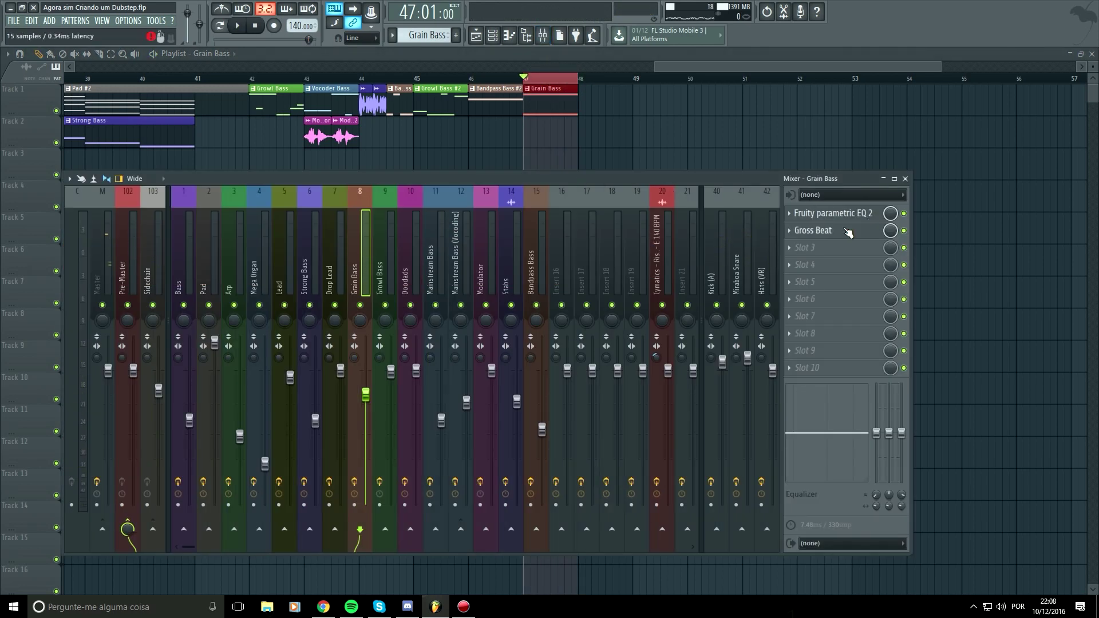
{"action": "left_click", "coordinate": [813, 248]}
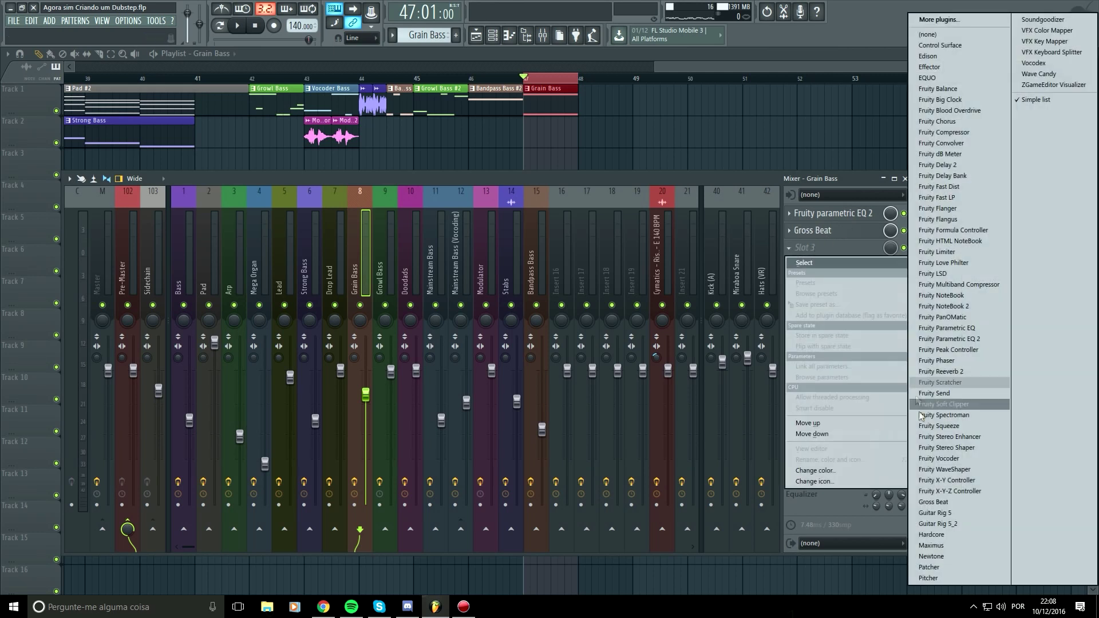
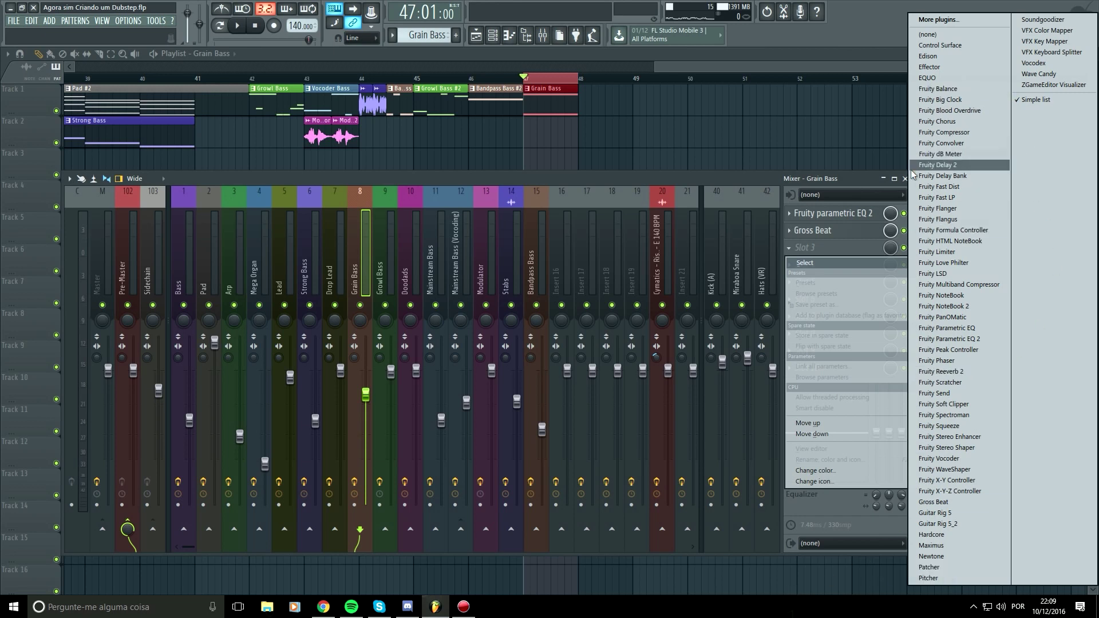
{"action": "left_click", "coordinate": [657, 179]}
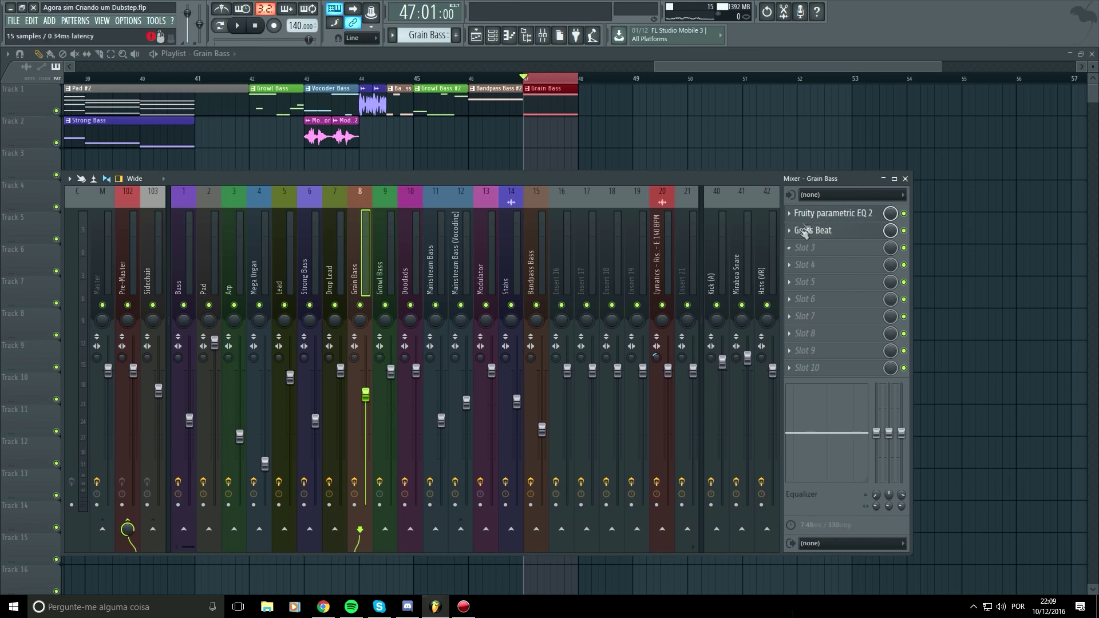
Move Fruity parametric EQ 2 on the Grain Bass mixer track to slot 3, below Gross Beat.
{"action": "left_click", "coordinate": [818, 214]}
{"action": "scroll", "coordinate": [817, 215], "scroll_direction": "down", "scroll_amount": 2}
{"action": "left_click", "coordinate": [790, 232]}
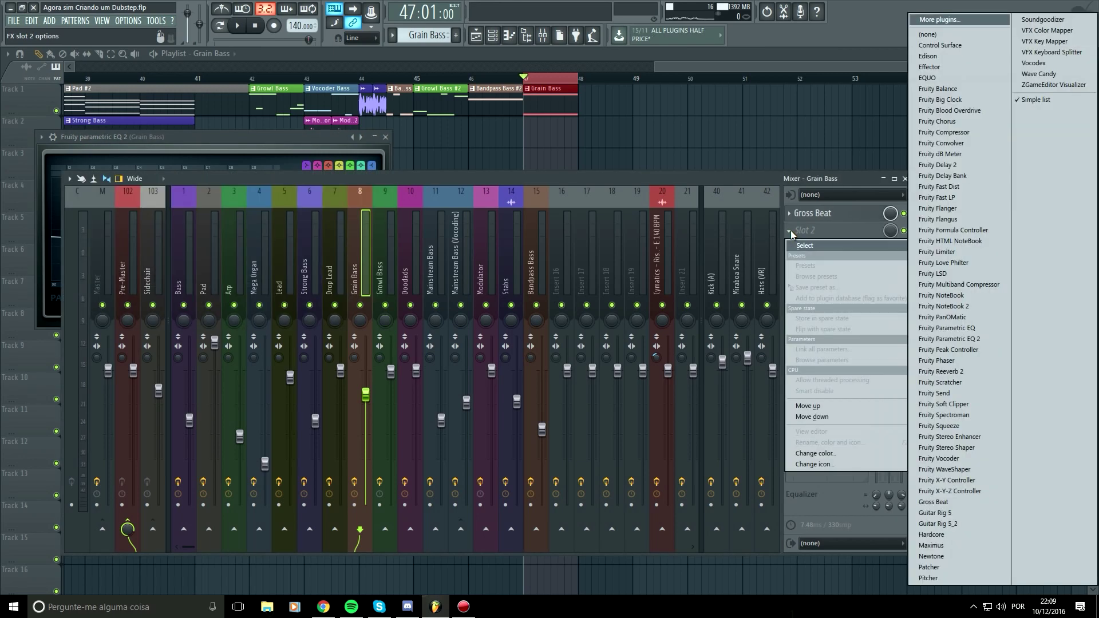
{"action": "left_click", "coordinate": [767, 179]}
{"action": "scroll", "coordinate": [817, 246], "scroll_direction": "up", "scroll_amount": 1}
{"action": "scroll", "coordinate": [819, 231], "scroll_direction": "up", "scroll_amount": 1}
{"action": "scroll", "coordinate": [825, 231], "scroll_direction": "down", "scroll_amount": 1}
{"action": "left_click_drag", "start_coordinate": [830, 251], "coordinate": [830, 235]}
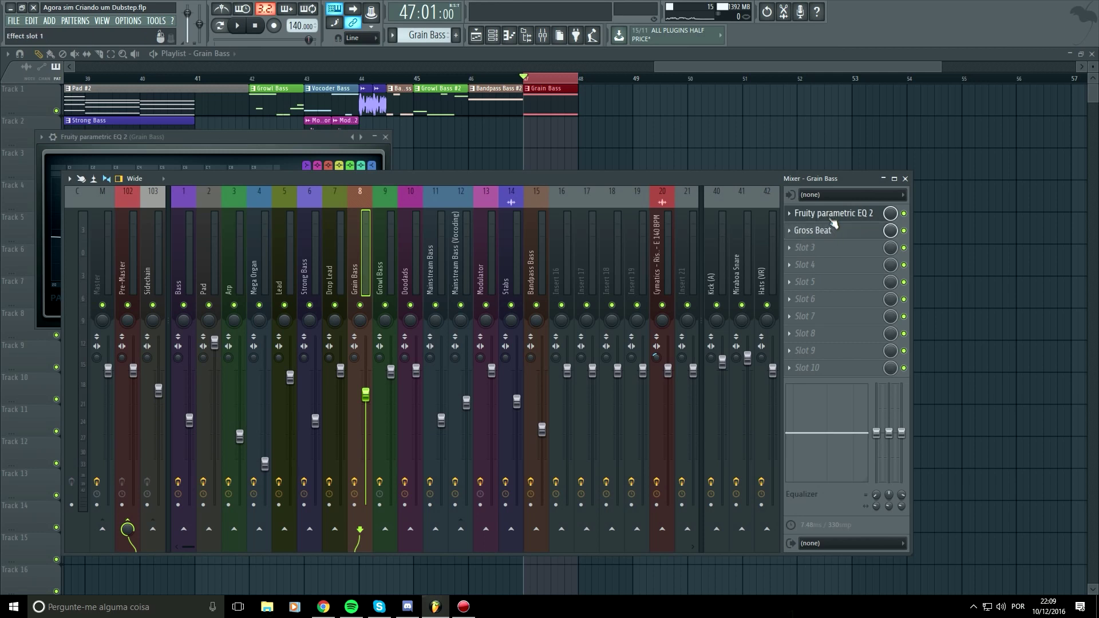
{"action": "scroll", "coordinate": [836, 231], "scroll_direction": "up", "scroll_amount": 1}
{"action": "scroll", "coordinate": [842, 231], "scroll_direction": "down", "scroll_amount": 1}
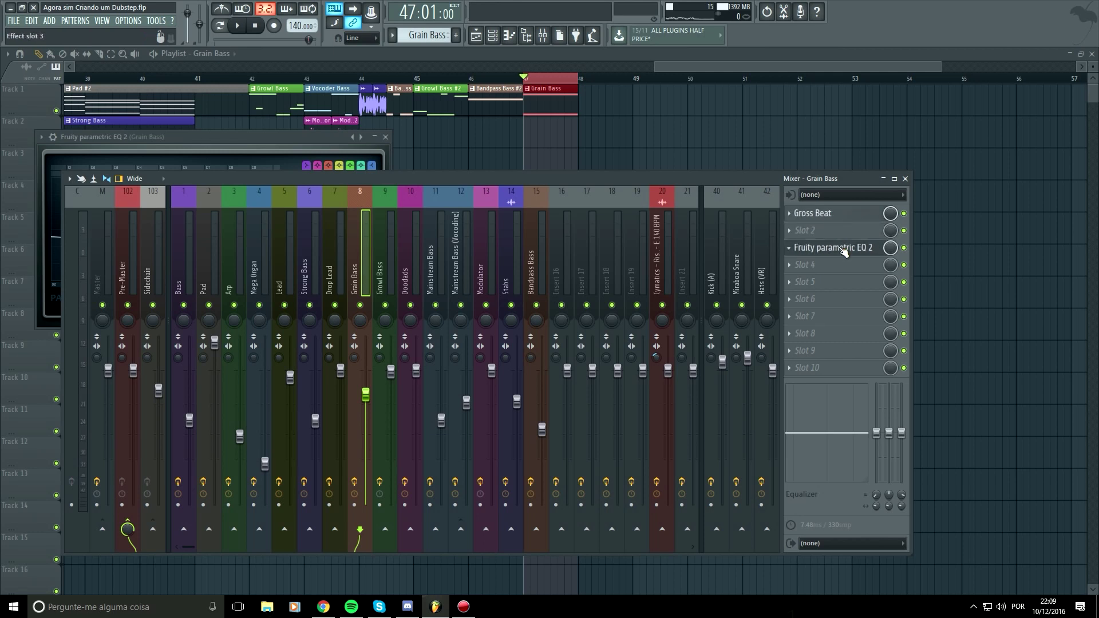
Load Edison into slot 2 of the Grain Bass mixer track and set it to record on play.
{"action": "left_click", "coordinate": [796, 232]}
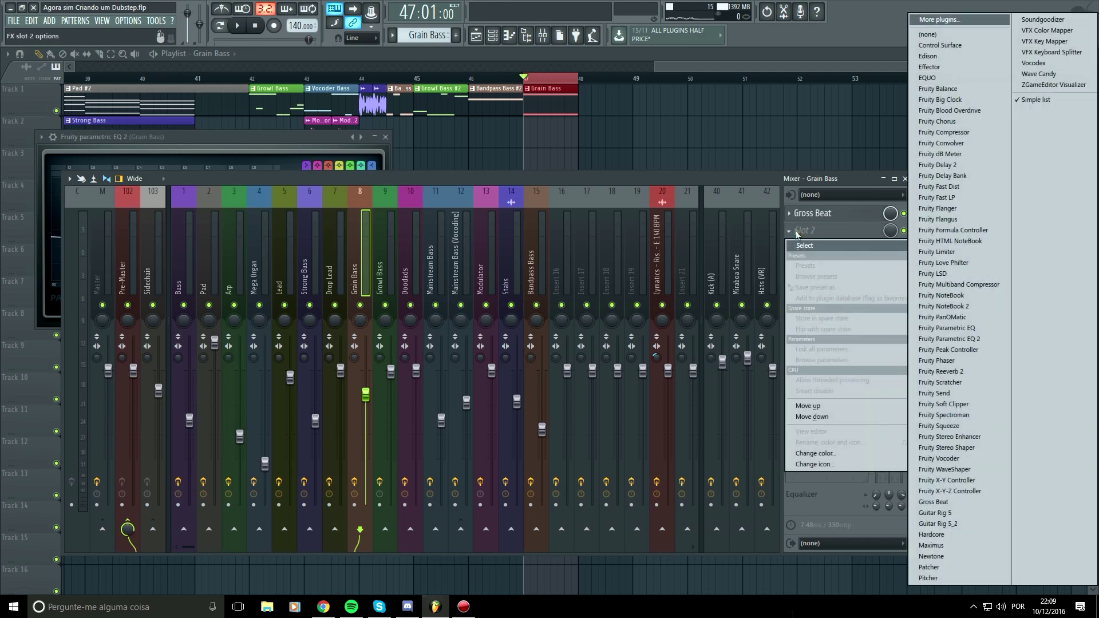
{"action": "left_click", "coordinate": [938, 59]}
{"action": "left_click", "coordinate": [204, 229]}
{"action": "left_click", "coordinate": [163, 186]}
Record the Grain Bass at bar 47 in Edison and place the trimmed take on playlist Track 2 at bar 47.
{"action": "left_click", "coordinate": [237, 25]}
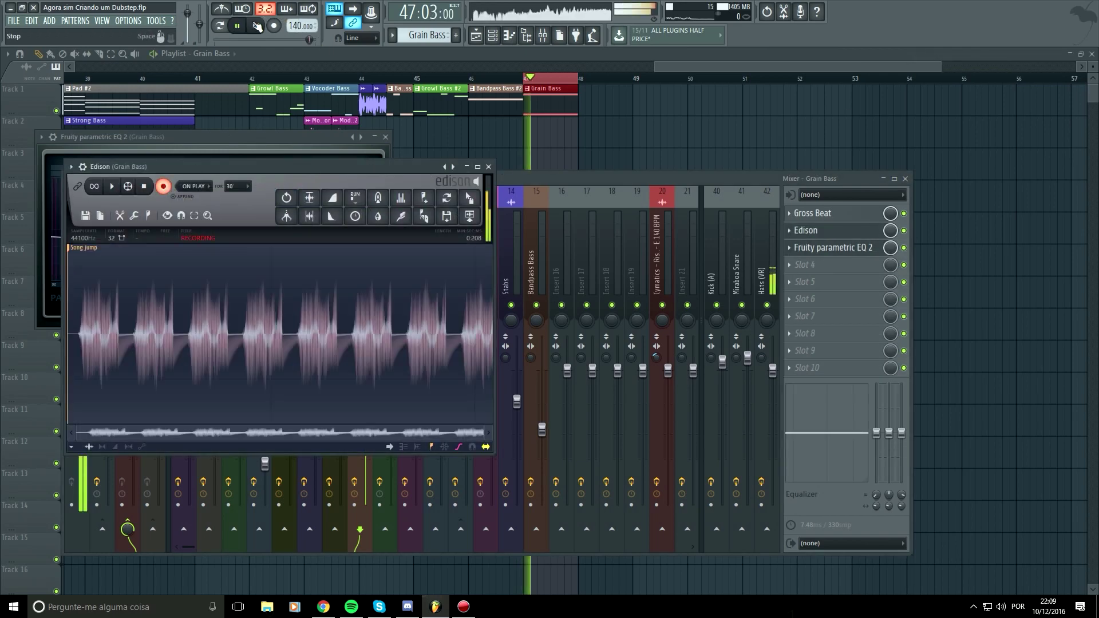
{"action": "left_click", "coordinate": [256, 25]}
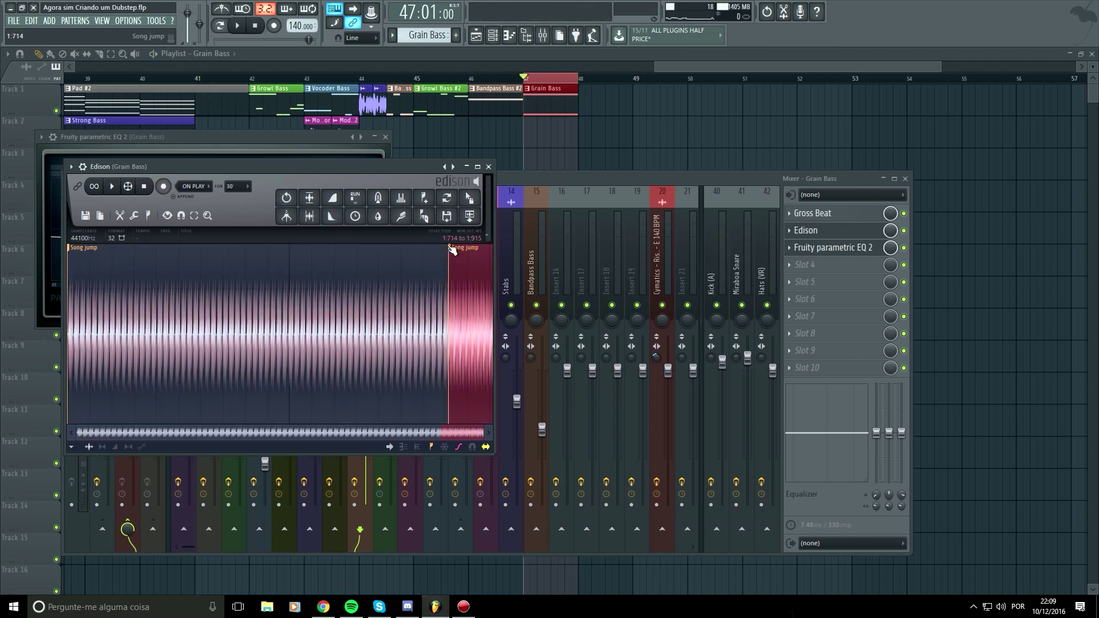
{"action": "key", "text": "Delete"}
{"action": "left_click_drag", "start_coordinate": [469, 198], "coordinate": [531, 132]}
Name the recorded clip Grain Bass, colour it salmon, and put it on Track 1 at bar 47 in place of the pattern clip.
{"action": "left_click", "coordinate": [526, 120]}
{"action": "left_click", "coordinate": [557, 160]}
{"action": "type", "text": "Grain Bass"}
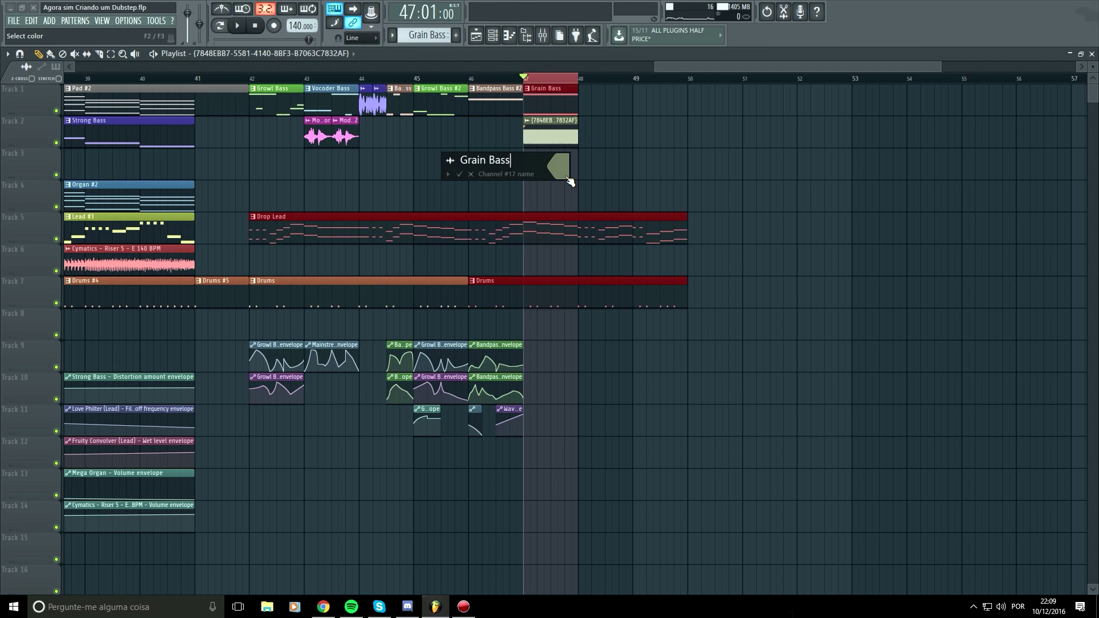
{"action": "left_click", "coordinate": [567, 177]}
{"action": "left_click", "coordinate": [577, 227]}
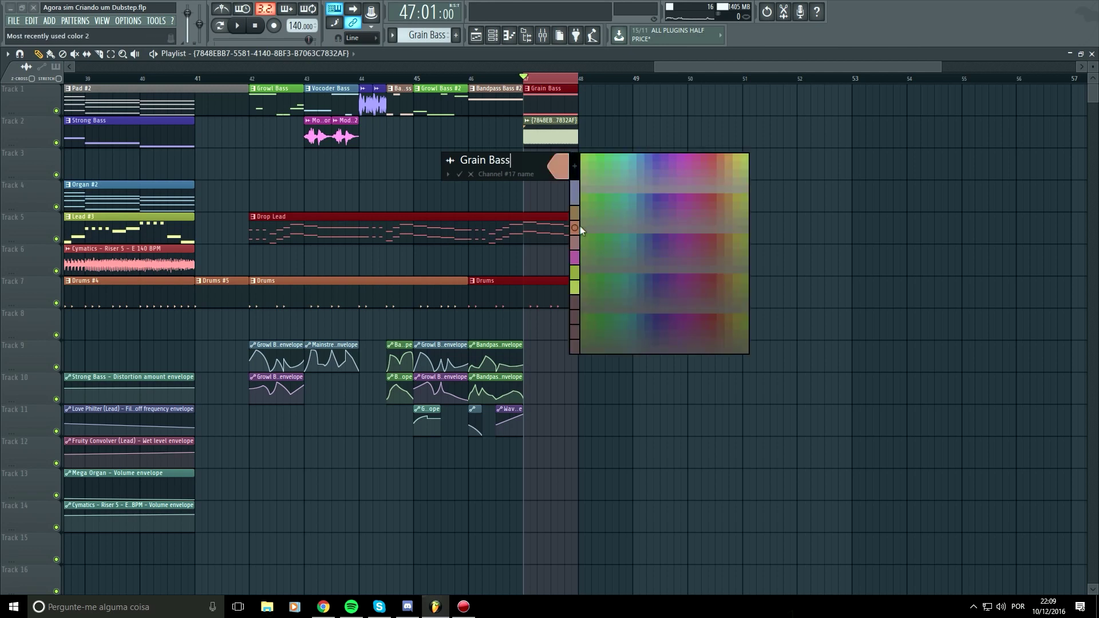
{"action": "key", "text": "Return"}
{"action": "left_click", "coordinate": [600, 166]}
{"action": "left_click_drag", "start_coordinate": [628, 148], "coordinate": [563, 96]}
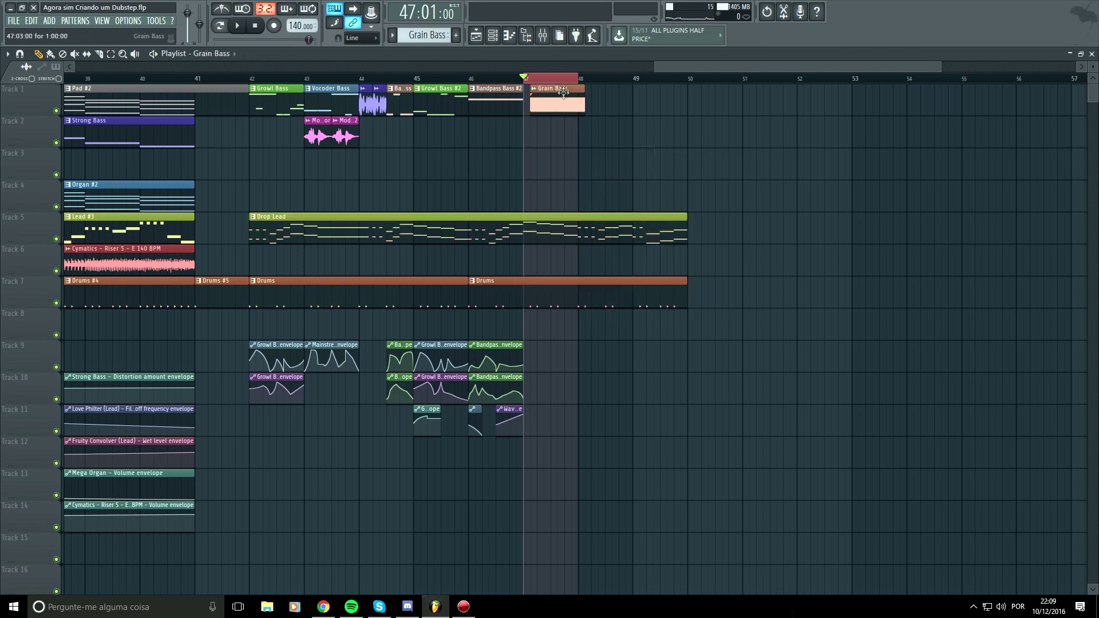
Route the Grain Bass audio clip to mixer track 8 in its channel settings.
{"action": "key", "text": "F9"}
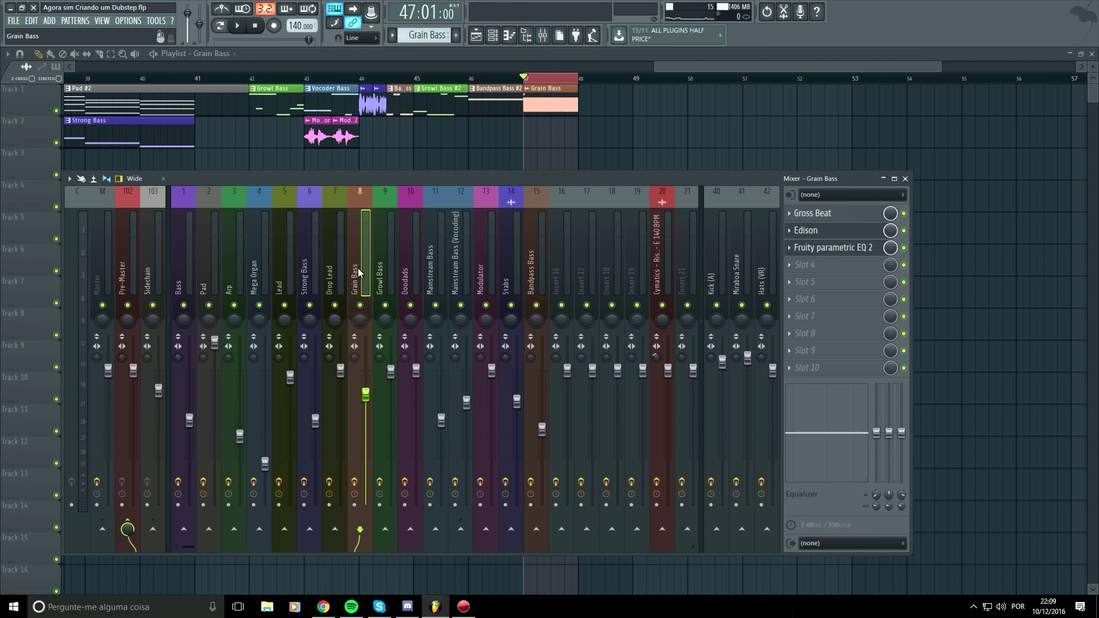
{"action": "left_click", "coordinate": [543, 78]}
{"action": "left_click", "coordinate": [544, 35]}
{"action": "left_click", "coordinate": [543, 35]}
{"action": "double_click", "coordinate": [535, 106]}
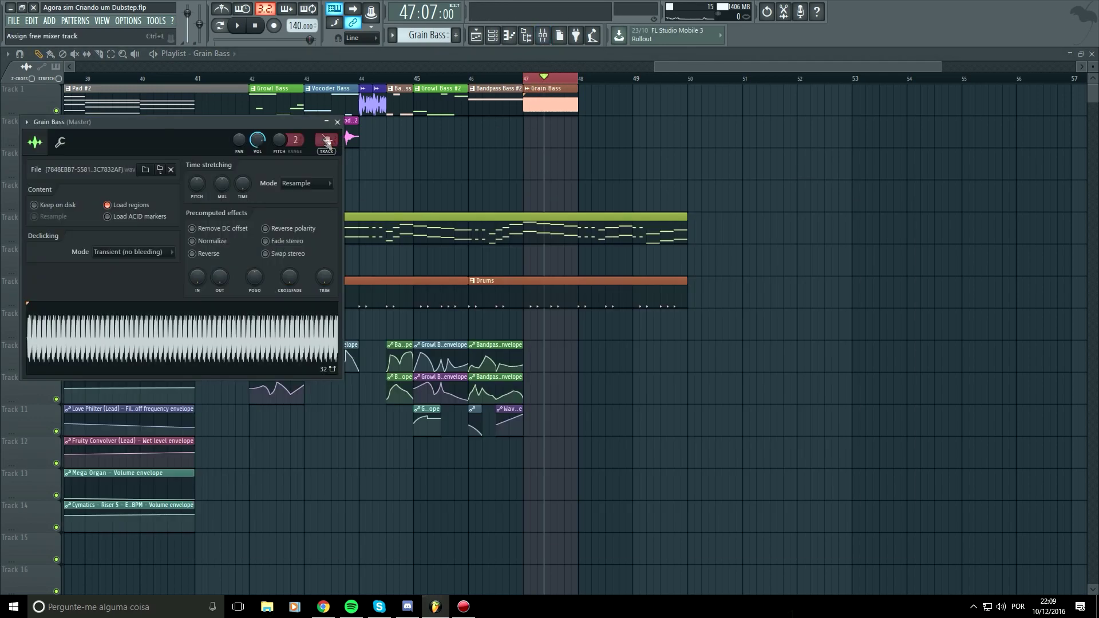
{"action": "left_click", "coordinate": [337, 121]}
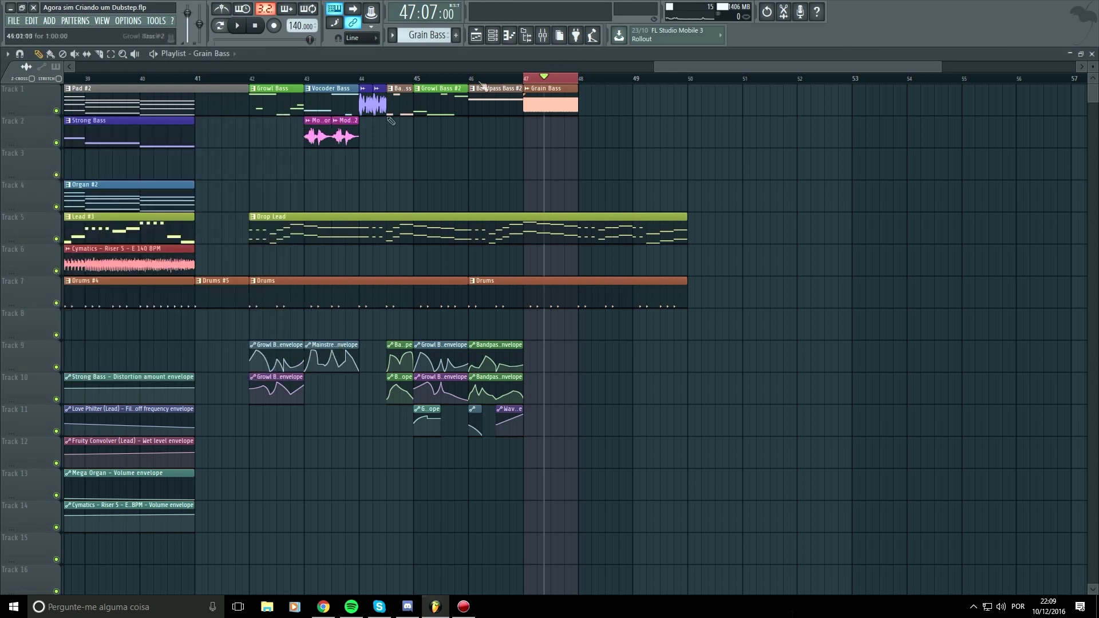
Remove Gross Beat and Edison from the Grain Bass mixer track and move Fruity parametric EQ 2 up to slot 1.
{"action": "left_click", "coordinate": [543, 35]}
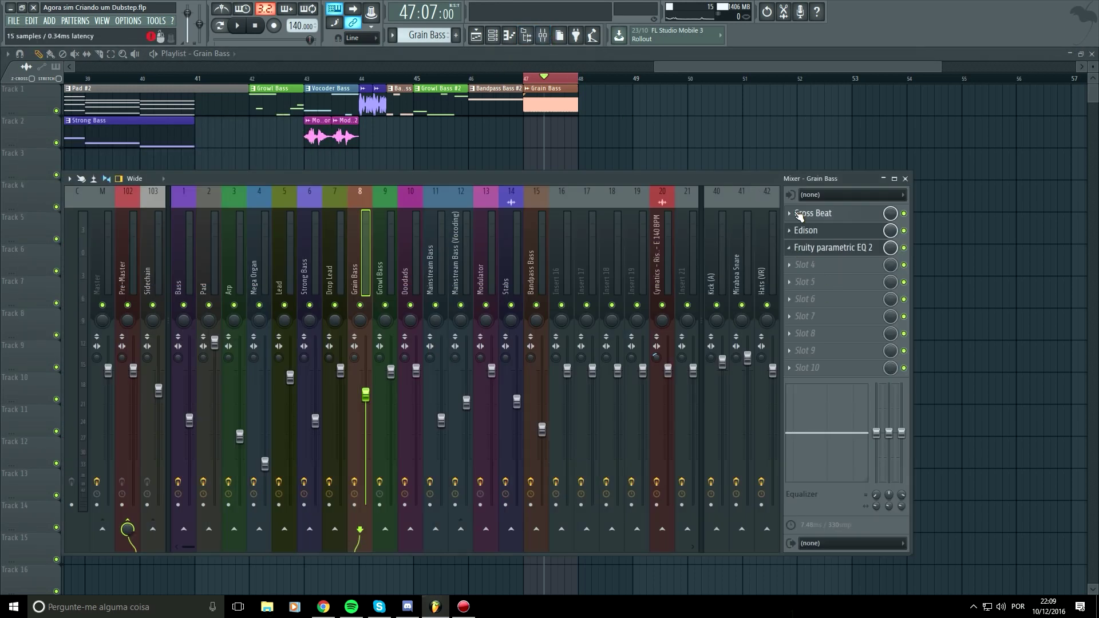
{"action": "right_click", "coordinate": [796, 214]}
{"action": "left_click", "coordinate": [806, 227]}
{"action": "left_click", "coordinate": [949, 36]}
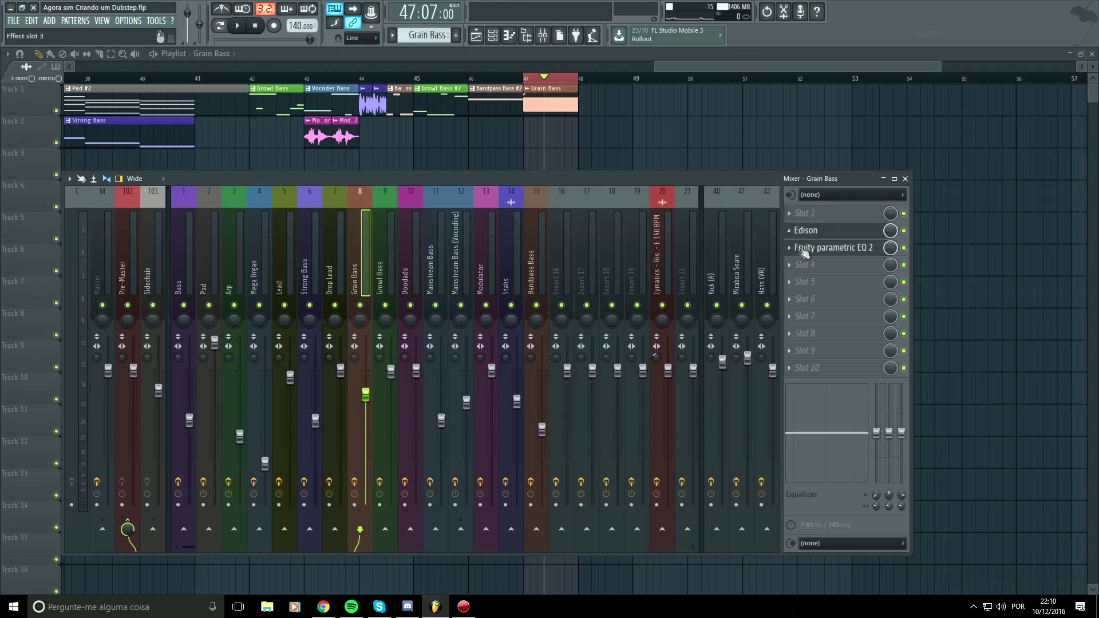
{"action": "left_click_drag", "start_coordinate": [816, 236], "coordinate": [815, 220]}
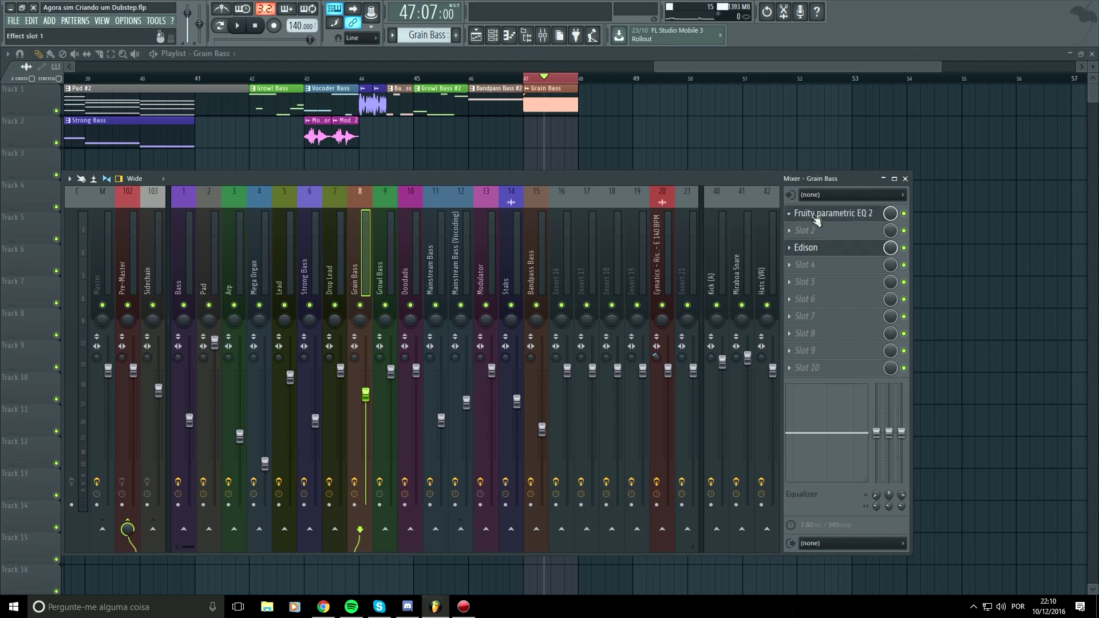
{"action": "left_click", "coordinate": [791, 248]}
{"action": "left_click", "coordinate": [821, 261]}
{"action": "left_click", "coordinate": [938, 35]}
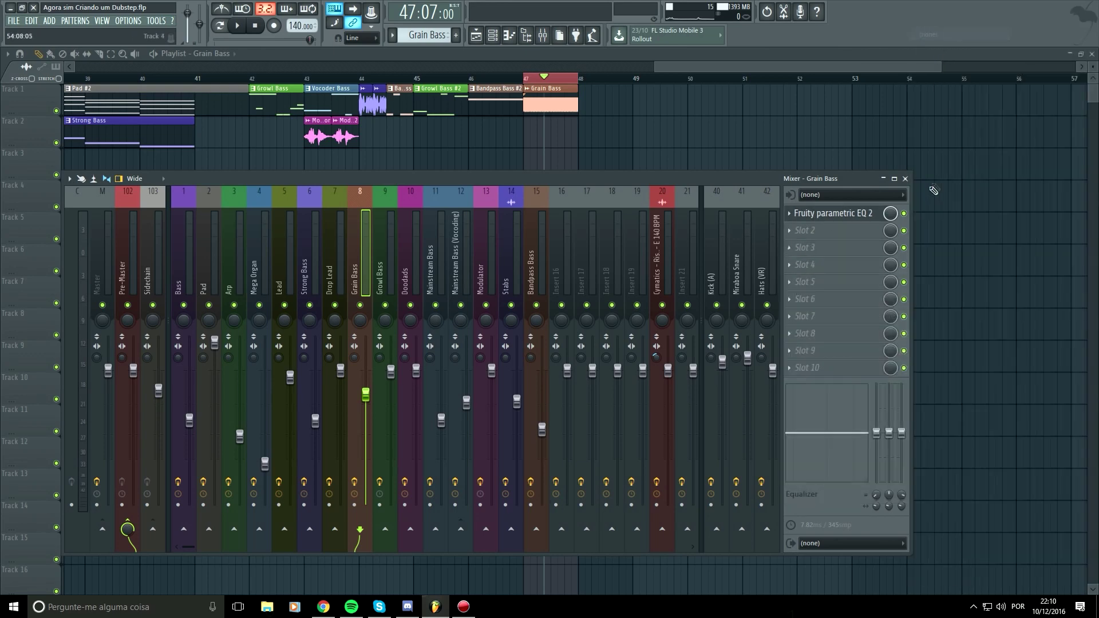
Try a rising channel pitch automation with a pitch range of 12 on the Grain Bass clip at bar 47 and audition it.
{"action": "left_click", "coordinate": [906, 179]}
{"action": "double_click", "coordinate": [541, 99]}
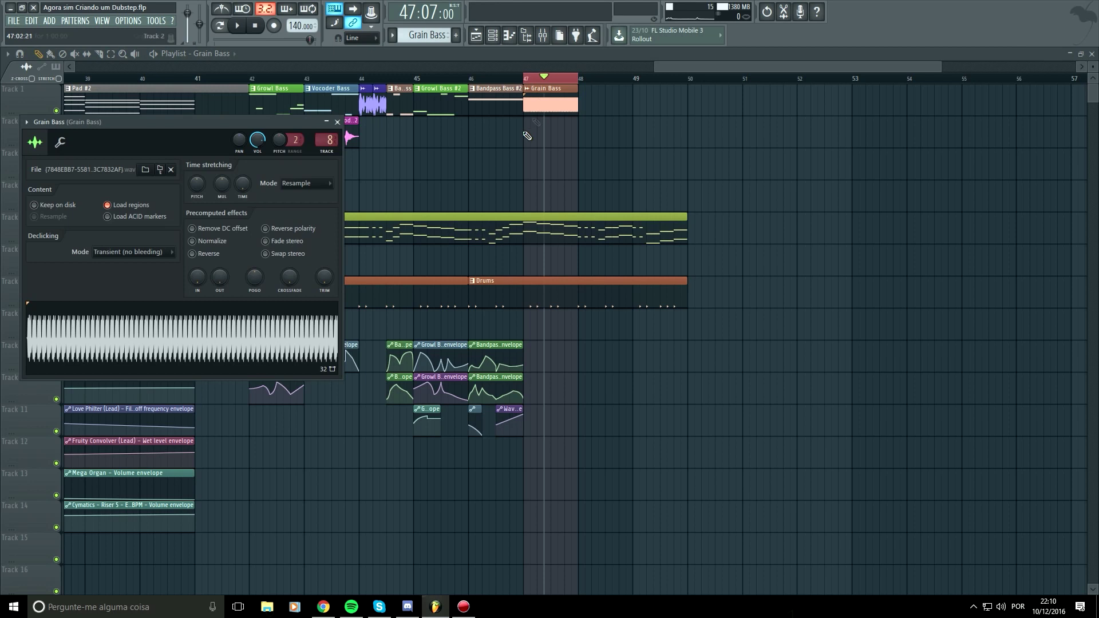
{"action": "right_click", "coordinate": [280, 141]}
{"action": "left_click", "coordinate": [298, 216]}
{"action": "left_click_drag", "start_coordinate": [578, 137], "coordinate": [579, 125]}
{"action": "key", "text": "space"}
{"action": "key", "text": "space"}
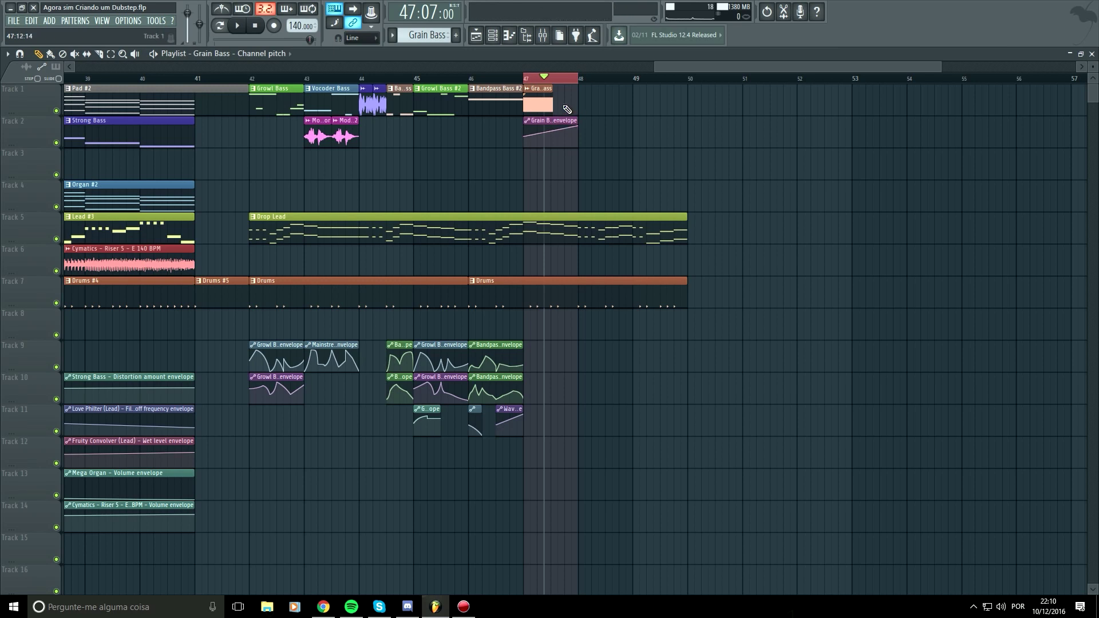
Undo the last pitch automation edits and check the options for the Grain Bass clip's time-stretching pitch.
{"action": "key", "text": "ctrl+alt+z"}
{"action": "key", "text": "ctrl+alt+z"}
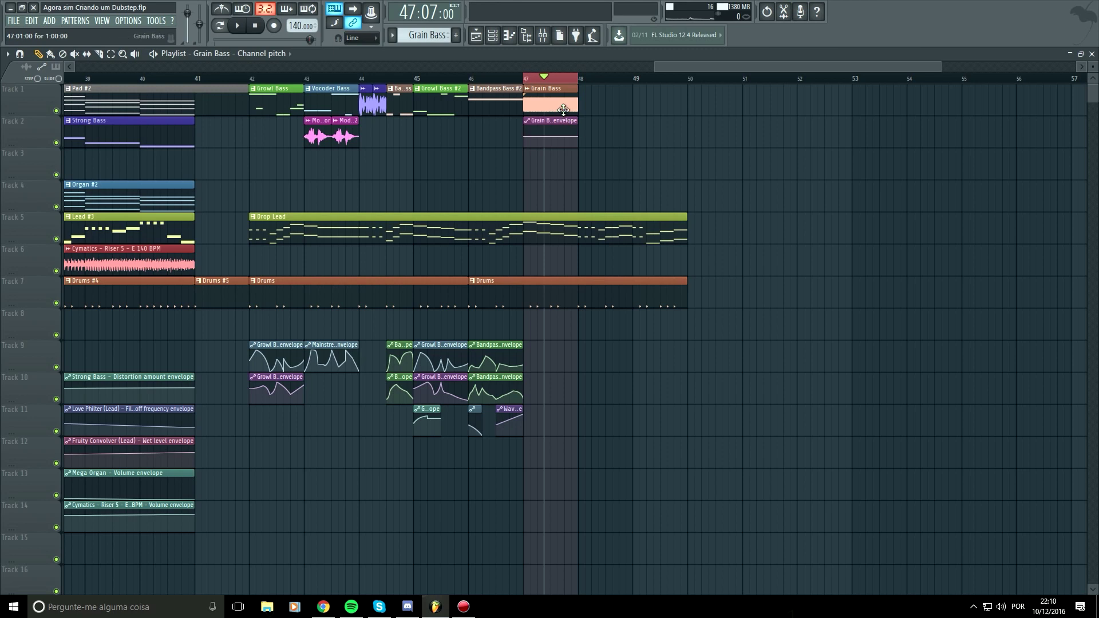
{"action": "double_click", "coordinate": [564, 109]}
{"action": "right_click", "coordinate": [200, 183]}
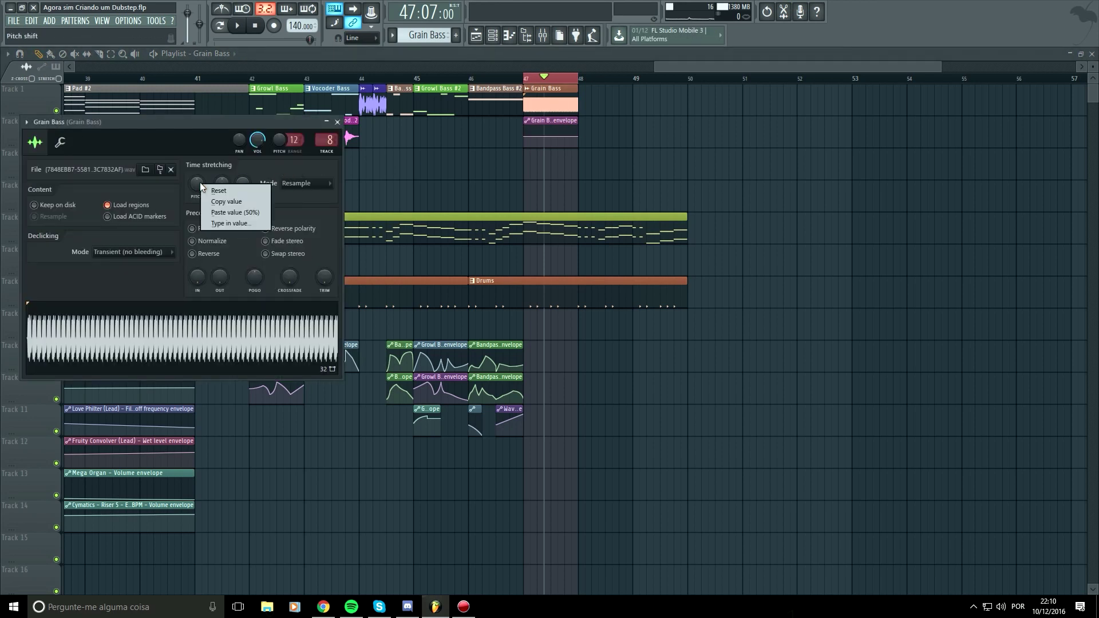
{"action": "left_click", "coordinate": [338, 122]}
{"action": "left_click", "coordinate": [338, 122]}
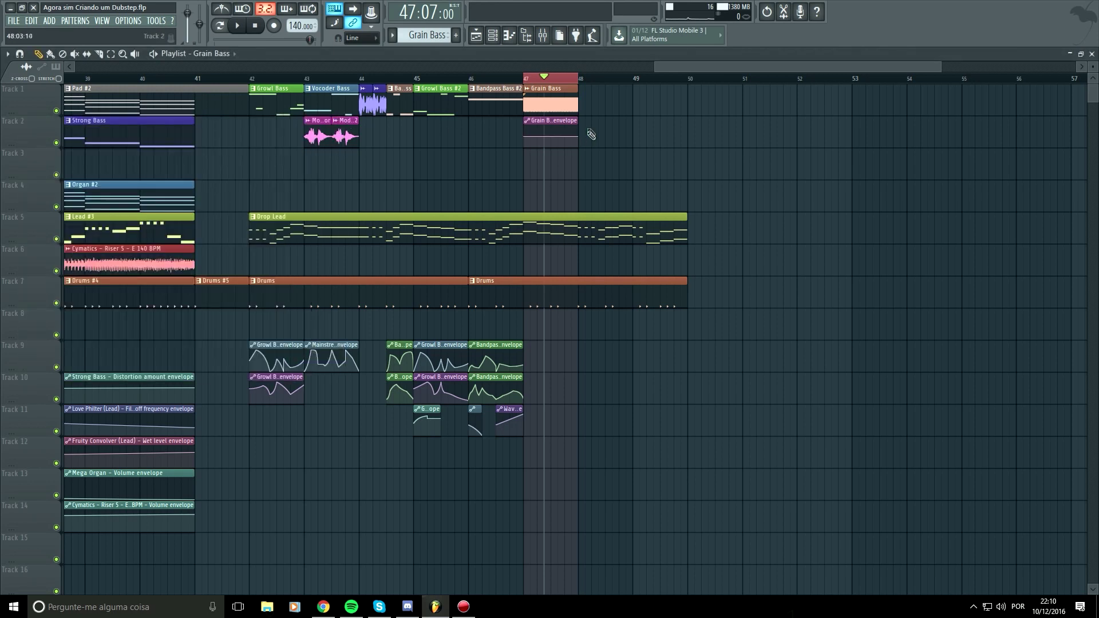
Insert a Harmor channel above Growl Bass among the Unsorted channels and show its image synthesis section.
{"action": "left_click", "coordinate": [544, 36]}
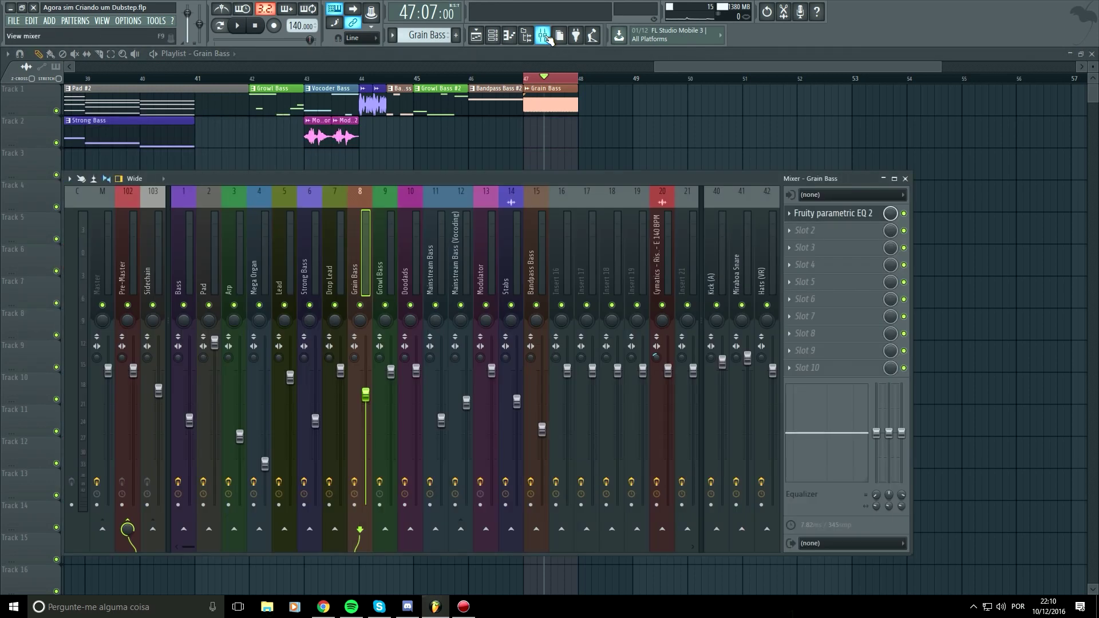
{"action": "left_click", "coordinate": [492, 36]}
{"action": "left_click", "coordinate": [407, 162]}
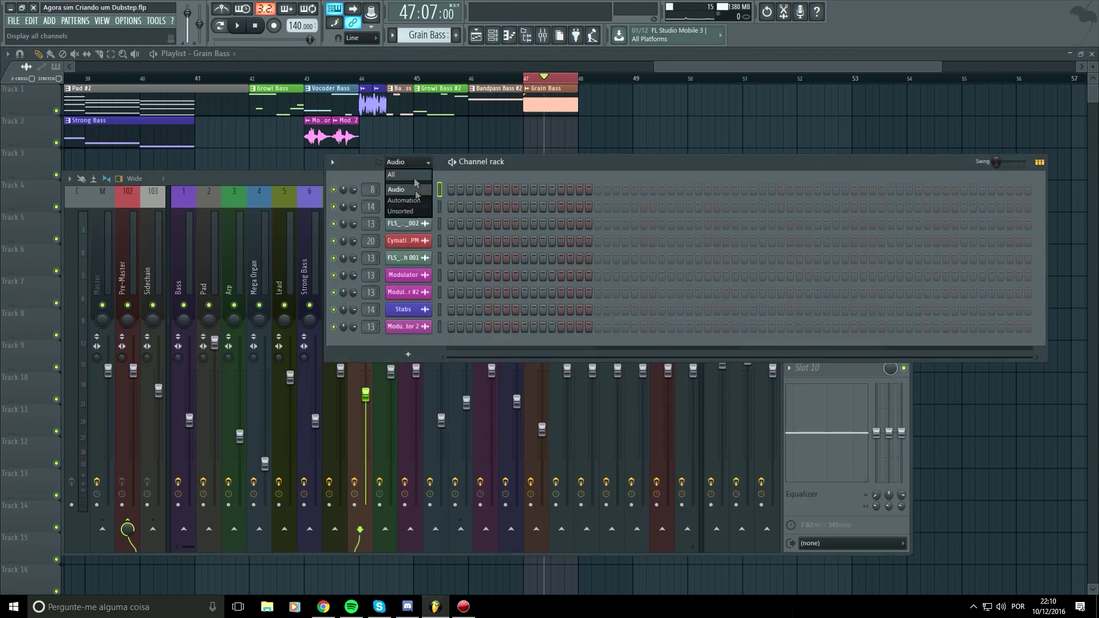
{"action": "left_click", "coordinate": [401, 162]}
{"action": "left_click", "coordinate": [400, 211]}
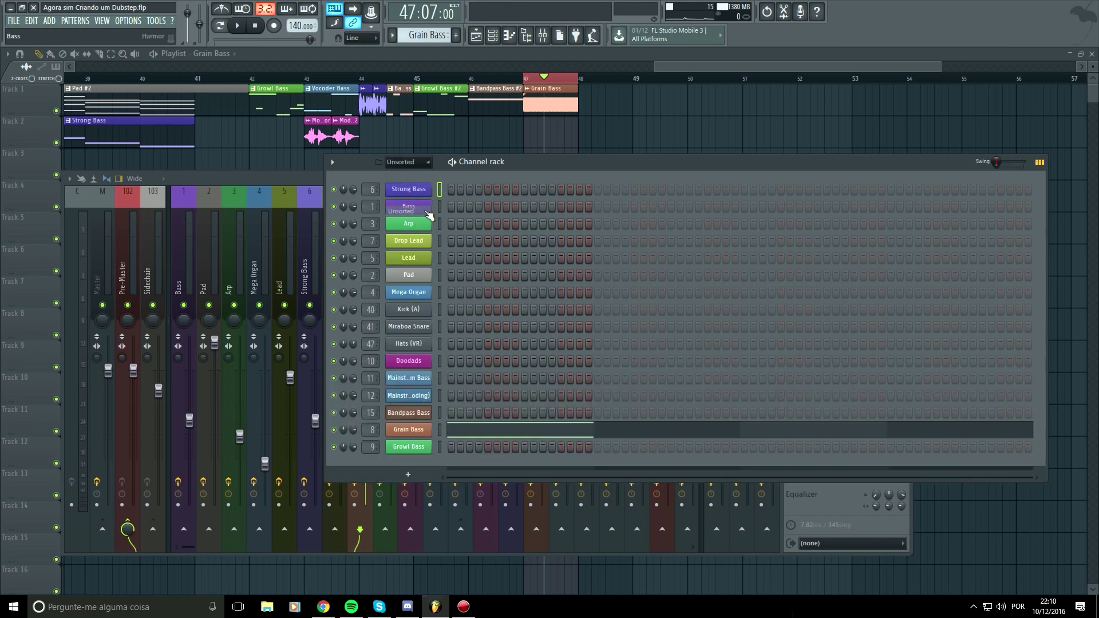
{"action": "right_click", "coordinate": [417, 448]}
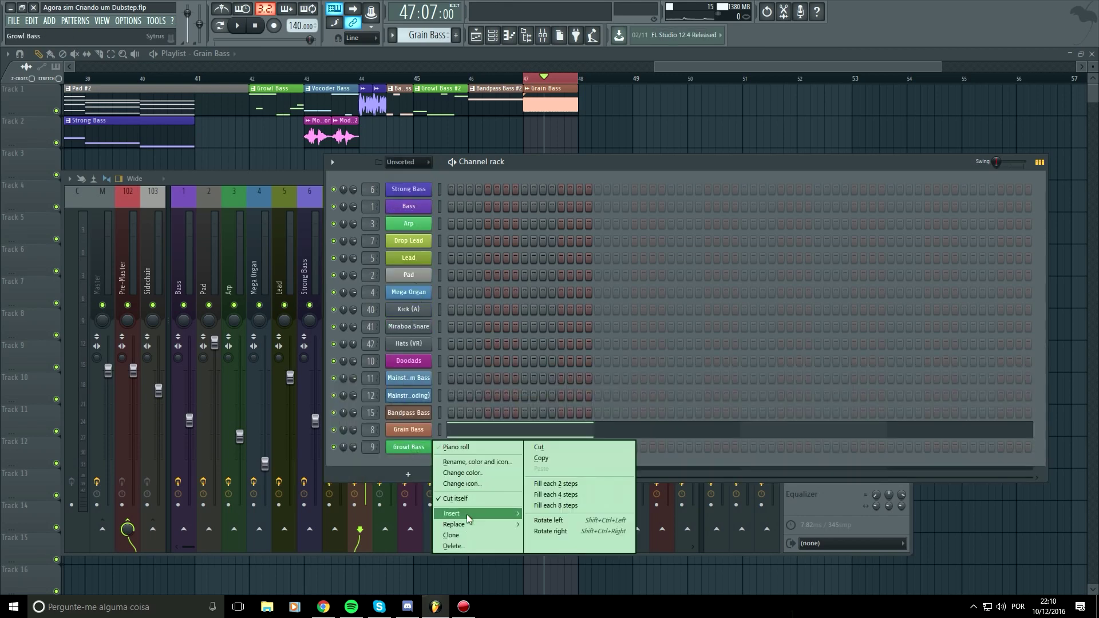
{"action": "mouse_move", "coordinate": [466, 513]}
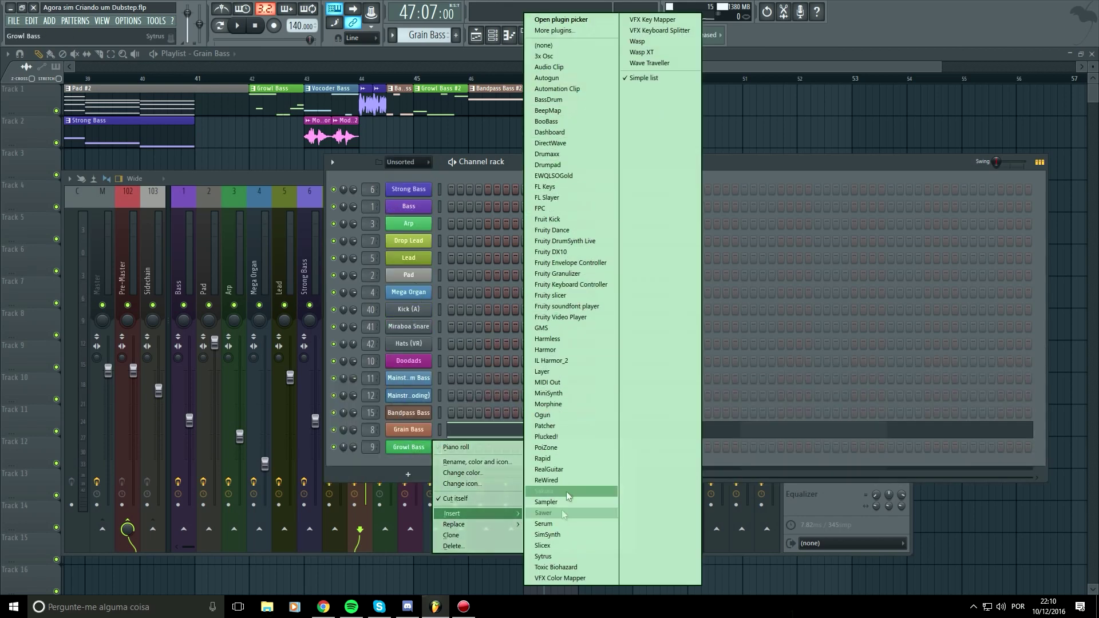
{"action": "left_click", "coordinate": [575, 350]}
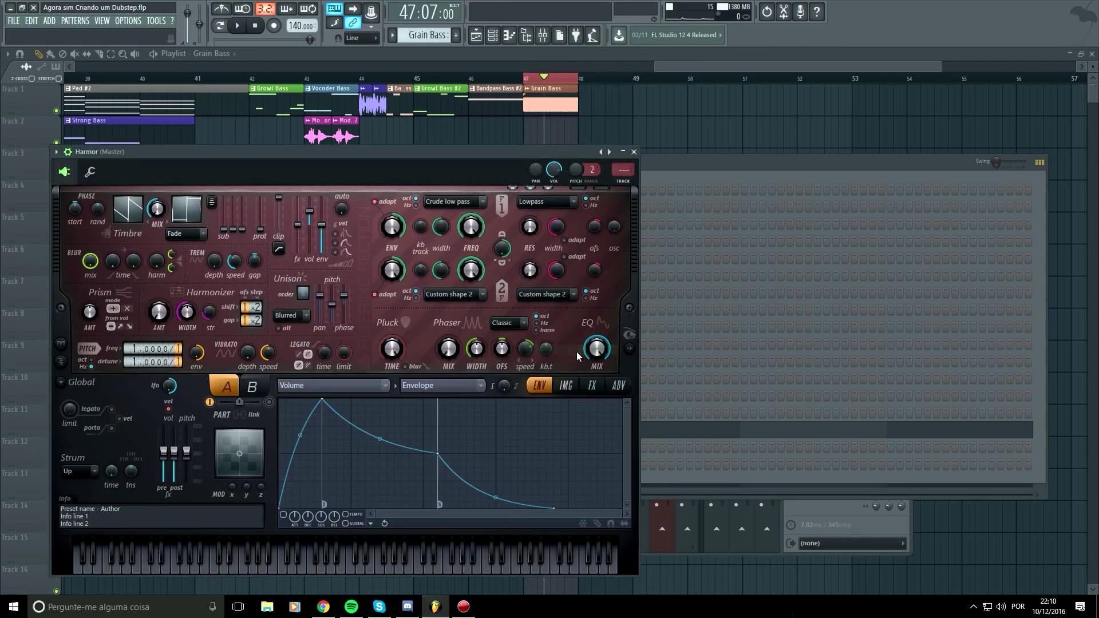
{"action": "left_click", "coordinate": [575, 386]}
Load the Grain Bass audio clip's sample into Harmor's image synthesis section for resynthesis.
{"action": "double_click", "coordinate": [551, 107]}
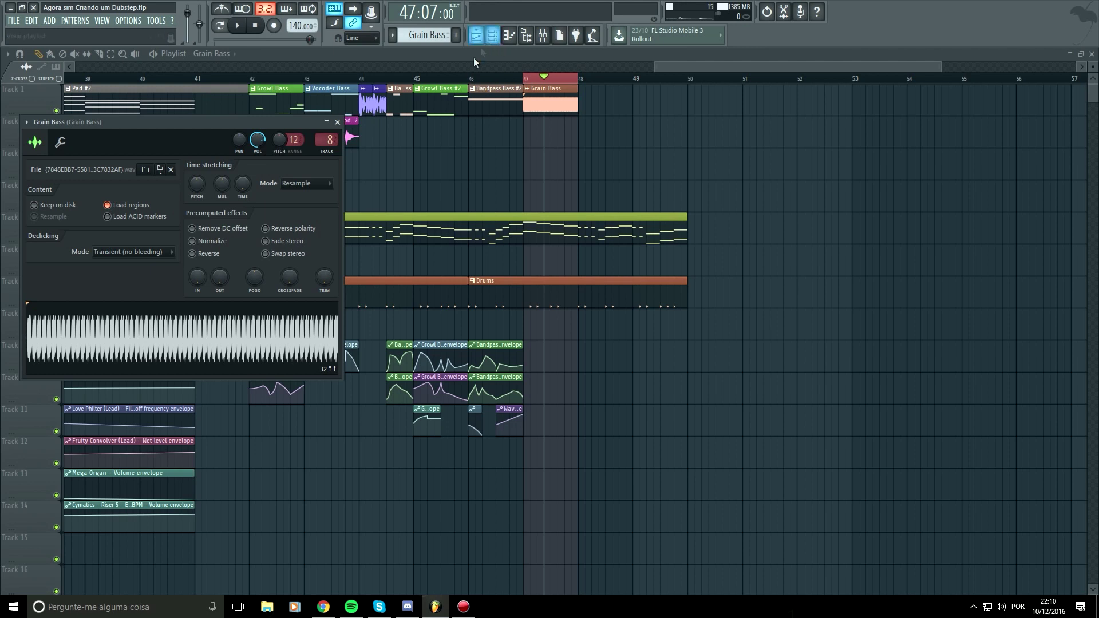
{"action": "left_click", "coordinate": [338, 122]}
{"action": "left_click", "coordinate": [492, 35]}
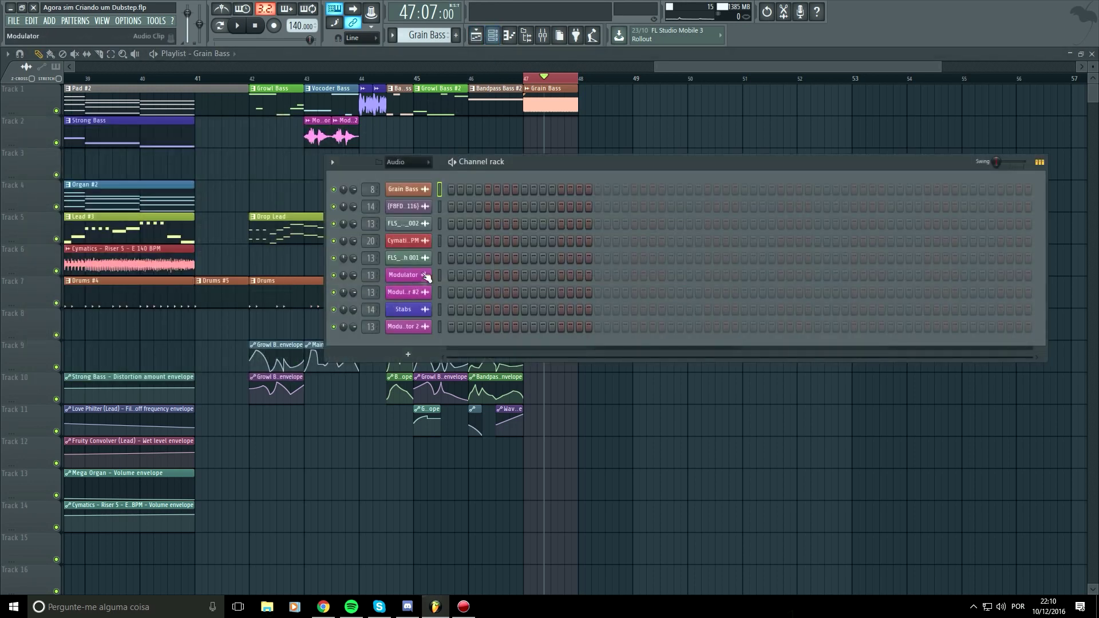
{"action": "left_click", "coordinate": [421, 191]}
{"action": "left_click", "coordinate": [416, 163]}
{"action": "left_click", "coordinate": [417, 213]}
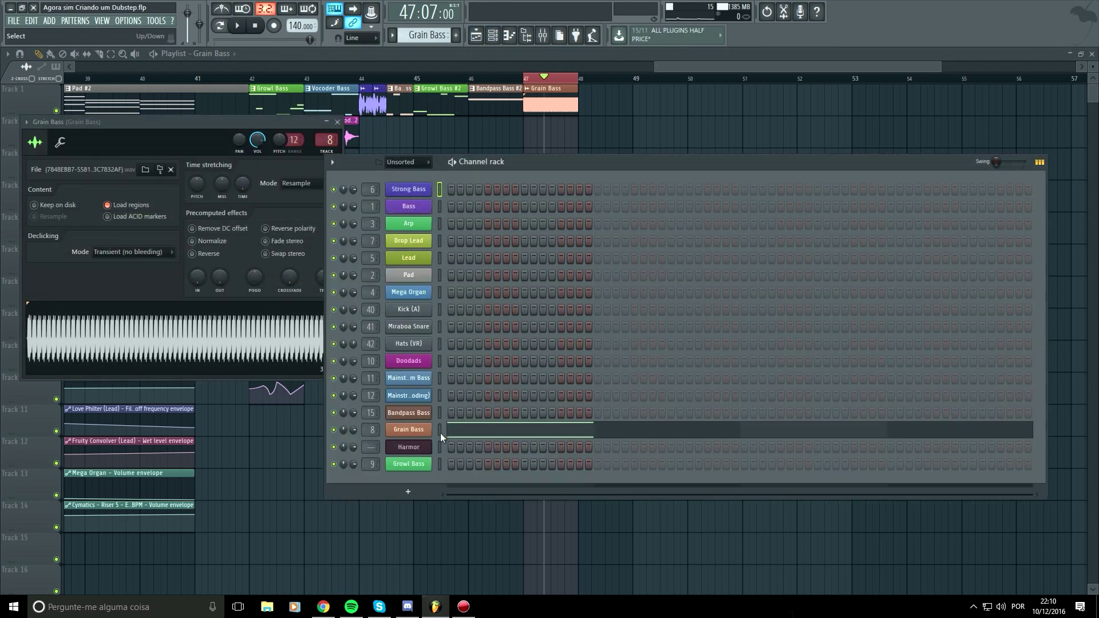
{"action": "left_click", "coordinate": [422, 448]}
{"action": "left_click_drag", "start_coordinate": [467, 152], "coordinate": [692, 154]}
{"action": "left_click_drag", "start_coordinate": [204, 339], "coordinate": [595, 444]}
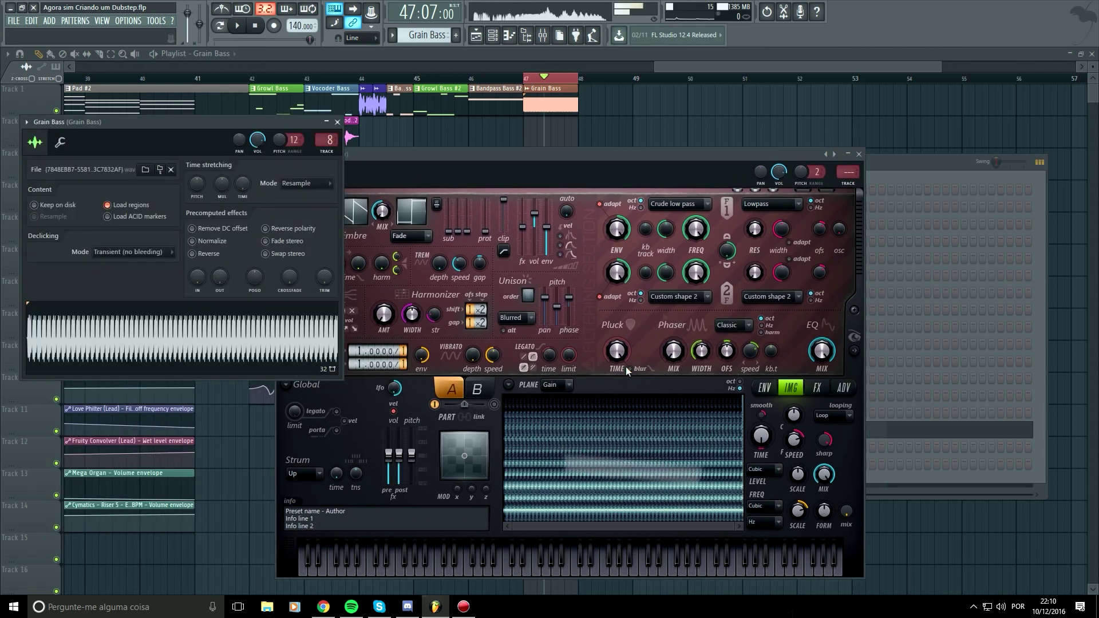
Delete the Grain Bass audio clip from bar 47 on Track 1 and audition the resynthesized Harmor sound.
{"action": "left_click", "coordinate": [338, 121]}
{"action": "left_click", "coordinate": [697, 67]}
{"action": "right_click", "coordinate": [561, 110]}
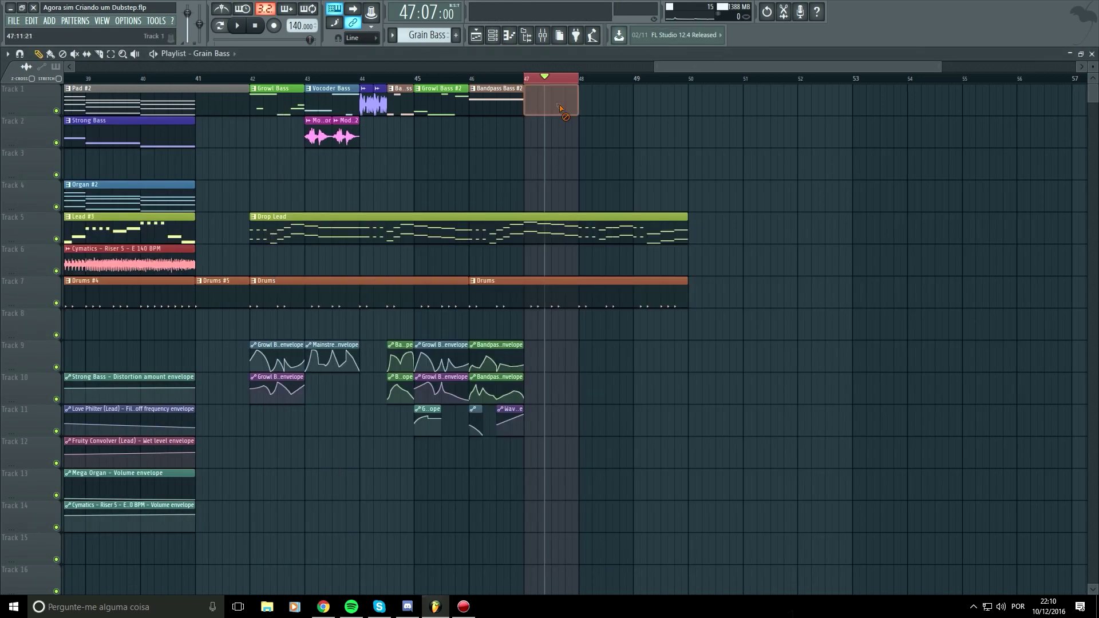
{"action": "key", "text": "q"}
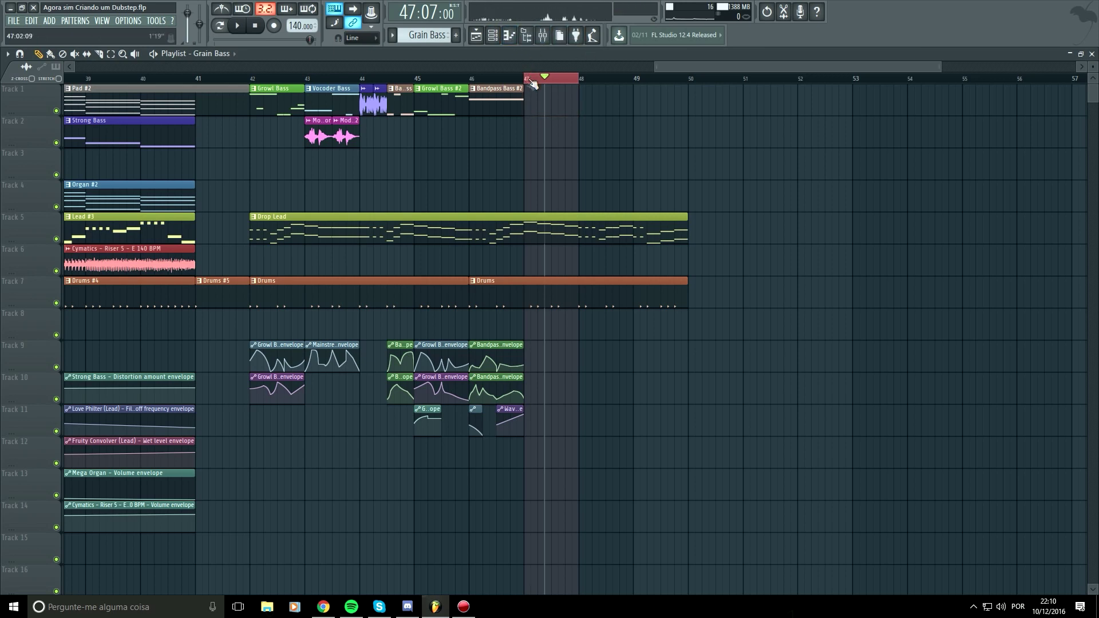
Rename the Harmor channel as Grain Bass (Resample) and give it a yellow colour.
{"action": "left_click", "coordinate": [492, 35]}
{"action": "right_click", "coordinate": [430, 447]}
{"action": "left_click", "coordinate": [455, 459]}
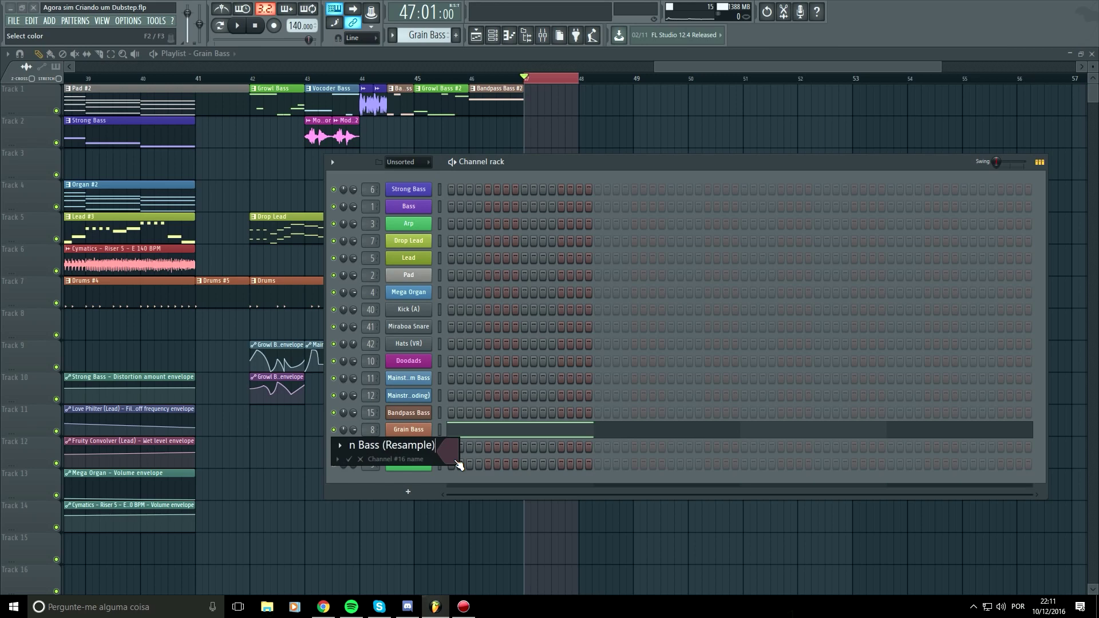
{"action": "left_click", "coordinate": [456, 462]}
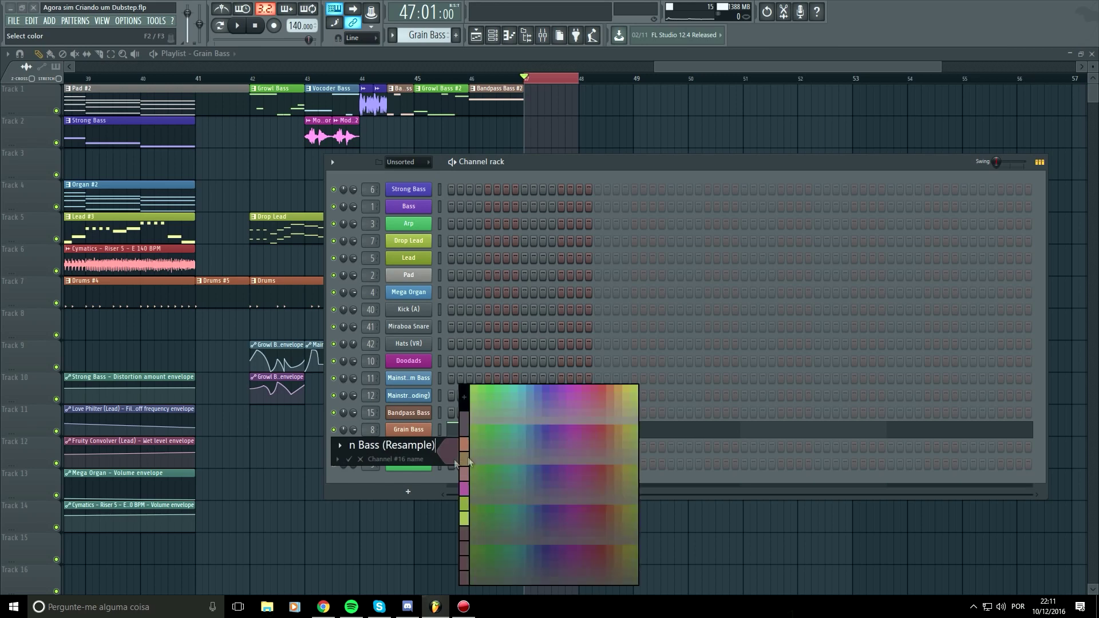
{"action": "left_click", "coordinate": [624, 395]}
Link the Grain Bass (Resample) channel to mixer track 16.
{"action": "left_click", "coordinate": [543, 36]}
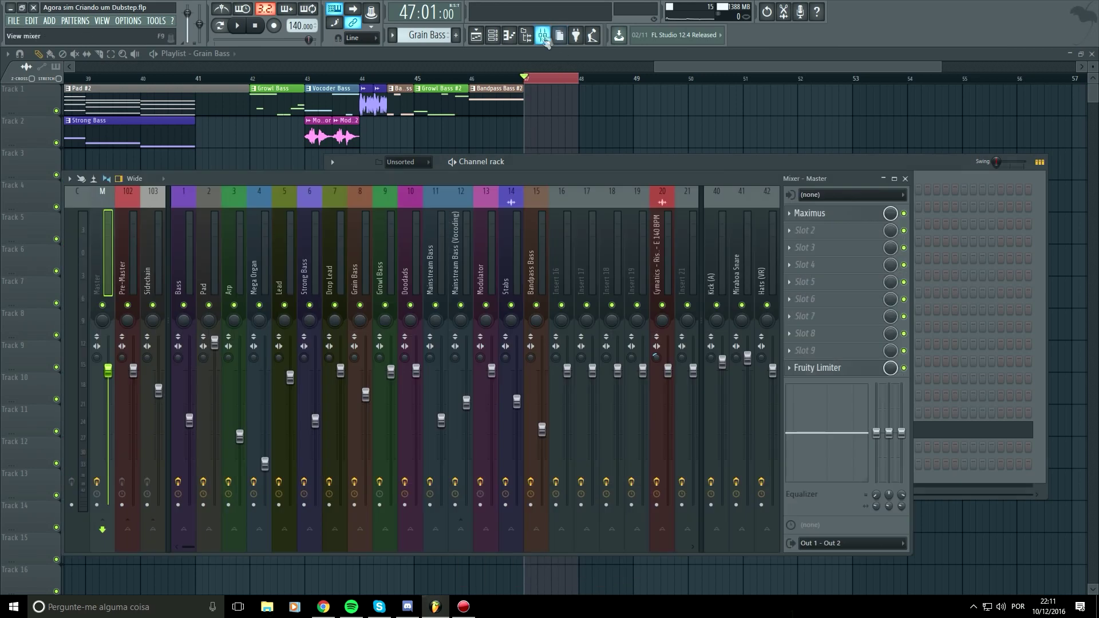
{"action": "left_click", "coordinate": [564, 253]}
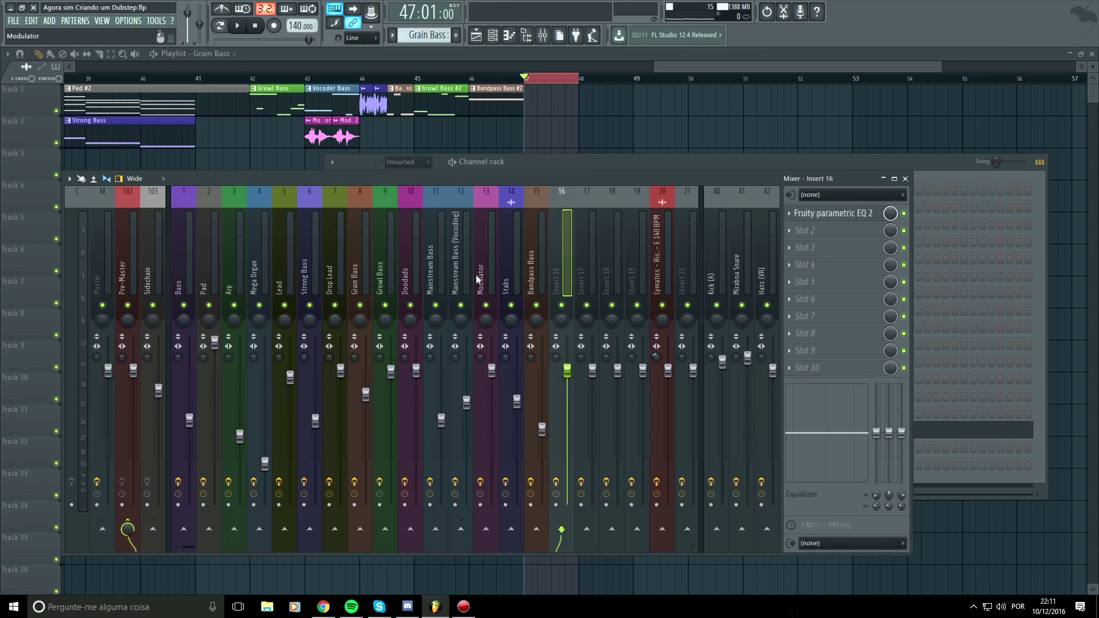
{"action": "key", "text": "ctrl+l"}
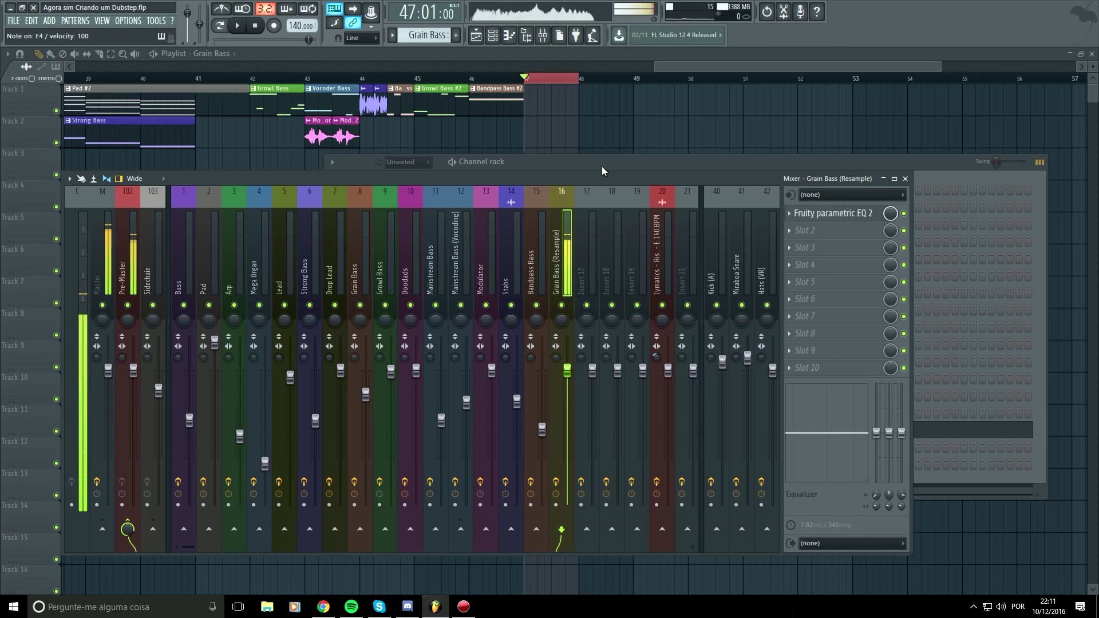
Create a new pattern named Grain Bass (Resample).
{"action": "left_click", "coordinate": [672, 66]}
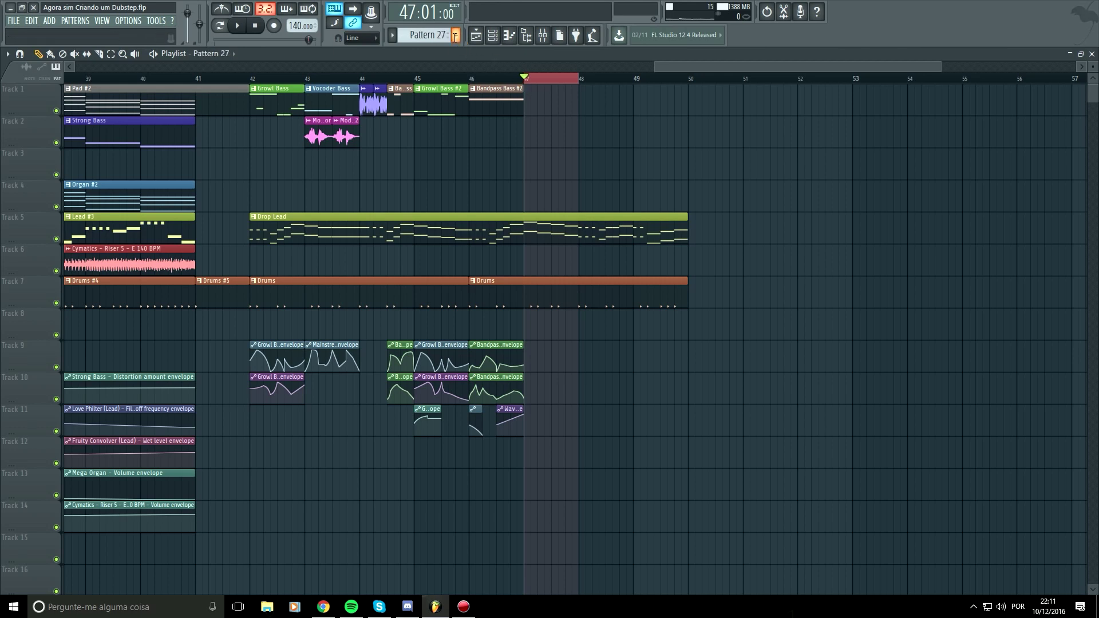
{"action": "left_click", "coordinate": [455, 36]}
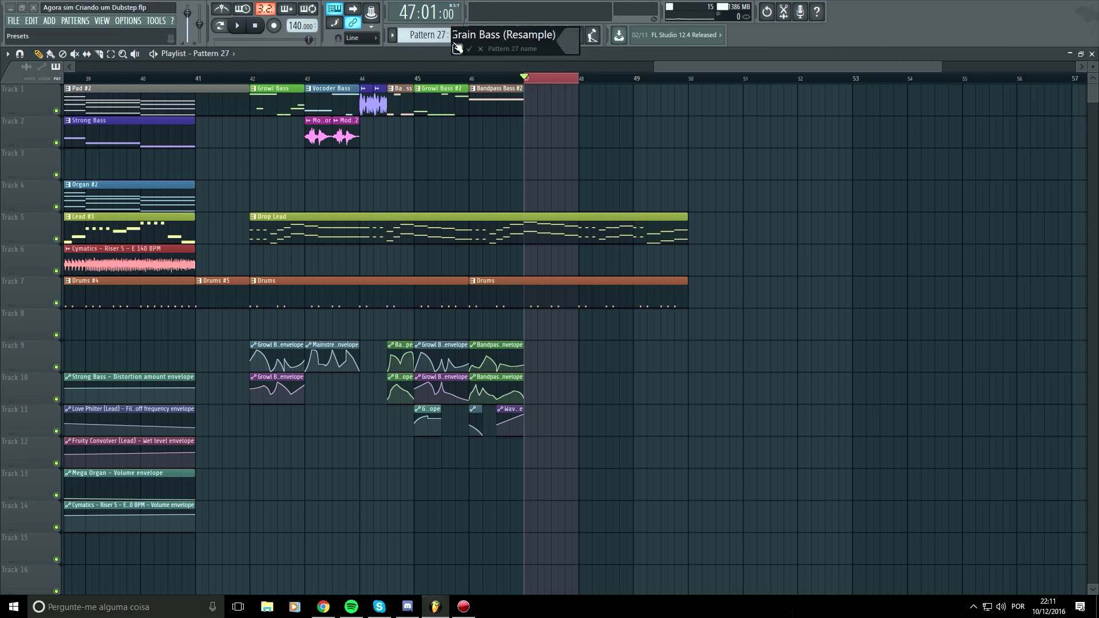
{"action": "left_click", "coordinate": [569, 41]}
{"action": "left_click", "coordinate": [743, 40]}
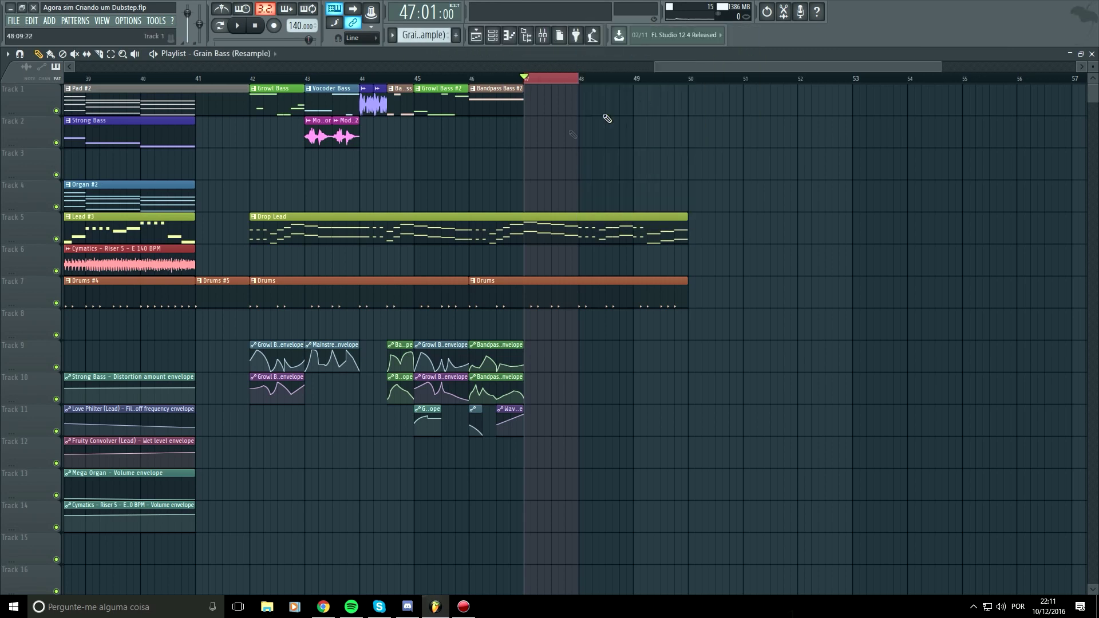
Place the Grain Bass (Resample) pattern at bar 47 on Track 1 and give it a one-bar C5 note.
{"action": "left_click", "coordinate": [542, 96]}
{"action": "key", "text": "F6"}
{"action": "right_click", "coordinate": [430, 452]}
{"action": "left_click", "coordinate": [452, 447]}
{"action": "left_click", "coordinate": [38, 348]}
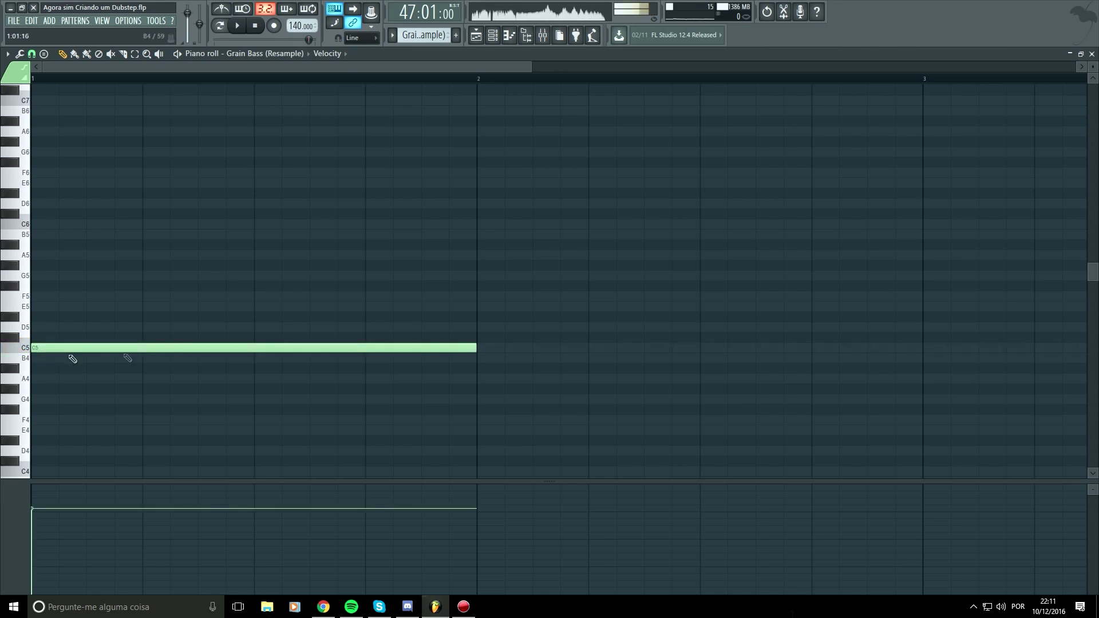
{"action": "scroll", "coordinate": [375, 346], "scroll_direction": "down", "scroll_amount": 2}
{"action": "key", "text": "space"}
{"action": "left_click", "coordinate": [476, 35]}
{"action": "key", "text": "space"}
{"action": "double_click", "coordinate": [540, 109]}
Create an automation clip for the Grain Bass (Resample) main pitch on Track 2 at bar 47 and make its envelope rise.
{"action": "left_click", "coordinate": [475, 35]}
{"action": "left_click", "coordinate": [492, 35]}
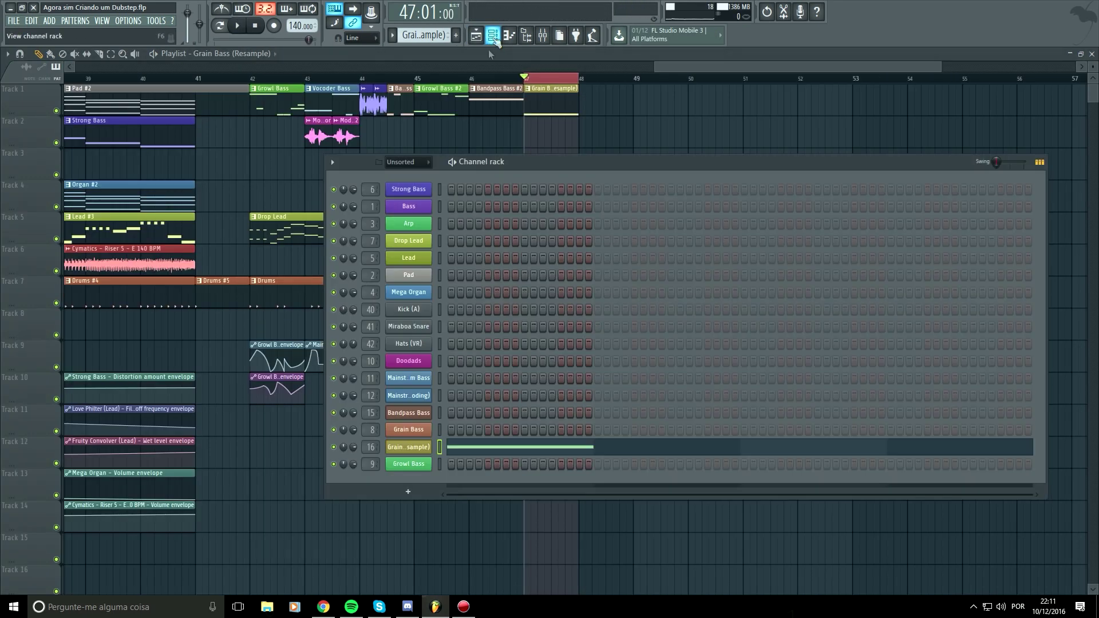
{"action": "left_click", "coordinate": [422, 447]}
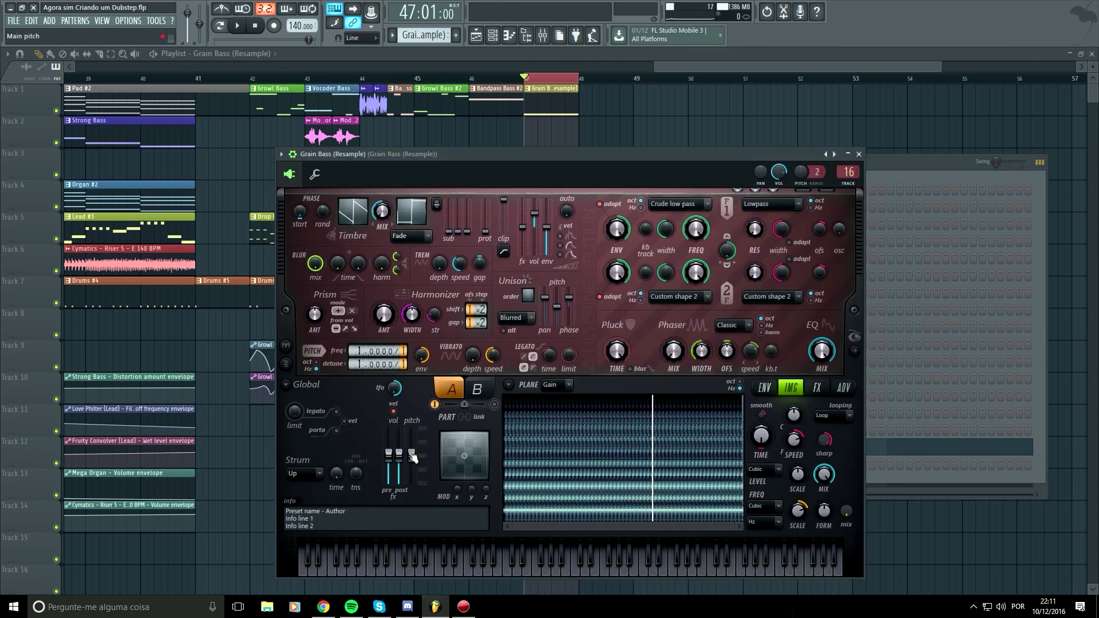
{"action": "right_click", "coordinate": [412, 456]}
{"action": "left_click", "coordinate": [452, 494]}
{"action": "left_click_drag", "start_coordinate": [579, 139], "coordinate": [575, 106]}
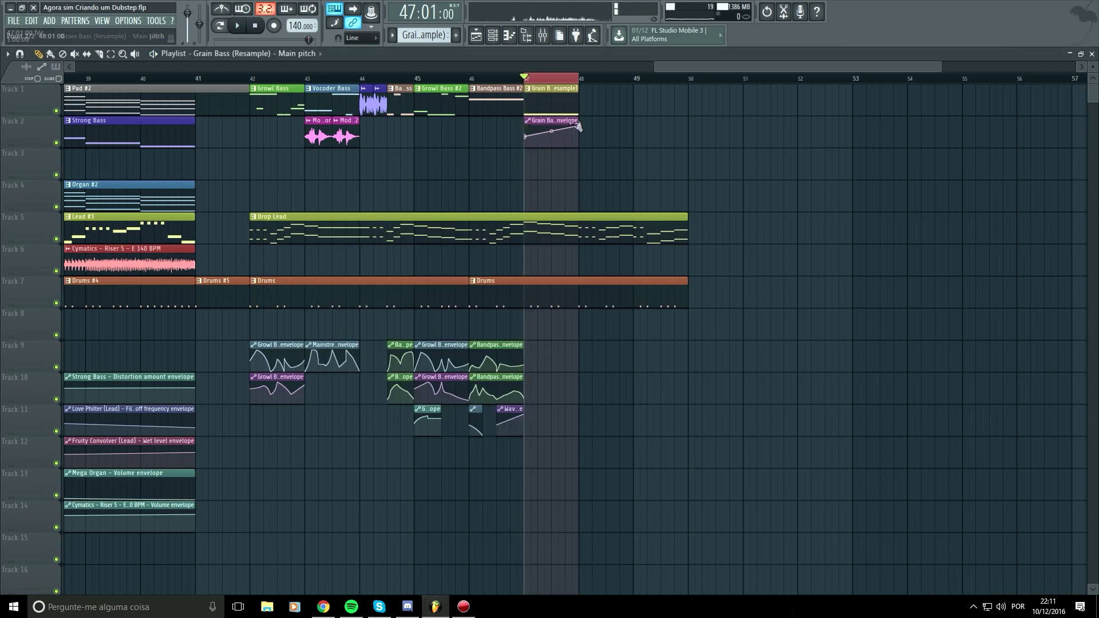
Enlarge Track 2, lower the main pitch envelope's end point and bend the line into a gentle upward curve, auditioning the loop.
{"action": "left_click_drag", "start_coordinate": [38, 144], "coordinate": [46, 417]}
{"action": "scroll", "coordinate": [618, 246], "scroll_direction": "up", "scroll_amount": 4}
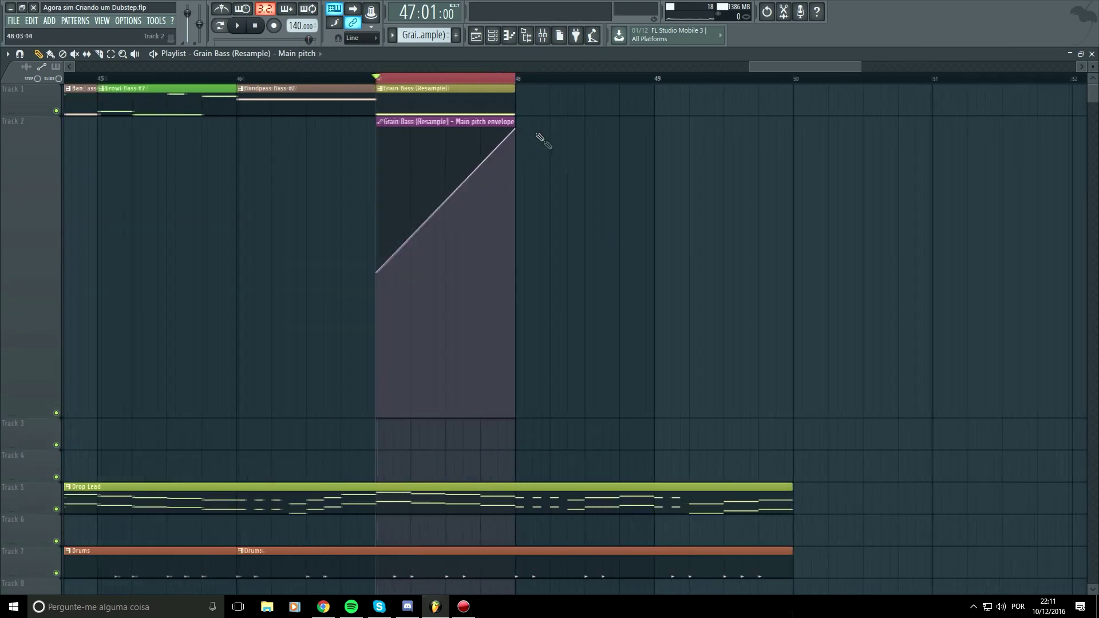
{"action": "left_click_drag", "start_coordinate": [514, 131], "coordinate": [514, 211]}
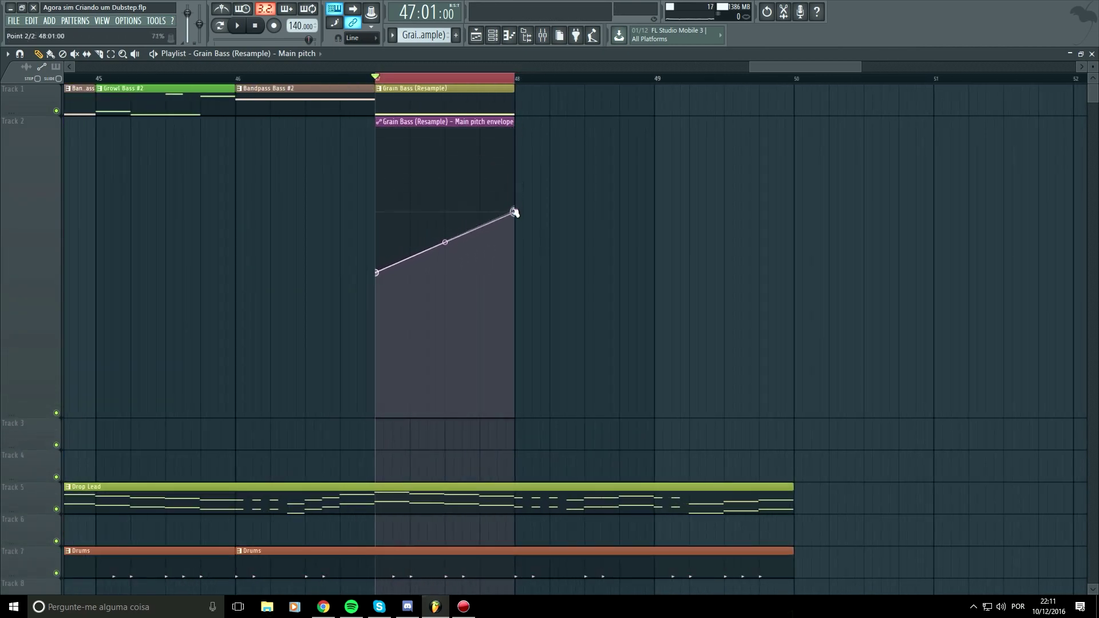
{"action": "left_click_drag", "start_coordinate": [512, 203], "coordinate": [512, 202]}
{"action": "key", "text": "space"}
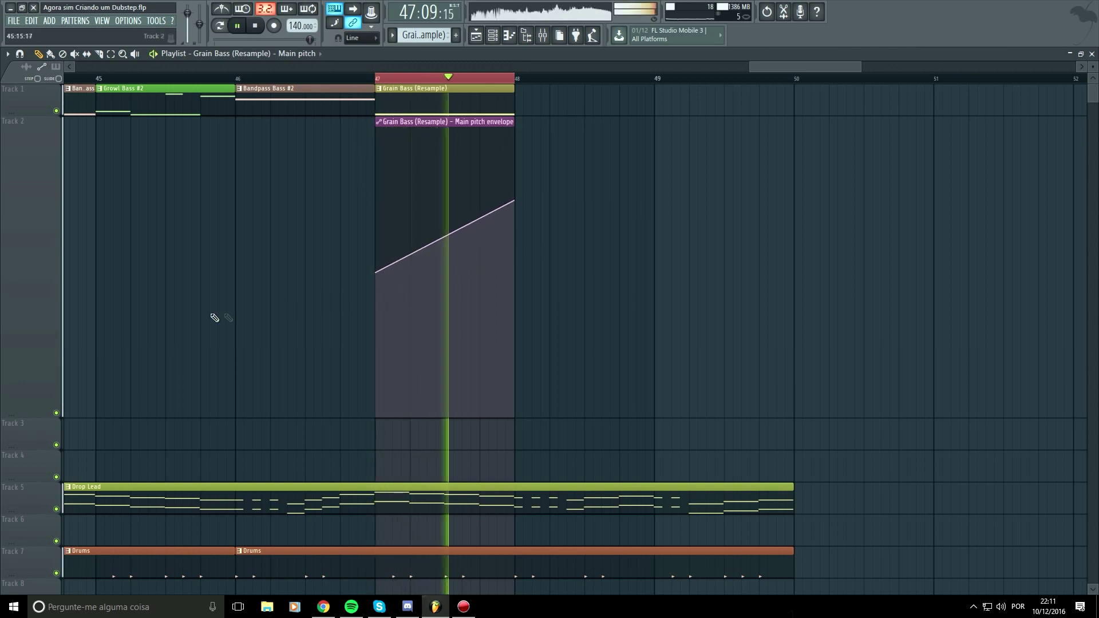
{"action": "key", "text": "space"}
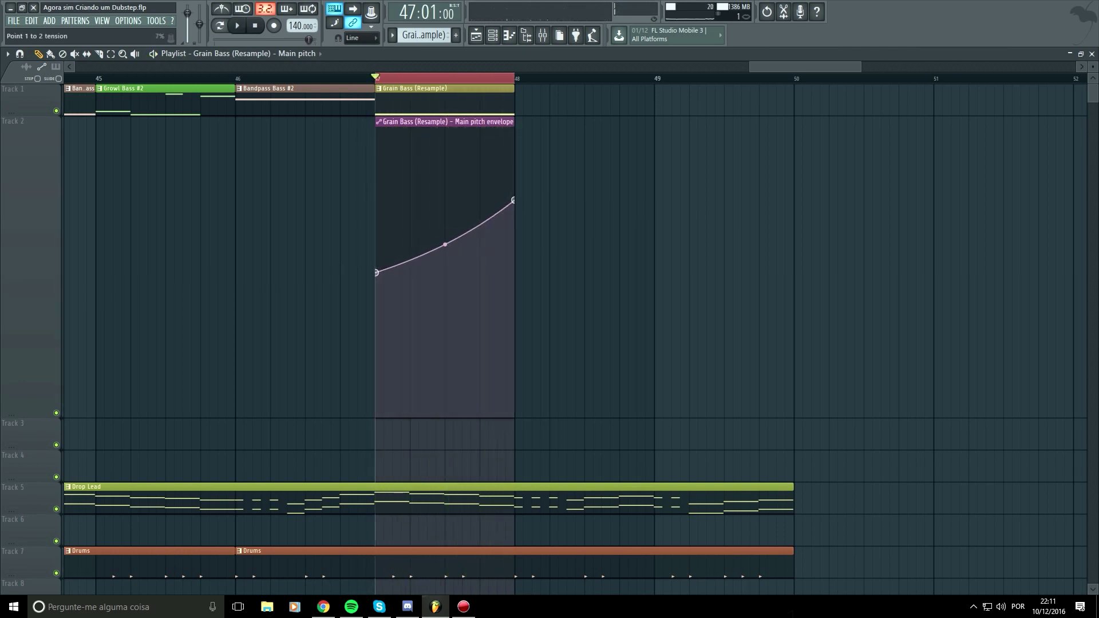
{"action": "key", "text": "space"}
Restore Track 2's normal height and move the main pitch envelope clip to Track 9 at bar 47.
{"action": "right_click", "coordinate": [24, 118]}
{"action": "left_click", "coordinate": [25, 279]}
{"action": "key", "text": "space"}
{"action": "left_click_drag", "start_coordinate": [439, 121], "coordinate": [441, 345]}
Look through the channel rack's automation group, return it to the Unsorted group and open the Grain Bass (Resample) channel.
{"action": "left_click", "coordinate": [492, 35]}
{"action": "key", "text": "space"}
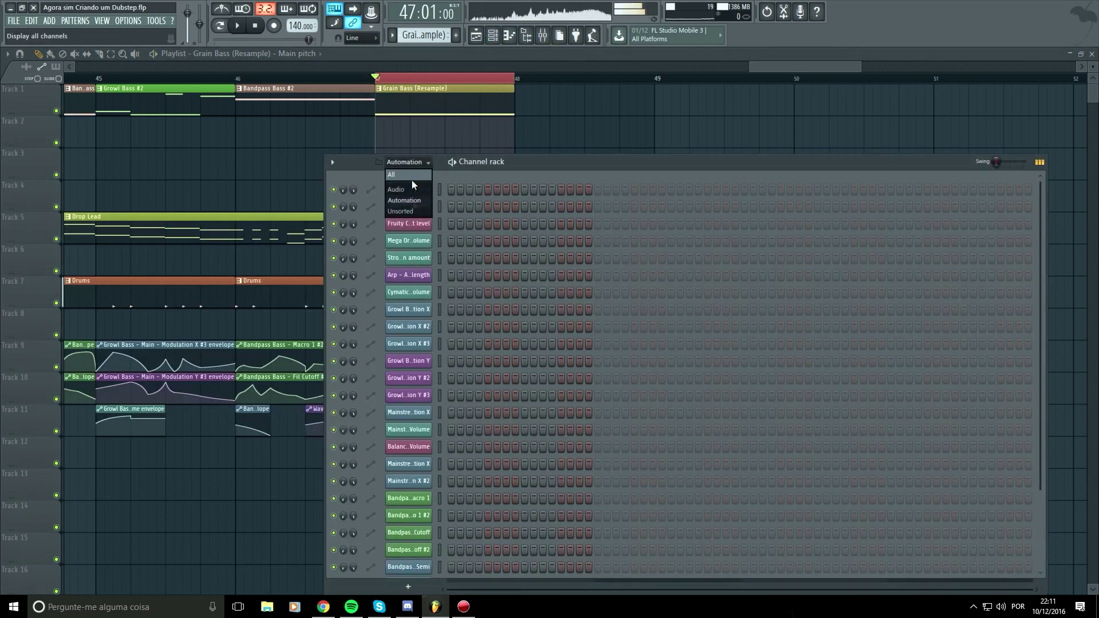
{"action": "left_click", "coordinate": [413, 200]}
{"action": "left_click", "coordinate": [418, 223]}
{"action": "left_click", "coordinate": [419, 153]}
{"action": "right_click", "coordinate": [452, 157]}
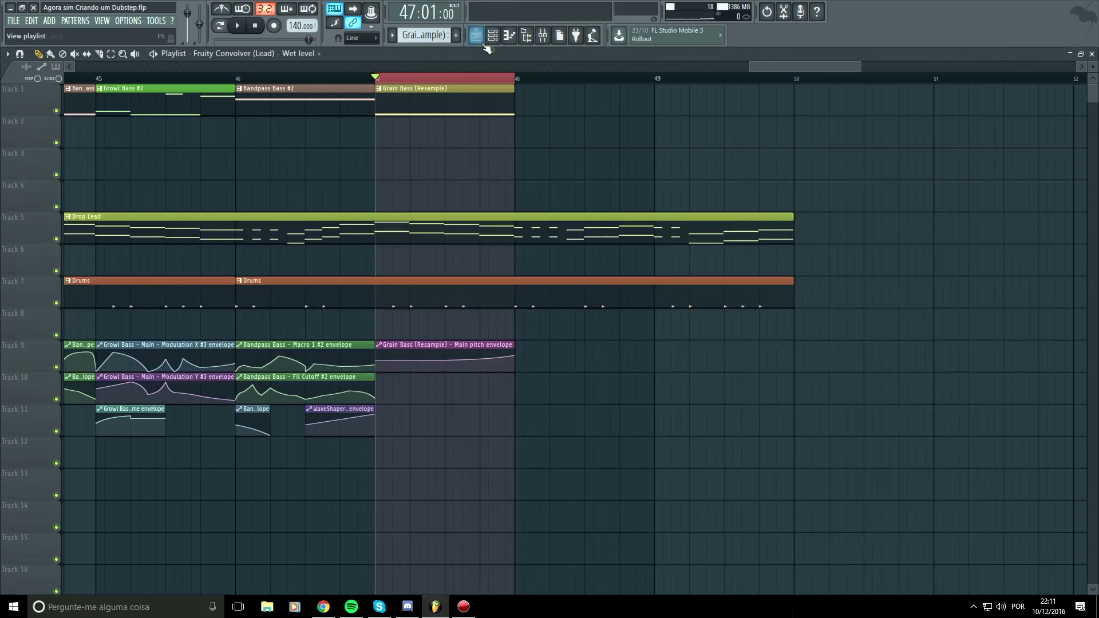
{"action": "left_click", "coordinate": [492, 36]}
{"action": "left_click", "coordinate": [420, 211]}
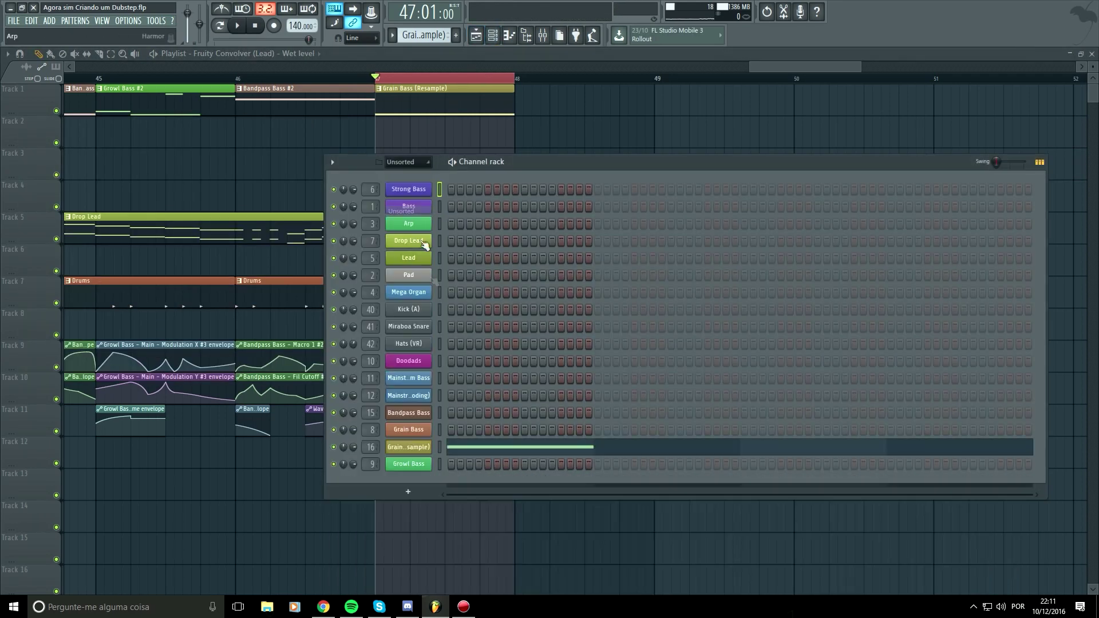
{"action": "left_click", "coordinate": [415, 451]}
Audition the loop with Harmor's spectrum visualizer shown.
{"action": "key", "text": "space"}
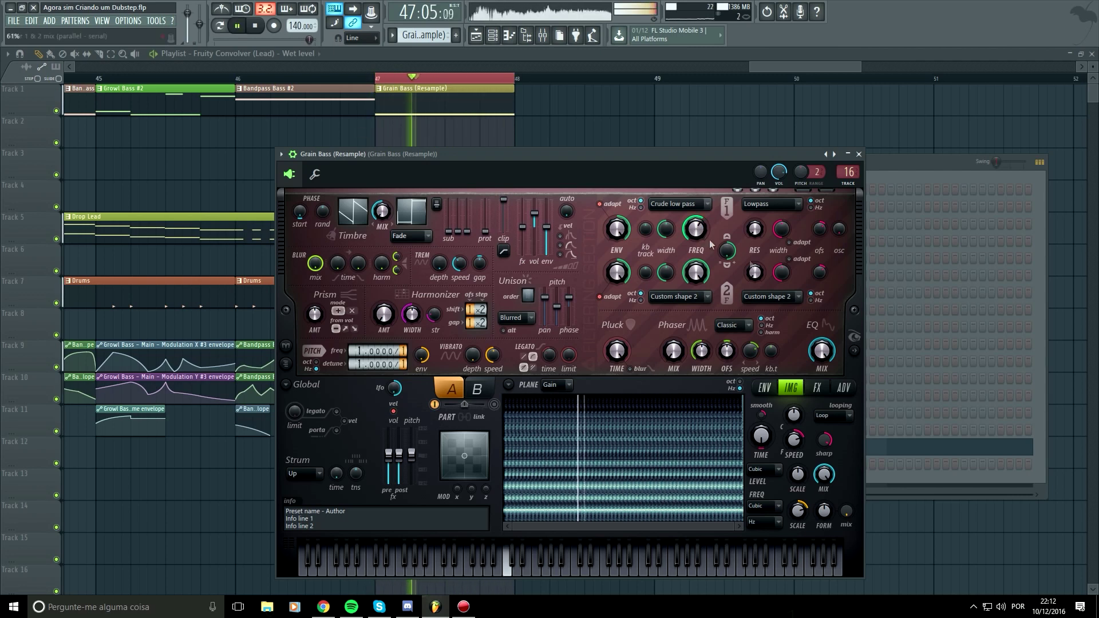
{"action": "left_click", "coordinate": [854, 350]}
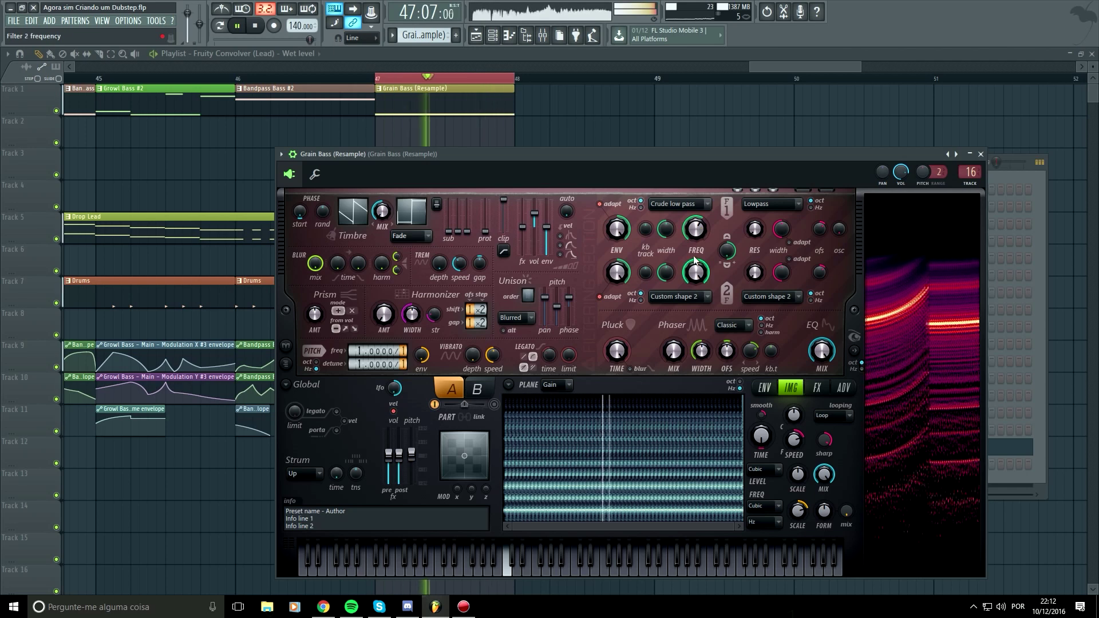
{"action": "key", "text": "space"}
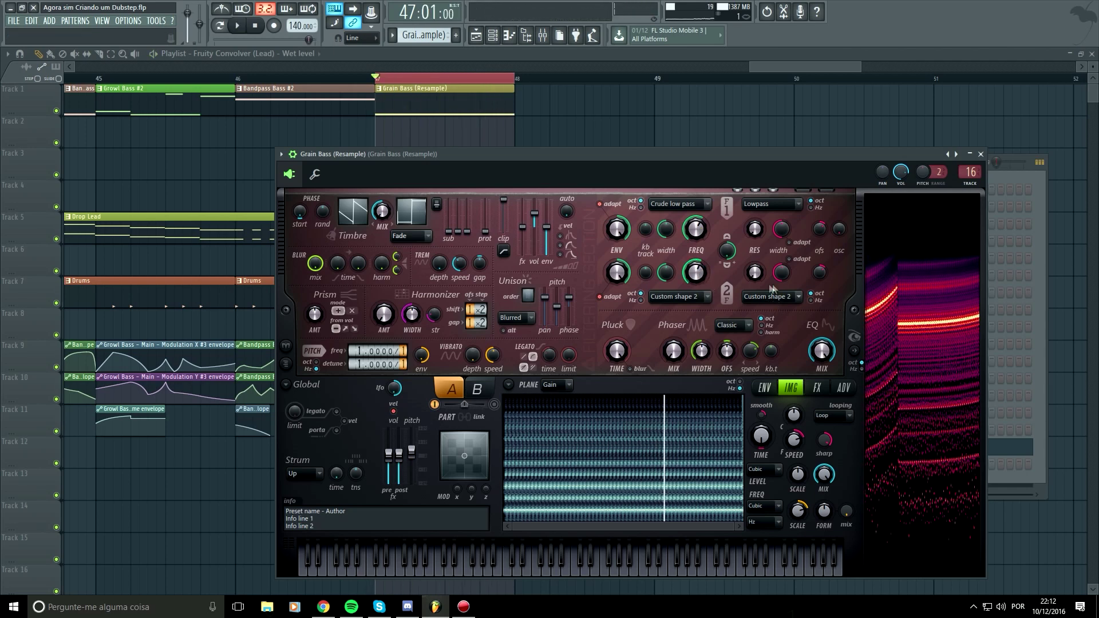
Try out a lower filter 1 frequency and a higher Harmonizer amount on the resampled bass while looping bar 47.
{"action": "left_click", "coordinate": [765, 297]}
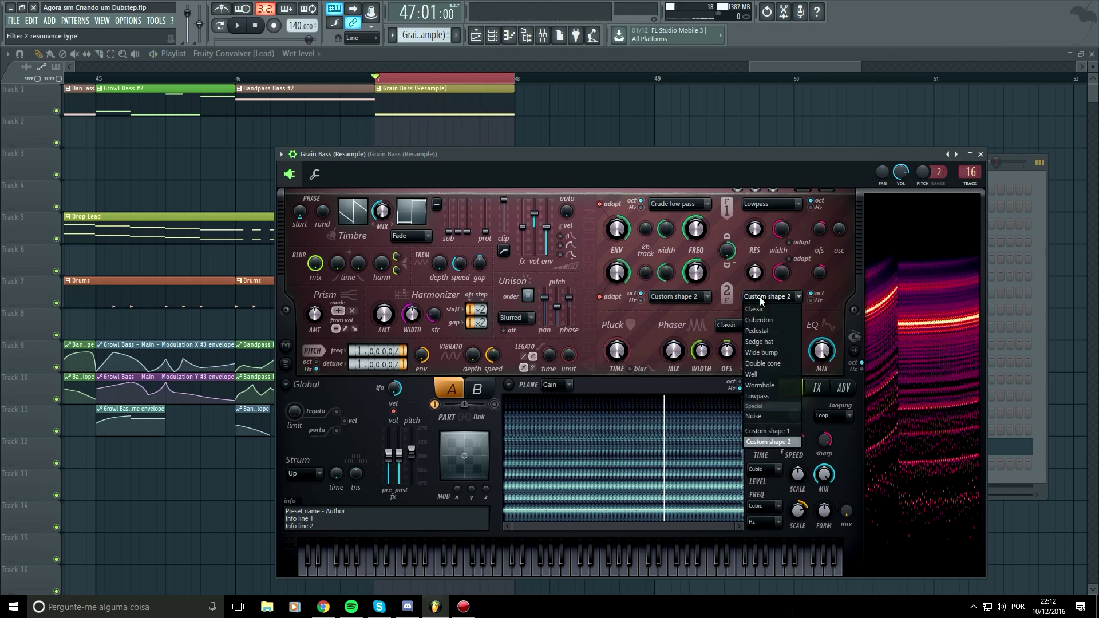
{"action": "left_click", "coordinate": [760, 301]}
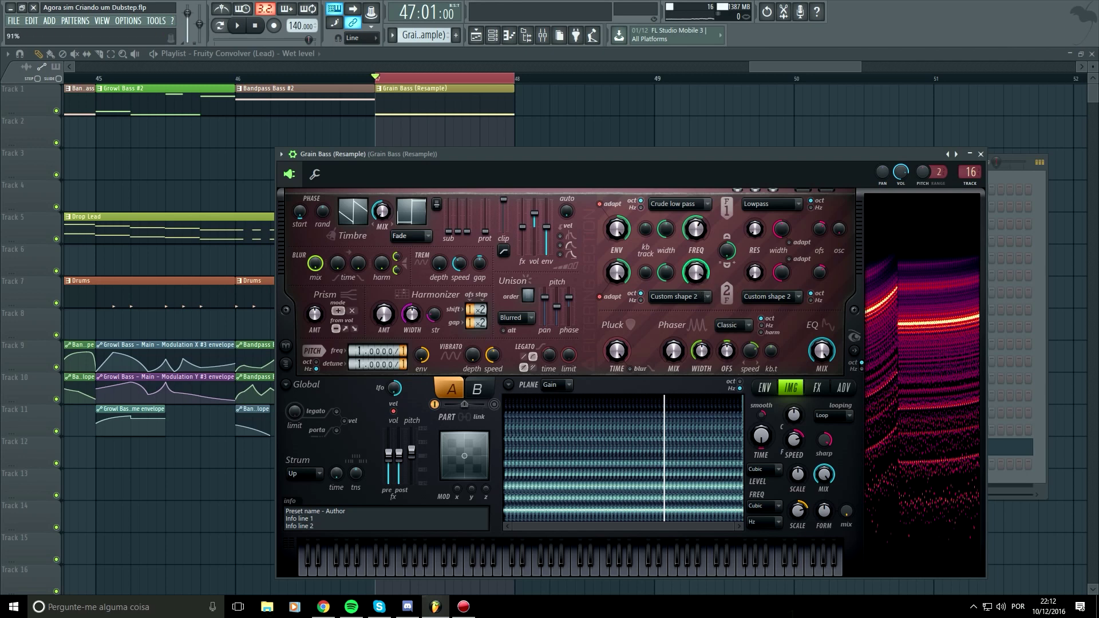
{"action": "key", "text": "space"}
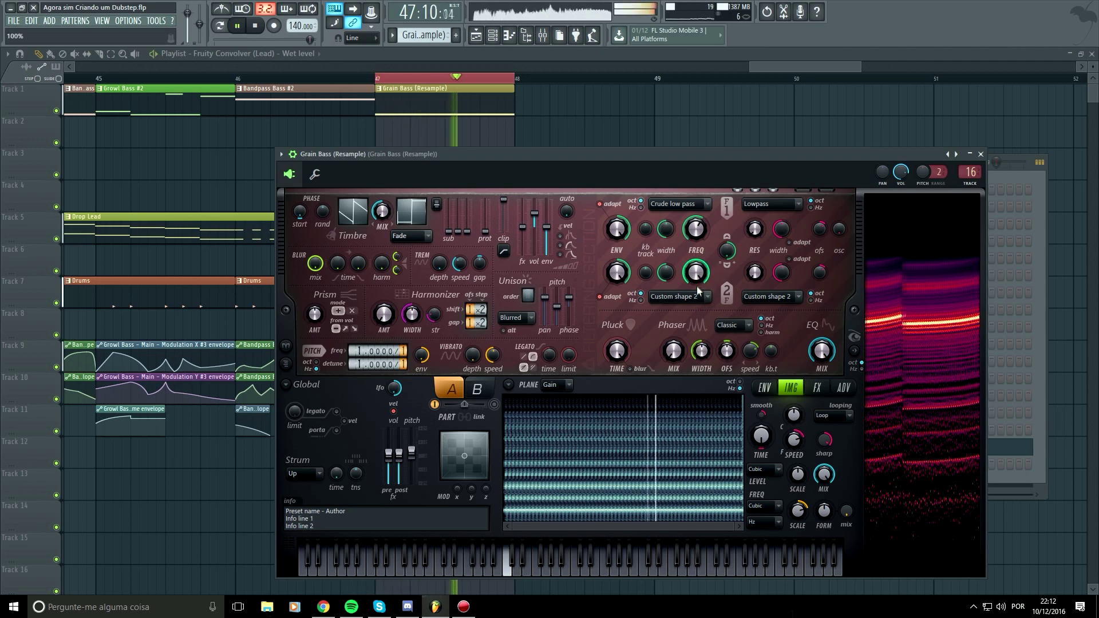
{"action": "left_click_drag", "start_coordinate": [702, 230], "coordinate": [701, 241]}
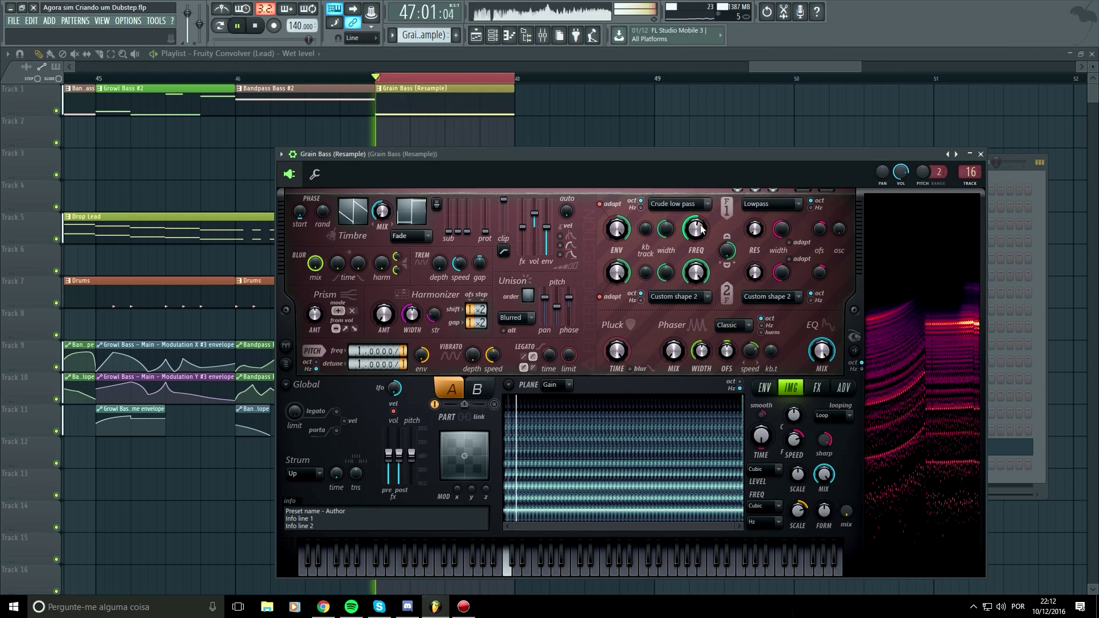
{"action": "key", "text": "space"}
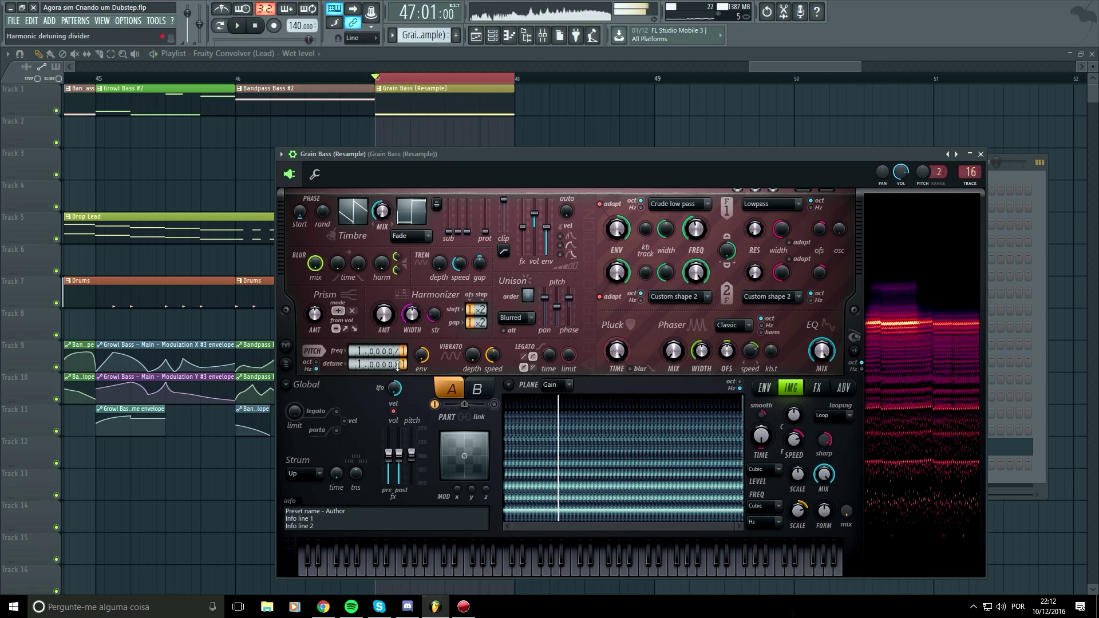
{"action": "key", "text": "space"}
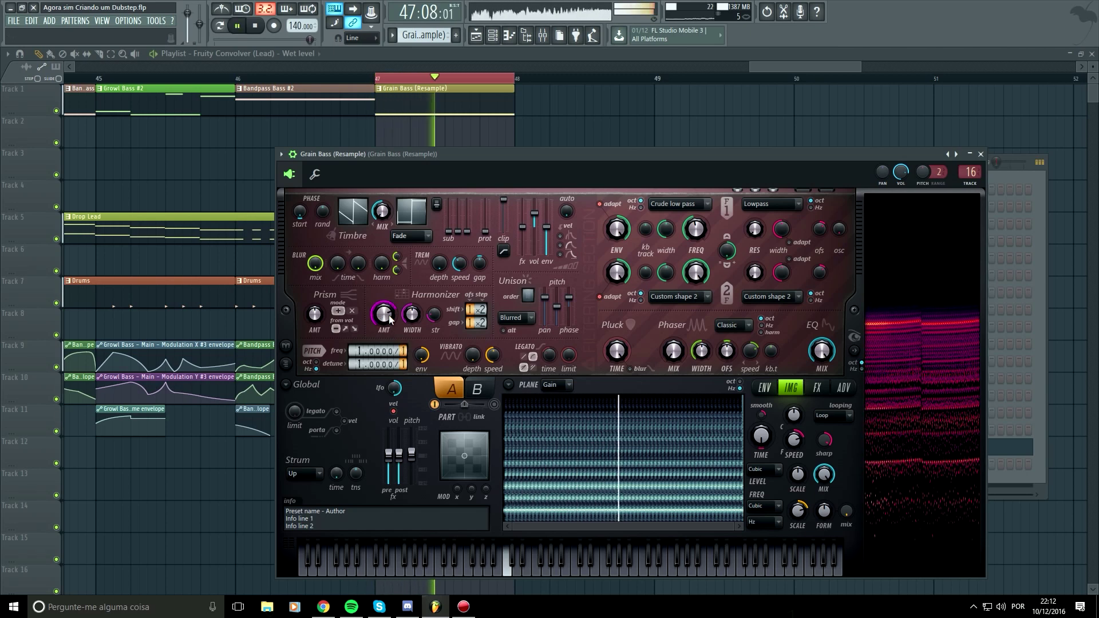
{"action": "key", "text": "space"}
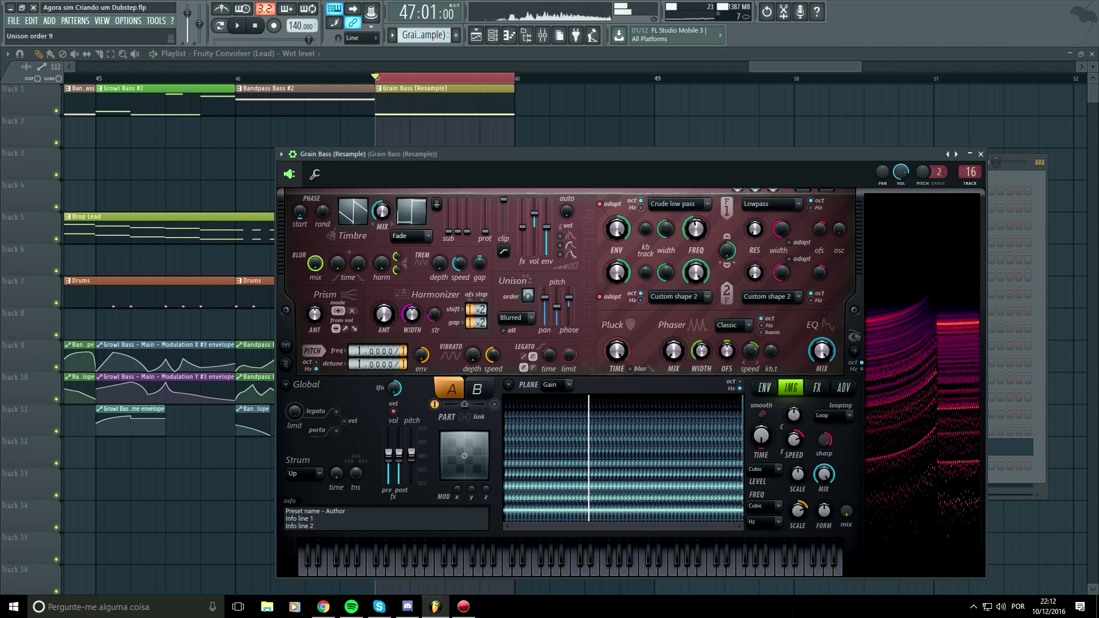
Set Harmor's unison order to 9 and raise the unison pan while auditioning the loop.
{"action": "key", "text": "space"}
{"action": "key", "text": "space"}
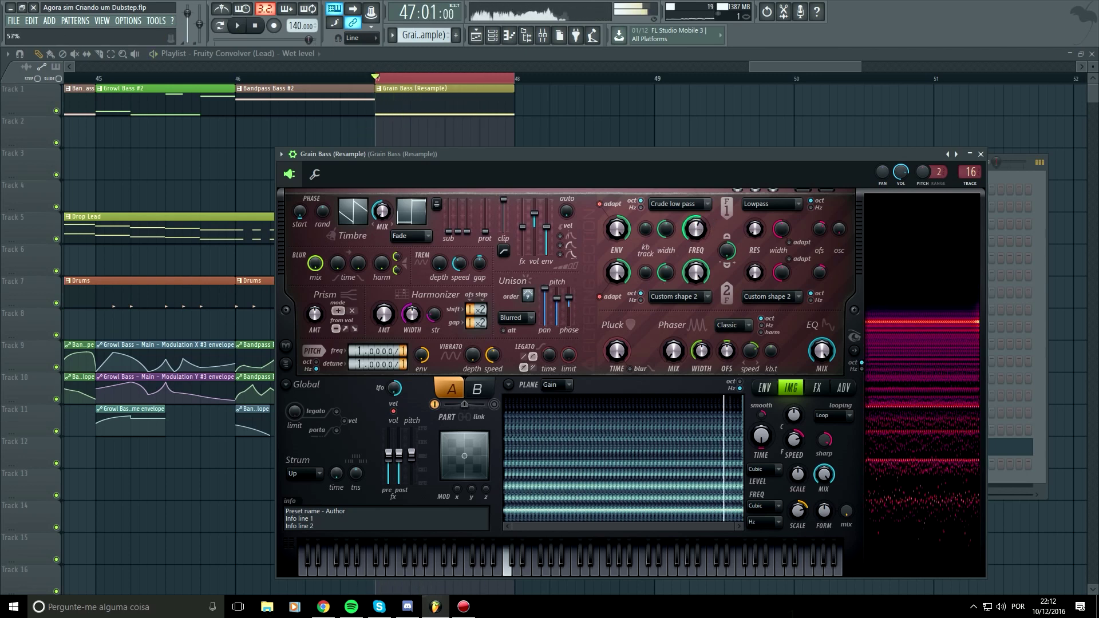
{"action": "key", "text": "space"}
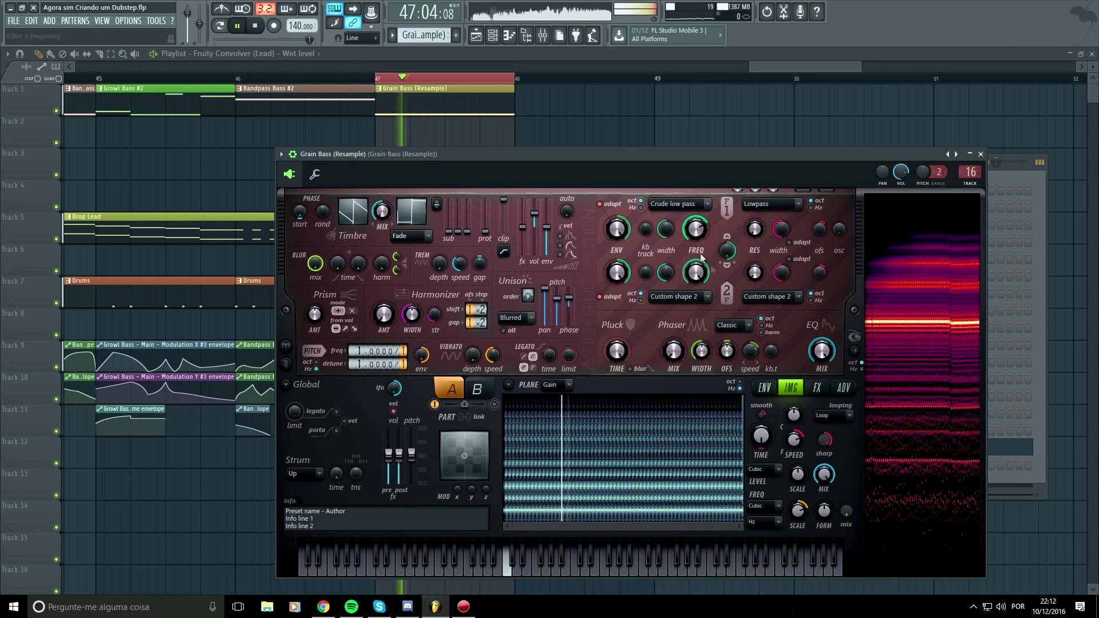
{"action": "key", "text": "space"}
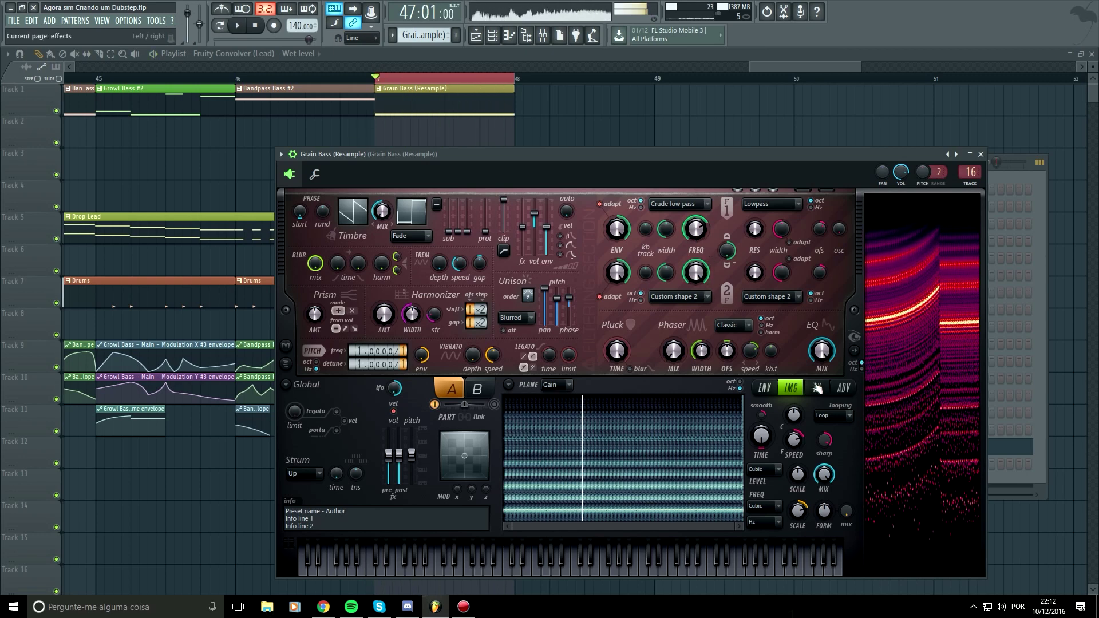
Bring up Harmor's effects settings and adjust the Pluck time while auditioning the loop.
{"action": "left_click", "coordinate": [817, 388]}
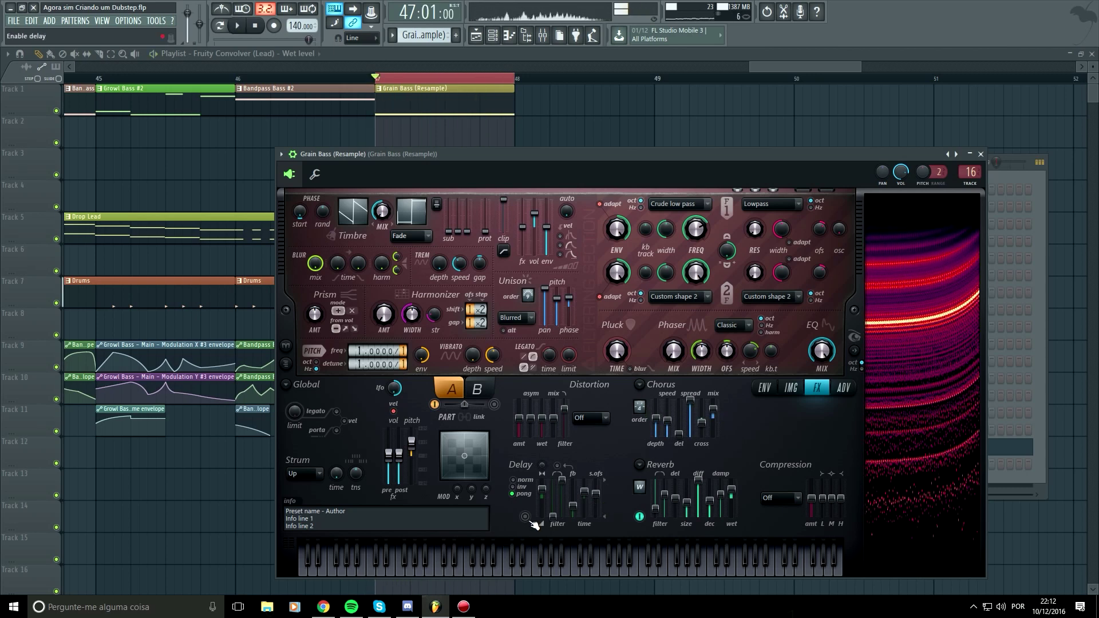
{"action": "key", "text": "space"}
{"action": "key", "text": "space"}
{"action": "left_click_drag", "start_coordinate": [617, 350], "coordinate": [617, 358]}
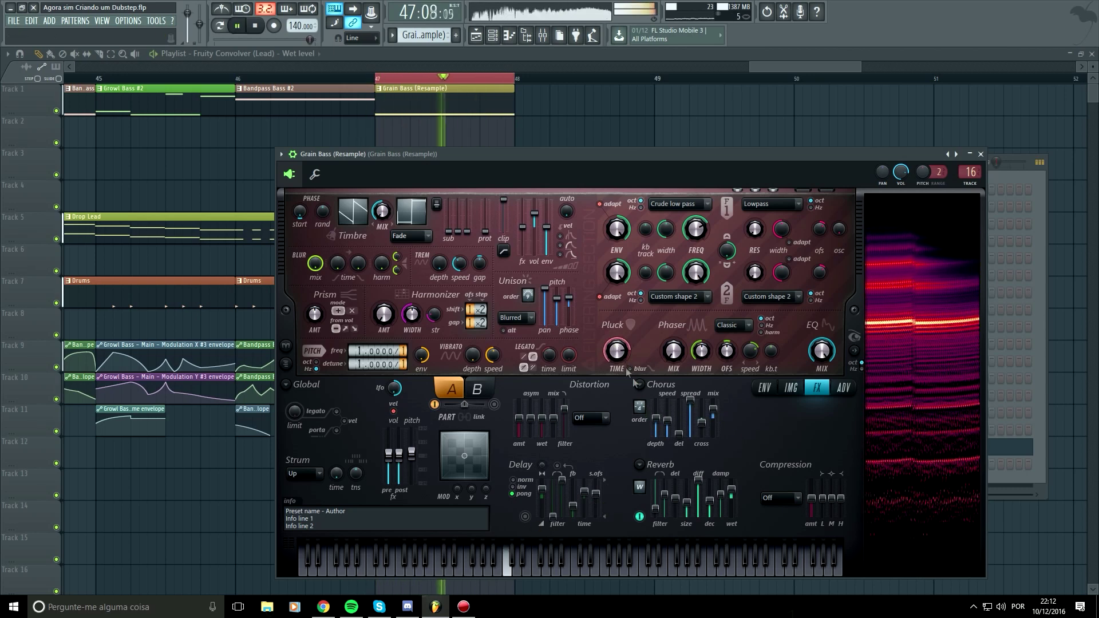
{"action": "scroll", "coordinate": [616, 358], "scroll_direction": "down", "scroll_amount": 3}
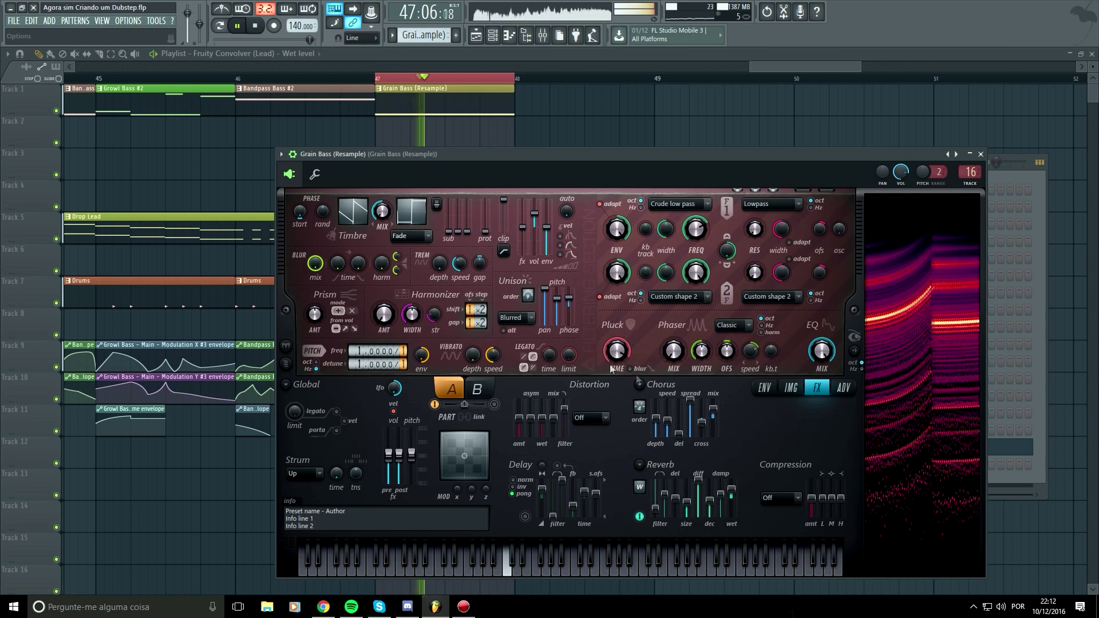
Try a strong Prism amount on the resampled bass and set it back to 0%.
{"action": "left_click_drag", "start_coordinate": [317, 315], "coordinate": [318, 297]}
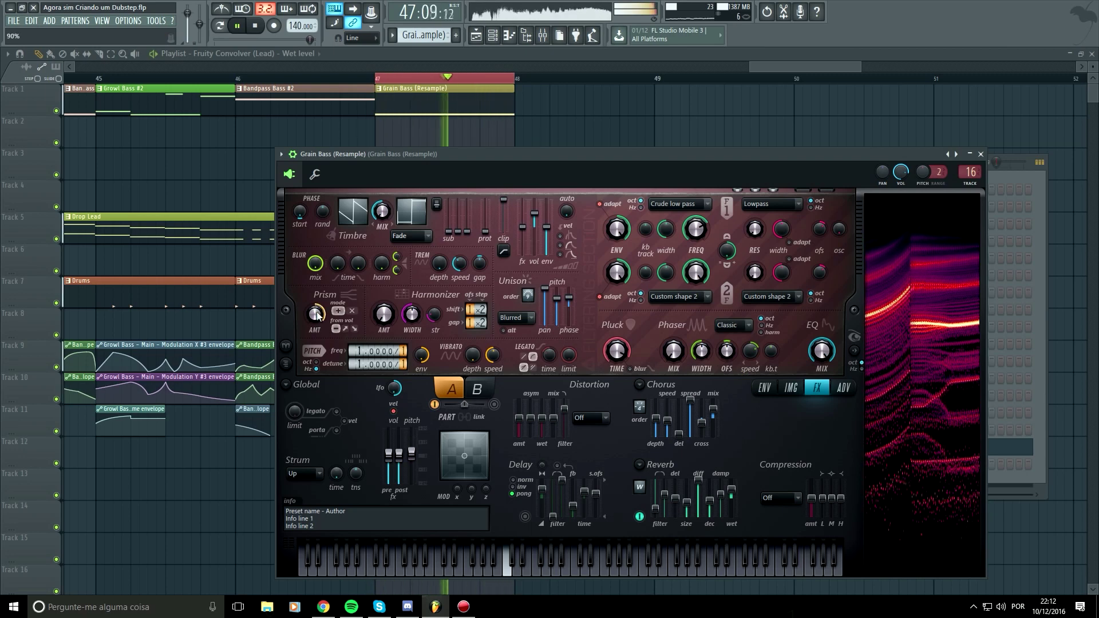
{"action": "left_click_drag", "start_coordinate": [316, 314], "coordinate": [317, 322]}
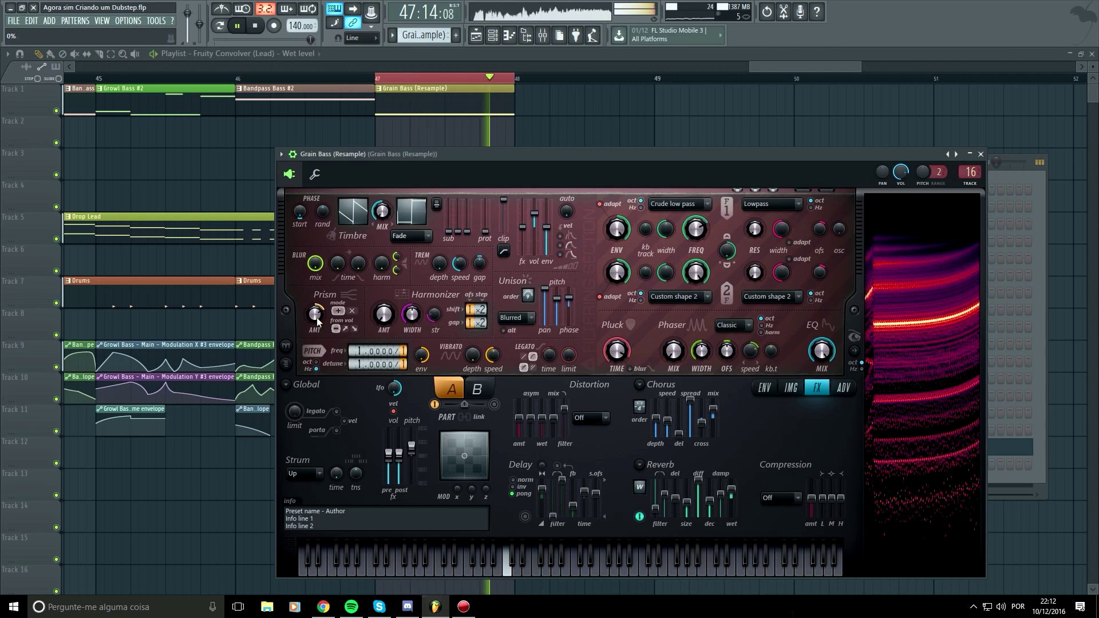
{"action": "key", "text": "space"}
Boost band 5 slightly and lower its frequency in Fruity Parametric EQ 2 on the Grain Bass (Resample) mixer track.
{"action": "left_click", "coordinate": [981, 155]}
{"action": "key", "text": "F6"}
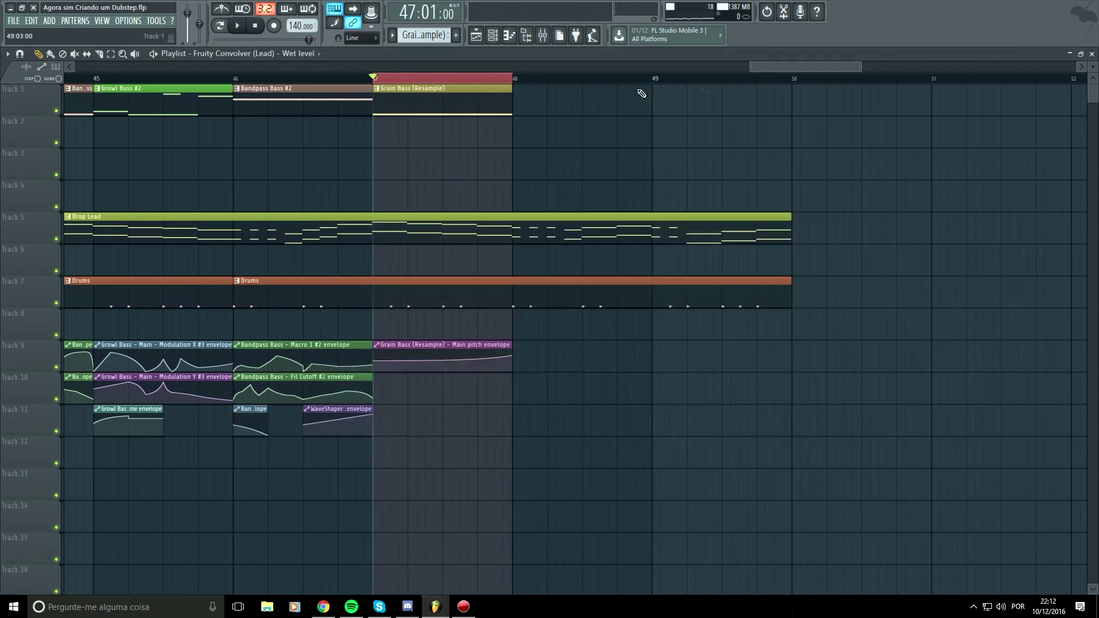
{"action": "left_click", "coordinate": [546, 35]}
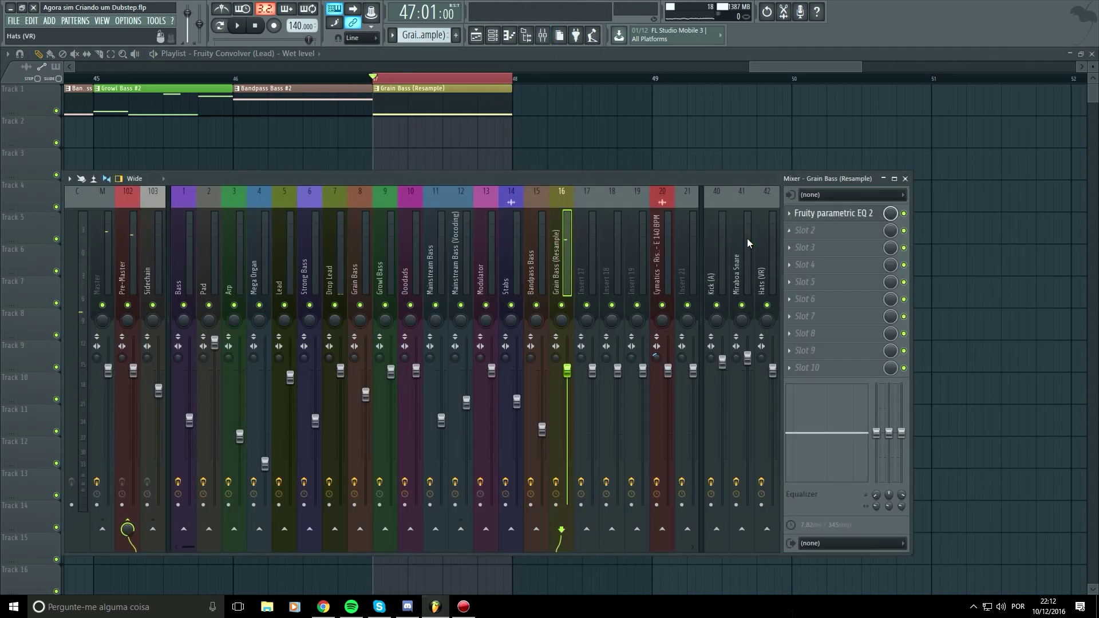
{"action": "left_click", "coordinate": [825, 213]}
{"action": "key", "text": "space"}
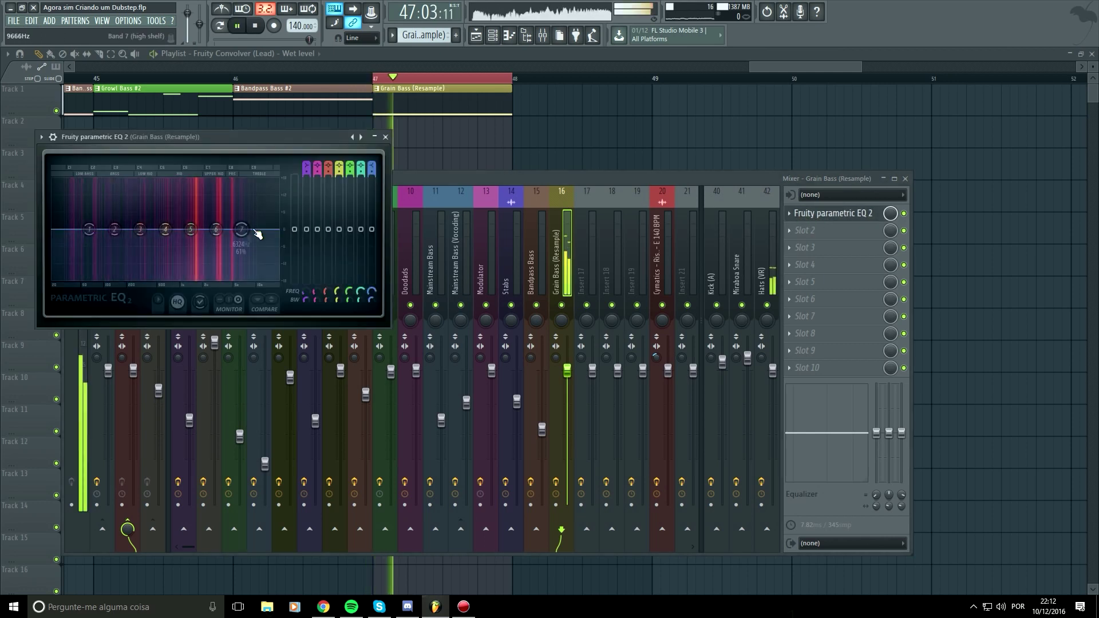
{"action": "mouse_move", "coordinate": [191, 229]}
{"action": "left_mouse_down"}
{"action": "mouse_move", "coordinate": [202, 246]}
{"action": "mouse_move", "coordinate": [219, 233]}
{"action": "mouse_move", "coordinate": [166, 236]}
{"action": "mouse_move", "coordinate": [173, 219]}
{"action": "left_mouse_up"}
{"action": "key", "text": "space"}
{"action": "left_click", "coordinate": [385, 136]}
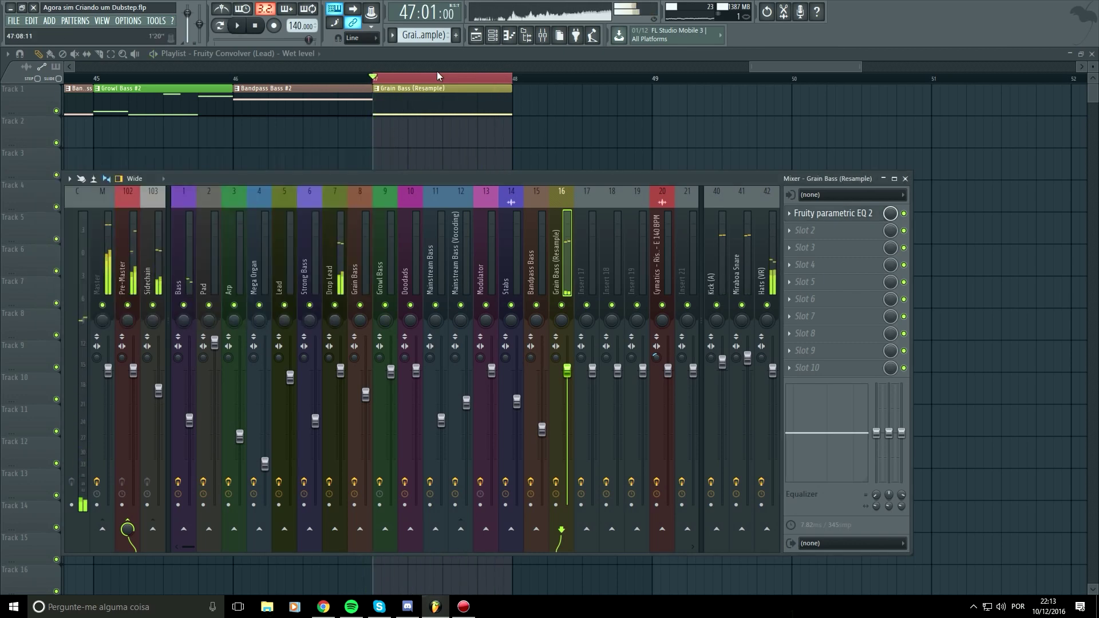
Clear the bar 47 loop selection in the playlist and play the drop from bar 42.
{"action": "scroll", "coordinate": [447, 78], "scroll_direction": "down", "scroll_amount": 2}
{"action": "scroll", "coordinate": [447, 79], "scroll_direction": "down", "scroll_amount": 3}
{"action": "left_click", "coordinate": [443, 79]}
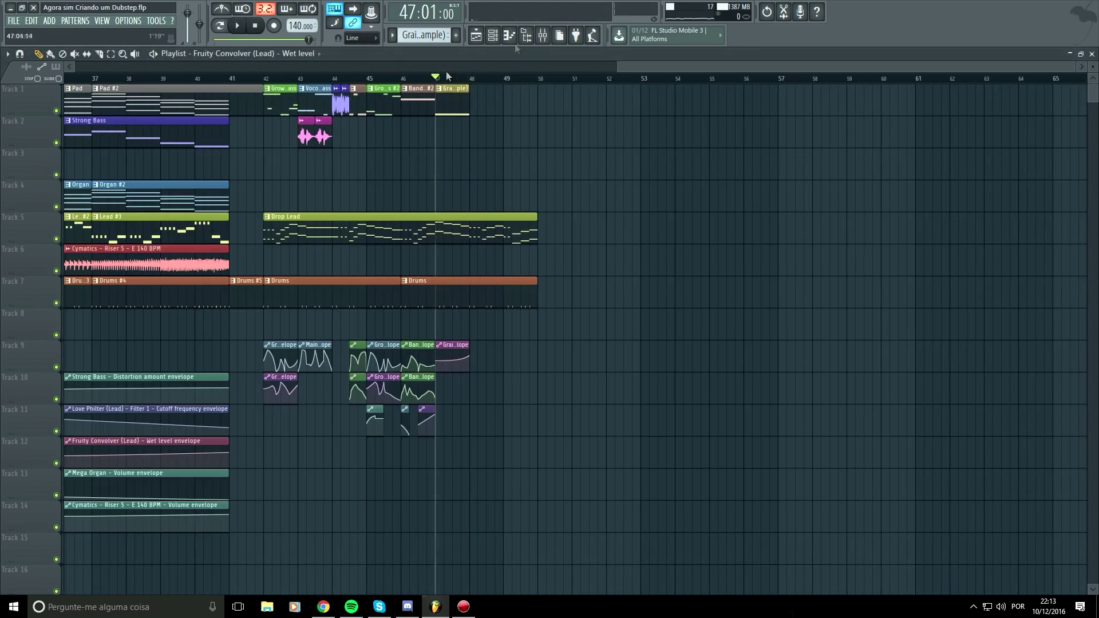
{"action": "left_click", "coordinate": [272, 78]}
{"action": "left_click", "coordinate": [266, 85]}
{"action": "left_click", "coordinate": [264, 79]}
{"action": "scroll", "coordinate": [315, 171], "scroll_direction": "up", "scroll_amount": 3}
{"action": "key", "text": "space"}
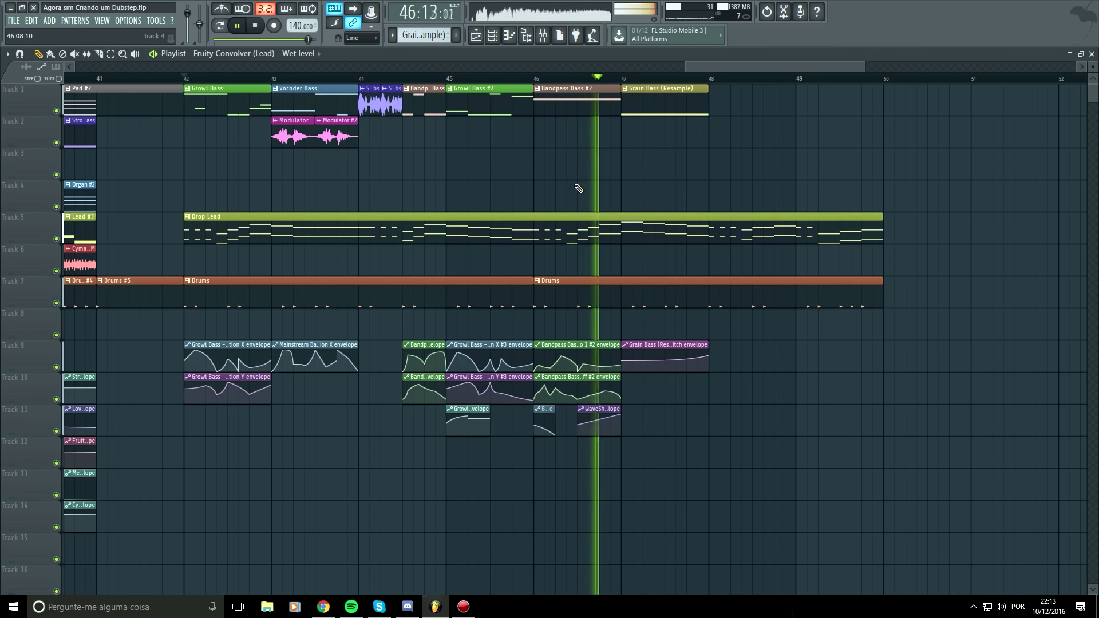
{"action": "key", "text": "space"}
Try a one-bar C4 note below the C5 note in the Grain Bass (Resample) pattern and audition it from bar 47.
{"action": "double_click", "coordinate": [664, 109]}
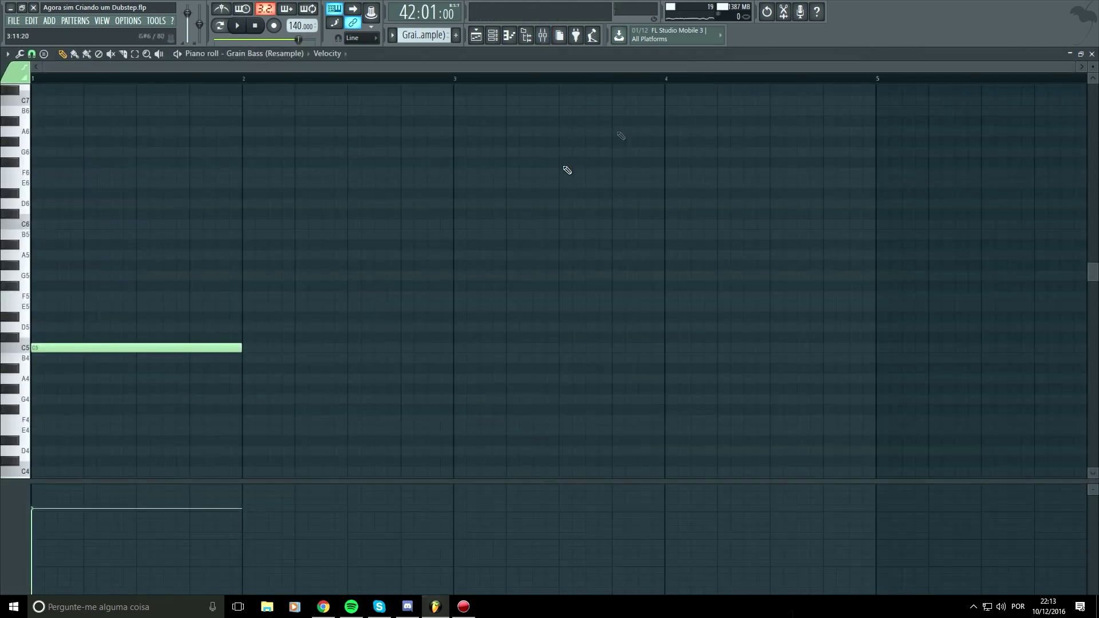
{"action": "left_click", "coordinate": [50, 469]}
{"action": "key", "text": "space"}
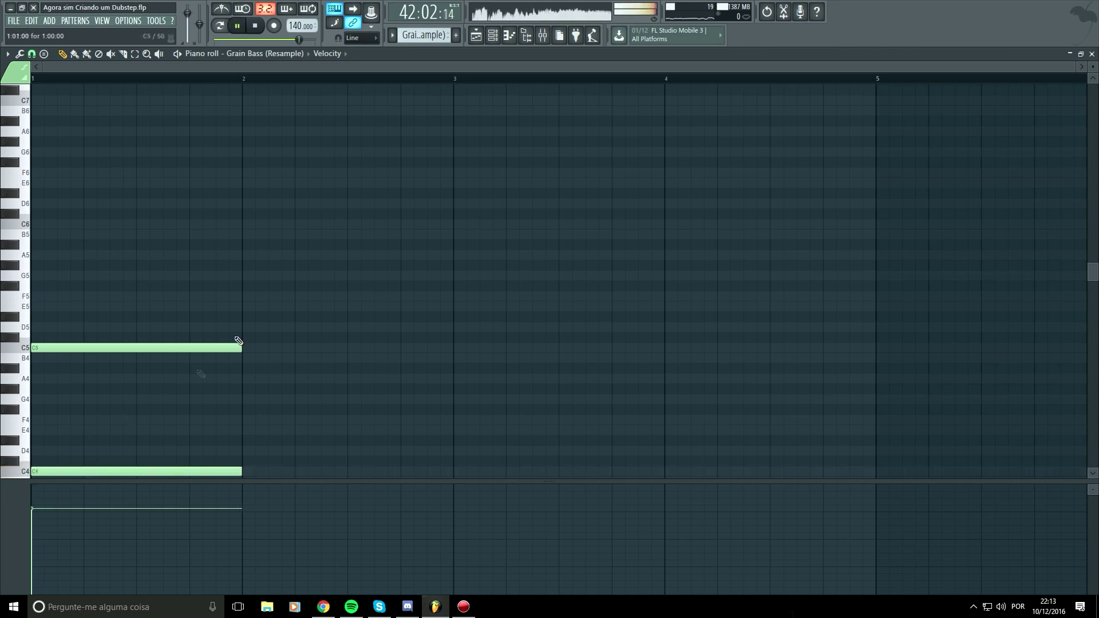
{"action": "left_click", "coordinate": [477, 33]}
{"action": "left_click", "coordinate": [625, 77]}
{"action": "key", "text": "space"}
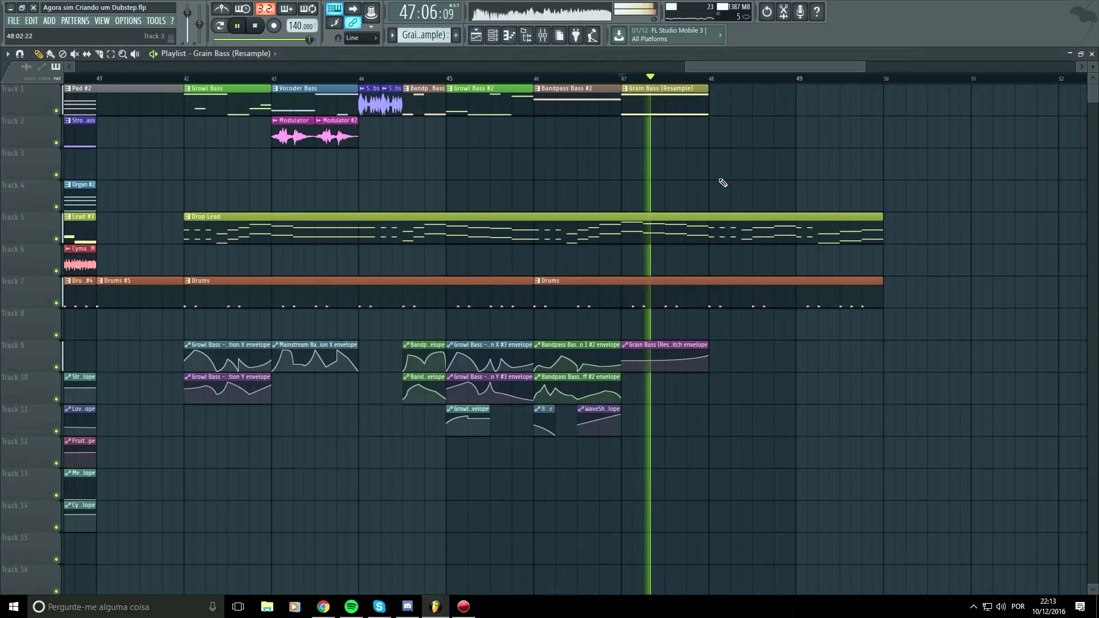
{"action": "scroll", "coordinate": [722, 178], "scroll_direction": "down", "scroll_amount": 2}
{"action": "key", "text": "space"}
{"action": "scroll", "coordinate": [726, 172], "scroll_direction": "down", "scroll_amount": 2}
{"action": "scroll", "coordinate": [720, 147], "scroll_direction": "up", "scroll_amount": 2}
Try the added C4 note up at G5 in the Grain Bass (Resample) pattern and delete it.
{"action": "double_click", "coordinate": [689, 105]}
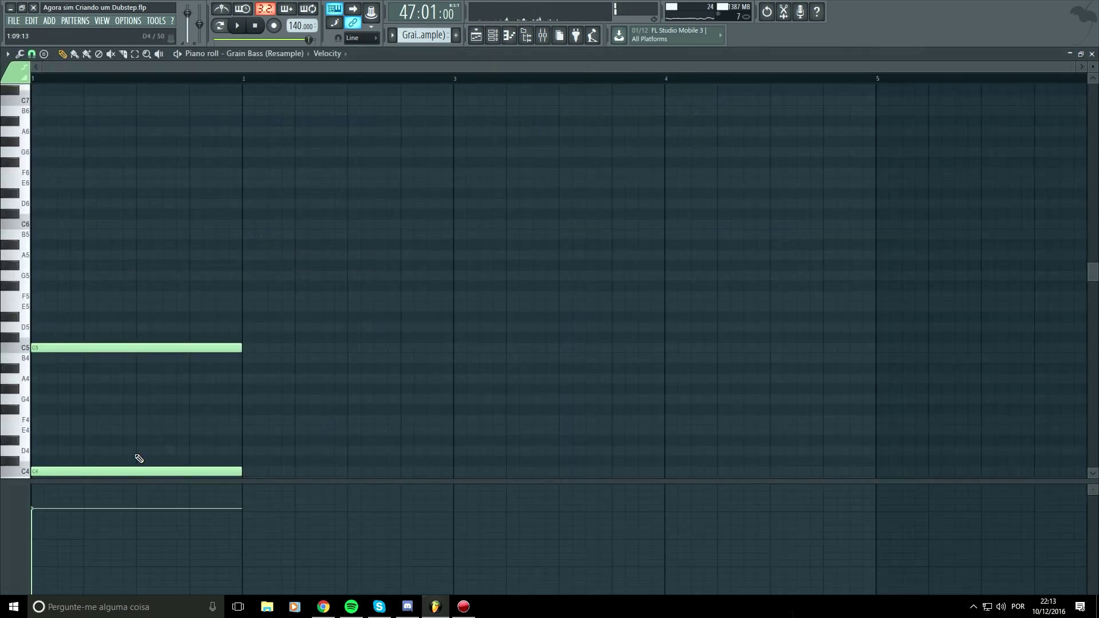
{"action": "left_click_drag", "start_coordinate": [99, 477], "coordinate": [80, 274]}
{"action": "key", "text": "space"}
{"action": "right_click", "coordinate": [85, 276]}
{"action": "key", "text": "space"}
{"action": "key", "text": "space"}
Check the Grain Bass (Resample) pattern's remaining C5 note and play the playlist from bar 47.
{"action": "left_click", "coordinate": [478, 38]}
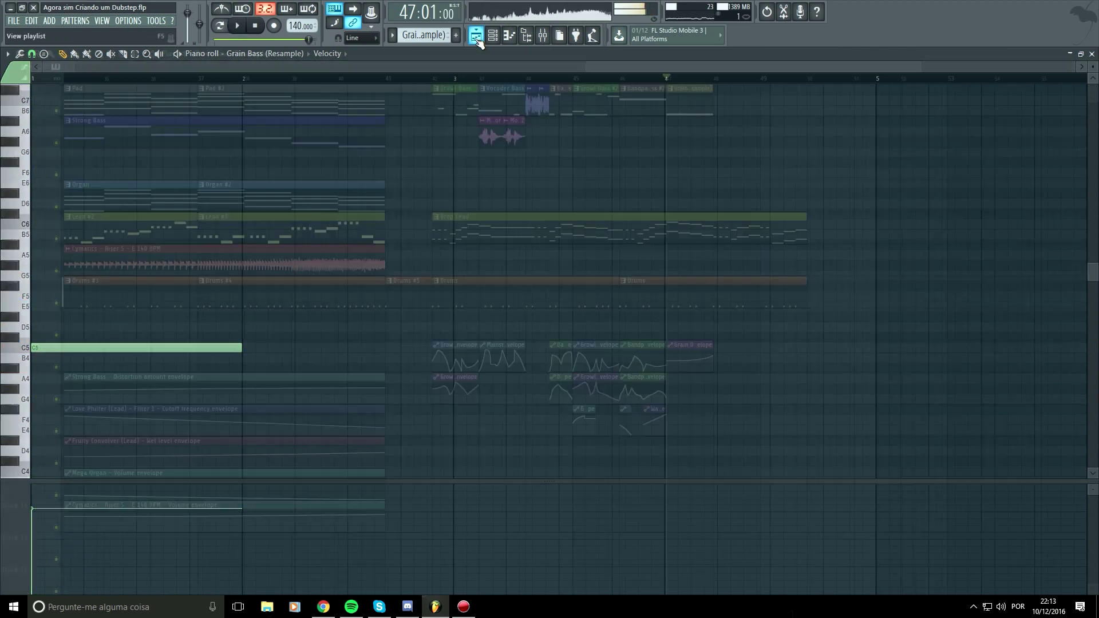
{"action": "double_click", "coordinate": [689, 103]}
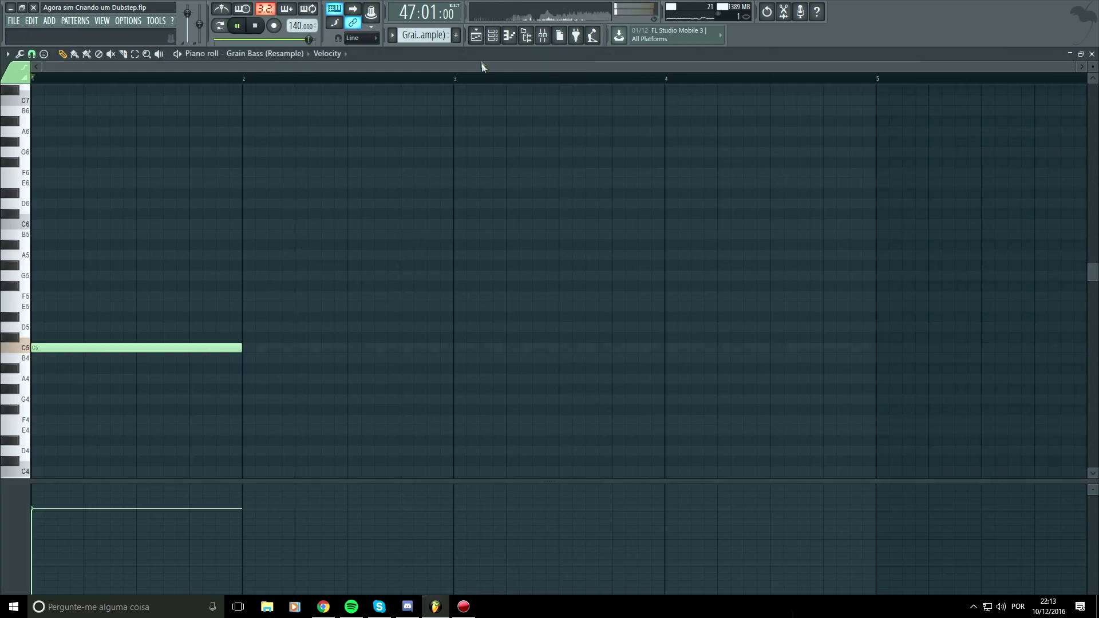
{"action": "key", "text": "space"}
{"action": "left_click", "coordinate": [477, 37]}
{"action": "key", "text": "space"}
{"action": "scroll", "coordinate": [694, 377], "scroll_direction": "up", "scroll_amount": 4}
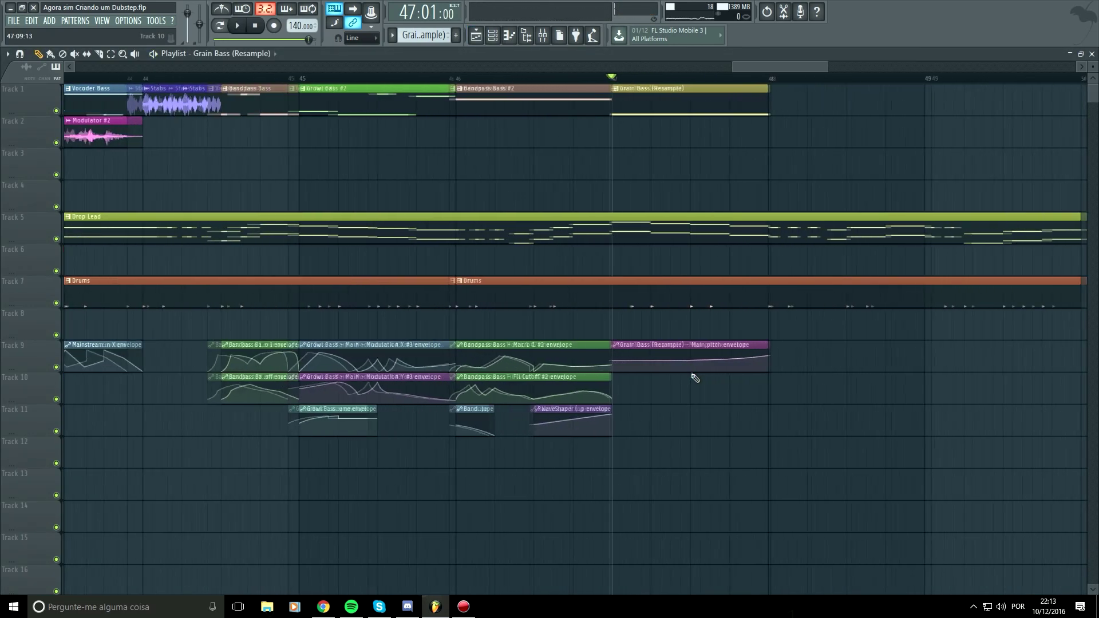
{"action": "key", "text": "space"}
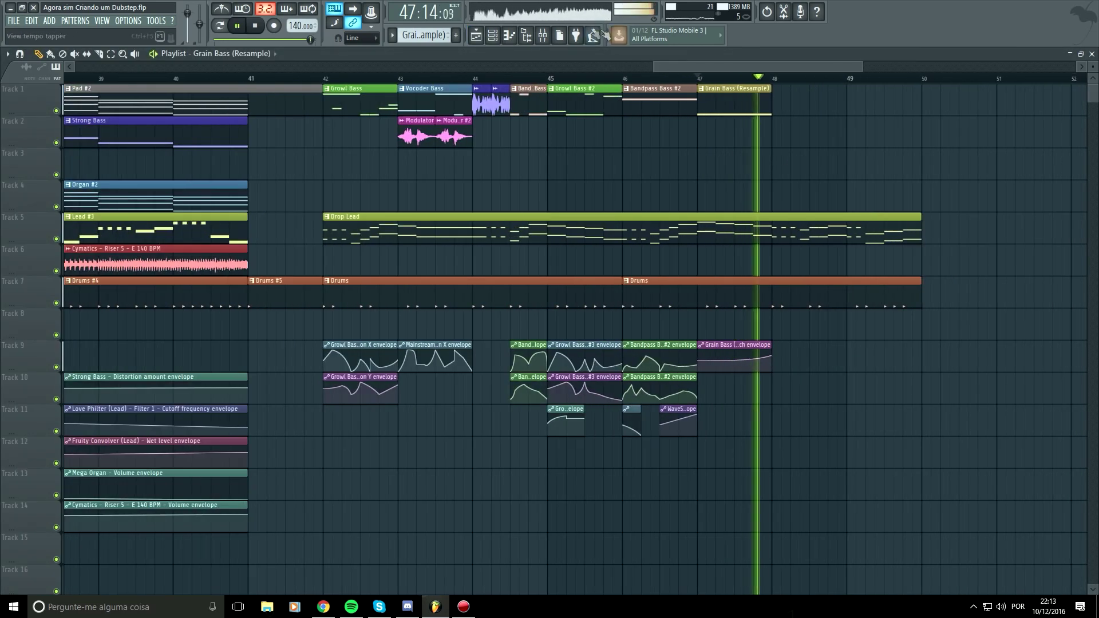
Load Maximus into effect slot 2 of the Grain Bass (Resample) mixer track.
{"action": "key", "text": "F9"}
{"action": "key", "text": "space"}
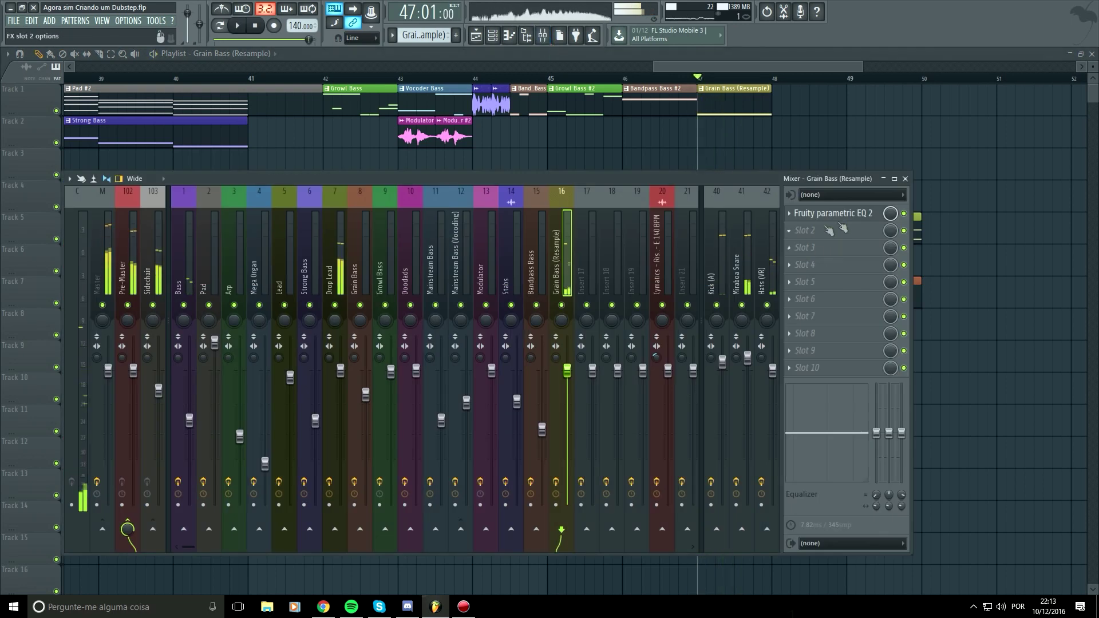
{"action": "left_click", "coordinate": [805, 230]}
{"action": "left_click", "coordinate": [963, 544]}
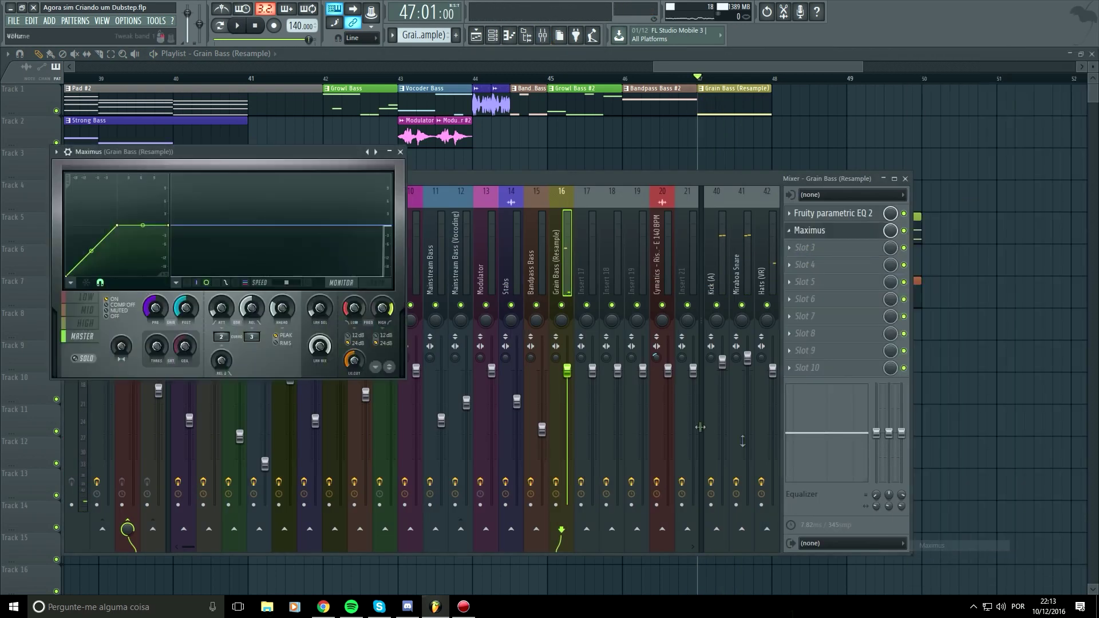
Move the knee of Maximus's Low band curve to a lower input level and bow its slope upward.
{"action": "left_click", "coordinate": [86, 297]}
{"action": "key", "text": "space"}
{"action": "left_click_drag", "start_coordinate": [117, 227], "coordinate": [101, 225]}
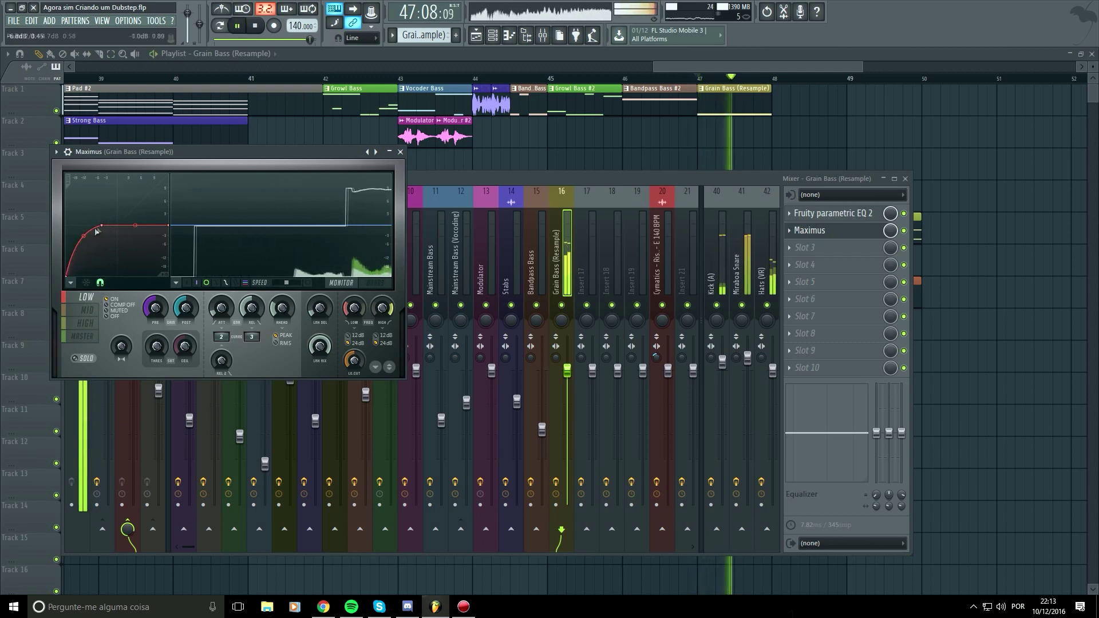
Bow the slope of Maximus's High band curve downward below its knee while auditioning bar 47.
{"action": "left_click", "coordinate": [89, 310]}
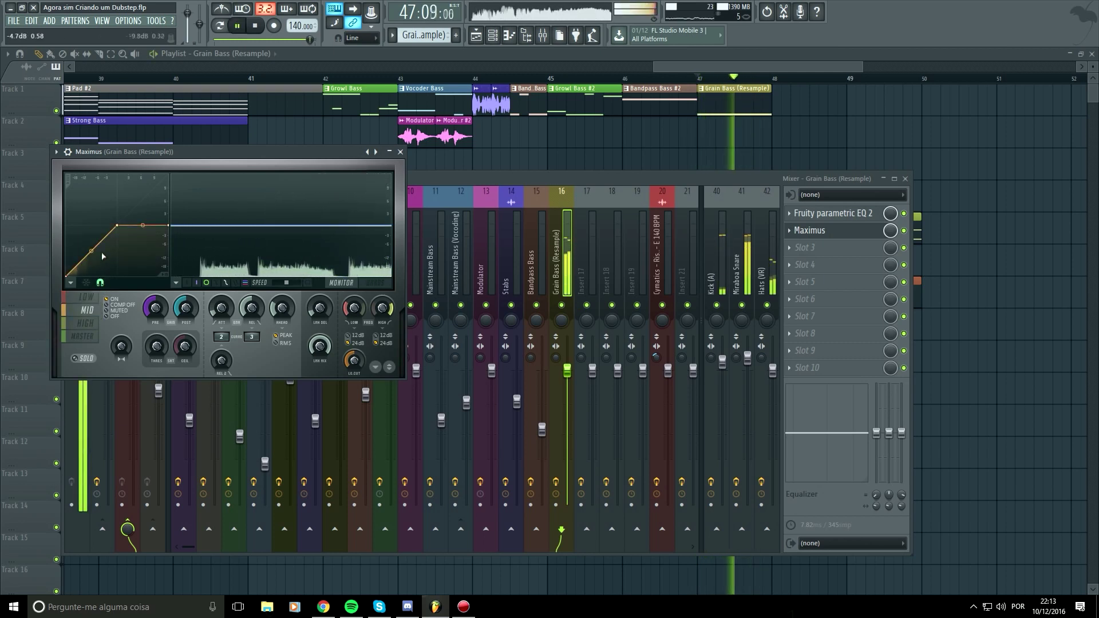
{"action": "key", "text": "space"}
{"action": "left_click", "coordinate": [85, 323]}
{"action": "key", "text": "space"}
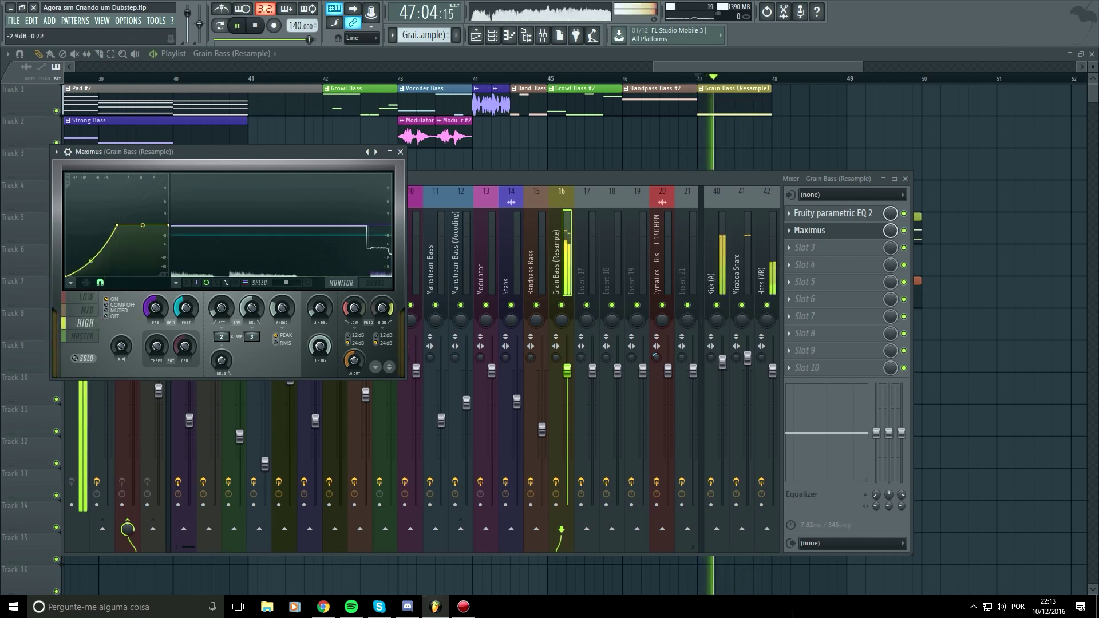
{"action": "key", "text": "space"}
{"action": "key", "text": "space"}
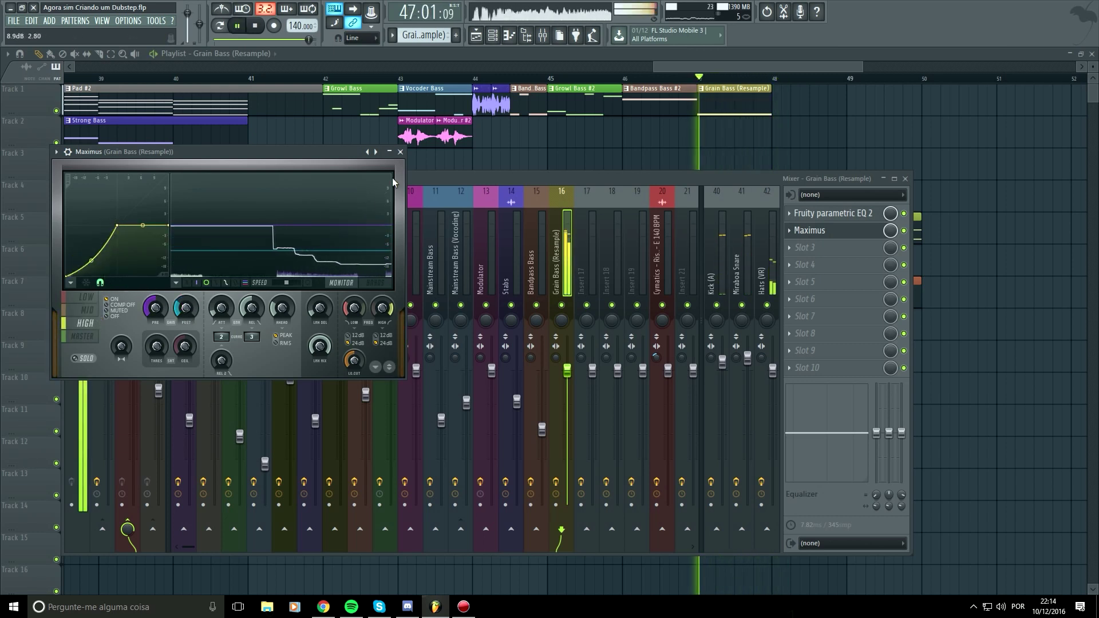
Lower the post gain of Maximus's High band while auditioning bar 47, and close the plugin.
{"action": "key", "text": "space"}
{"action": "key", "text": "space"}
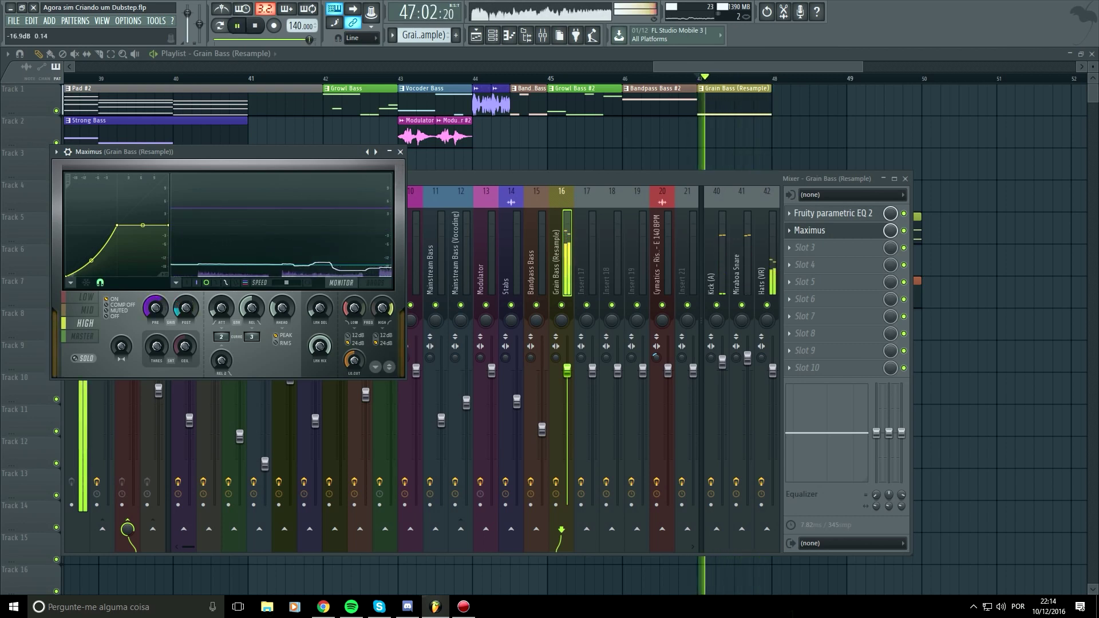
{"action": "key", "text": "space"}
{"action": "key", "text": "space"}
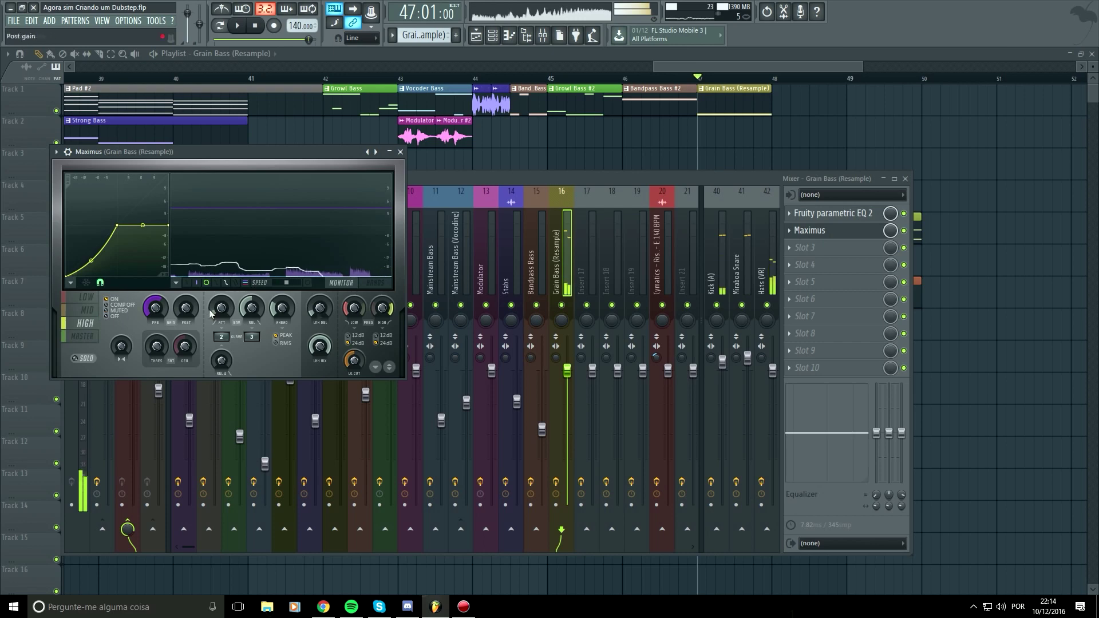
{"action": "key", "text": "space"}
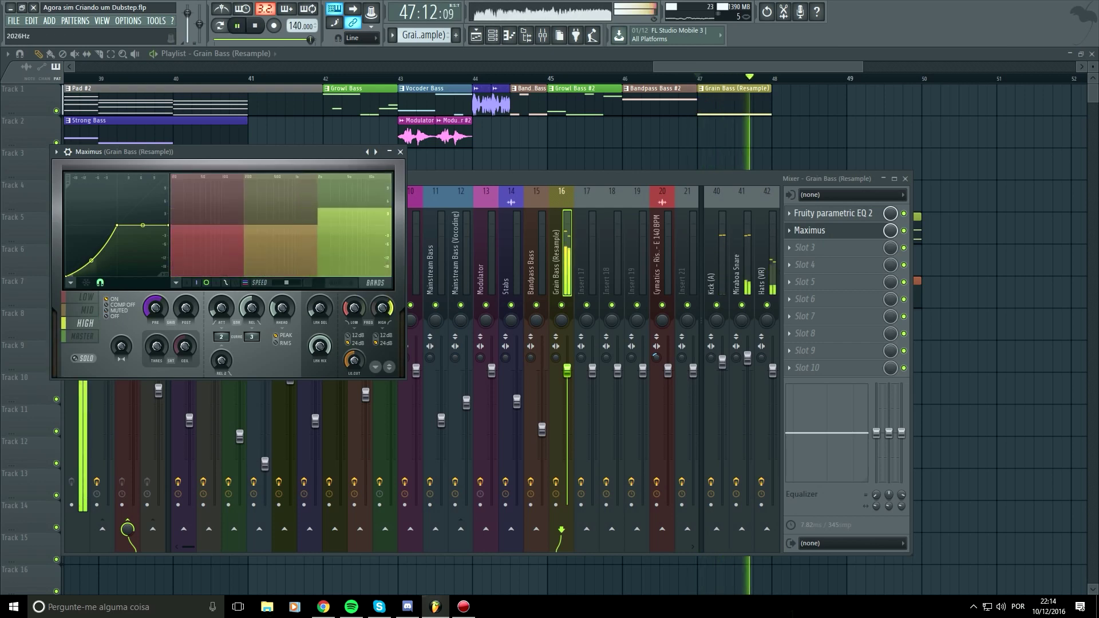
{"action": "left_click", "coordinate": [400, 152]}
{"action": "key", "text": "space"}
Load Fruity WaveShaper into effect slot 3 and bend its curve steeply upward with two added points.
{"action": "left_click", "coordinate": [793, 248]}
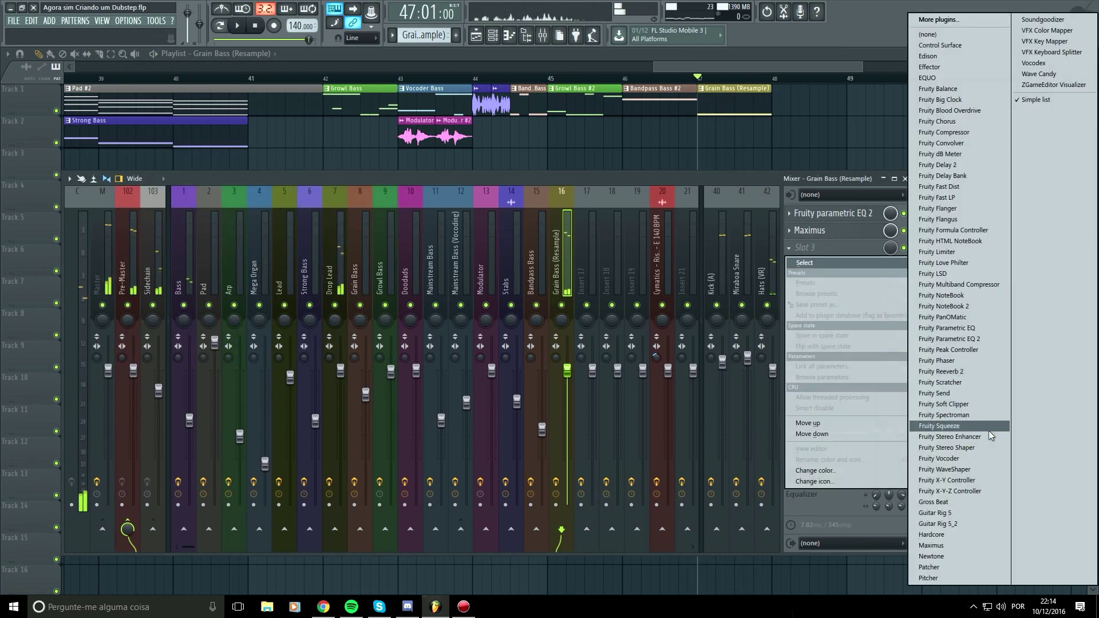
{"action": "left_click", "coordinate": [981, 470]}
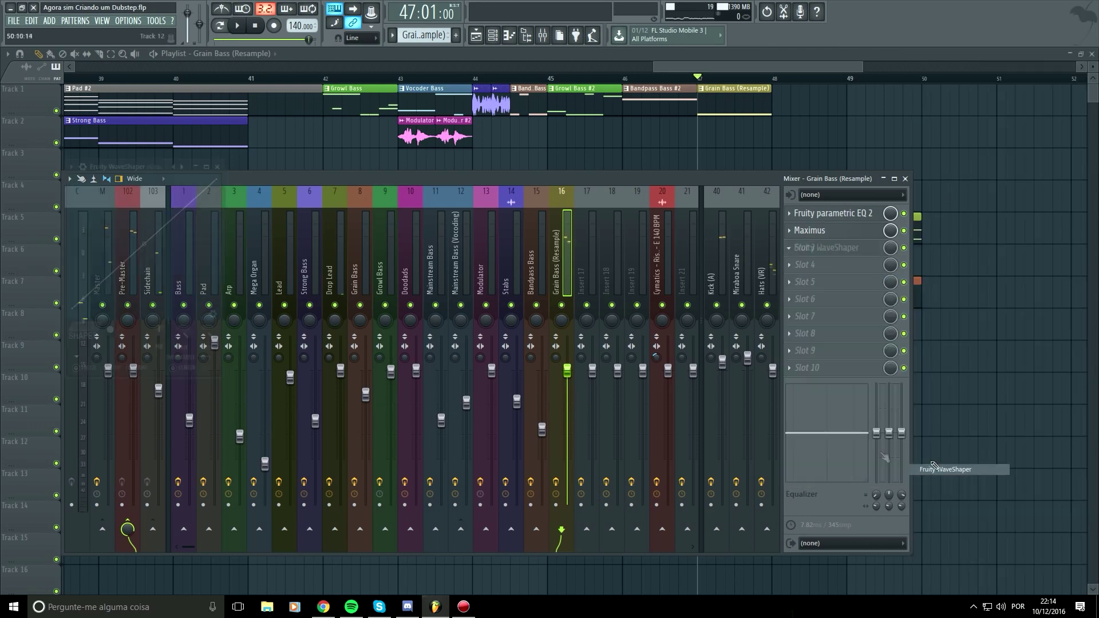
{"action": "key", "text": "space"}
{"action": "left_click_drag", "start_coordinate": [142, 225], "coordinate": [110, 193]}
{"action": "key", "text": "space"}
{"action": "right_click", "coordinate": [87, 240]}
{"action": "key", "text": "space"}
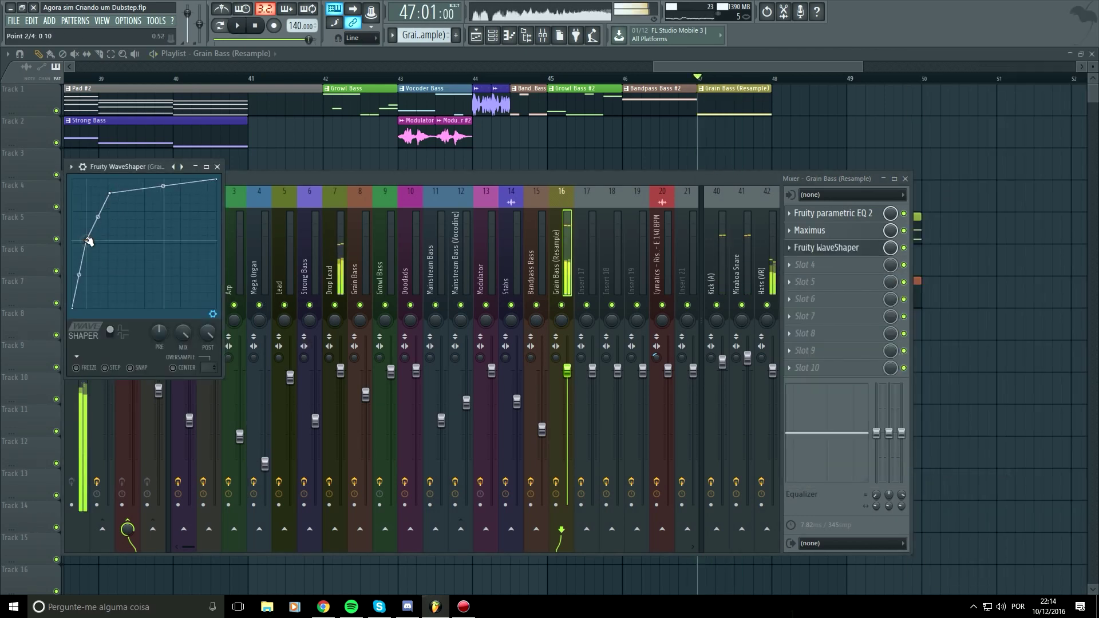
Try an extra point on the lower part of the WaveShaper curve, delete it, and close the plugin.
{"action": "key", "text": "space"}
{"action": "right_click", "coordinate": [100, 271]}
{"action": "left_click_drag", "start_coordinate": [100, 272], "coordinate": [103, 216]}
{"action": "right_click", "coordinate": [103, 217]}
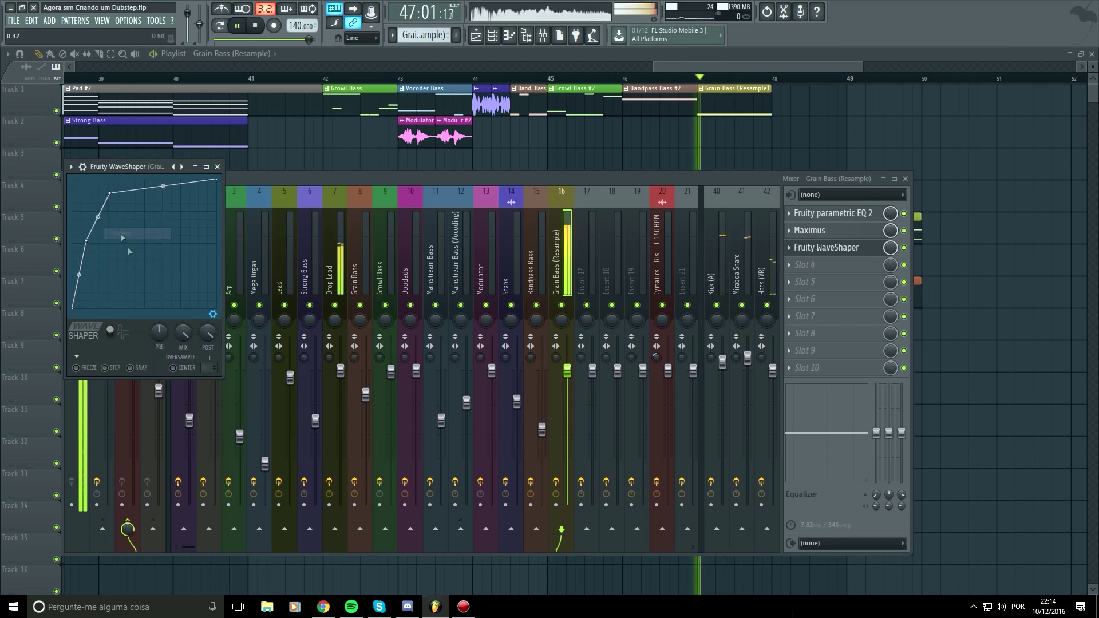
{"action": "left_click", "coordinate": [217, 167]}
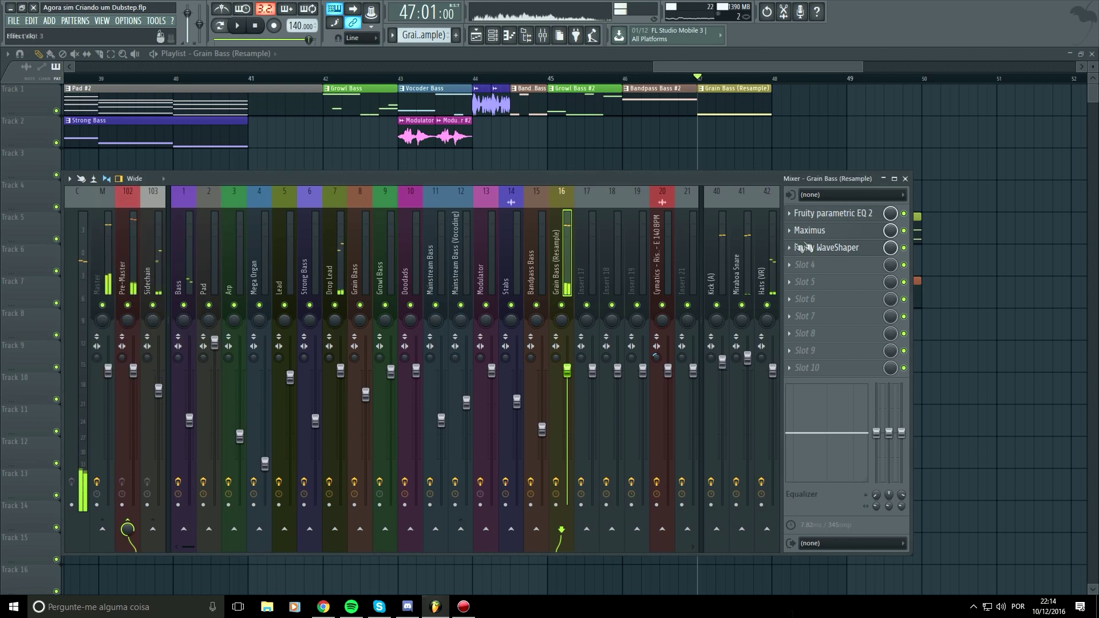
Recheck Maximus's High band during playback and play the arrangement from bar 46.
{"action": "left_click", "coordinate": [816, 231]}
{"action": "key", "text": "space"}
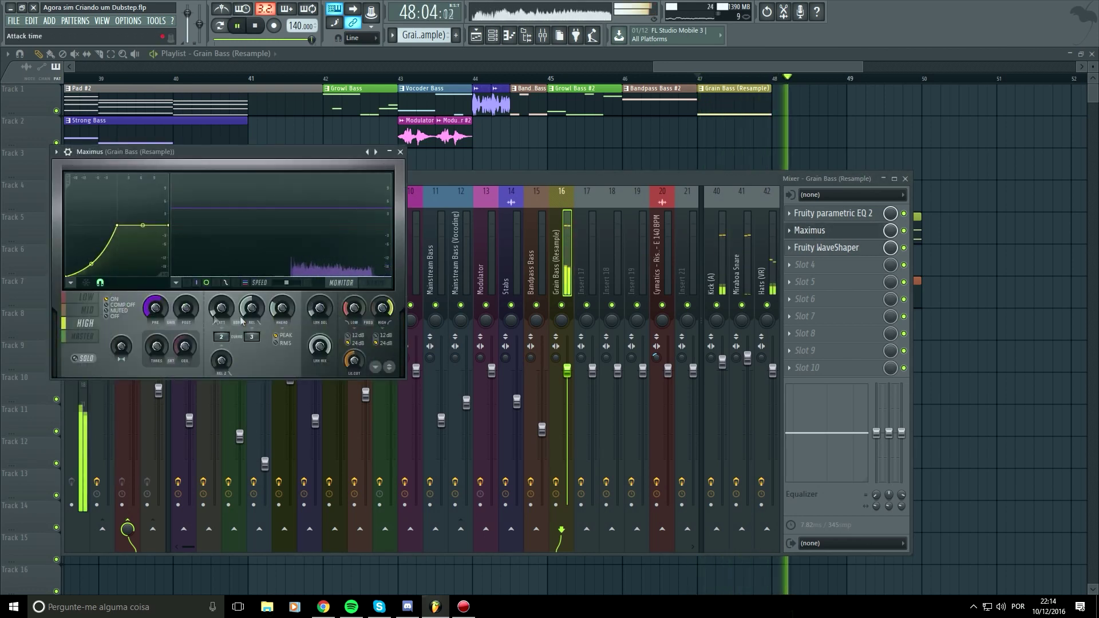
{"action": "key", "text": "space"}
{"action": "left_click", "coordinate": [400, 152]}
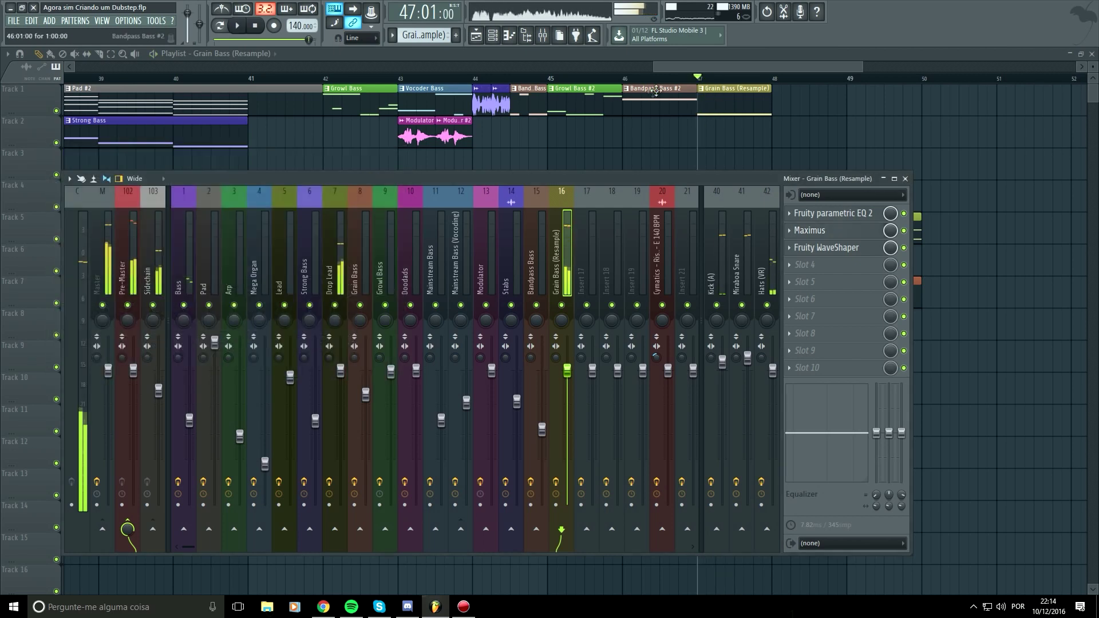
{"action": "left_click", "coordinate": [628, 79]}
{"action": "key", "text": "space"}
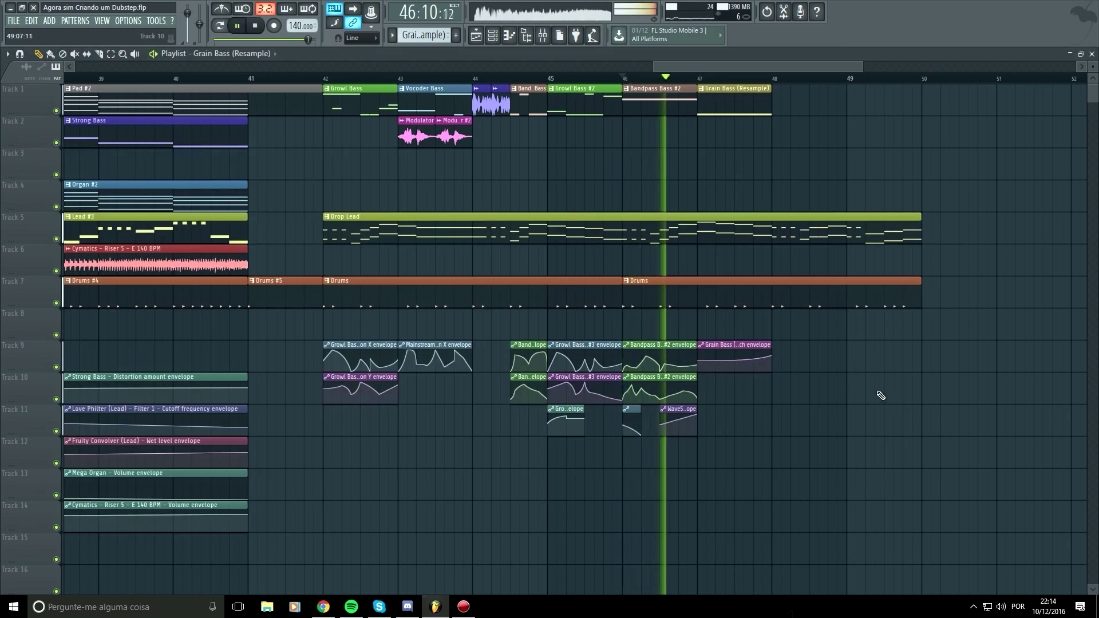
{"action": "key", "text": "space"}
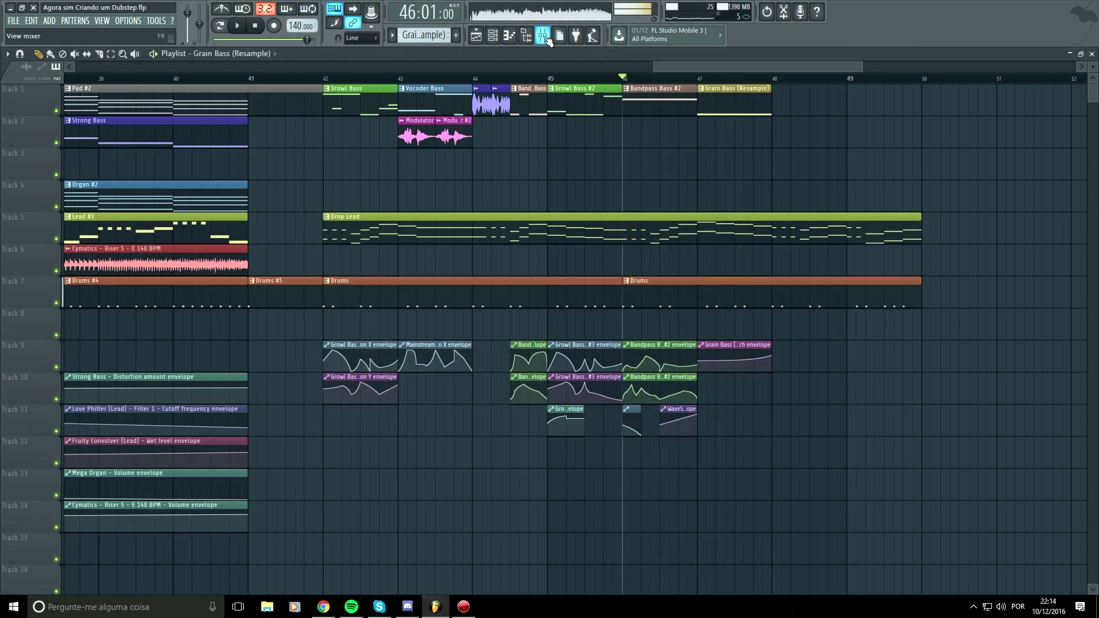
Review the WaveShaper settings on the Grain Bass (Resample) track and return to the drop's arrangement in the playlist.
{"action": "key", "text": "F9"}
{"action": "left_click", "coordinate": [836, 254]}
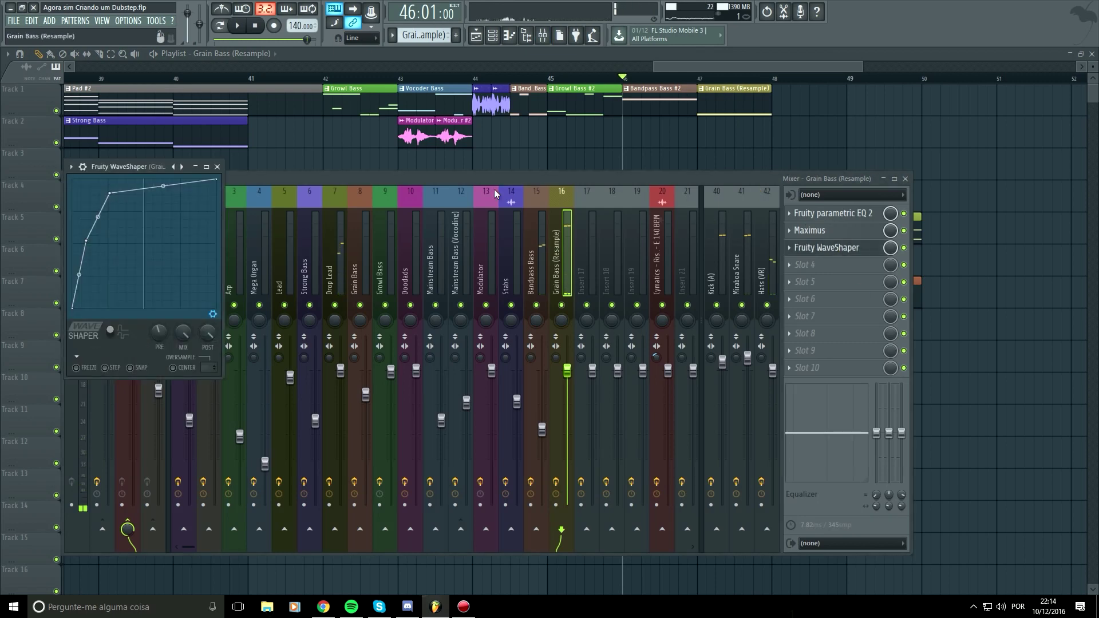
{"action": "left_click", "coordinate": [220, 167]}
{"action": "key", "text": "F9"}
{"action": "scroll", "coordinate": [814, 166], "scroll_direction": "down", "scroll_amount": 4}
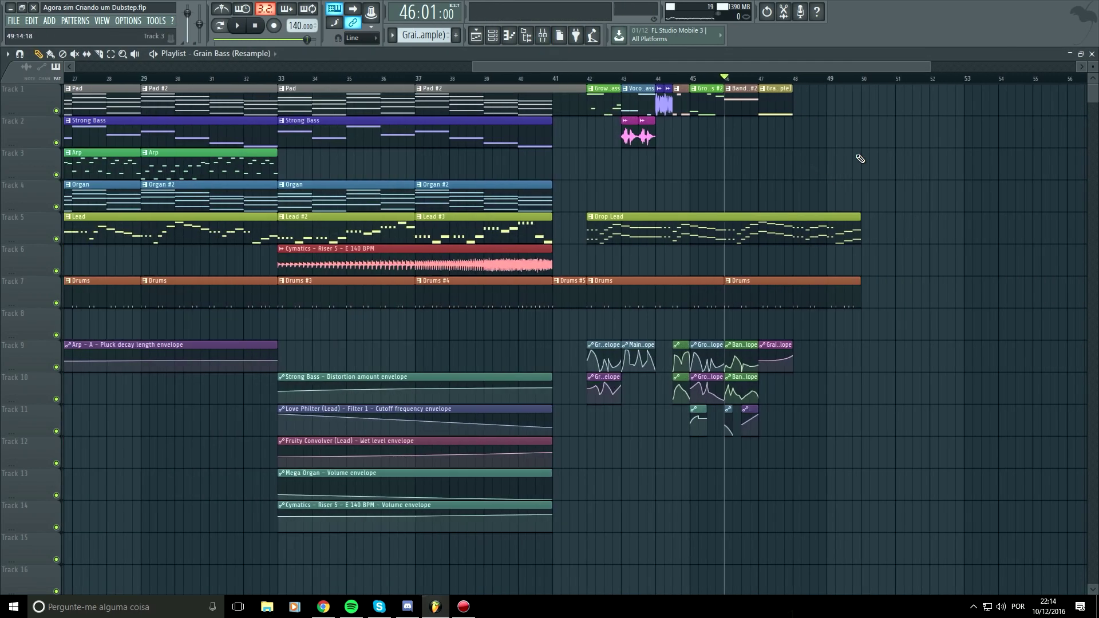
{"action": "scroll", "coordinate": [801, 195], "scroll_direction": "down", "scroll_amount": 3}
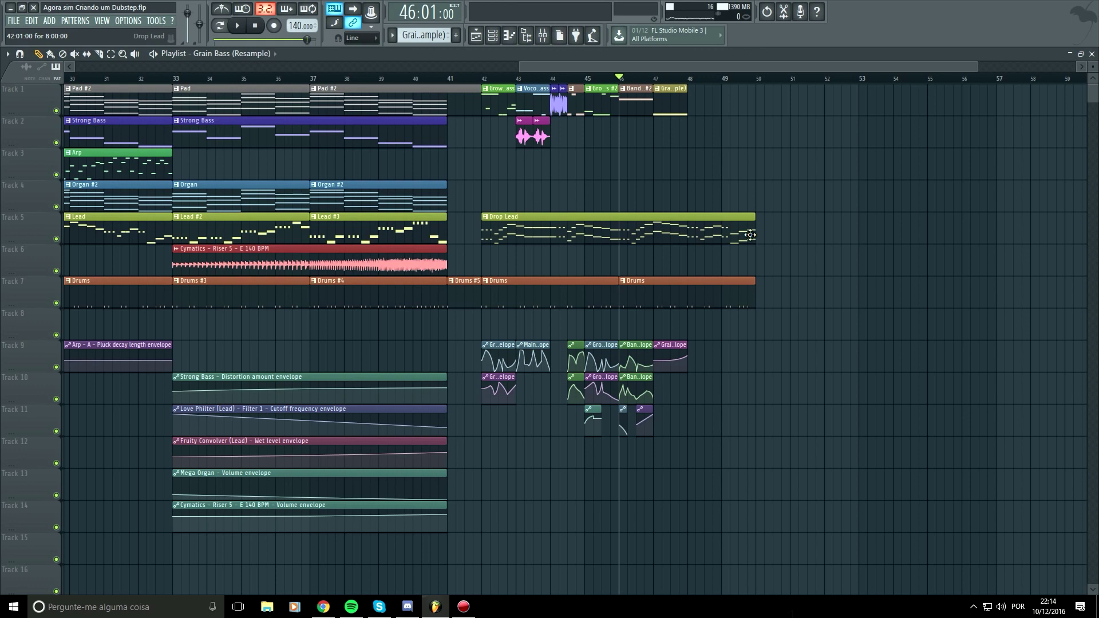